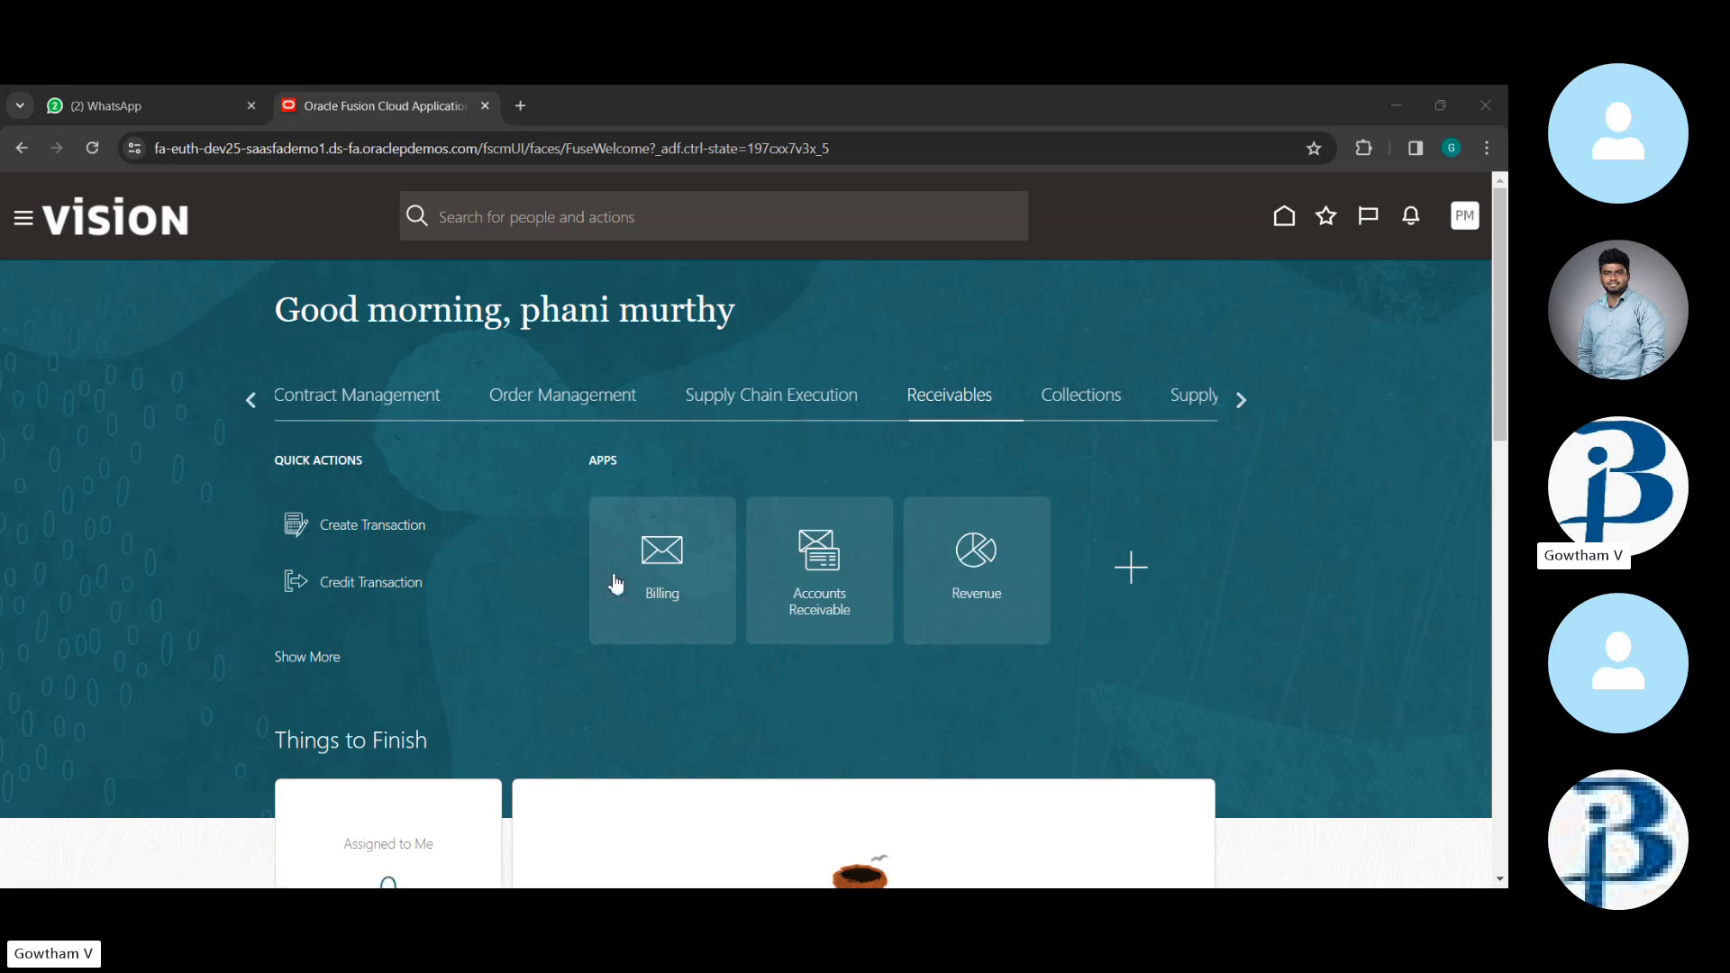
# - Open the Receivables Billing work area and start creating a new transaction
pyautogui.click(646, 554)
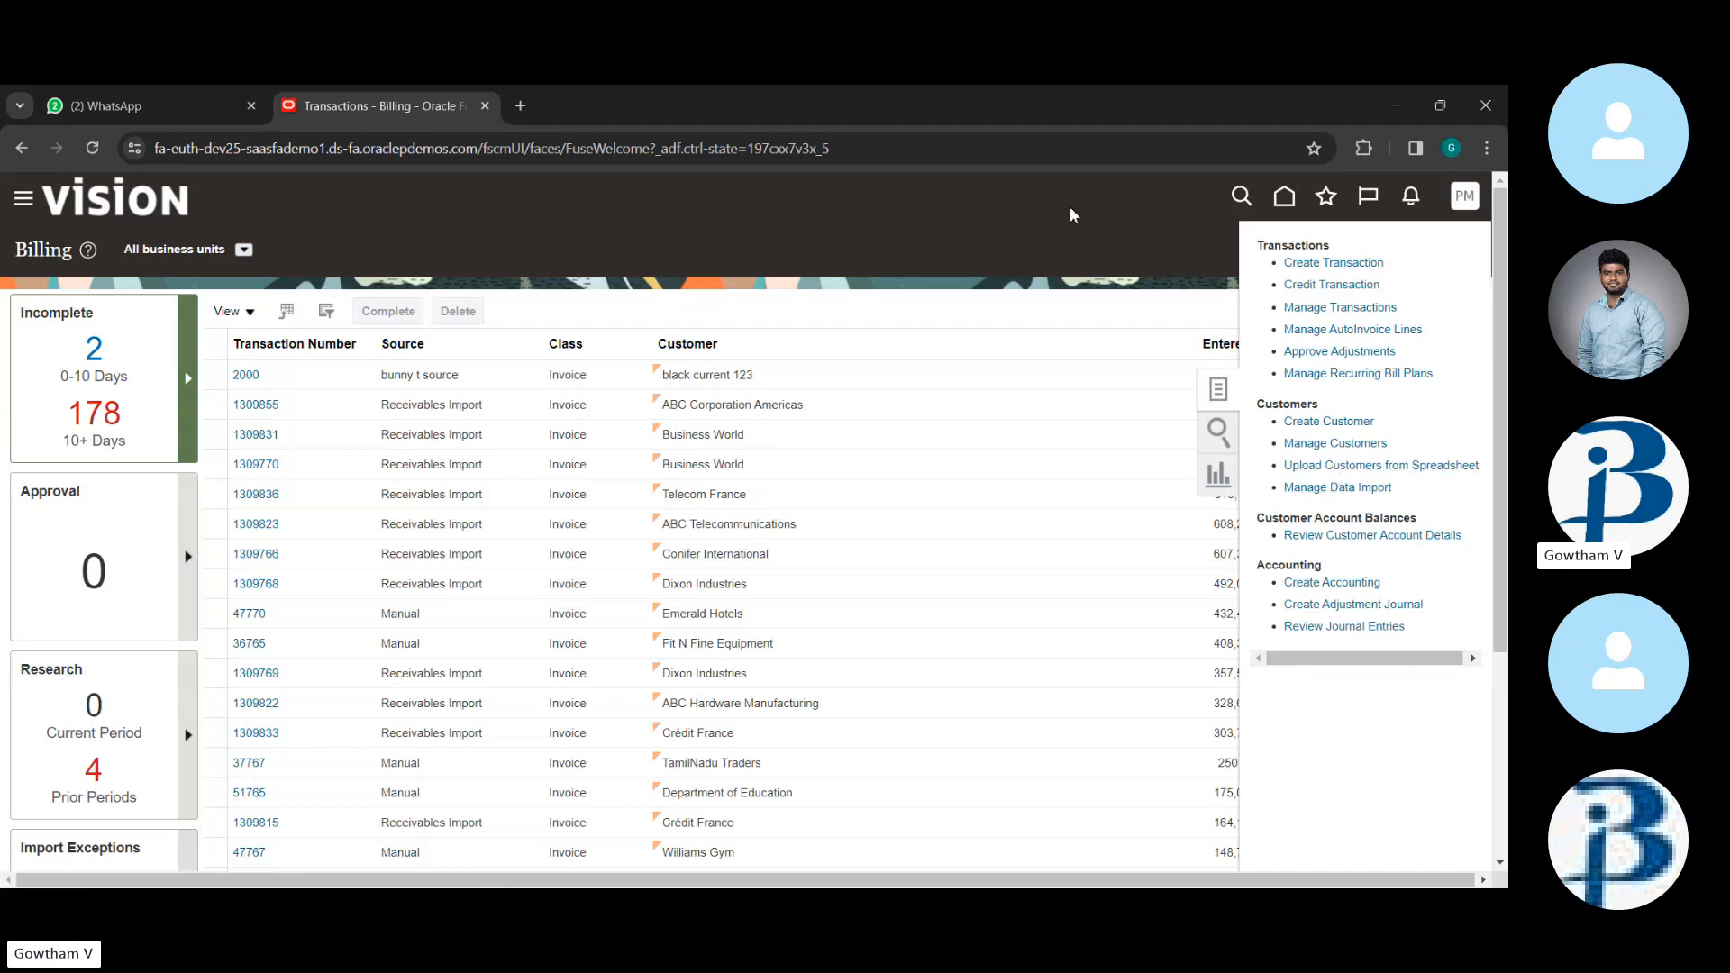
pyautogui.click(1331, 263)
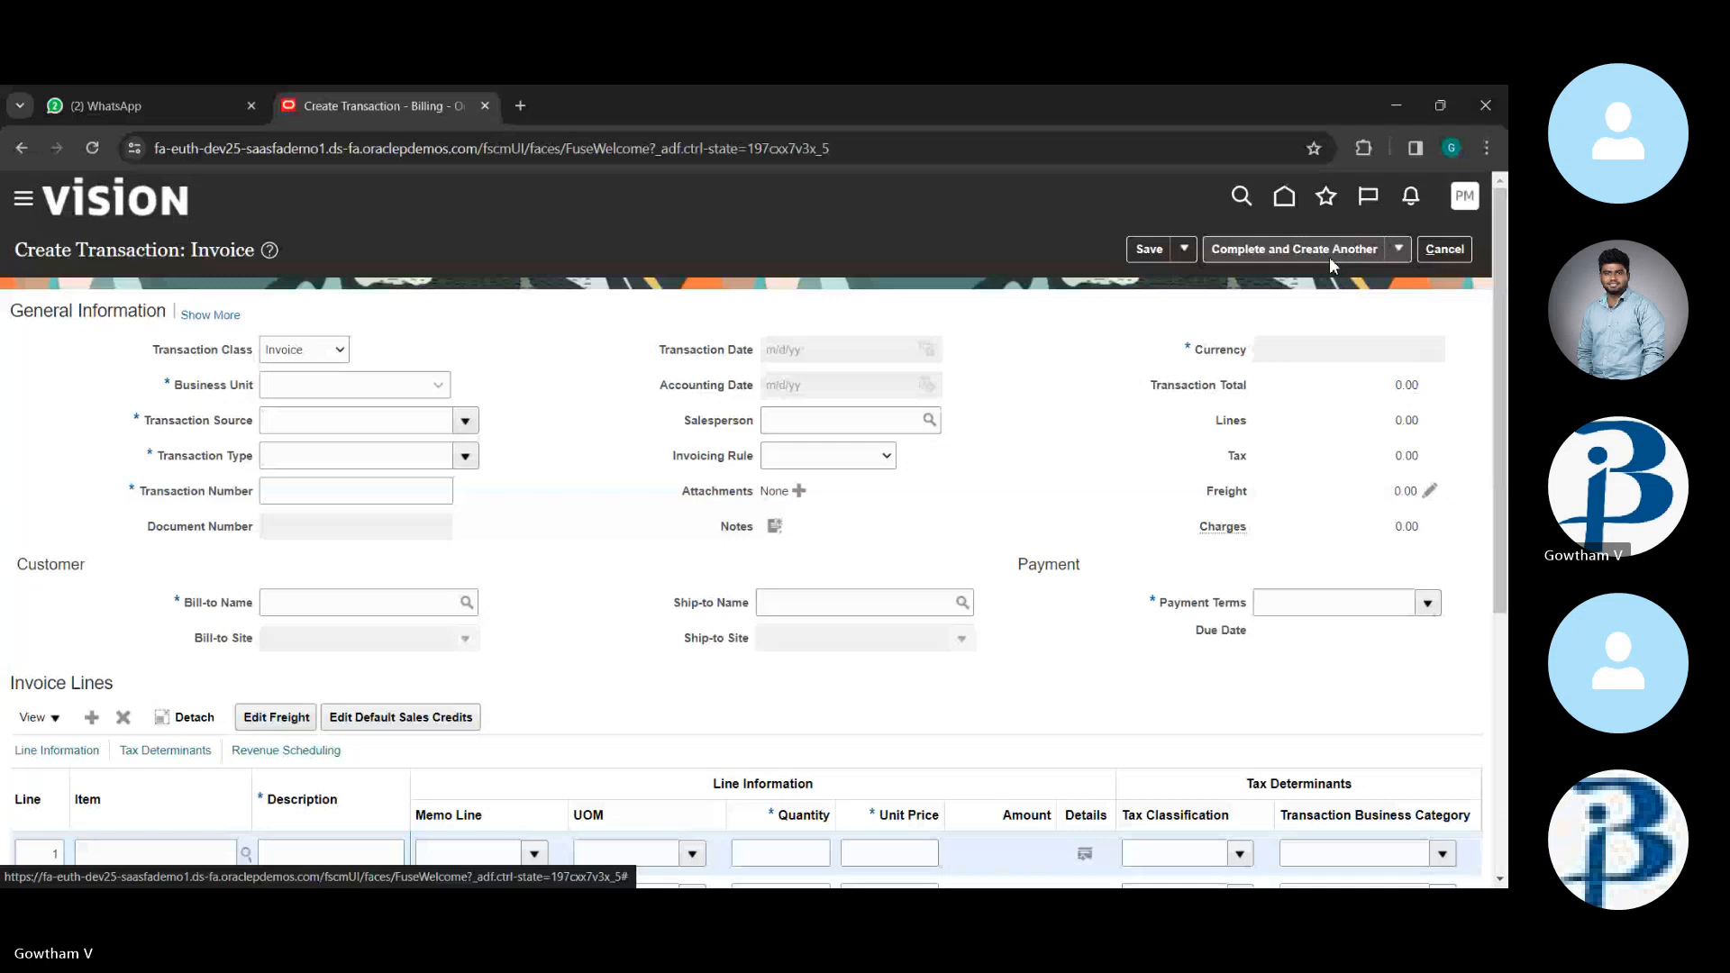
# - Try to set the invoice's business unit to County US Business Unit
pyautogui.click(377, 398)
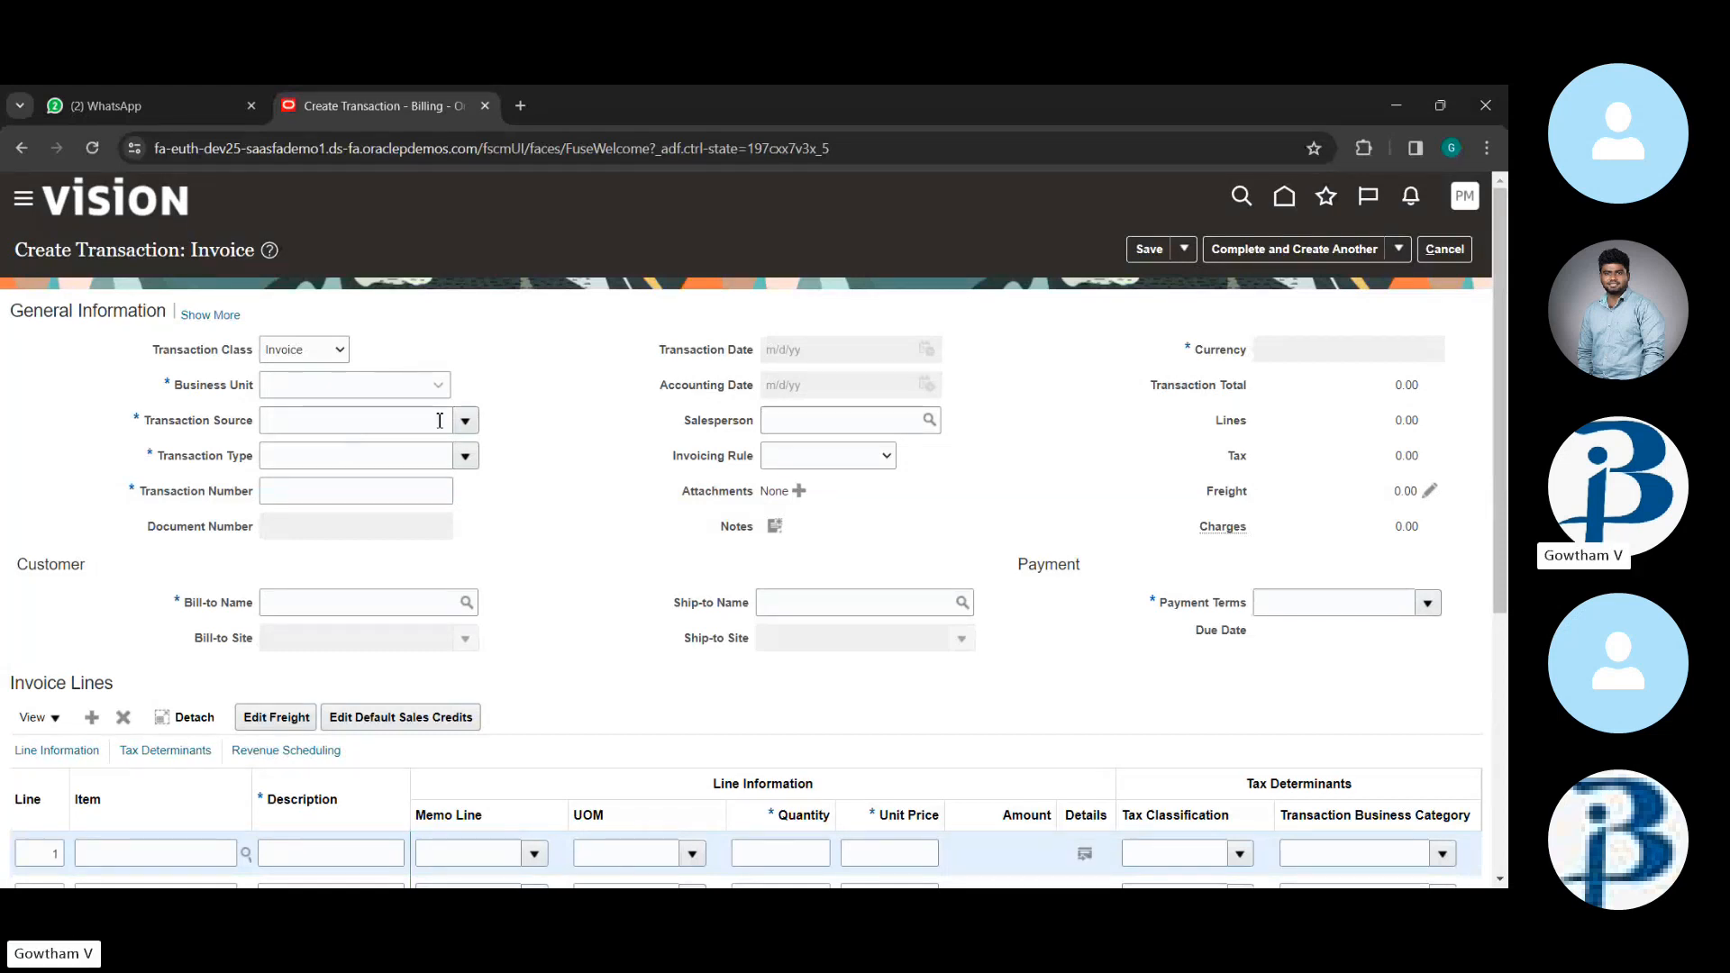
pyautogui.click(404, 385)
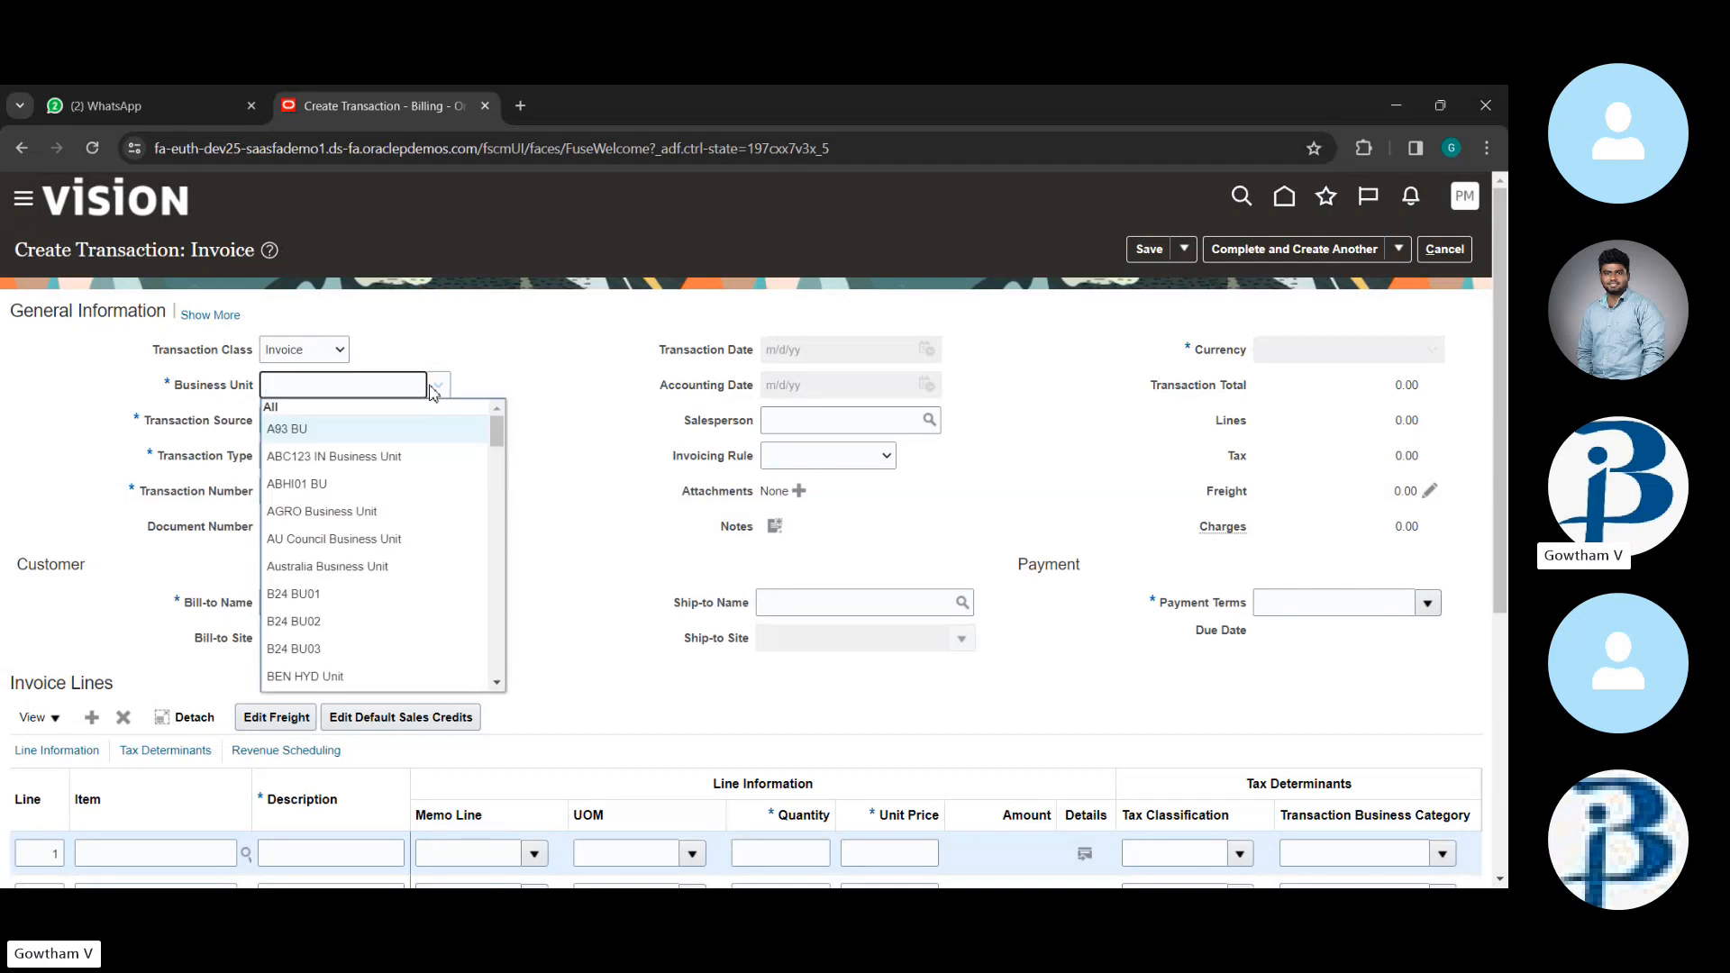
pyautogui.write('us')
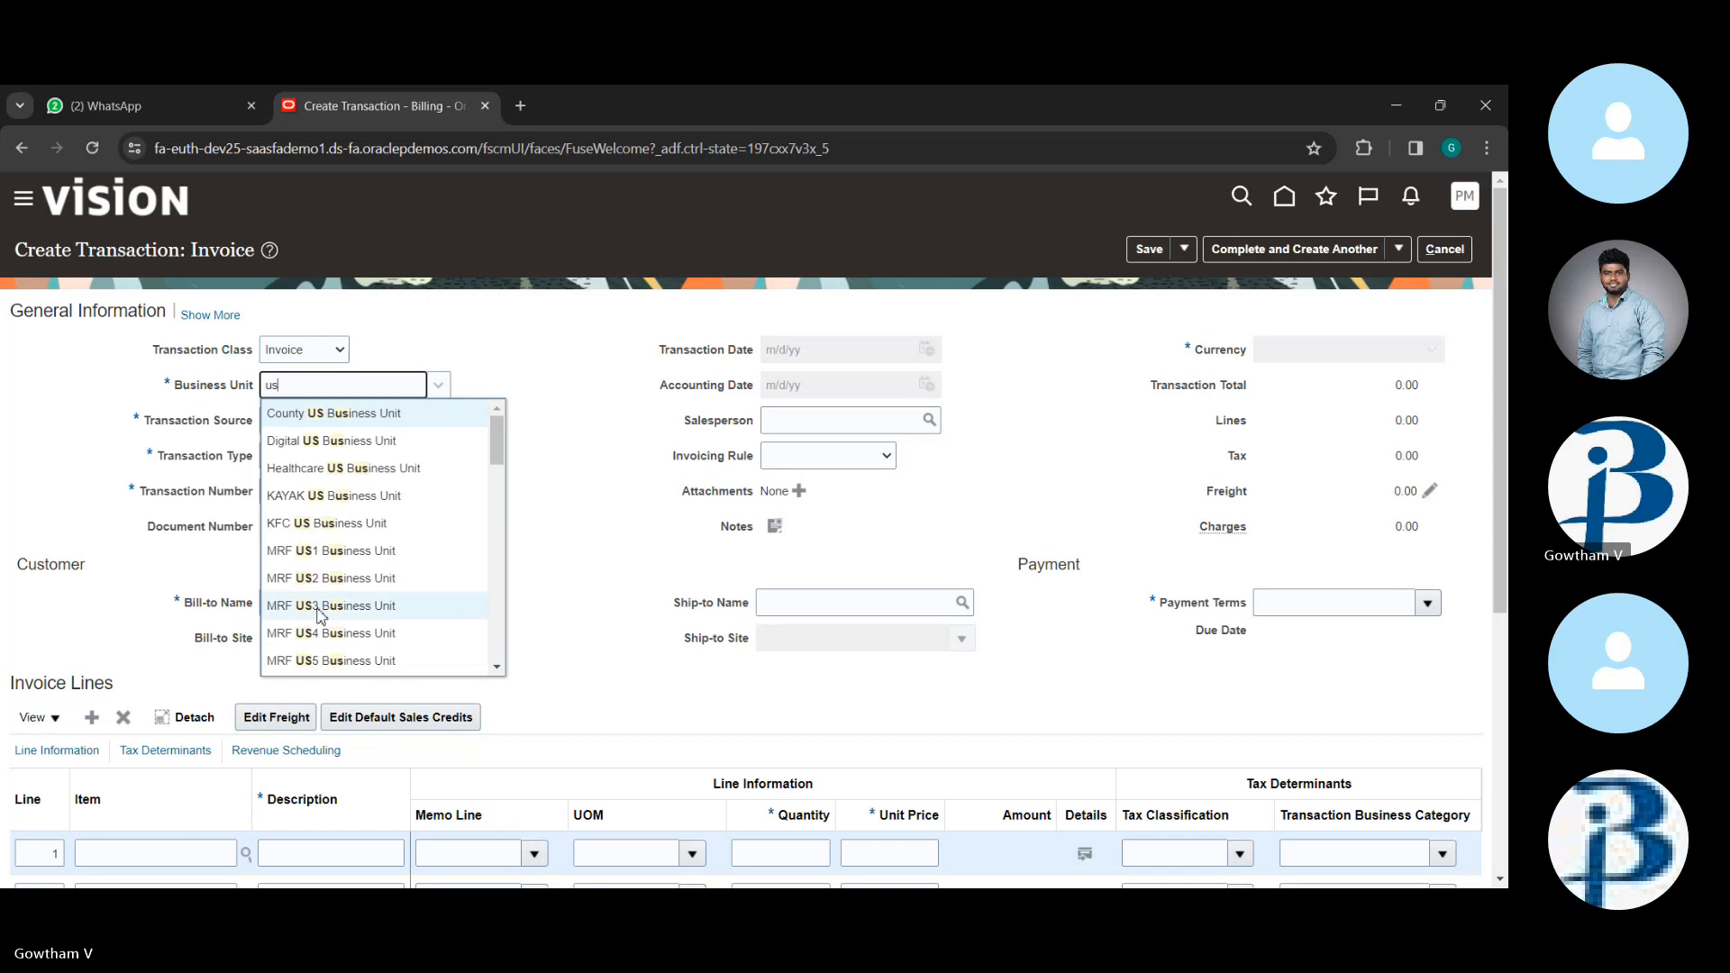
pyautogui.scroll(-10, 317, 615)
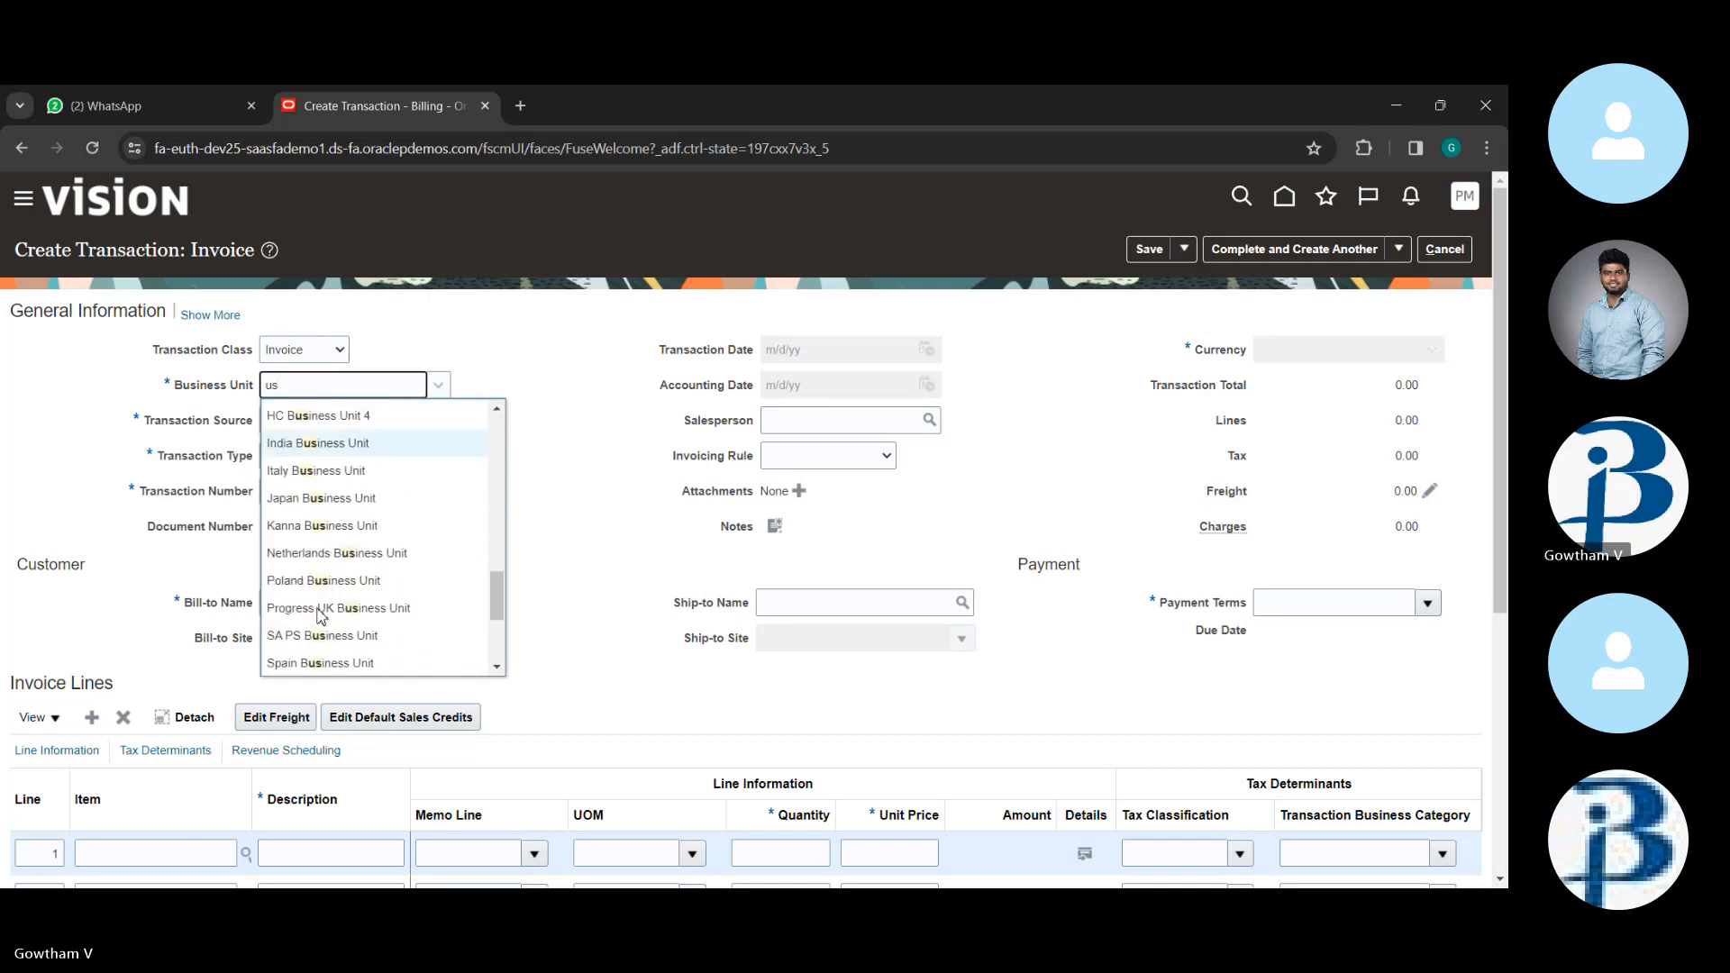
pyautogui.scroll(-3, 317, 616)
pyautogui.scroll(10, 317, 615)
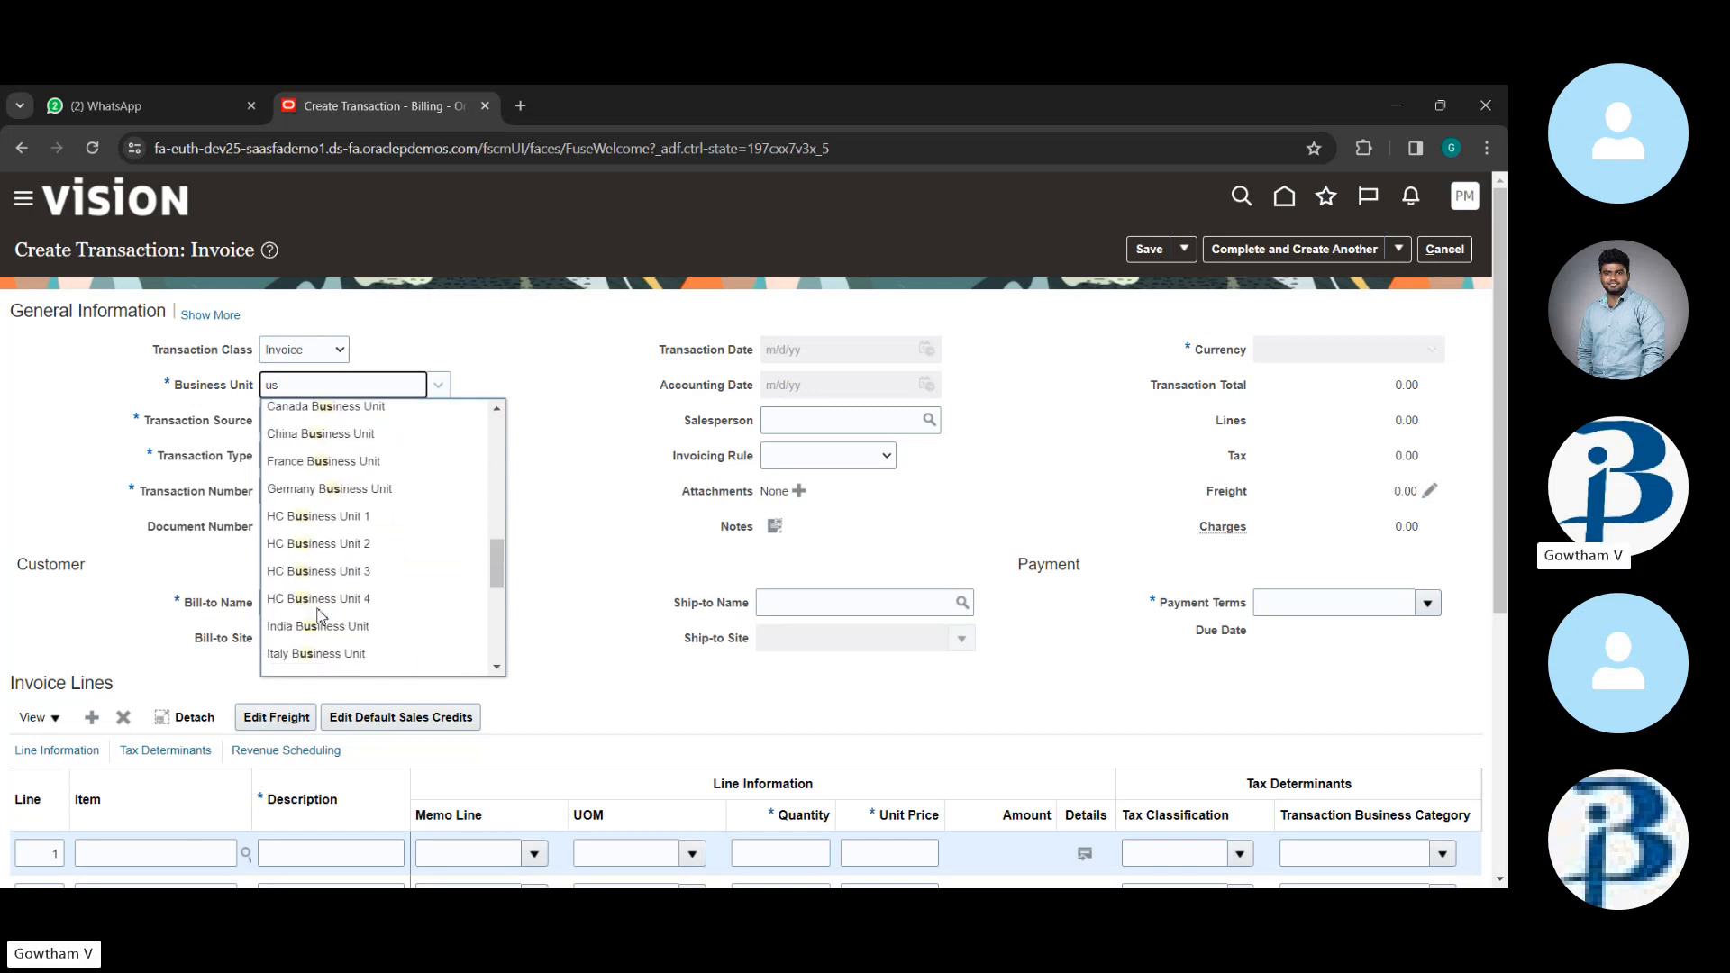
pyautogui.scroll(1, 317, 616)
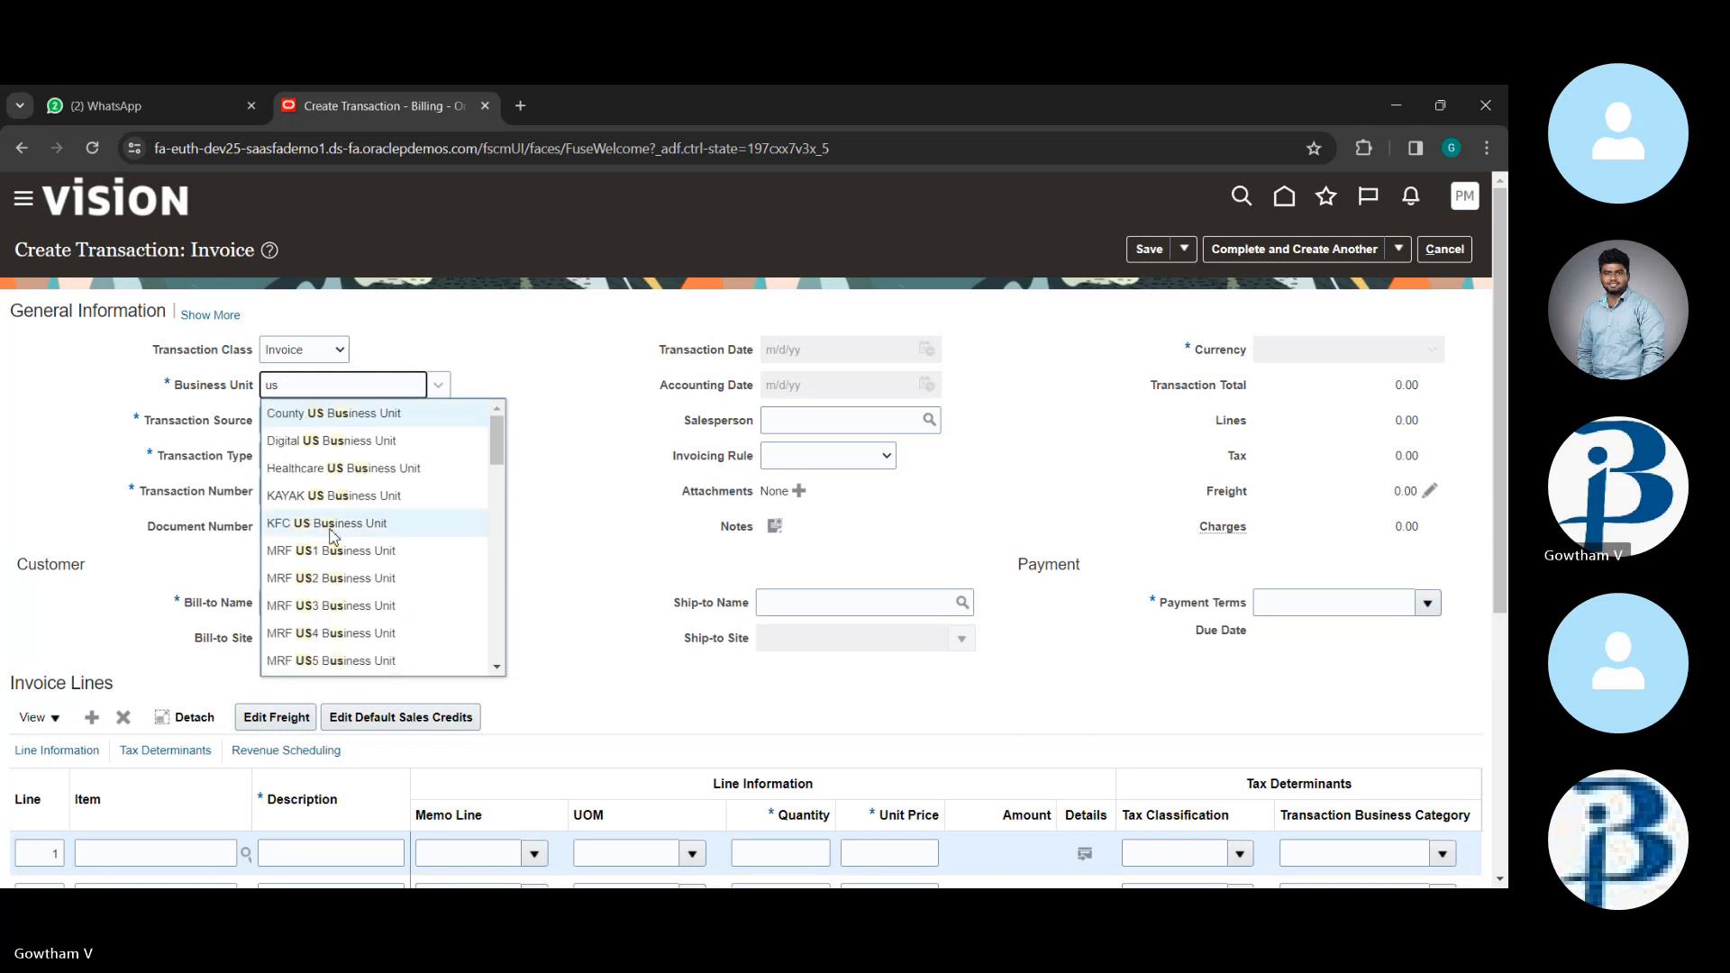
pyautogui.click(388, 413)
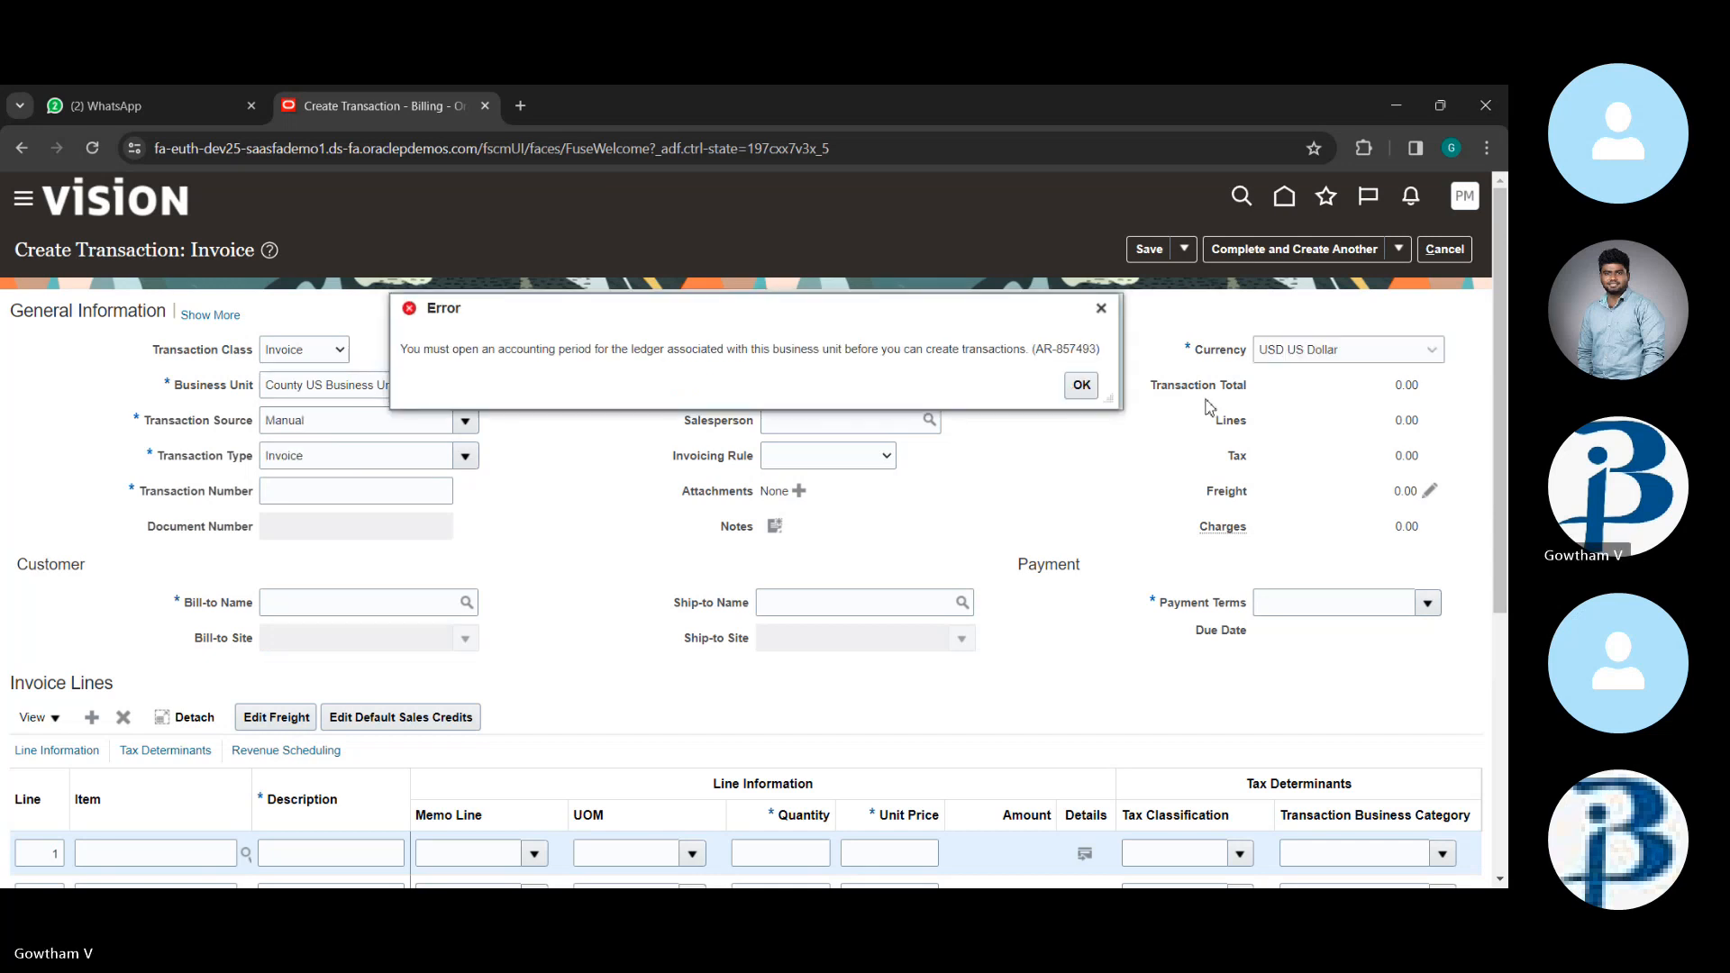
pyautogui.click(1082, 386)
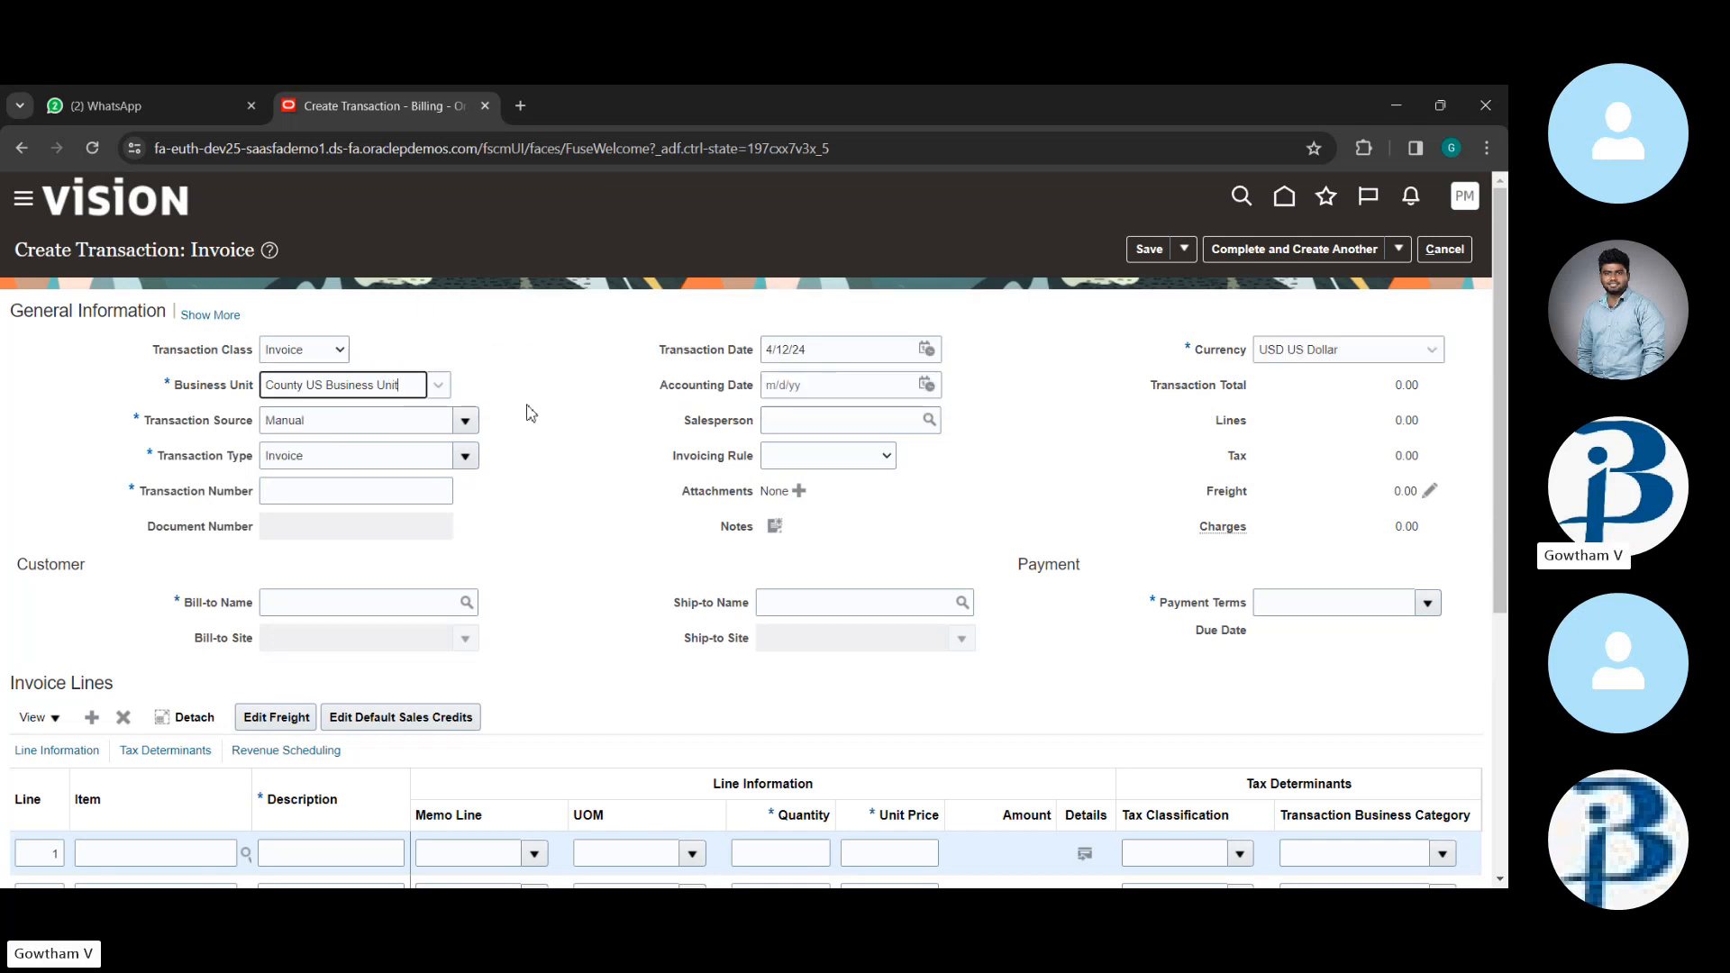
# - Replace the invoice's business unit with US1 Business Unit
pyautogui.press('BackSpace')
pyautogui.press('BackSpace')
pyautogui.press('BackSpace')
pyautogui.press('BackSpace')
pyautogui.press('BackSpace')
pyautogui.press('BackSpace')
pyautogui.press('BackSpace')
pyautogui.press('BackSpace')
pyautogui.press('BackSpace')
pyautogui.press('BackSpace')
pyautogui.press('BackSpace')
pyautogui.press('BackSpace')
pyautogui.press('BackSpace')
pyautogui.press('BackSpace')
pyautogui.press('BackSpace')
pyautogui.press('BackSpace')
pyautogui.press('BackSpace')
pyautogui.press('BackSpace')
pyautogui.press('BackSpace')
pyautogui.press('BackSpace')
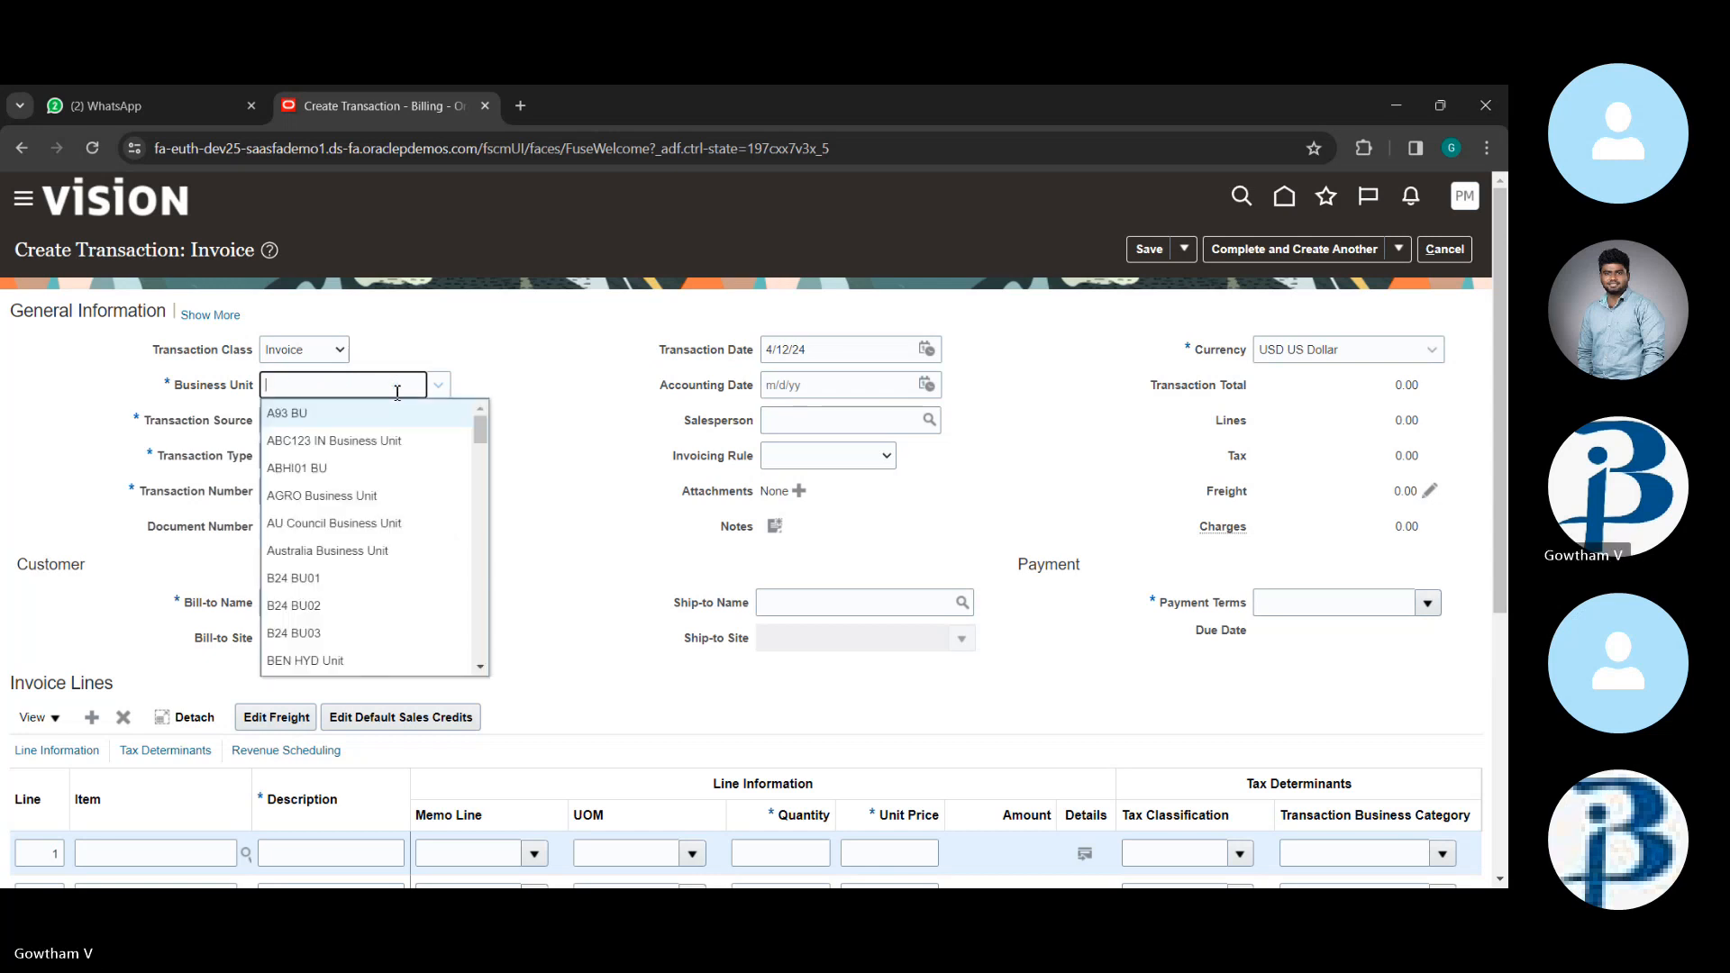
pyautogui.write('US')
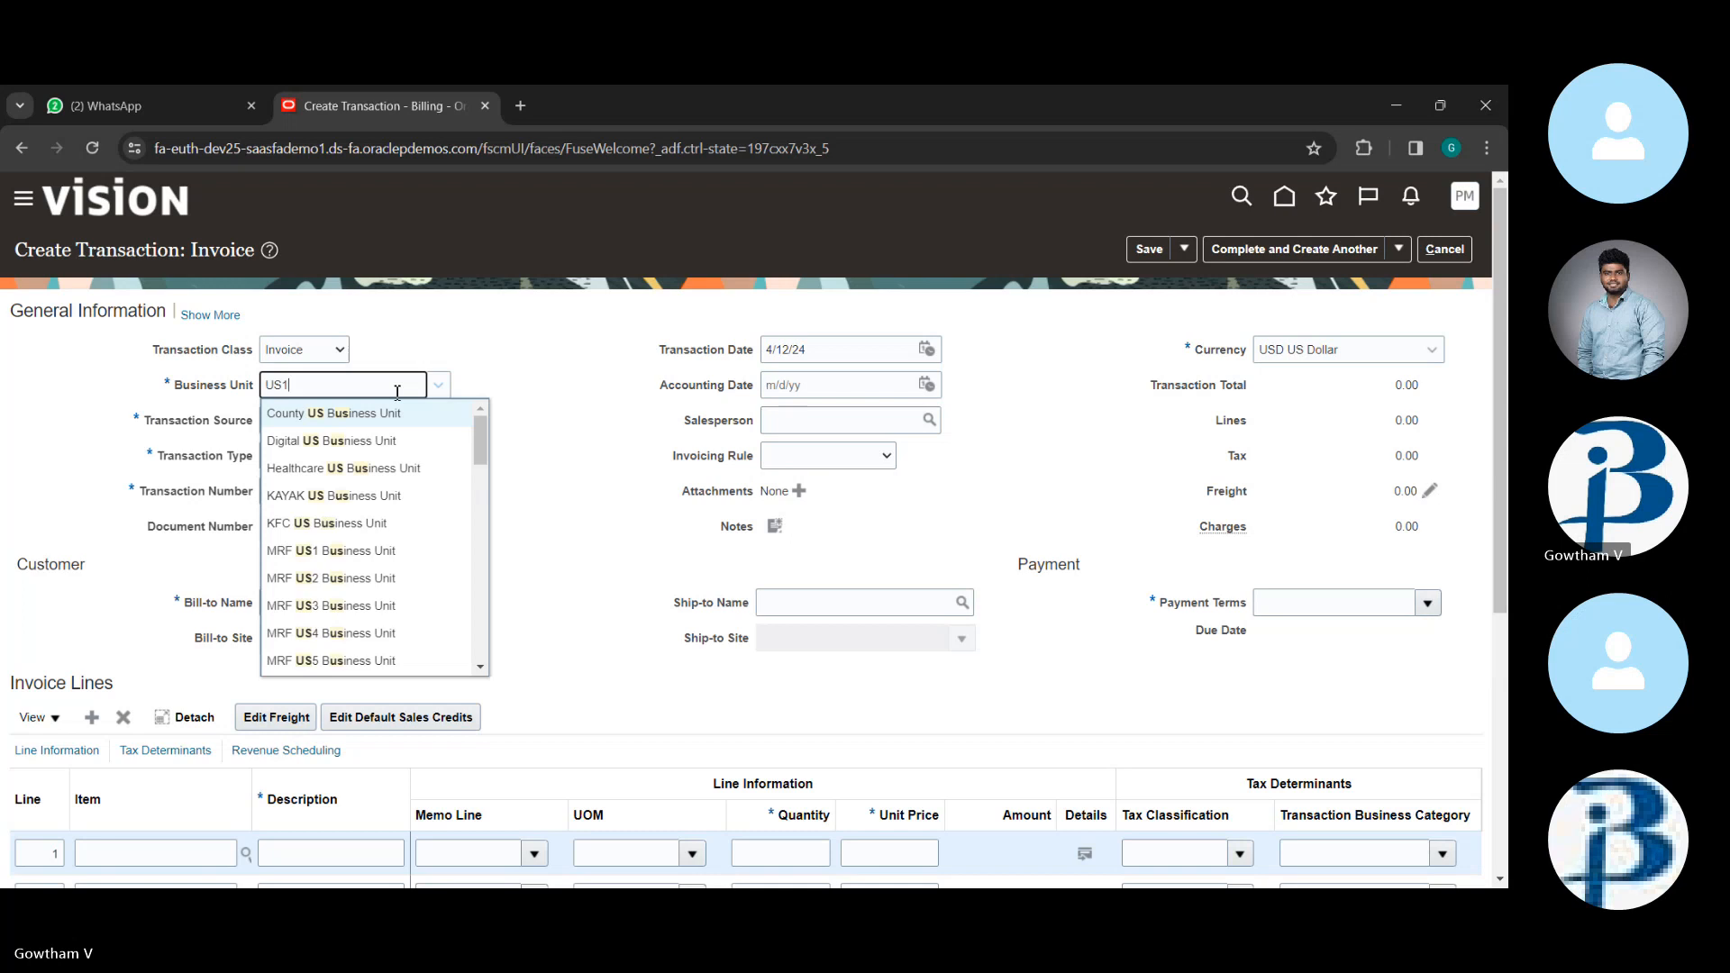
pyautogui.write('1')
pyautogui.click(365, 453)
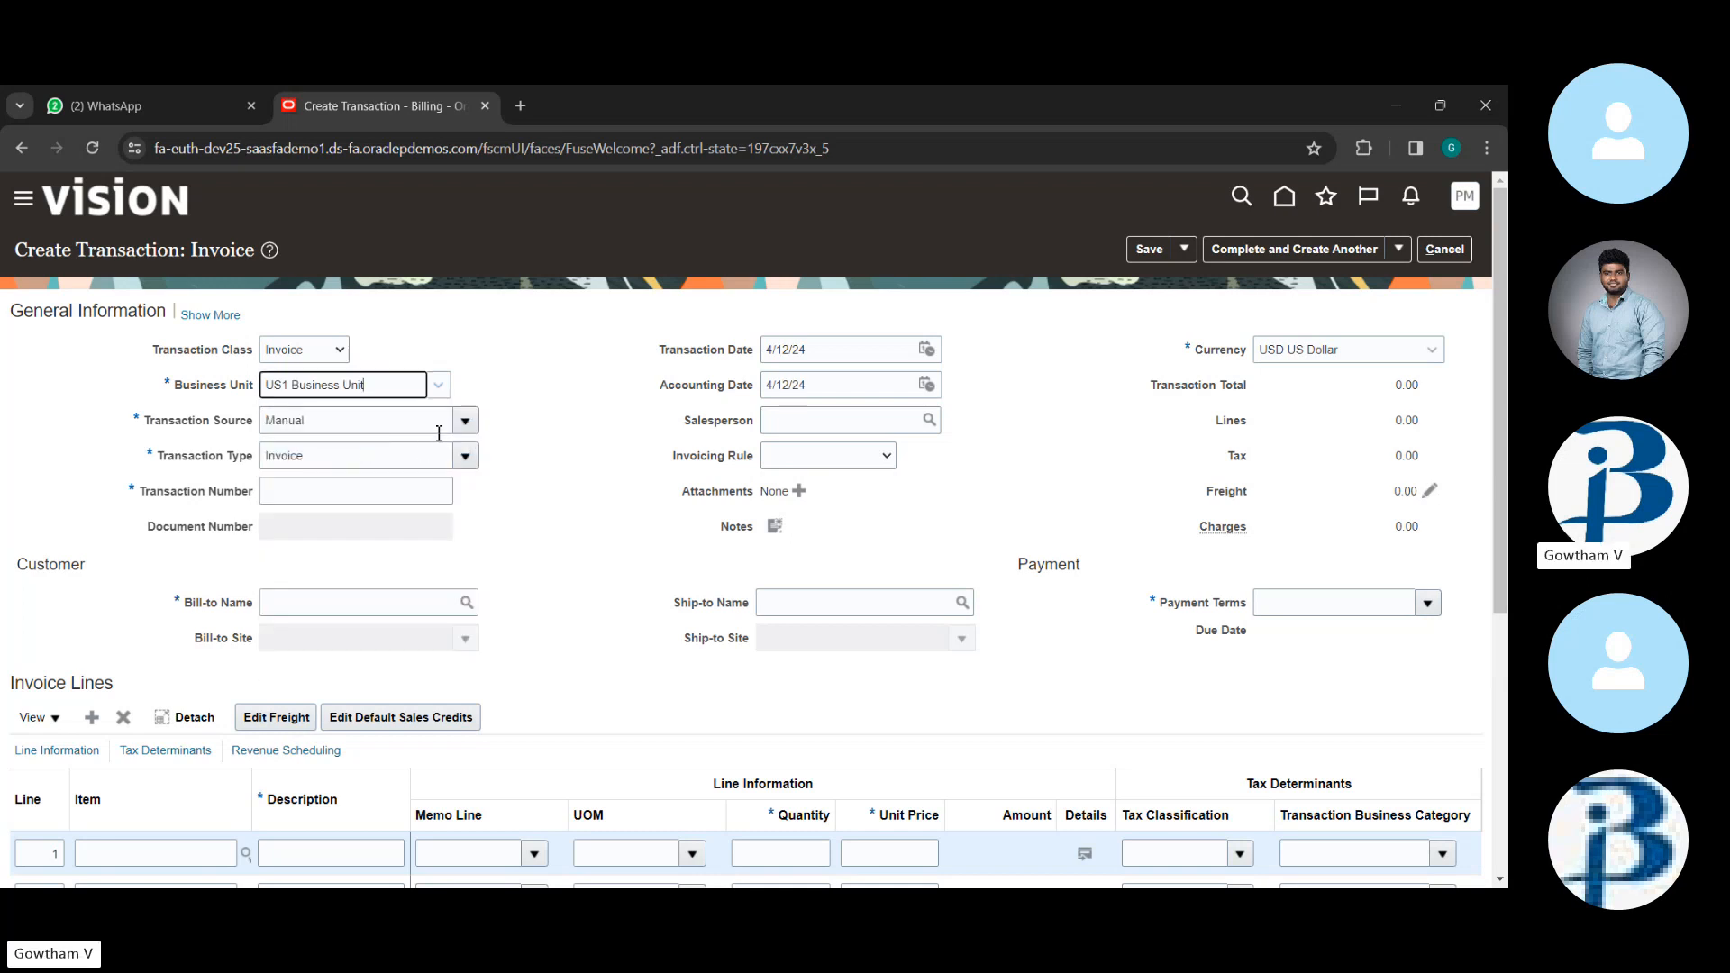
# - Set the transaction number to AB123 and fill in the bill-to name with the suggested individual customer's name
pyautogui.click(369, 497)
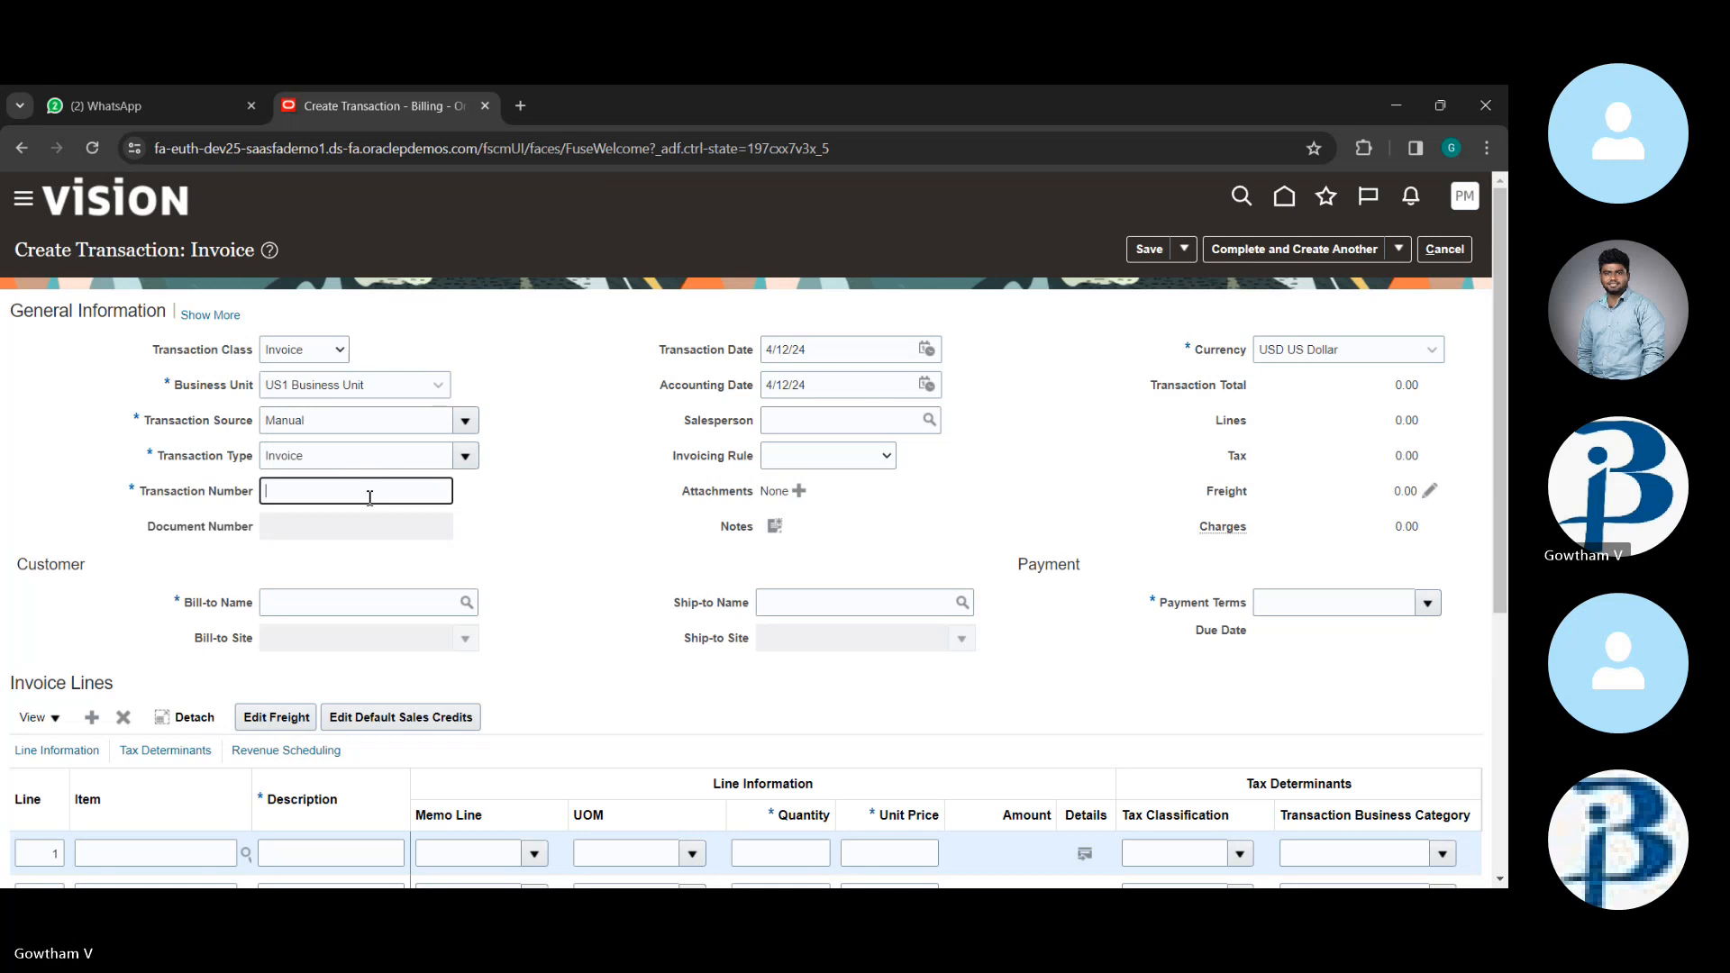
pyautogui.write('AB123')
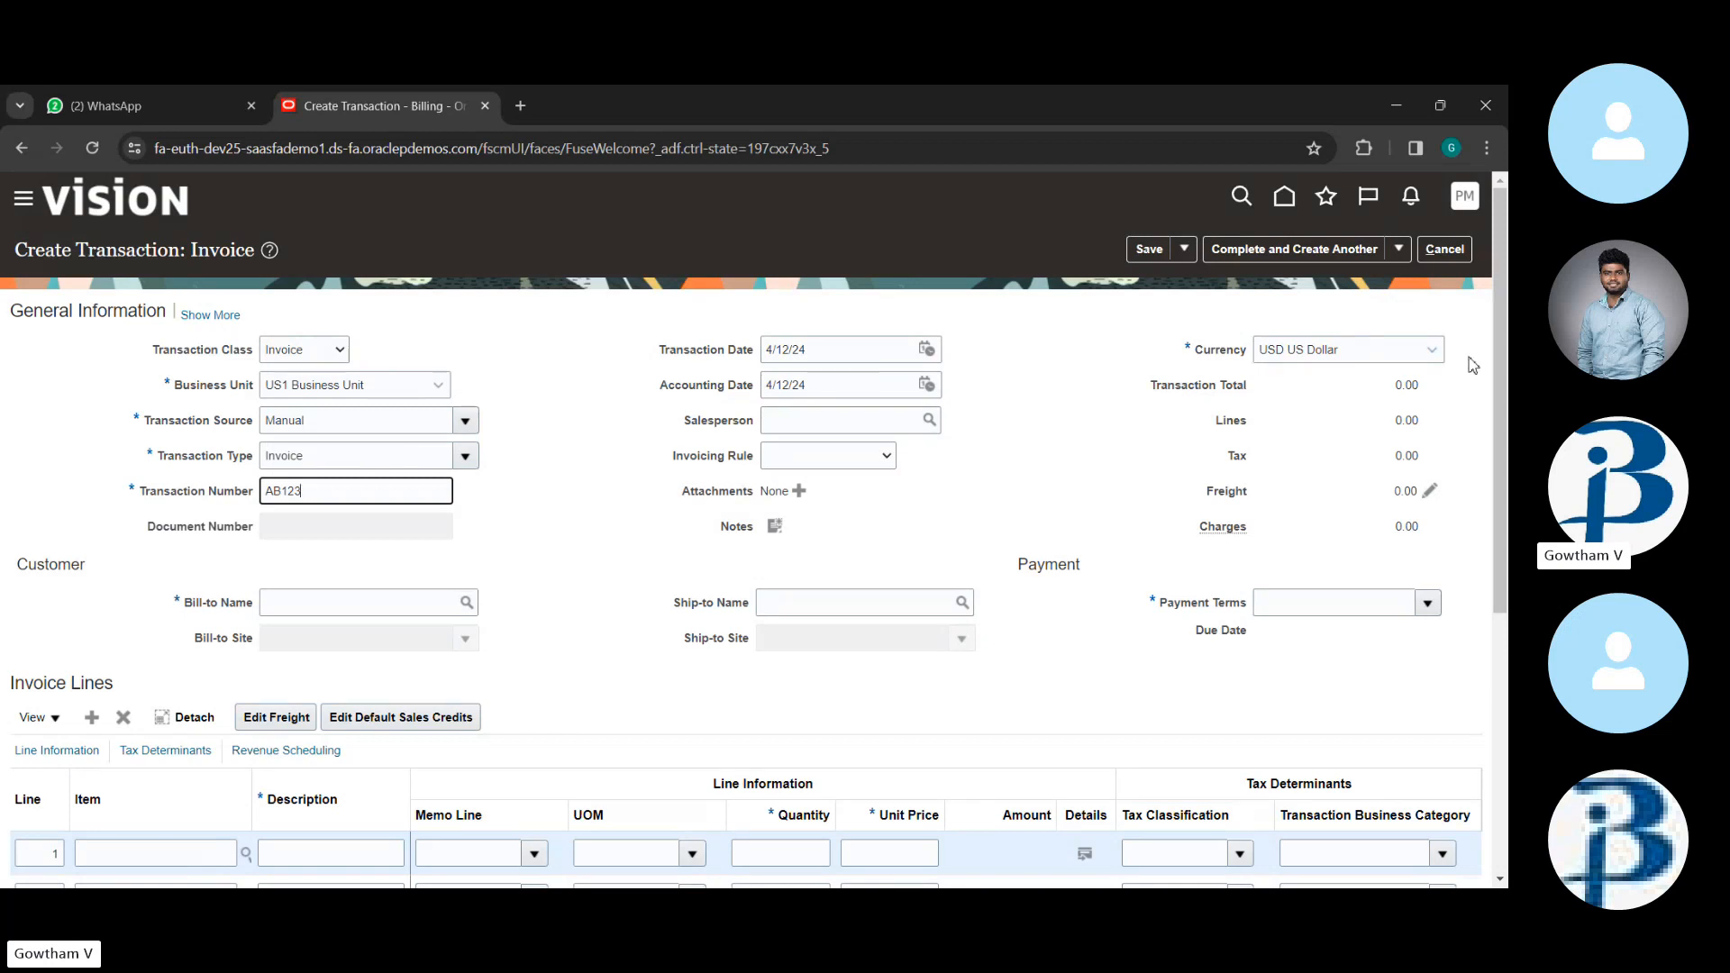
pyautogui.click(324, 613)
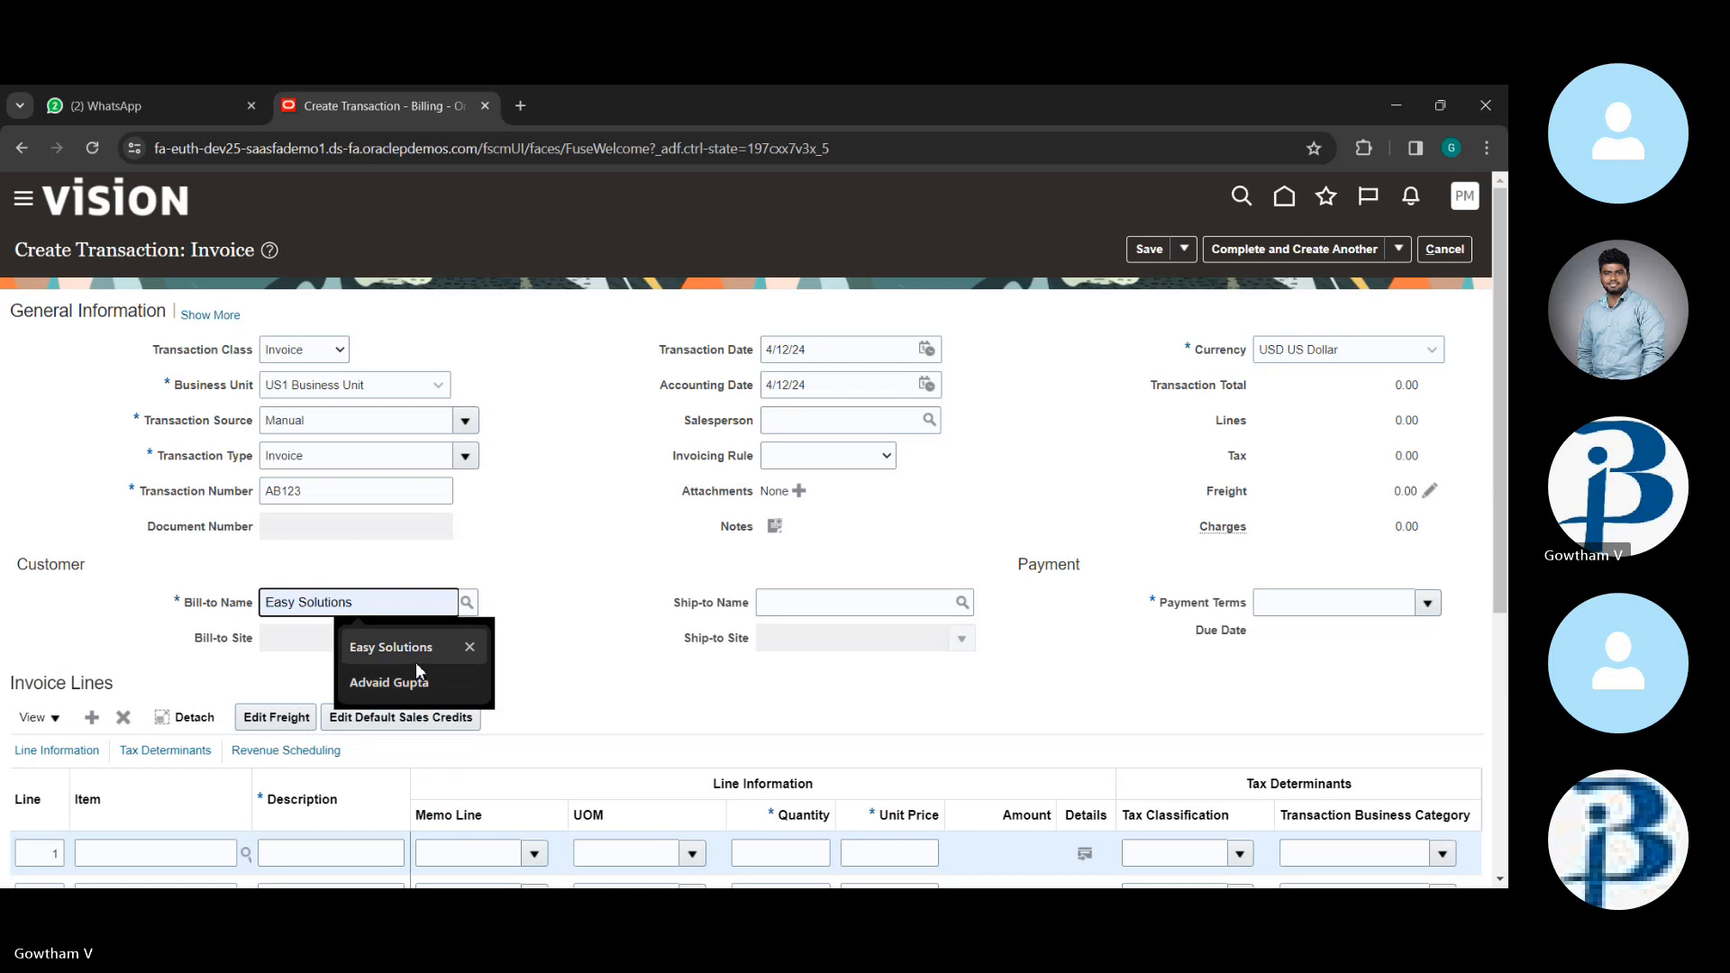
pyautogui.click(407, 683)
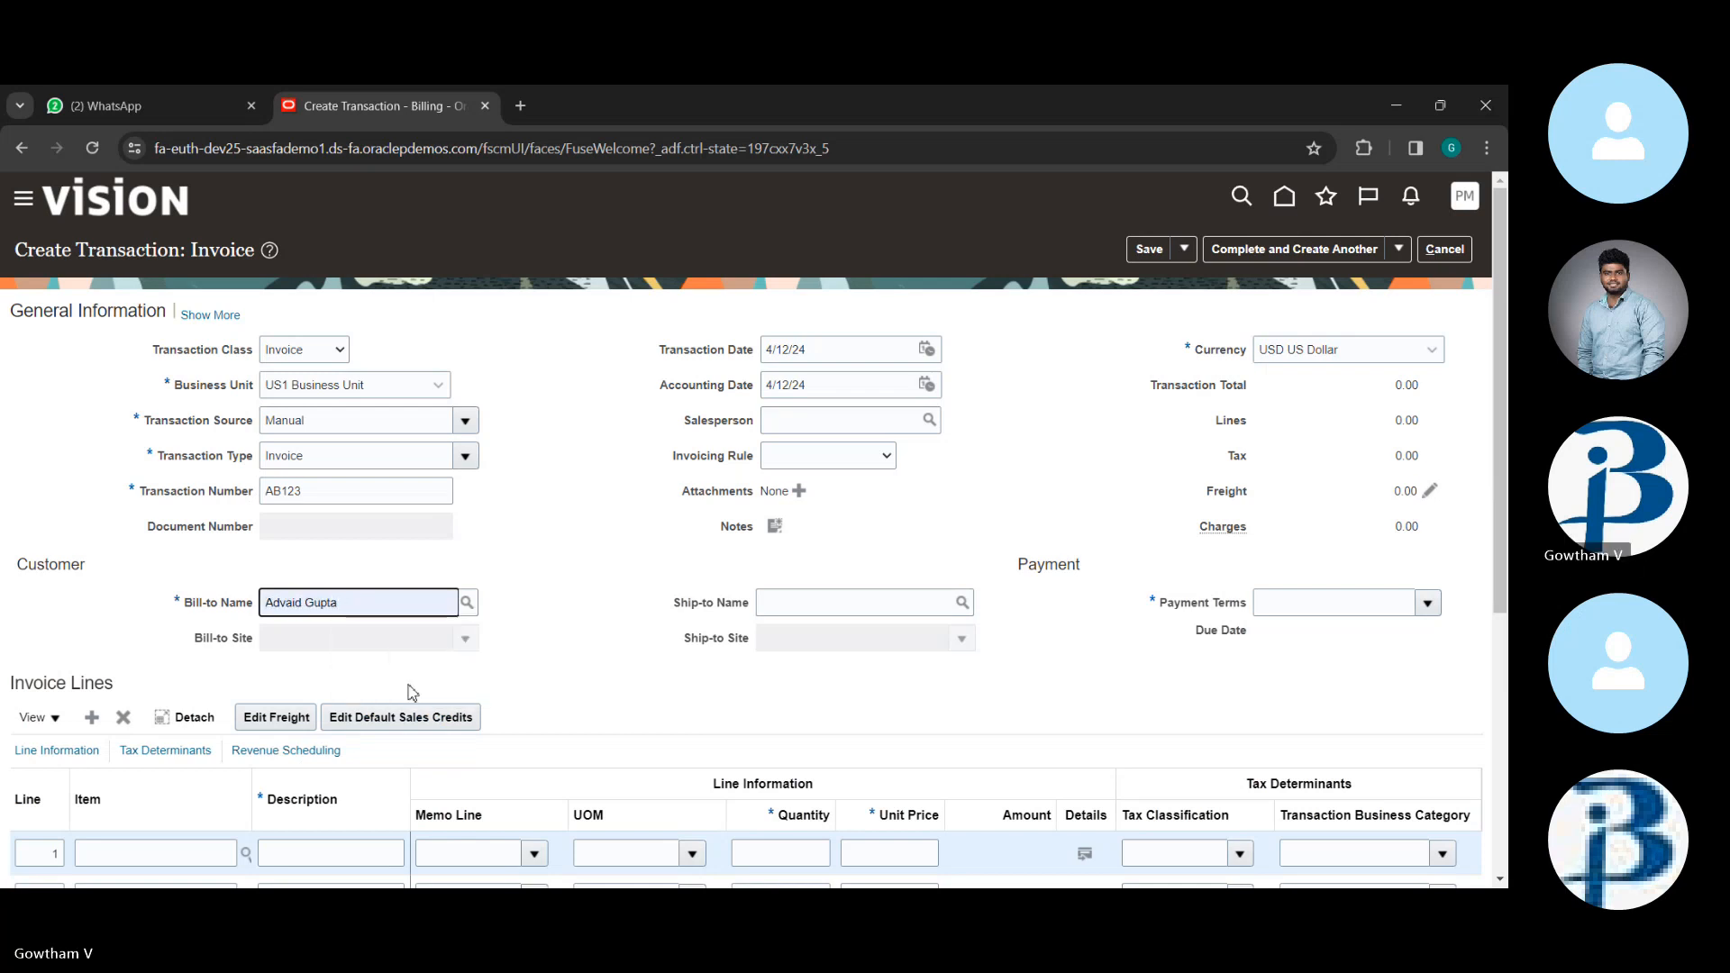
# - Set the ship-to customer to Easy Solutions and the payment terms to 30 Net
pyautogui.click(797, 609)
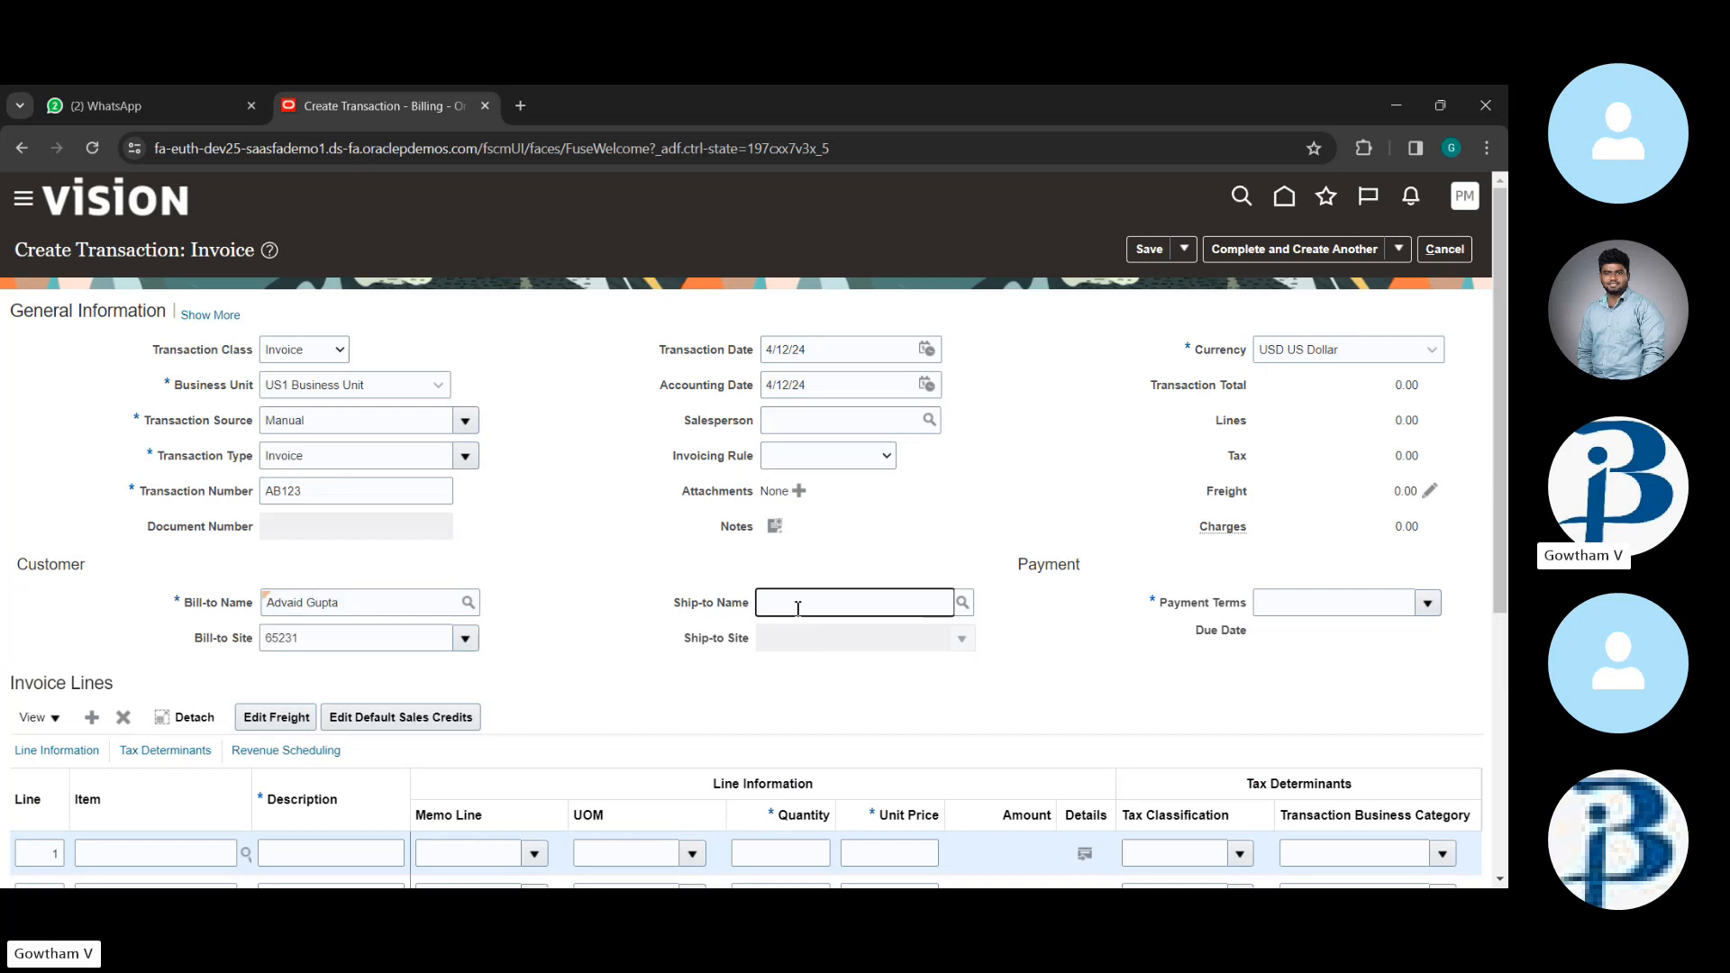
pyautogui.write('es')
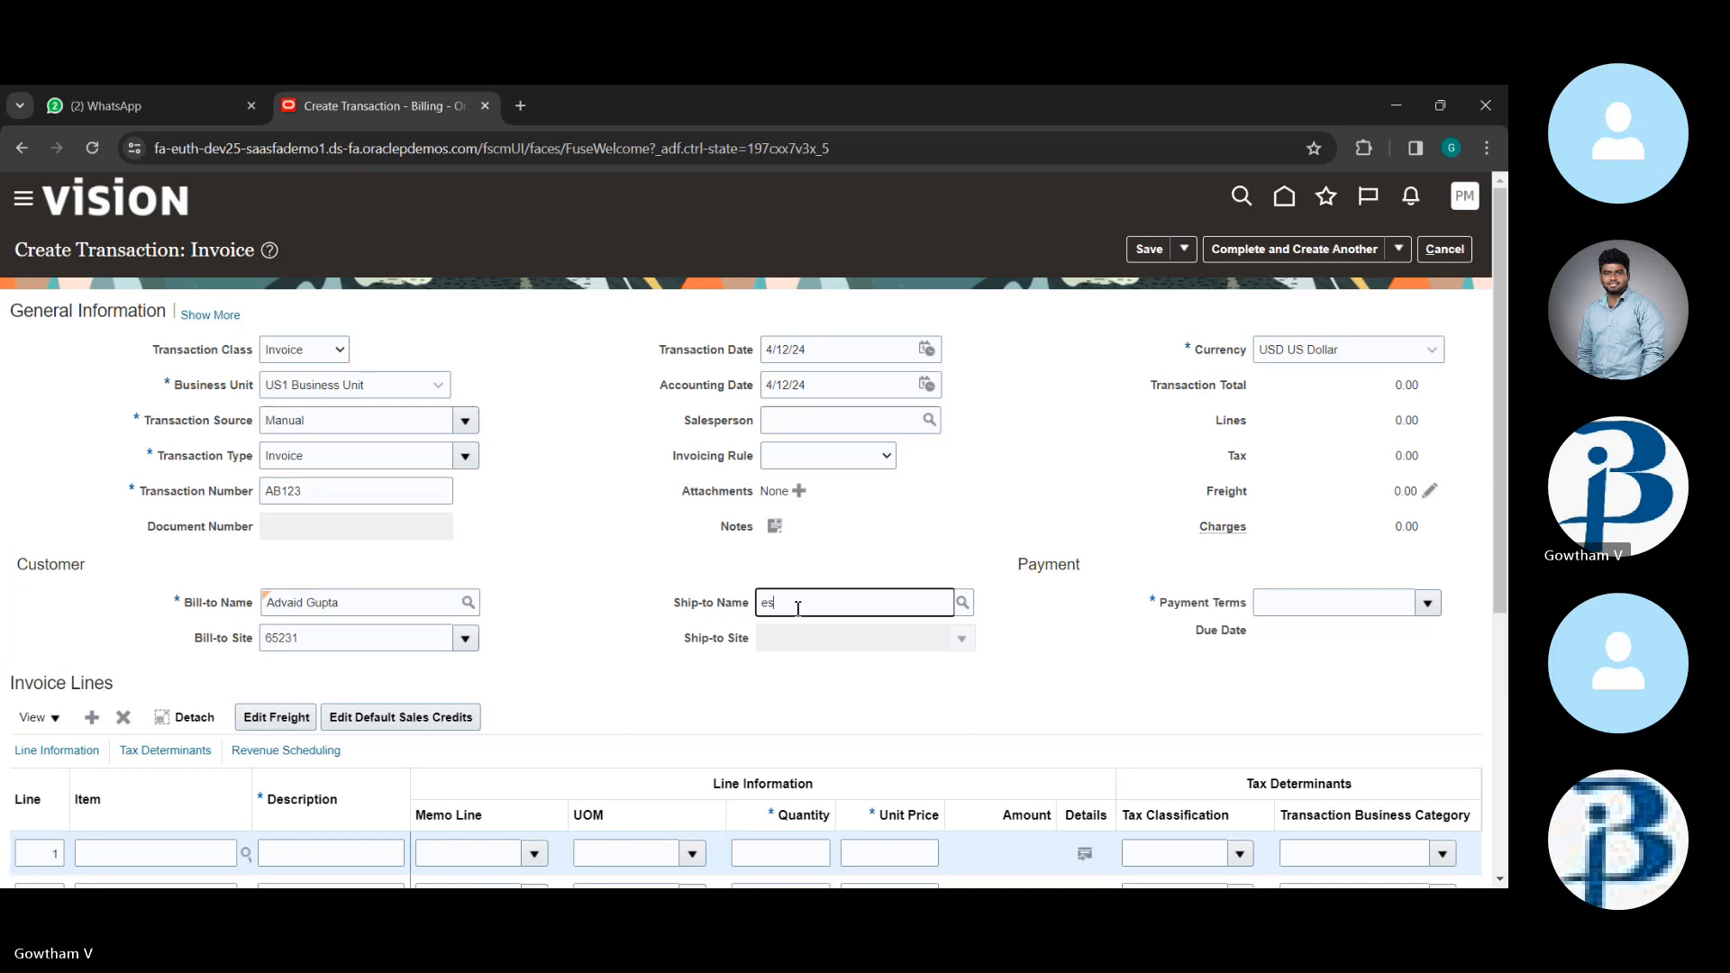
pyautogui.press('BackSpace')
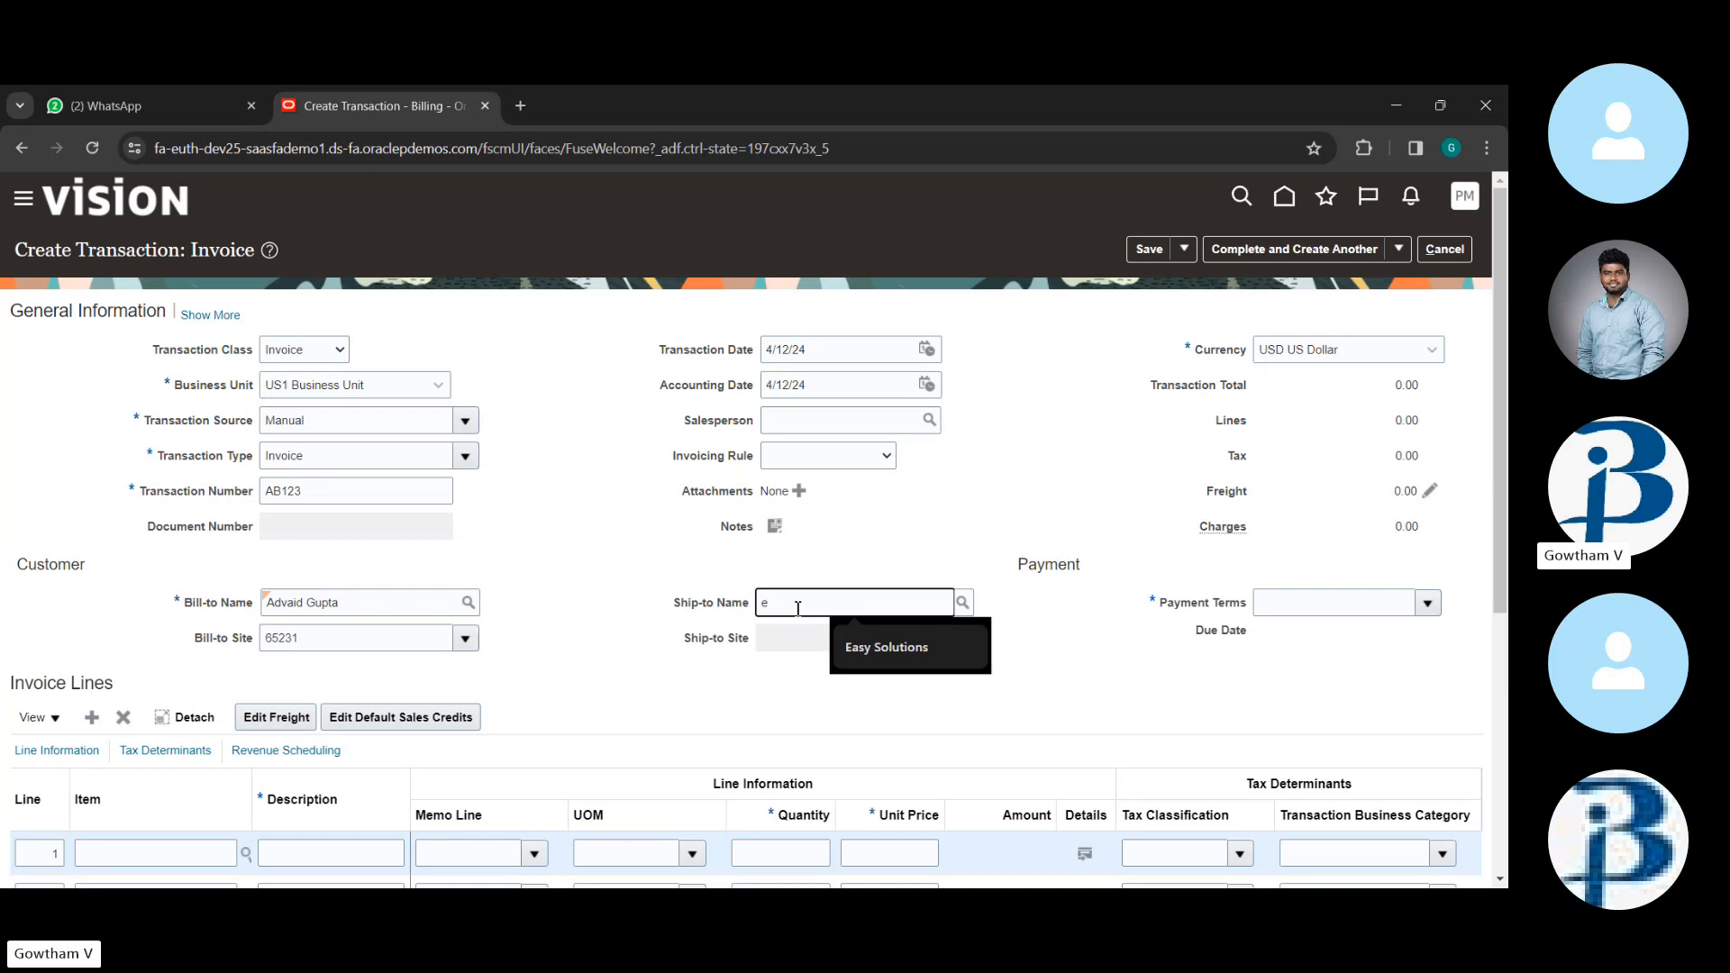
pyautogui.write('asy')
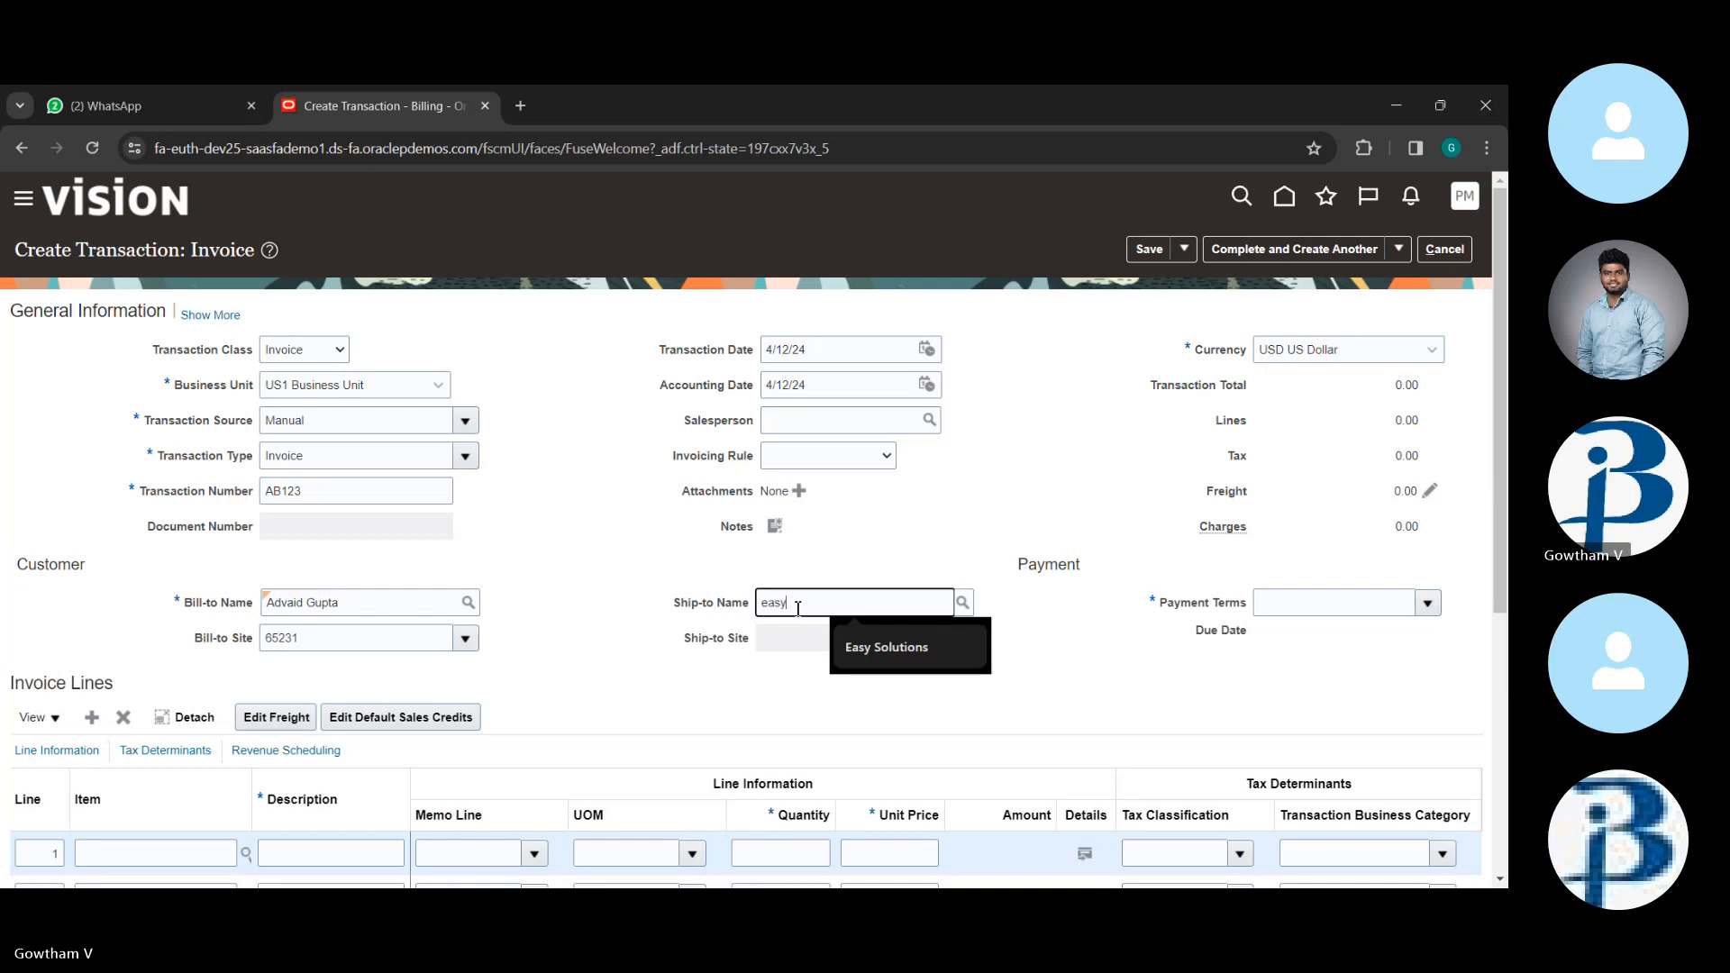
pyautogui.click(885, 647)
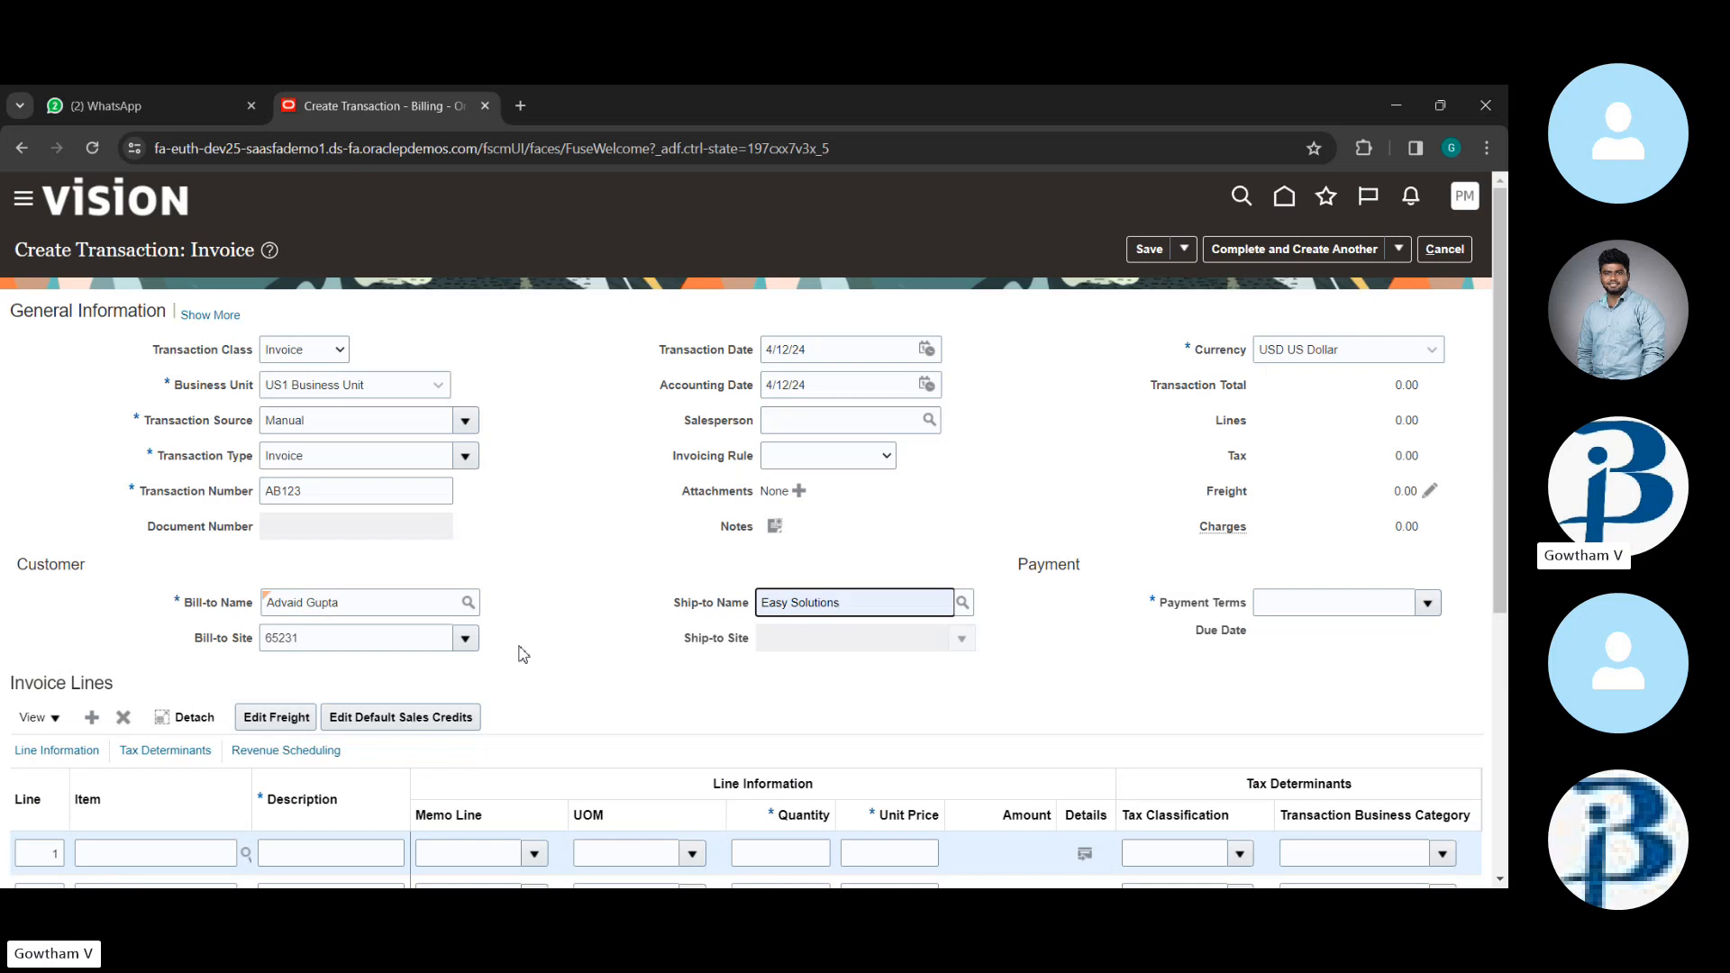
pyautogui.click(654, 651)
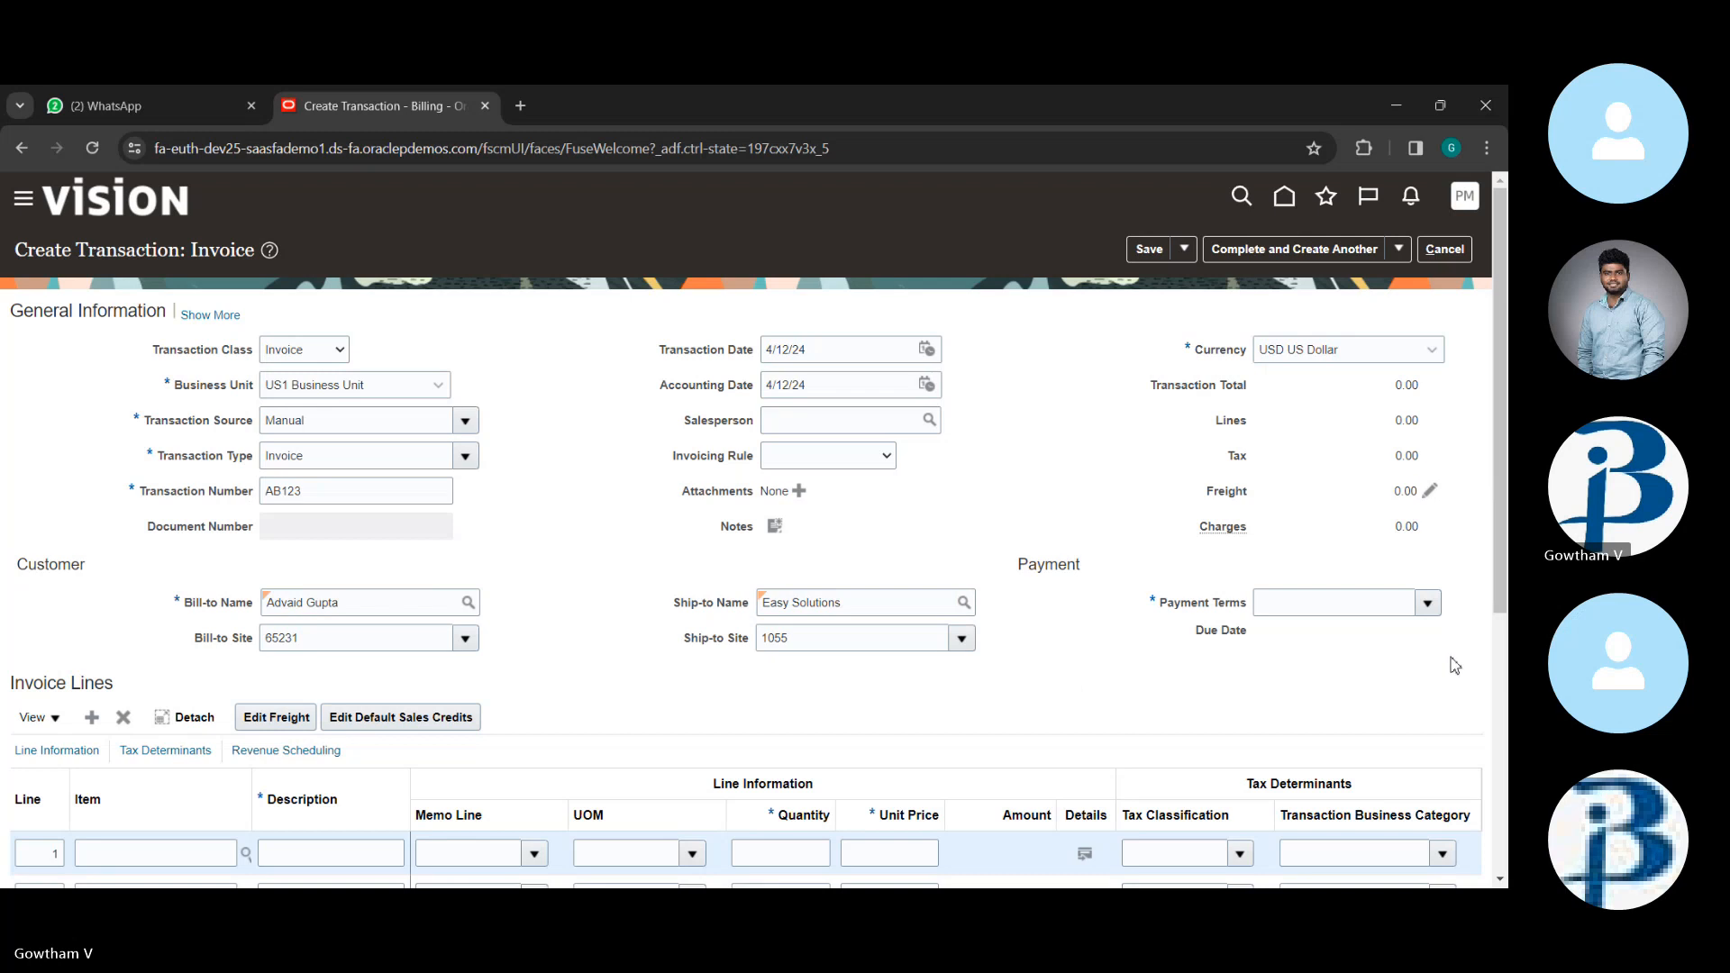
pyautogui.click(1427, 604)
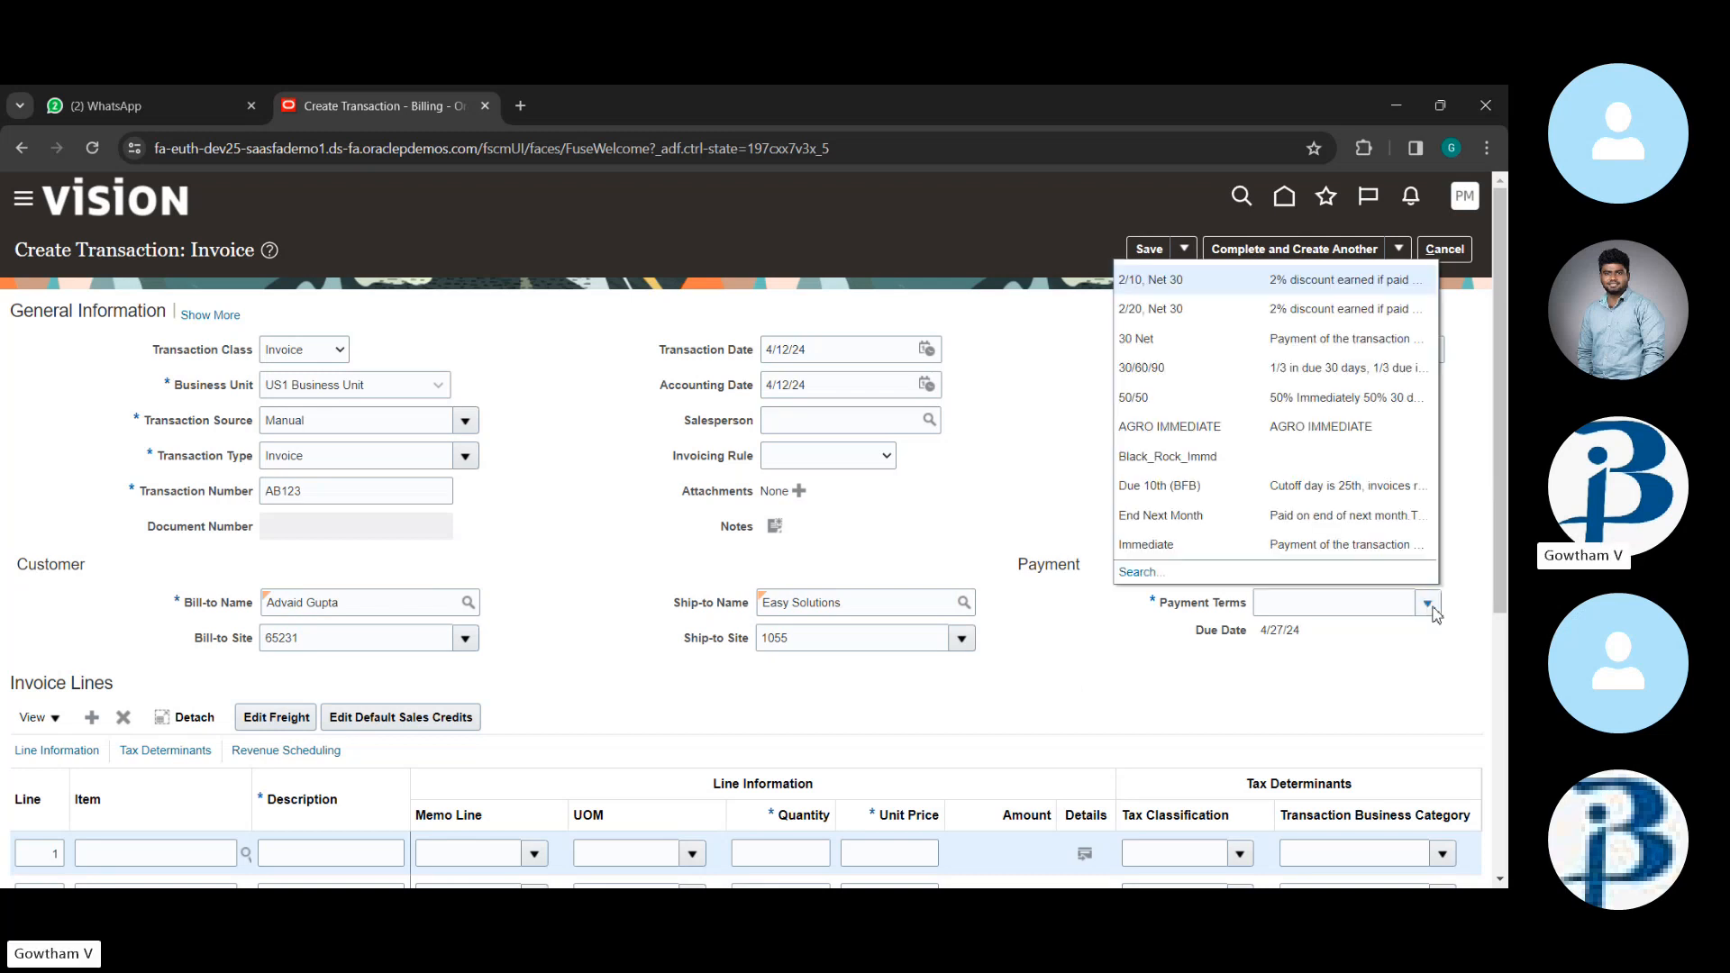
pyautogui.click(1152, 340)
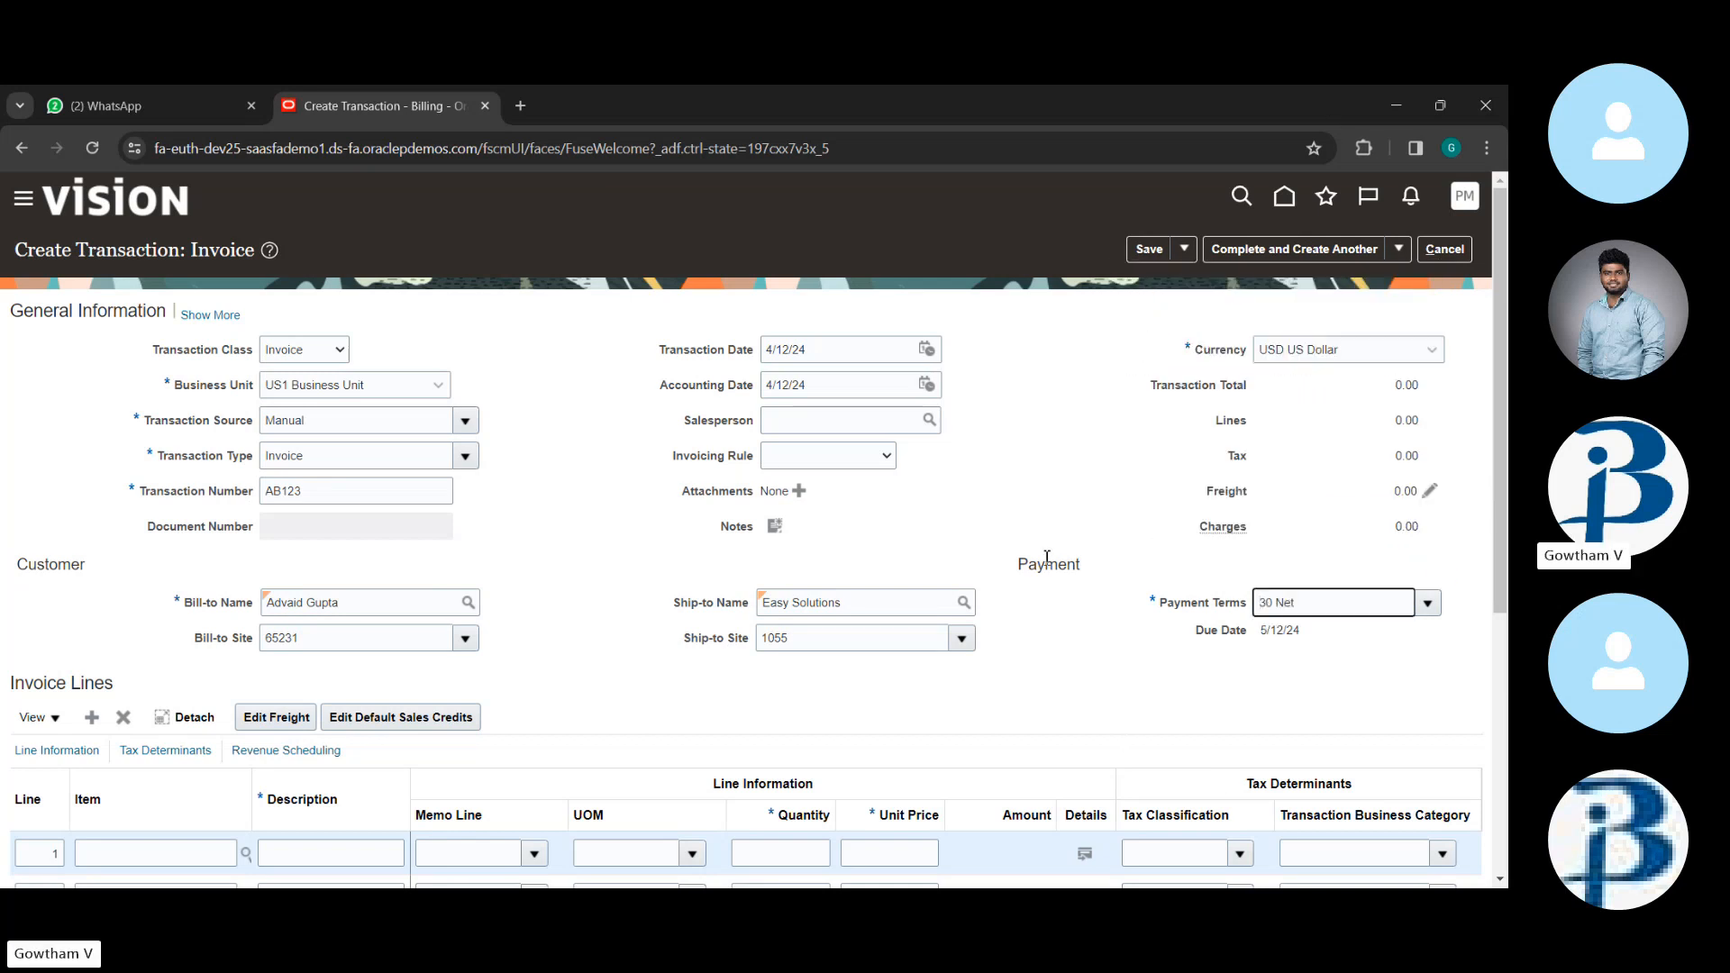
# - Enter Hardware Support as the item on invoice line 1
pyautogui.scroll(-2, 1046, 558)
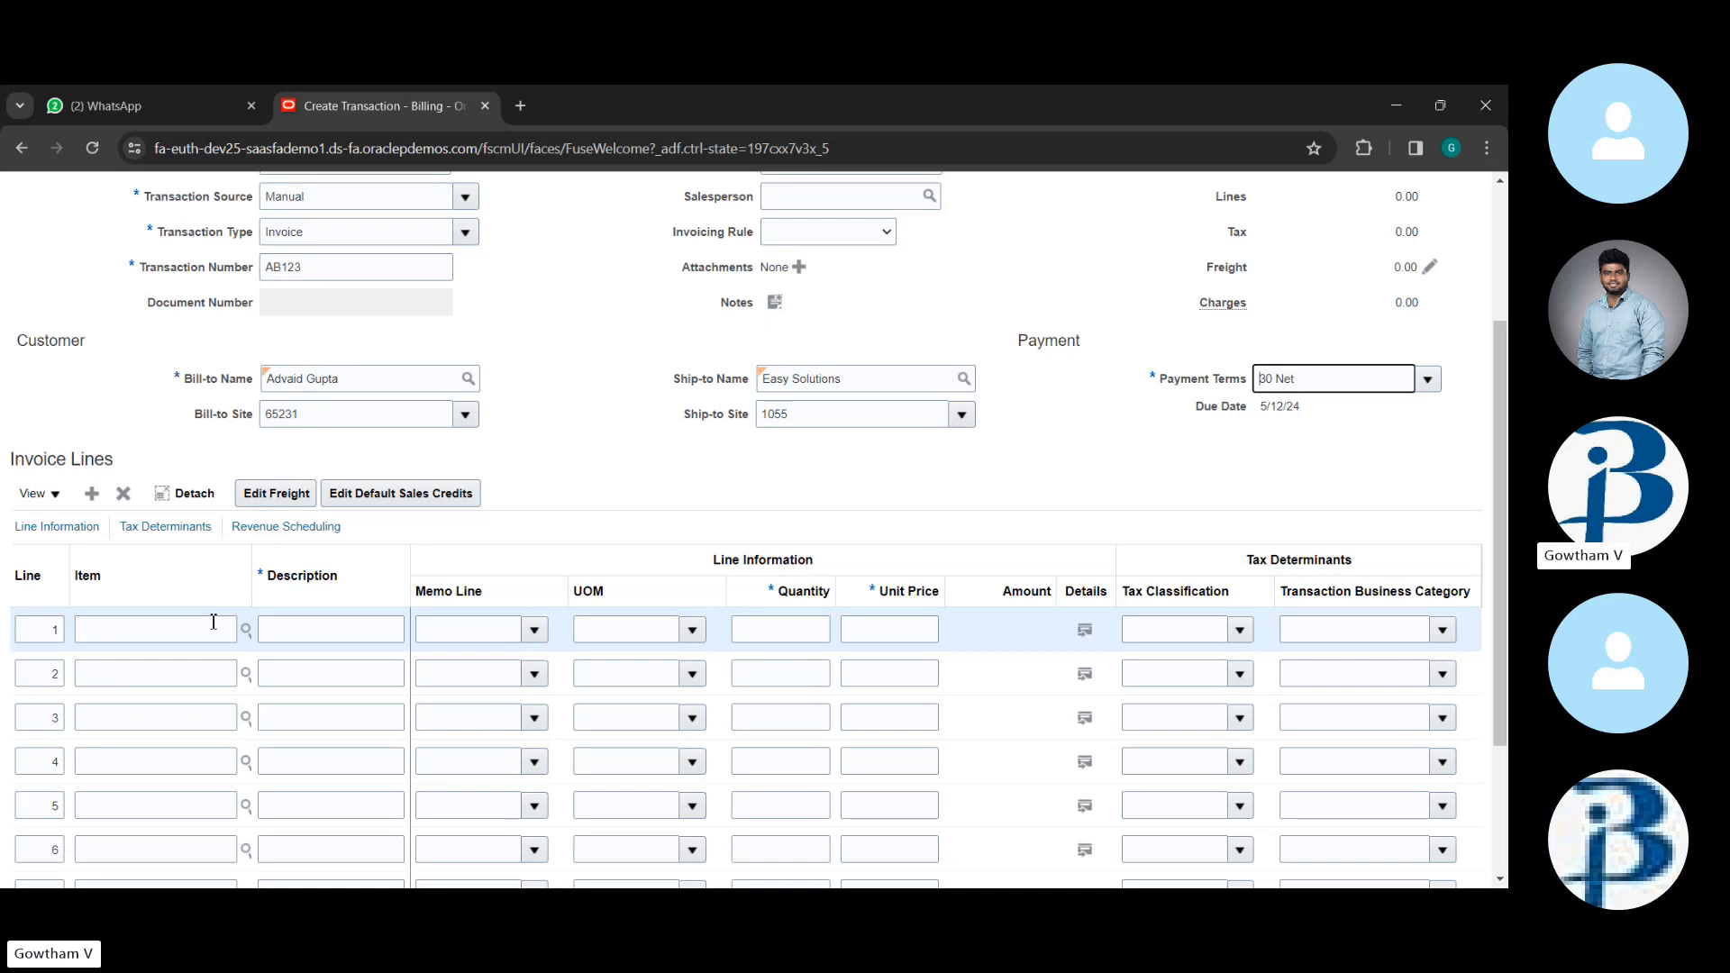
pyautogui.click(184, 636)
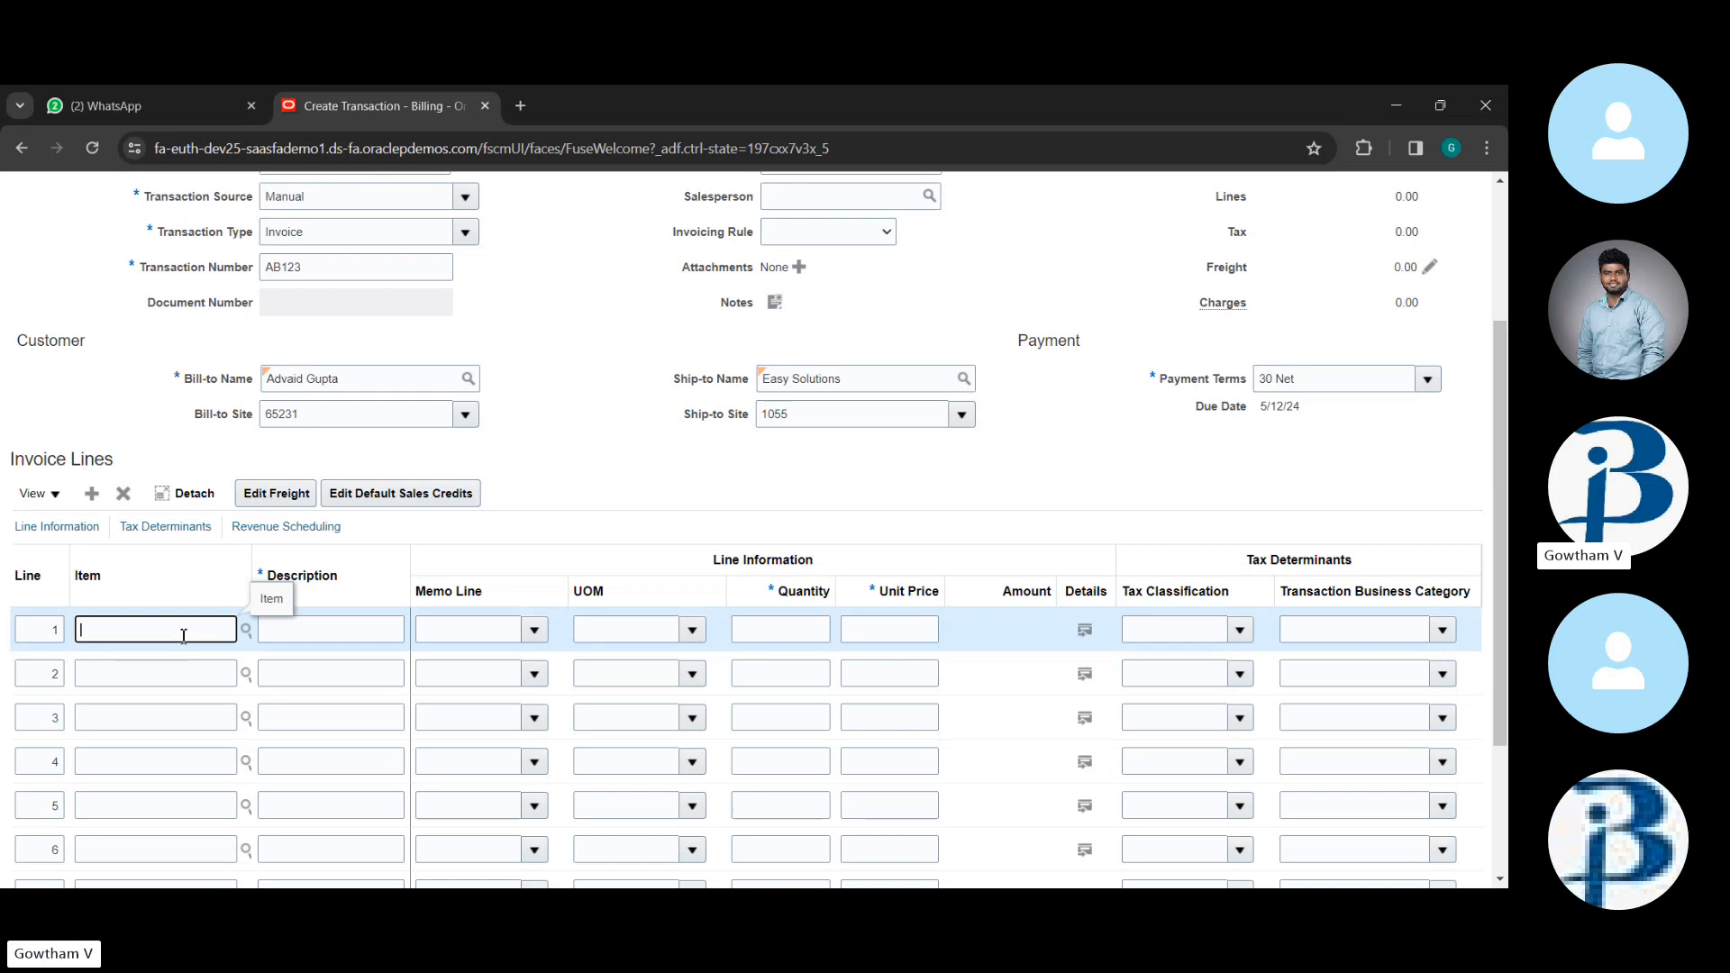
pyautogui.write('HARD')
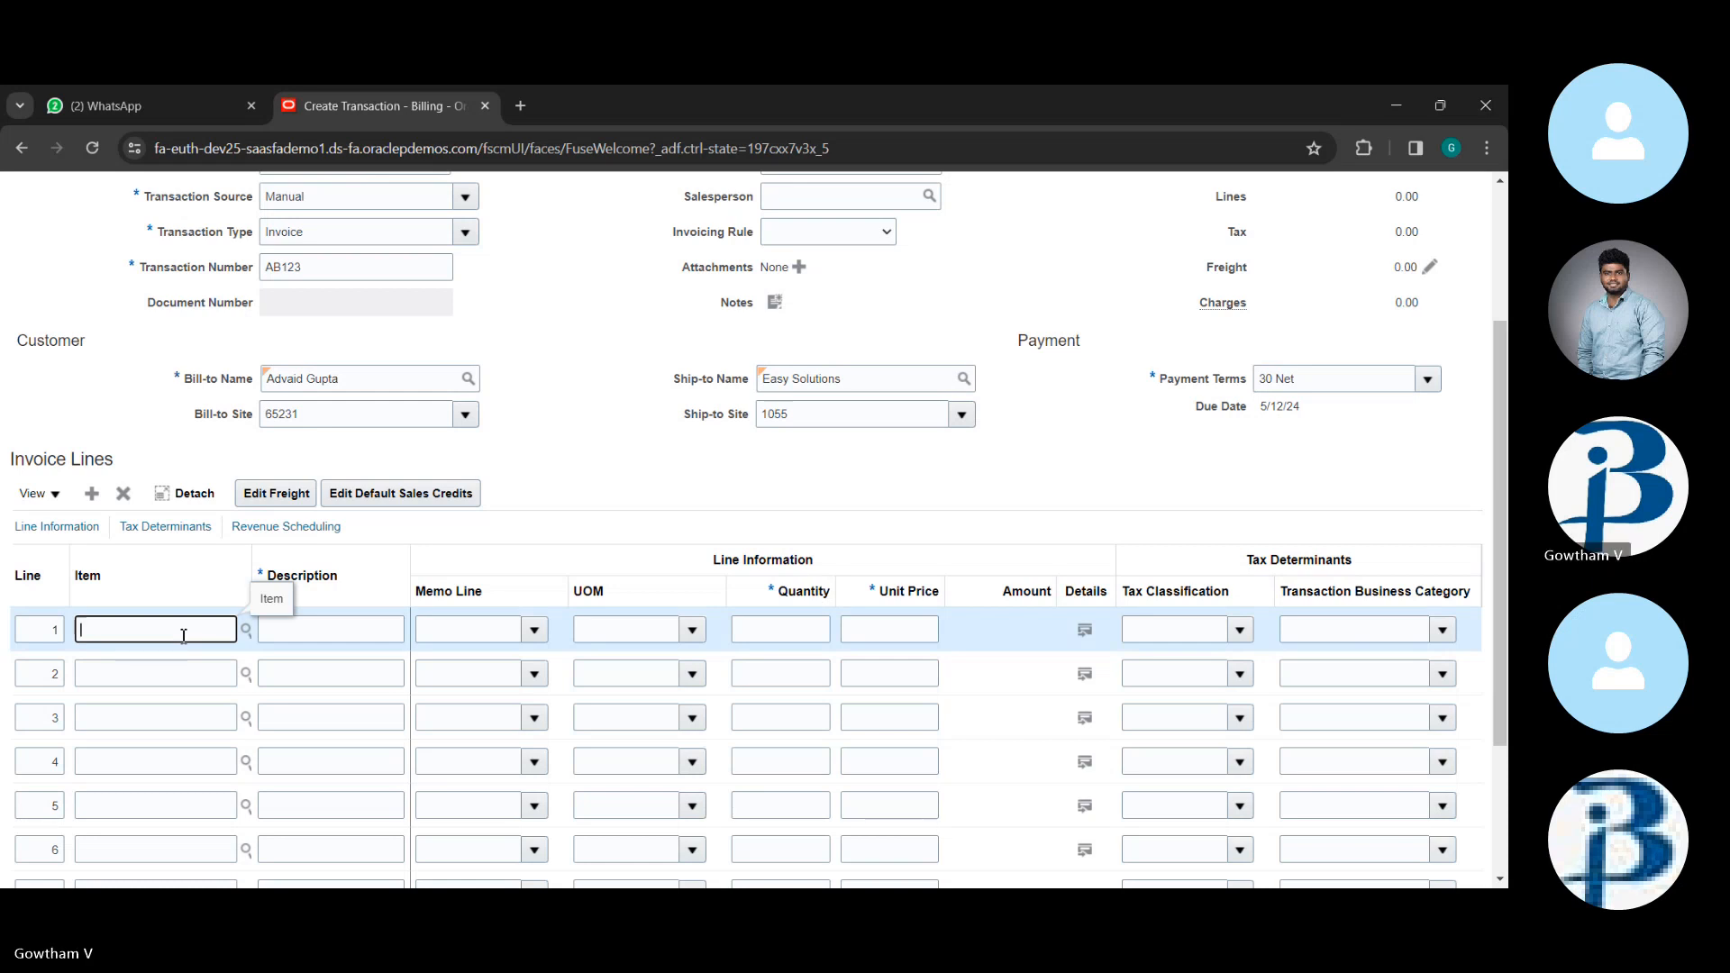
pyautogui.write('WARE')
pyautogui.click(481, 630)
pyautogui.click(641, 640)
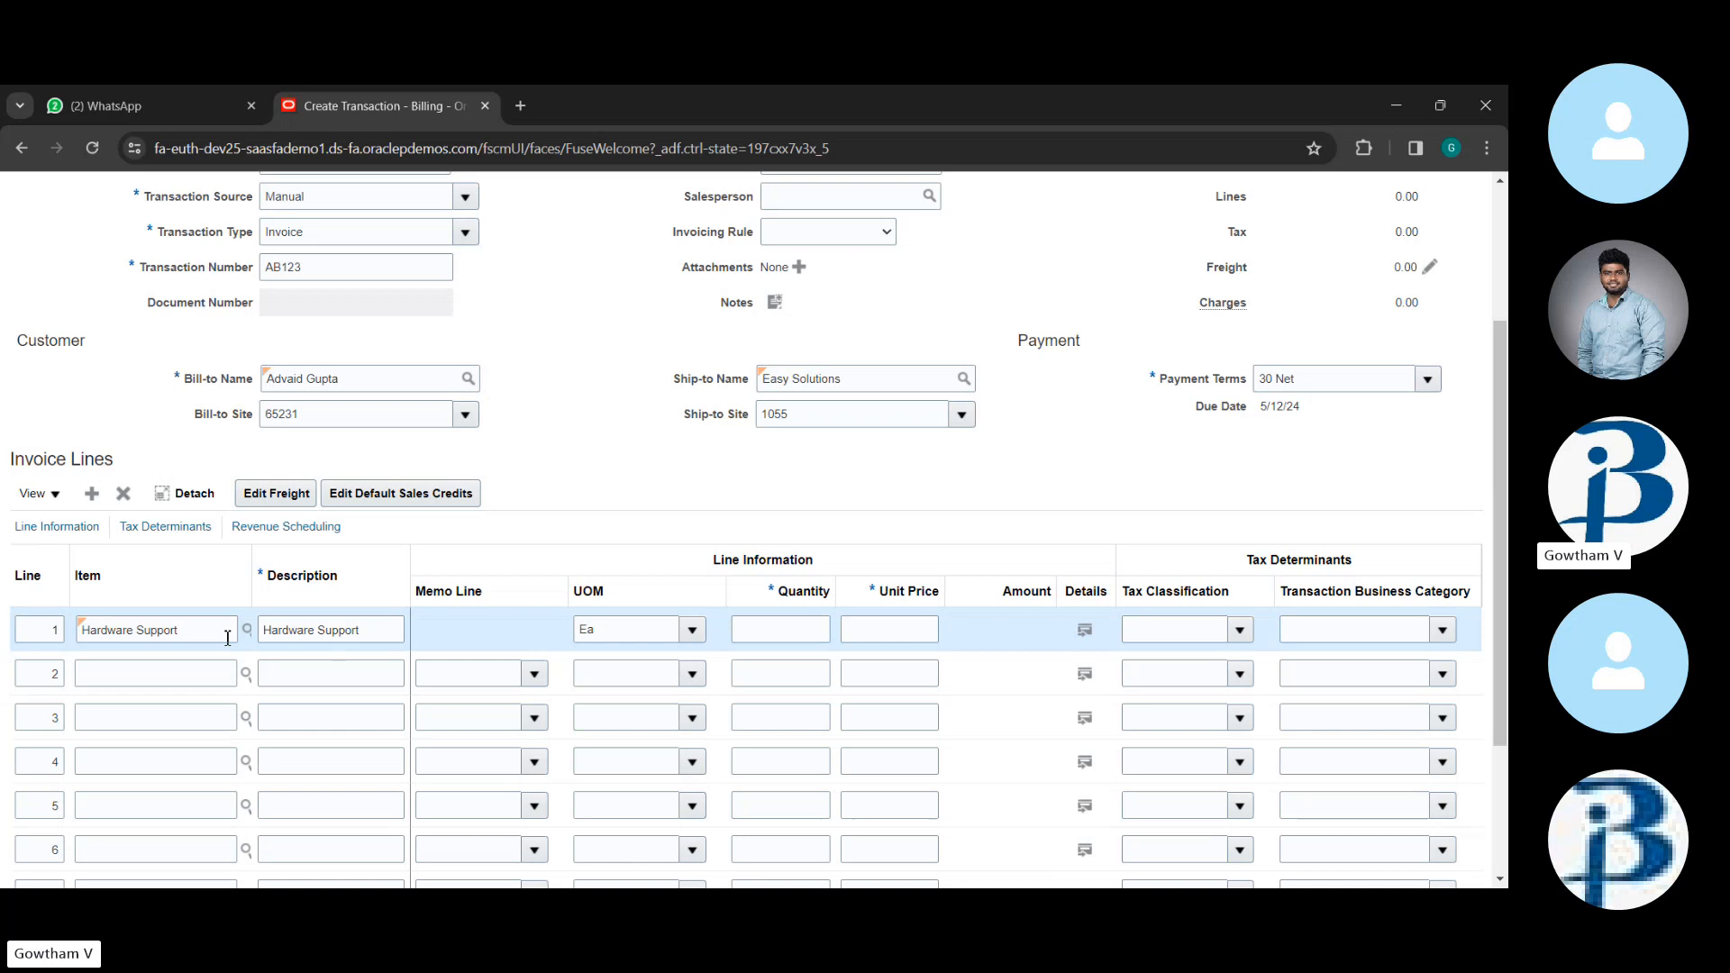
# - Set the quantity to 10 and the unit price to 2000 on the Hardware Support line
pyautogui.click(766, 629)
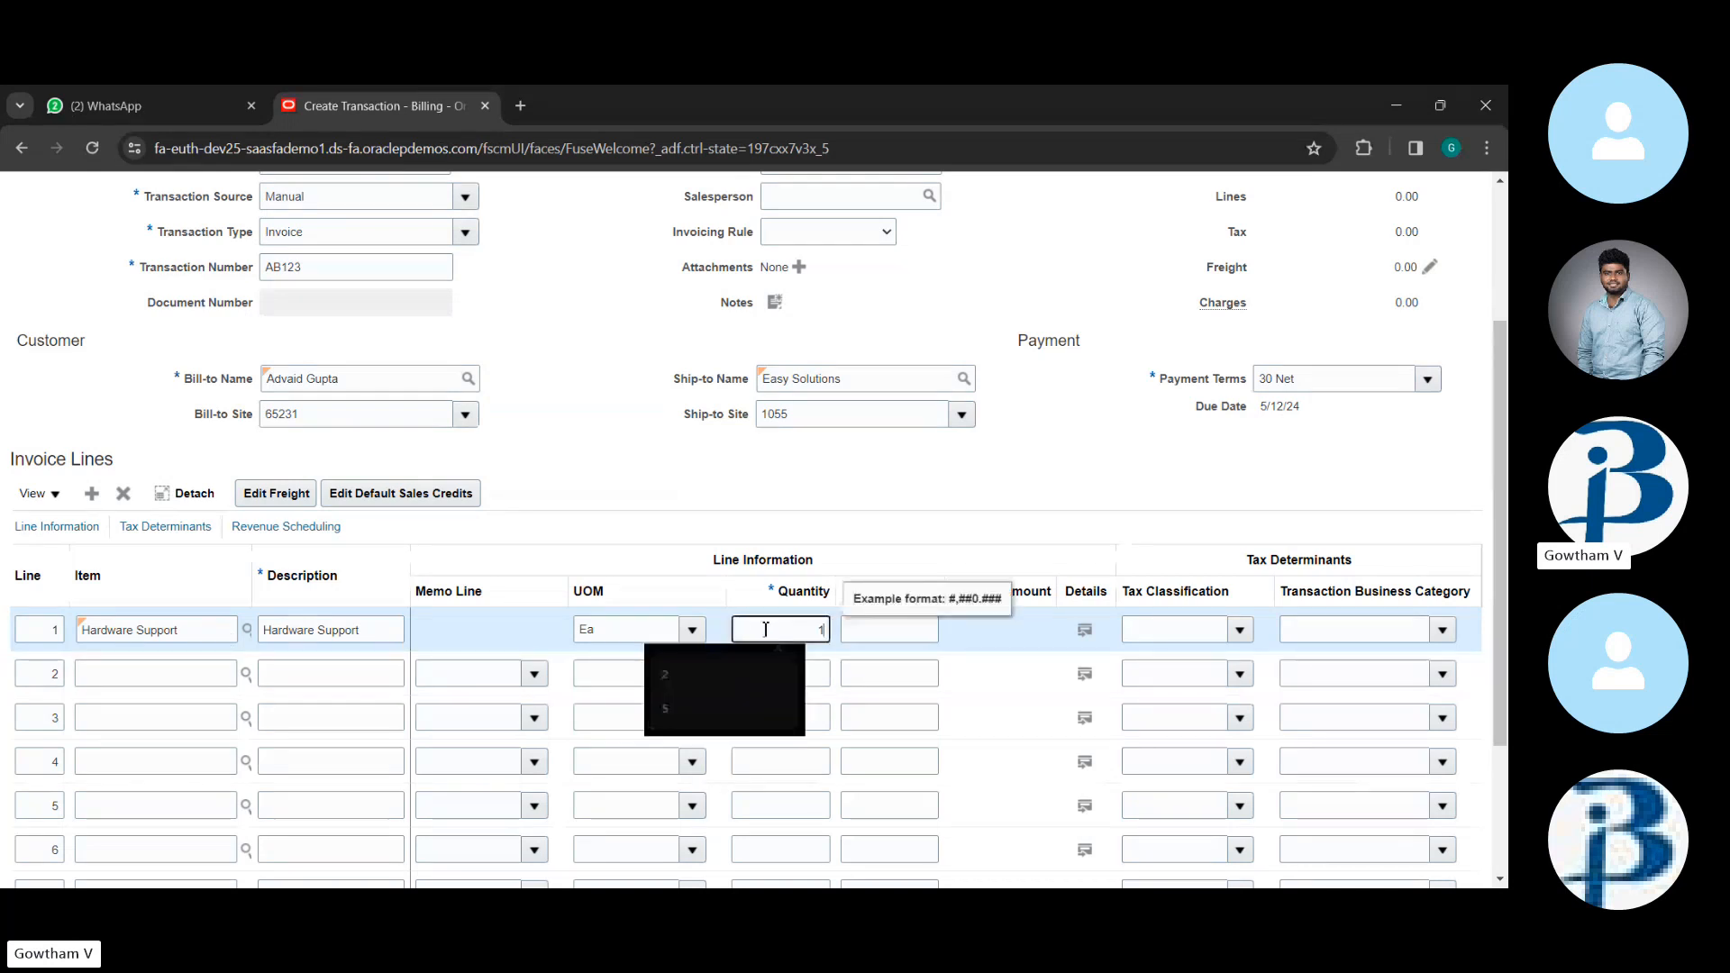
pyautogui.write('10')
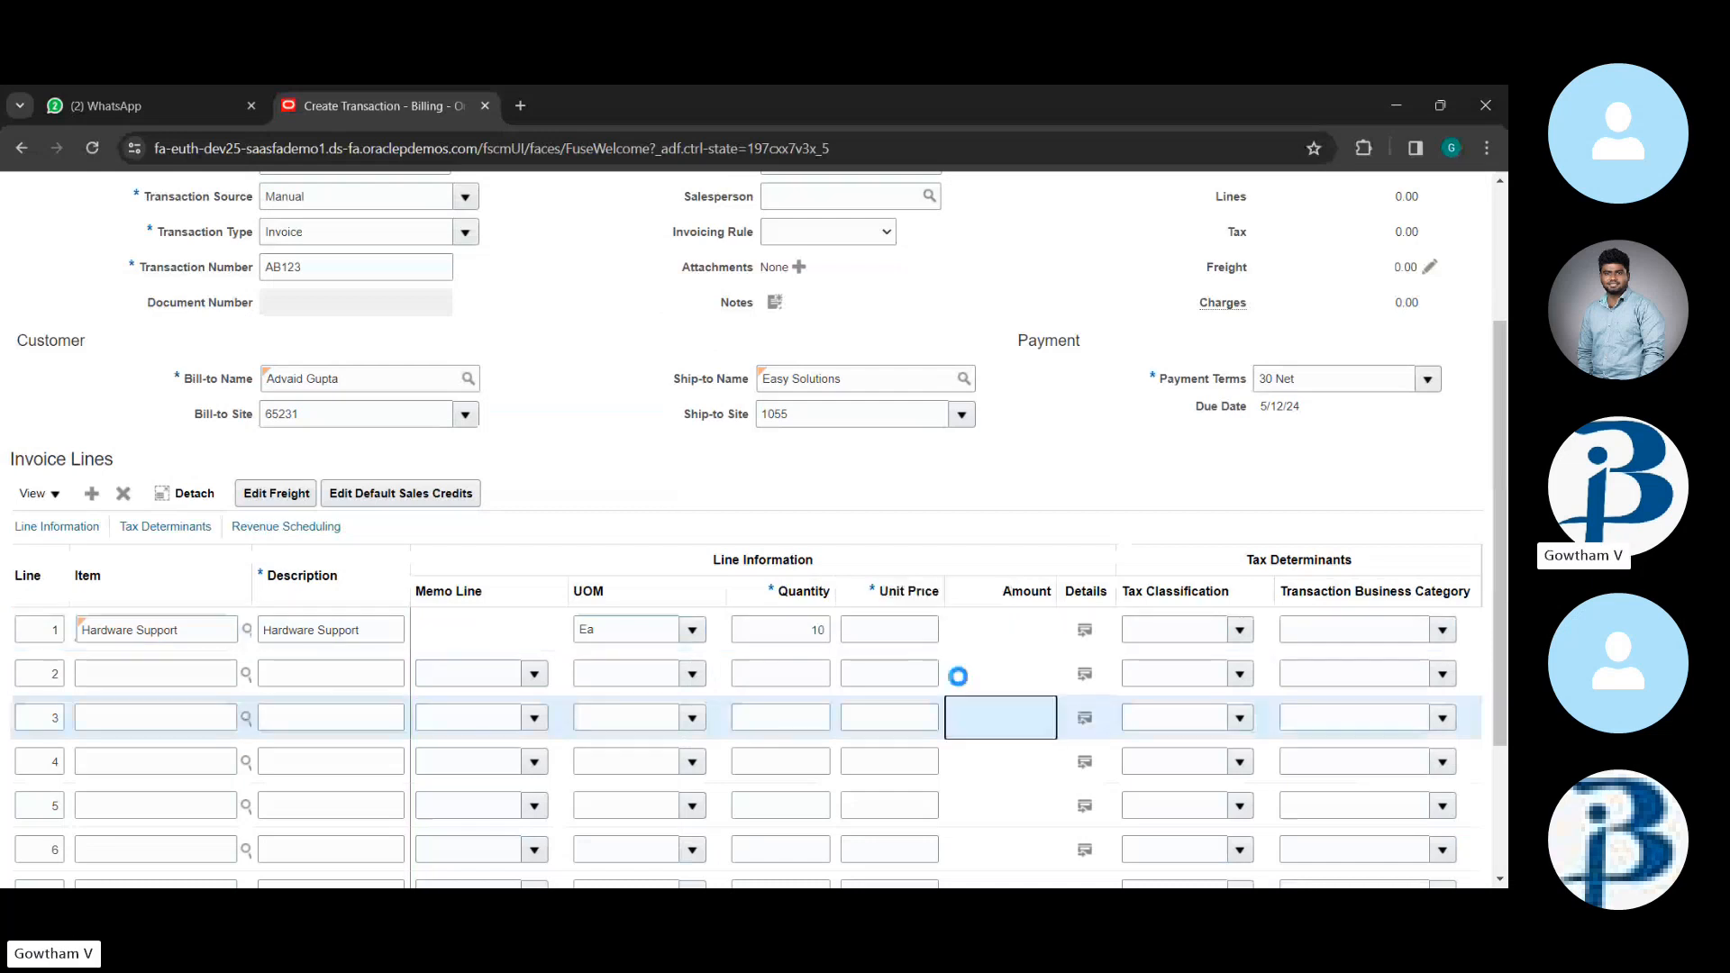
pyautogui.click(926, 636)
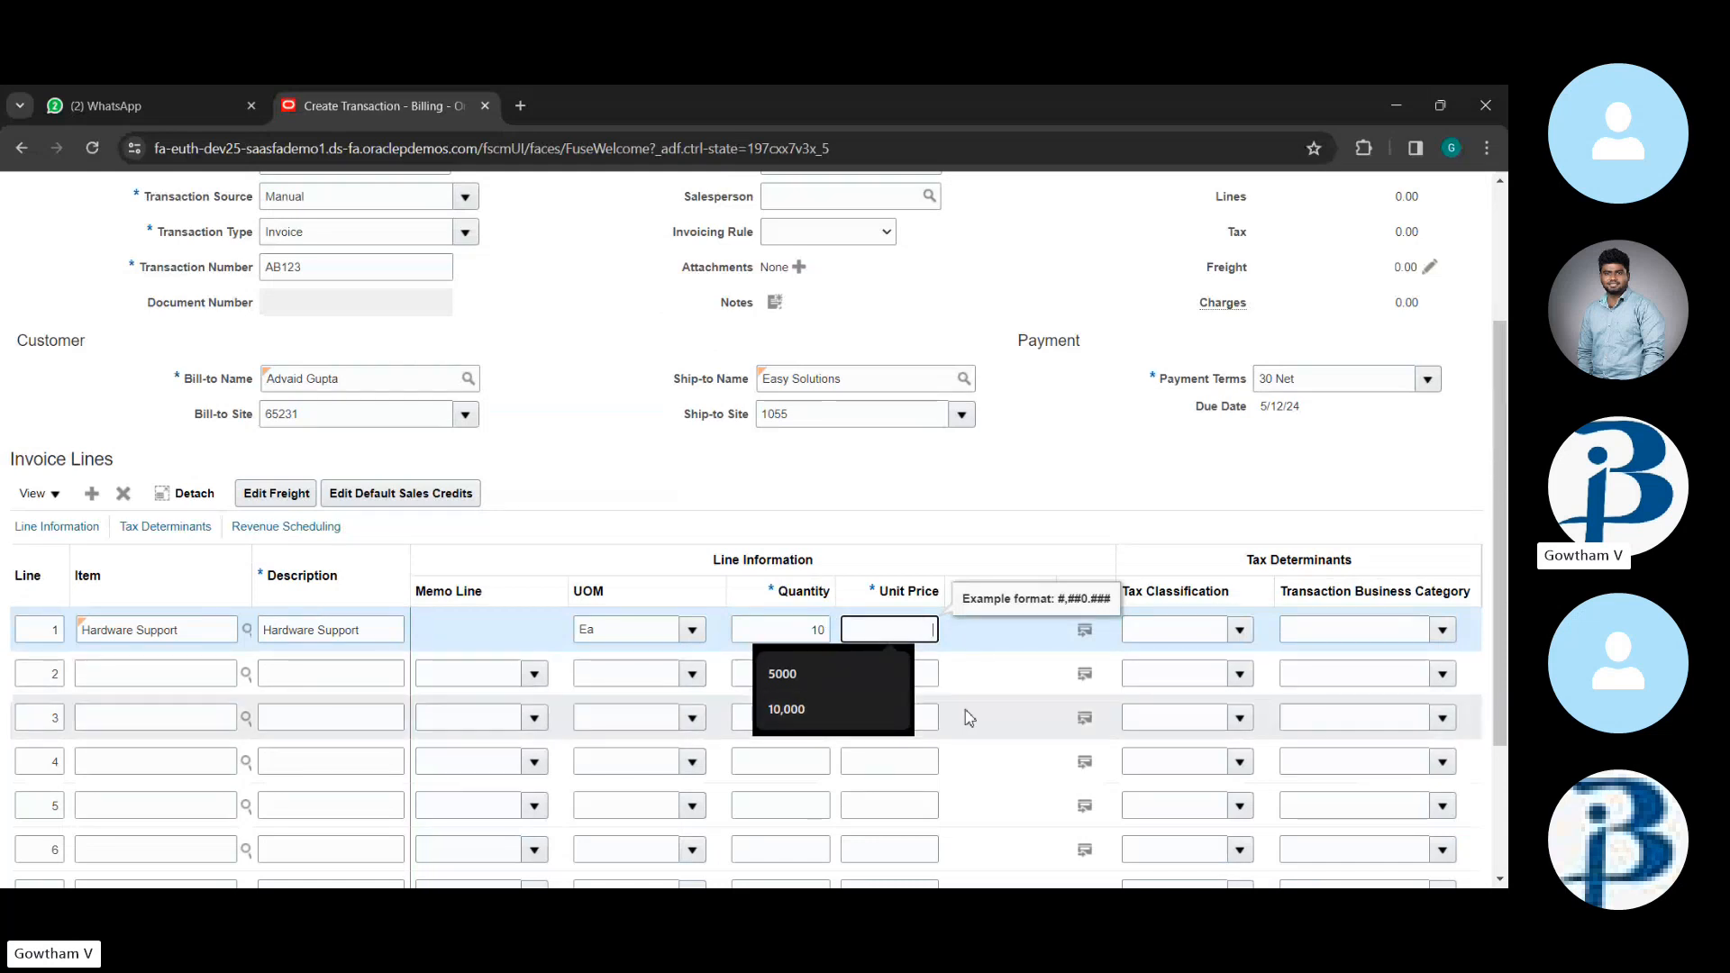
pyautogui.write('200')
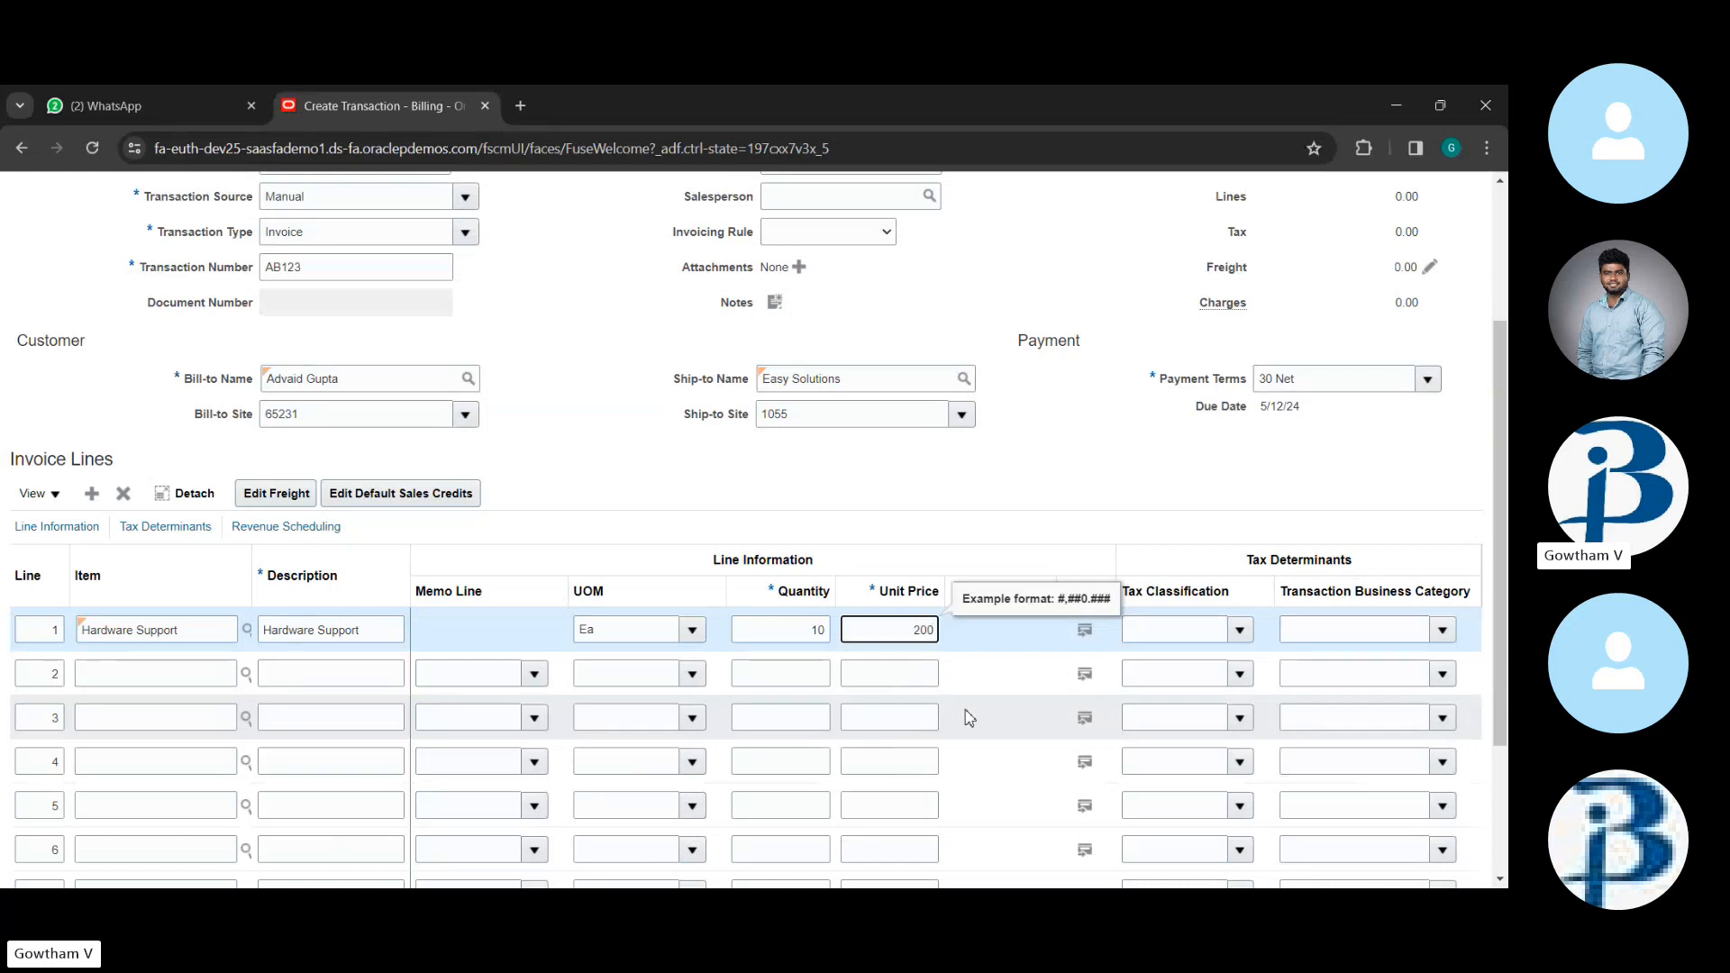
pyautogui.write('0')
pyautogui.press('Tab')
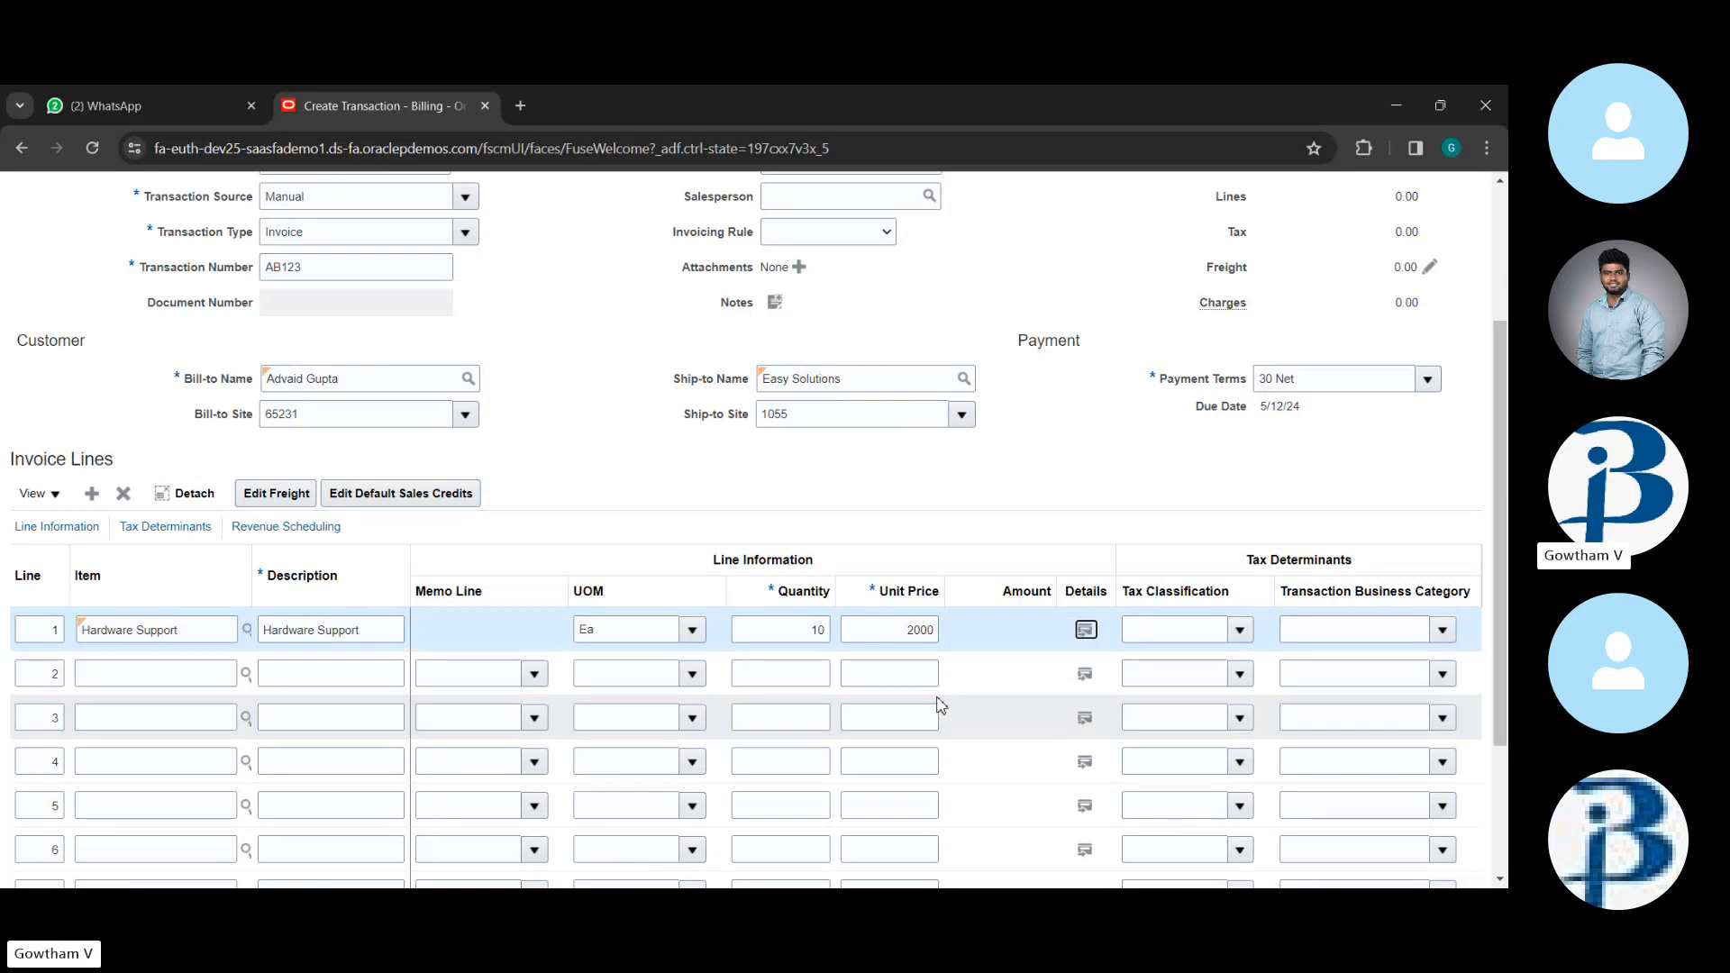
pyautogui.press('Tab')
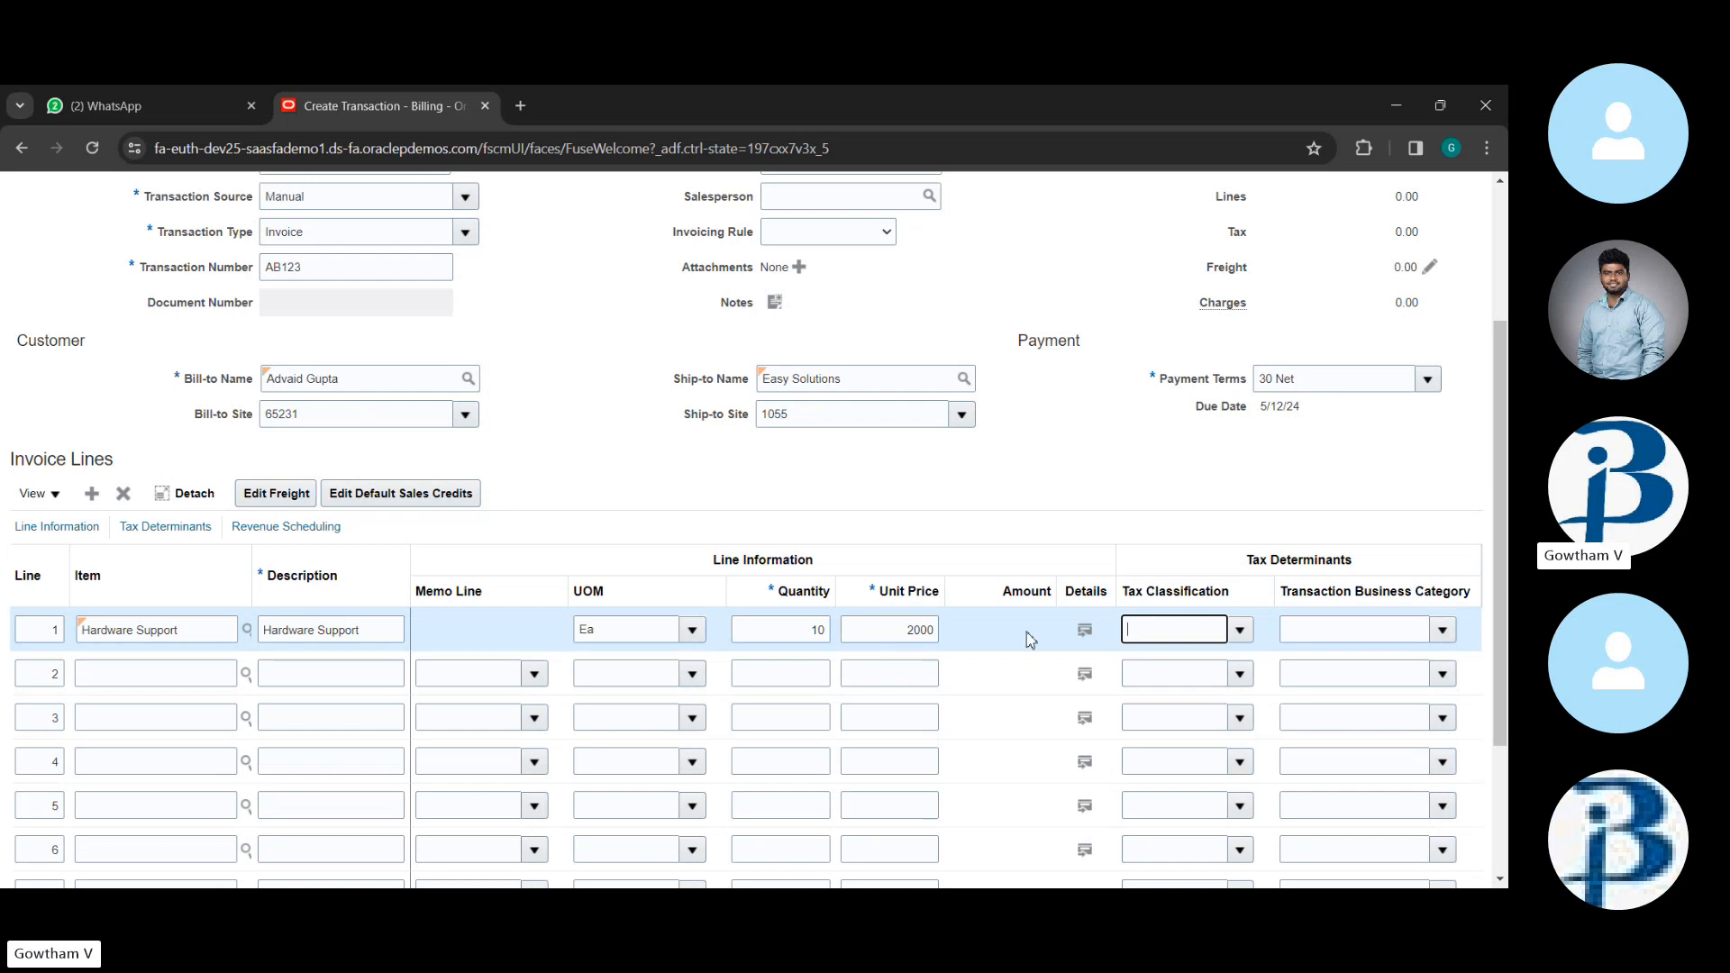
pyautogui.click(1030, 639)
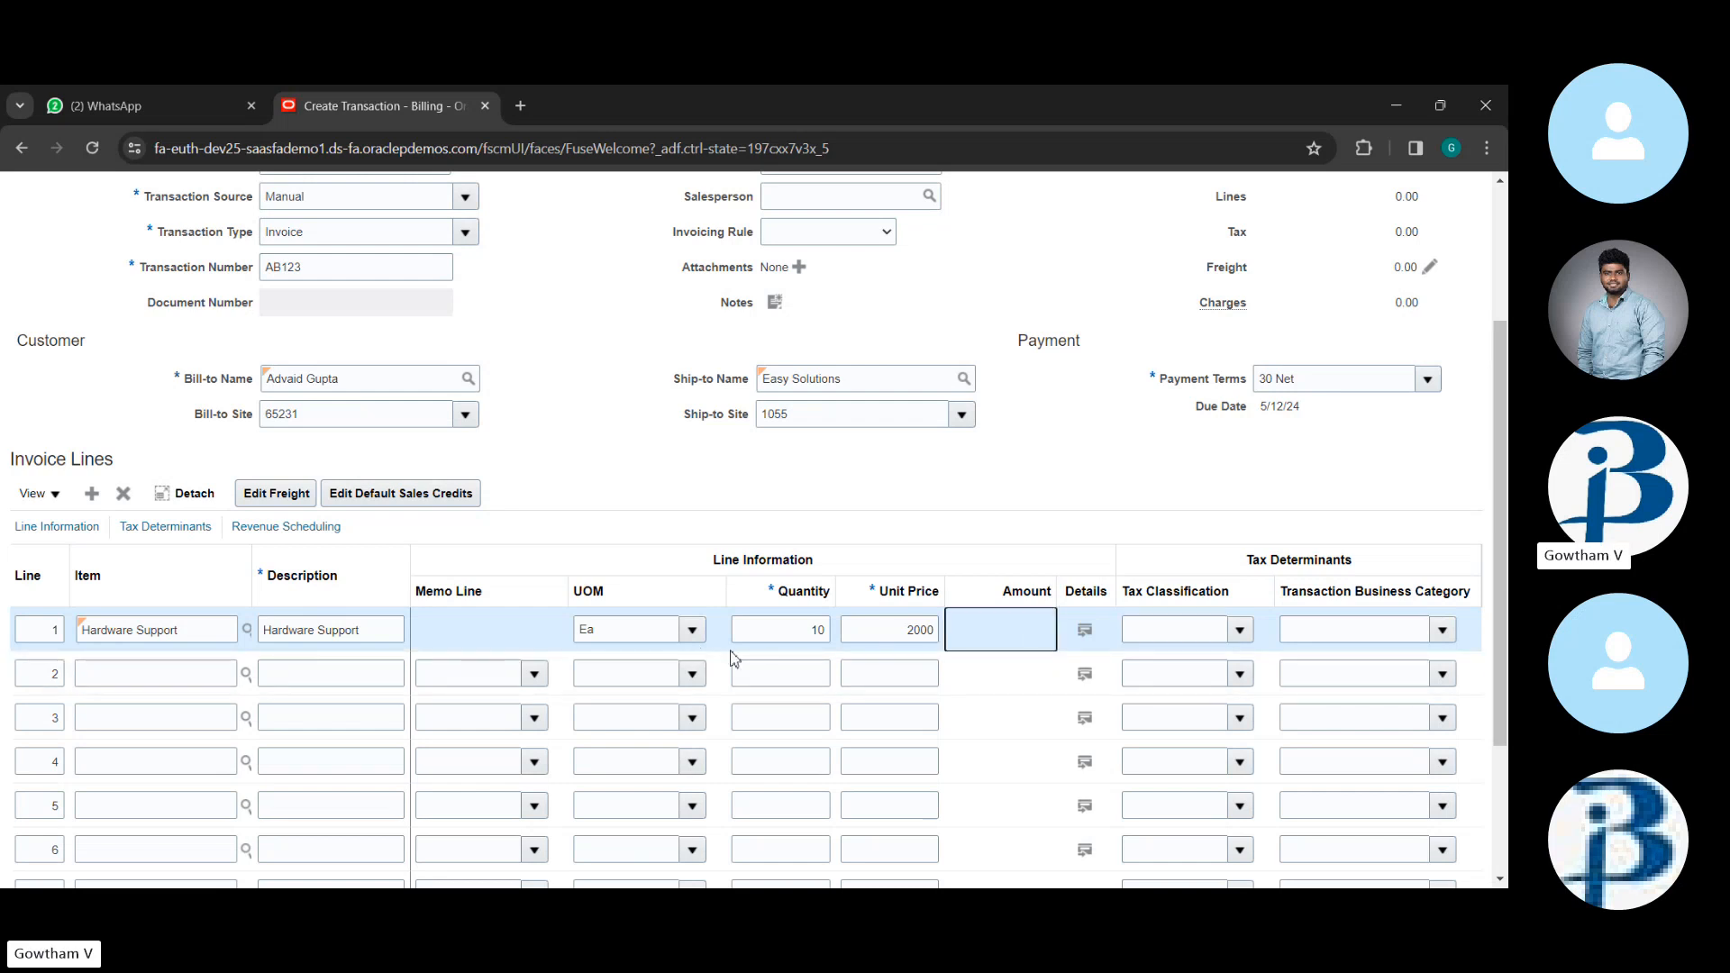
pyautogui.doubleClick(782, 636)
pyautogui.press('Tab')
pyautogui.press('Tab')
pyautogui.press('Tab')
pyautogui.press('Tab')
pyautogui.press('Tab')
pyautogui.press('Tab')
pyautogui.press('Tab')
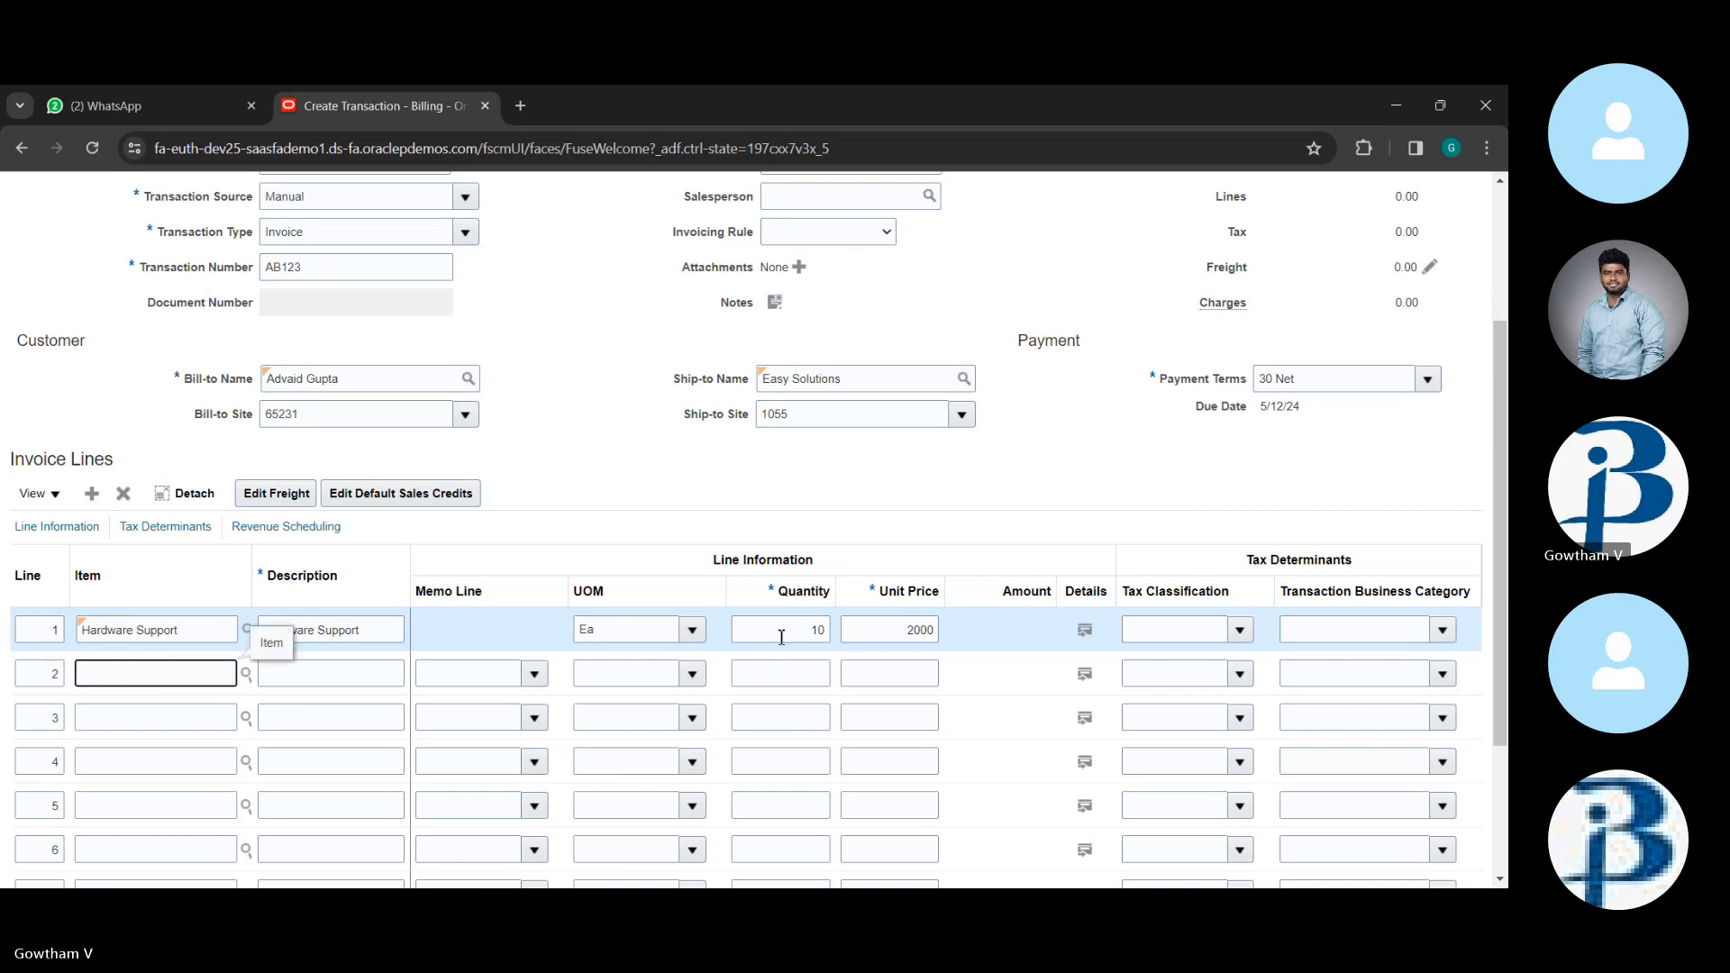
pyautogui.click(383, 635)
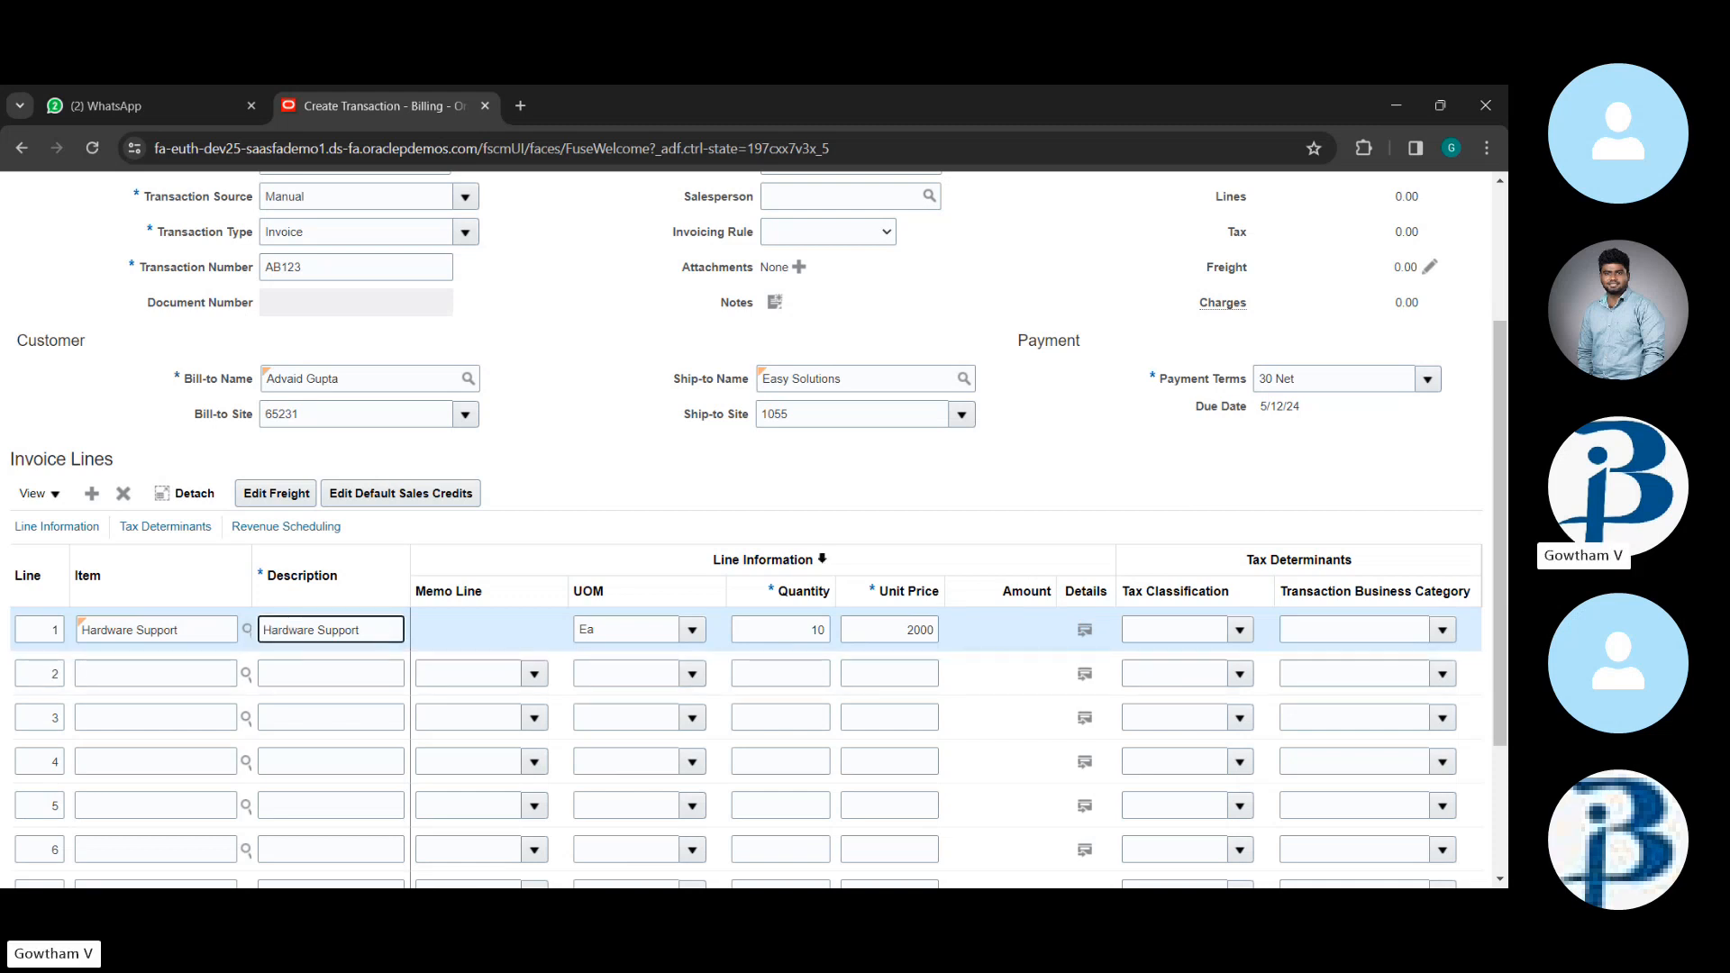
pyautogui.click(1007, 494)
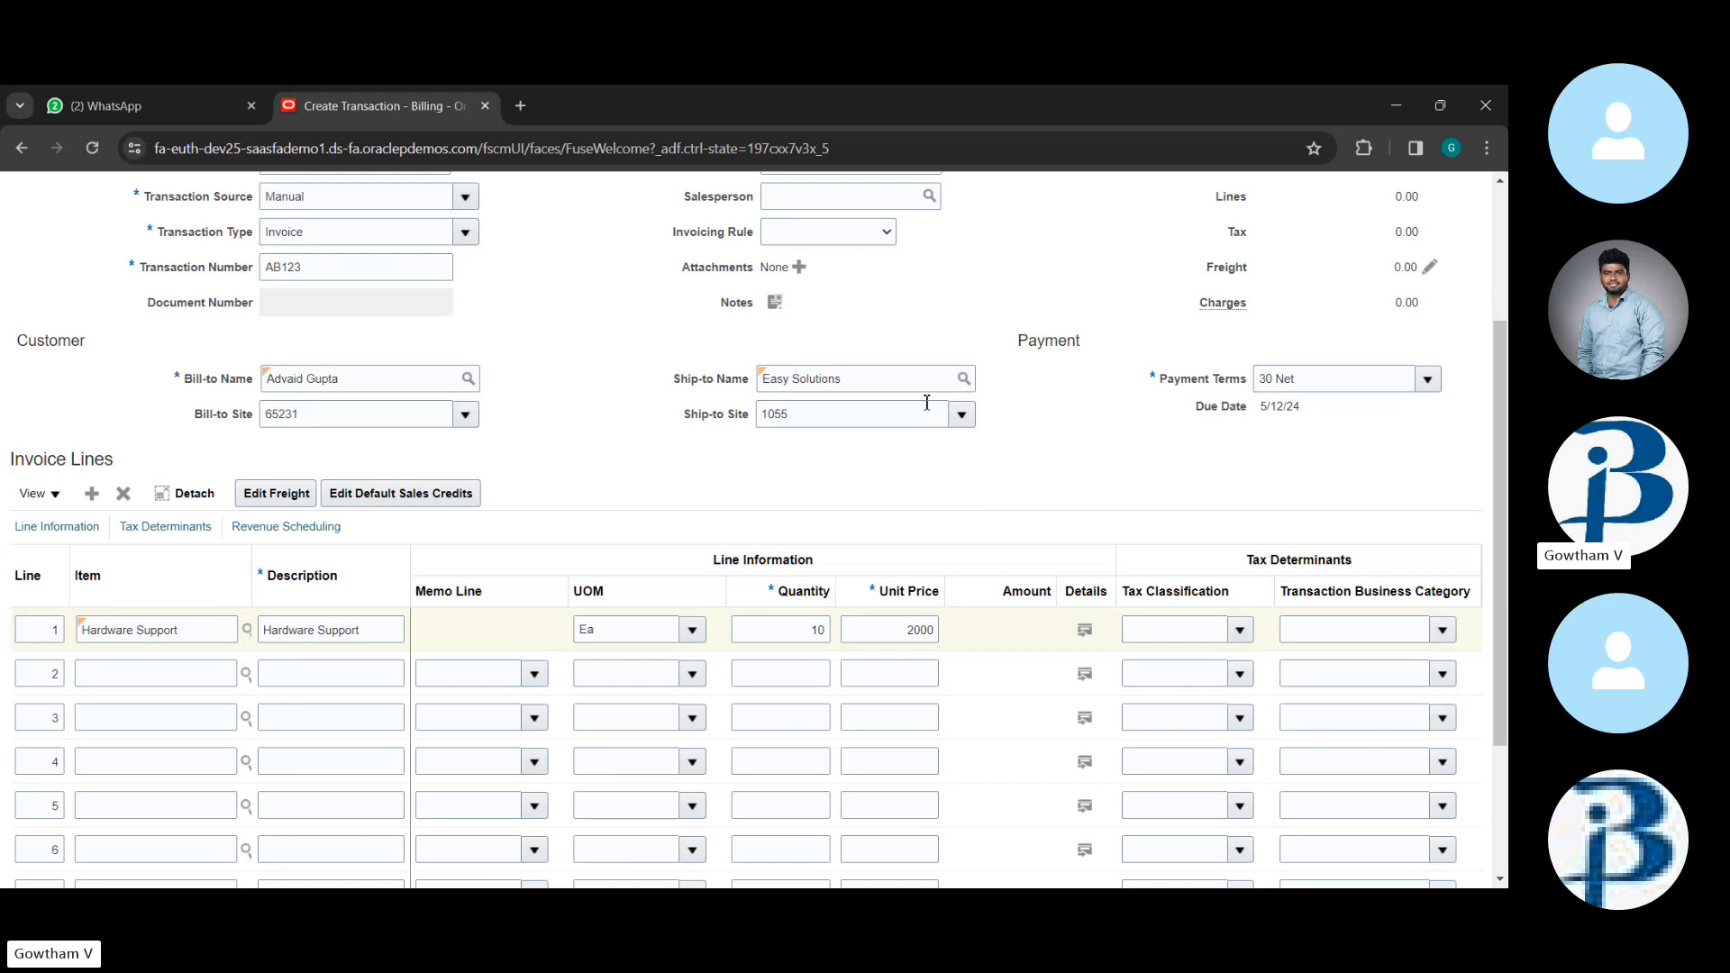
pyautogui.scroll(3, 947, 493)
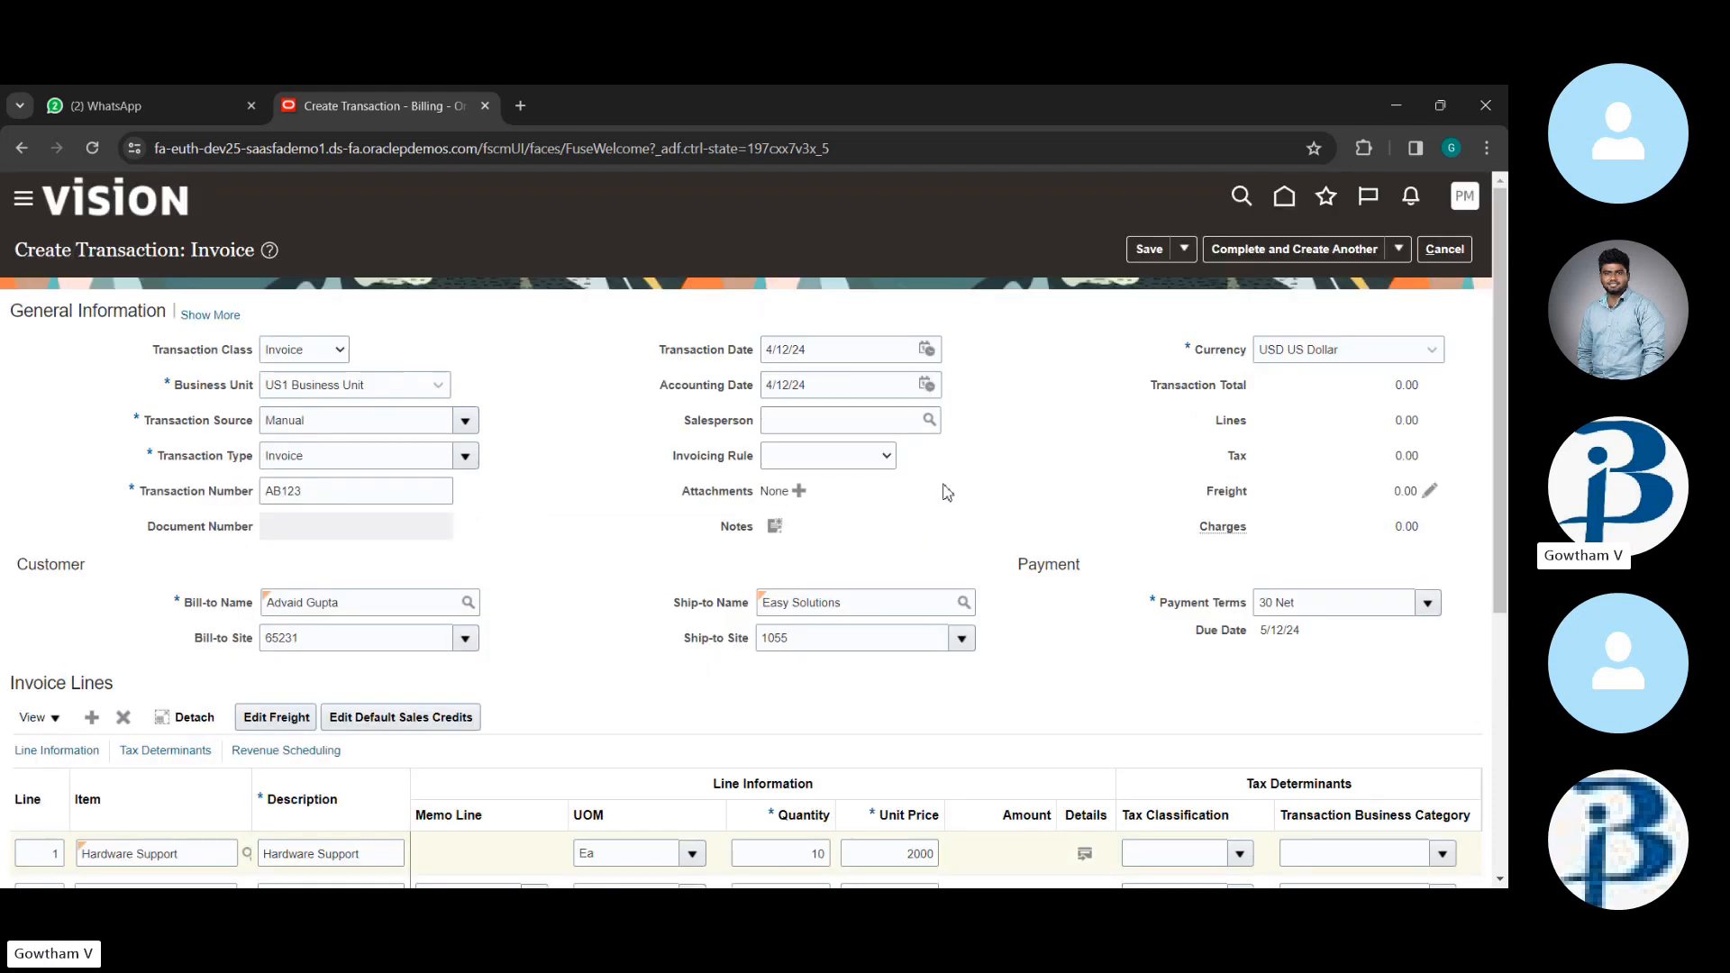
pyautogui.scroll(-4, 947, 492)
# - Open the details of the Hardware Support line, return to the invoice and try to save it
pyautogui.click(874, 496)
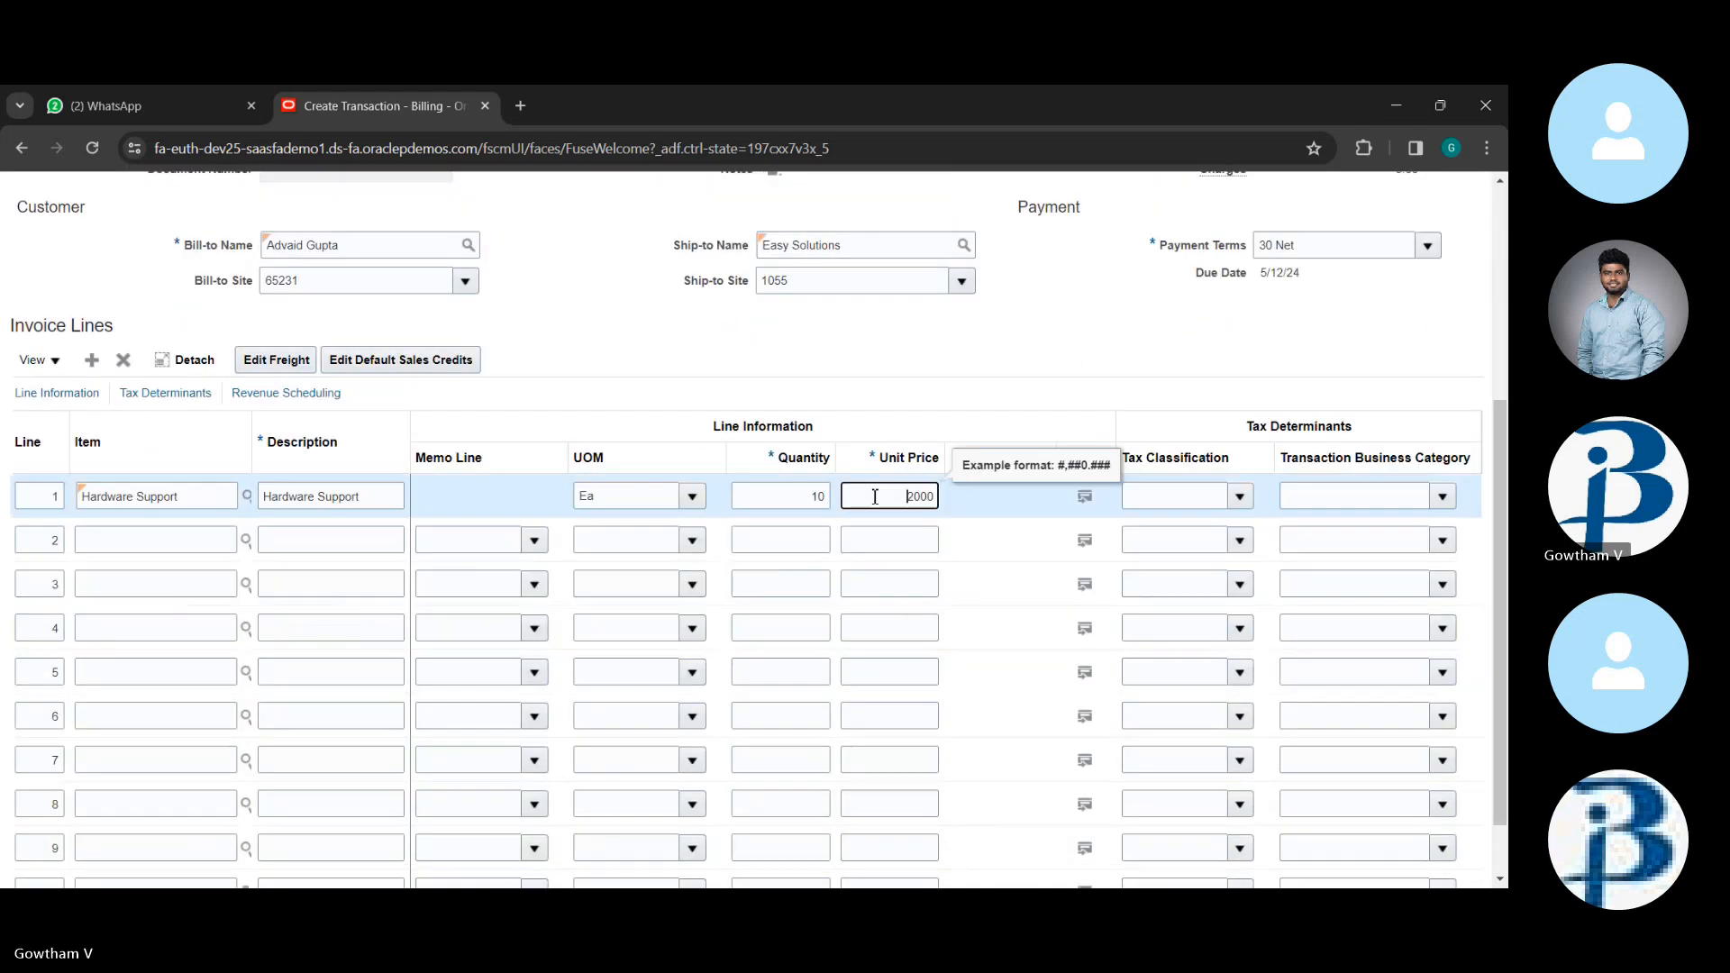
pyautogui.click(1084, 496)
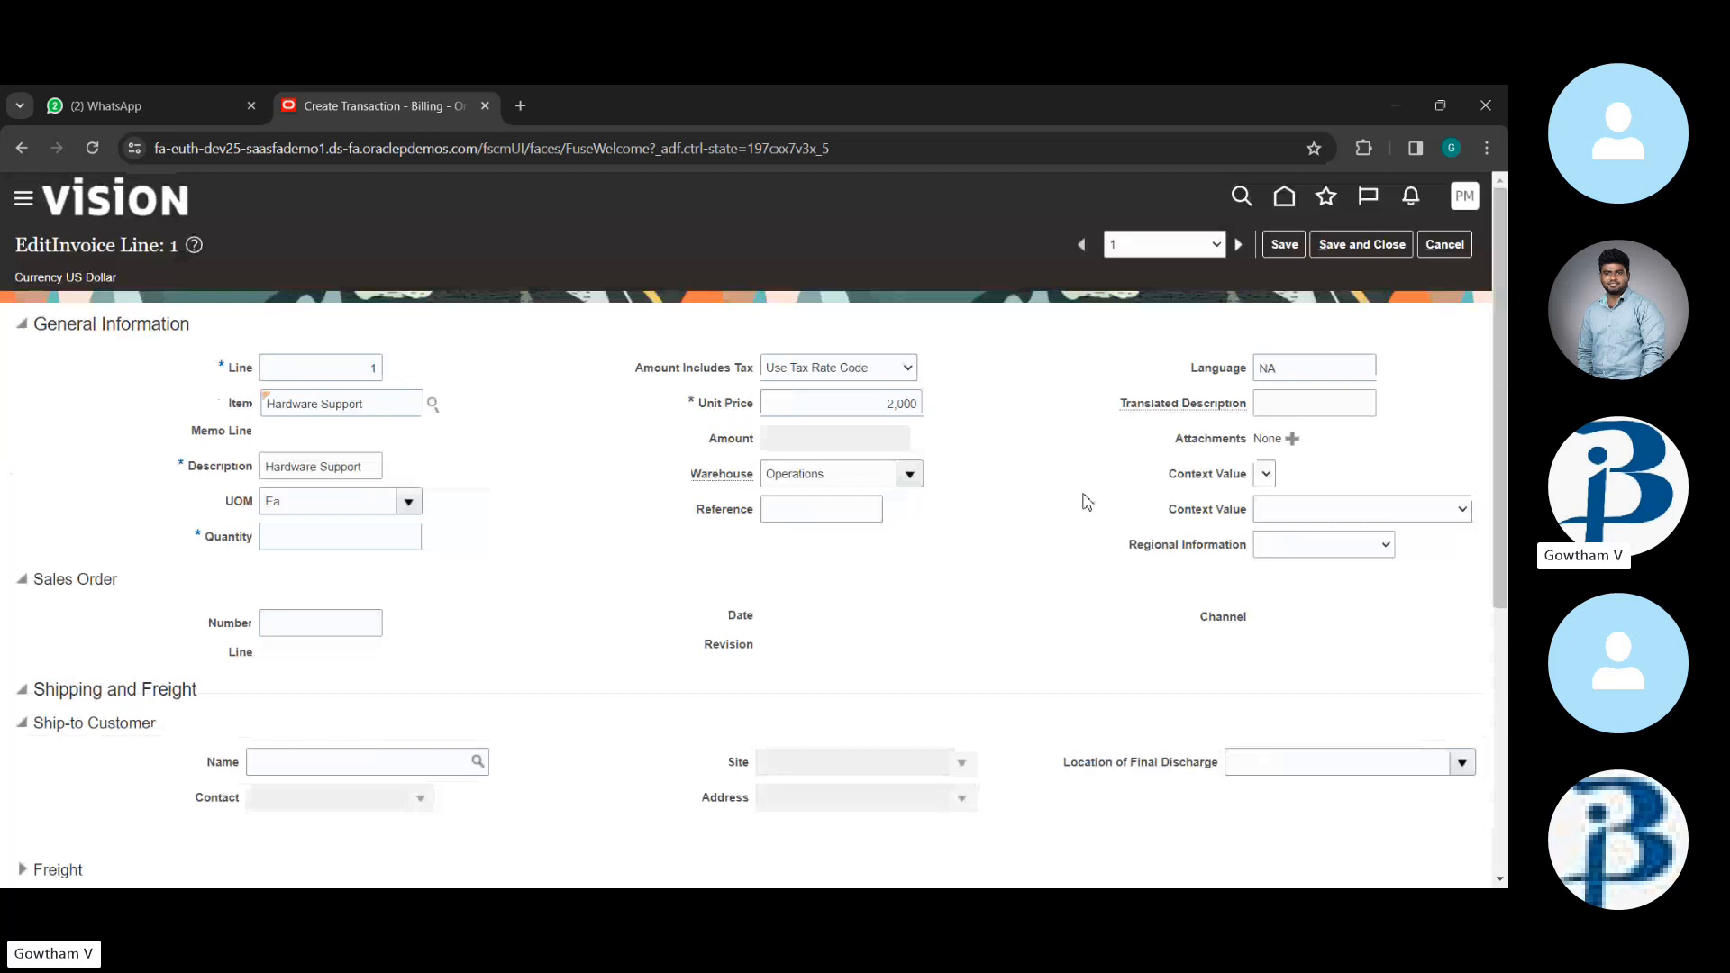
pyautogui.click(1148, 251)
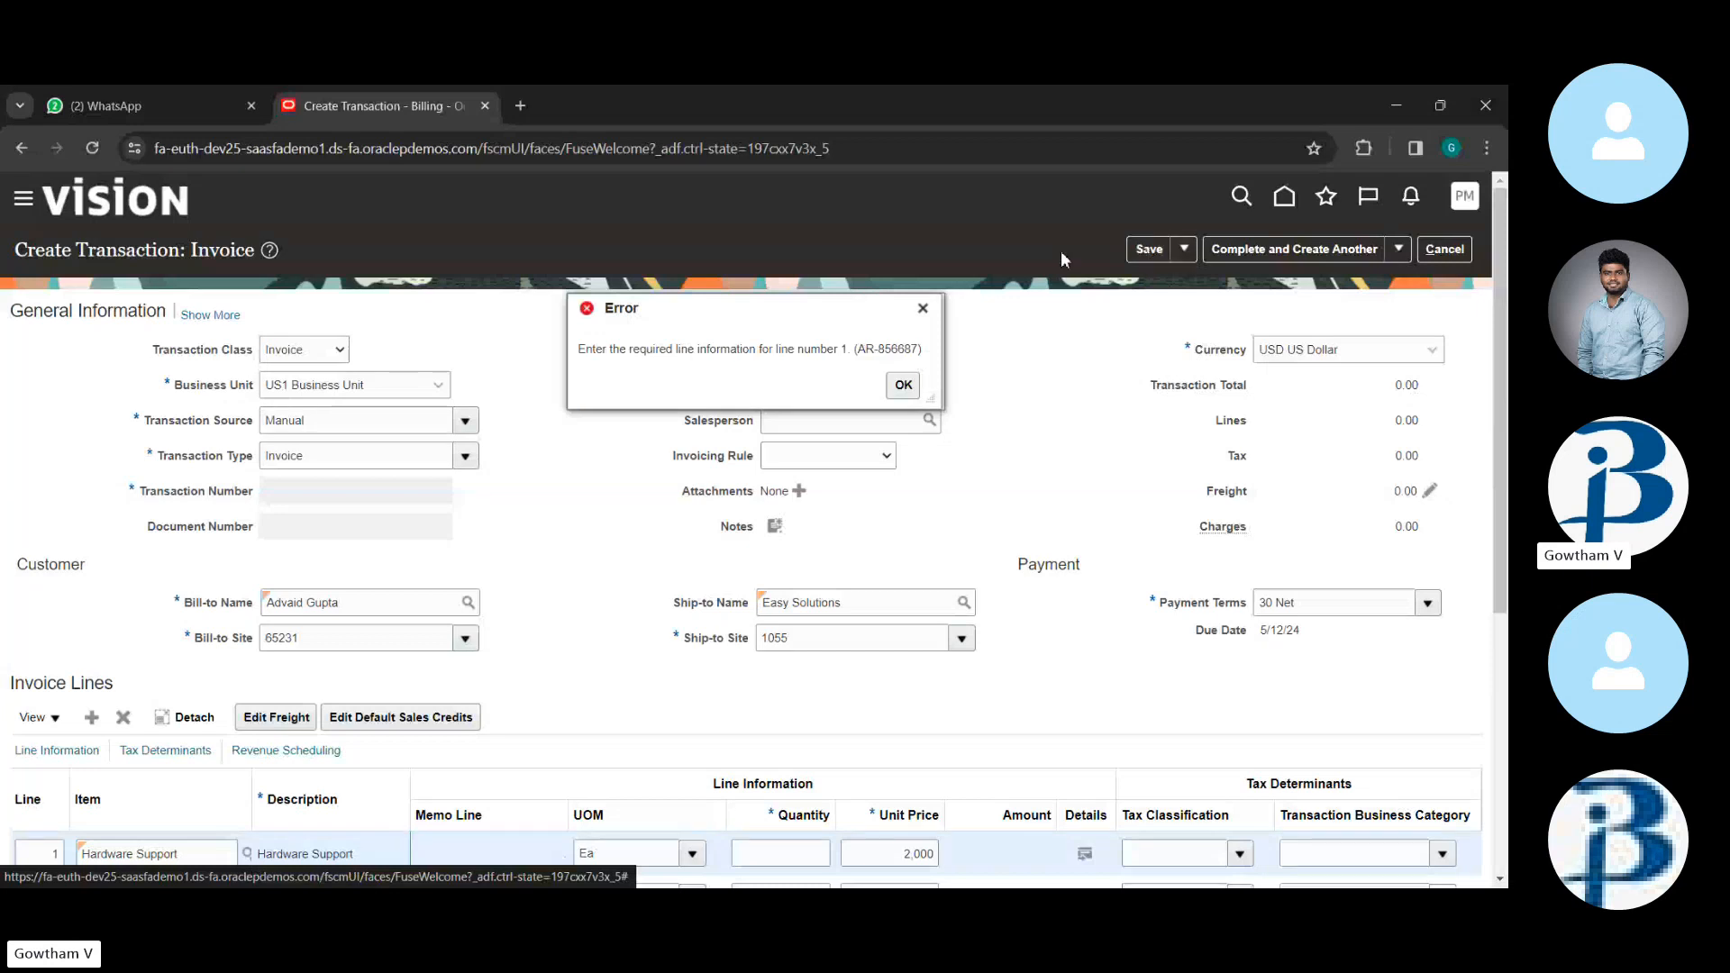
pyautogui.click(903, 386)
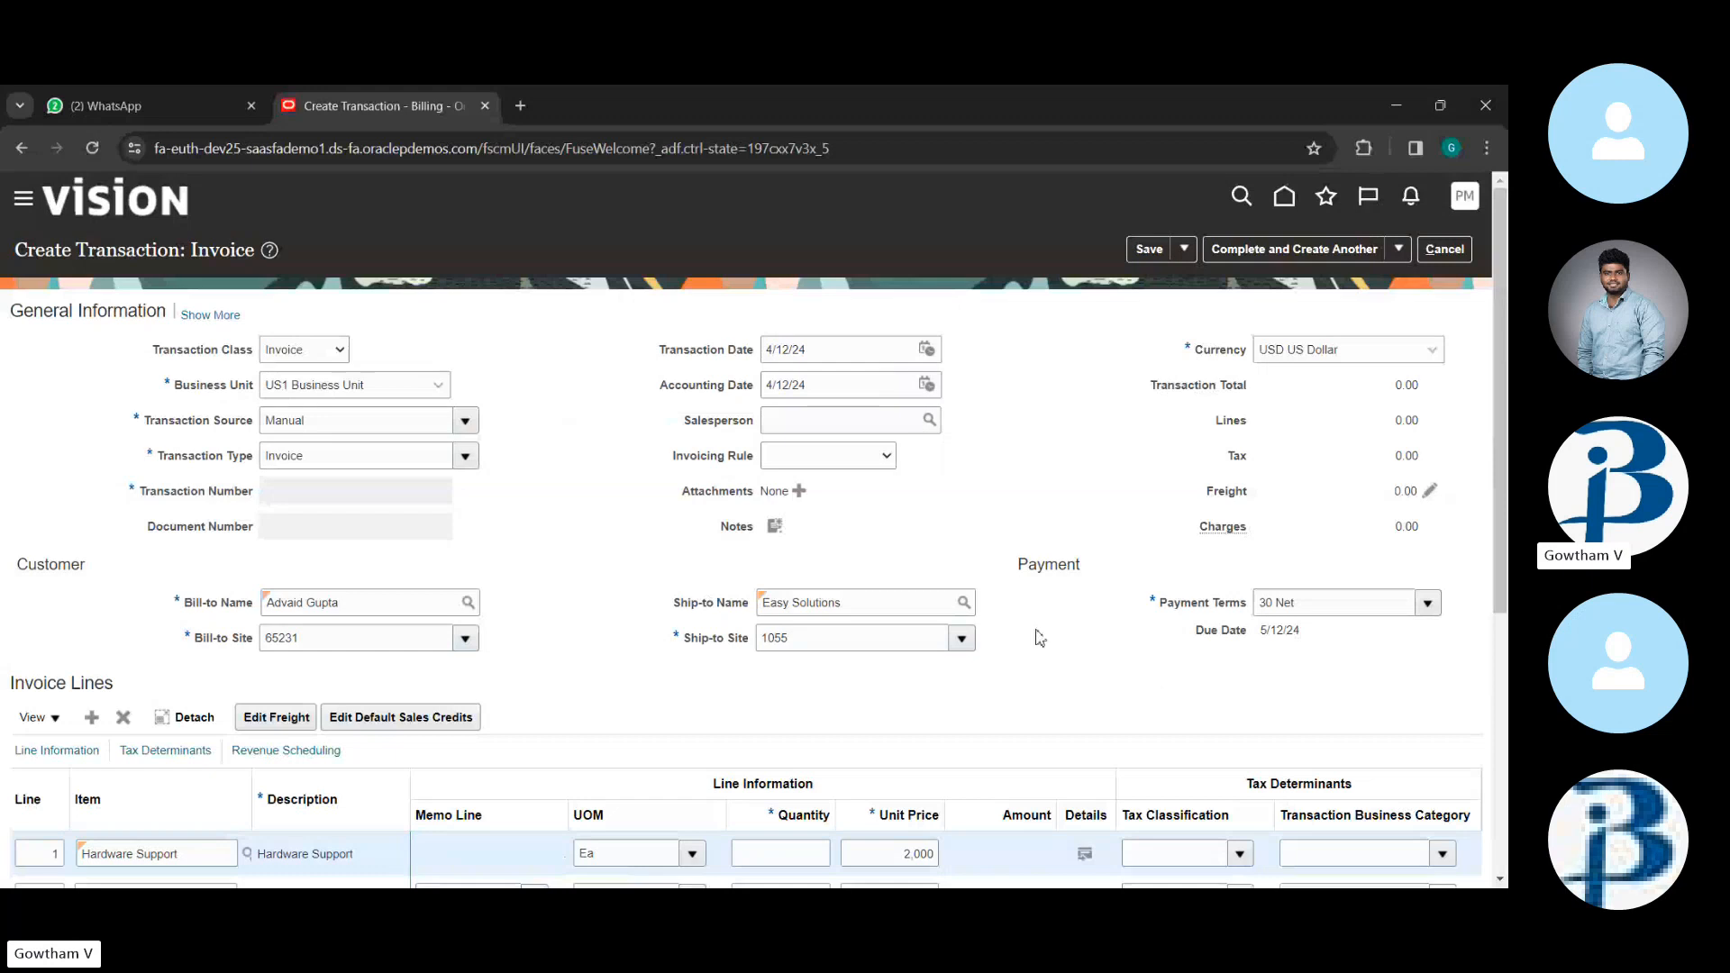
# - Check the available transaction types and reselect Manual as the invoice's transaction source
pyautogui.scroll(-1, 356, 473)
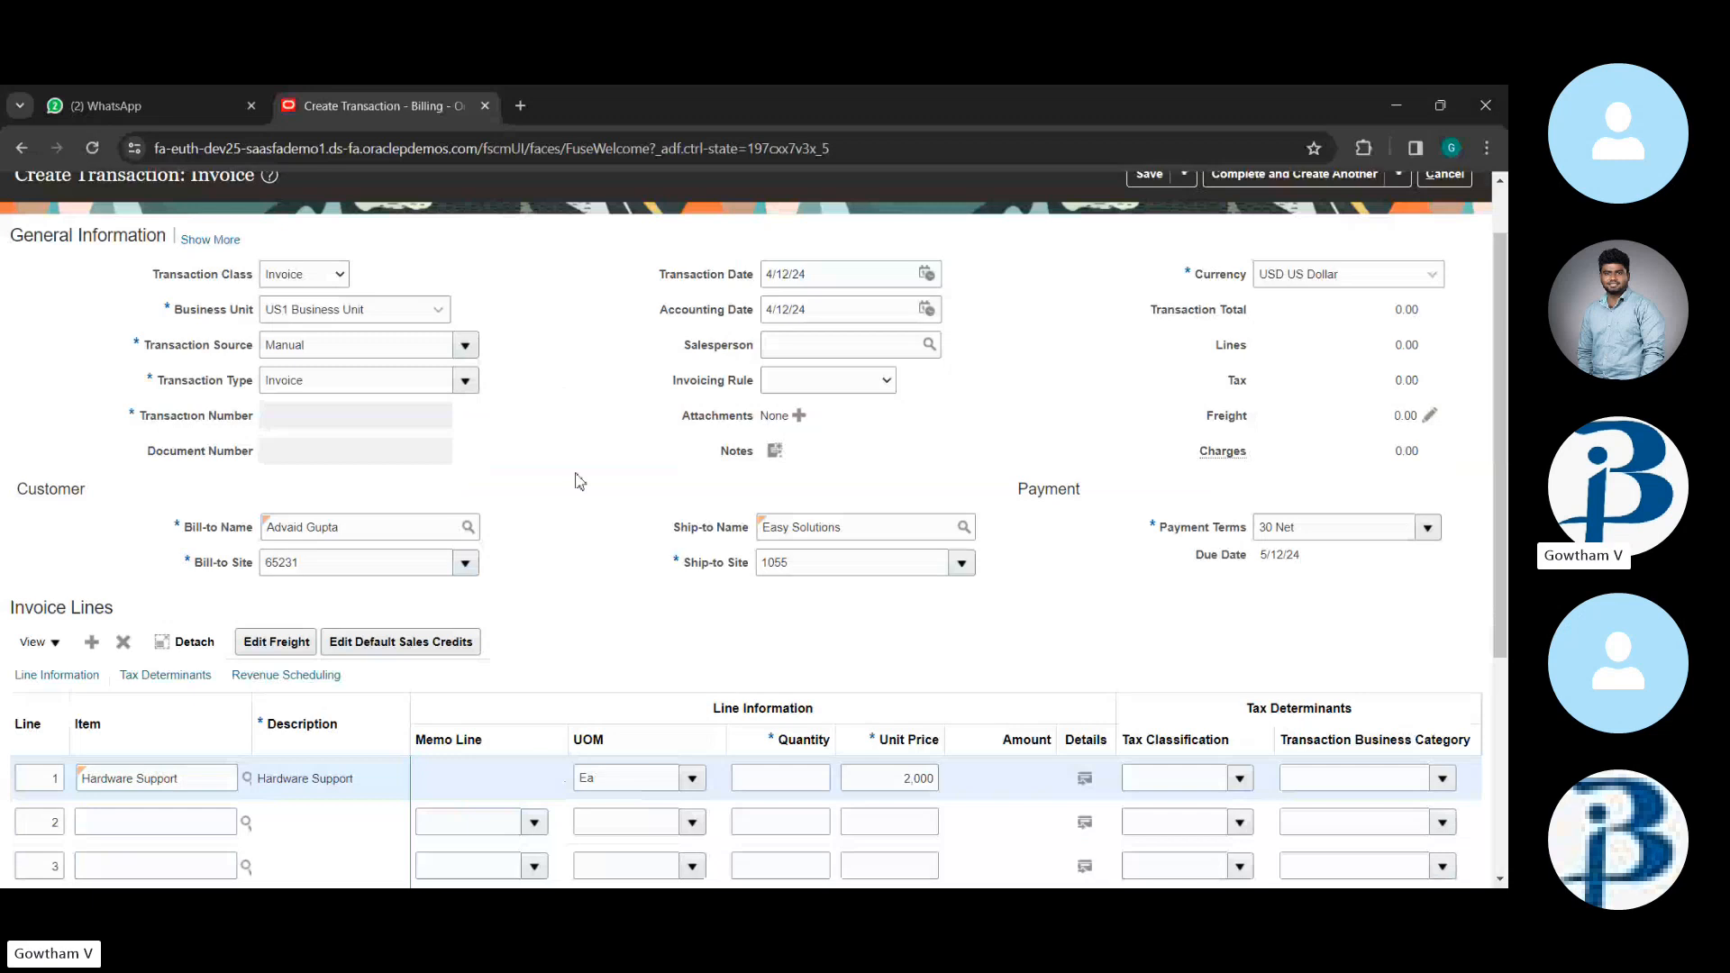
pyautogui.scroll(-1, 577, 480)
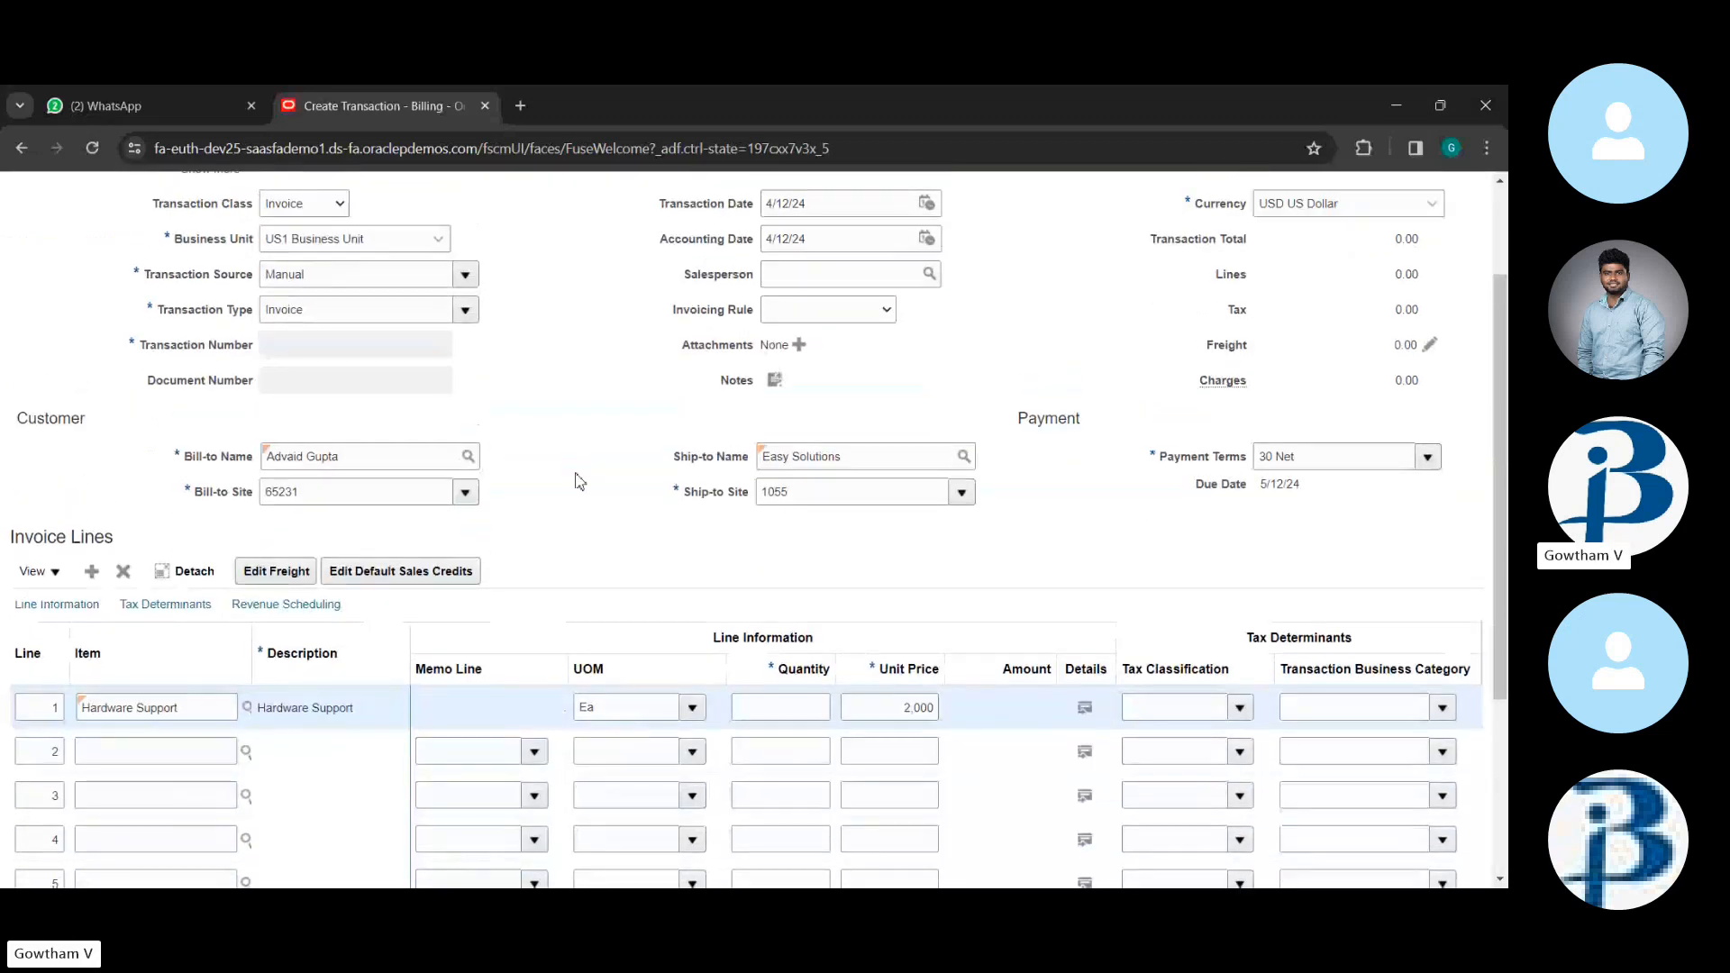
pyautogui.scroll(-3, 578, 480)
pyautogui.scroll(5, 578, 474)
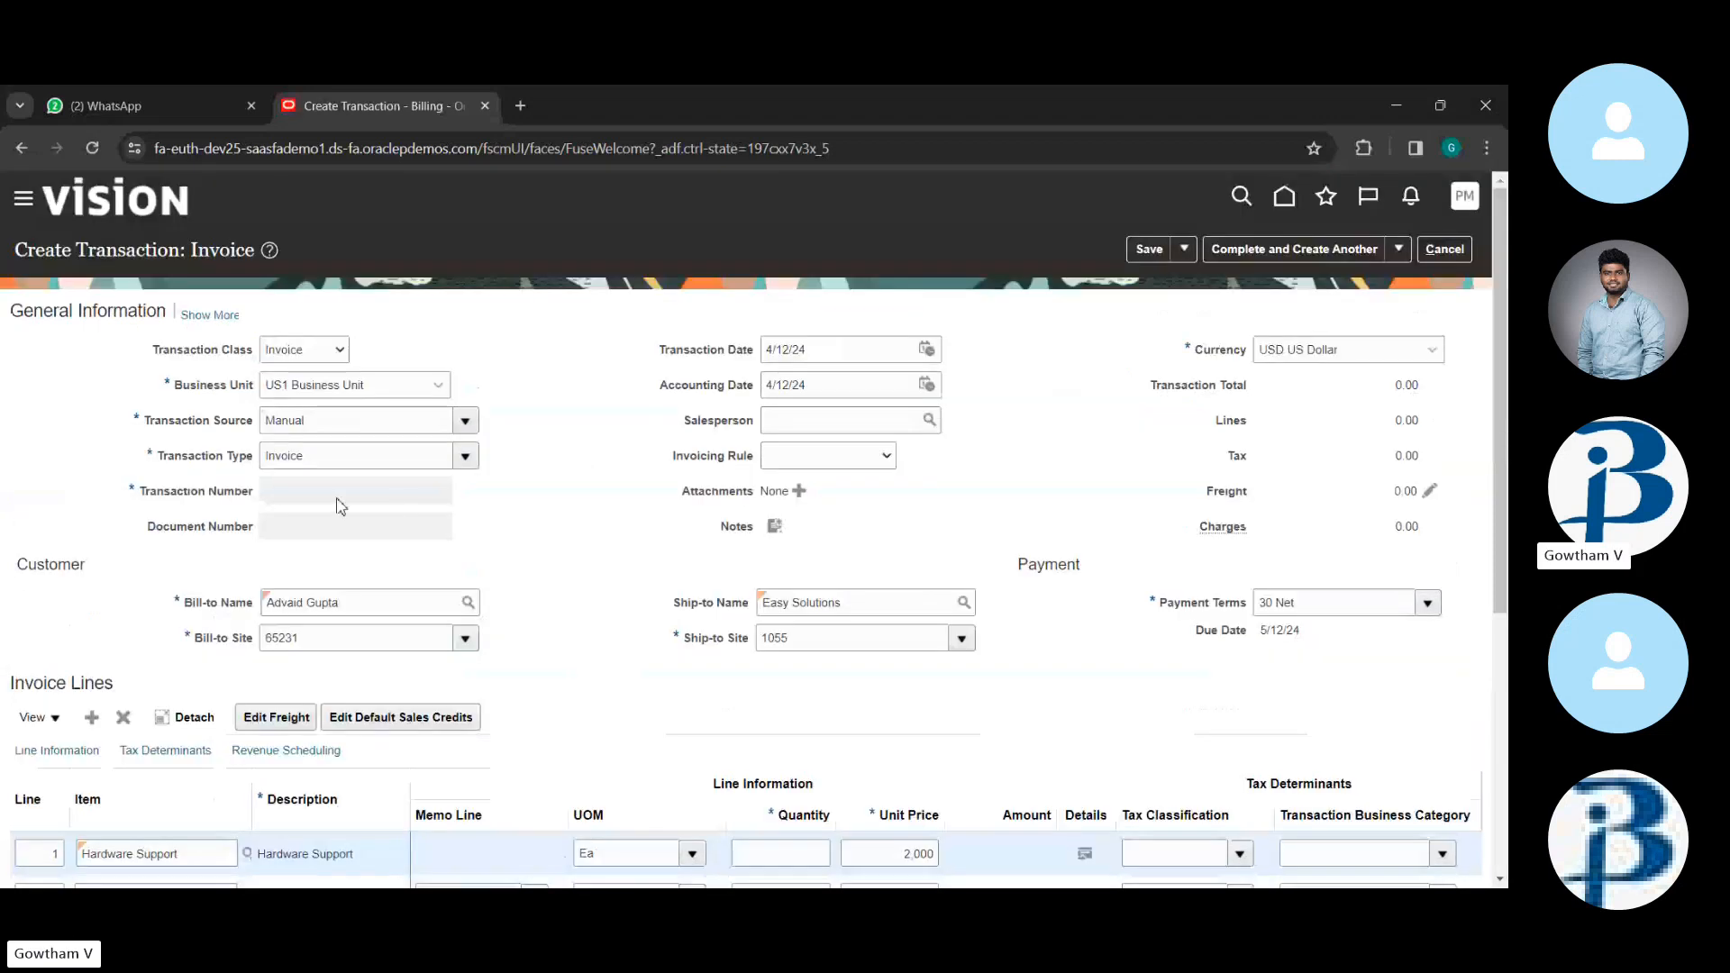
pyautogui.click(465, 458)
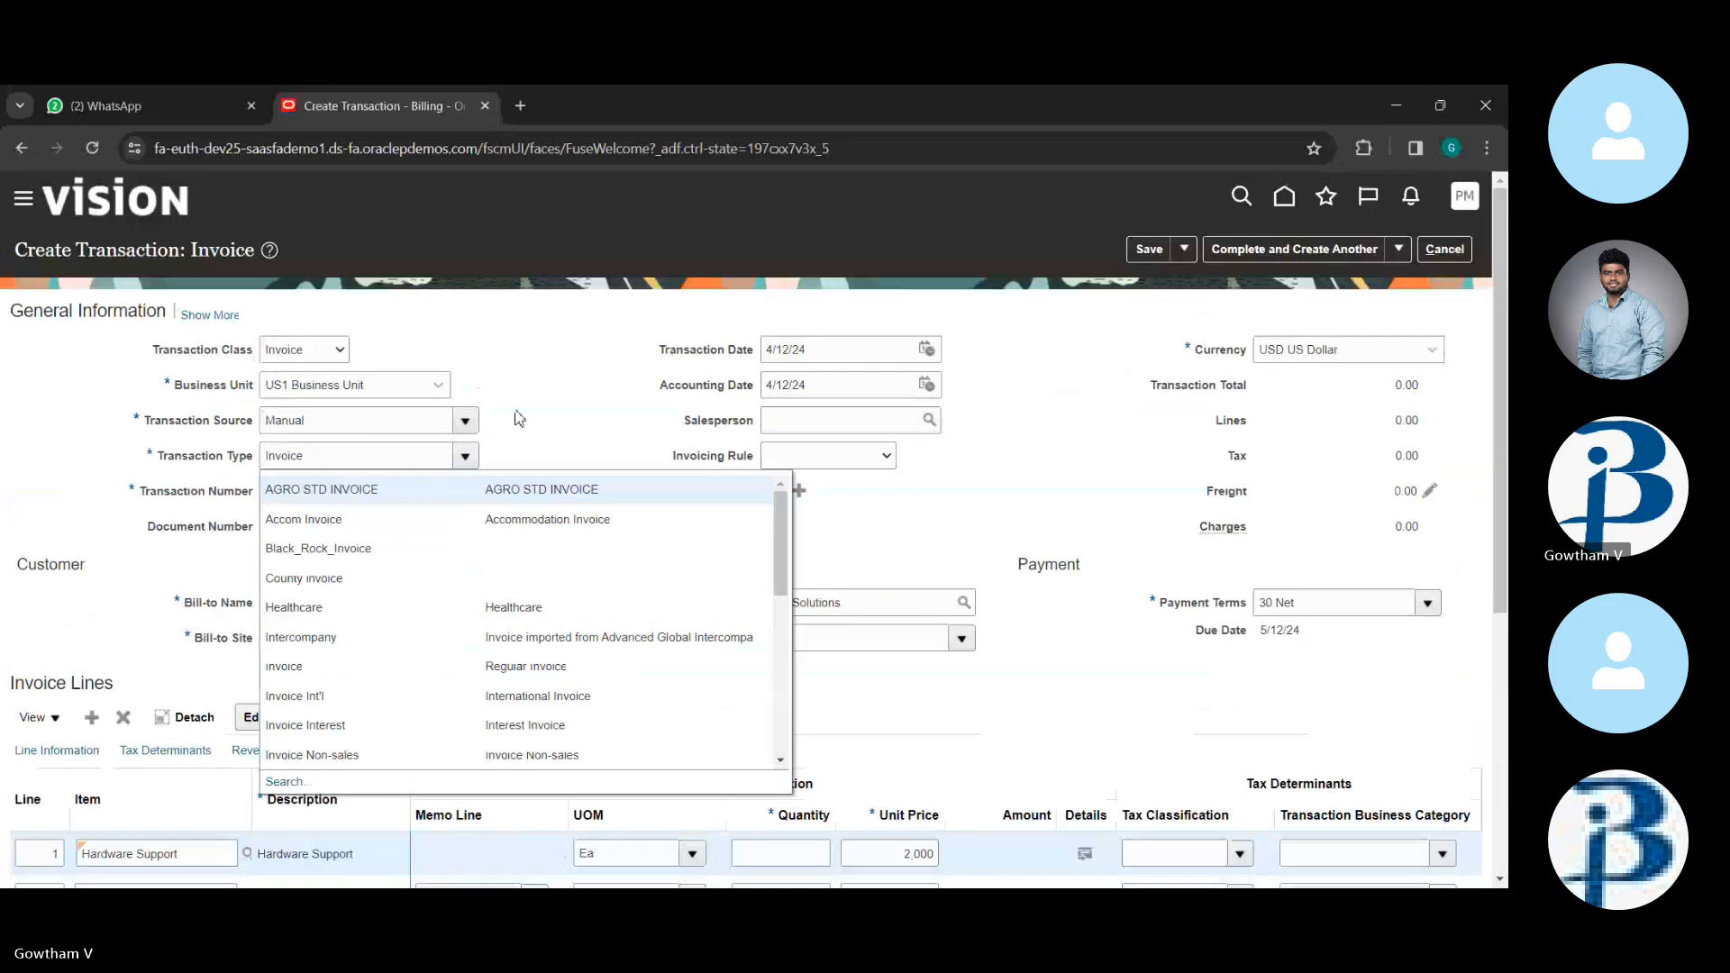
pyautogui.click(465, 421)
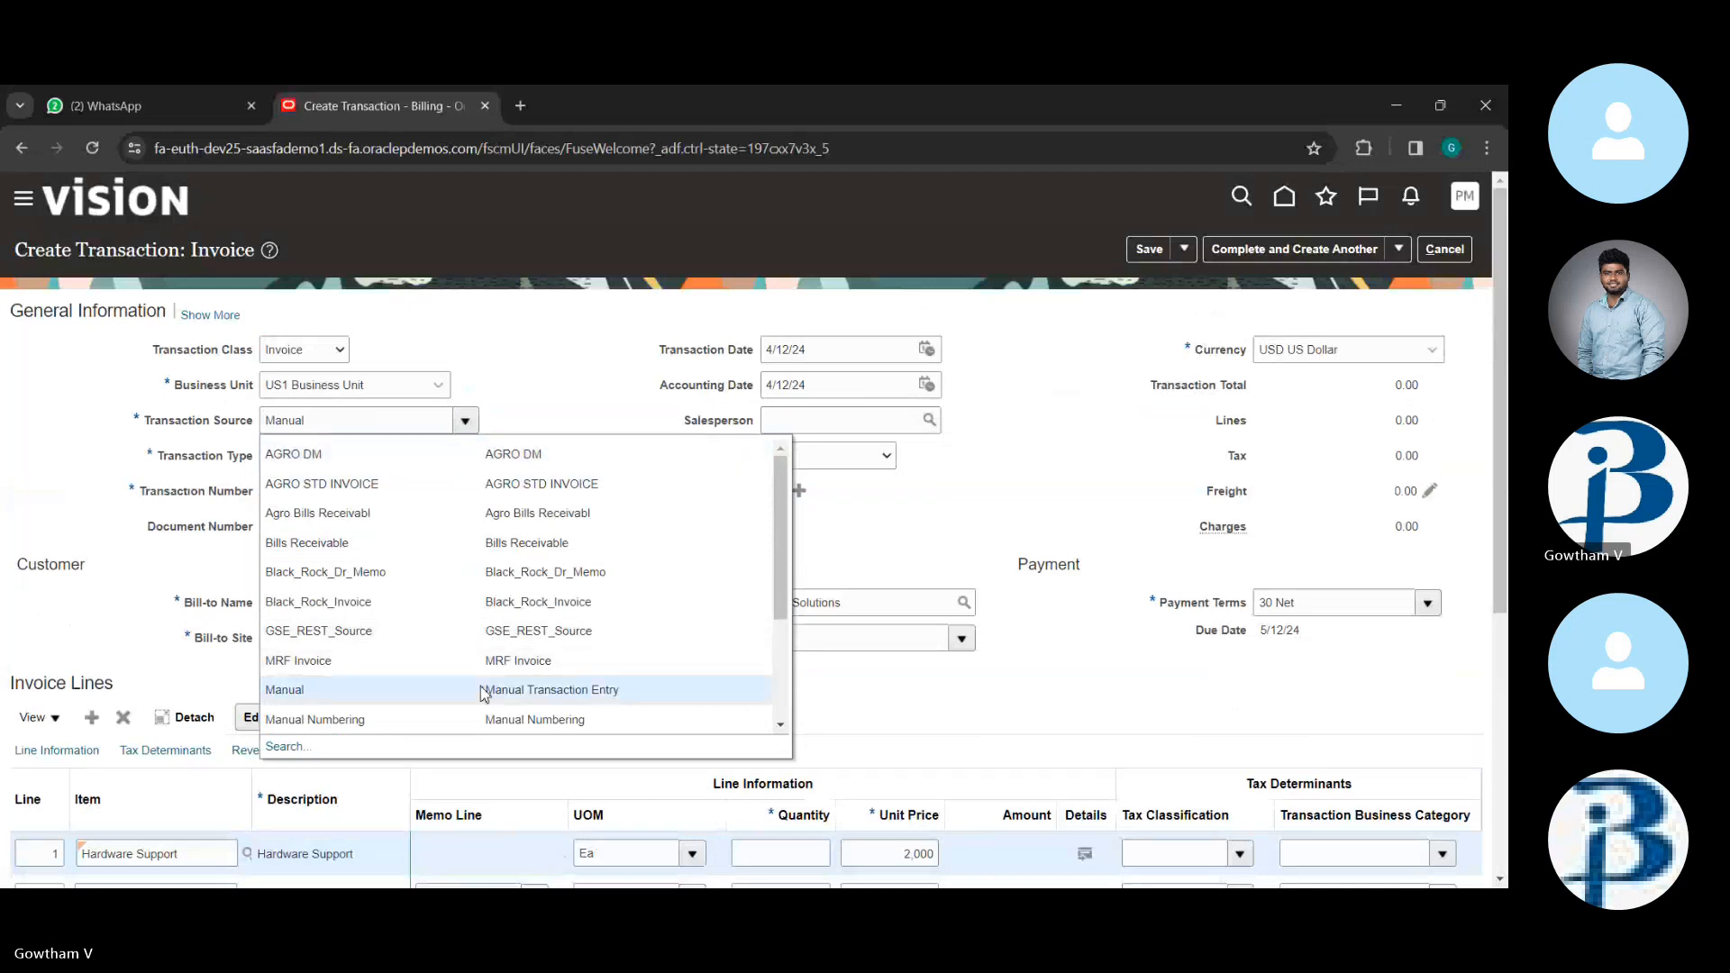
pyautogui.click(486, 689)
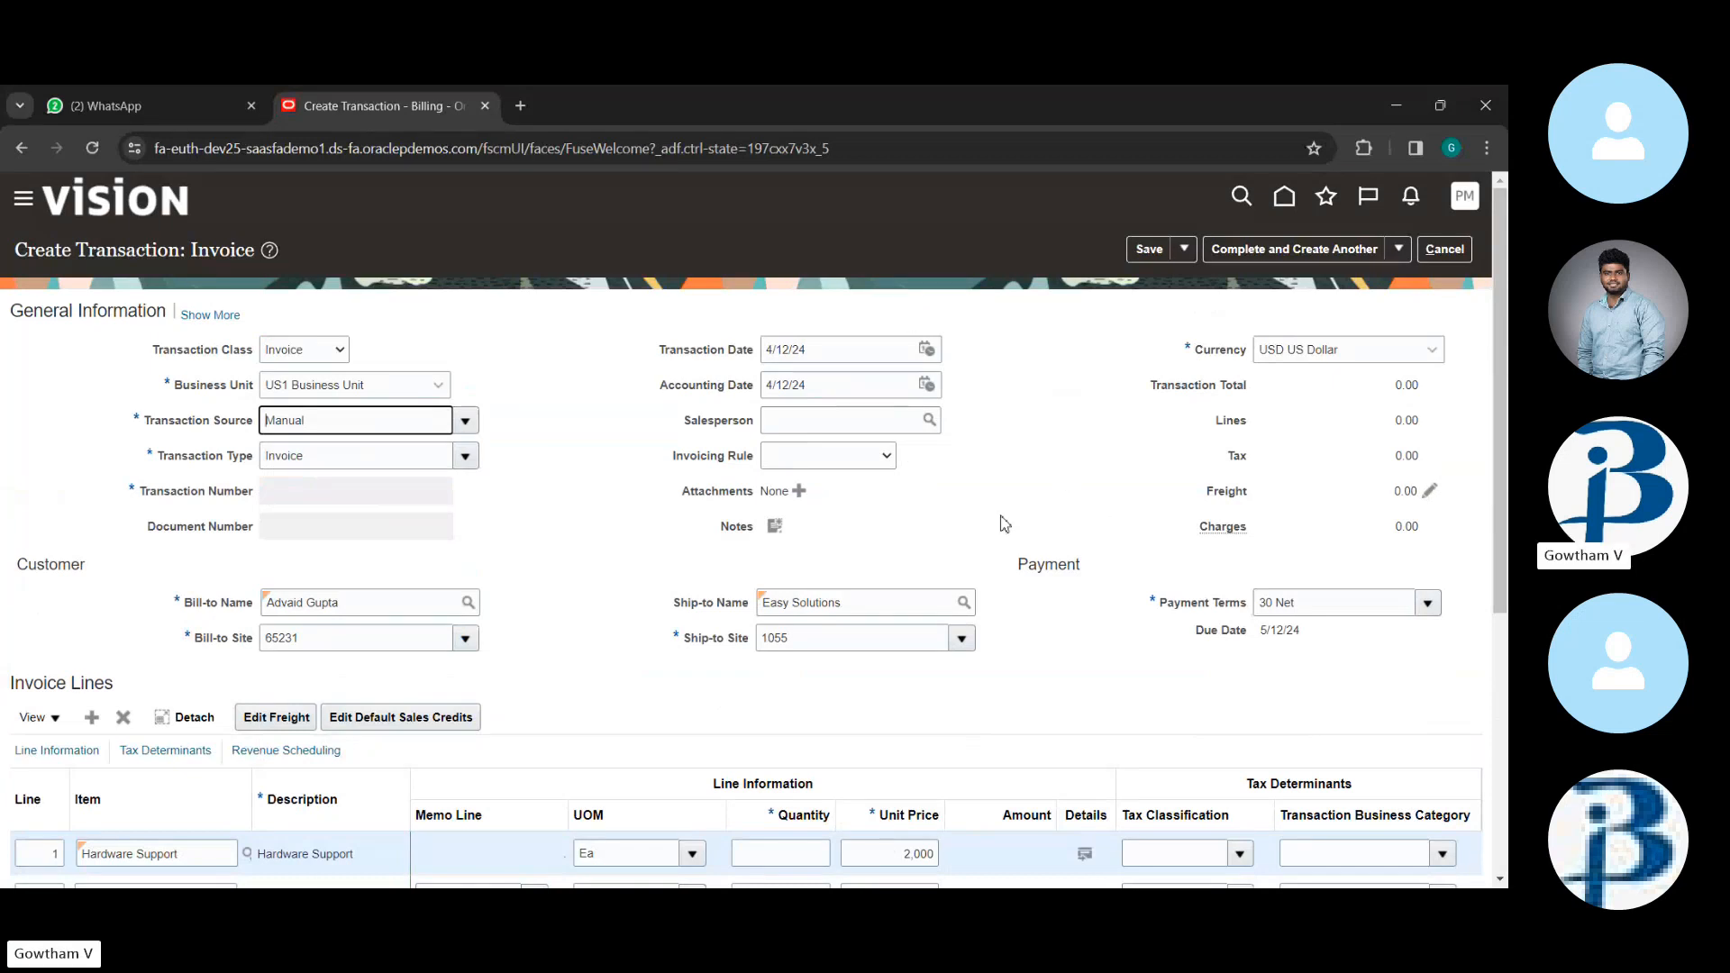
# - Set the quantity to 10 on the Hardware Support line and save the invoice
pyautogui.scroll(-1, 1005, 524)
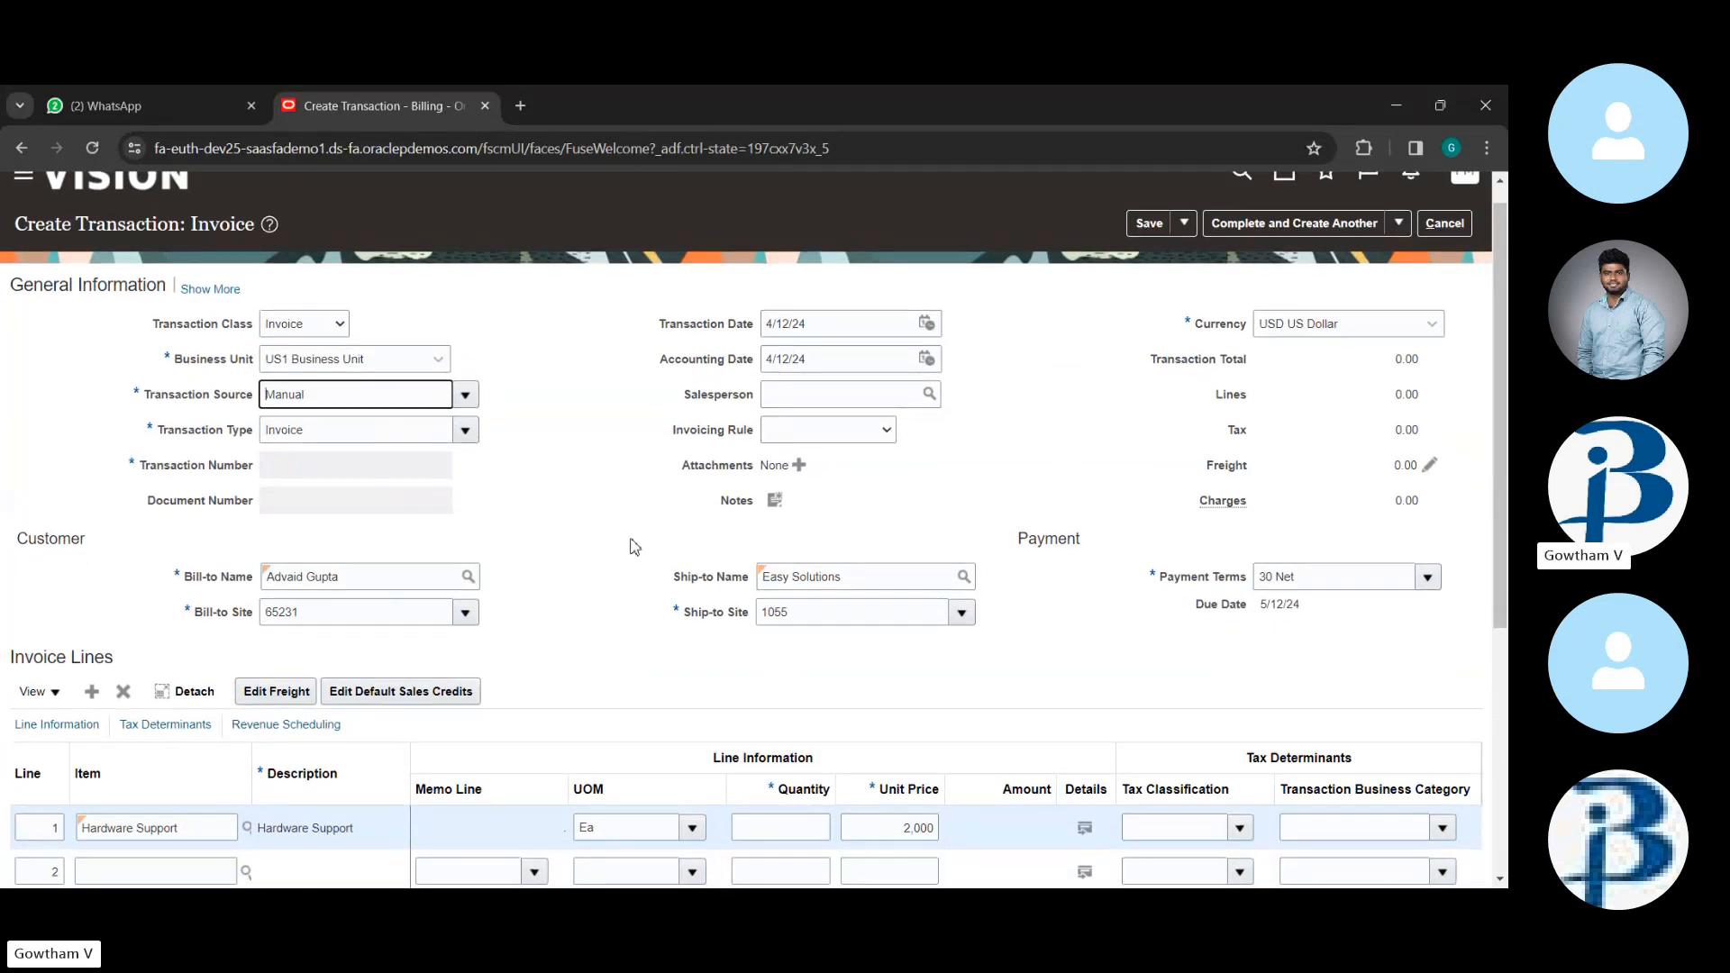
pyautogui.scroll(-1, 634, 547)
pyautogui.scroll(-2, 634, 547)
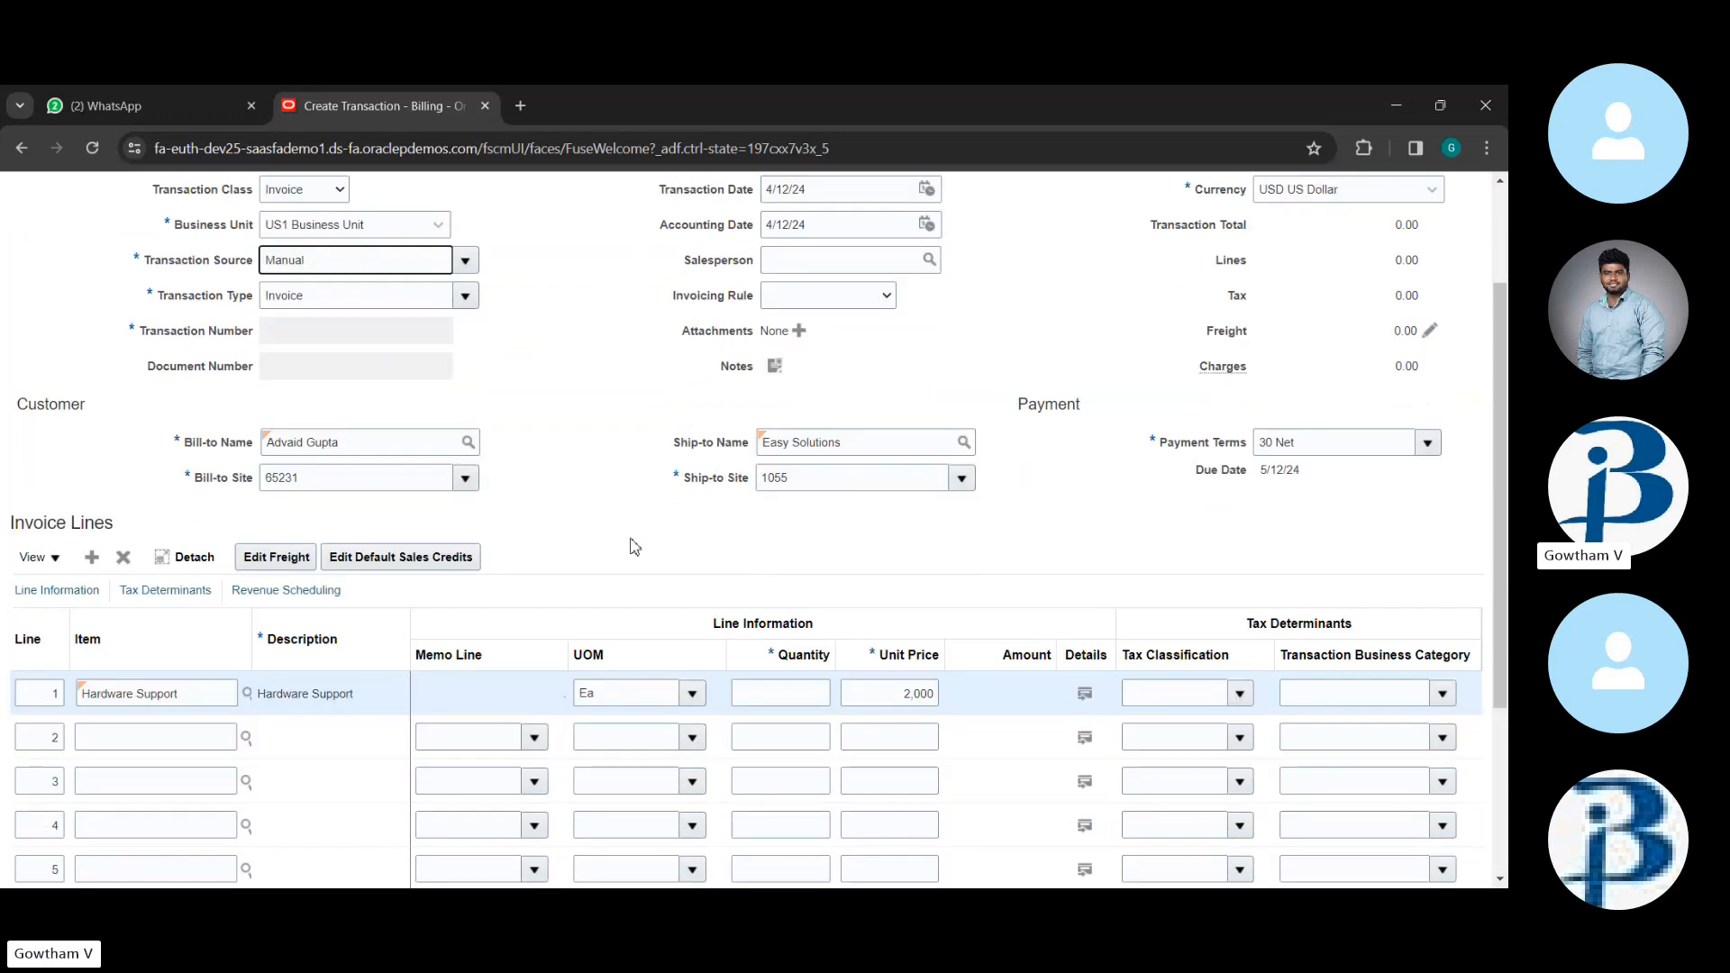
pyautogui.scroll(-1, 631, 539)
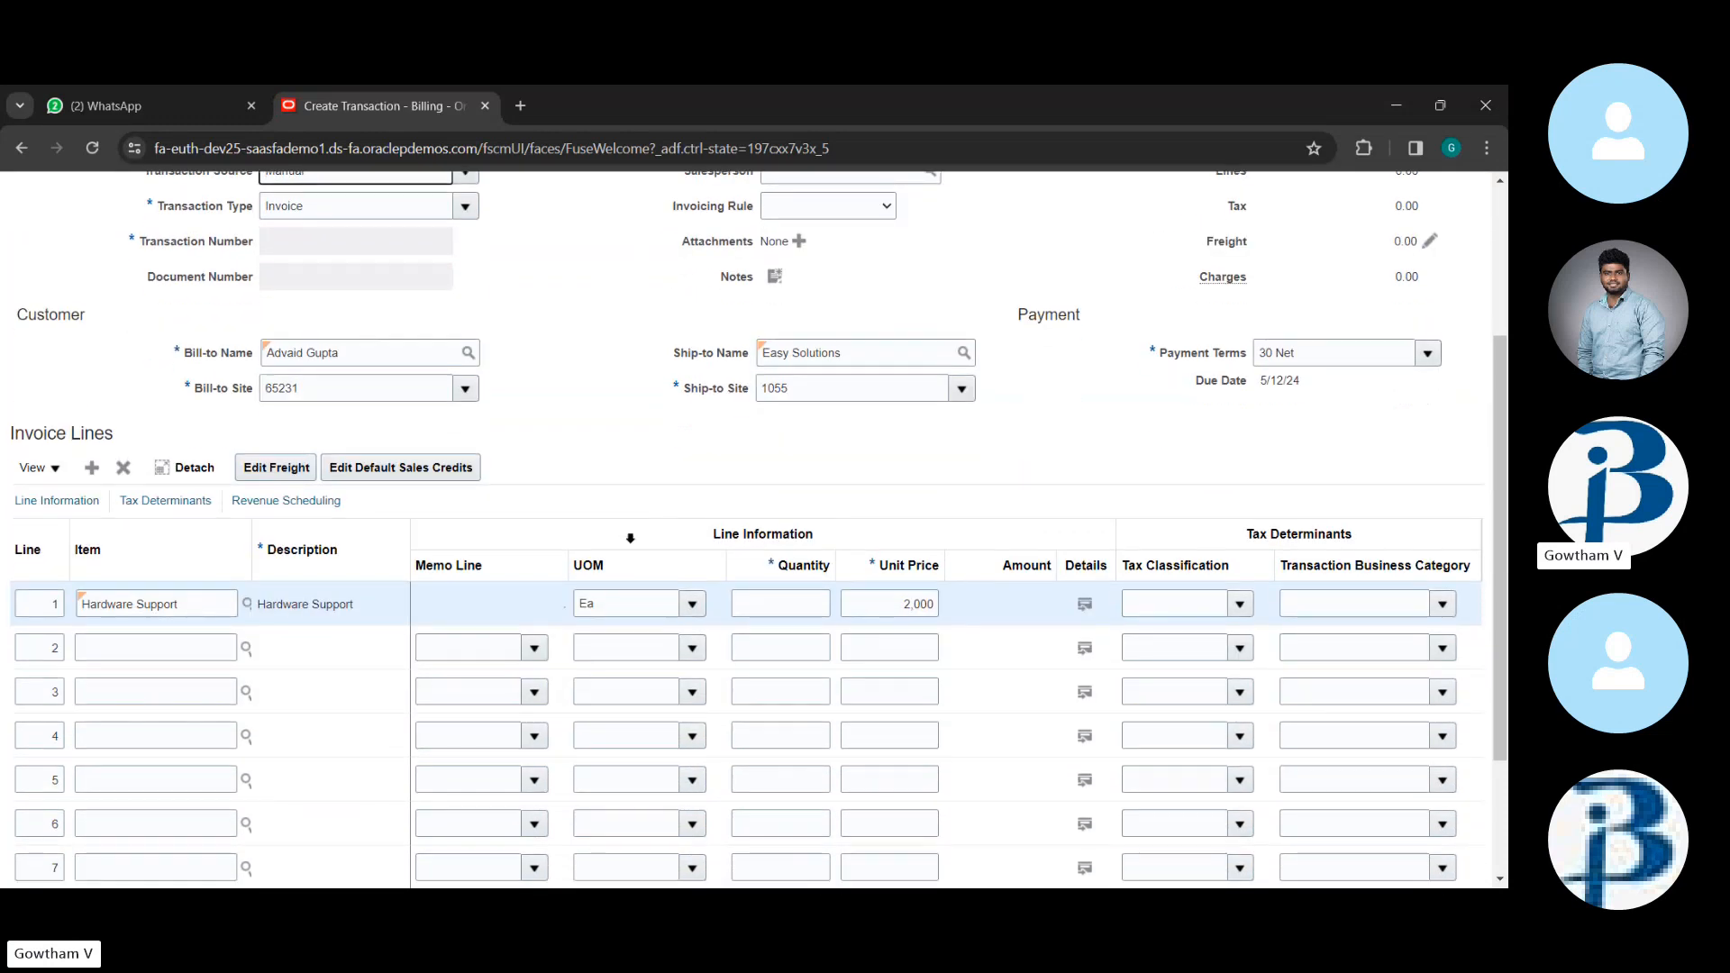
pyautogui.scroll(-1, 634, 538)
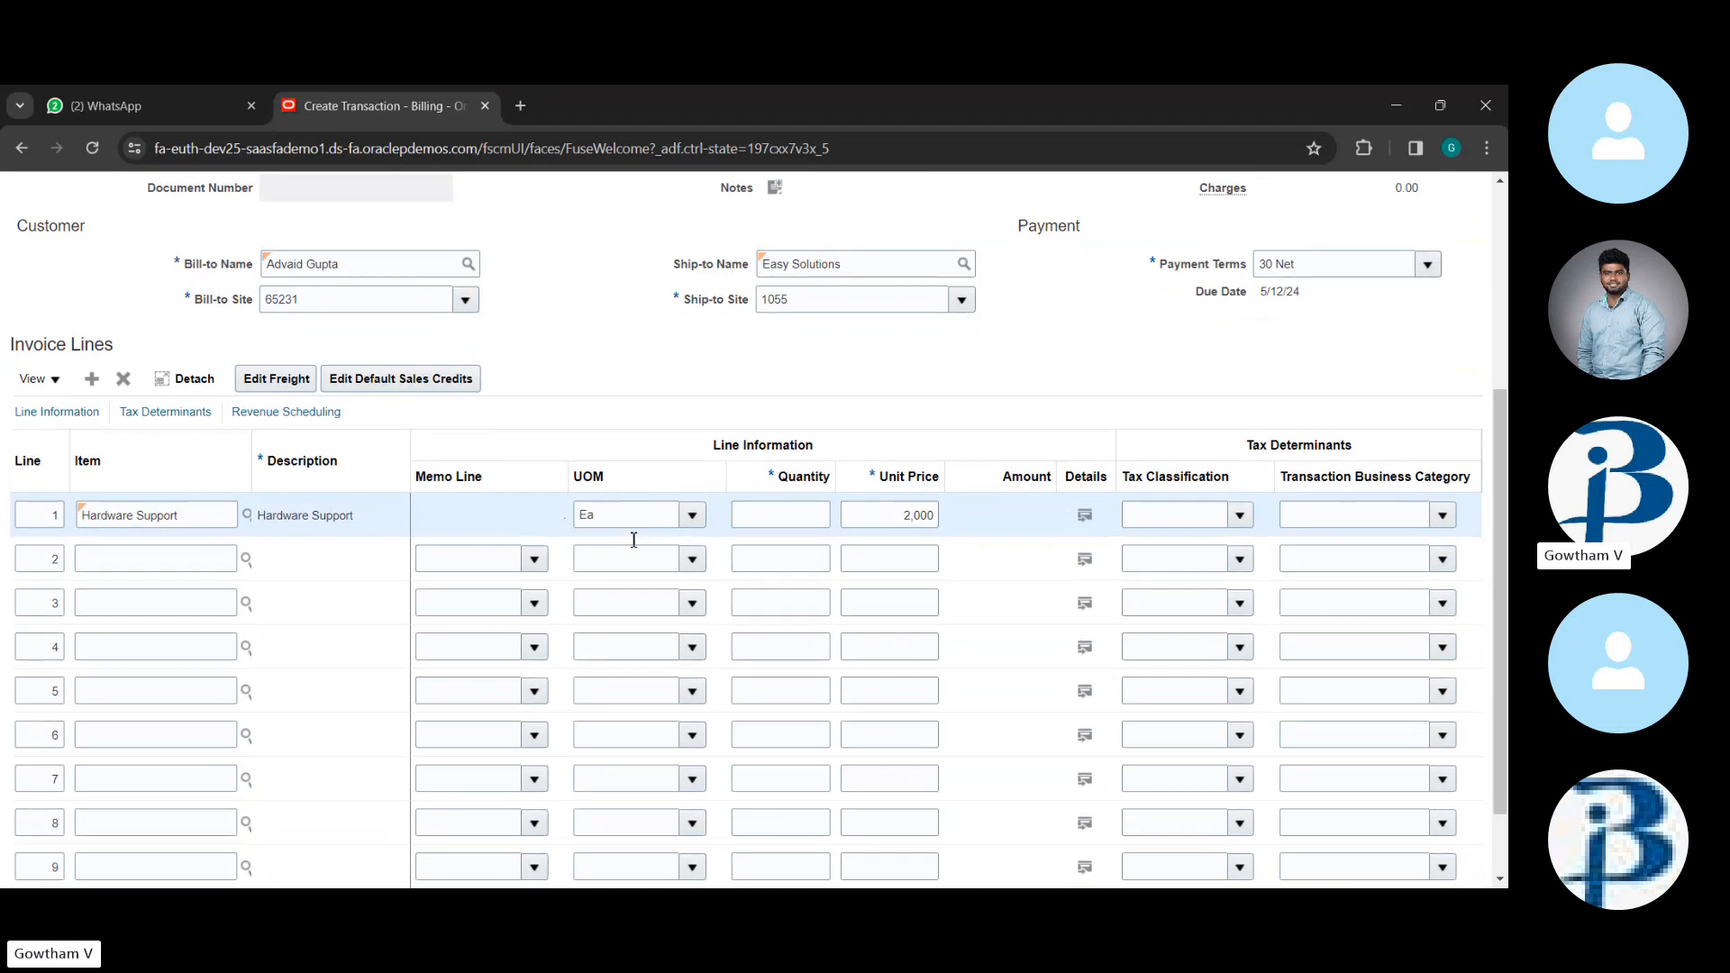
pyautogui.click(795, 517)
pyautogui.write('1')
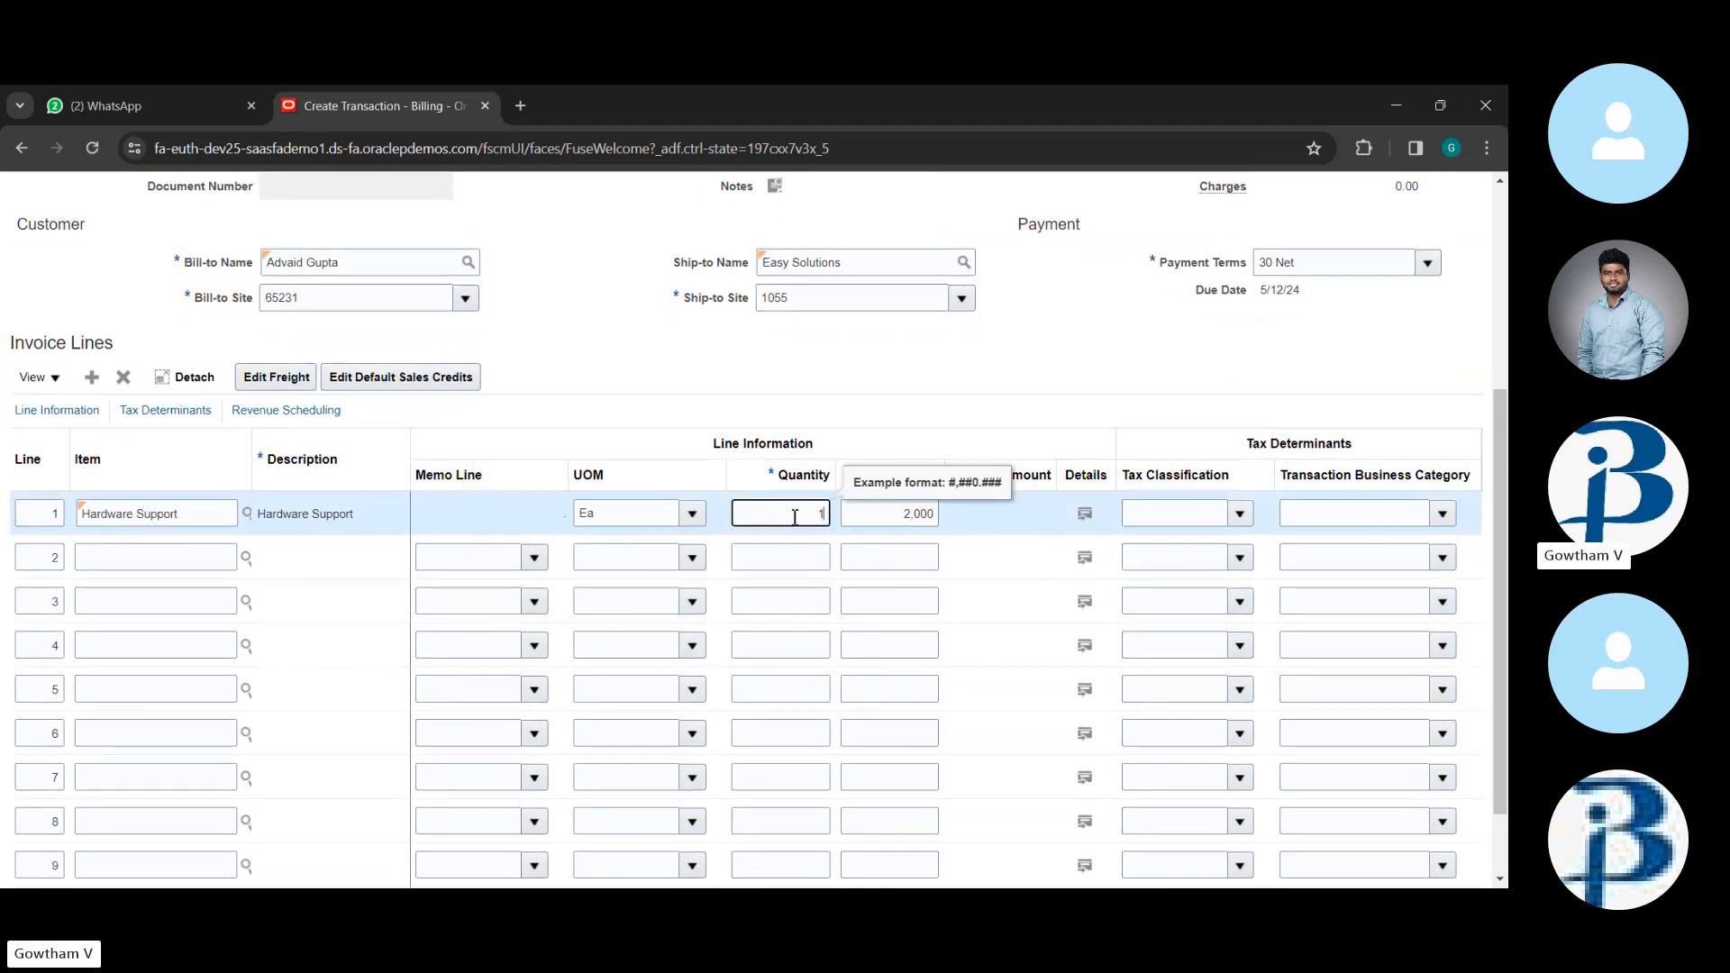
pyautogui.write('0')
pyautogui.scroll(4, 1019, 419)
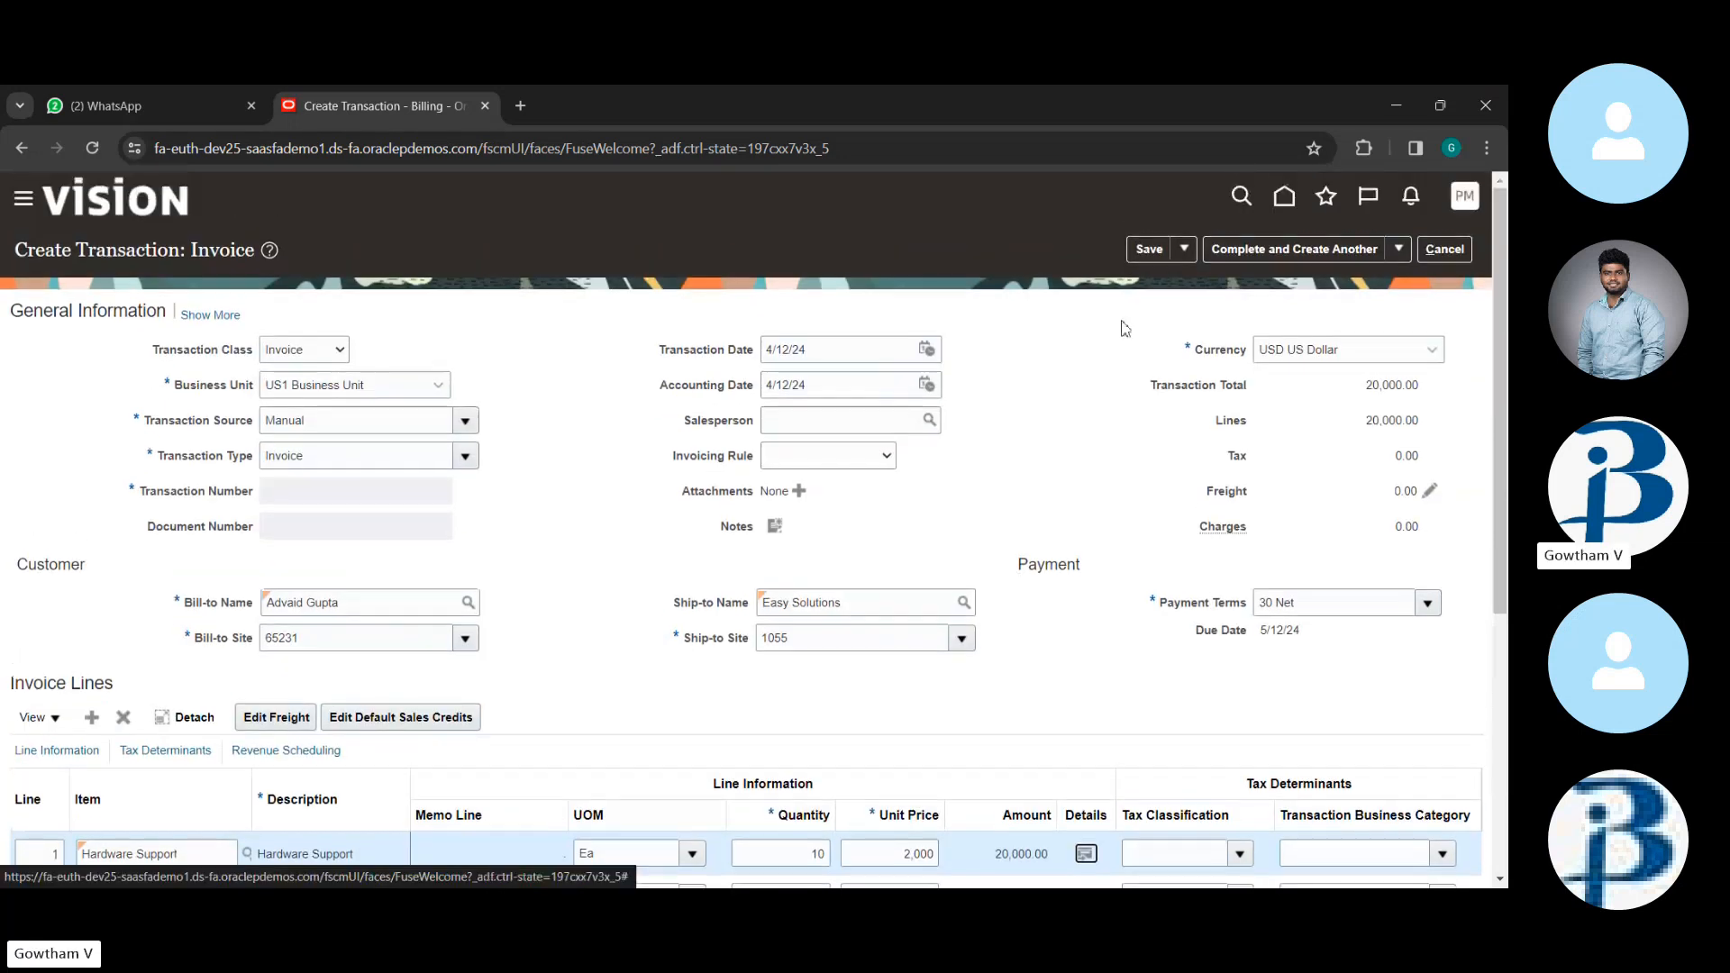
pyautogui.click(1140, 253)
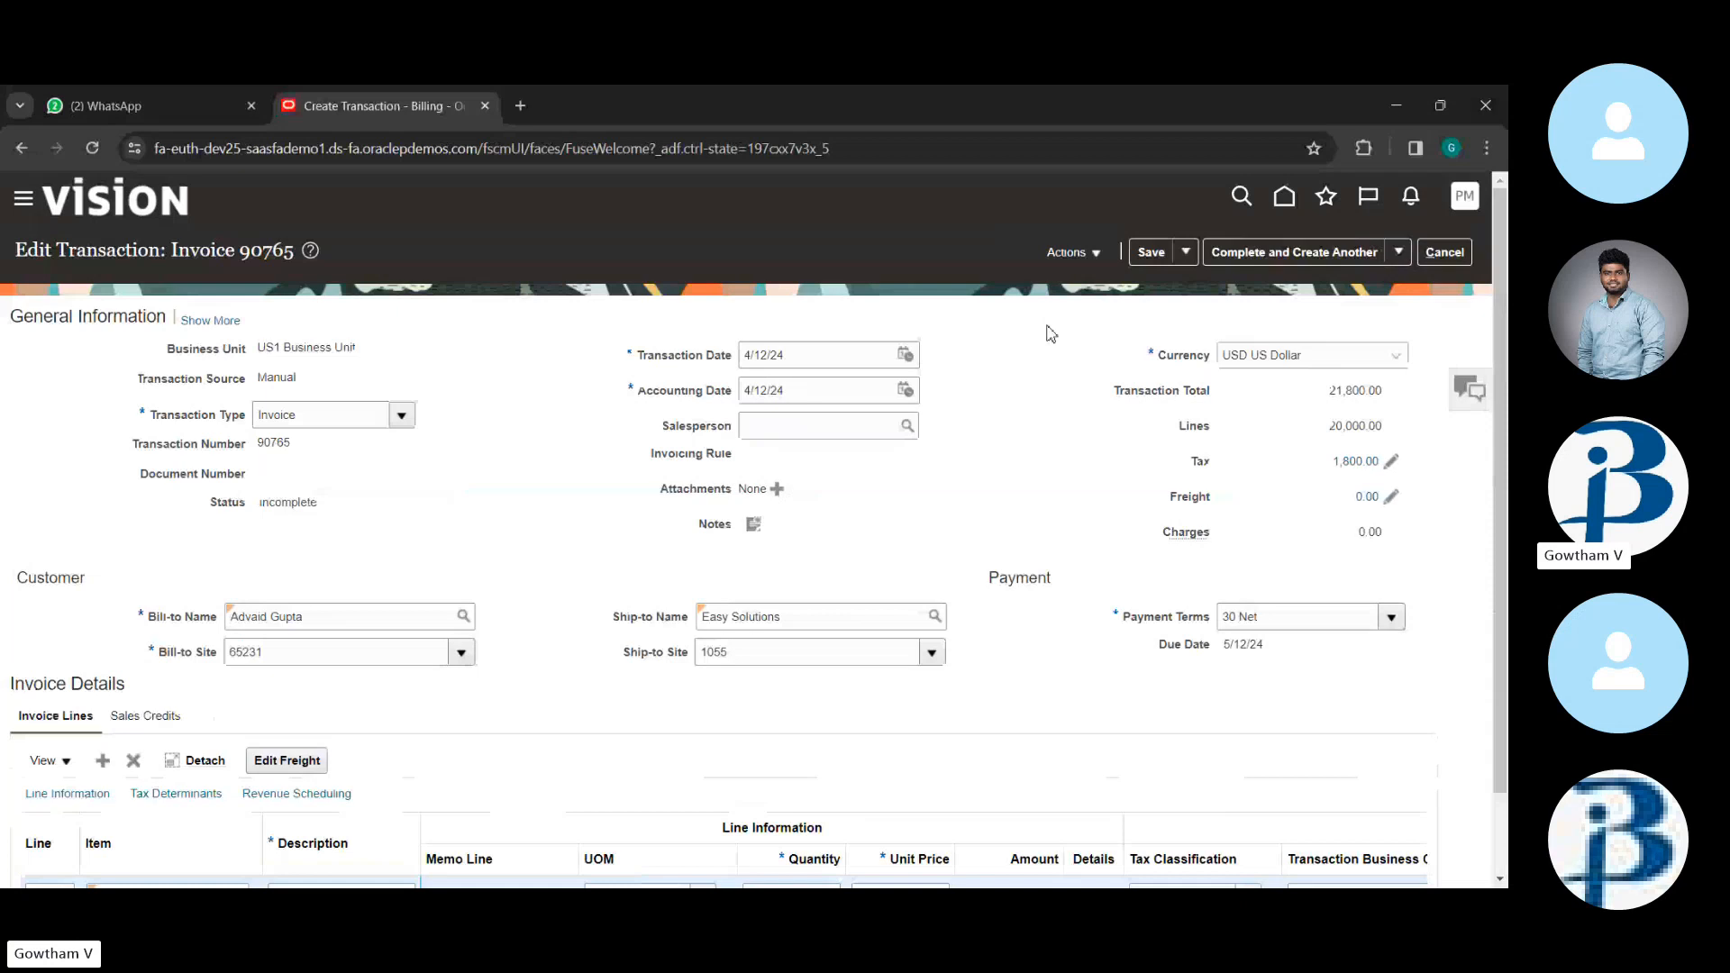
# - Save and close the invoice, returning to the Billing overview
pyautogui.click(1098, 255)
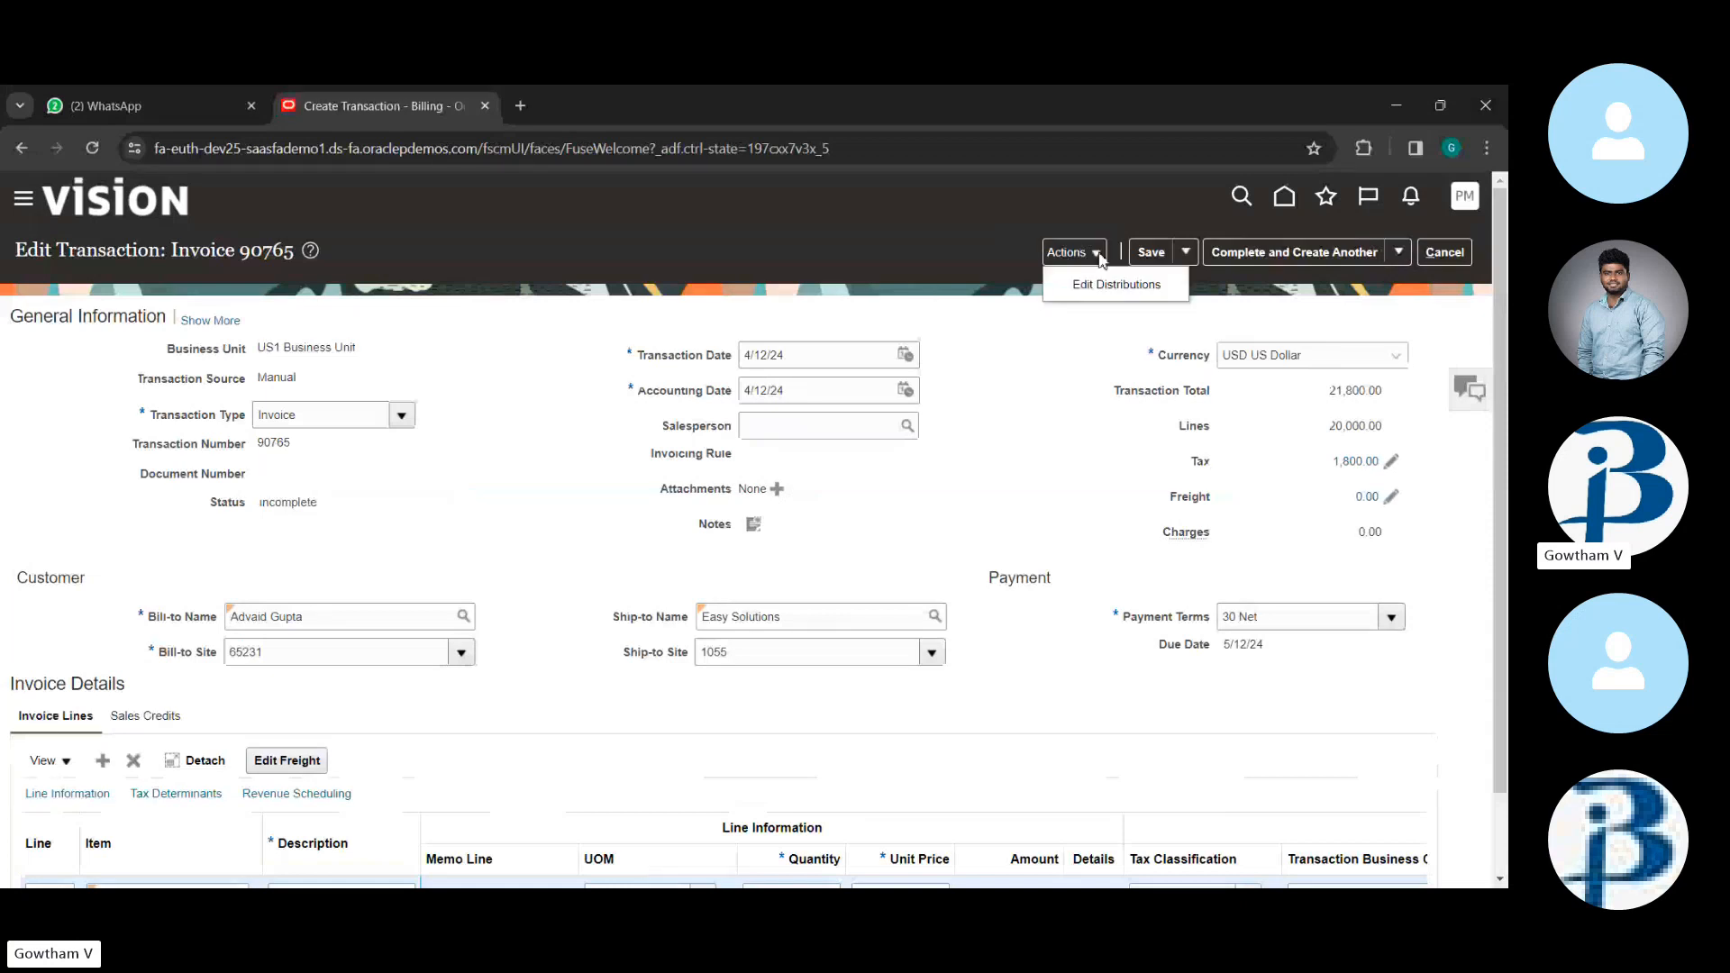
pyautogui.click(1094, 334)
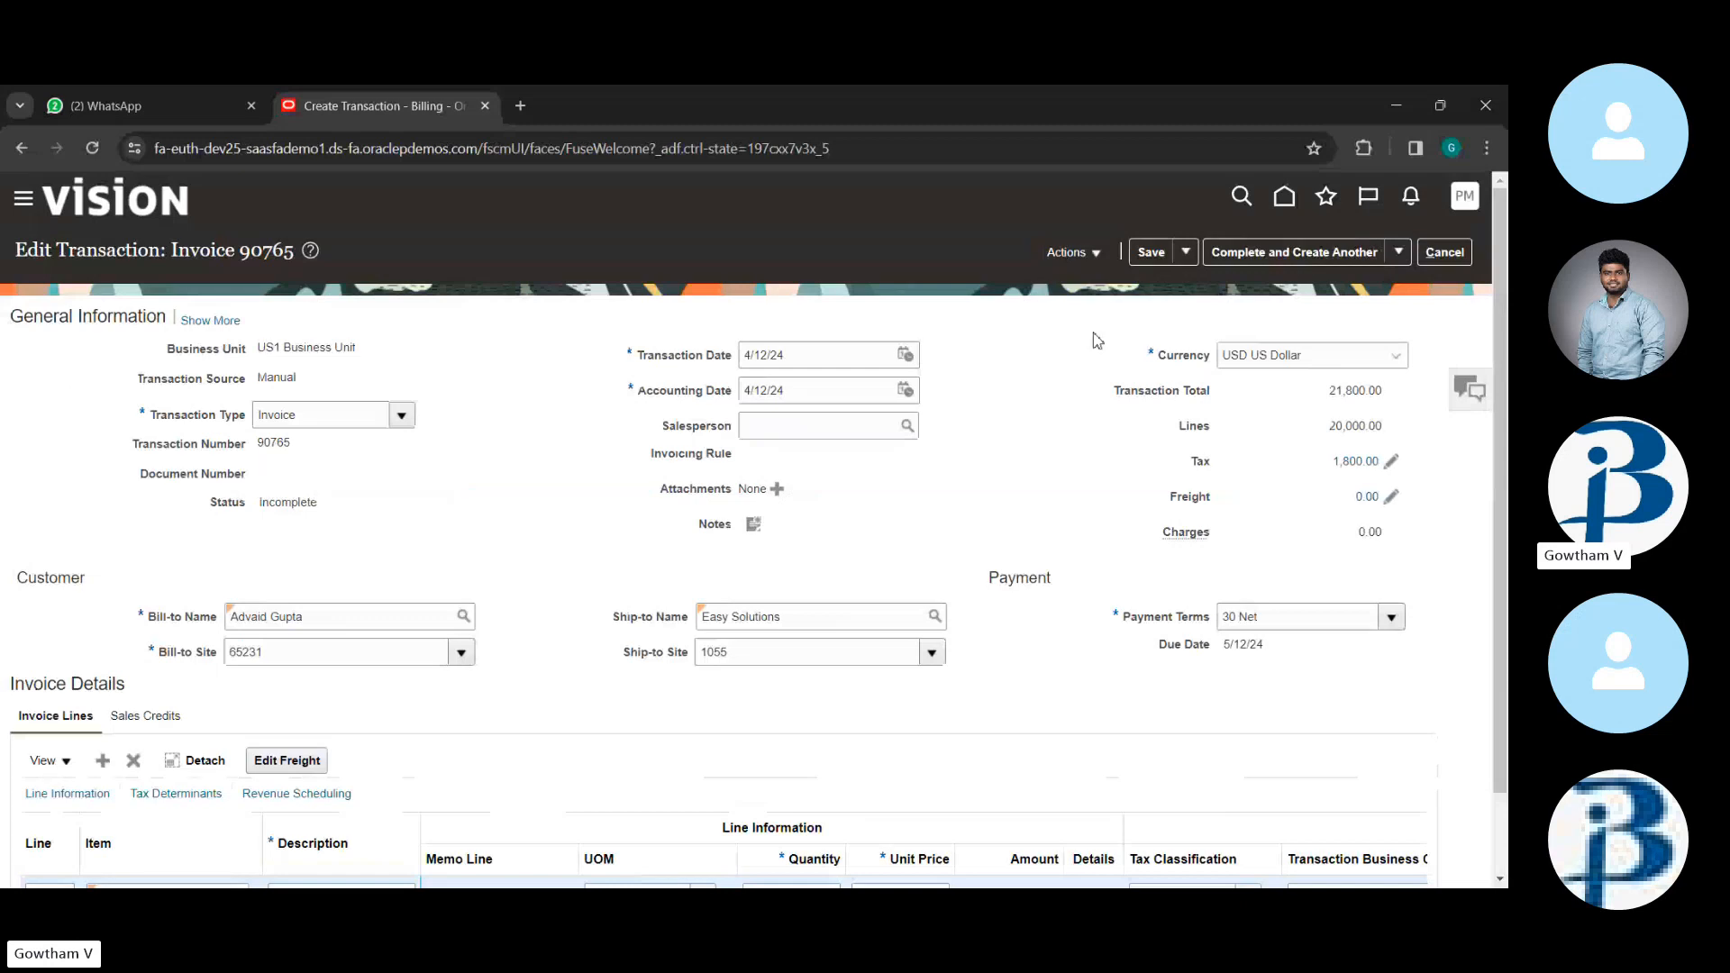
pyautogui.click(1180, 259)
pyautogui.click(1181, 285)
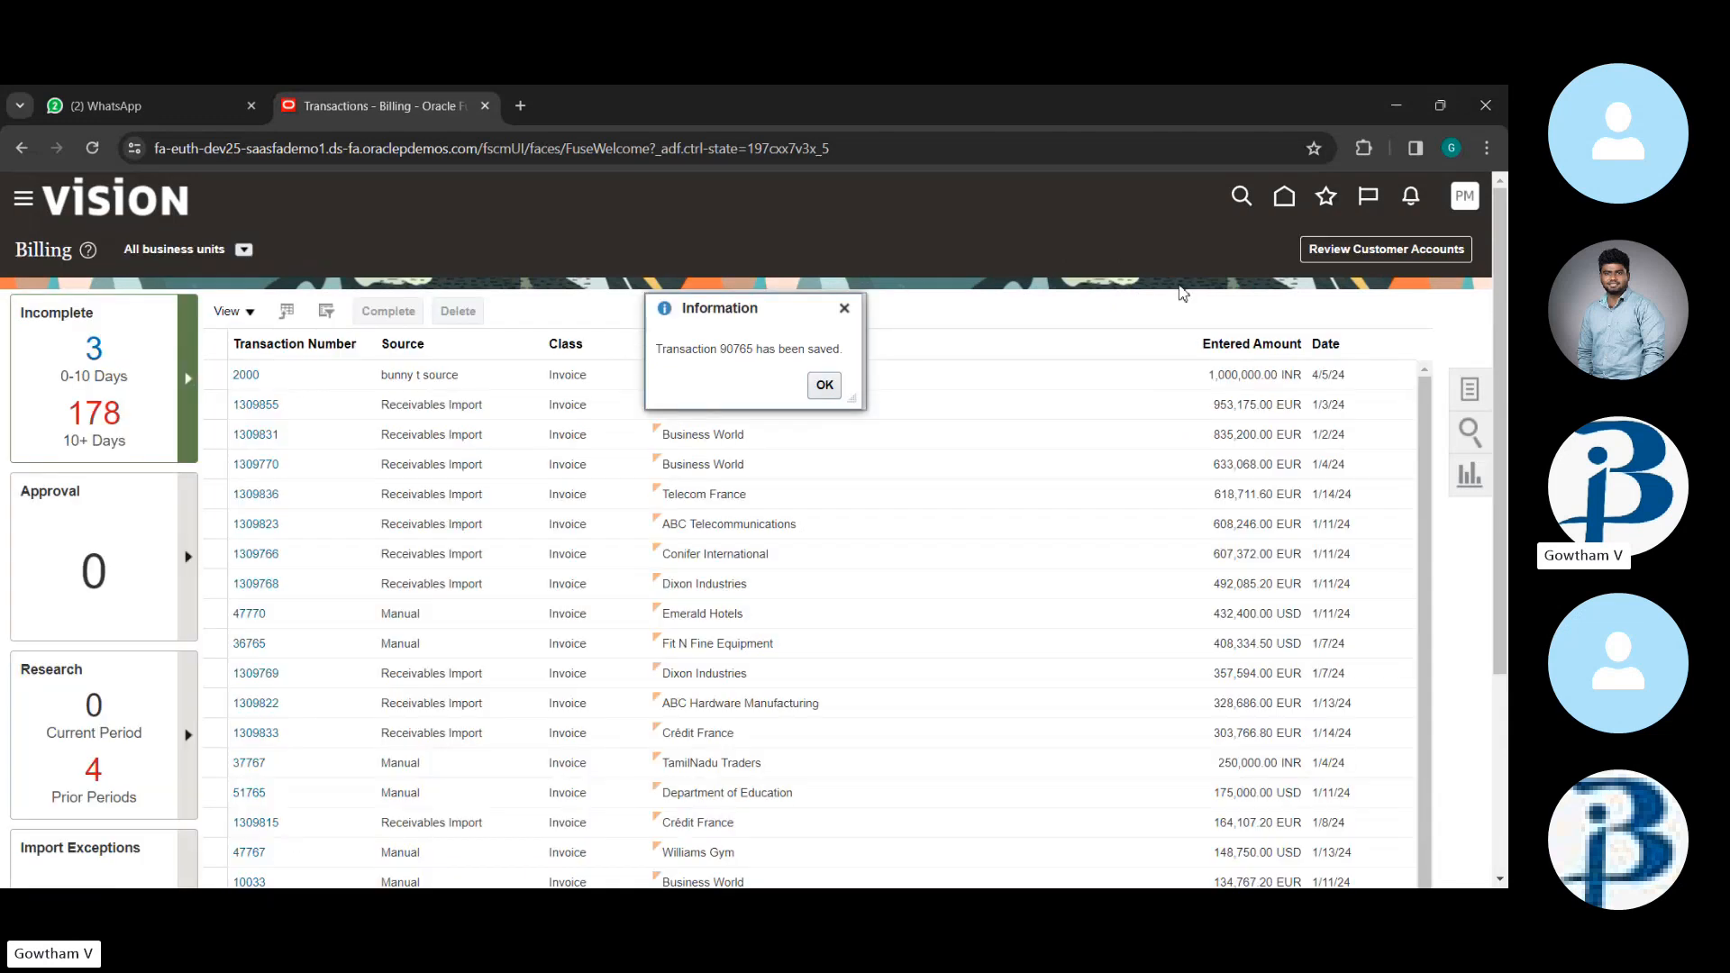
pyautogui.click(824, 385)
# - Open Manage Transactions and search for transaction numbers starting with AB123
pyautogui.click(1469, 389)
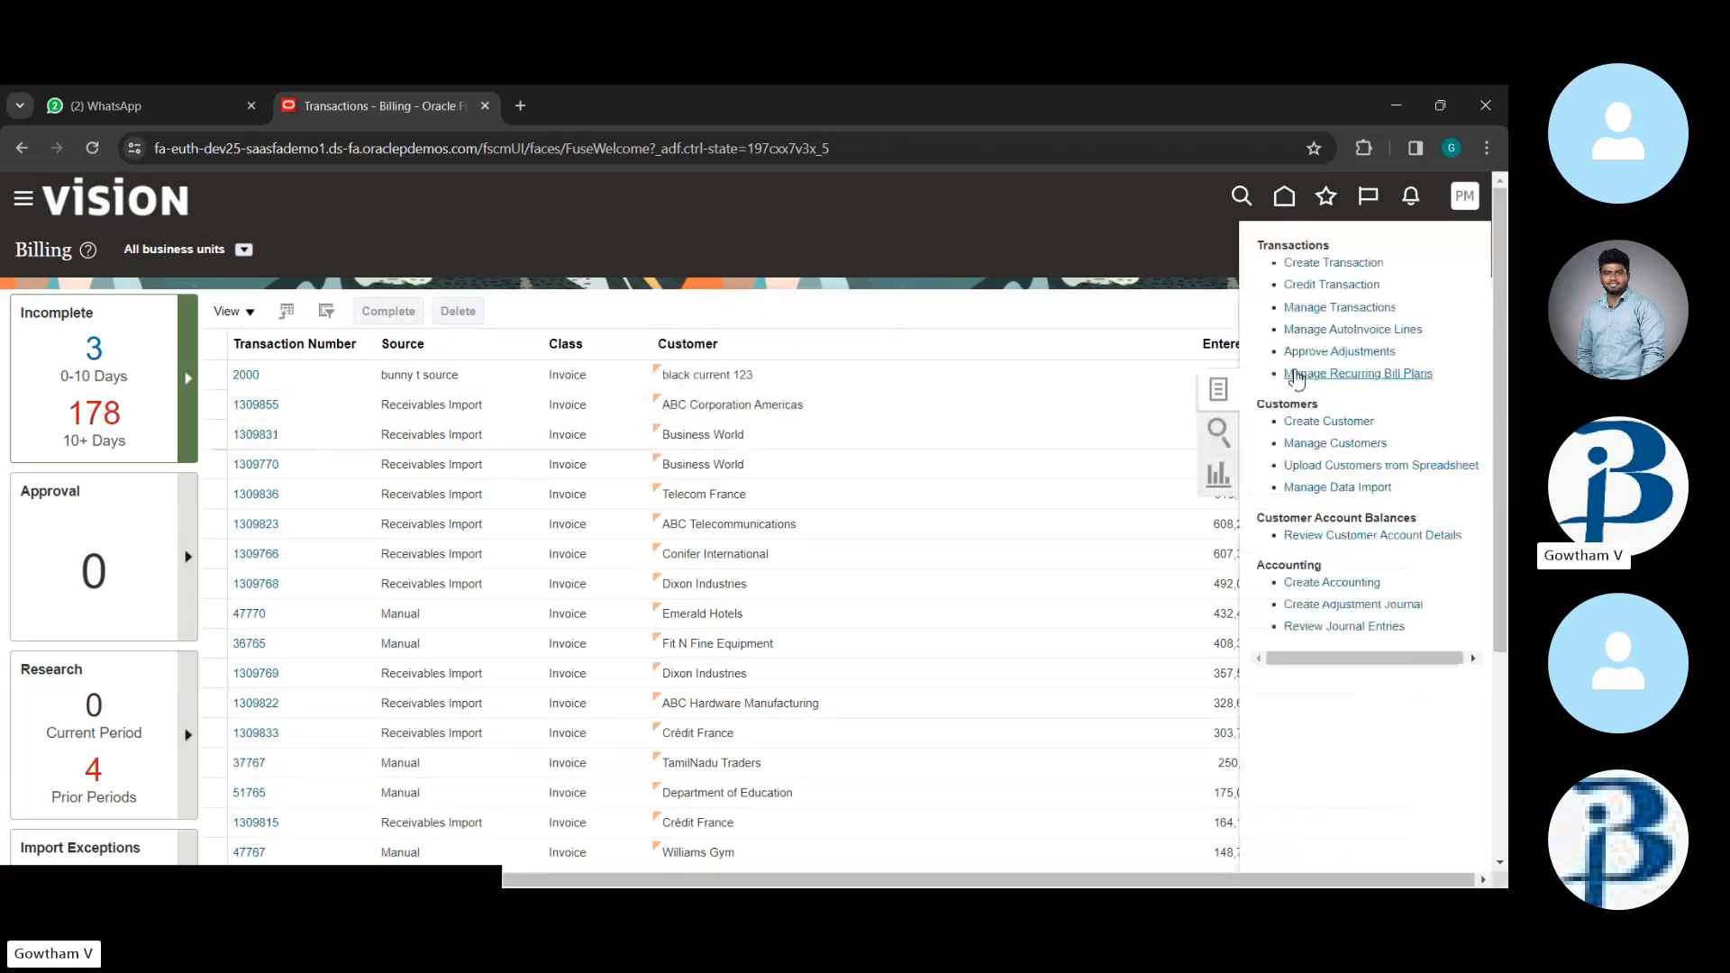
pyautogui.click(1324, 308)
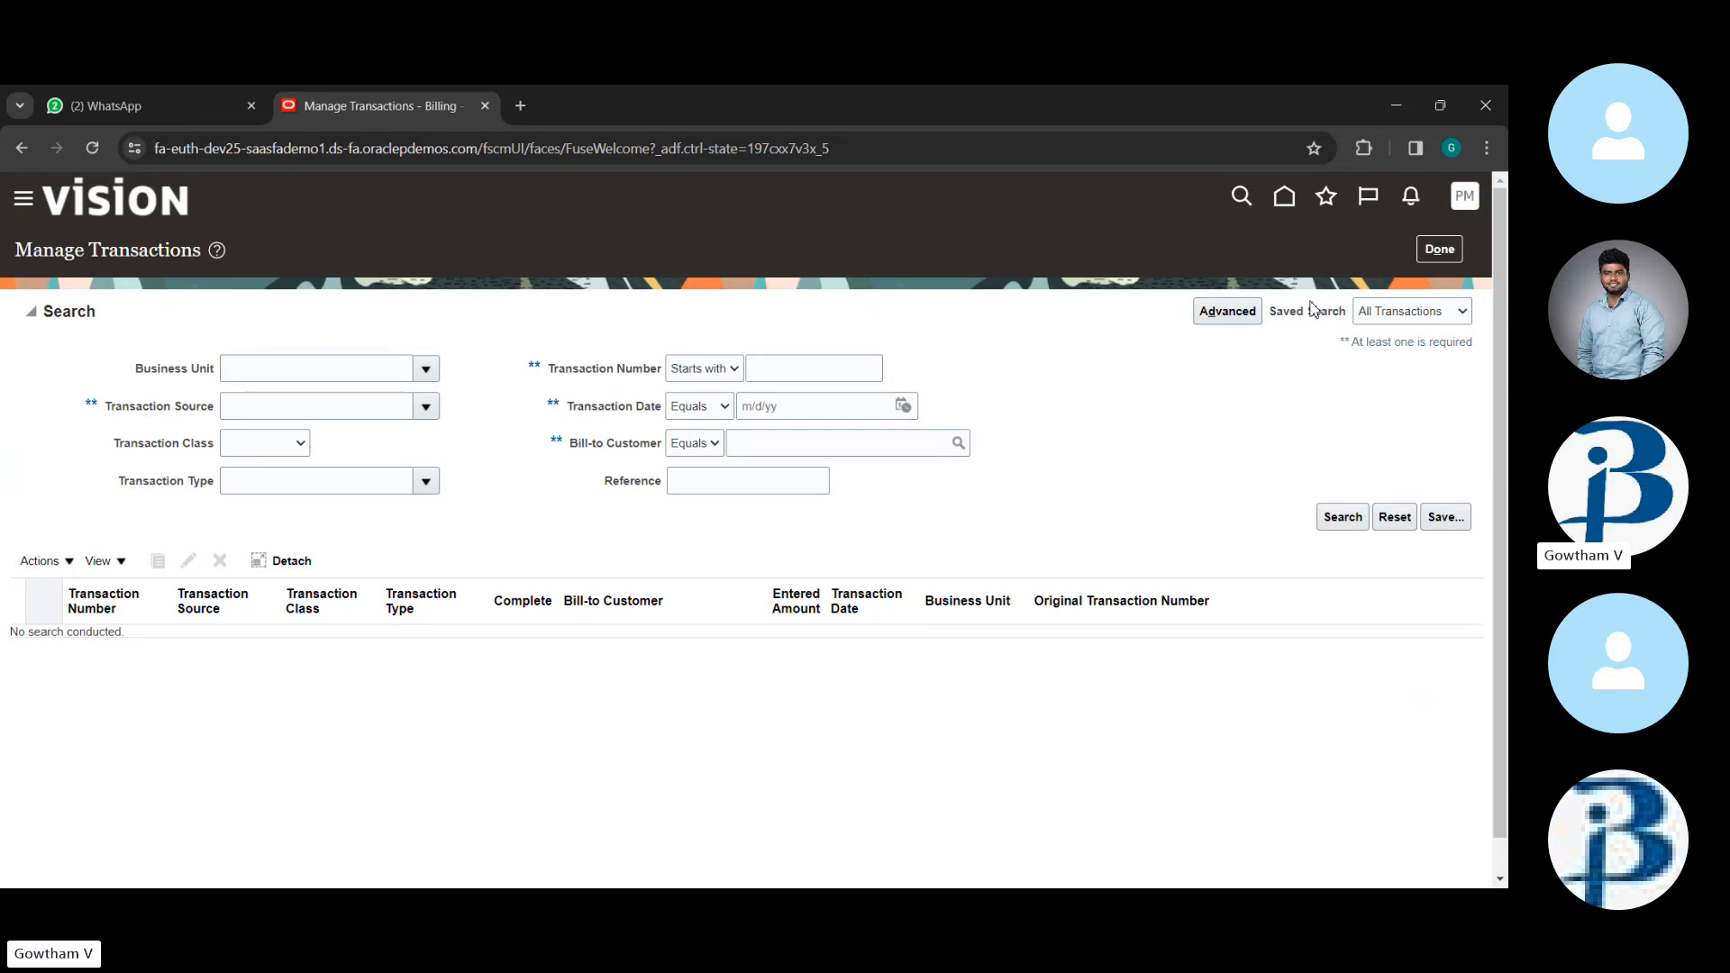
pyautogui.click(802, 369)
pyautogui.write('ABI@')
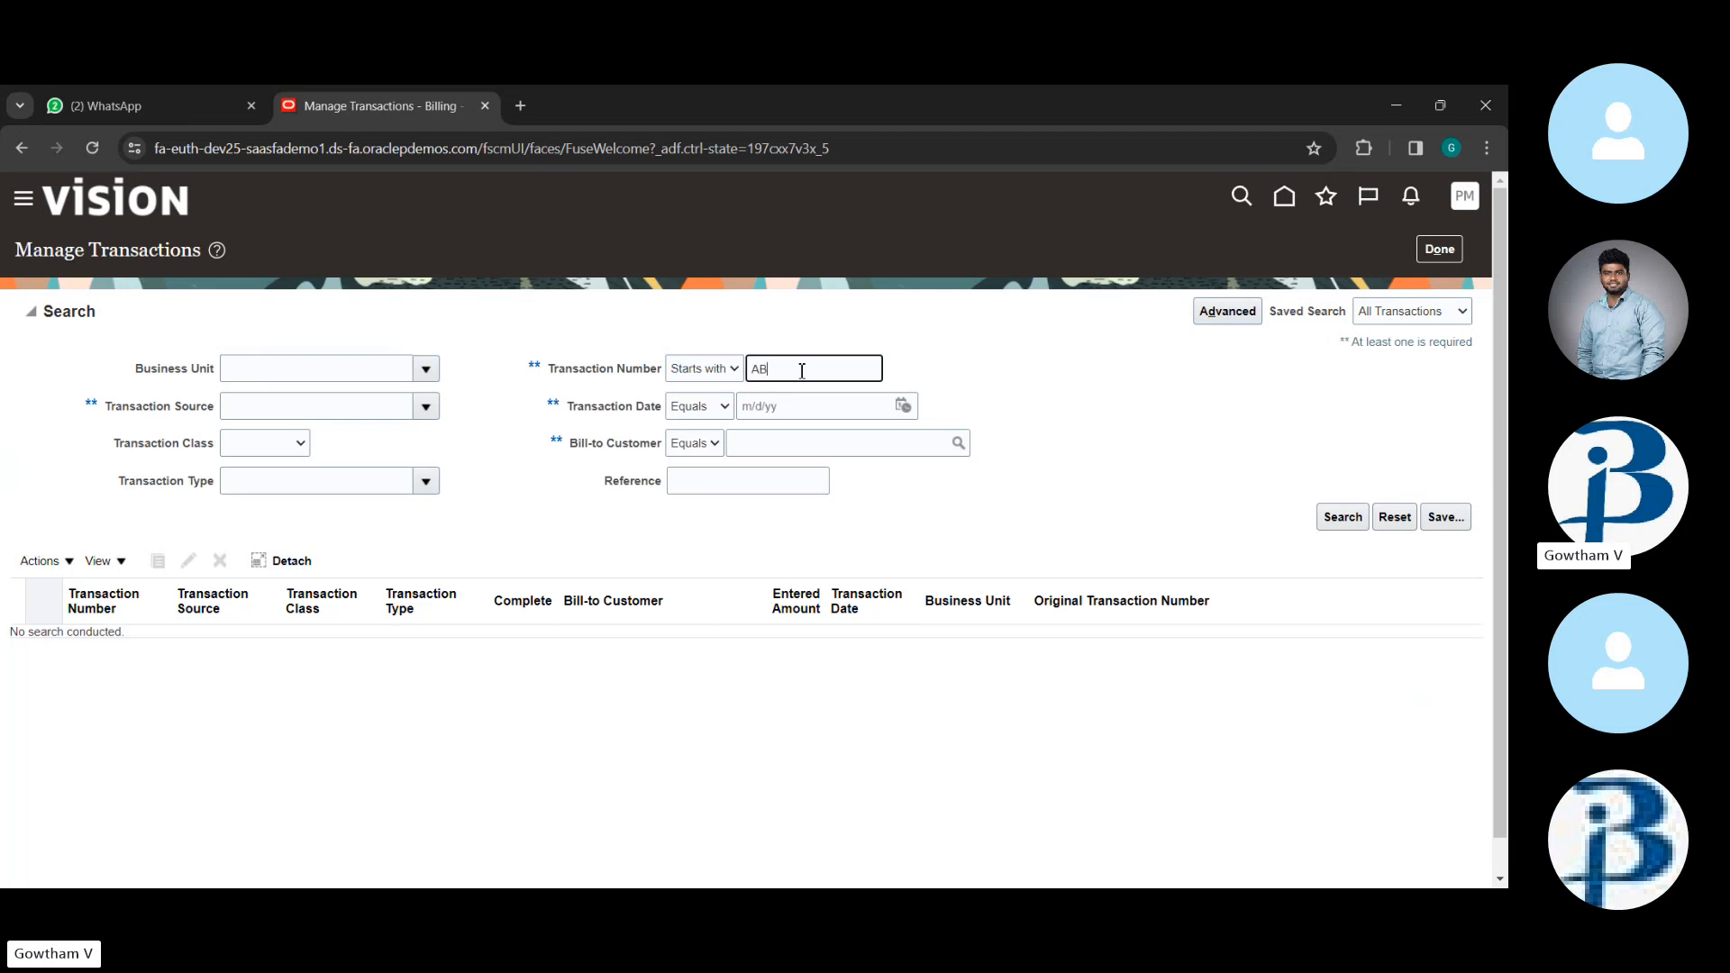
pyautogui.press('BackSpace')
pyautogui.press('BackSpace')
pyautogui.write('12')
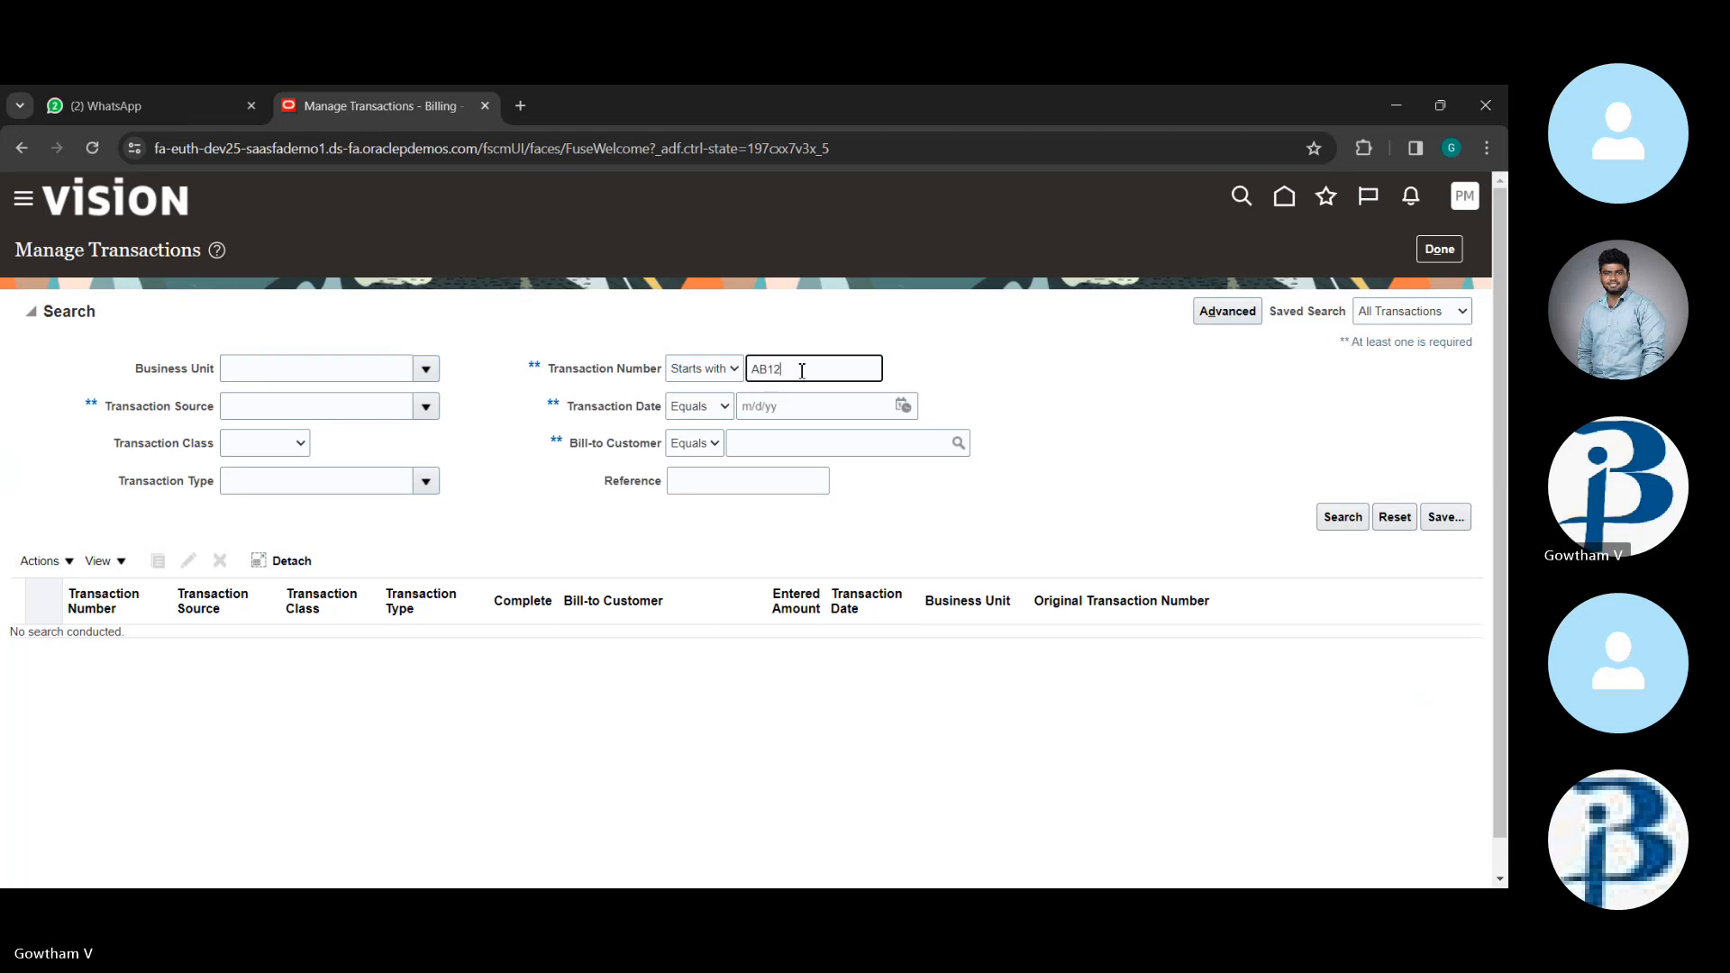
pyautogui.write('33')
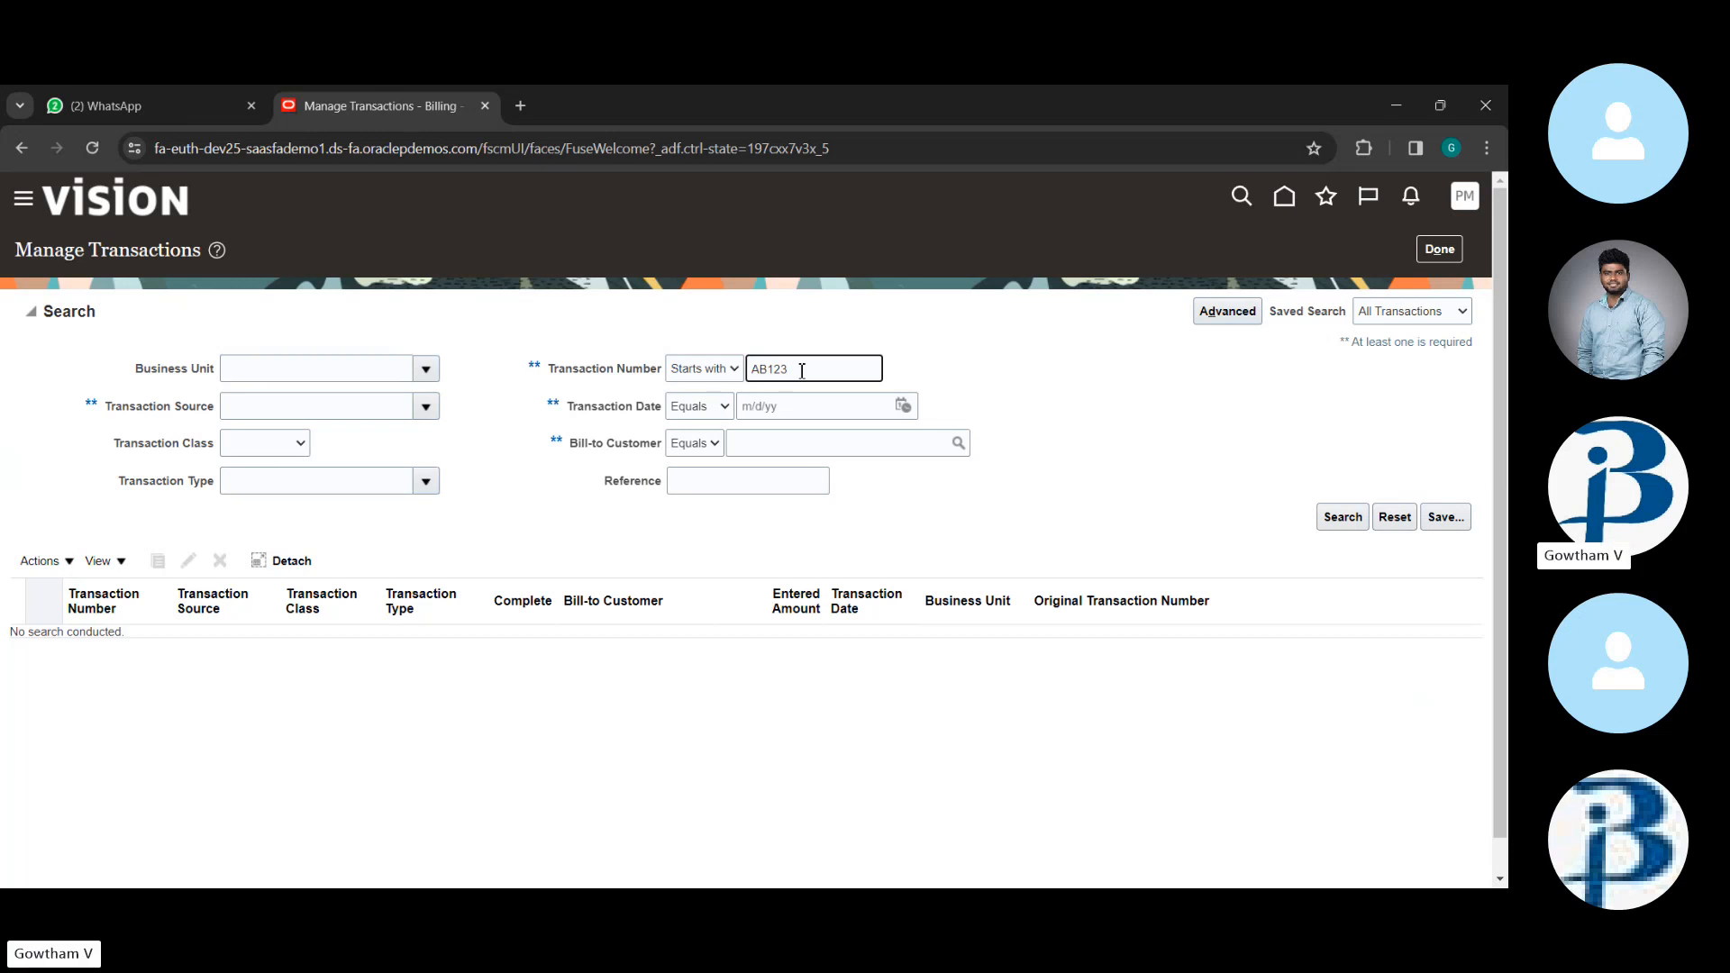
pyautogui.press('Return')
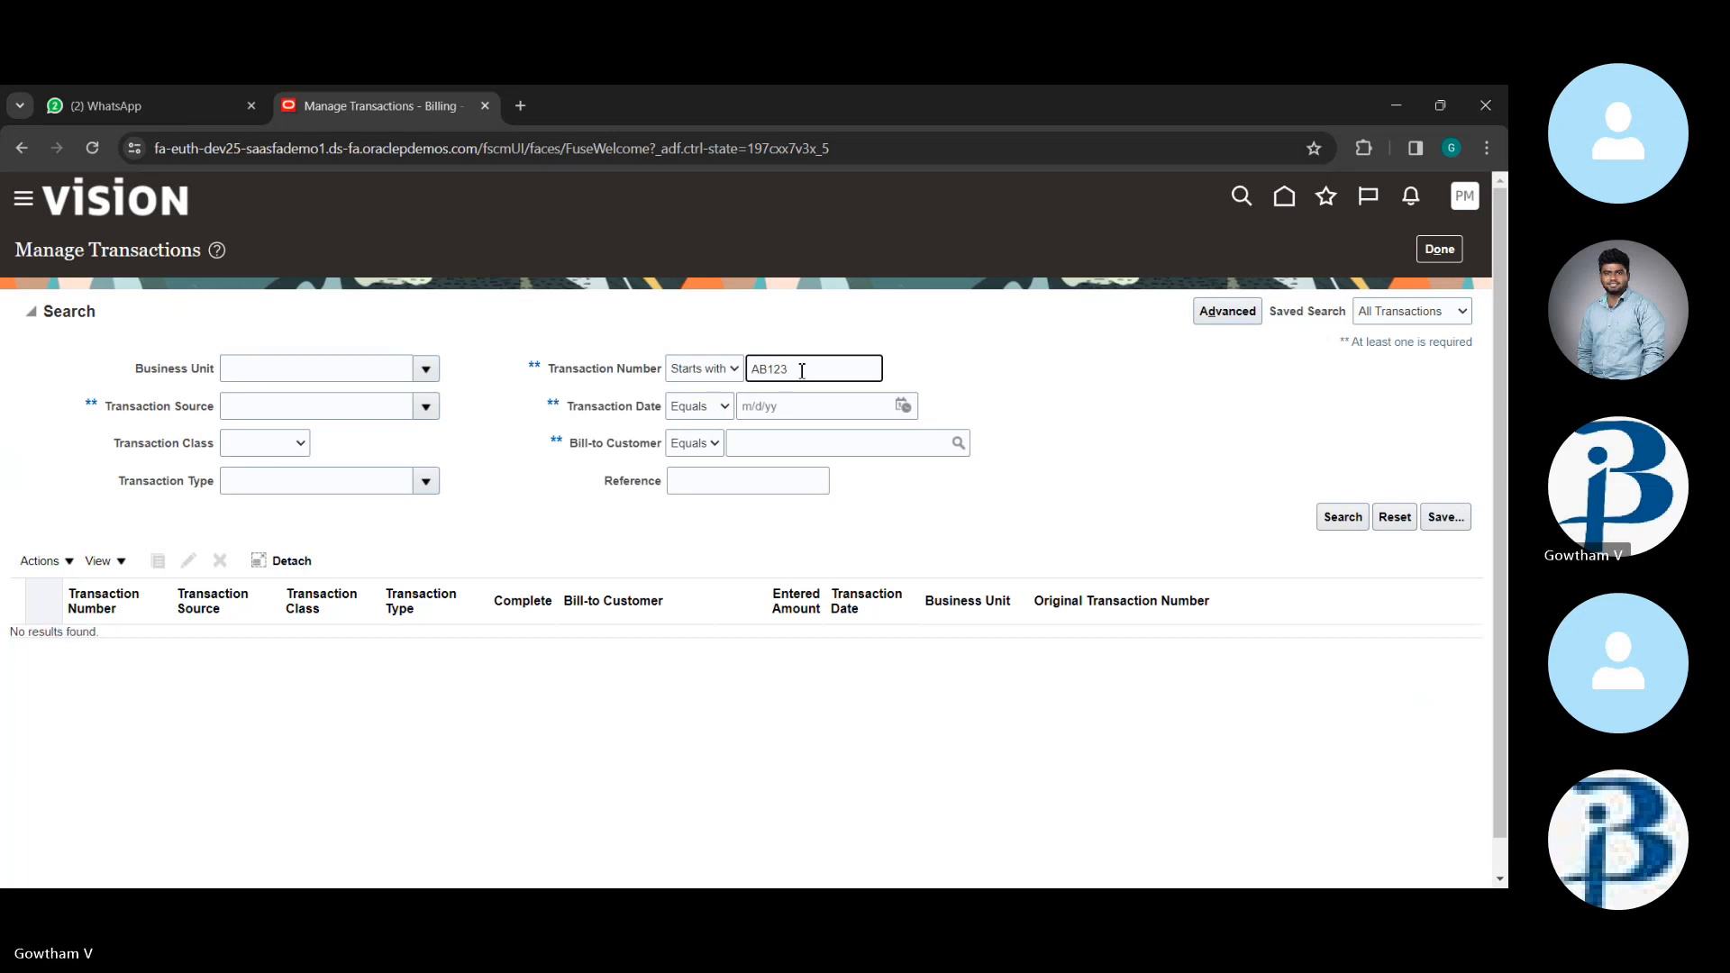
pyautogui.click(1344, 519)
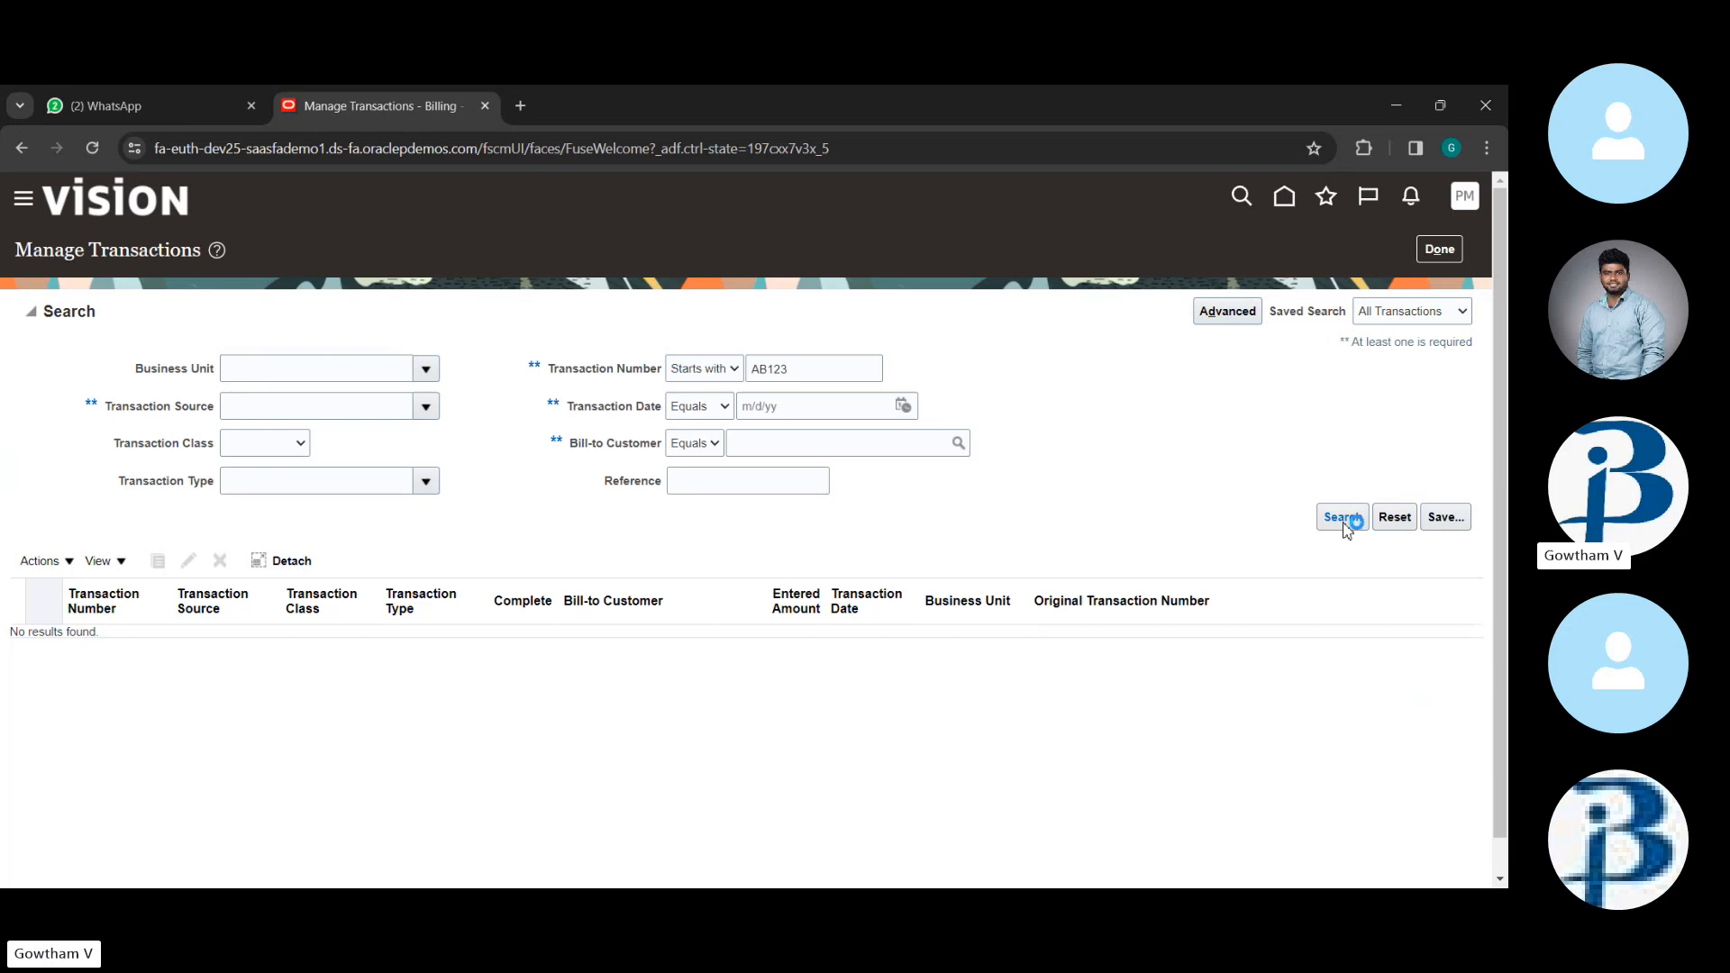
# - Clear the transaction number criterion and set the transaction date criterion to 4/12/24
pyautogui.click(840, 357)
pyautogui.press('BackSpace')
pyautogui.press('BackSpace')
pyautogui.press('BackSpace')
pyautogui.press('BackSpace')
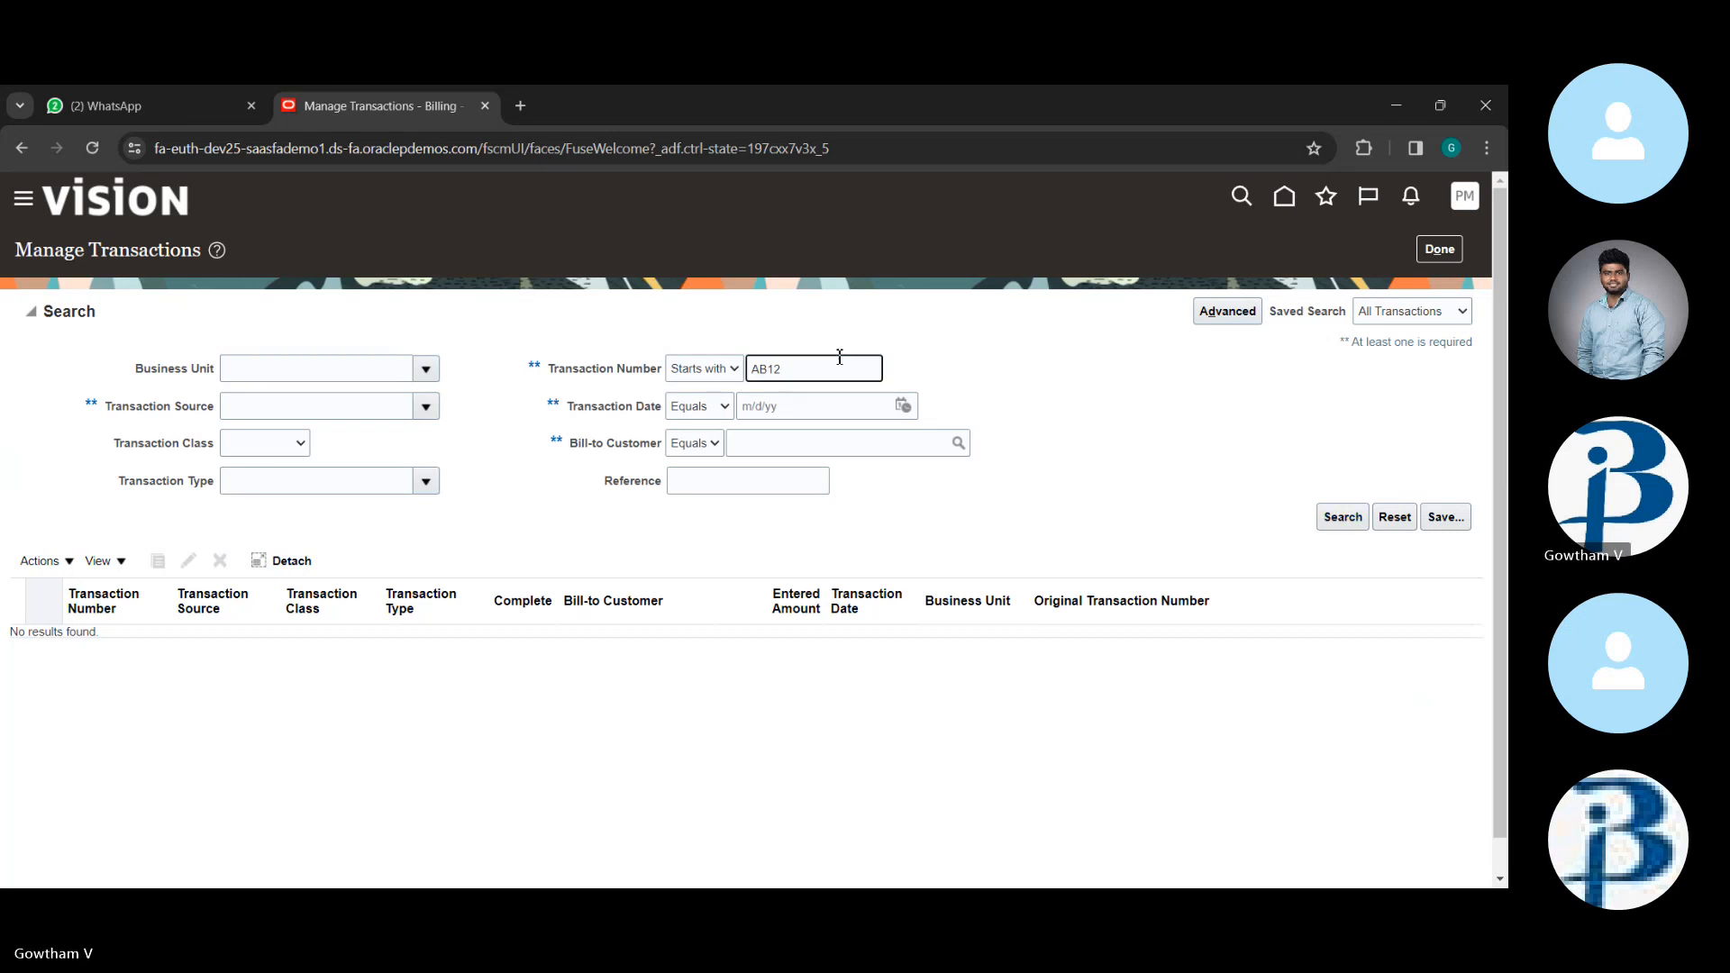
pyautogui.press('BackSpace')
pyautogui.click(902, 407)
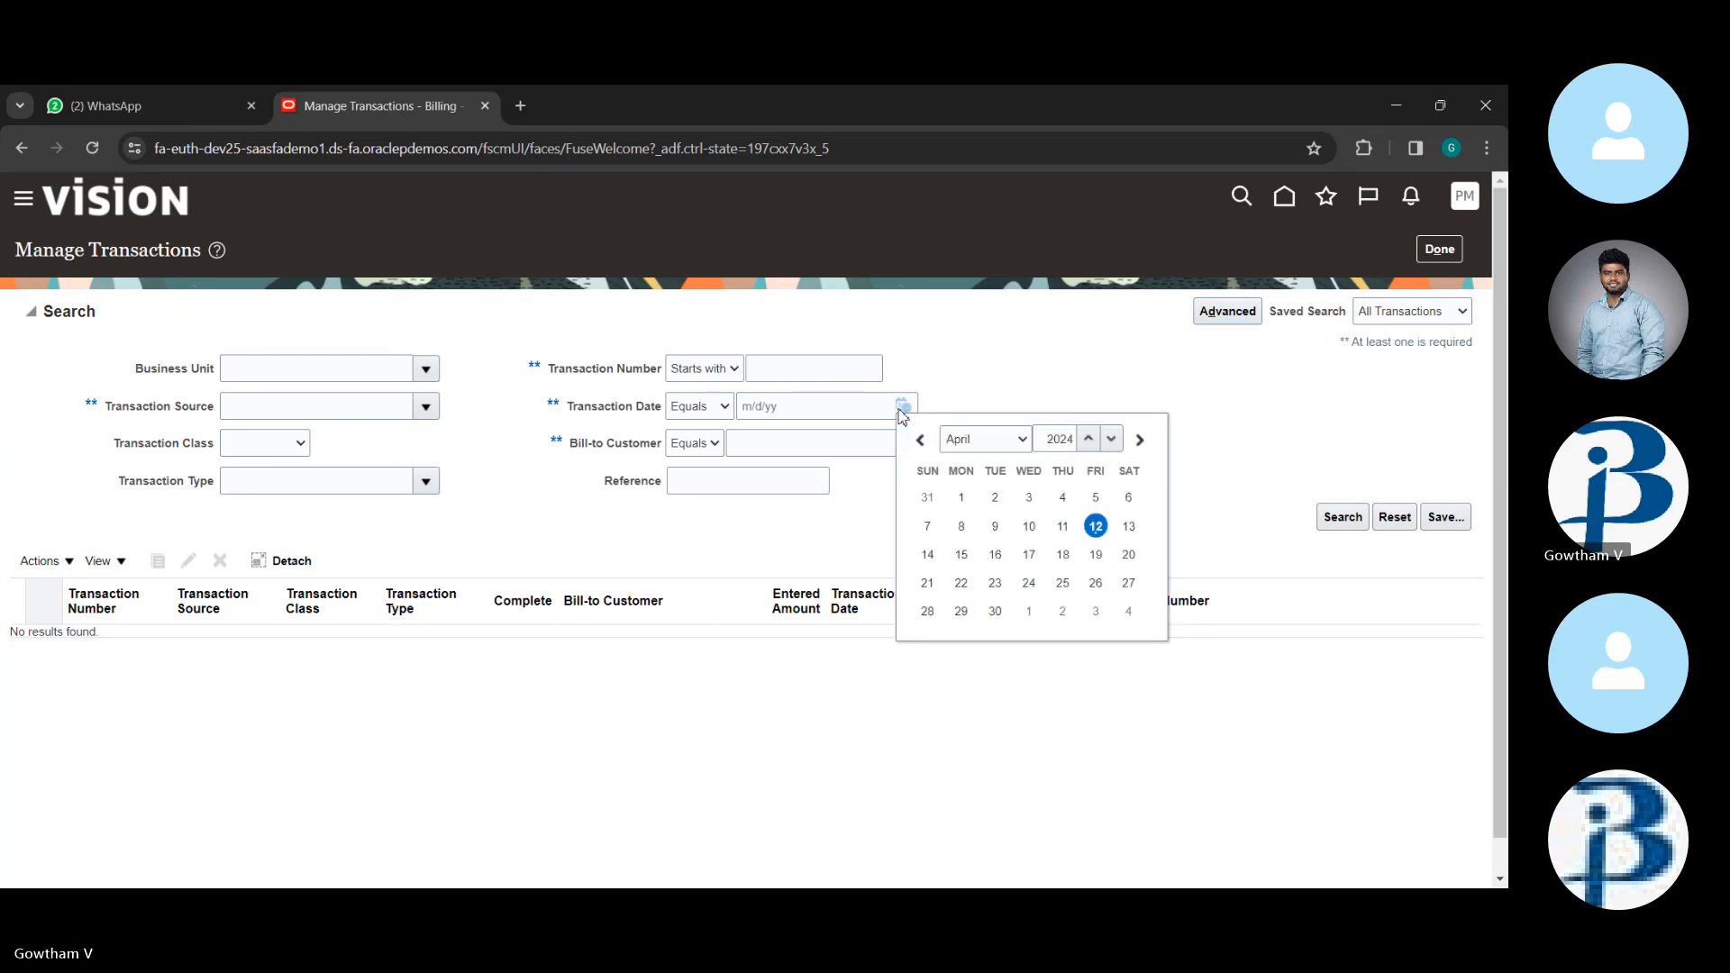
pyautogui.click(1095, 527)
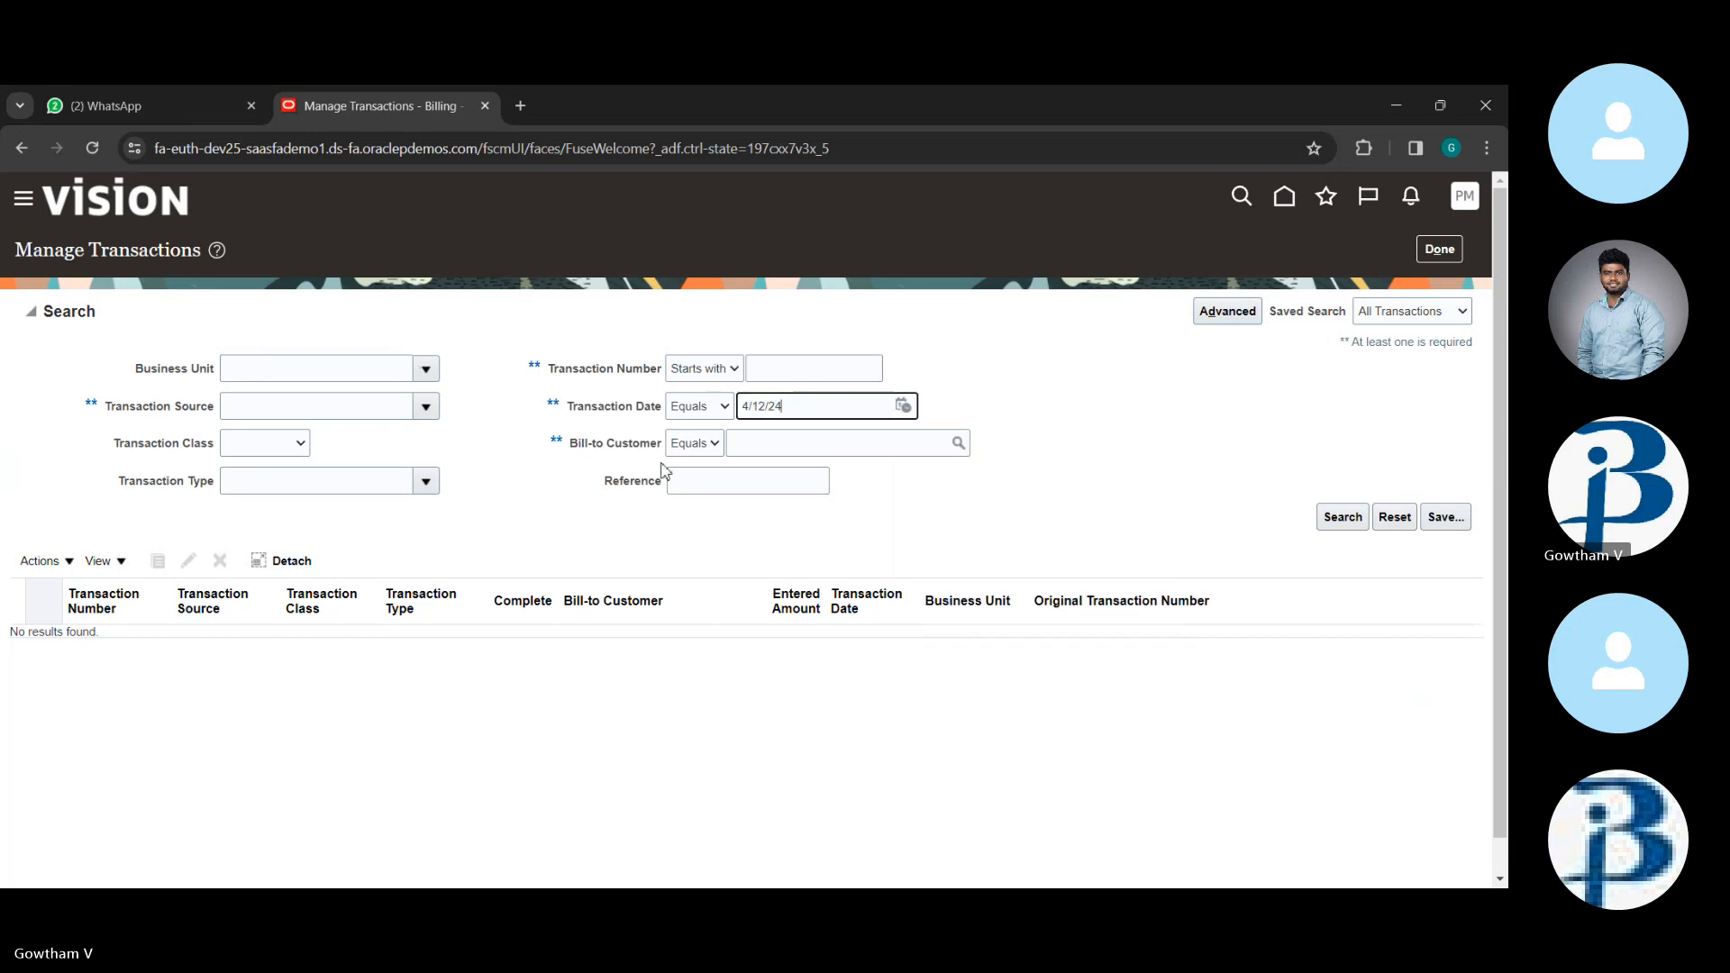
# - Look up the invoice's customer by partial name and set that customer as the bill-to customer criterion
pyautogui.click(799, 442)
pyautogui.write('adv')
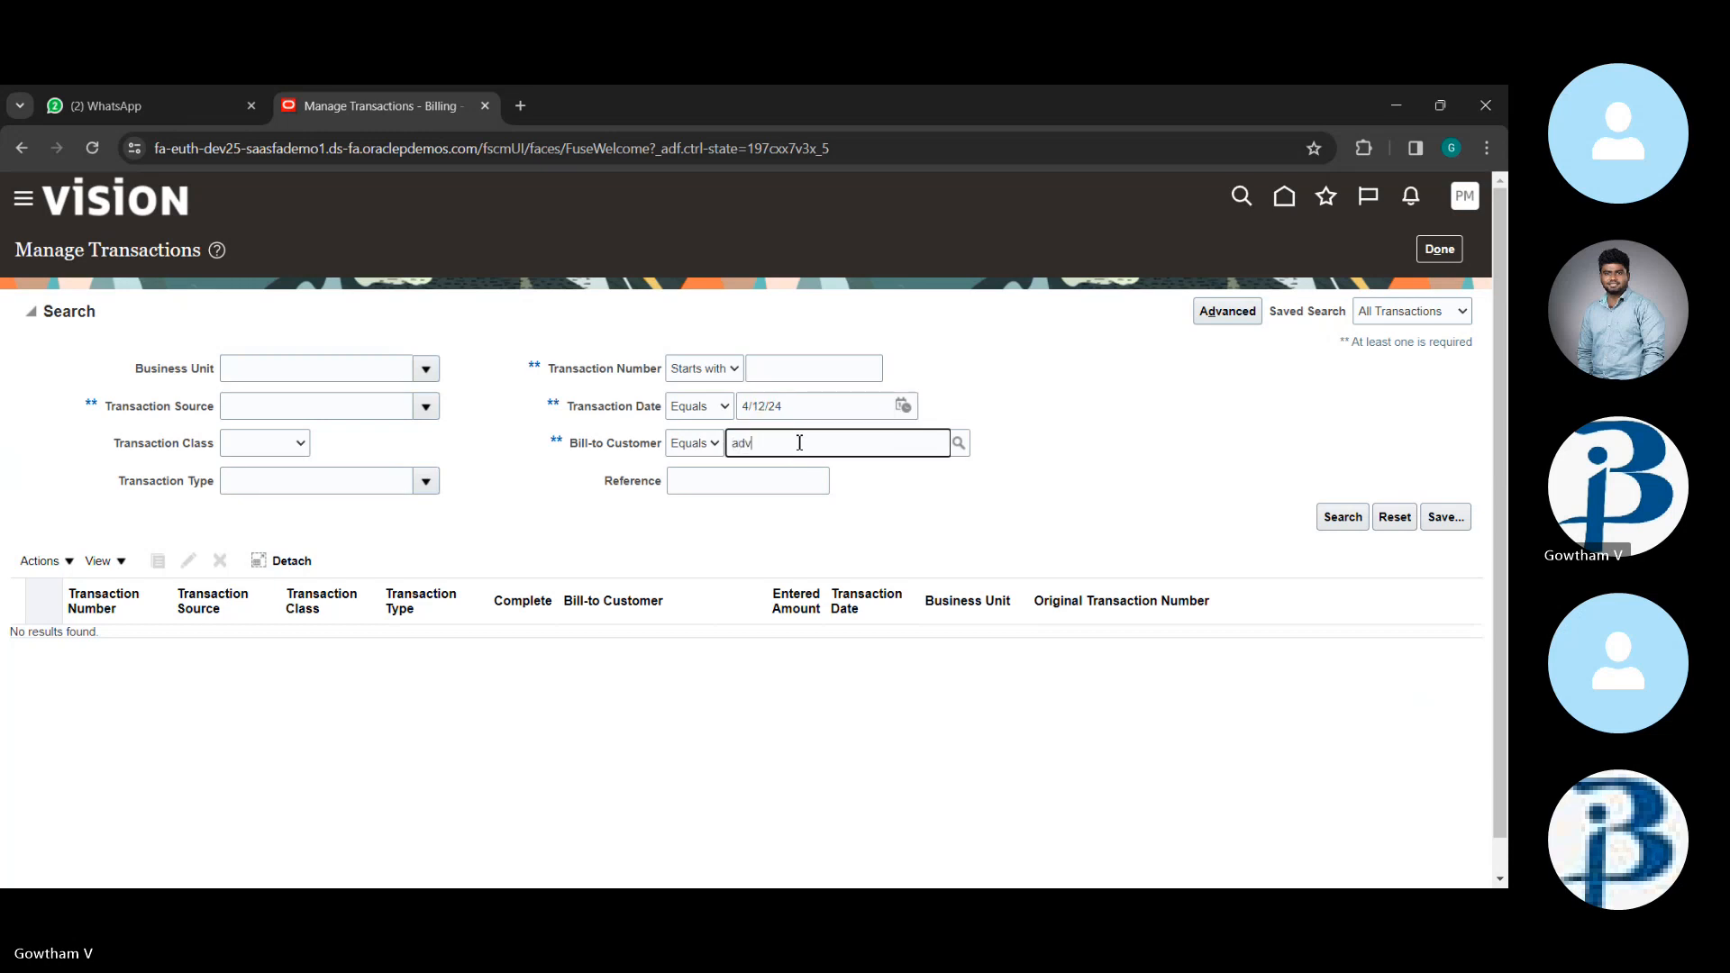
pyautogui.click(959, 455)
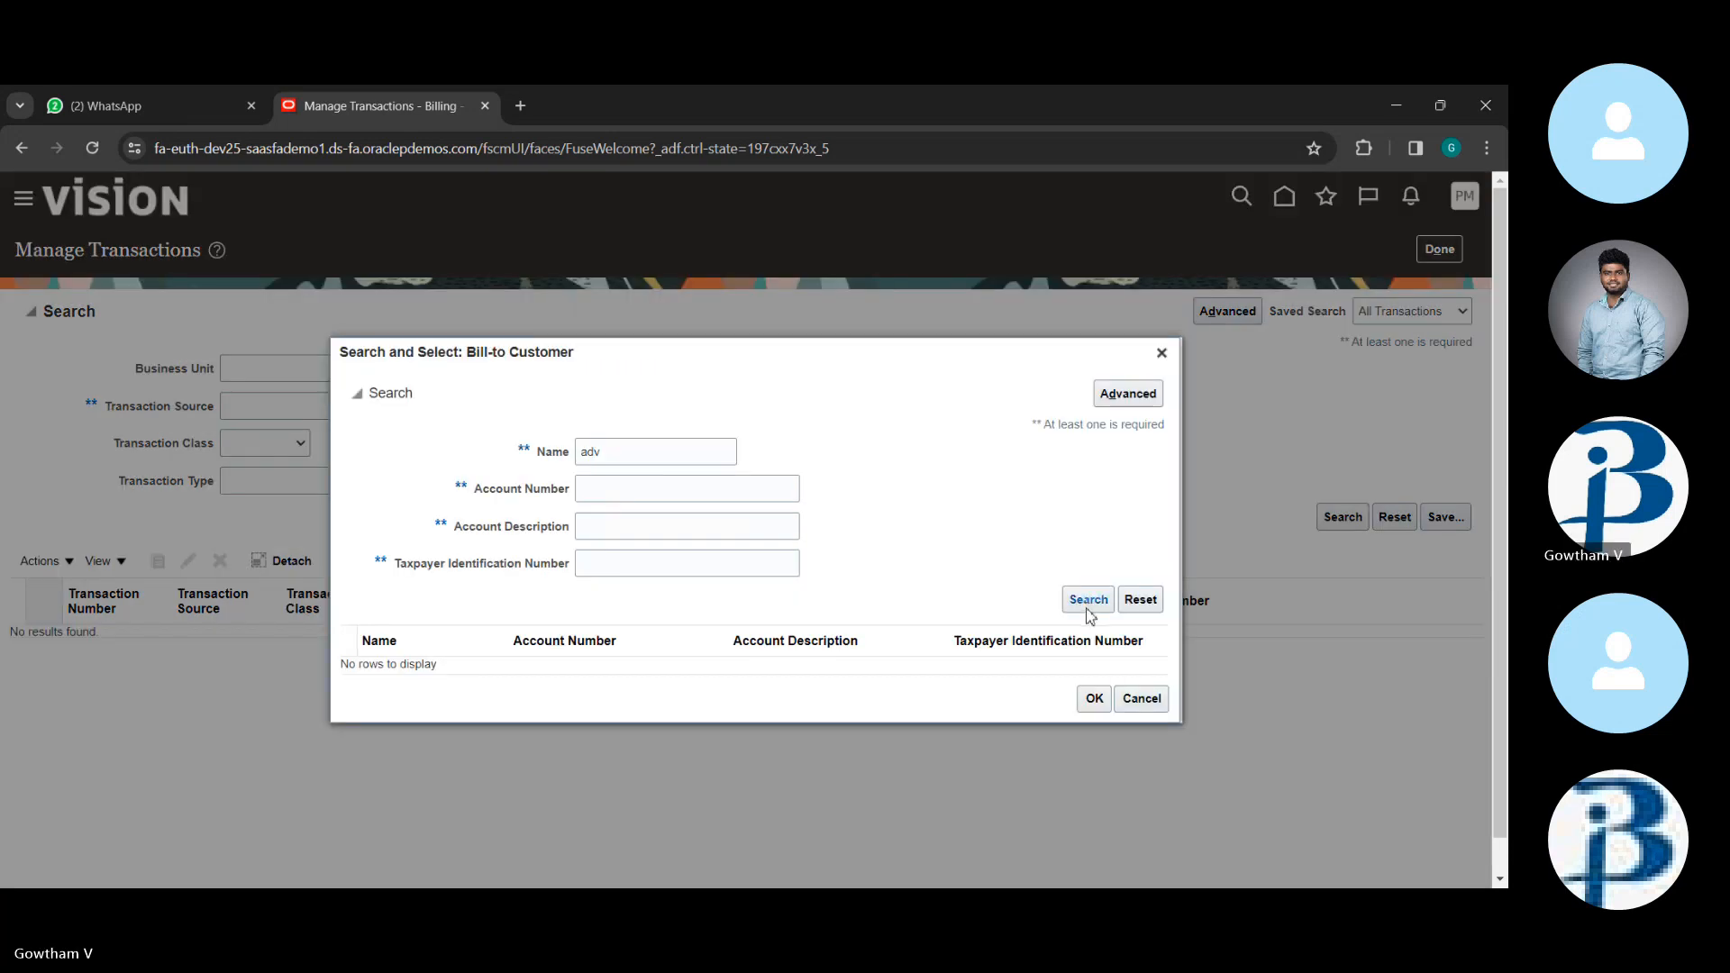
pyautogui.click(1087, 605)
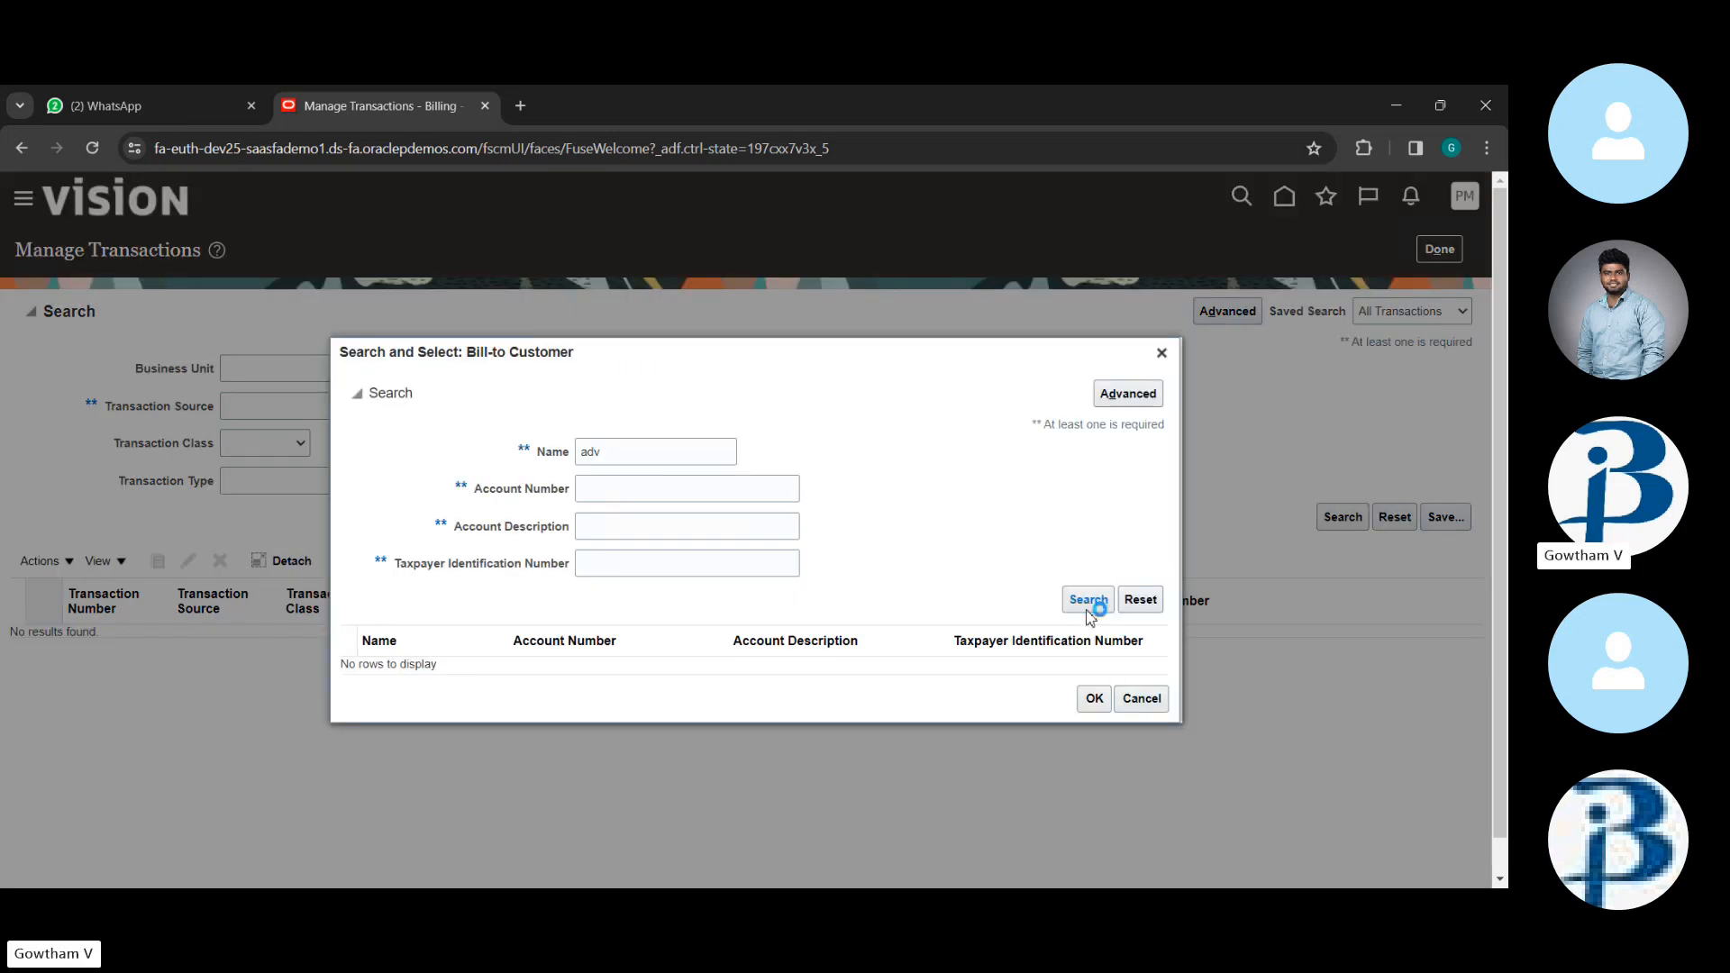
pyautogui.click(615, 664)
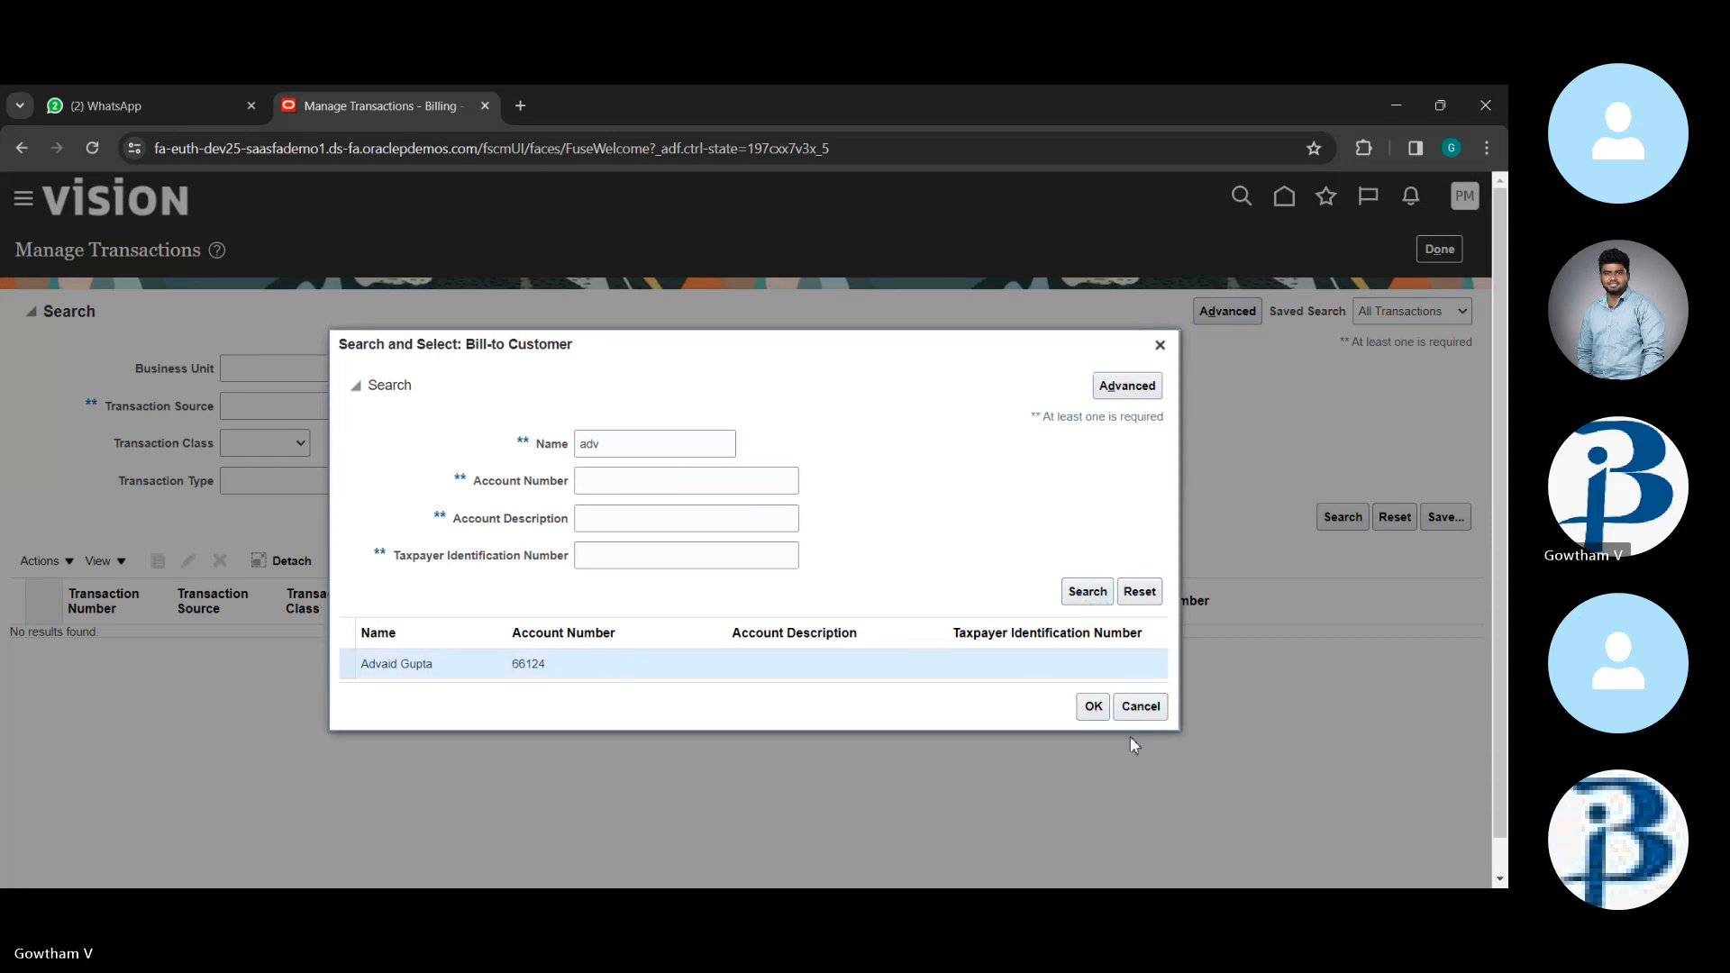
pyautogui.click(1095, 712)
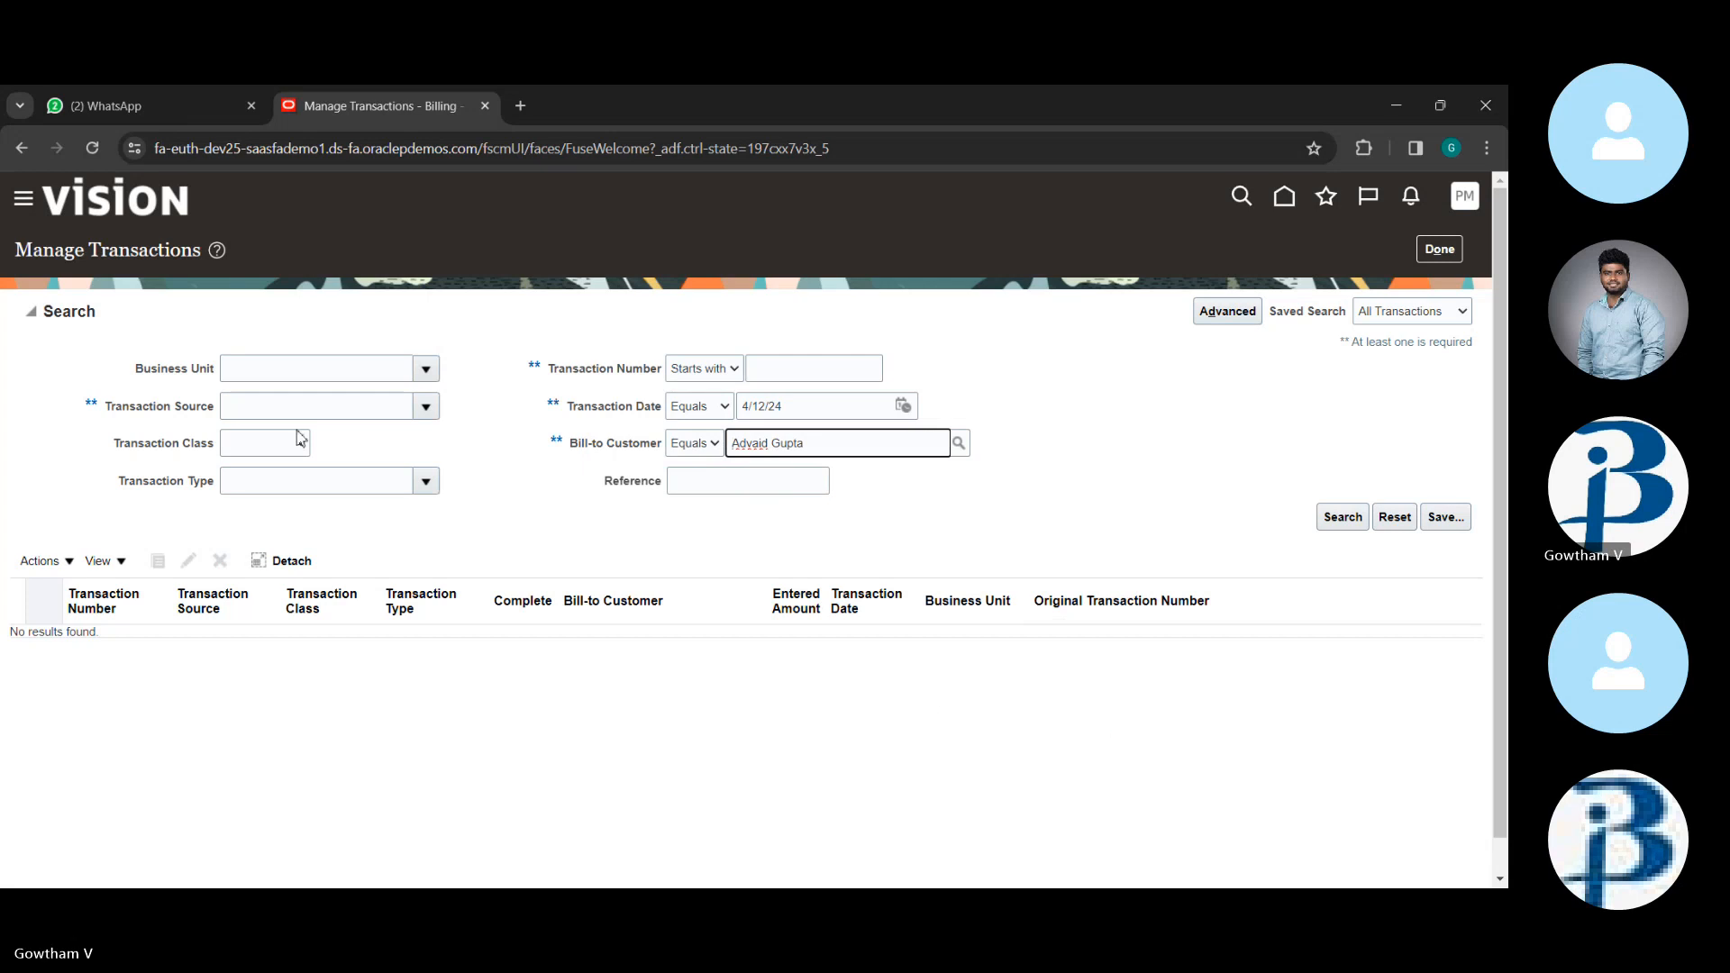
# - Set the business unit criterion to US1 Business Unit and run the transaction search
pyautogui.click(383, 366)
pyautogui.write('bu')
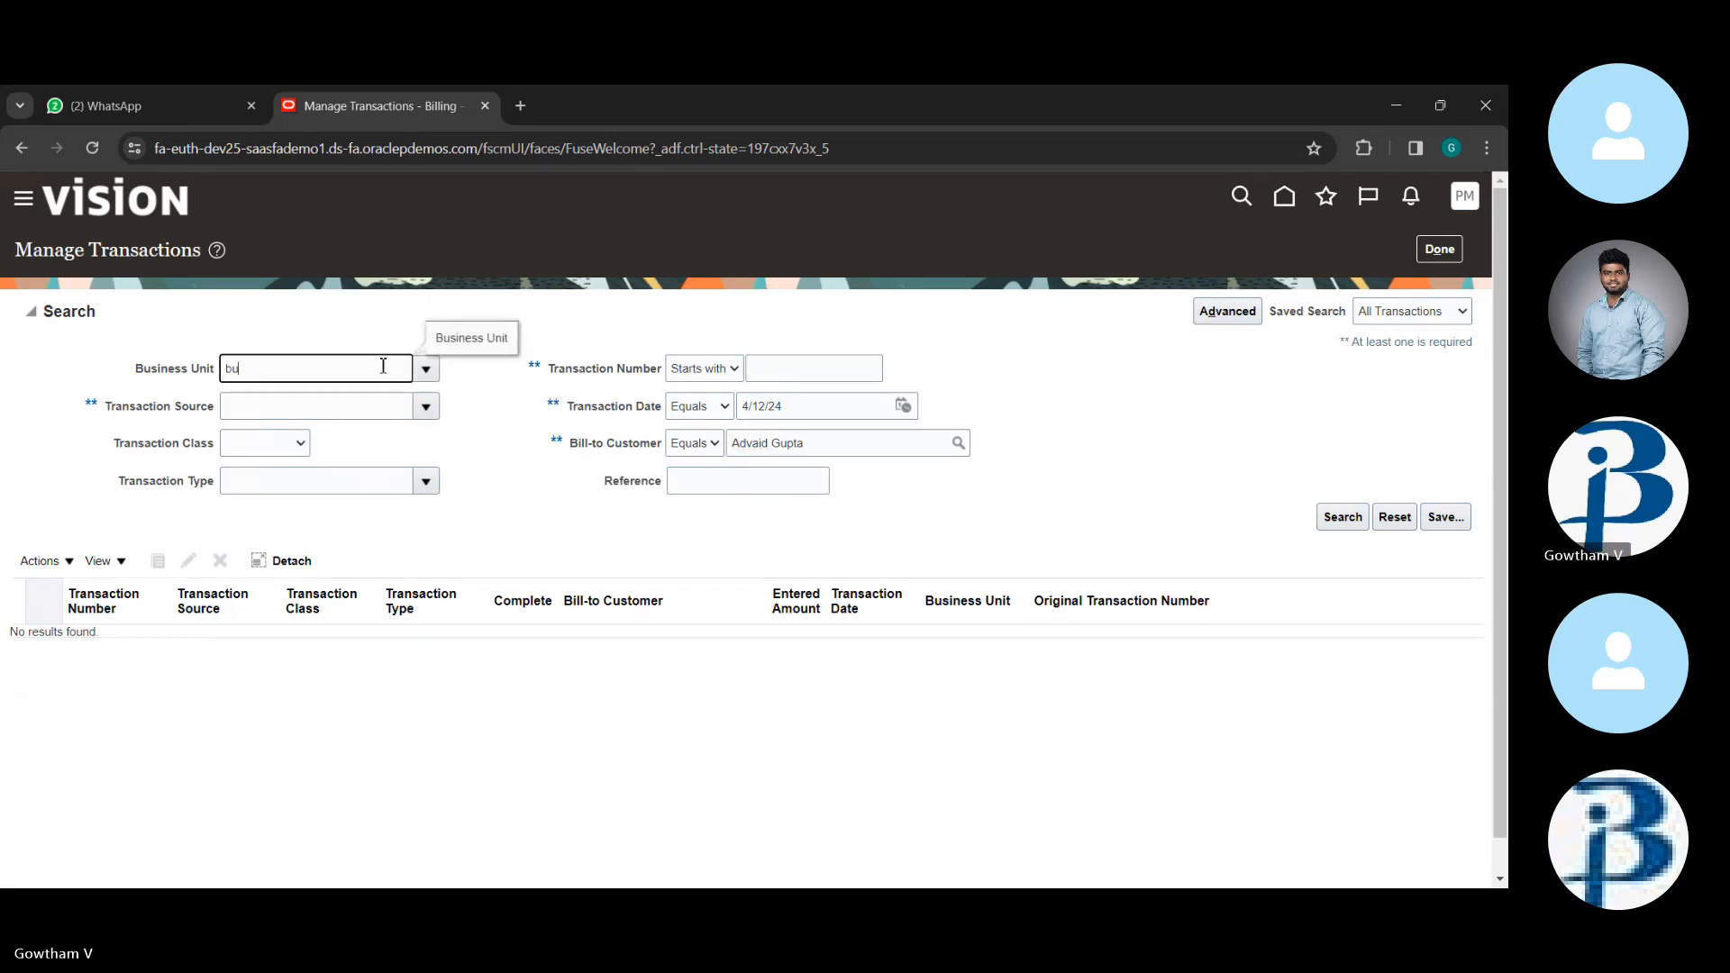
pyautogui.press('BackSpace')
pyautogui.press('BackSpace')
pyautogui.write('US1 business unit')
pyautogui.click(1343, 518)
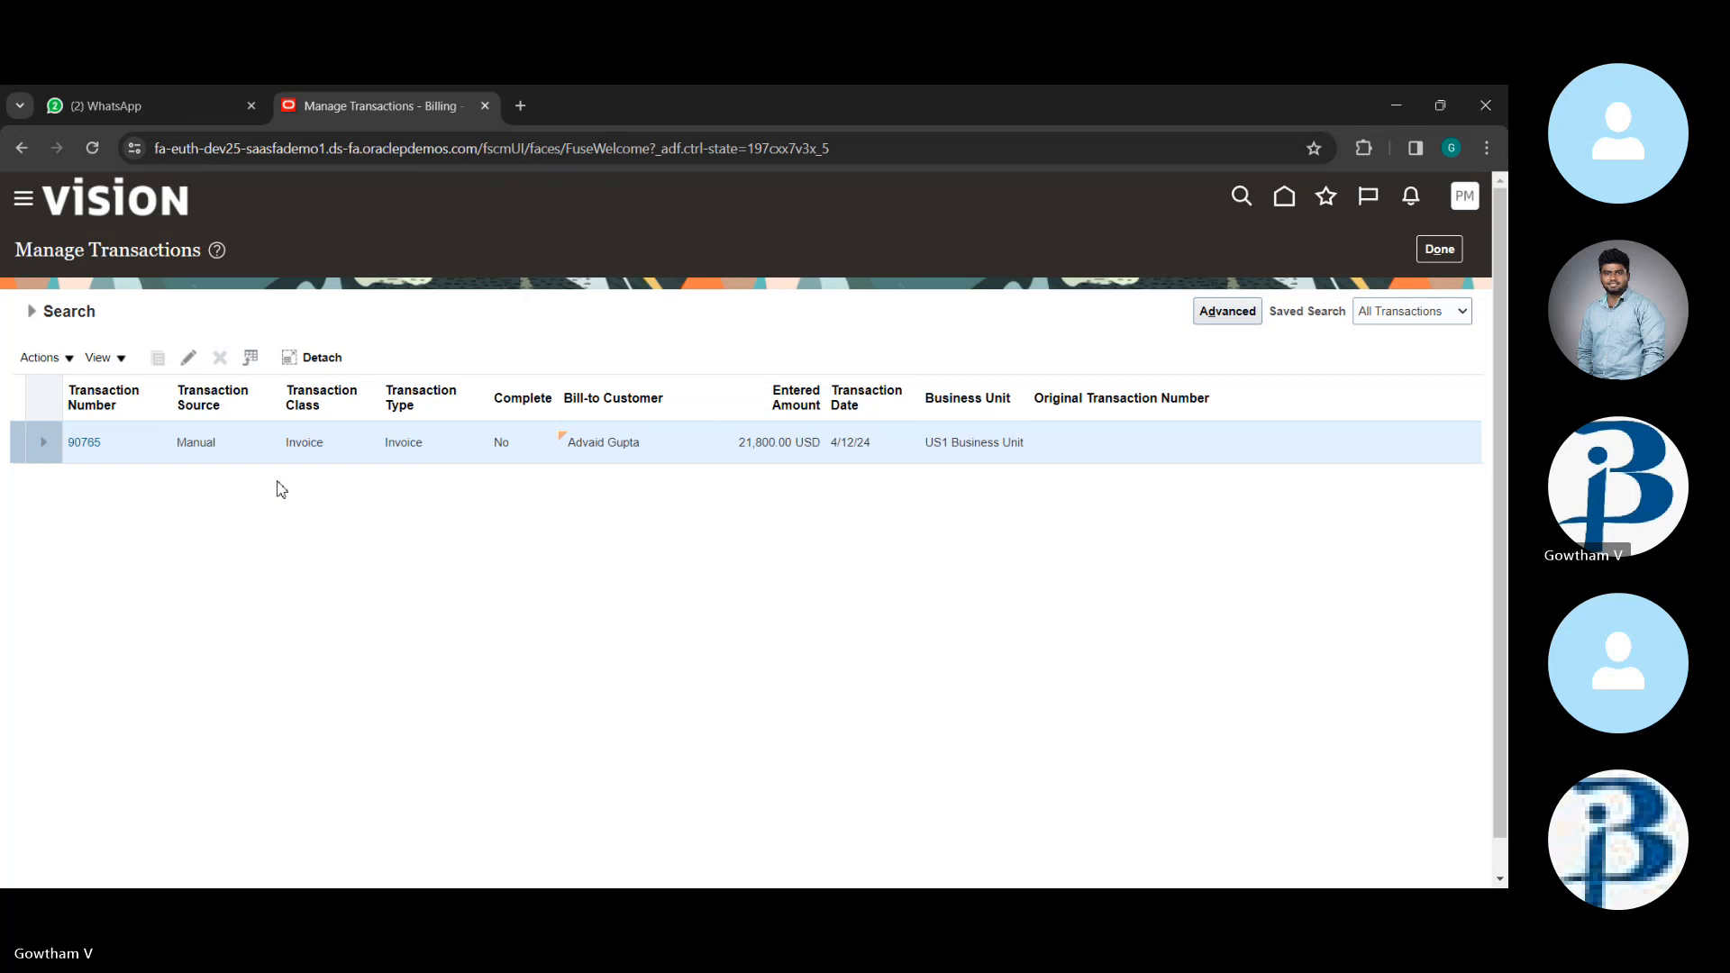
# - Open the found invoice's distributions for review, save and close them, and return to the search results
pyautogui.click(95, 442)
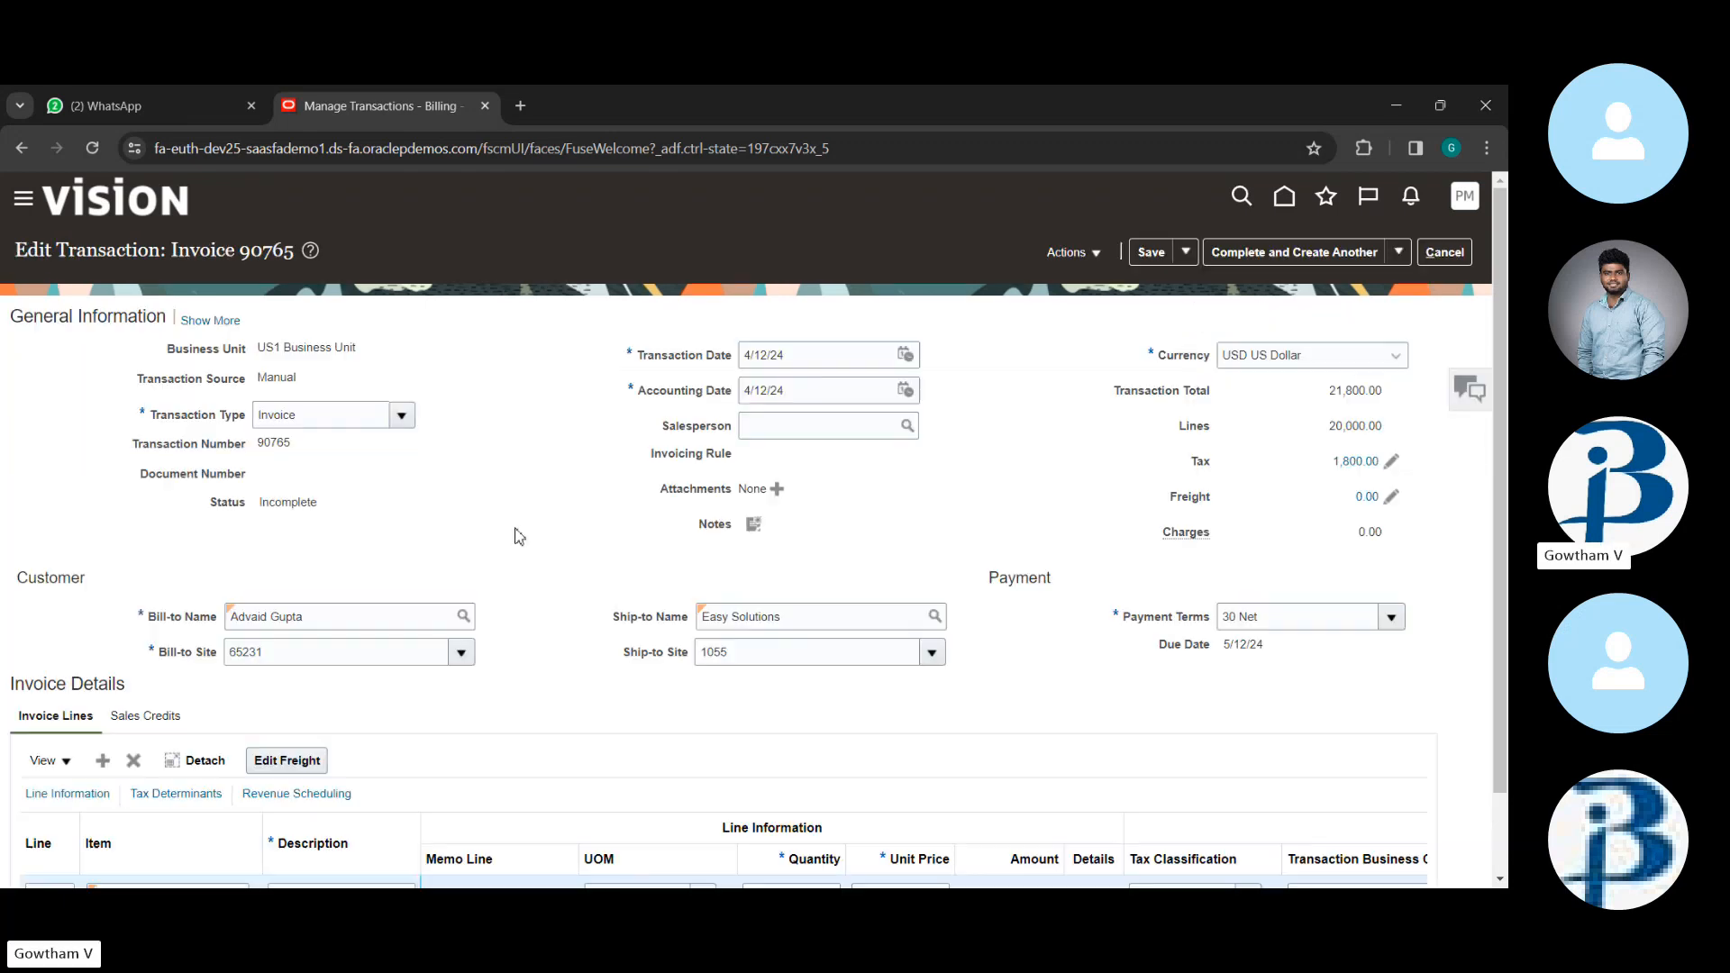
pyautogui.click(1090, 247)
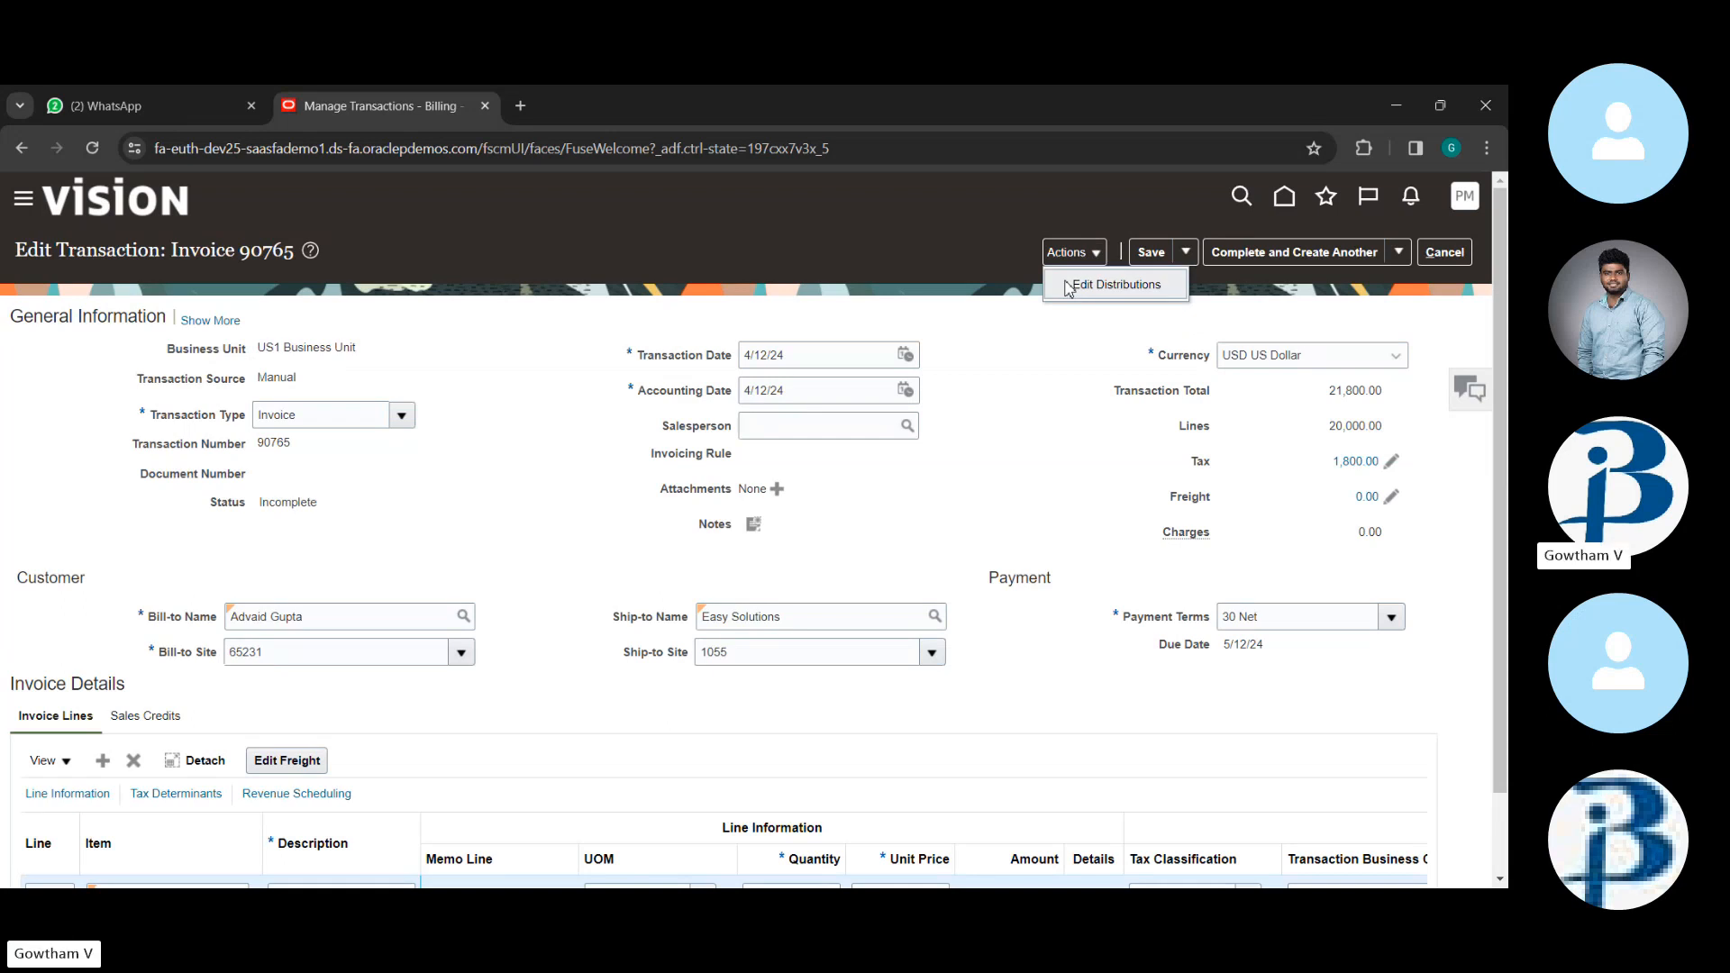
pyautogui.click(1089, 344)
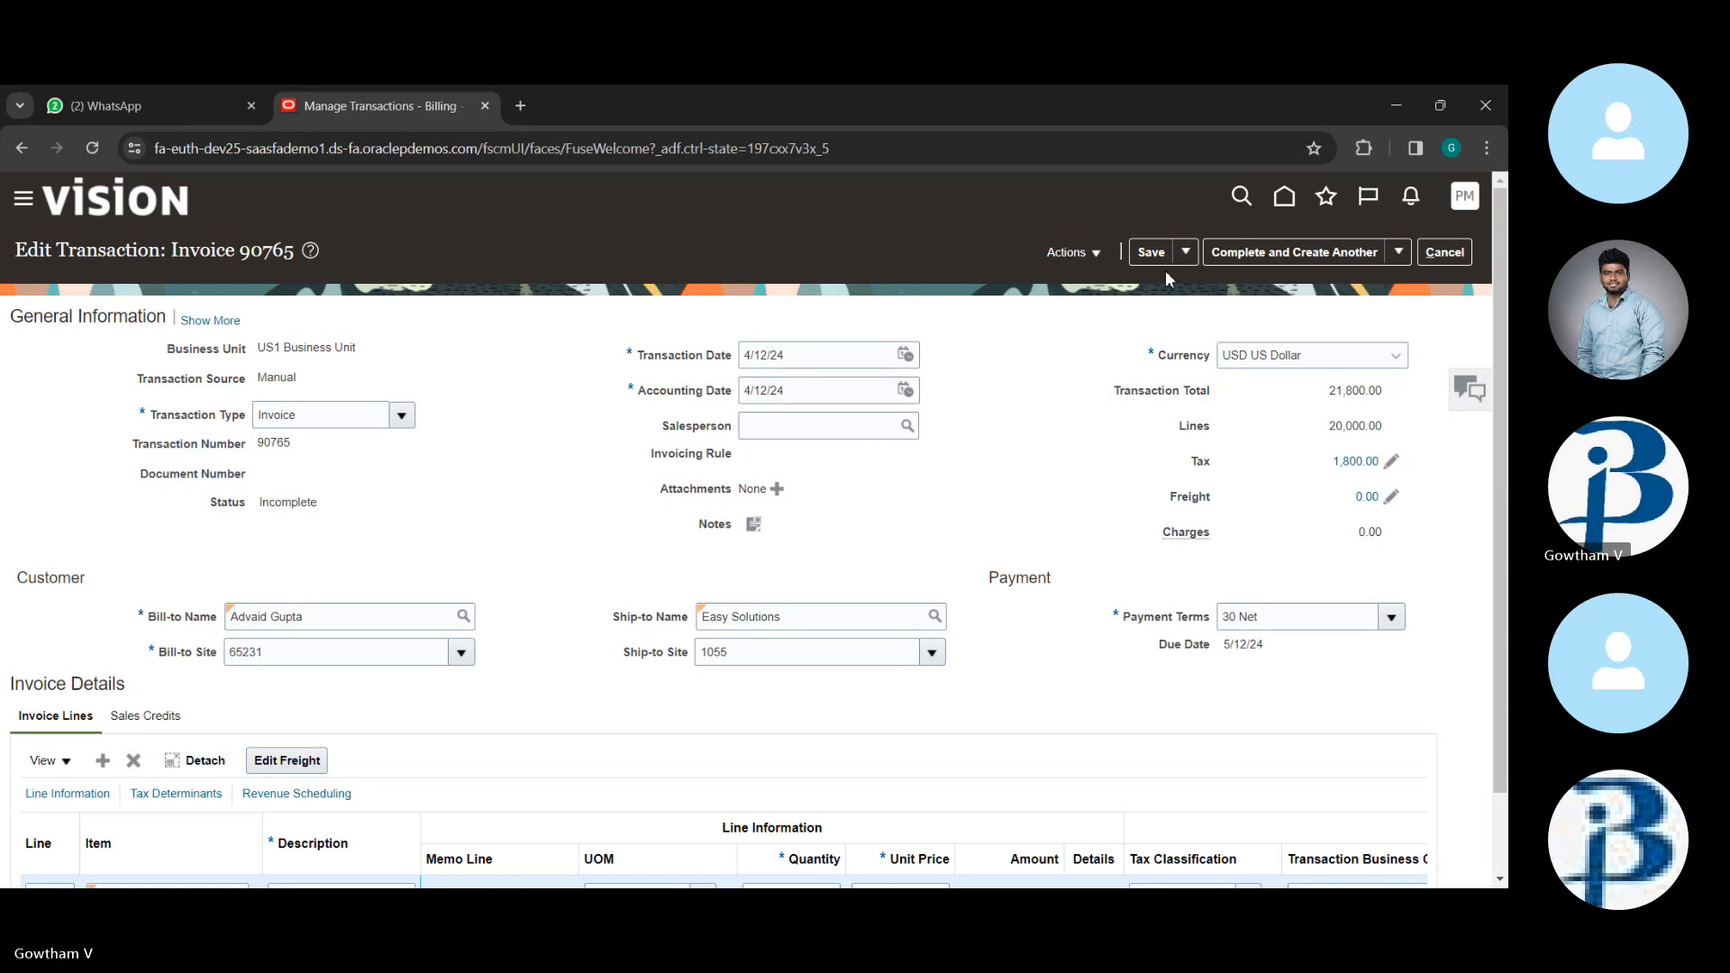
pyautogui.click(1097, 255)
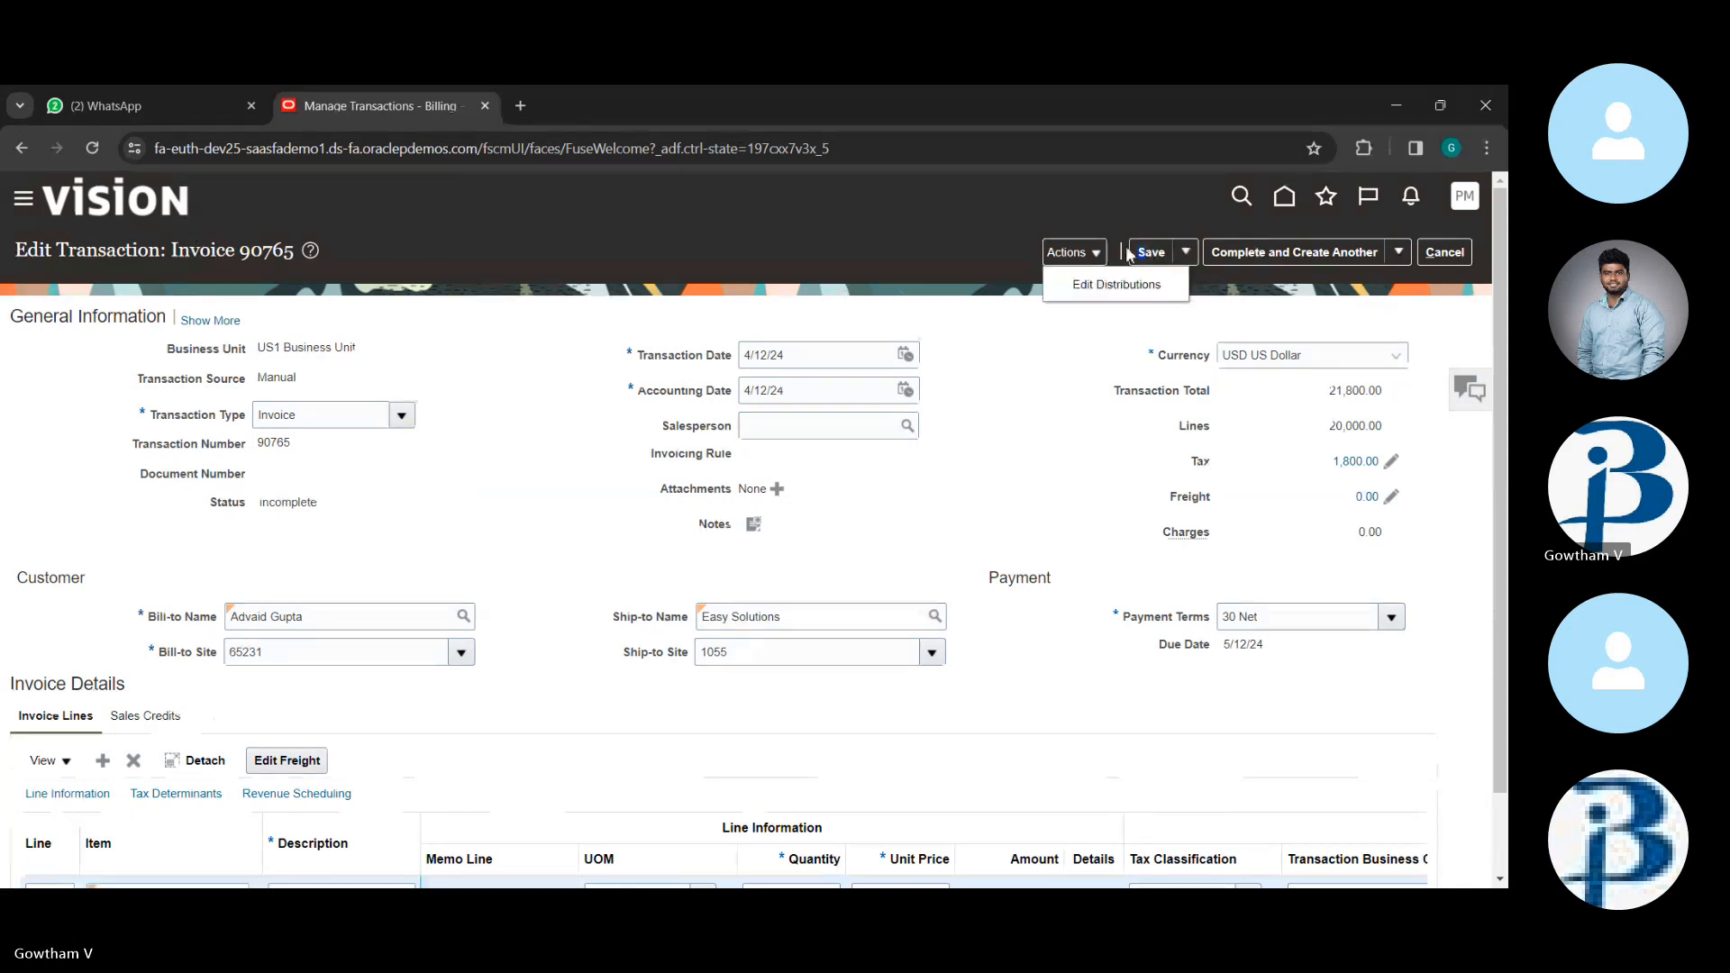
pyautogui.click(1121, 286)
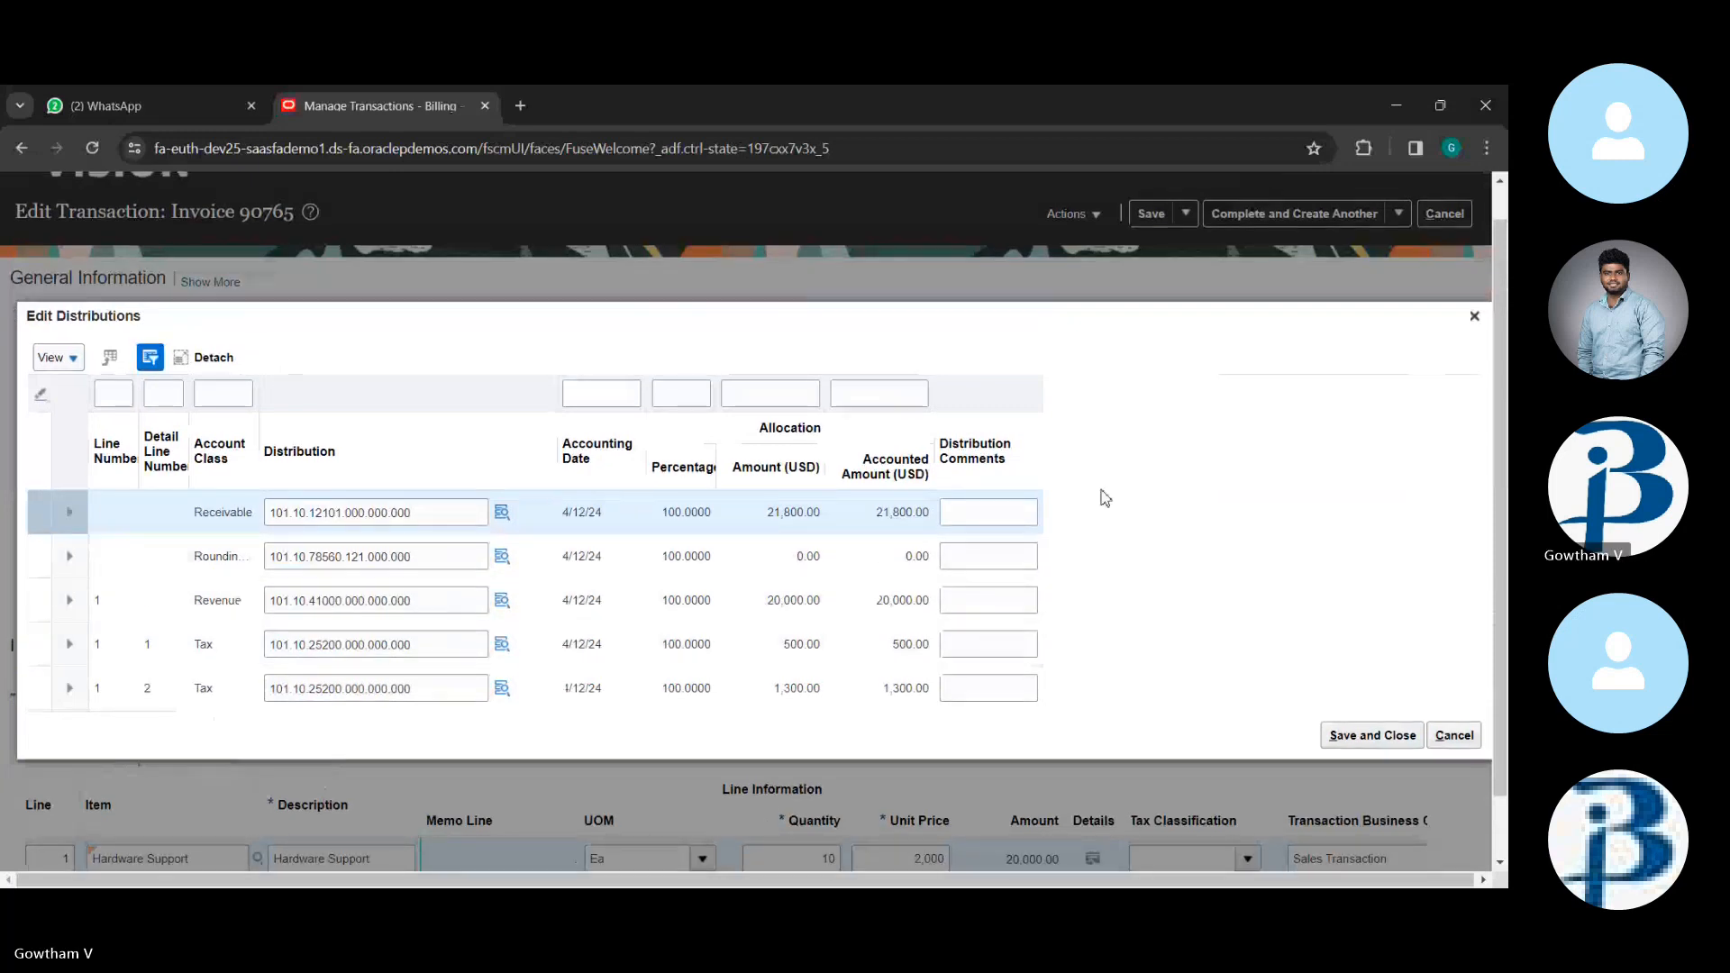
pyautogui.click(1409, 740)
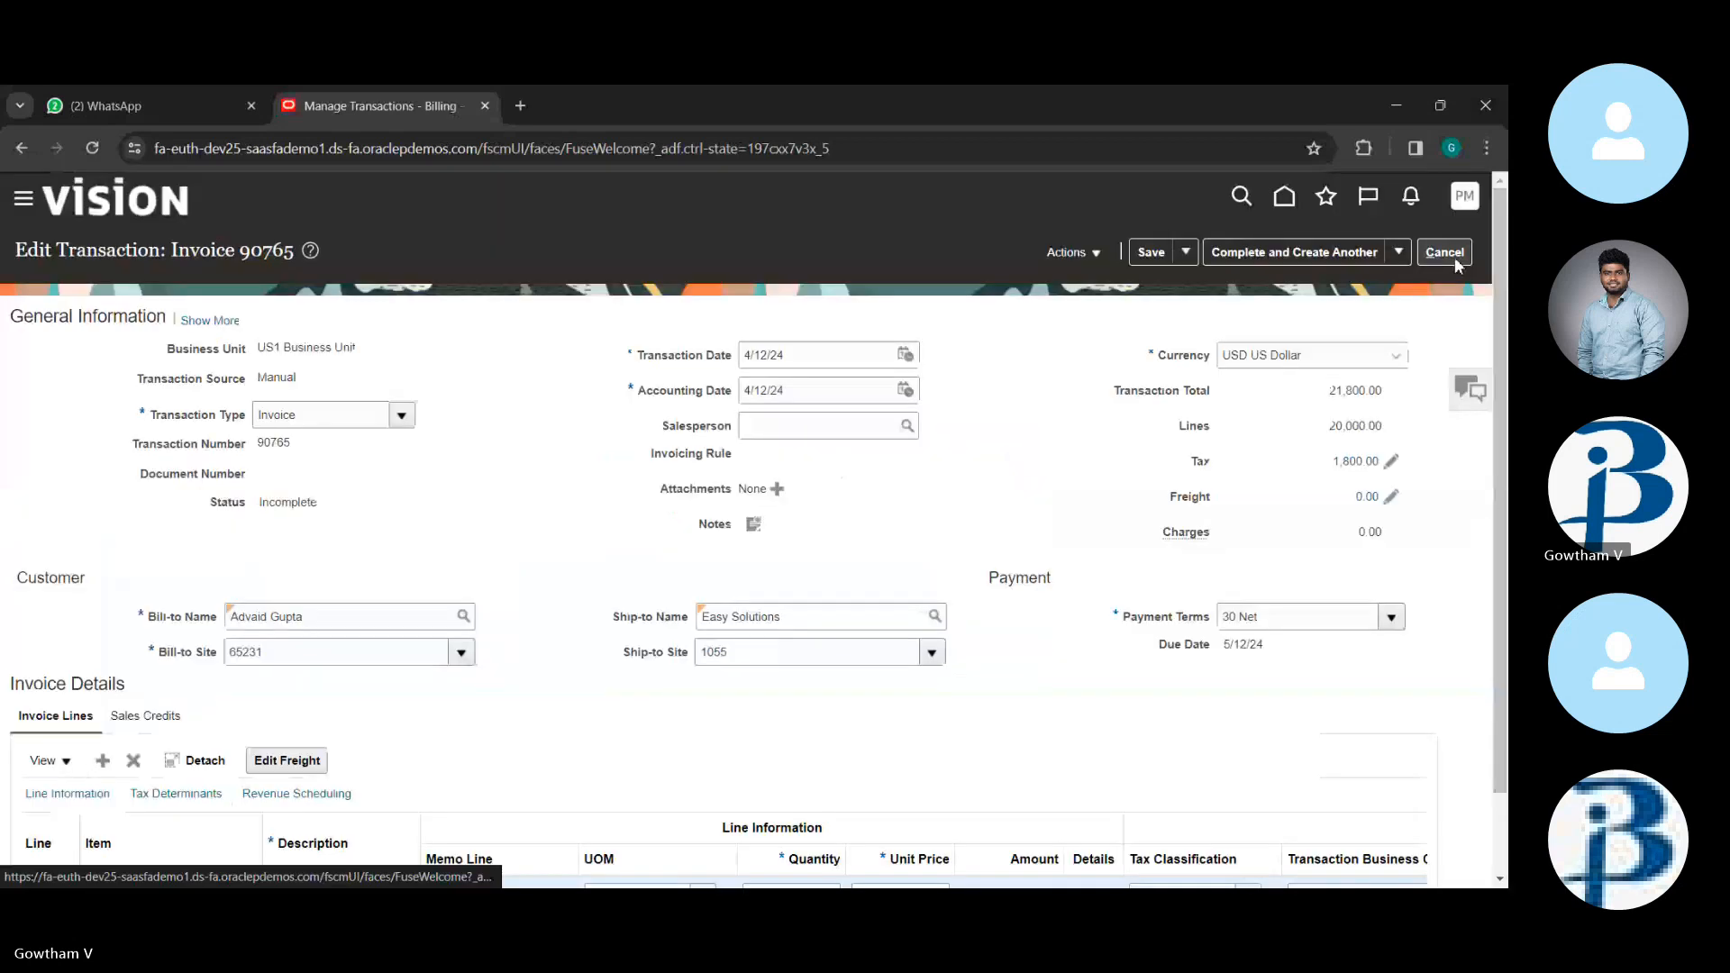
pyautogui.click(1445, 252)
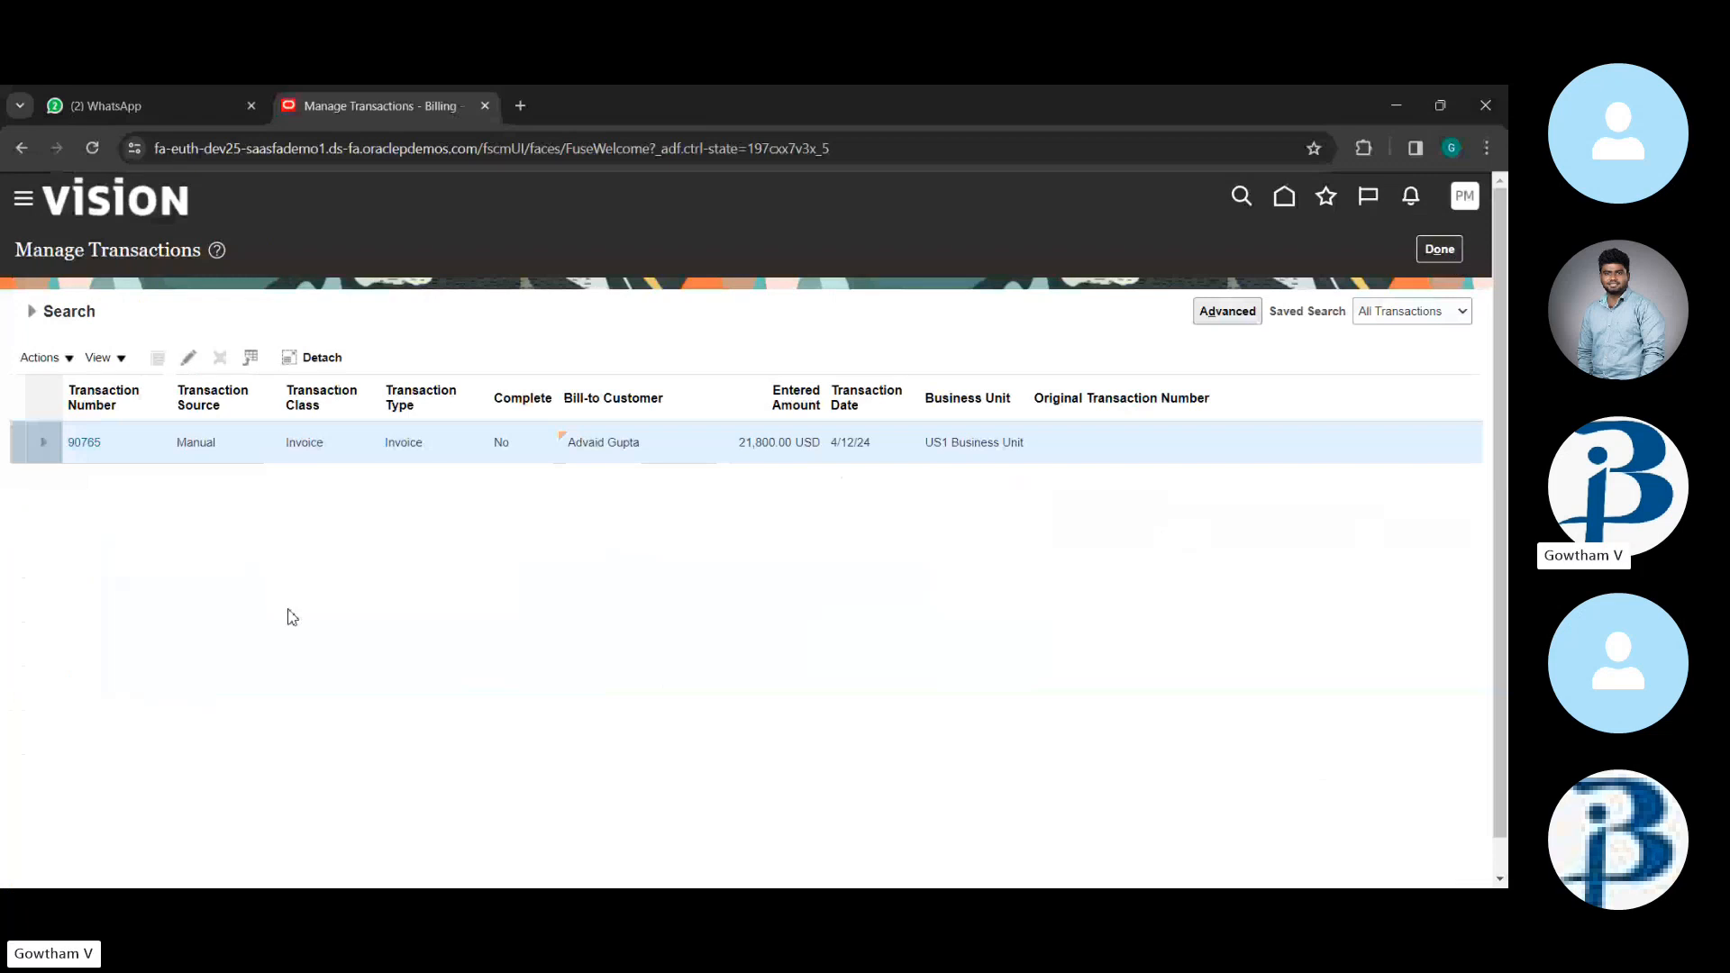
# - Reopen the invoice for editing and examine its line details and available tax classifications
pyautogui.click(188, 363)
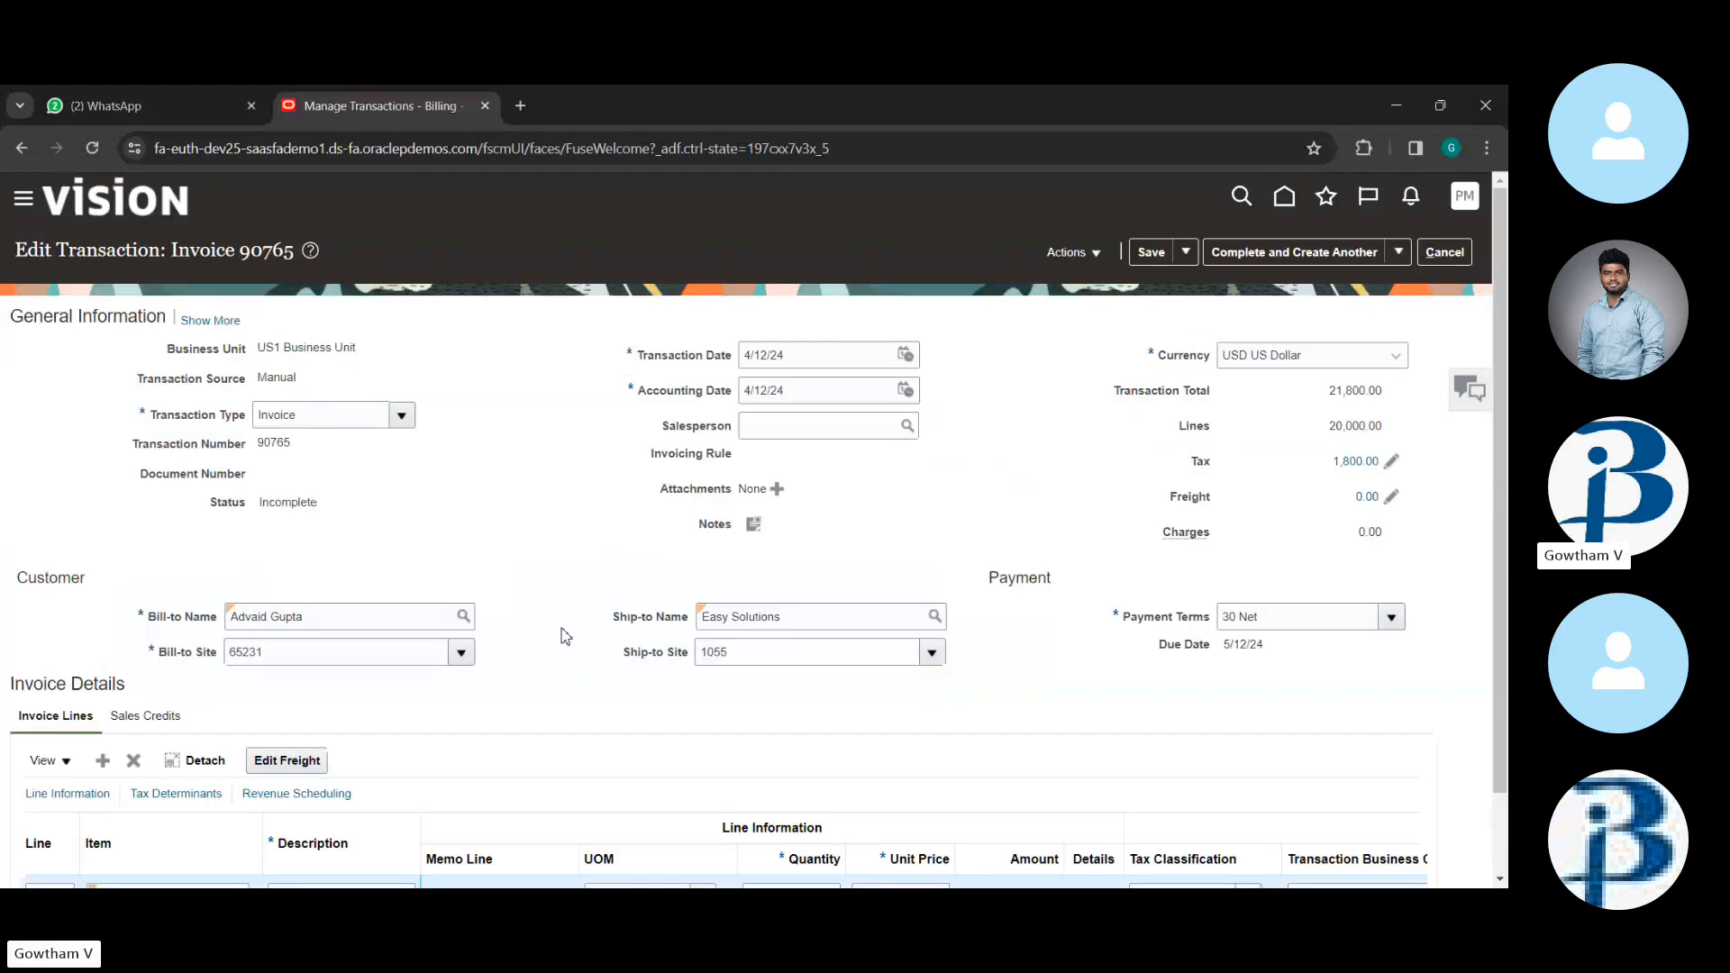
pyautogui.scroll(-1, 565, 636)
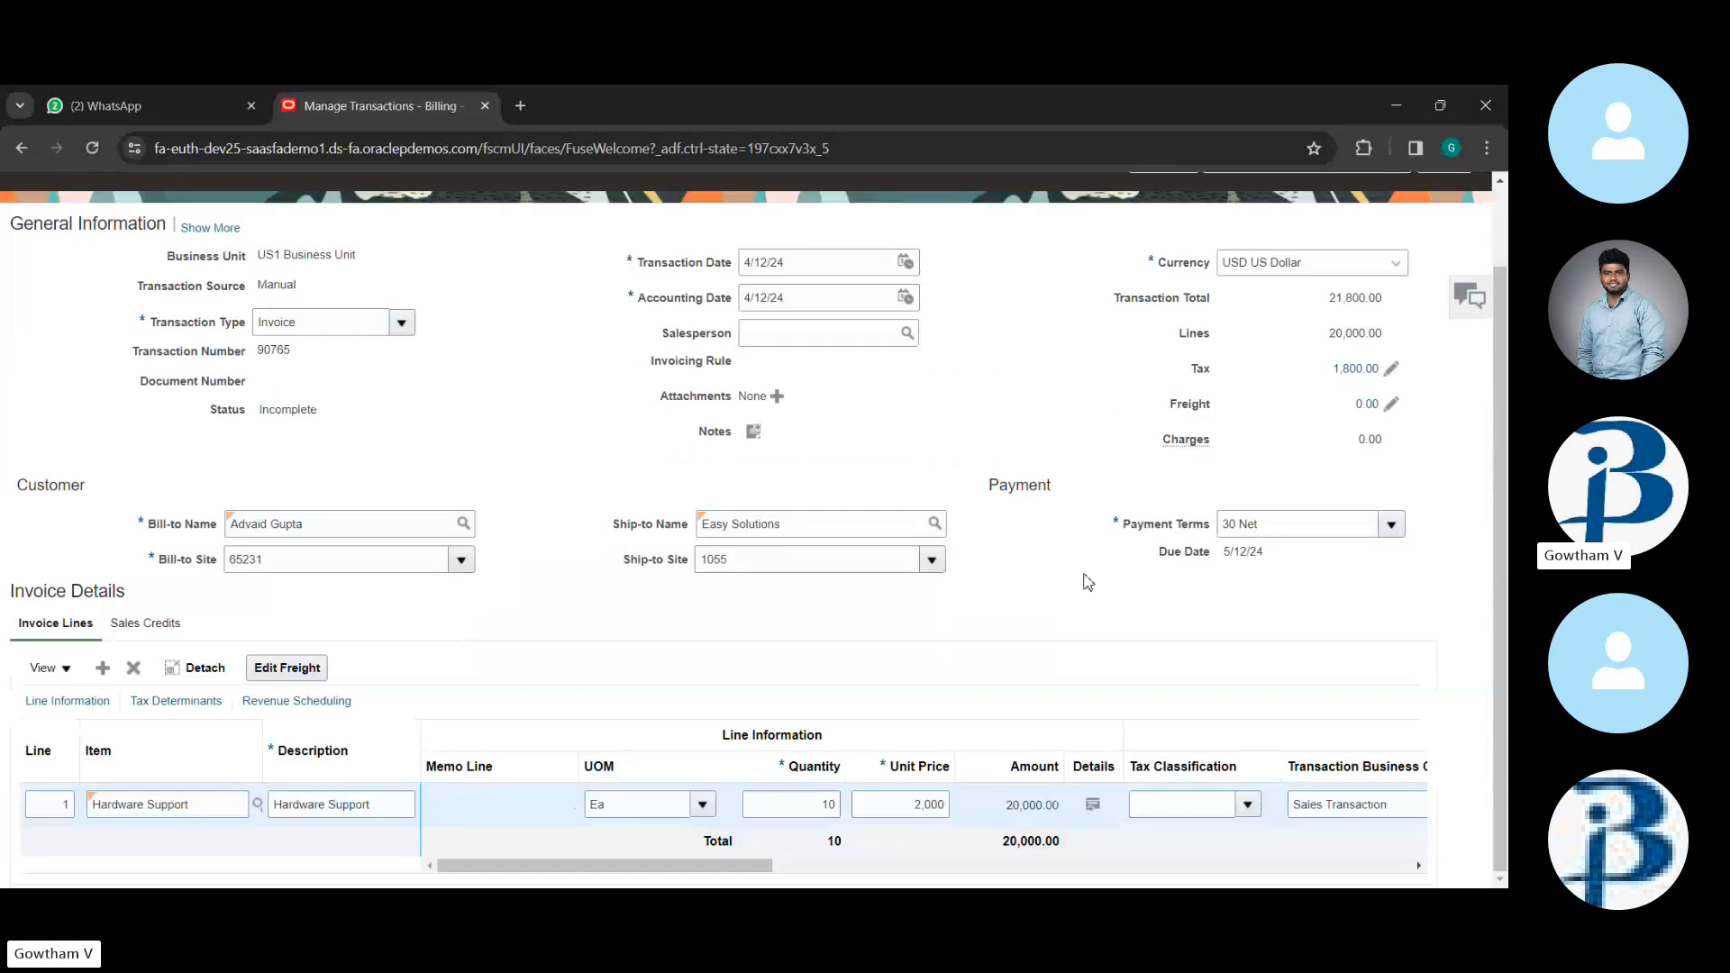
pyautogui.scroll(1, 1126, 514)
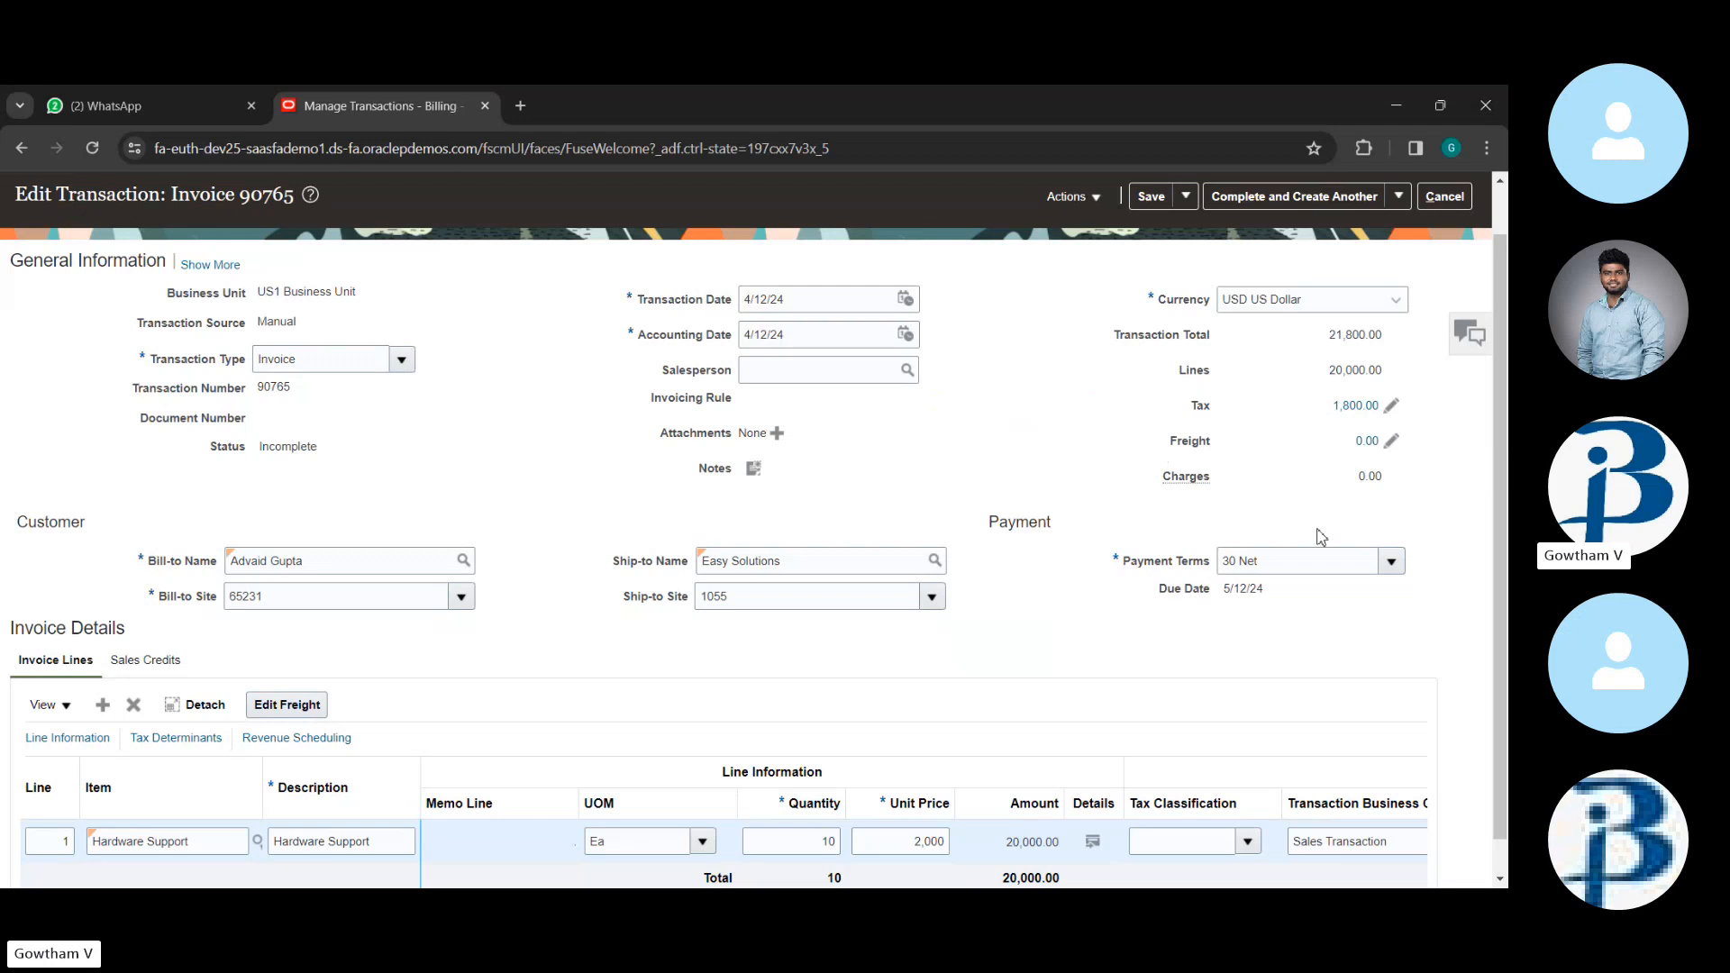
pyautogui.scroll(-1, 1278, 507)
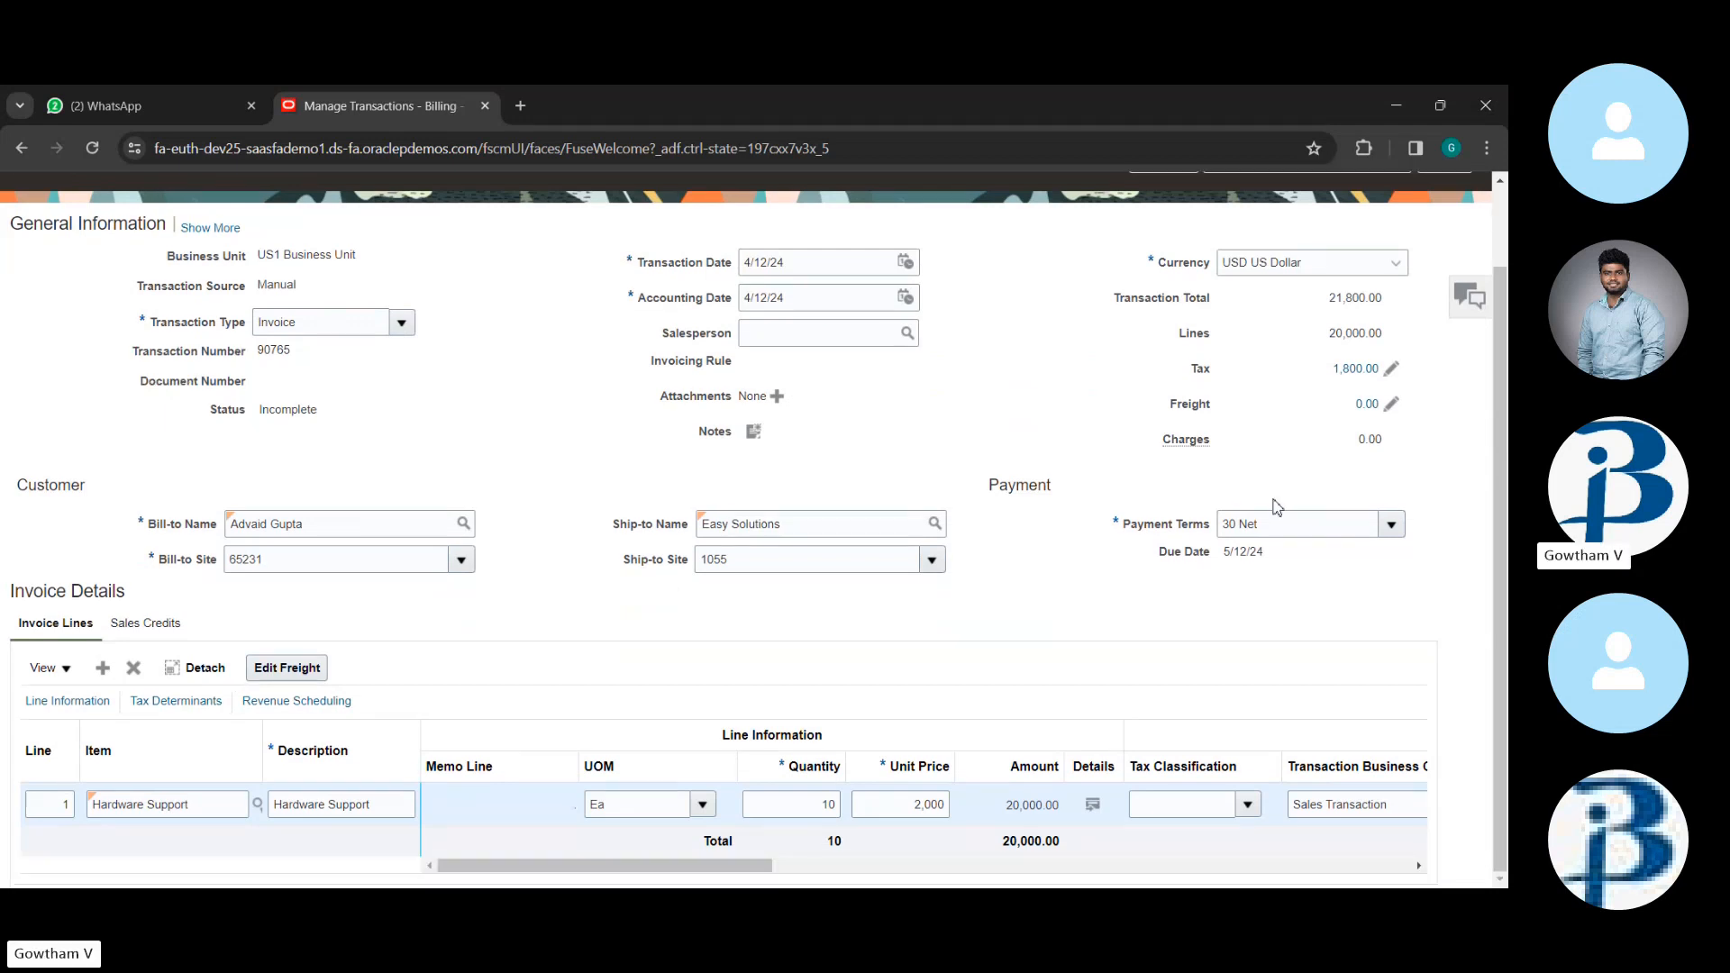
pyautogui.click(1260, 818)
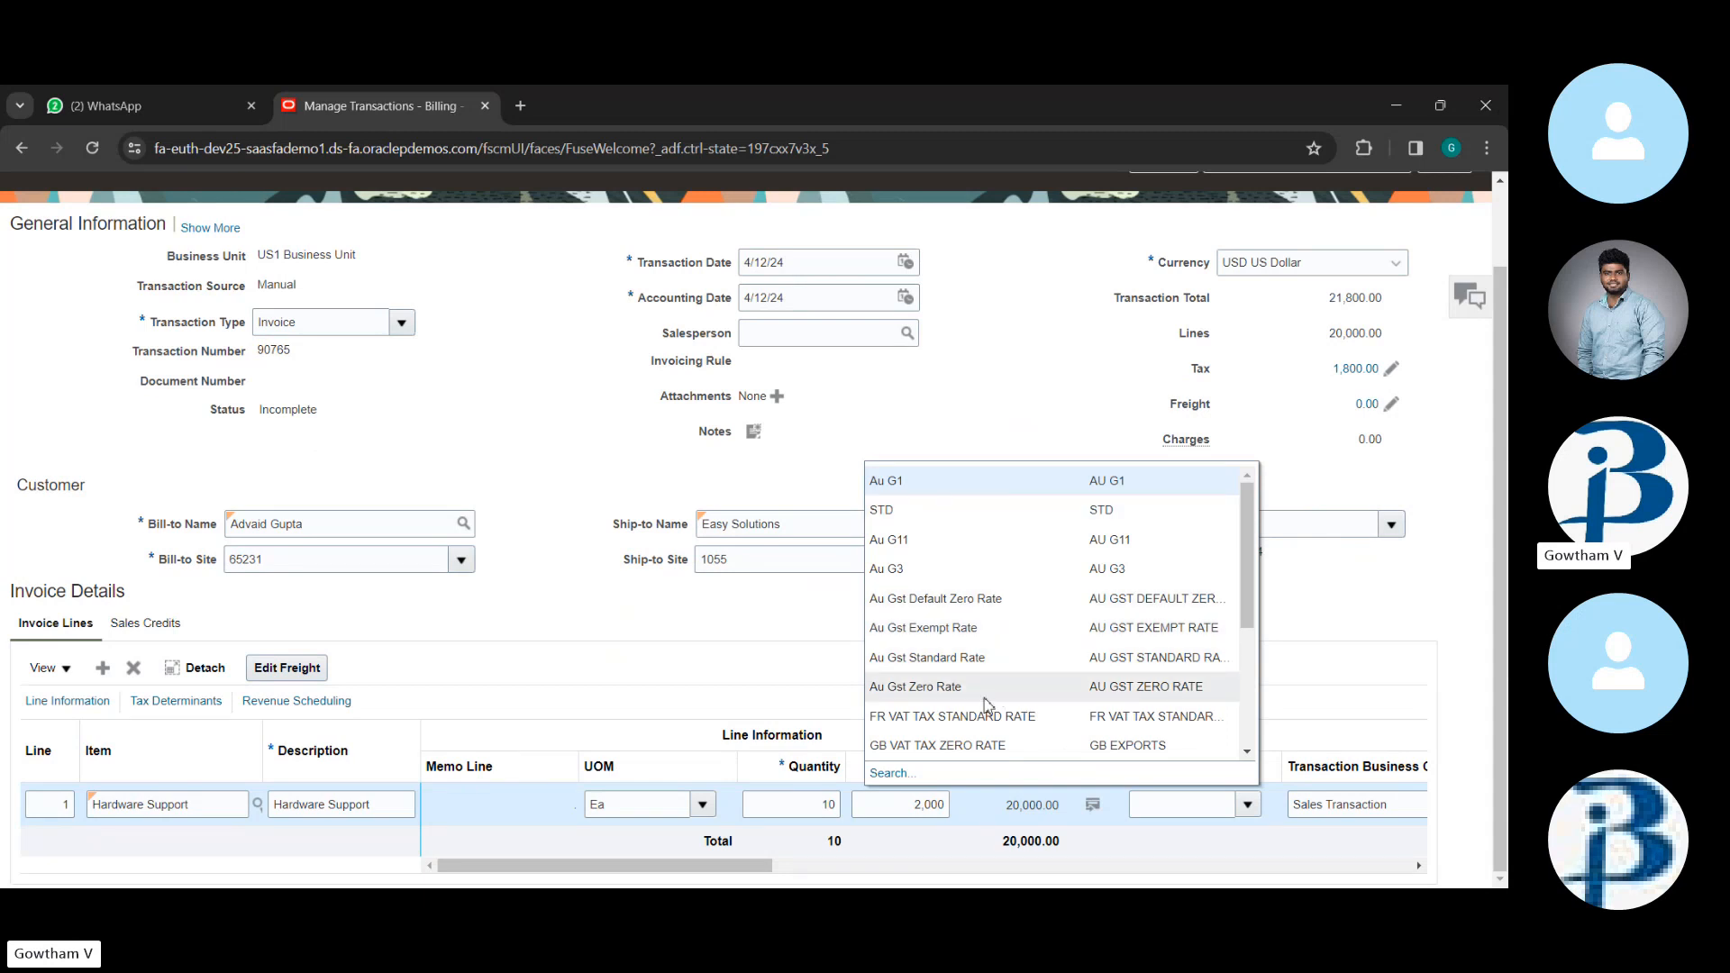
pyautogui.click(948, 379)
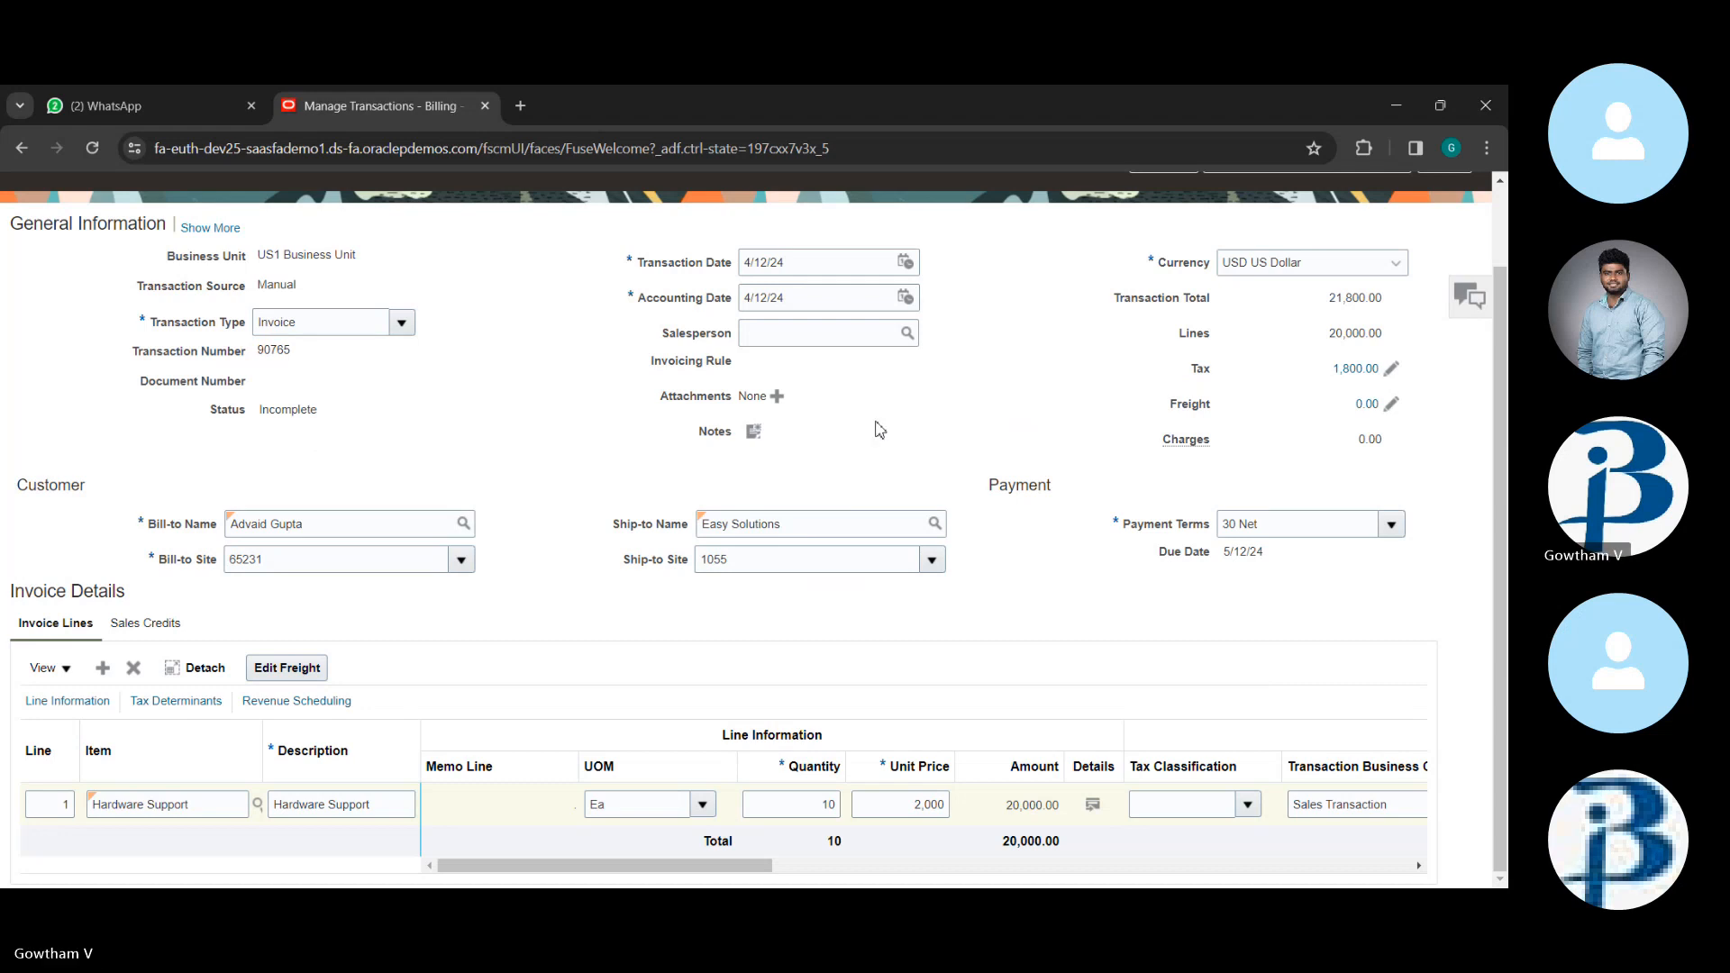
pyautogui.scroll(1, 880, 430)
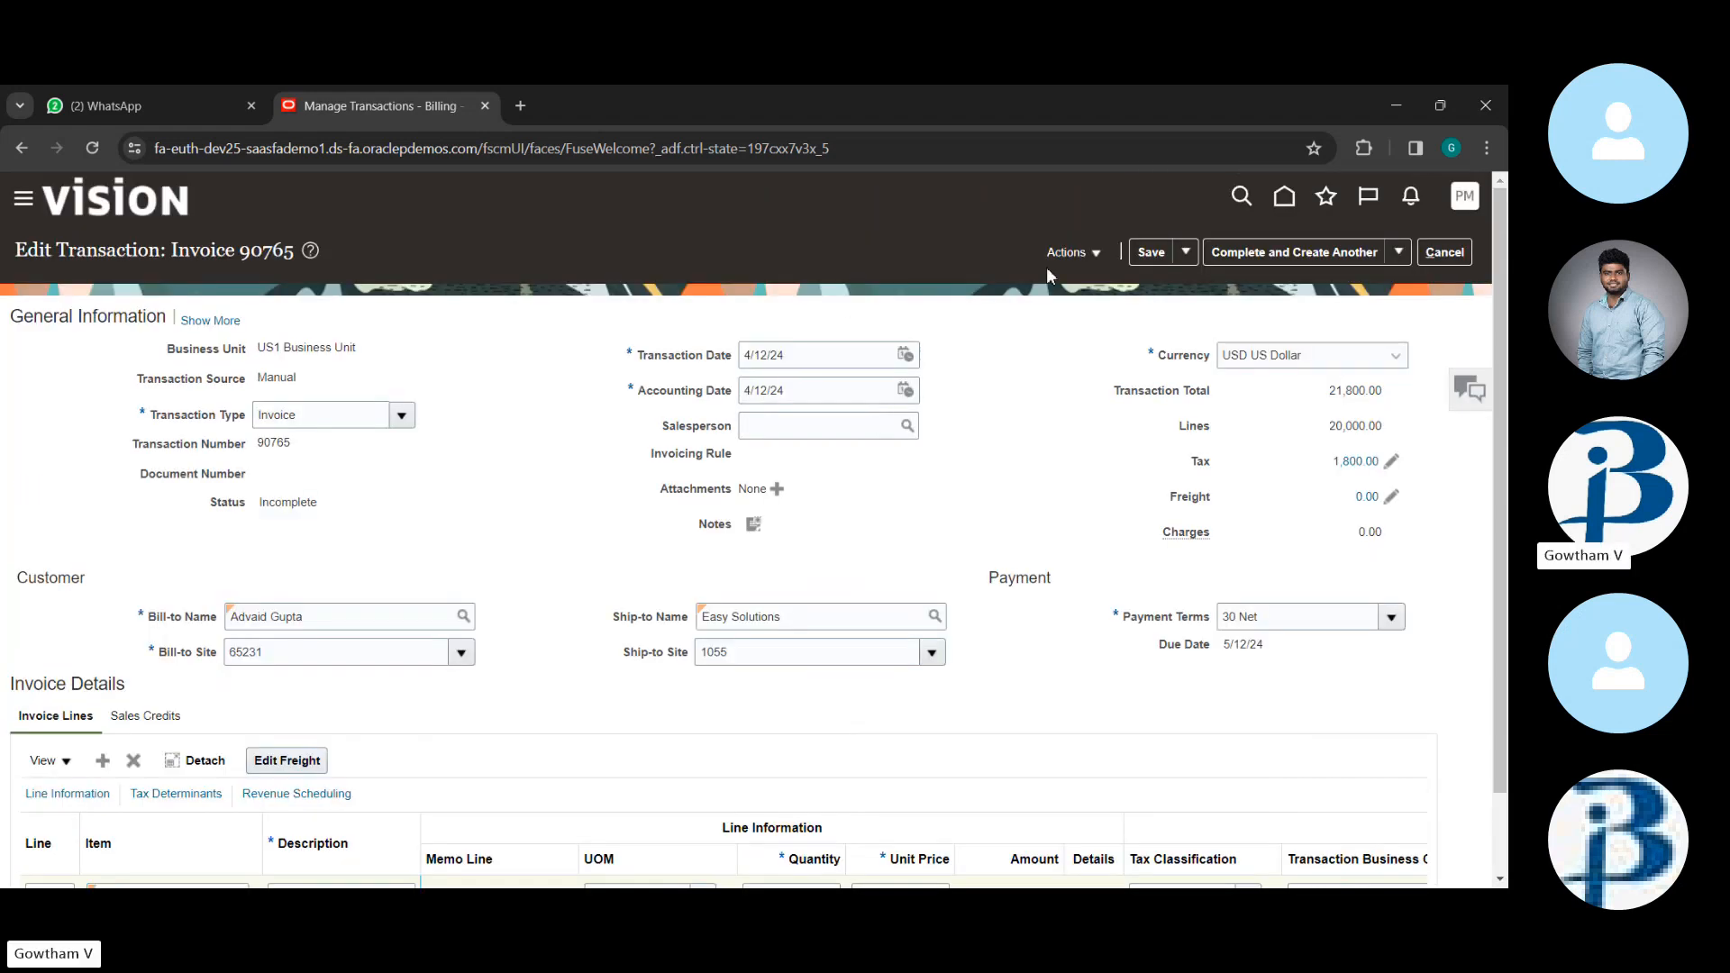
# - Save and close the invoice, acknowledging the confirmation
pyautogui.click(1071, 259)
pyautogui.click(1078, 408)
pyautogui.click(1187, 252)
pyautogui.click(1074, 455)
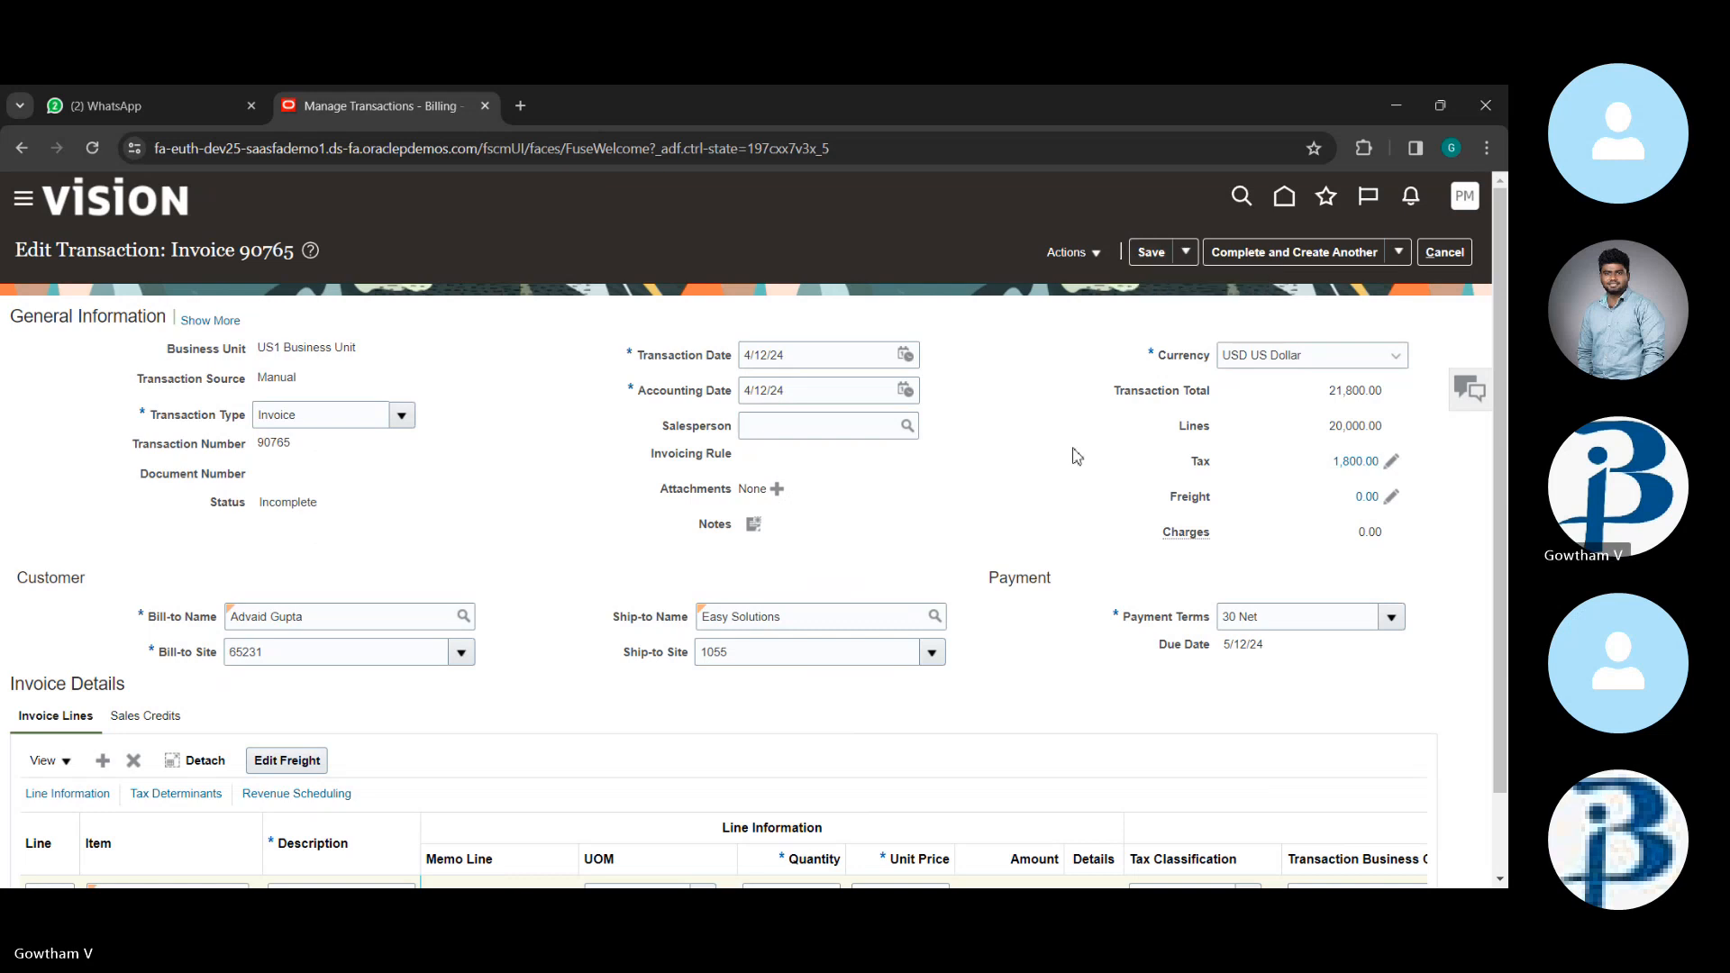
pyautogui.tripleClick(1074, 455)
pyautogui.click(1398, 253)
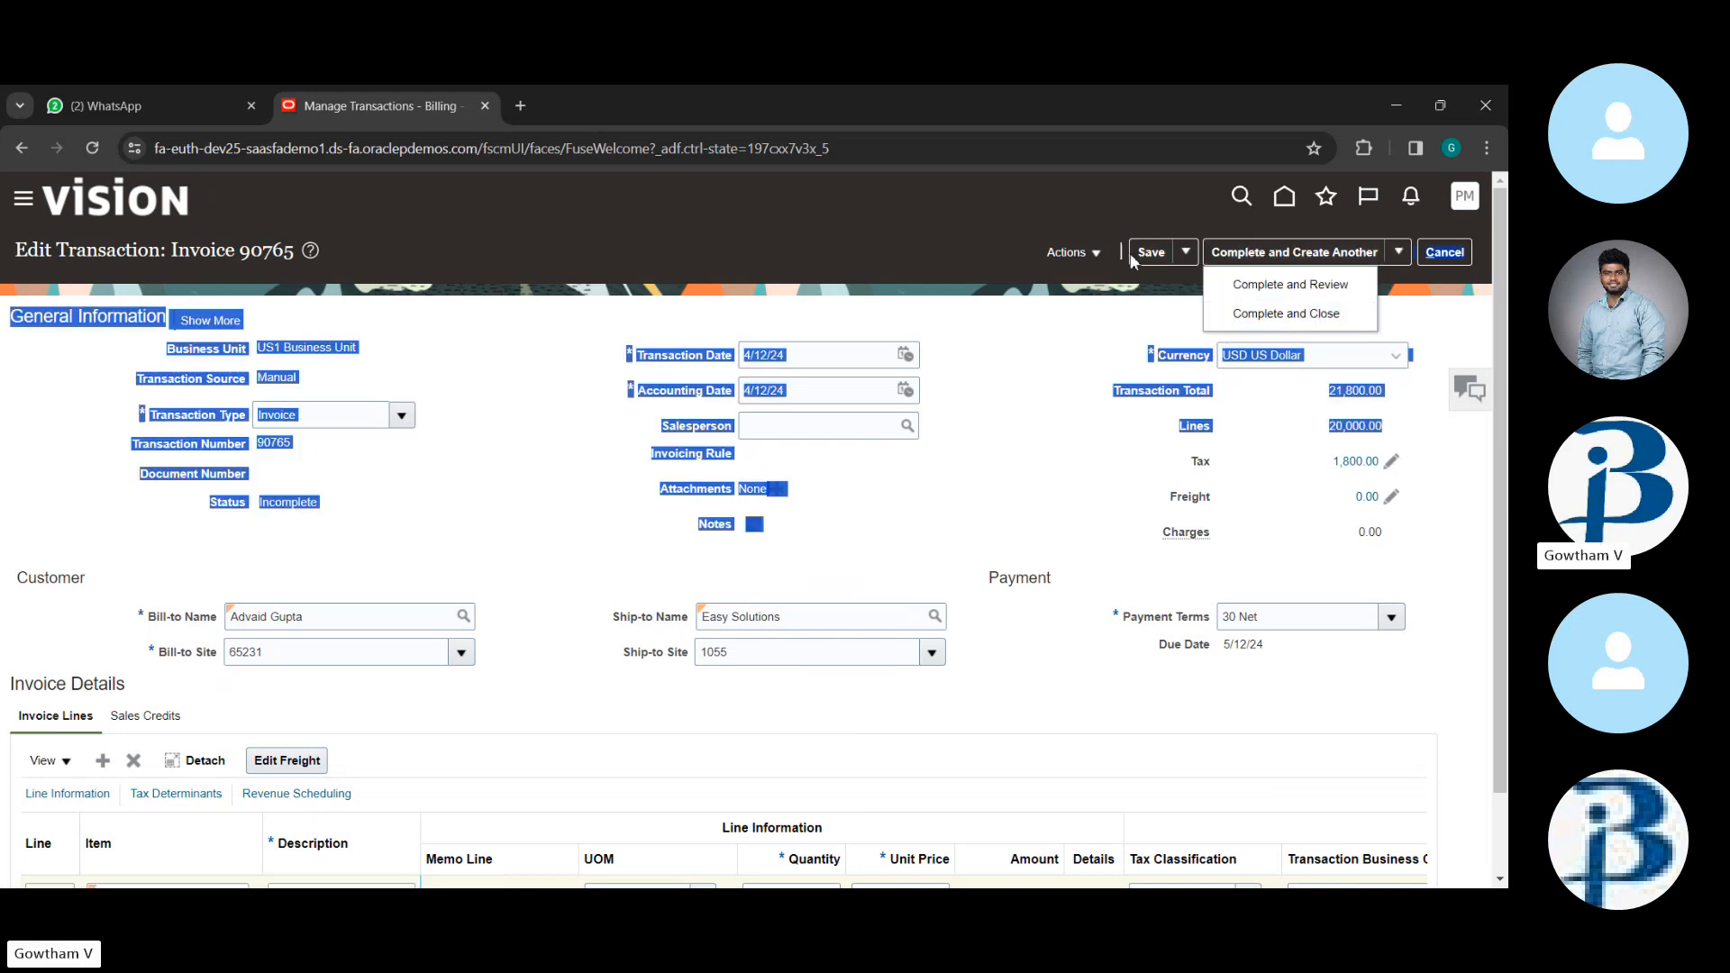
pyautogui.click(1190, 256)
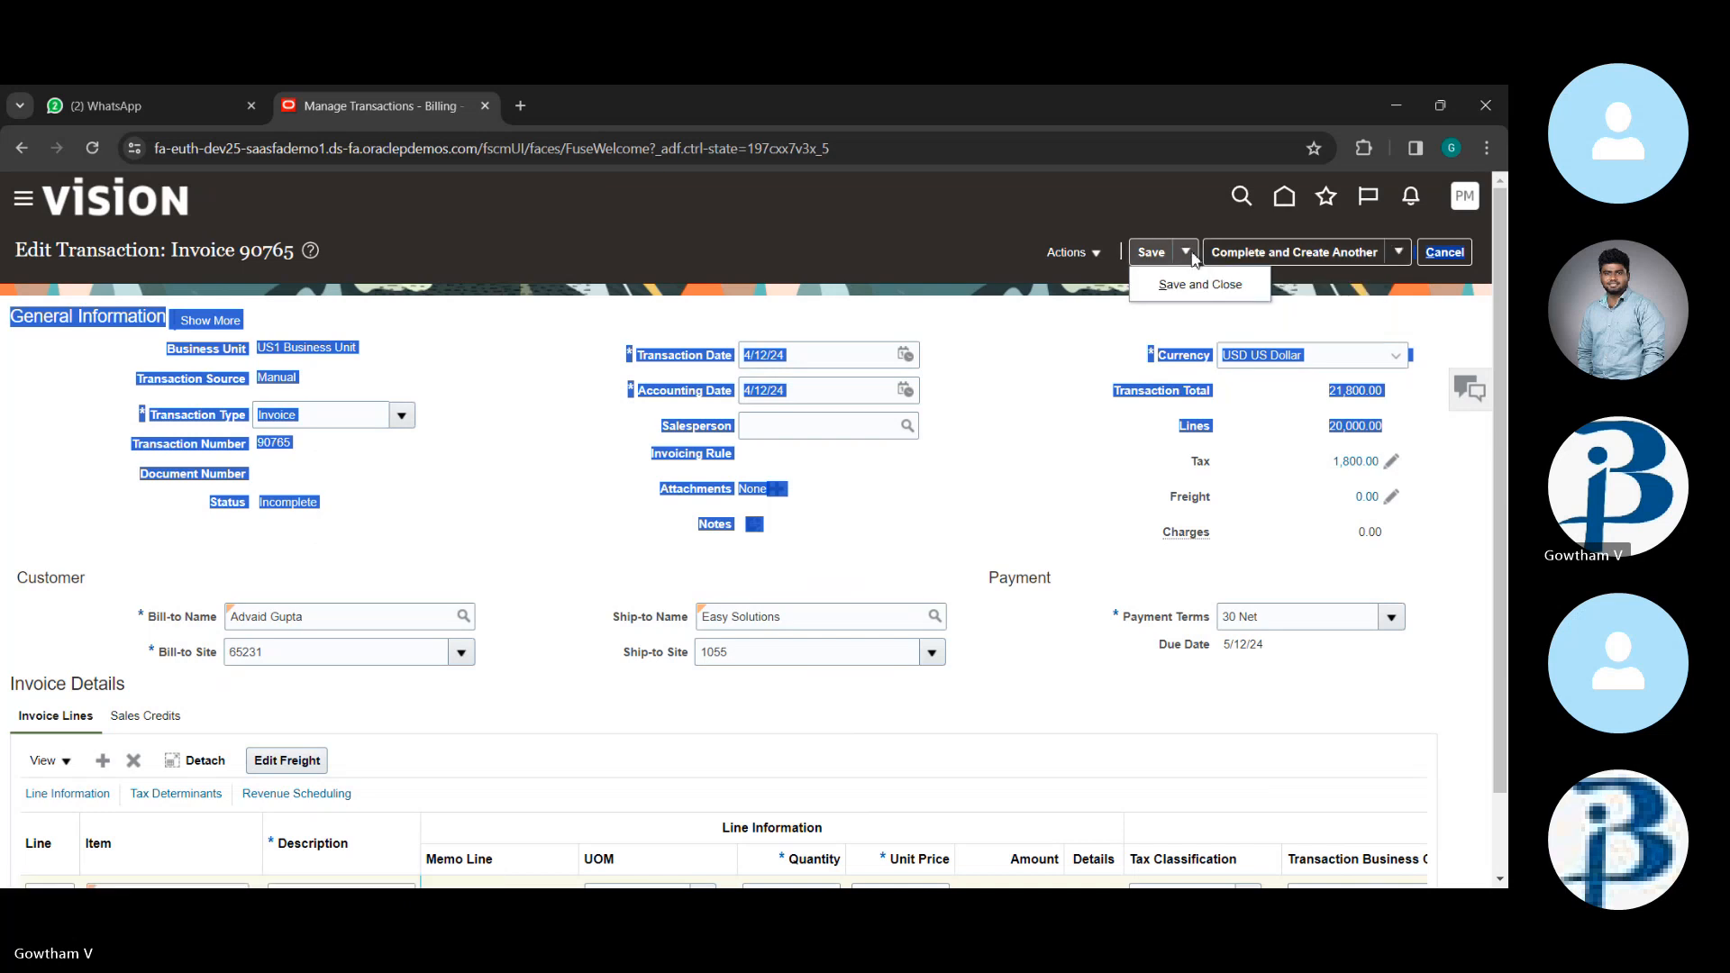
pyautogui.click(1189, 287)
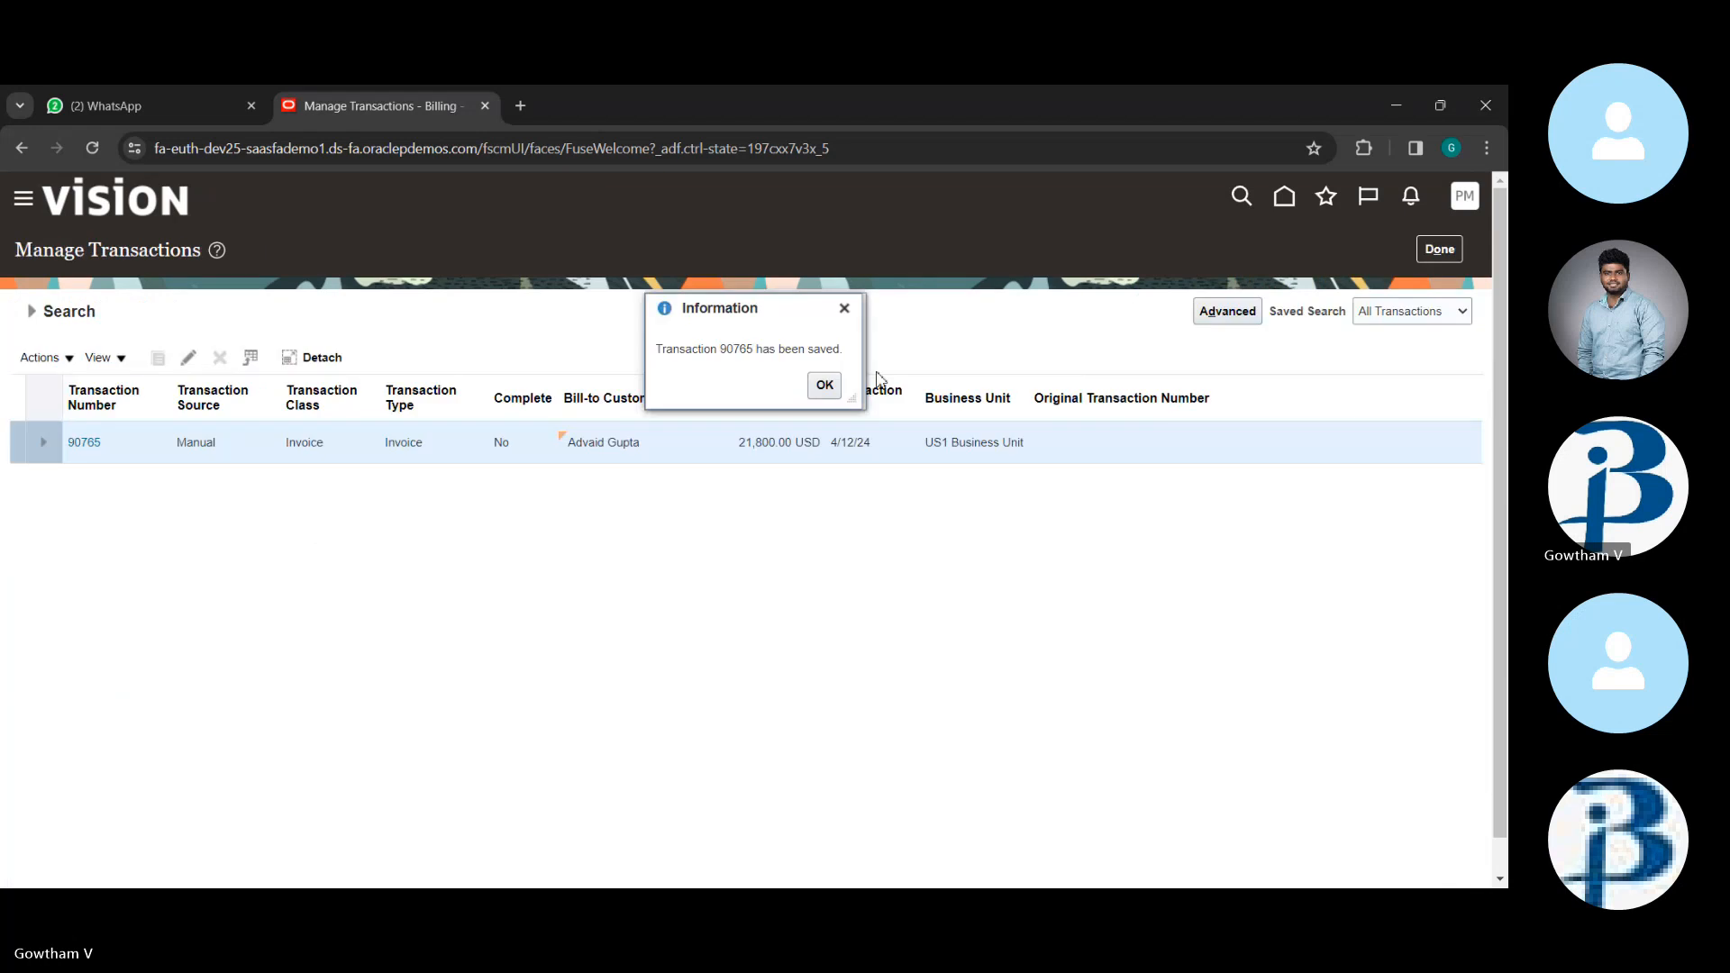
pyautogui.click(829, 386)
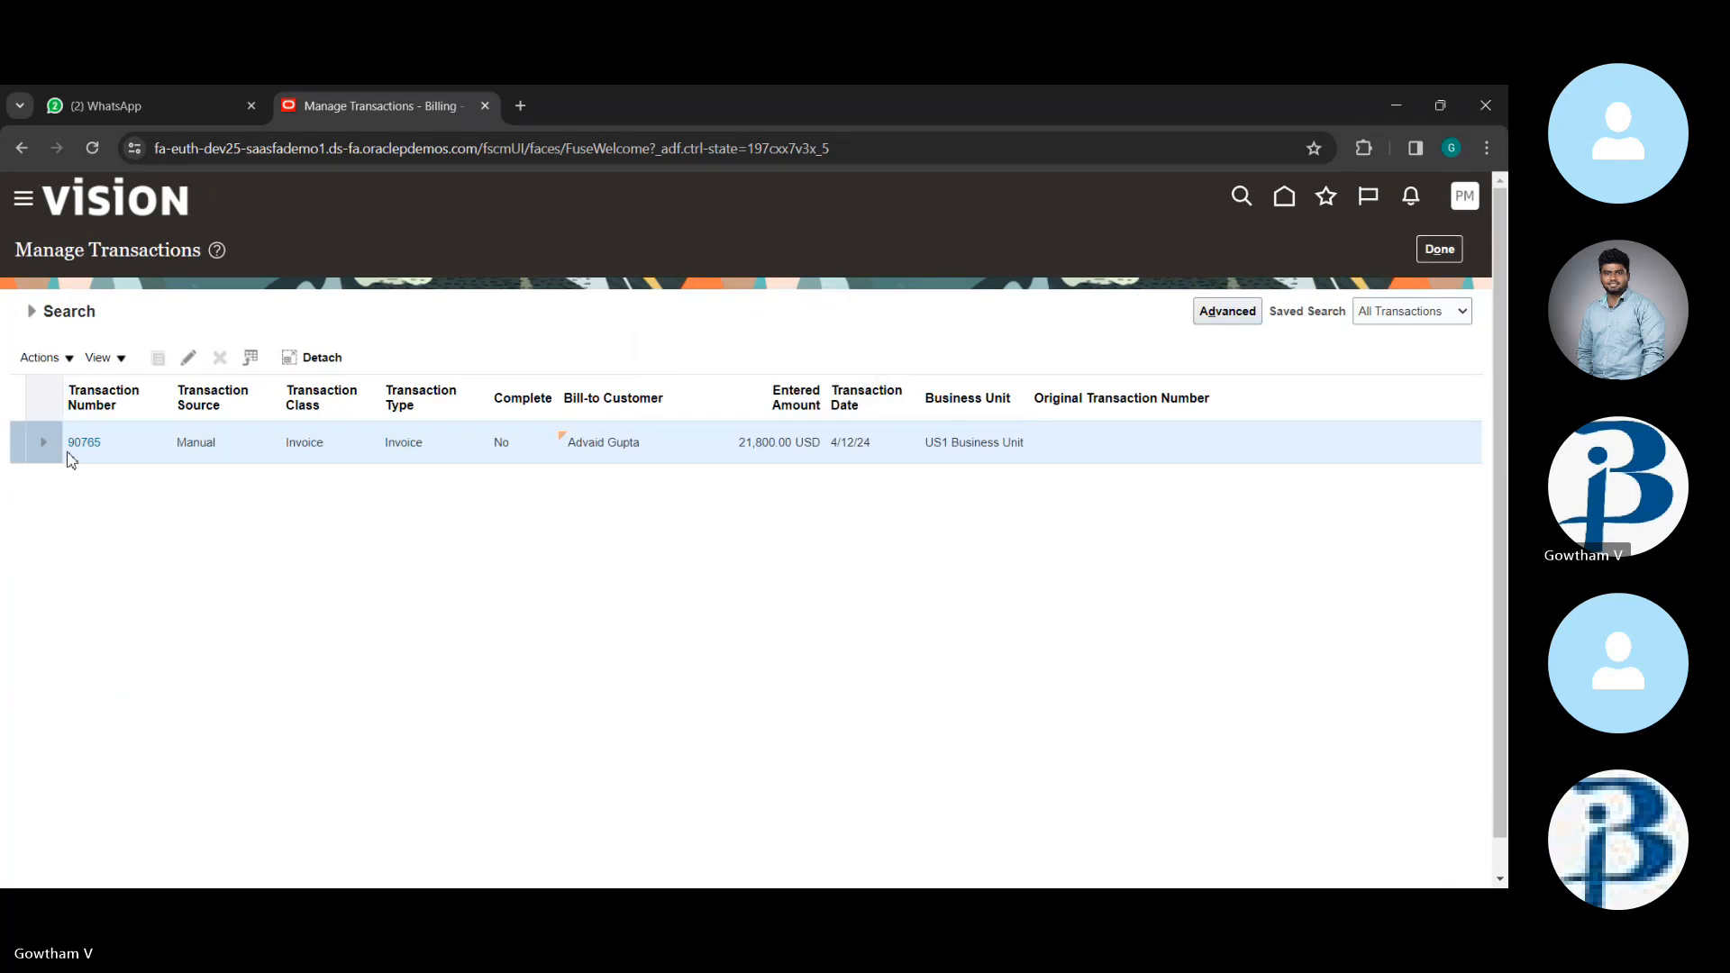
# - Leave Manage Transactions for the Billing overview and start a credit transaction
pyautogui.moveTo(67, 442); pyautogui.dragTo(172, 460)
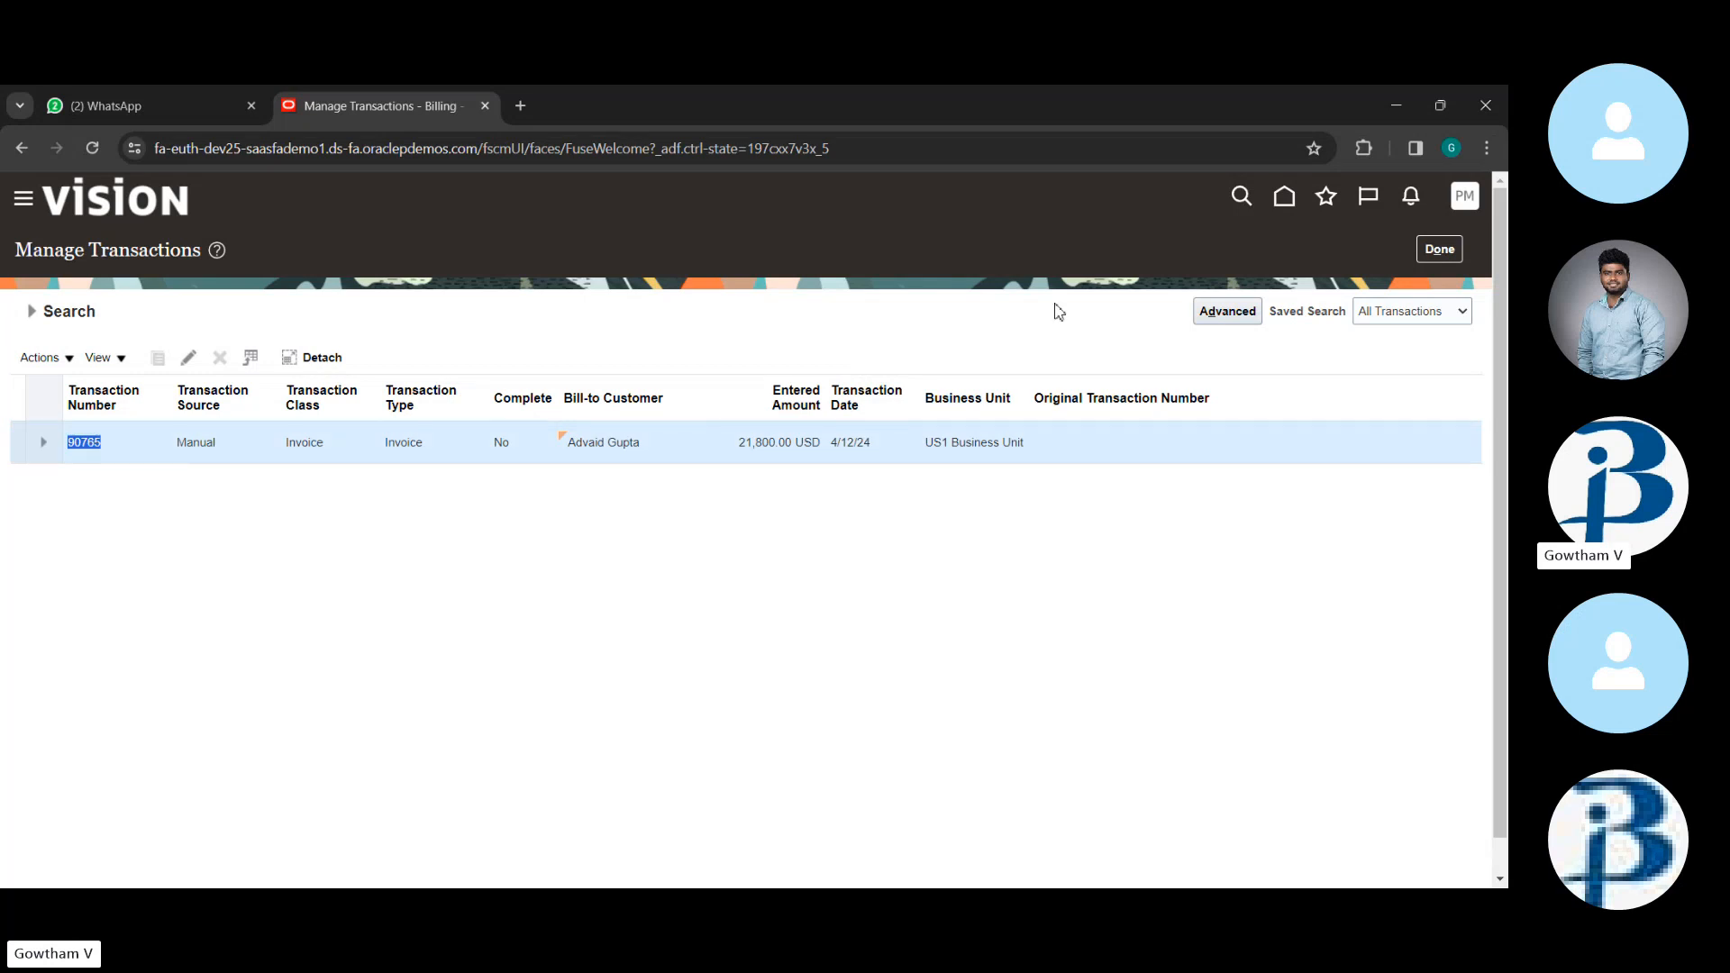
pyautogui.click(1440, 248)
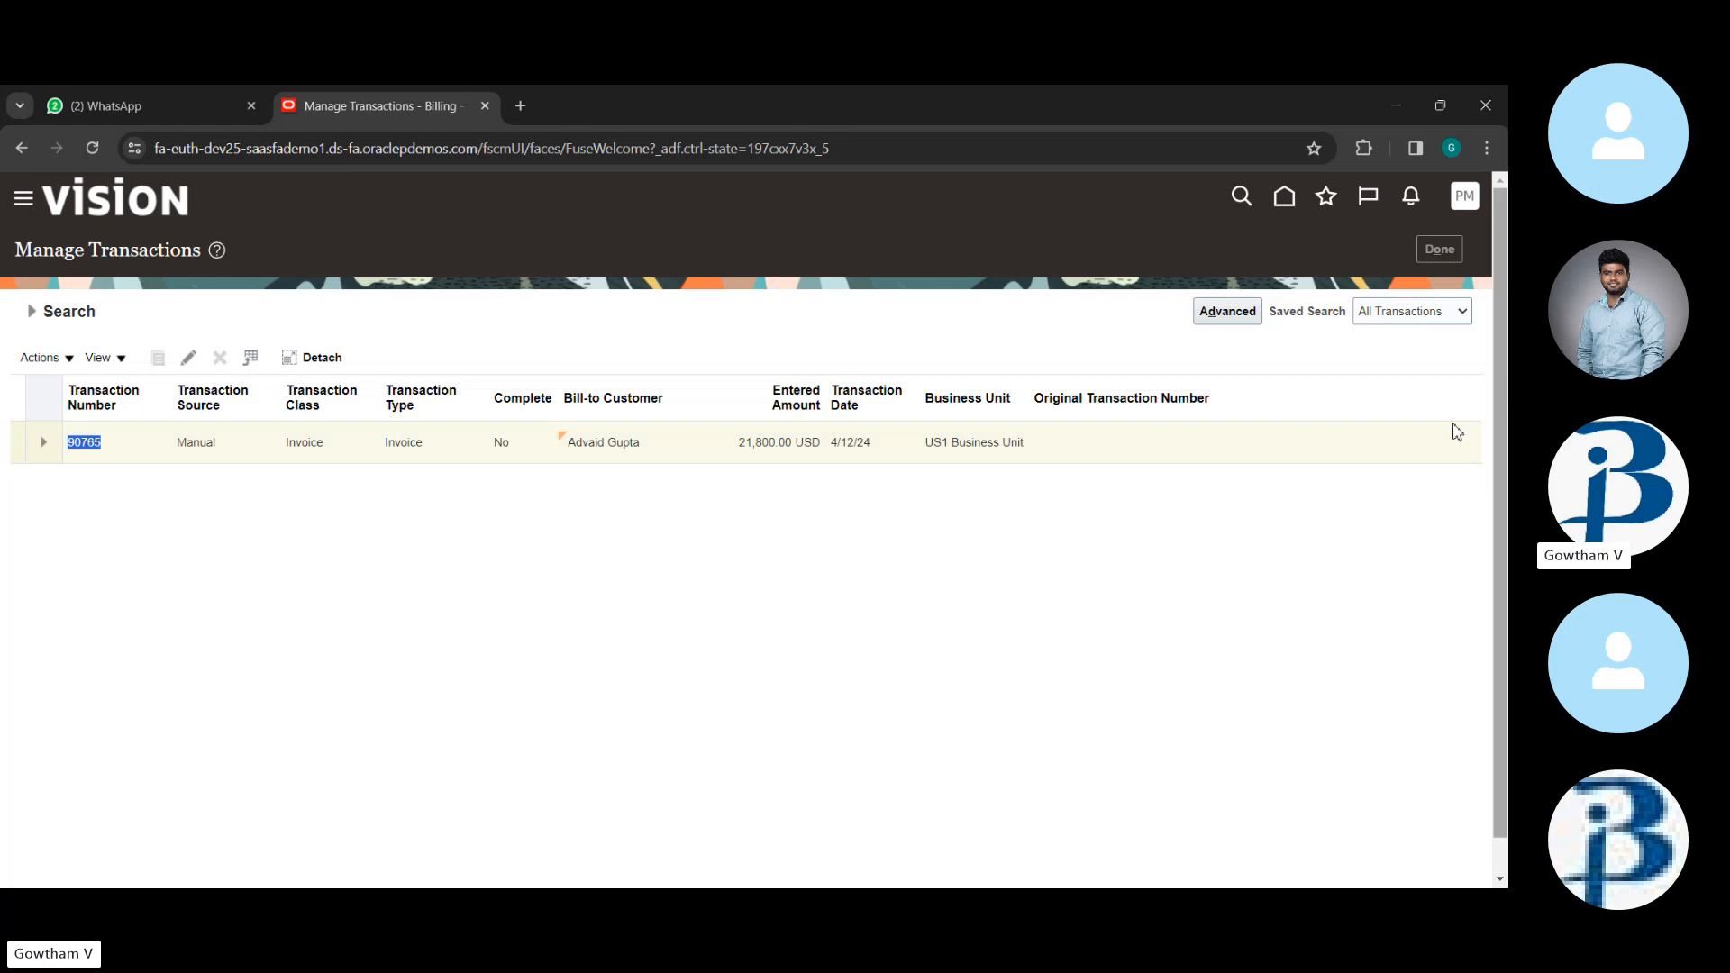
pyautogui.click(1463, 389)
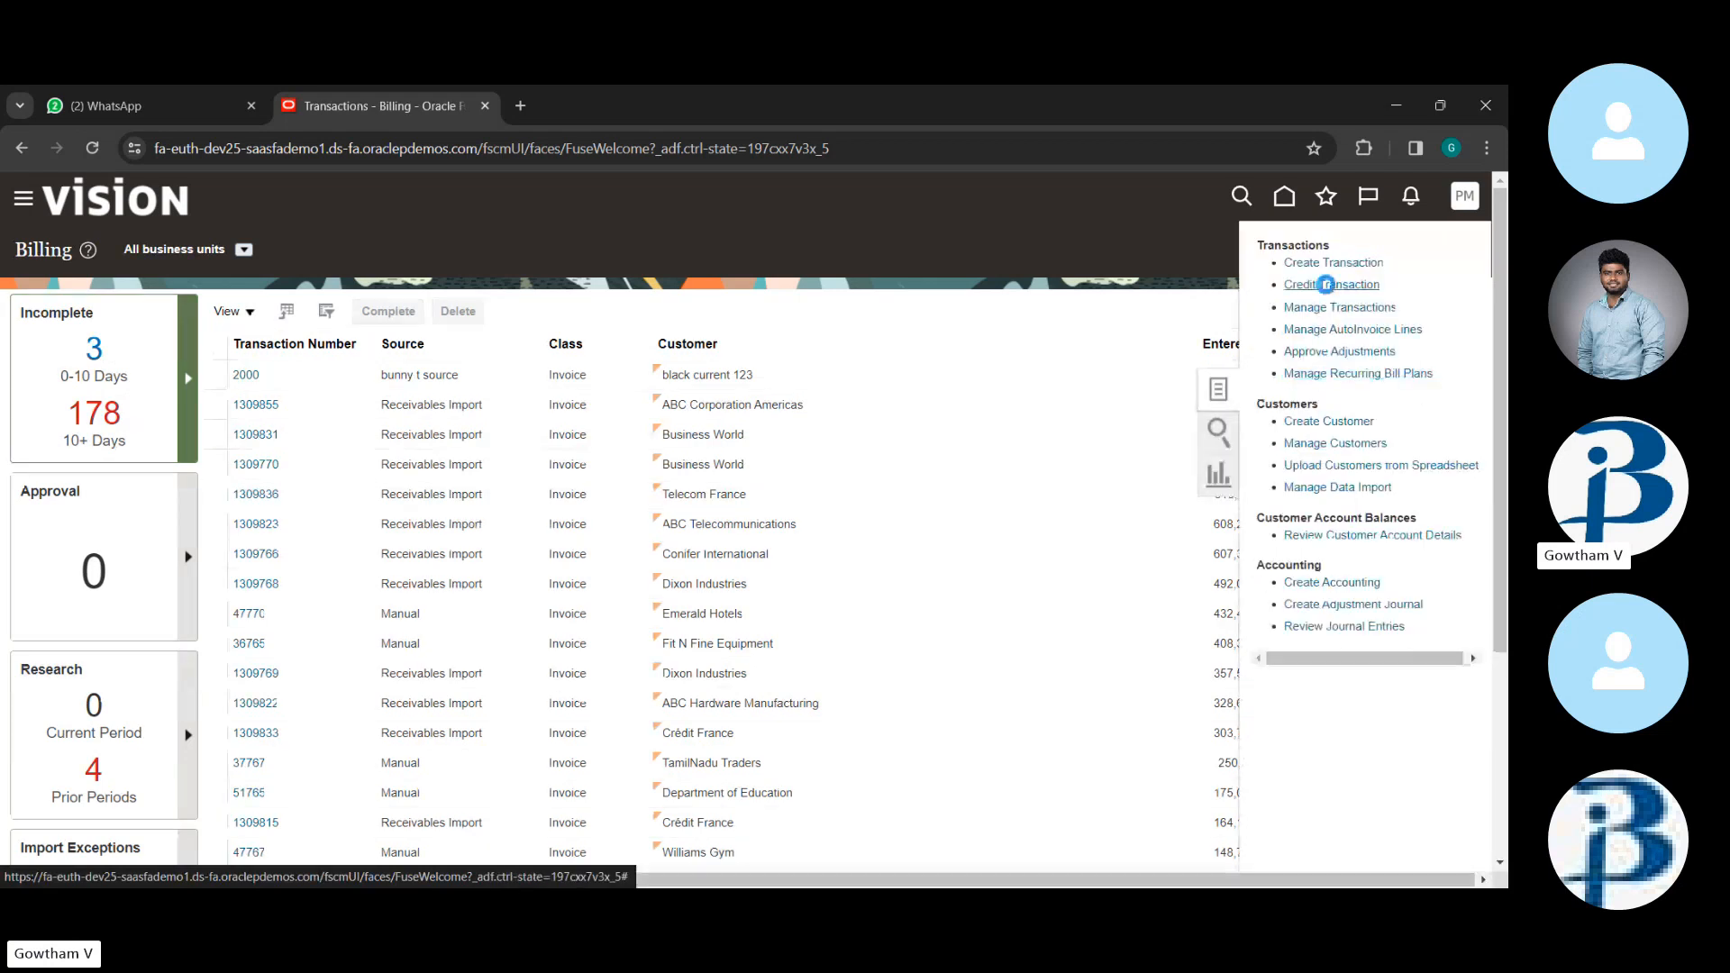
pyautogui.click(1325, 285)
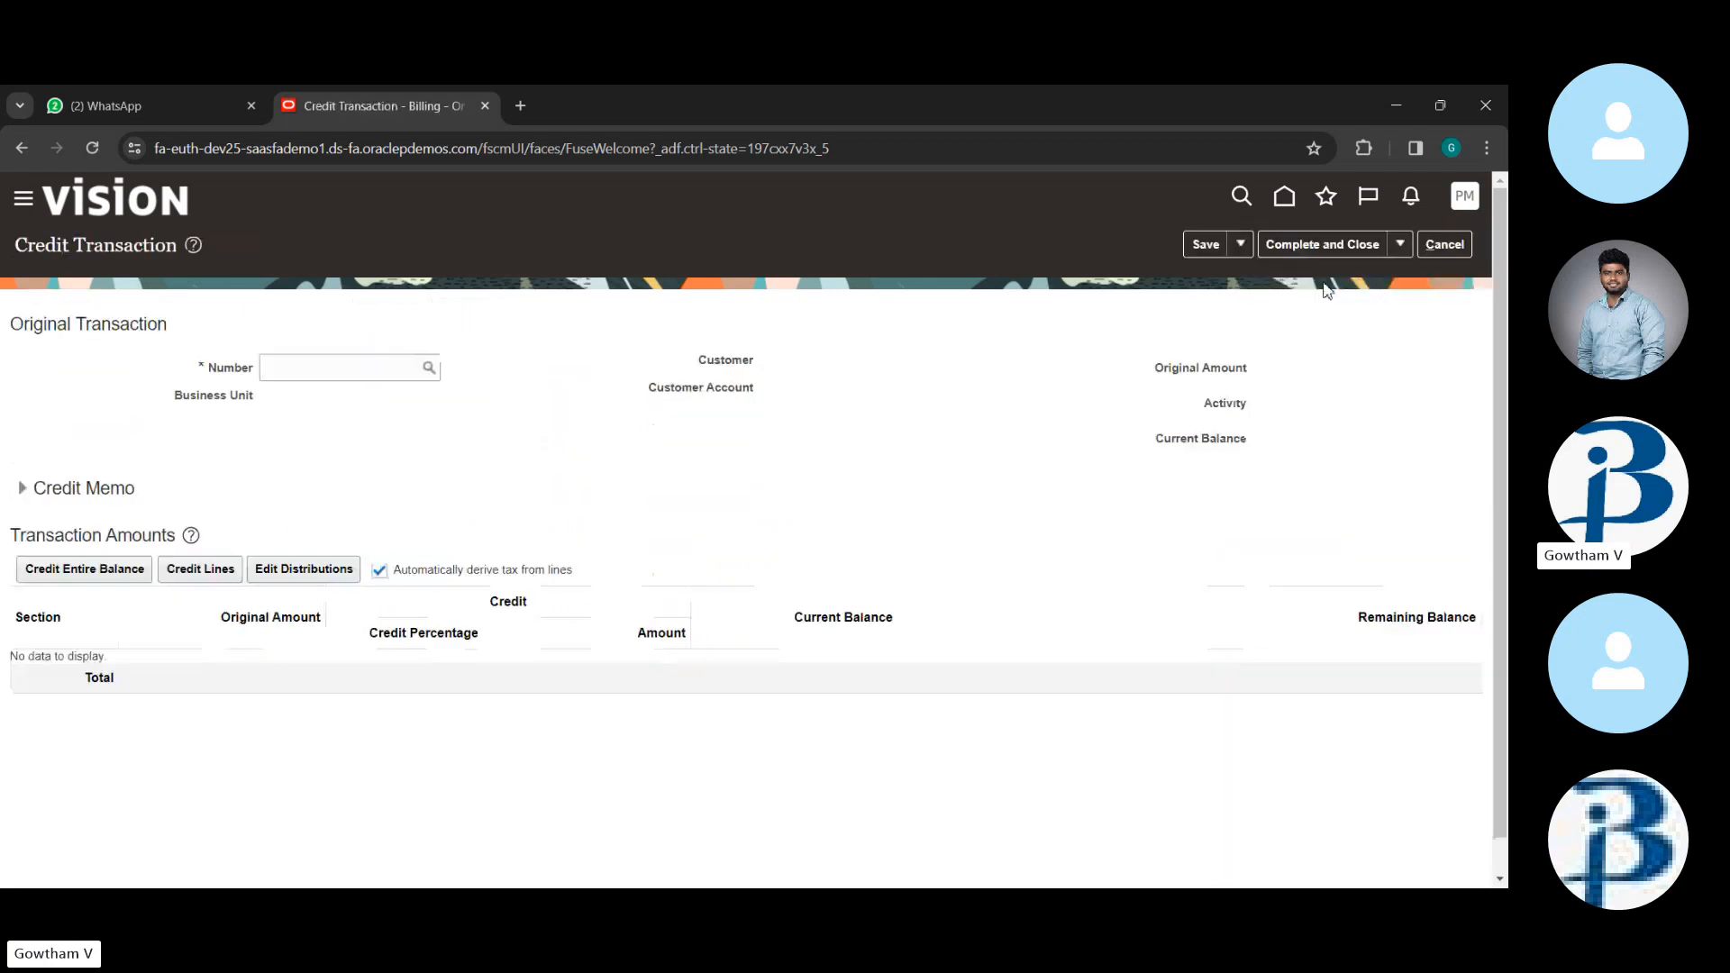
# - Enter 90765 as the original transaction number, search for it, and close the lookup dialog
pyautogui.click(343, 365)
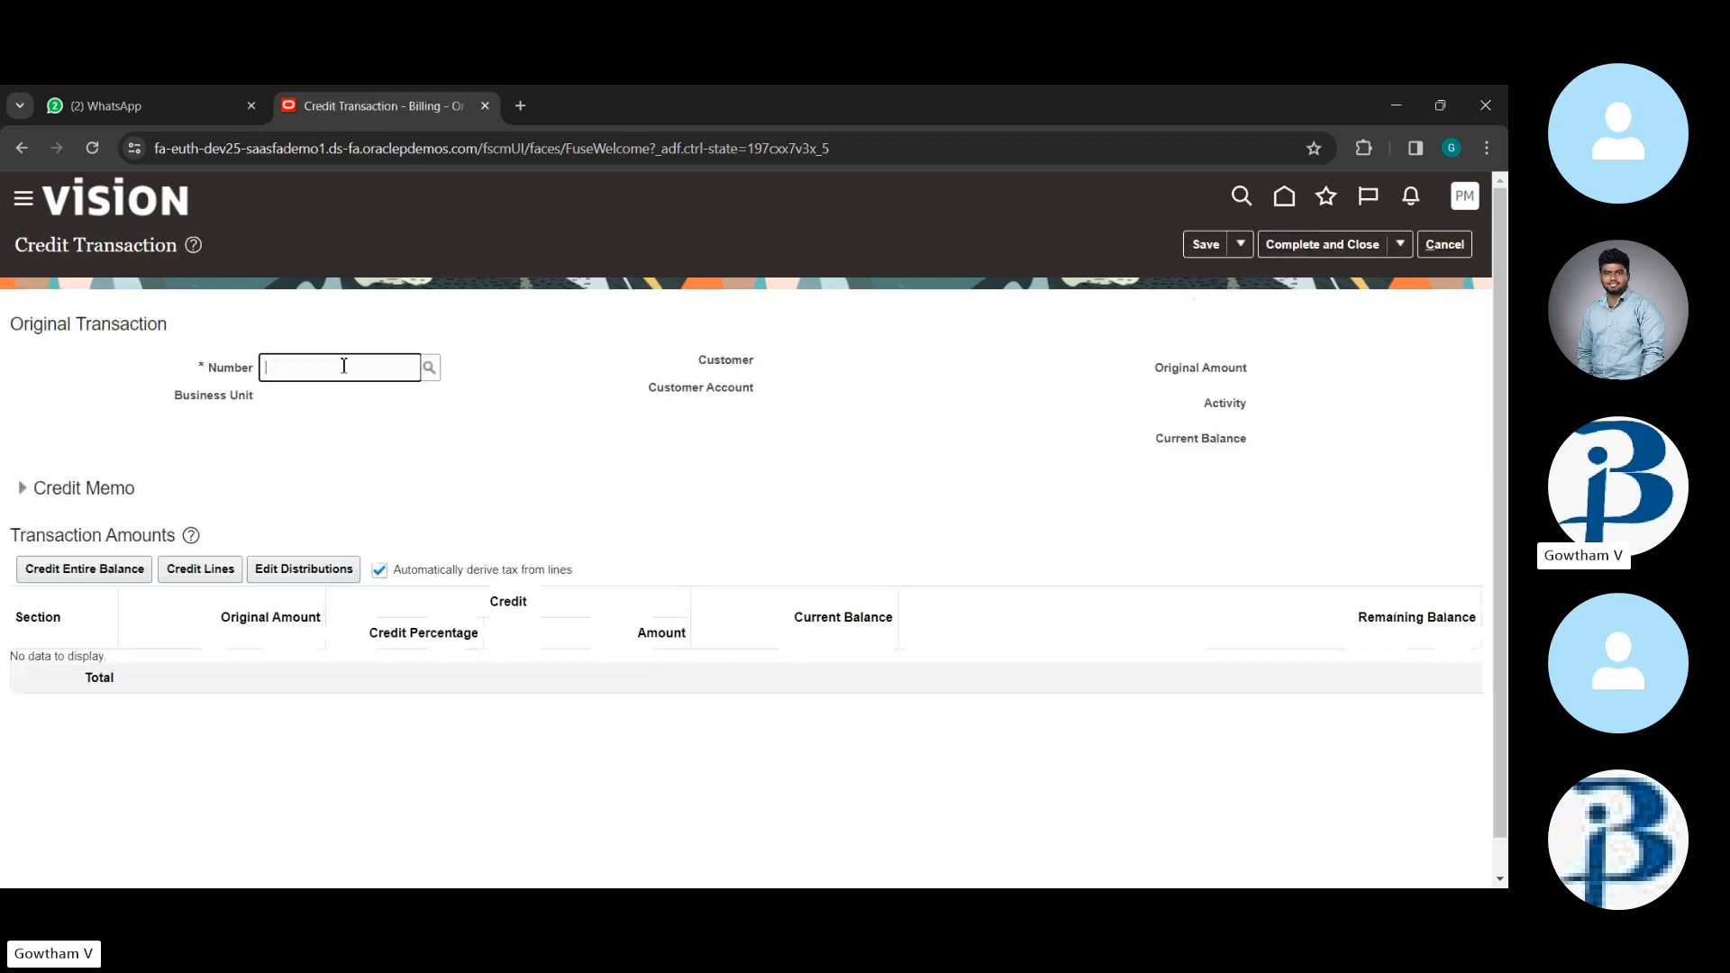
pyautogui.write('90765')
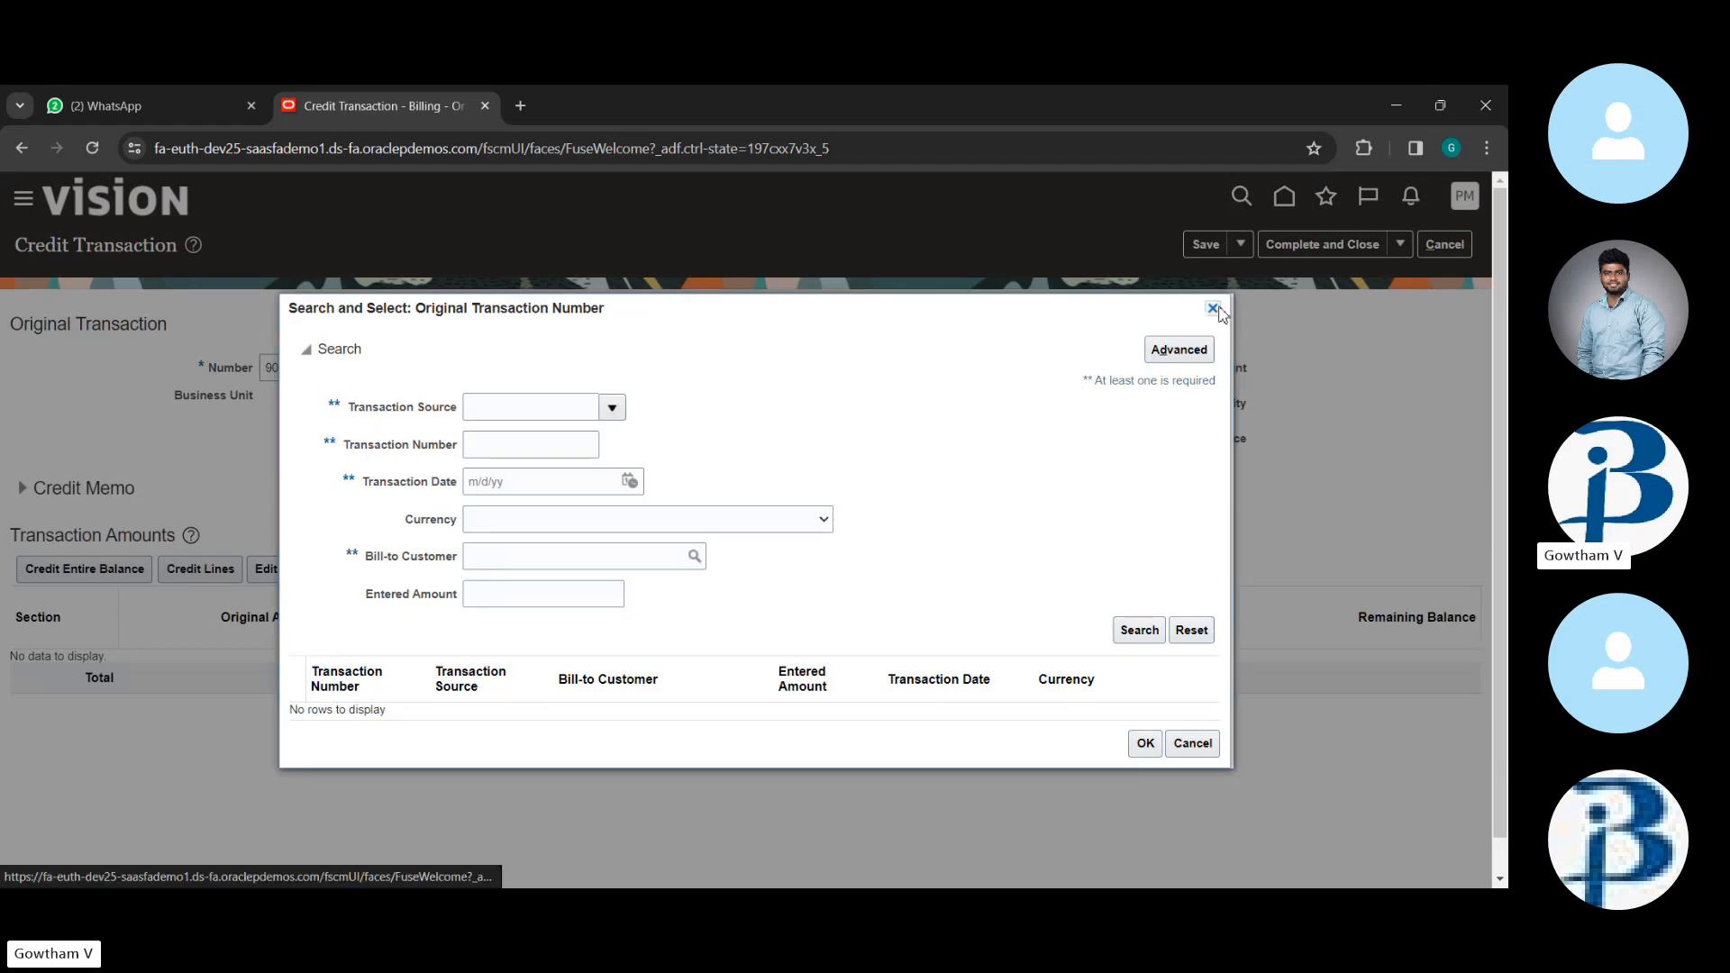
pyautogui.click(1221, 309)
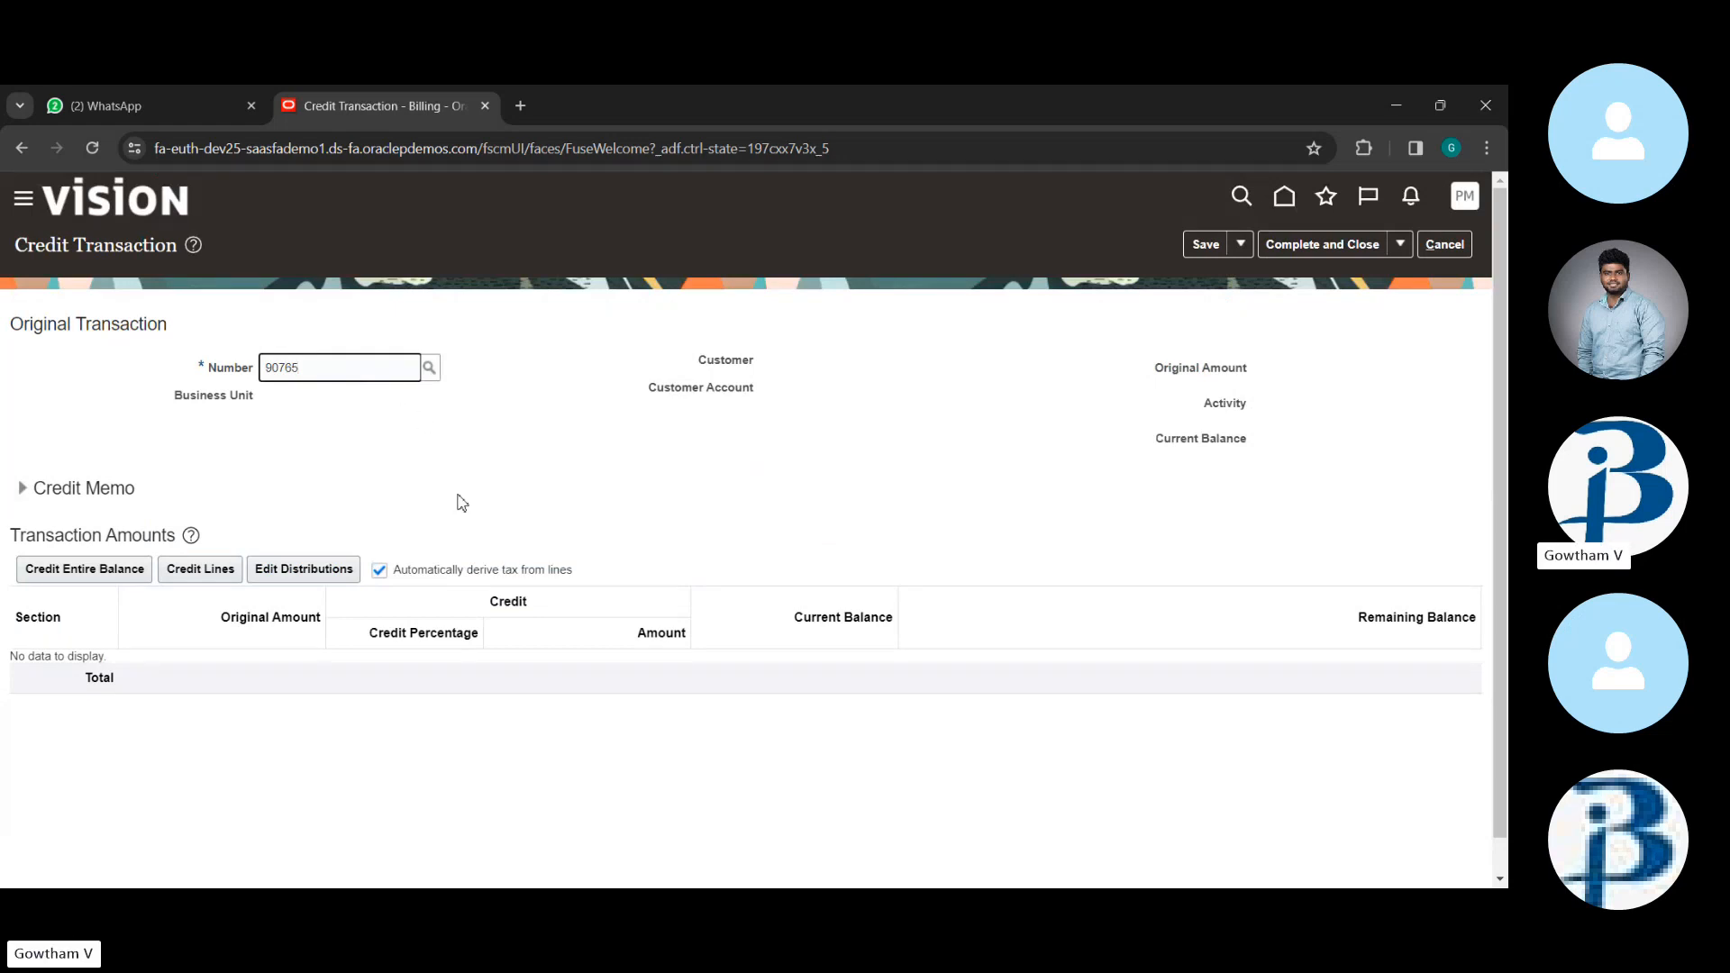
pyautogui.click(429, 368)
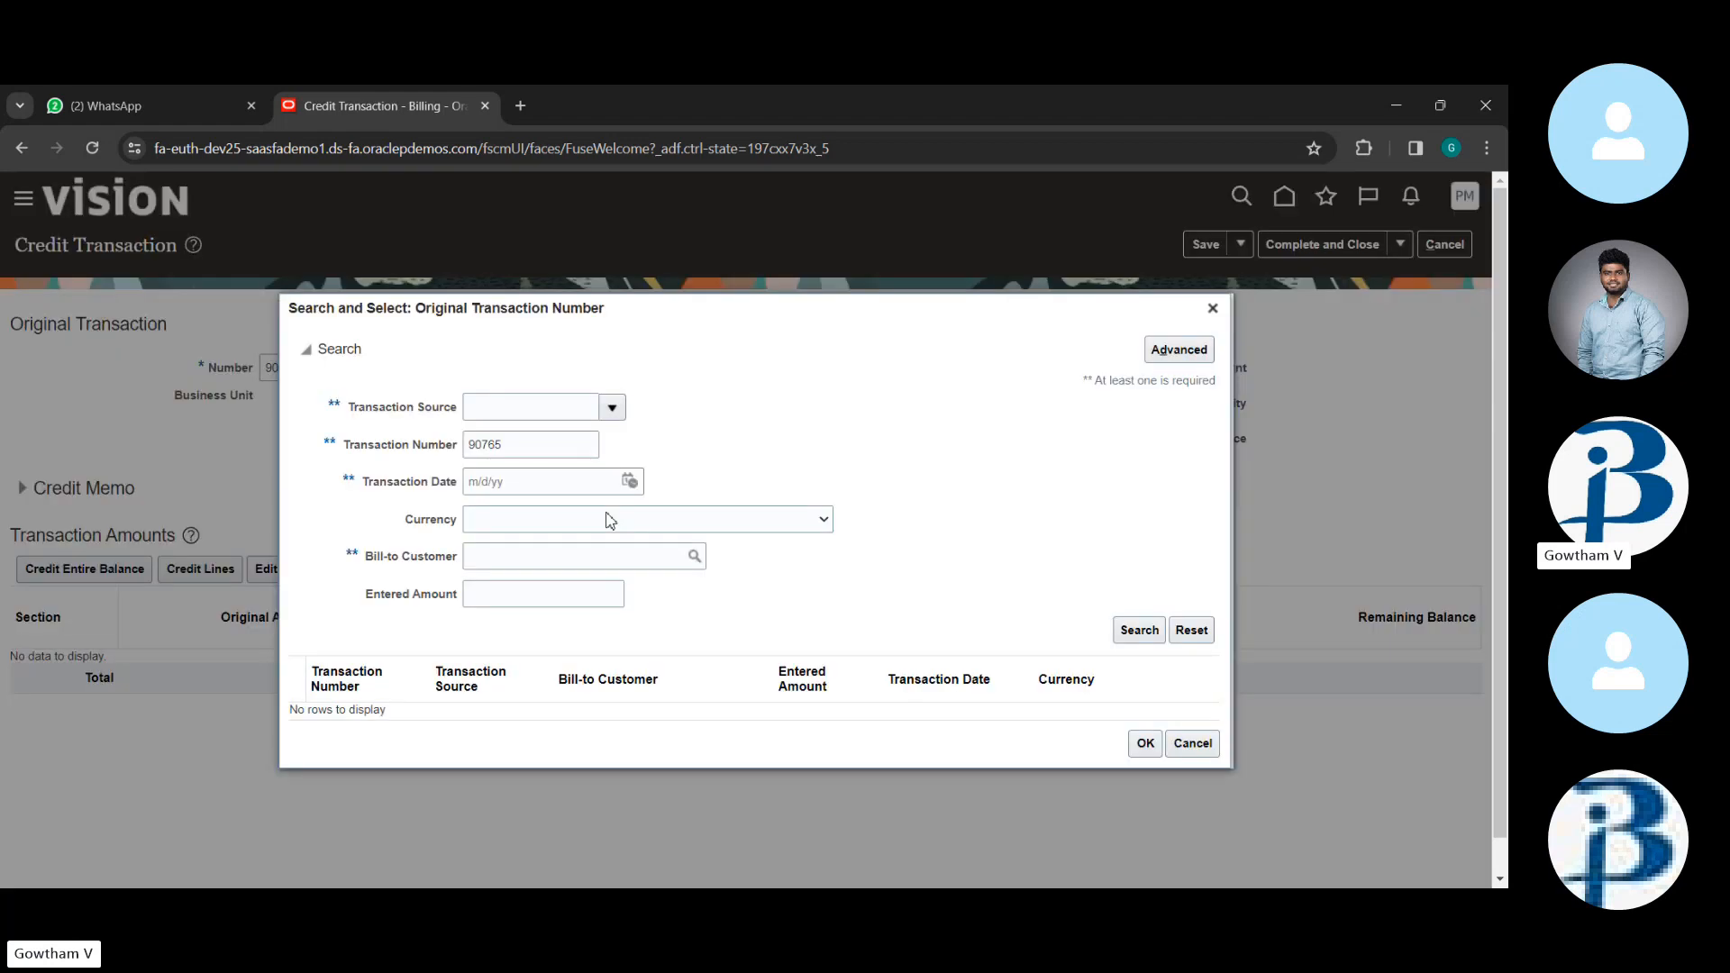
pyautogui.click(1150, 630)
pyautogui.click(1213, 311)
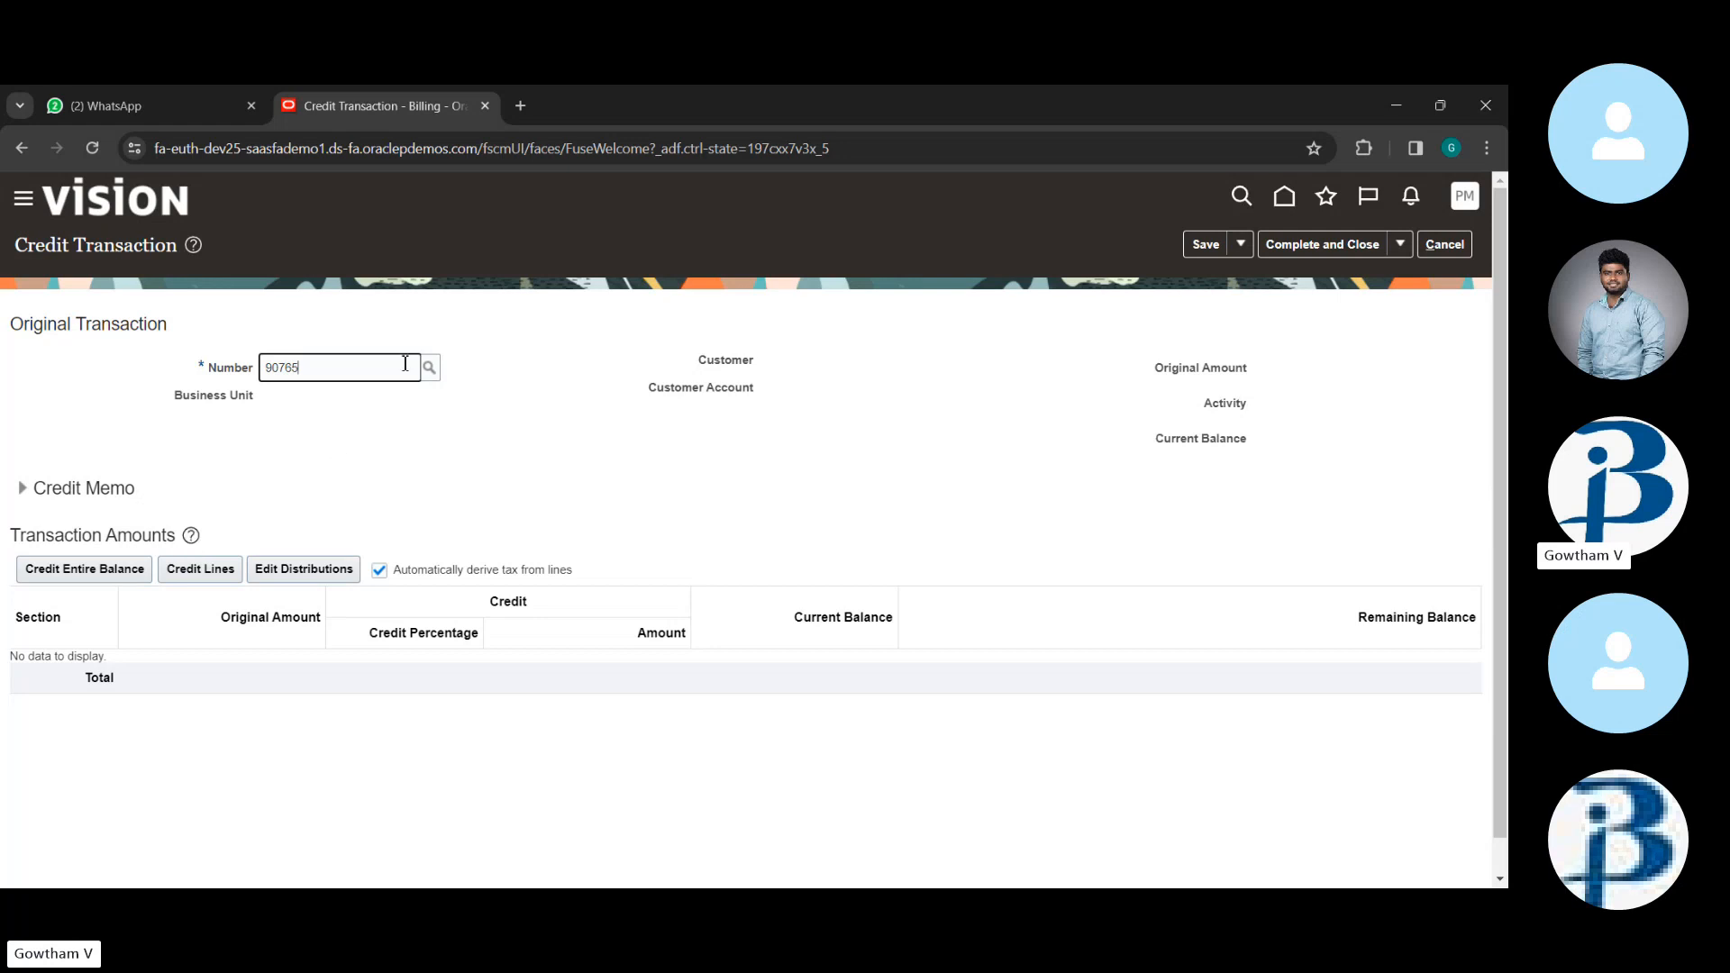
# - Try to look up original transaction 90765 with transaction date 4/12/24, and cancel the credit transaction
pyautogui.click(432, 370)
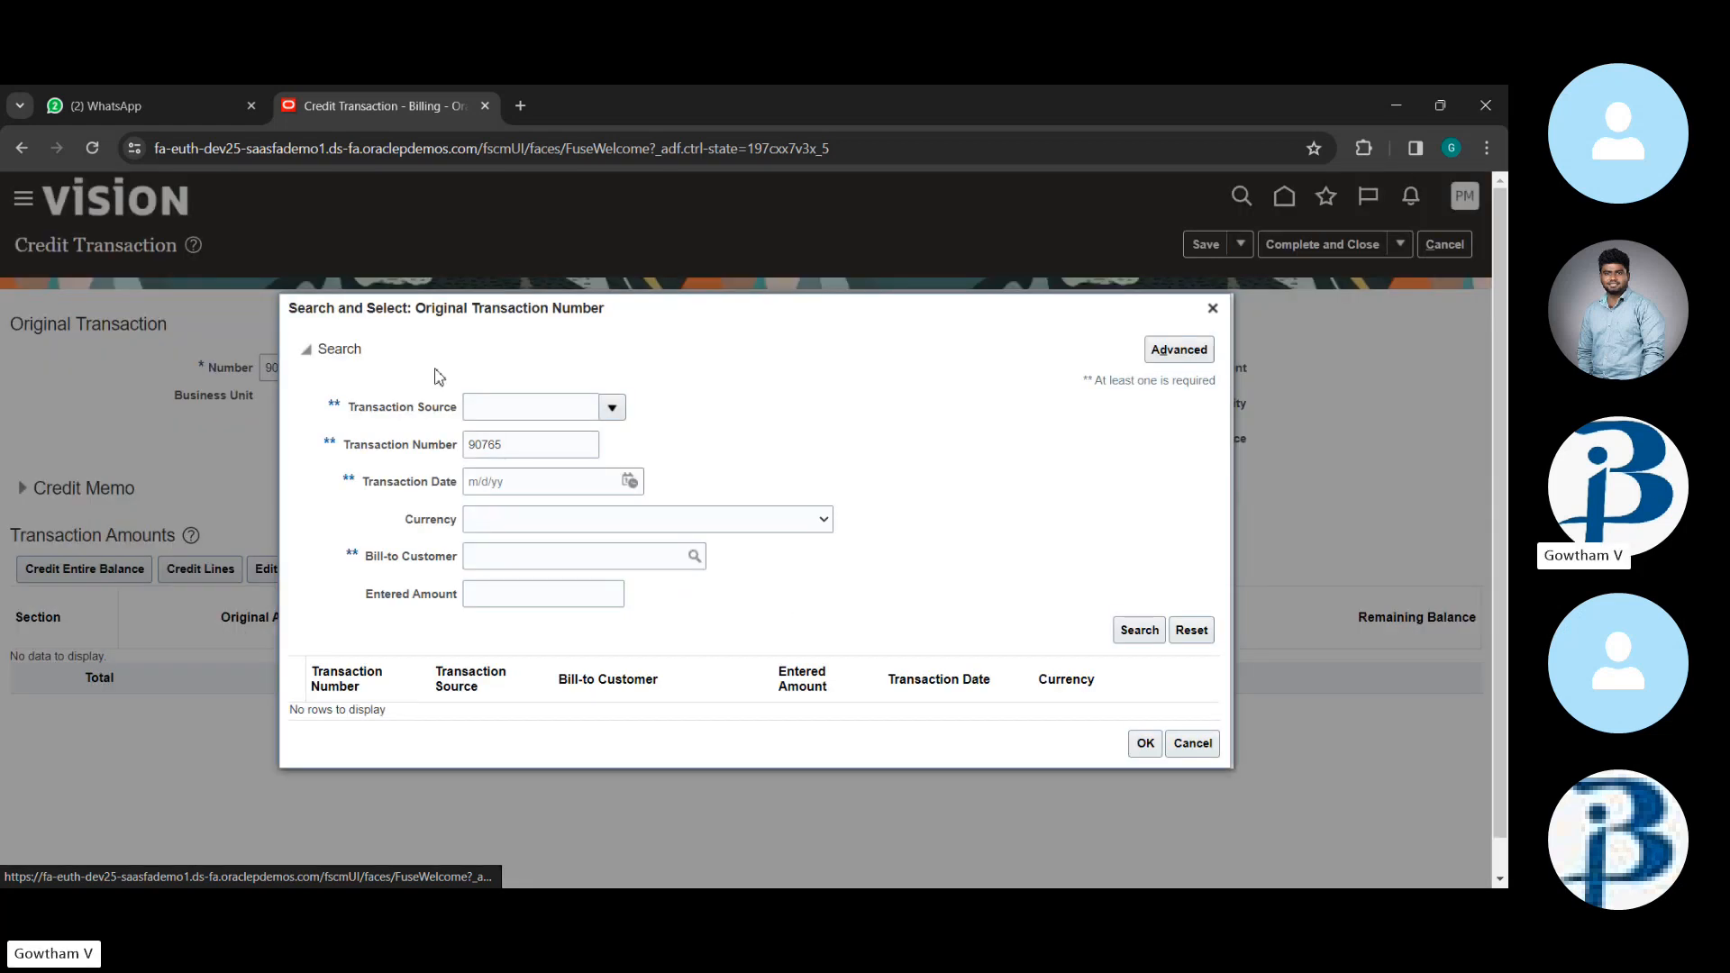
pyautogui.click(628, 481)
pyautogui.click(822, 602)
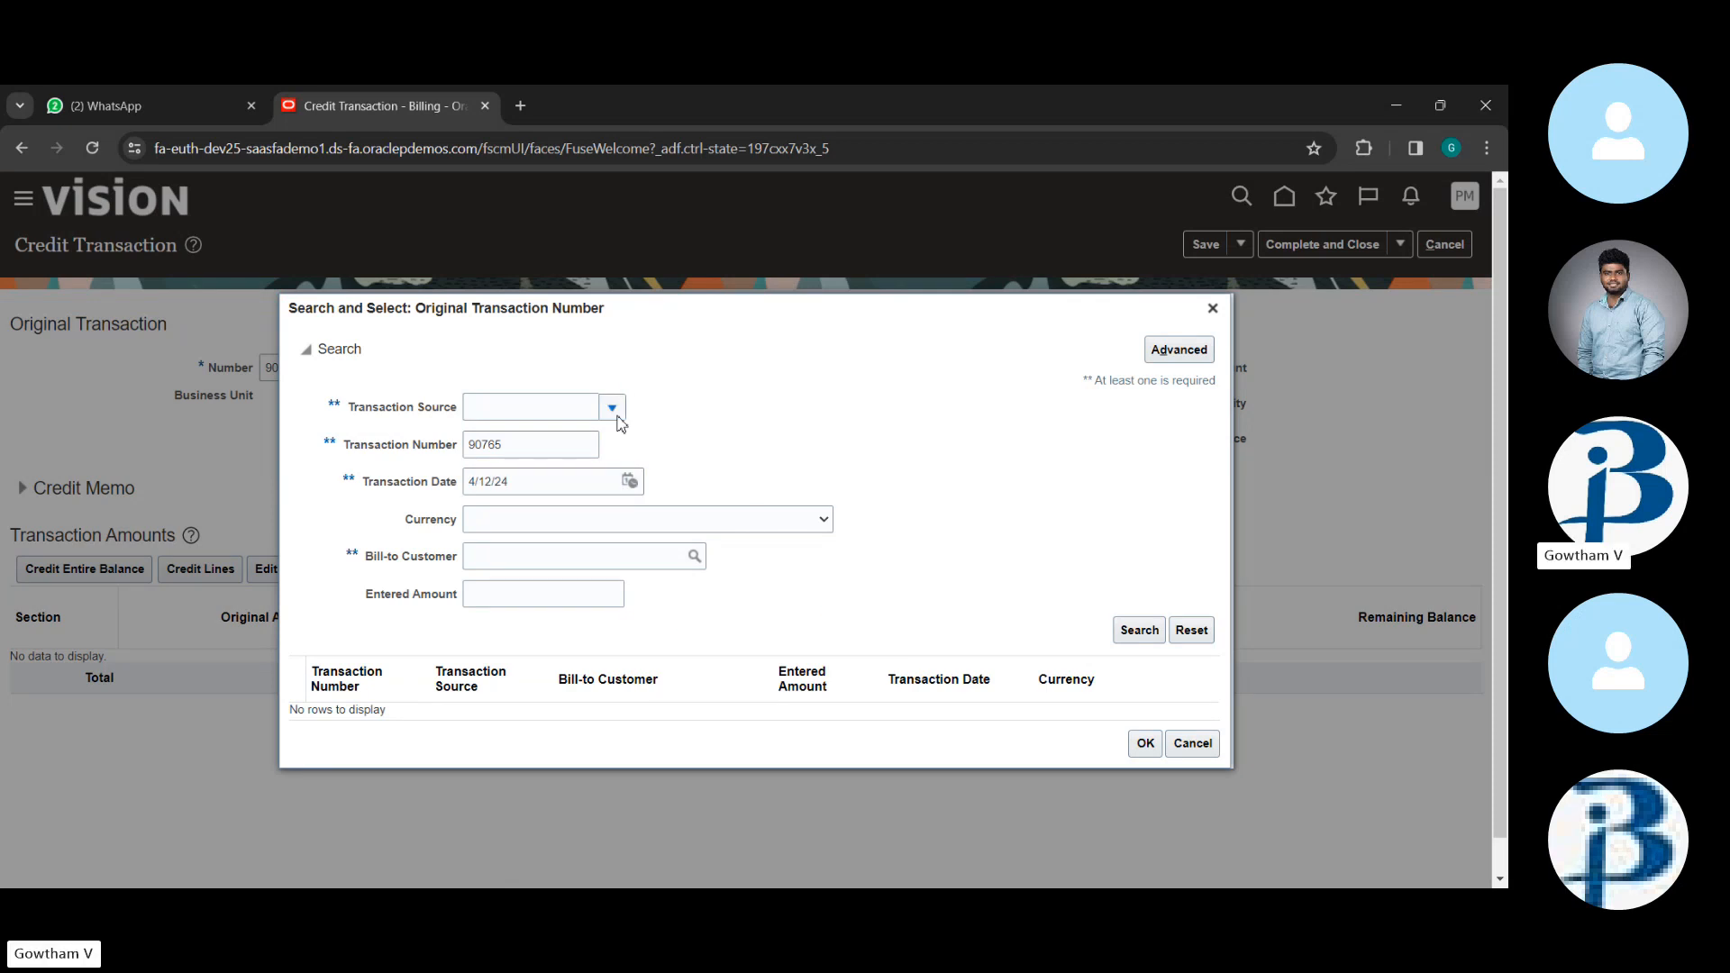
pyautogui.click(613, 410)
pyautogui.click(939, 540)
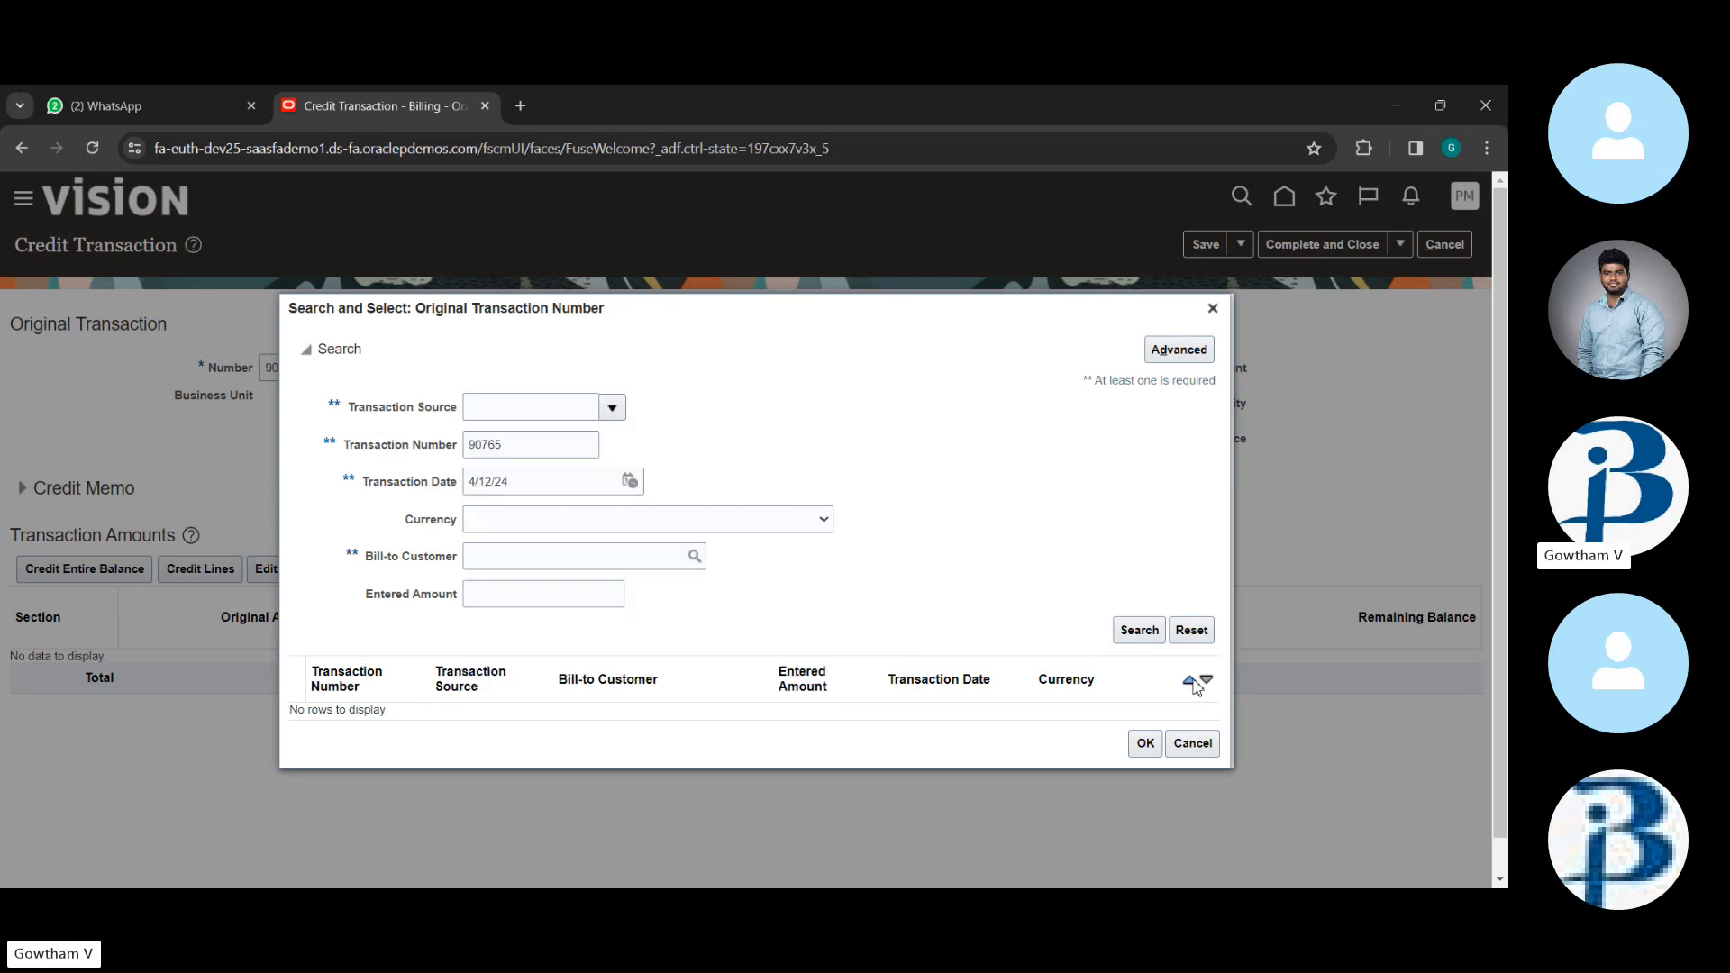
pyautogui.click(1151, 640)
pyautogui.click(1213, 309)
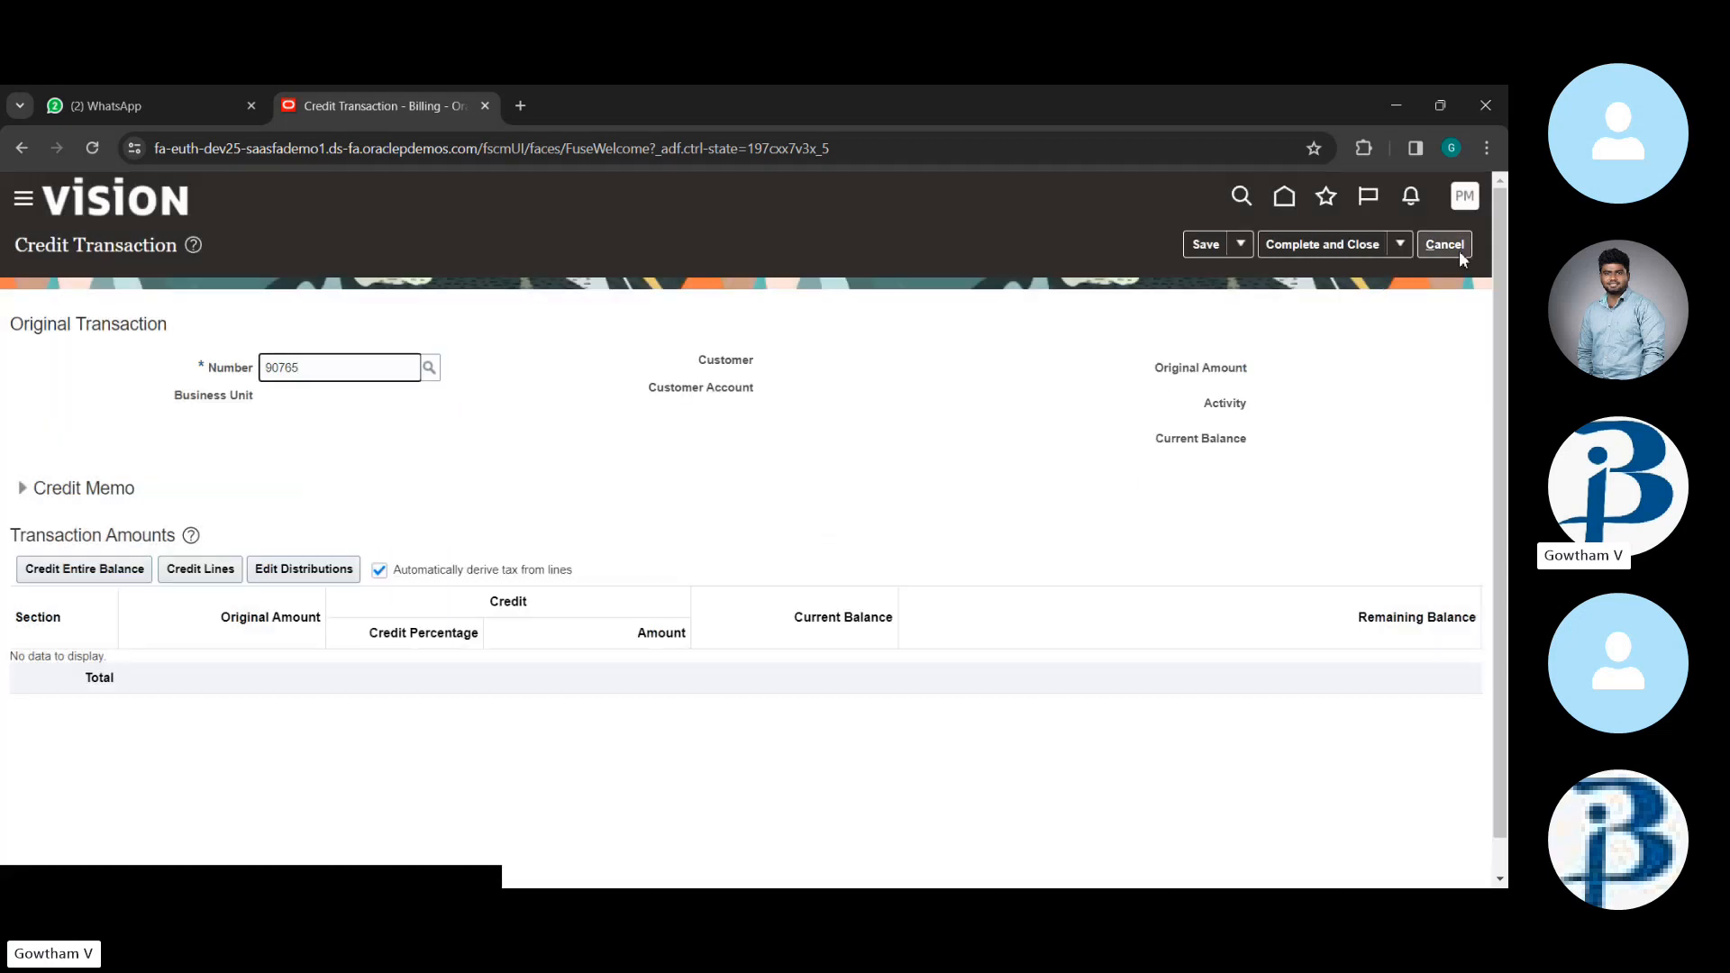
pyautogui.click(1458, 252)
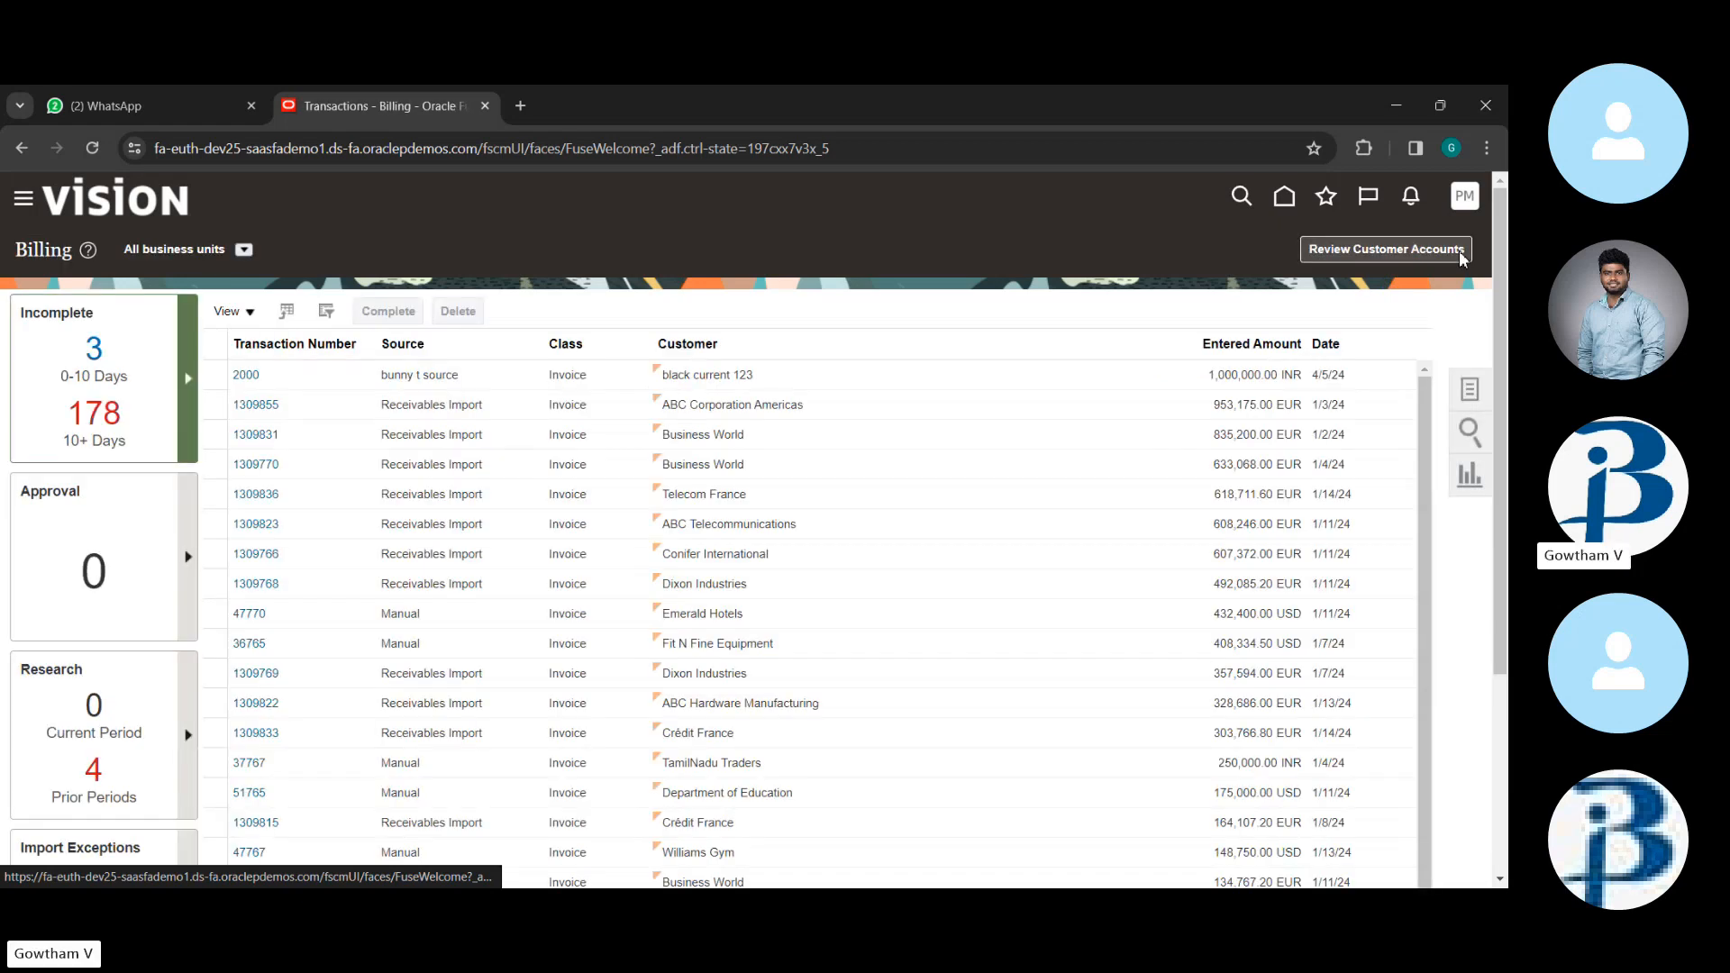
# - Open Manage Transactions from the Billing overview and search for transaction number 90765
pyautogui.click(1470, 390)
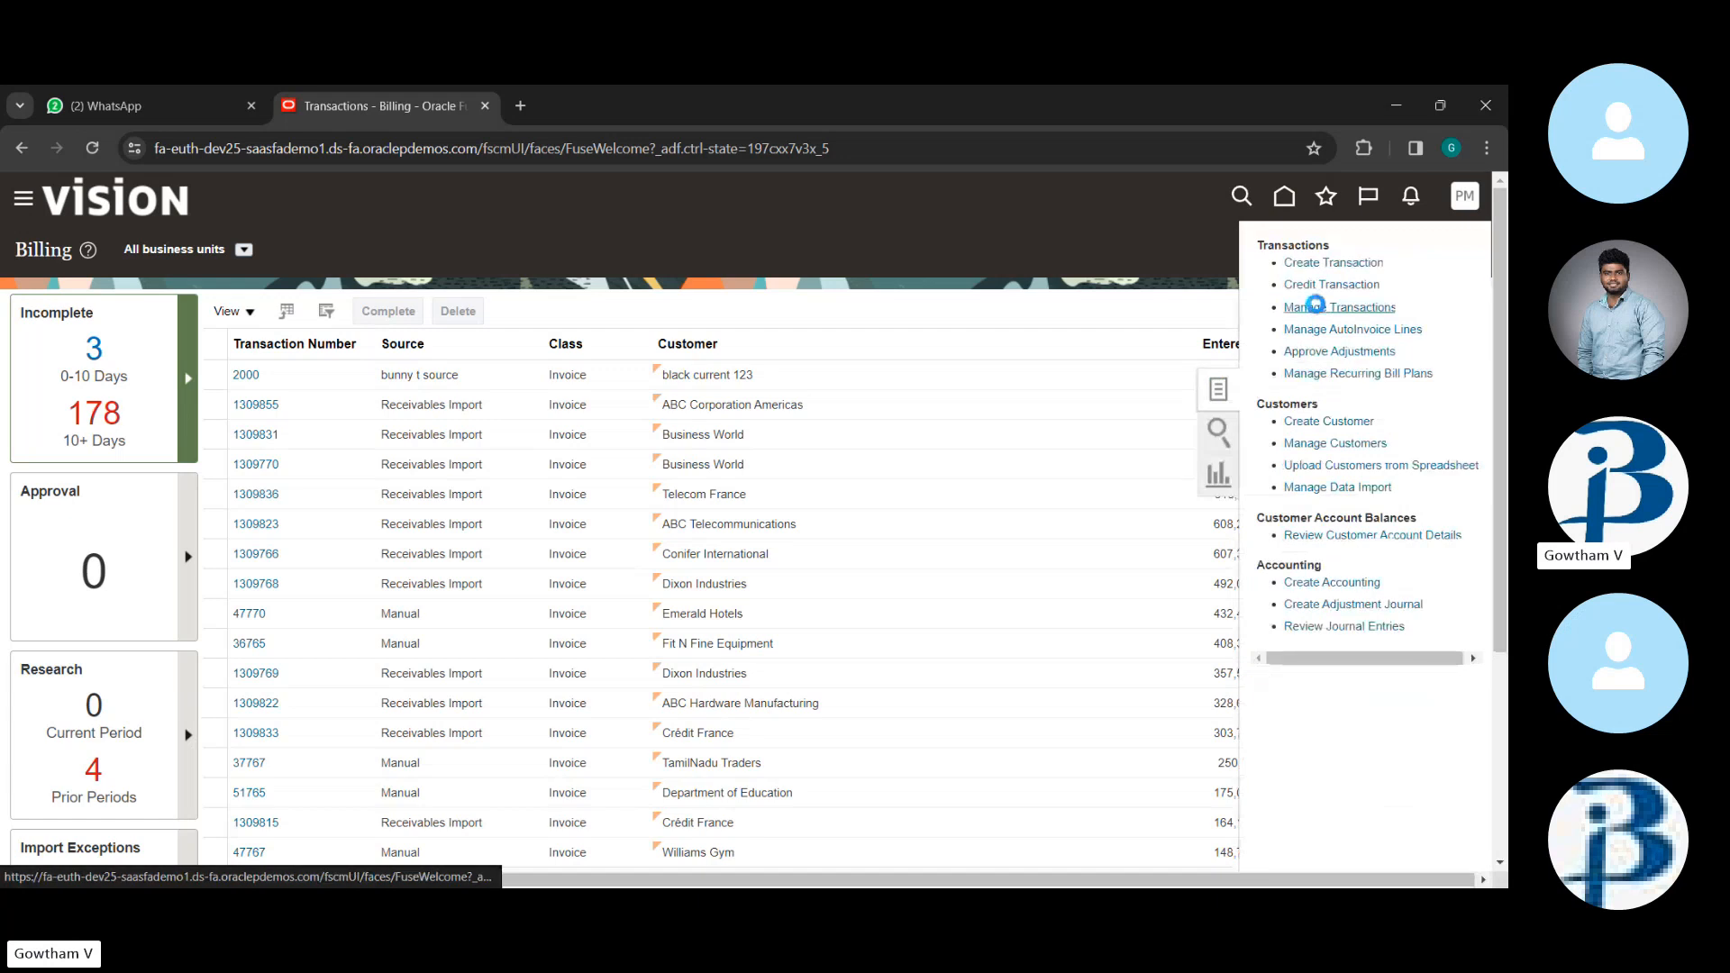
pyautogui.click(1315, 306)
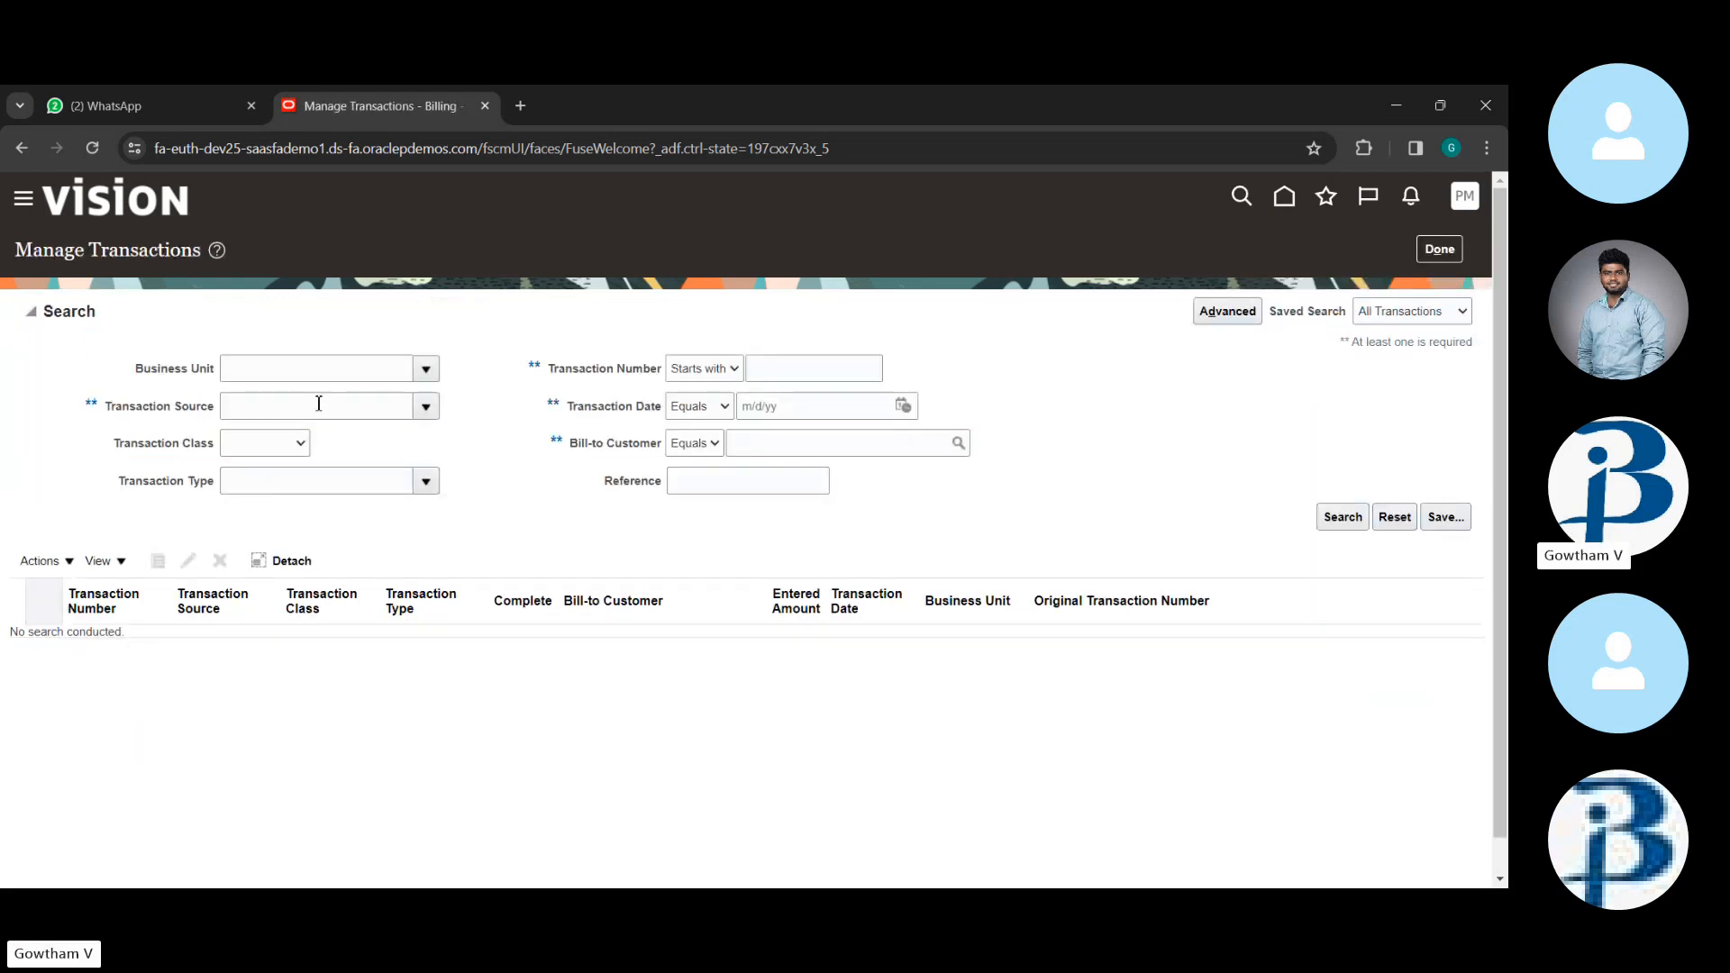
pyautogui.click(834, 370)
pyautogui.write('90765')
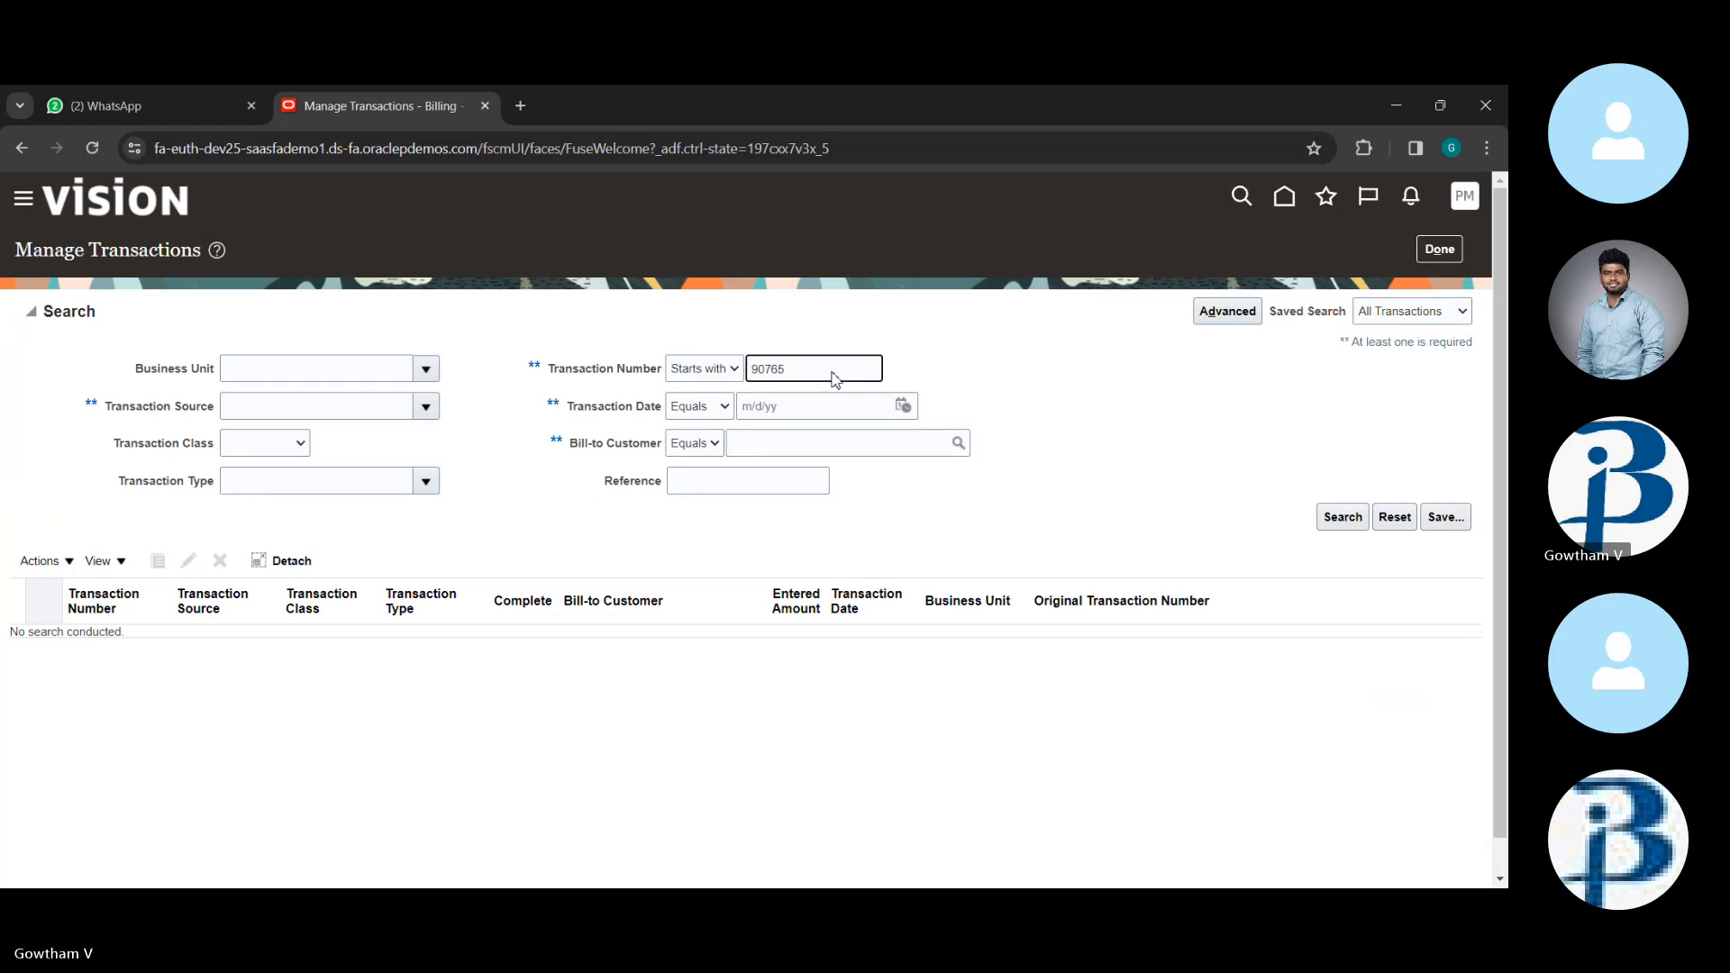
pyautogui.press('Return')
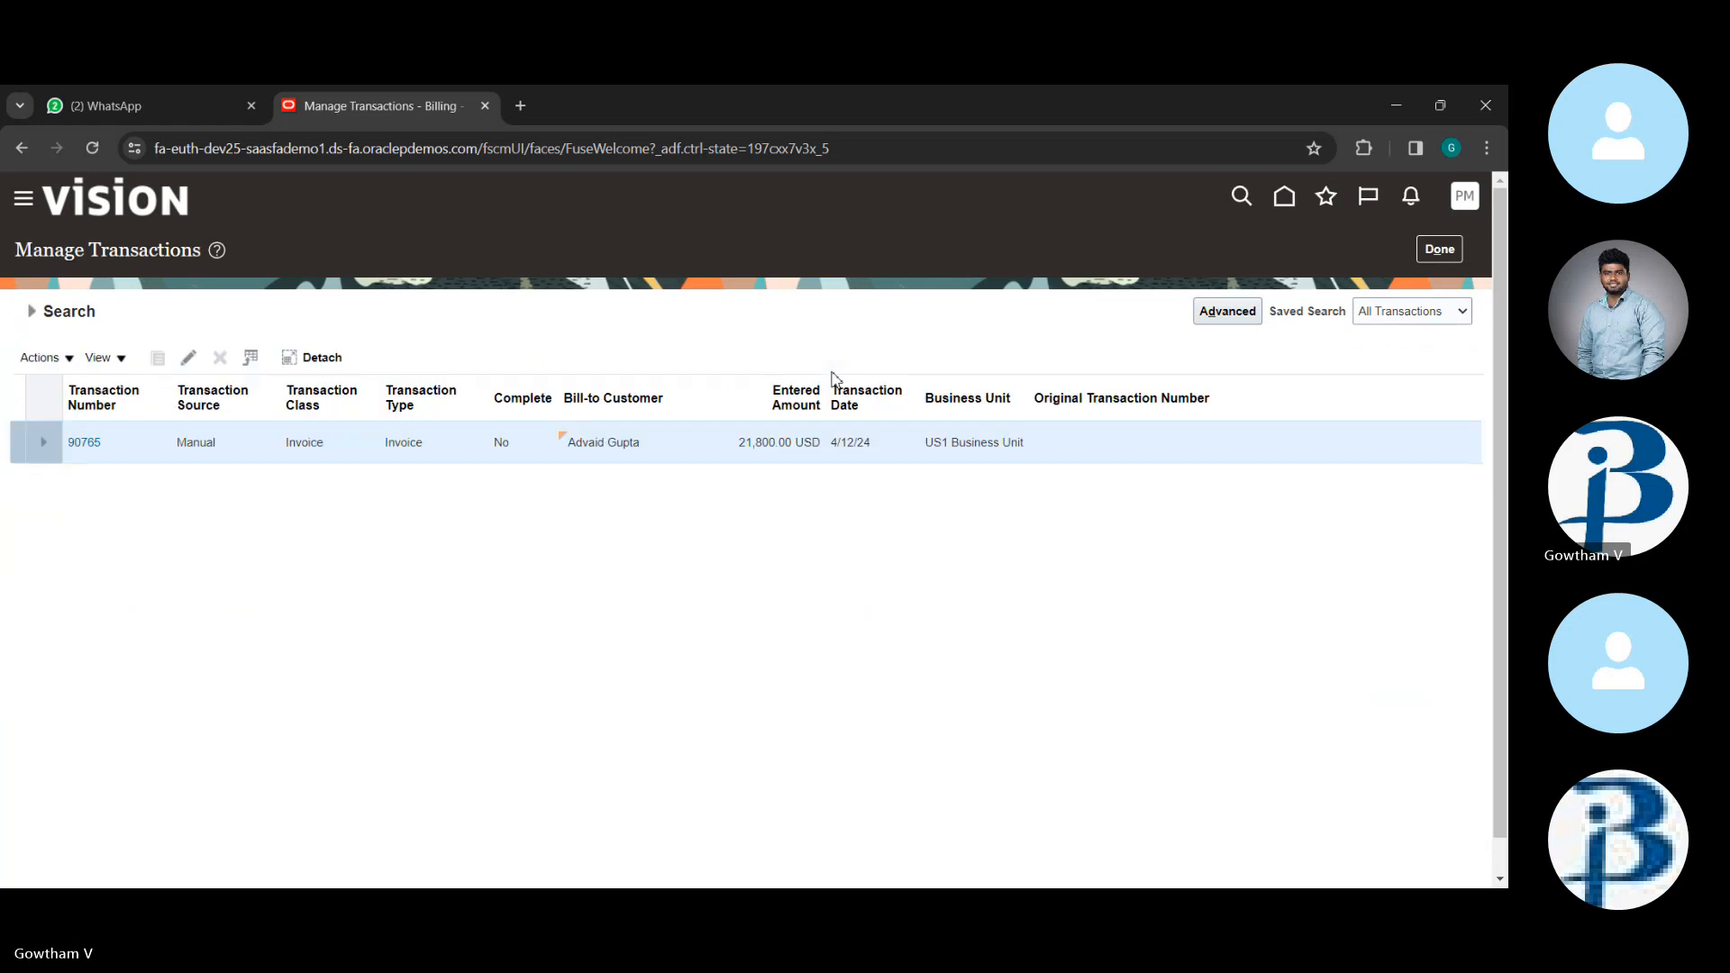
# - Open invoice 90765 for editing, complete and close it, and acknowledge the message
pyautogui.click(188, 360)
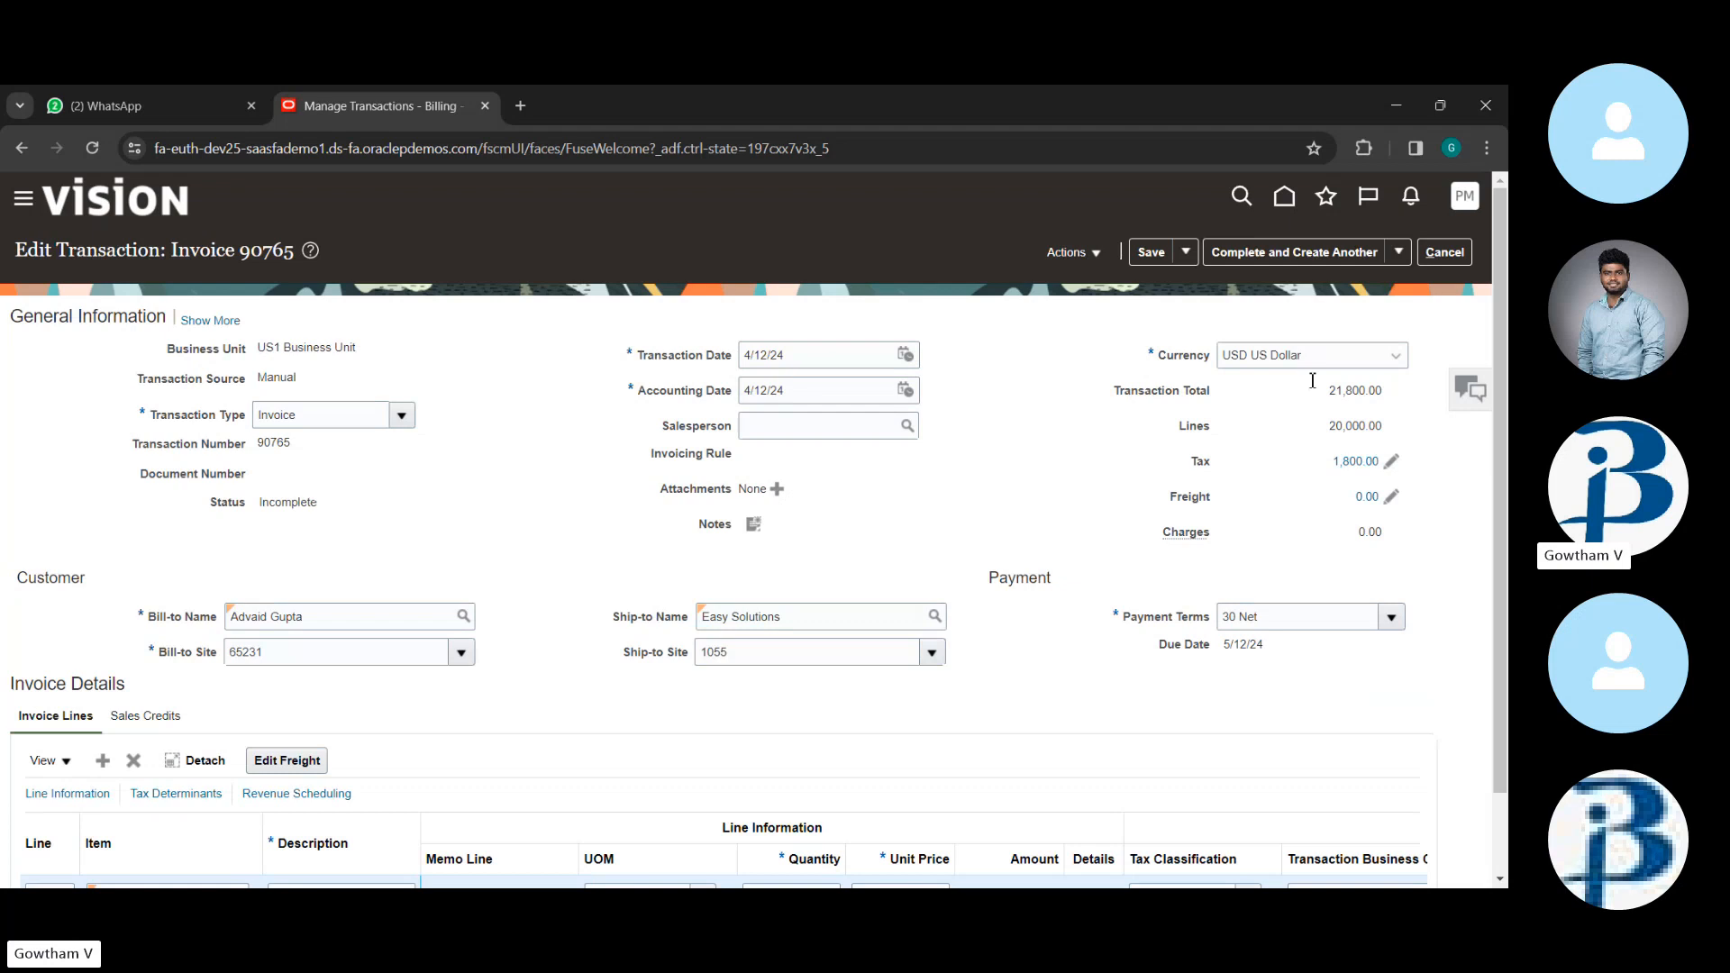
pyautogui.click(1398, 253)
pyautogui.click(1336, 329)
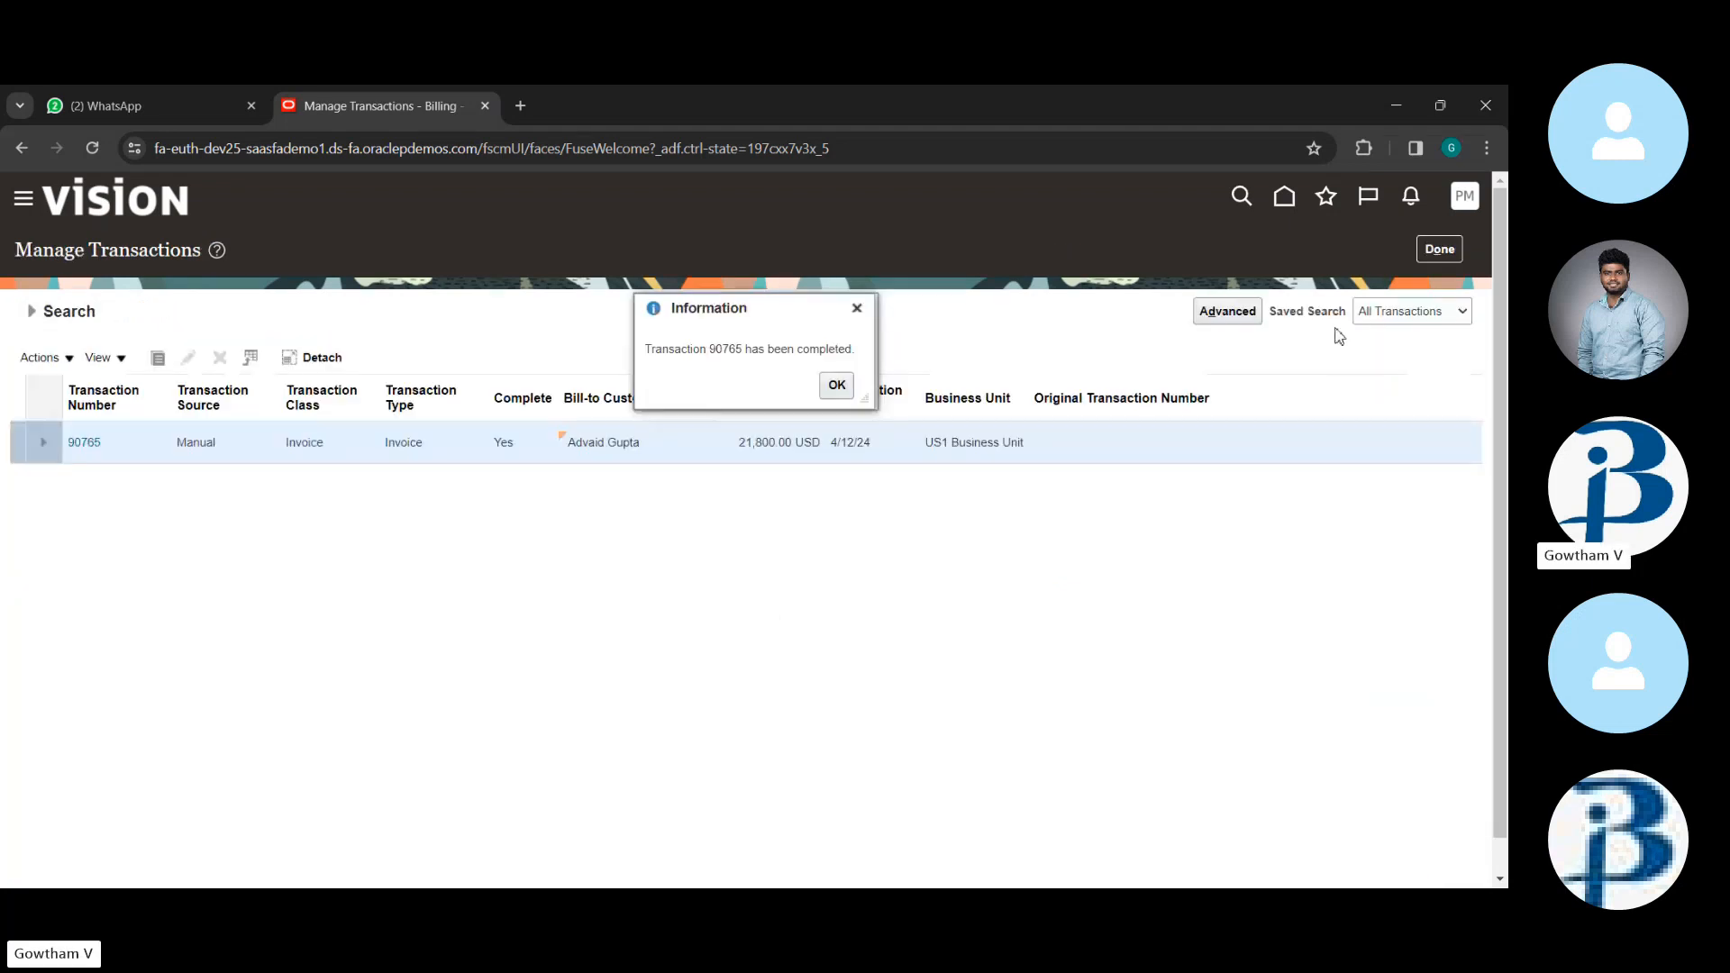
pyautogui.click(834, 386)
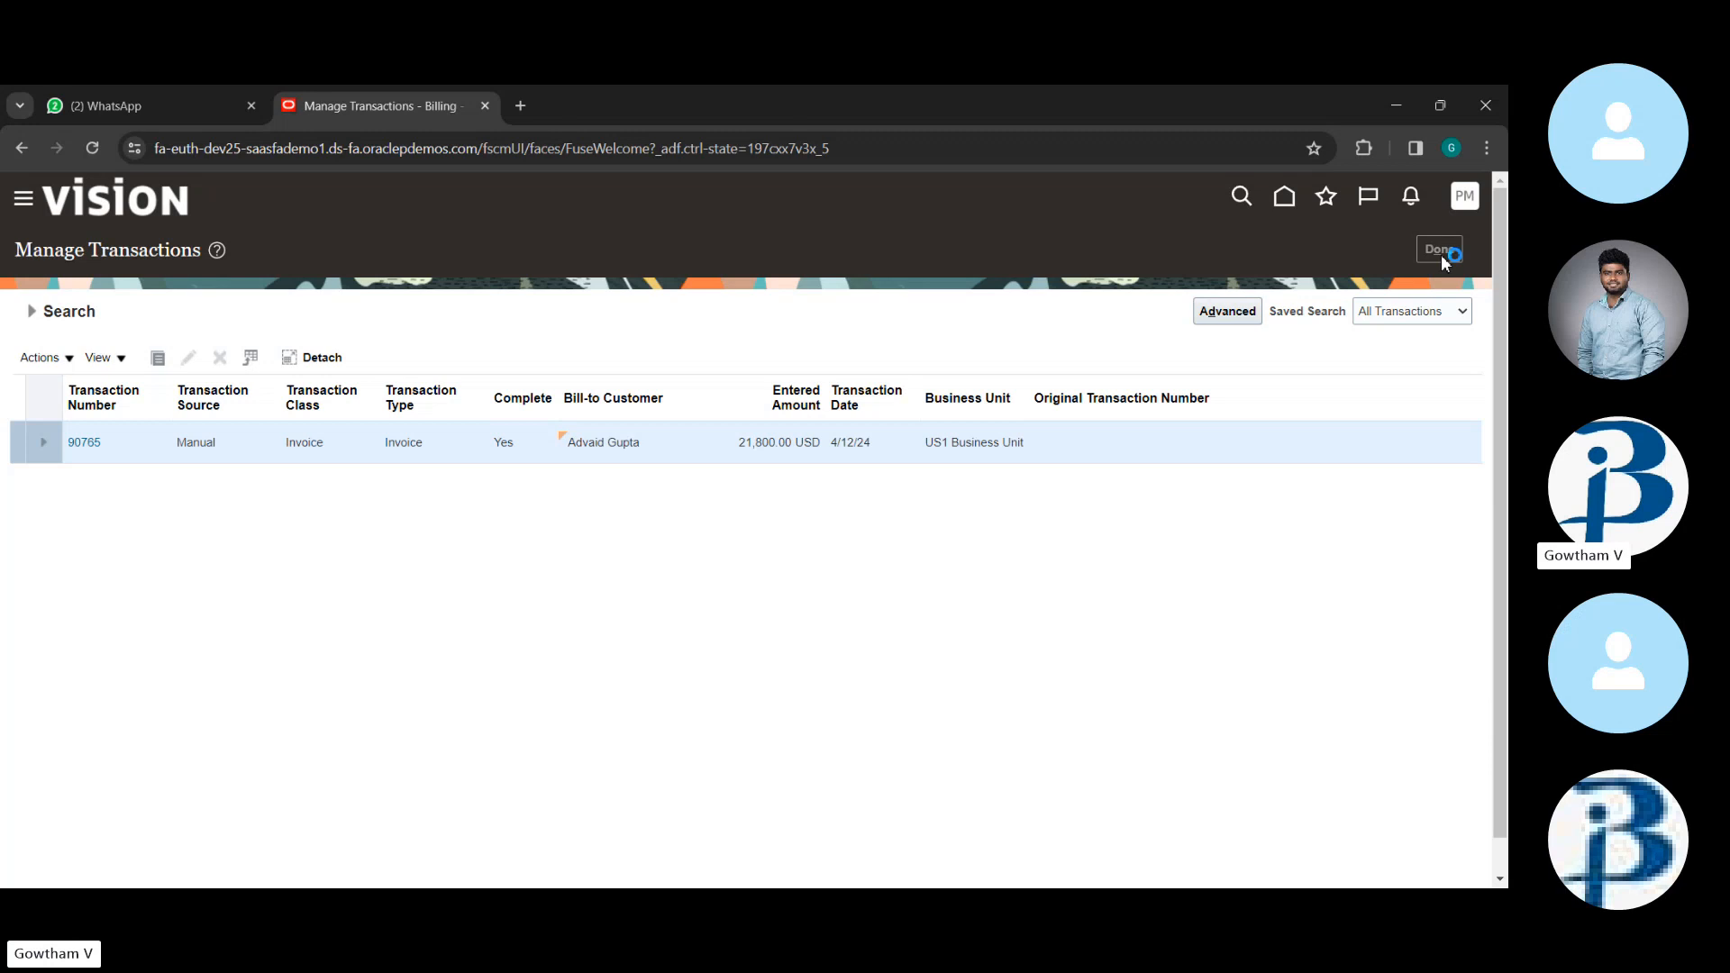
# - Return to the Billing overview and start a credit transaction with 90765 as the original transaction number
pyautogui.click(1470, 397)
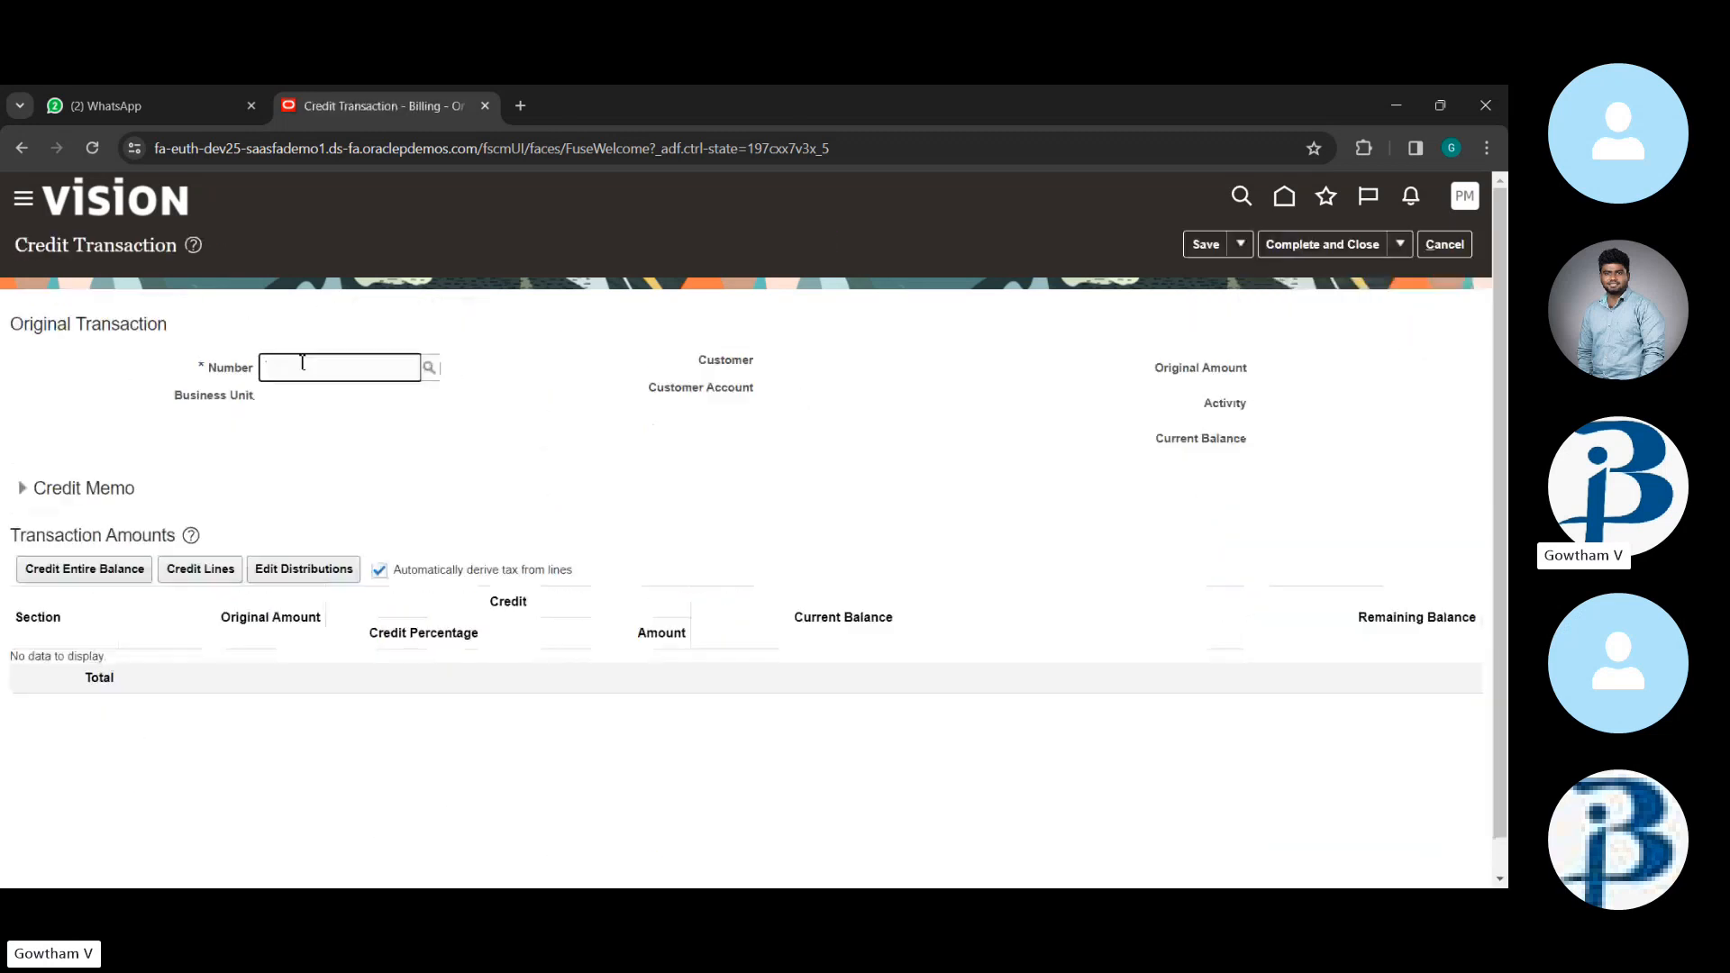
pyautogui.write('90765')
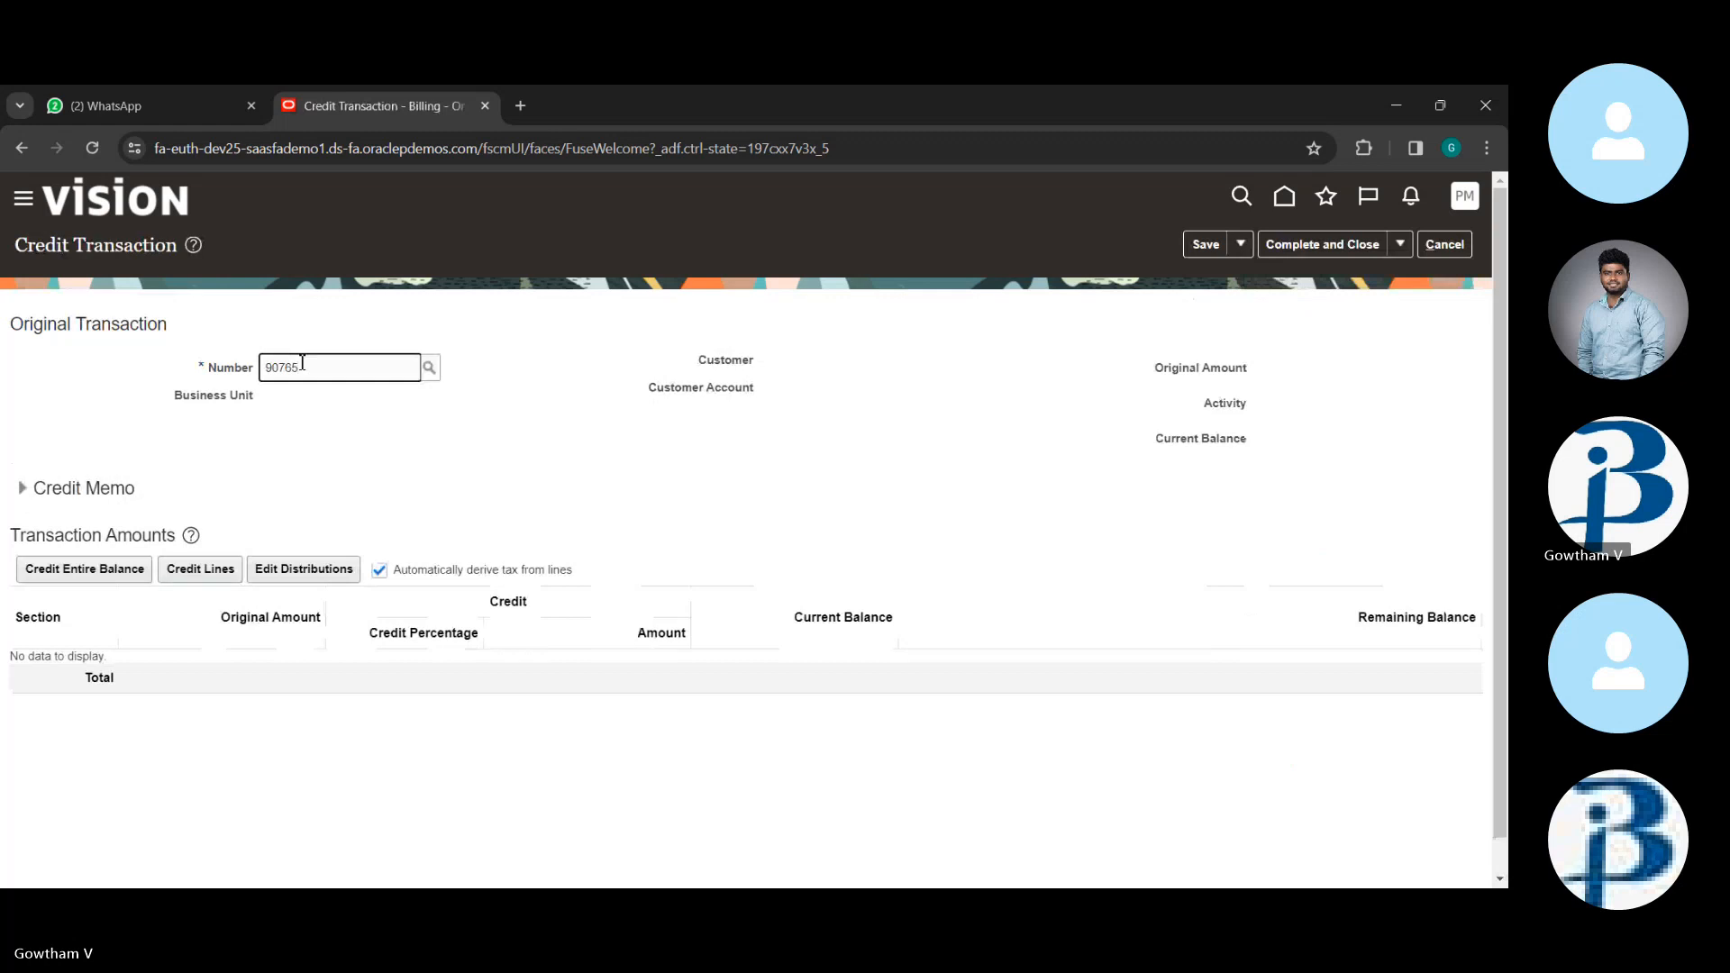
pyautogui.press('Tab')
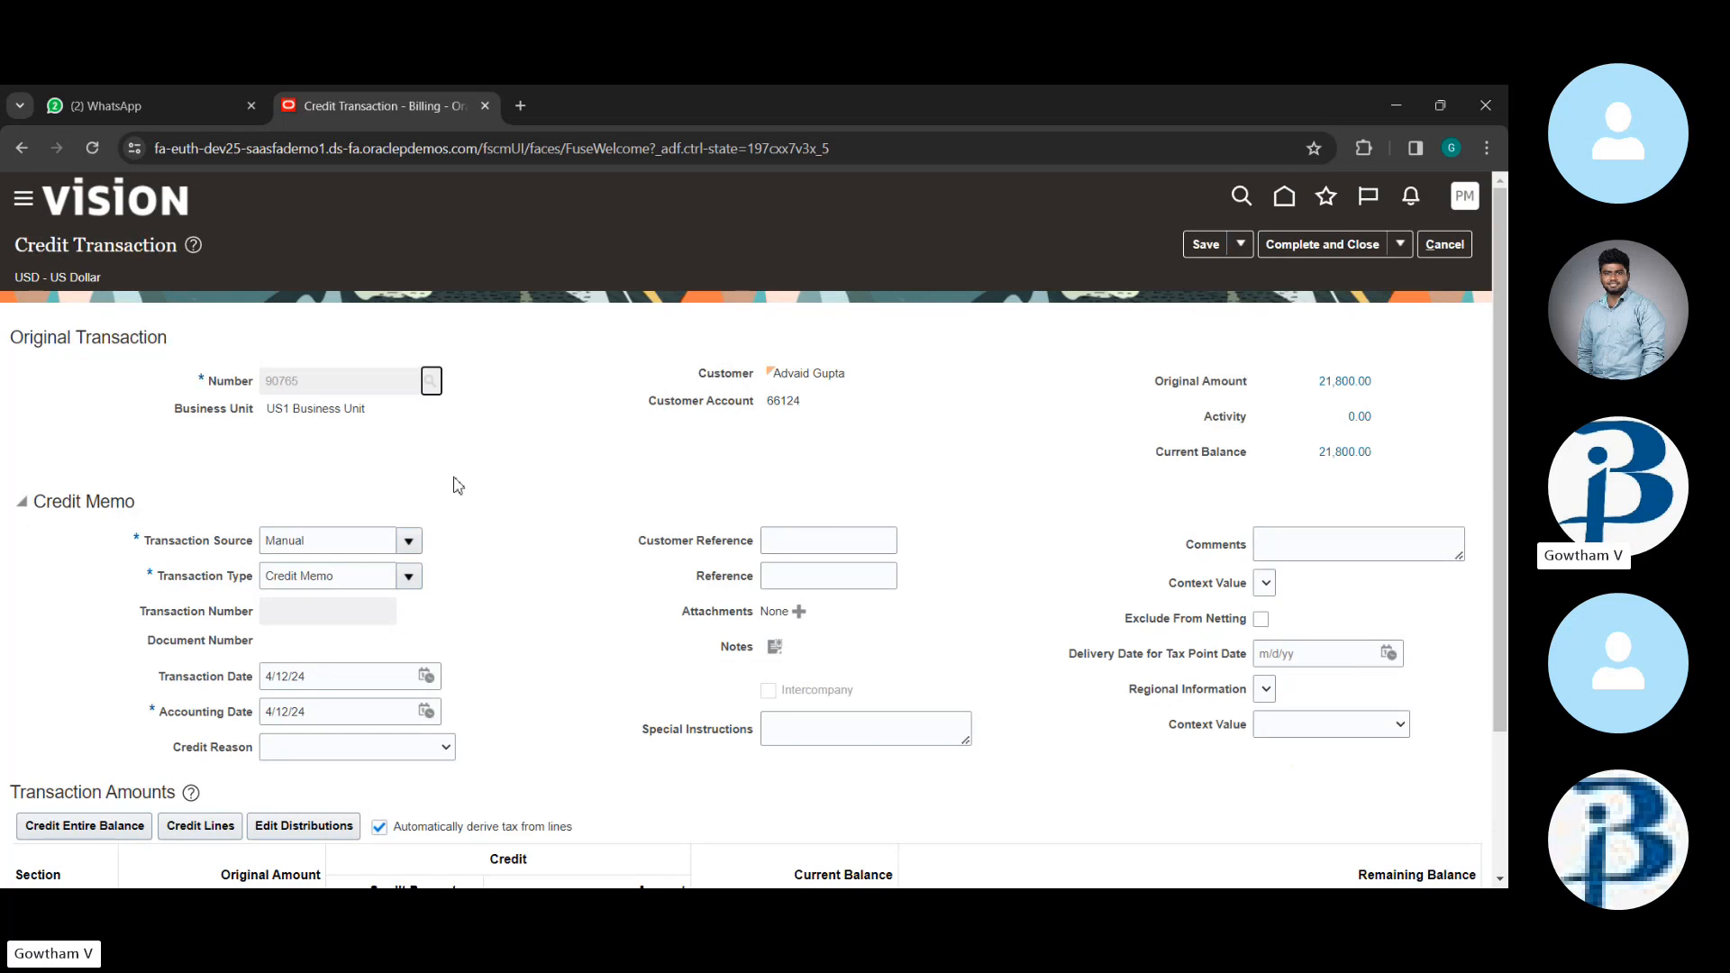
# - Examine the credit memo fields, transaction amounts and transaction type choices, and leave the page without saving
pyautogui.scroll(-1, 598, 610)
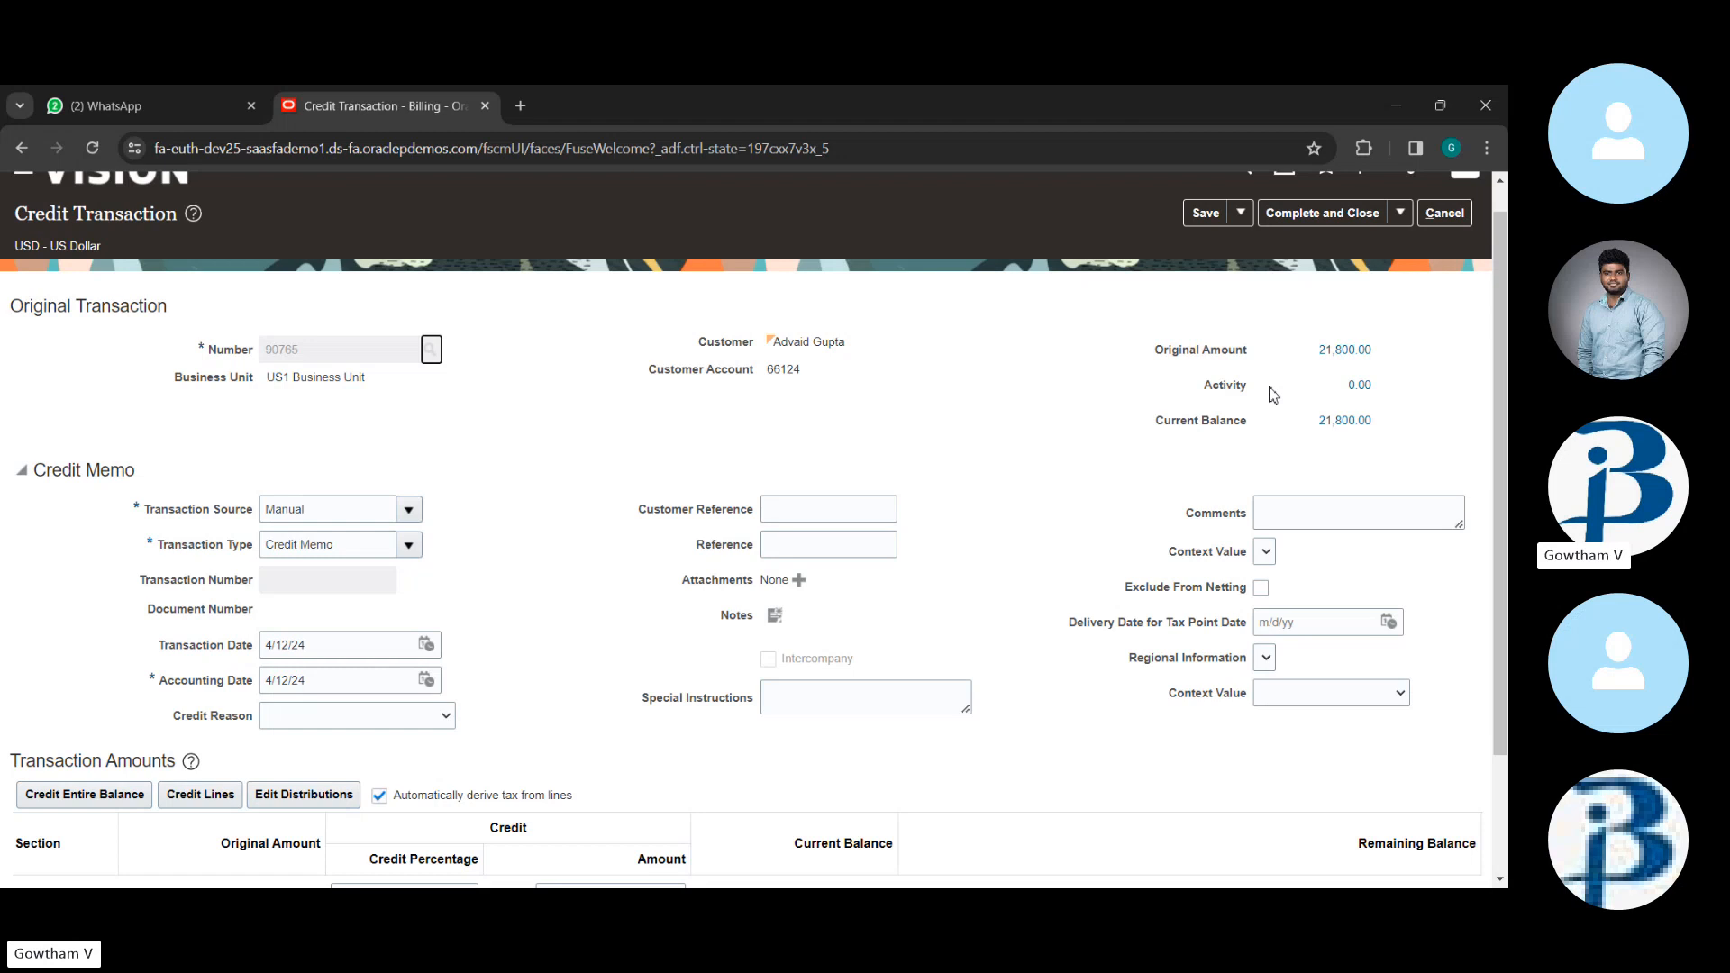
pyautogui.scroll(-1, 398, 618)
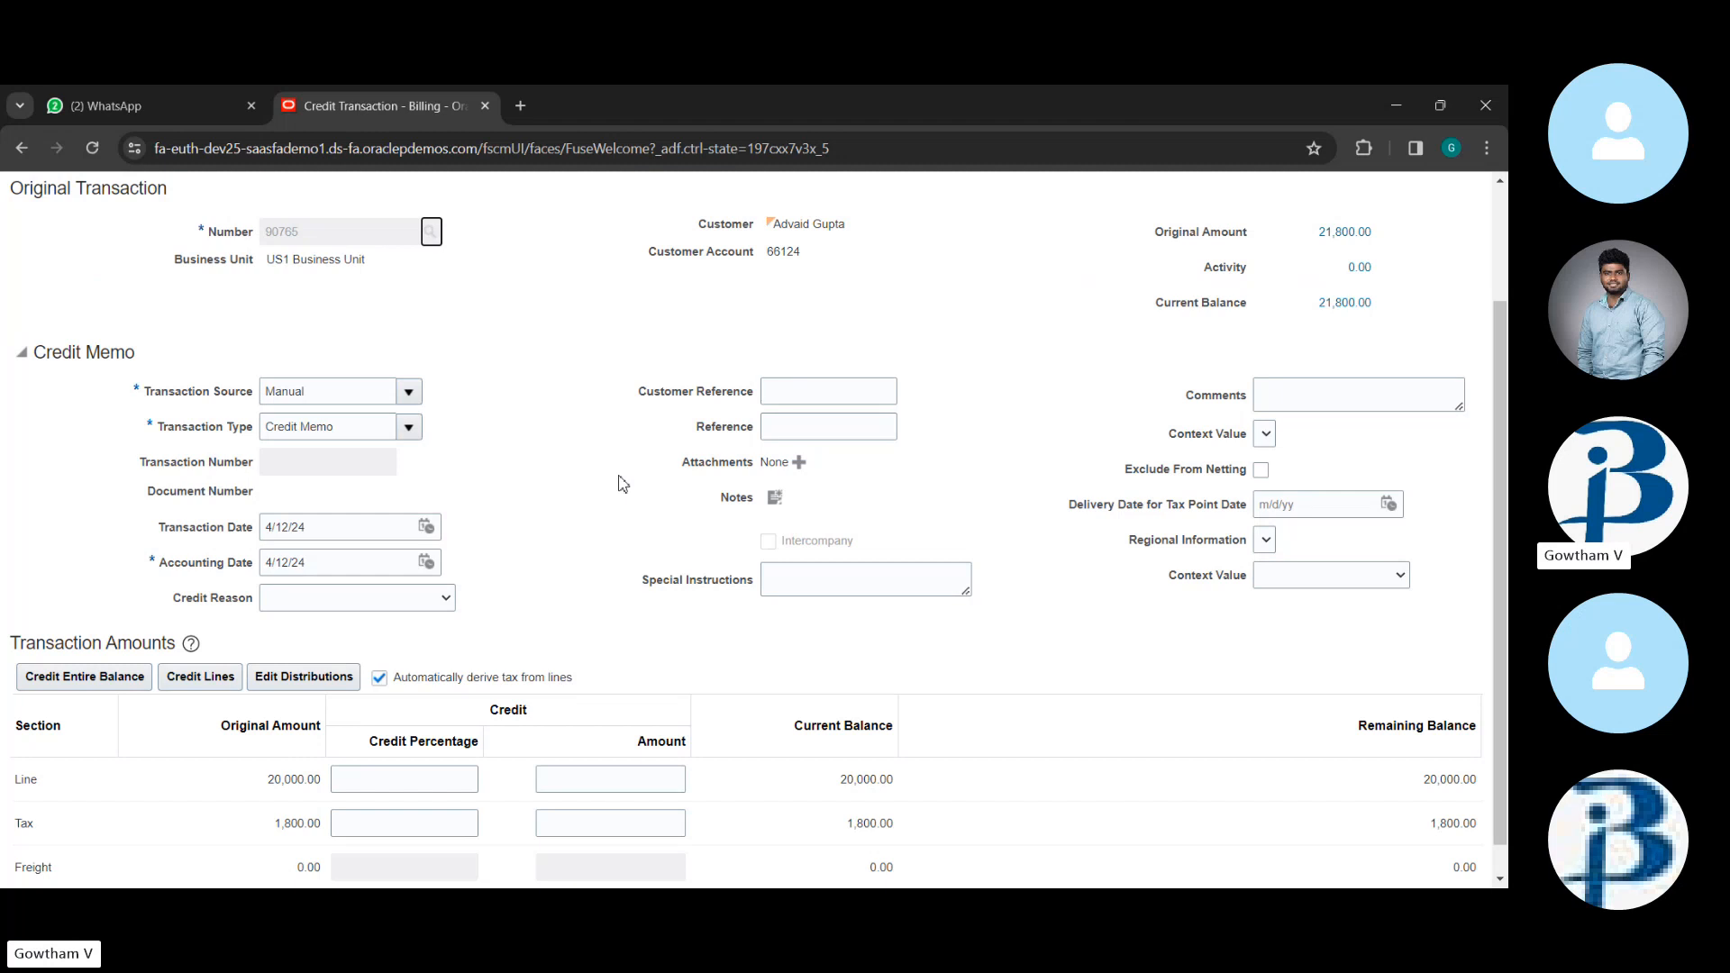
pyautogui.scroll(2, 643, 571)
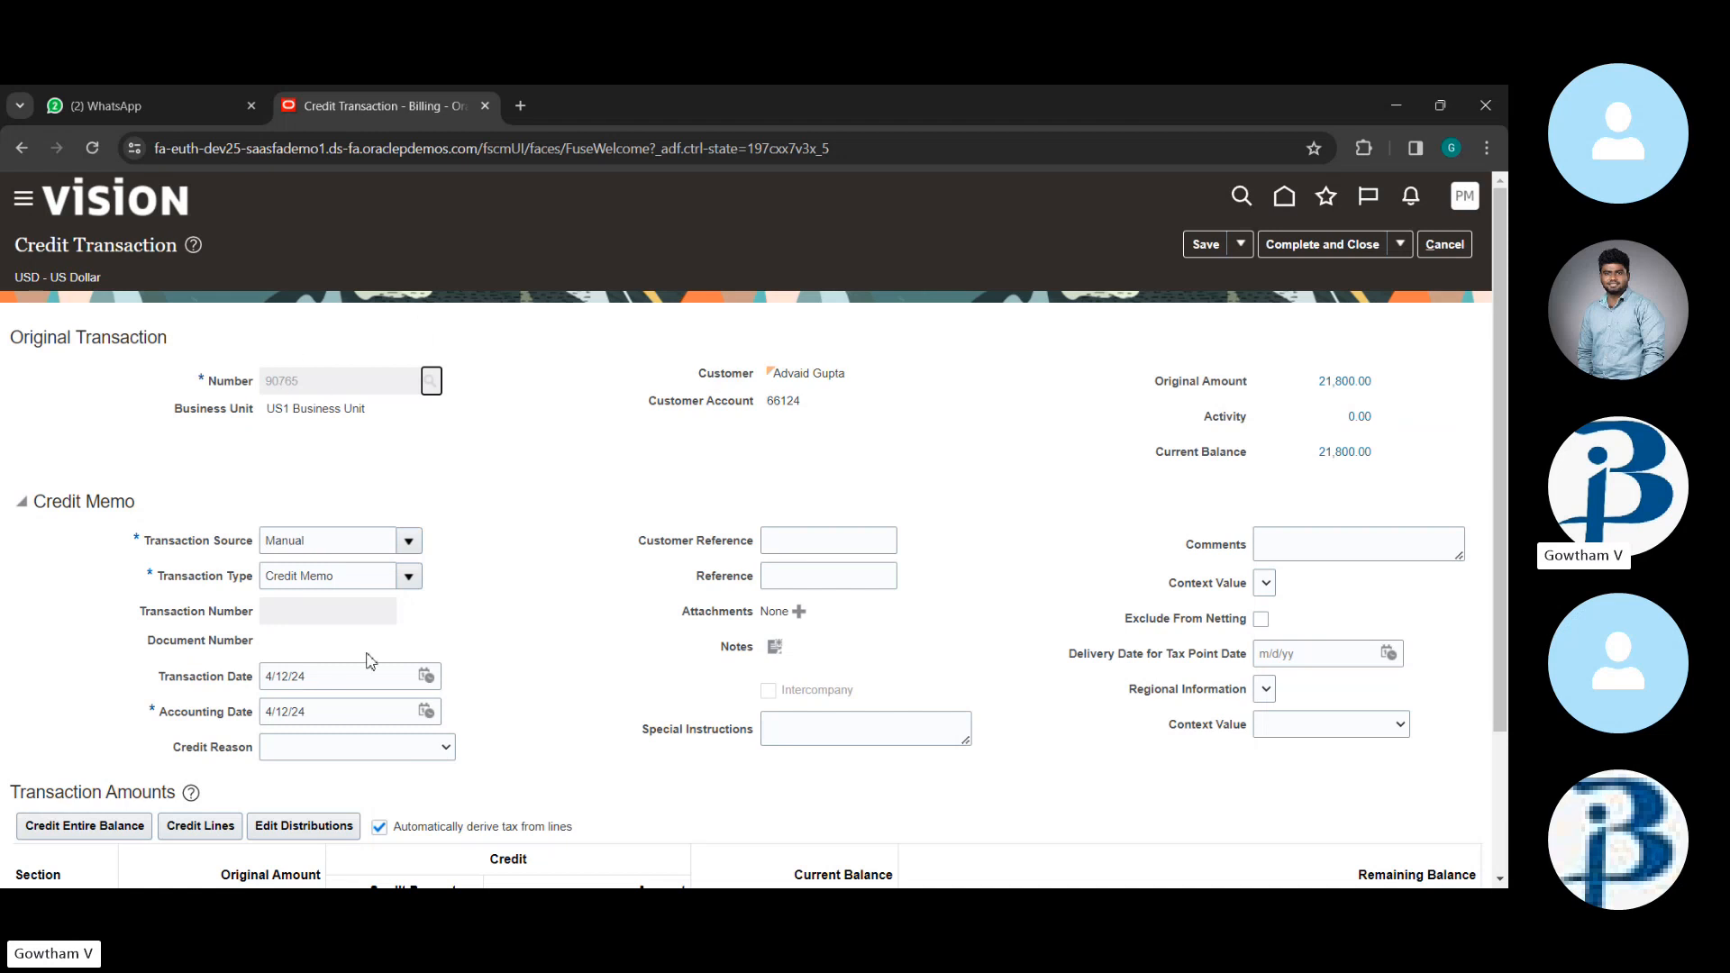
pyautogui.scroll(-1, 470, 635)
pyautogui.scroll(-2, 470, 634)
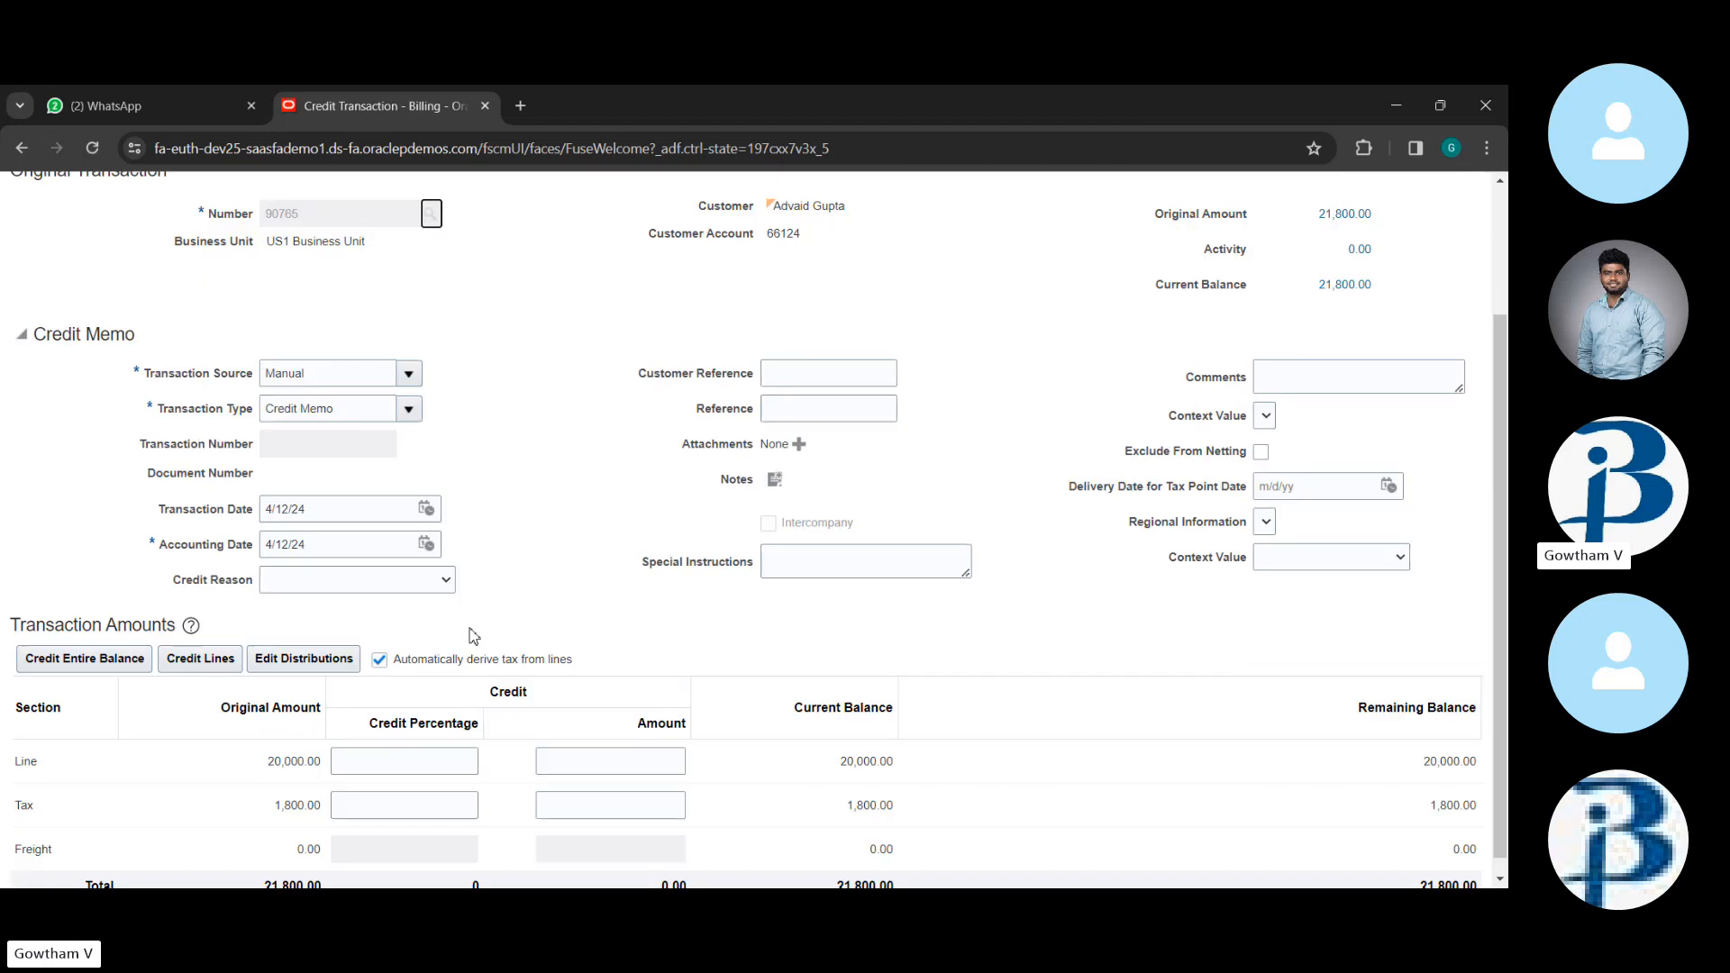
pyautogui.scroll(-1, 473, 667)
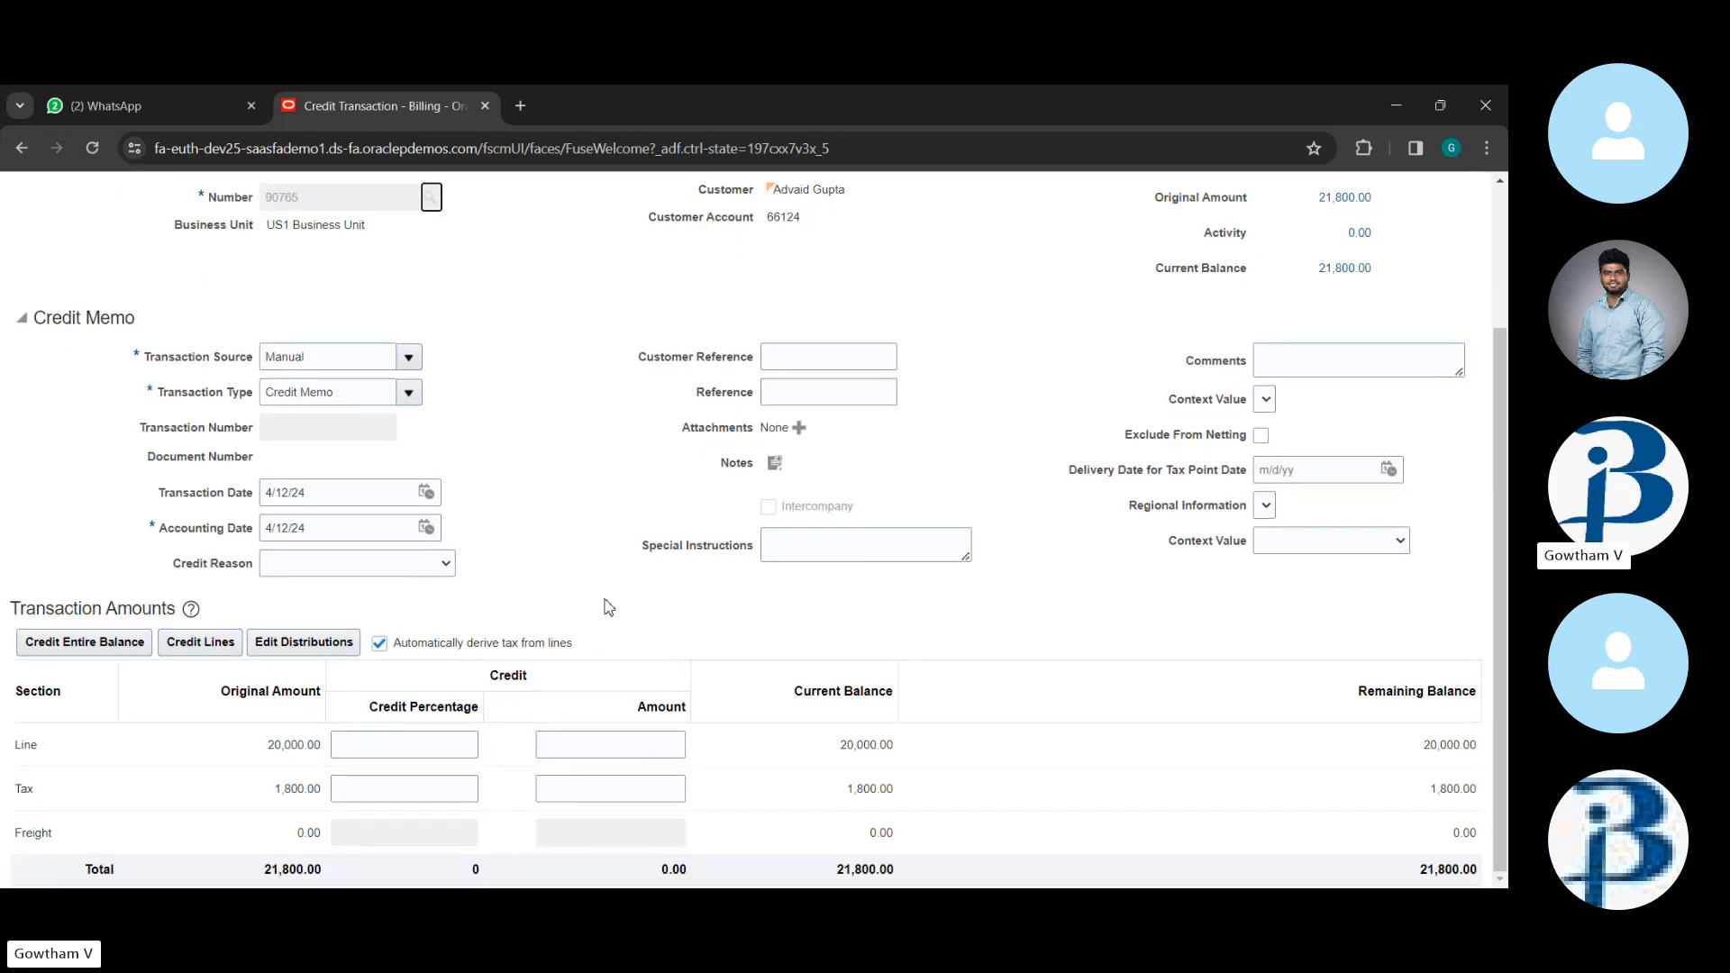
pyautogui.scroll(3, 609, 607)
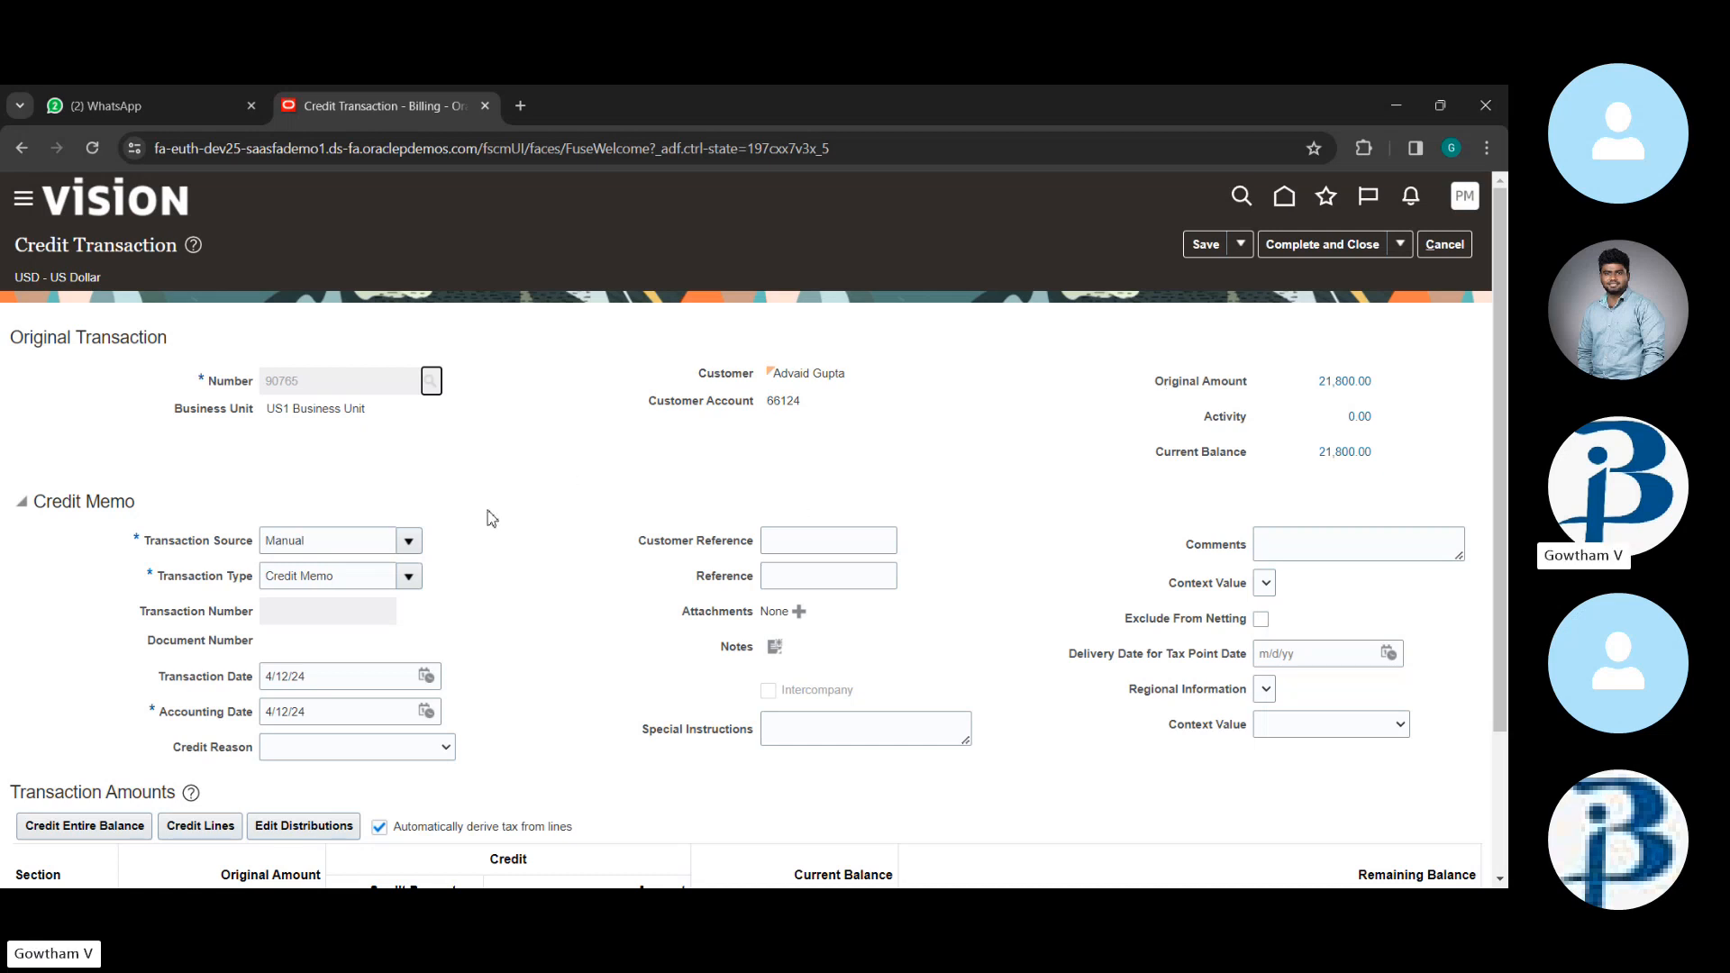
pyautogui.click(410, 579)
pyautogui.click(566, 645)
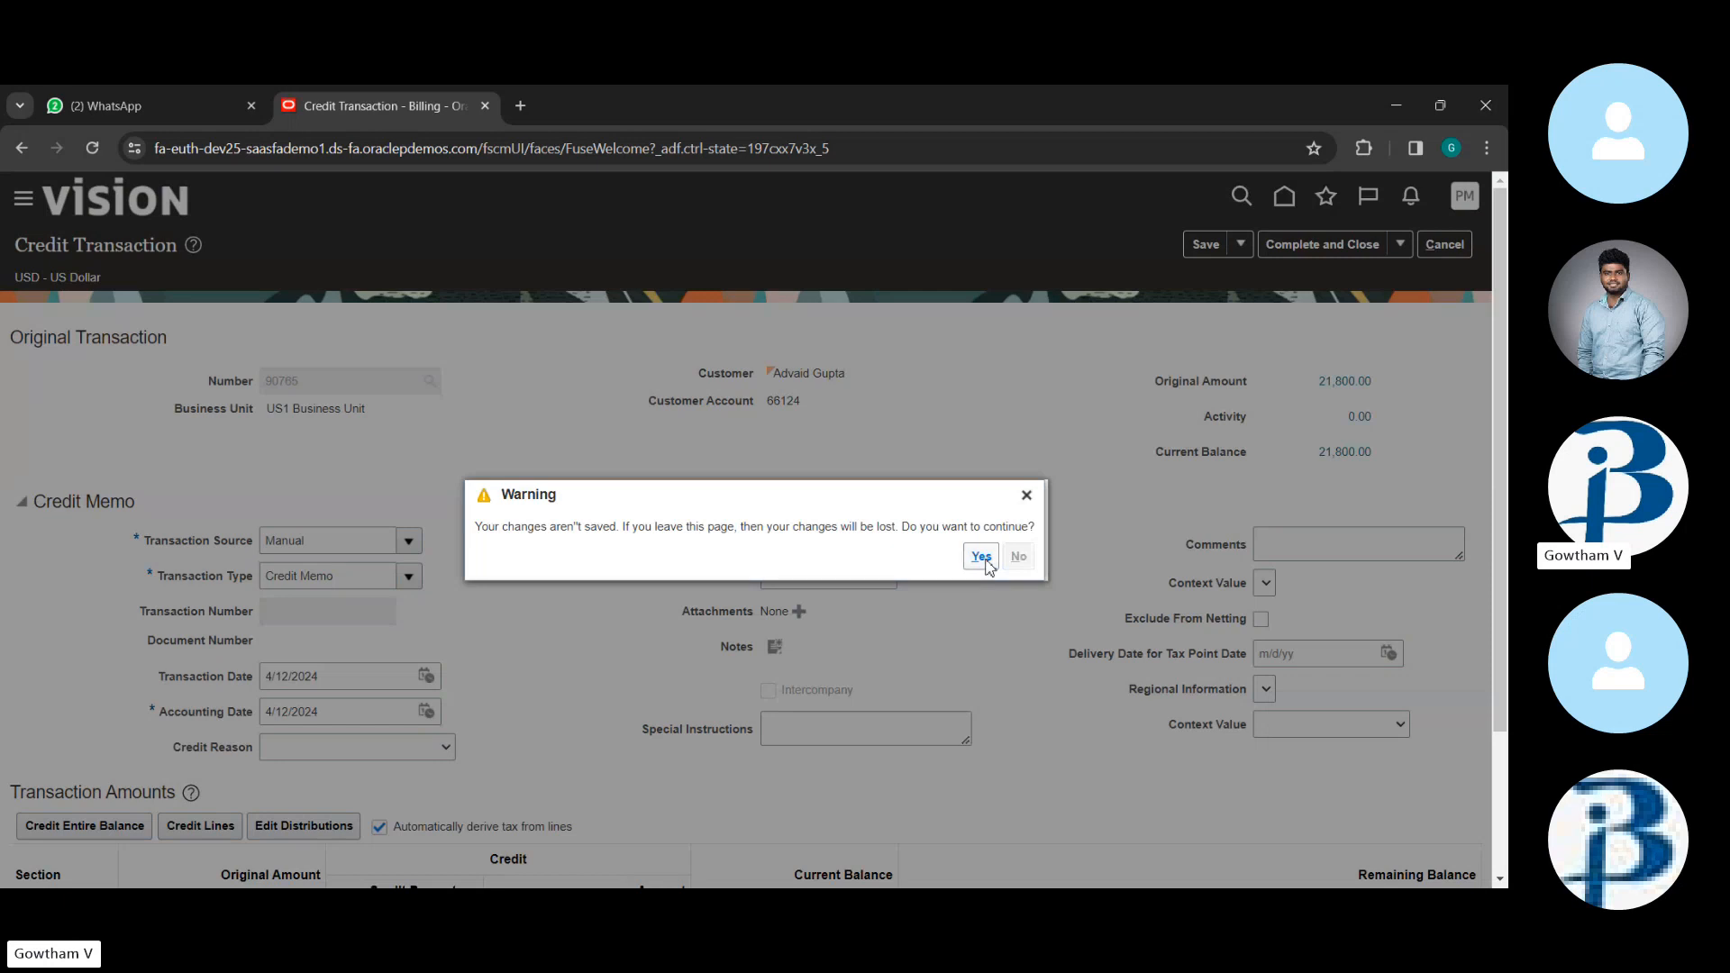
pyautogui.click(981, 557)
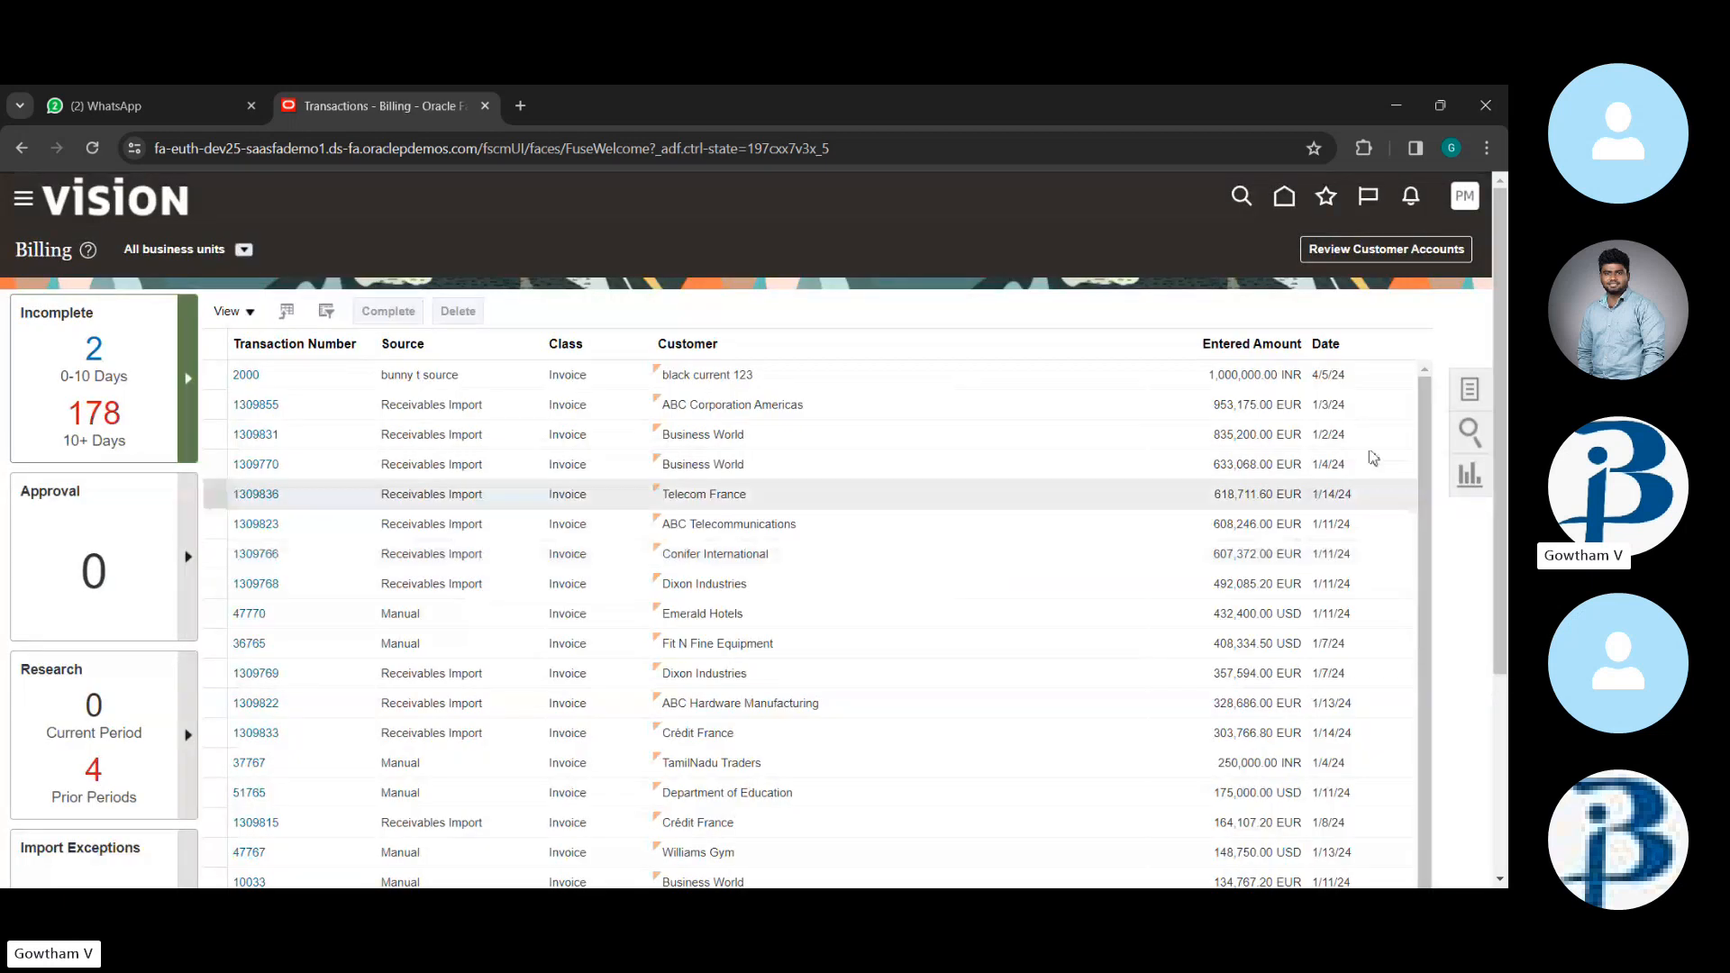
# - Start a new credit transaction from the Billing overview and load original transaction 90765 into it
pyautogui.click(1470, 389)
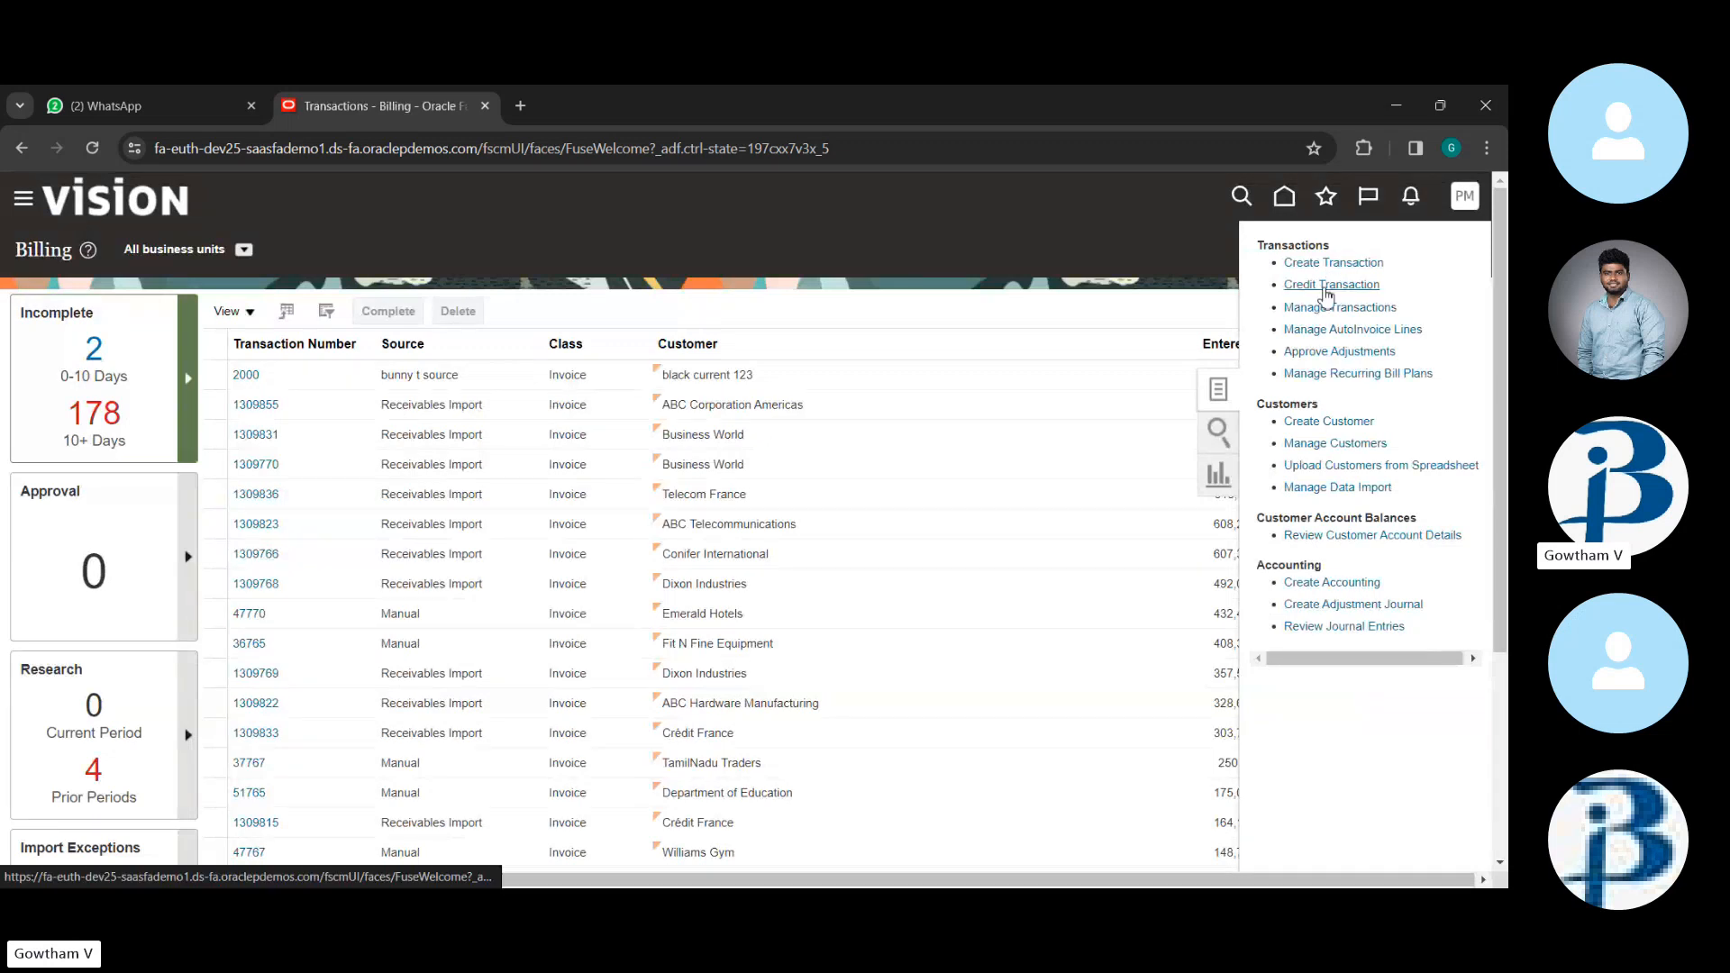
pyautogui.click(1328, 286)
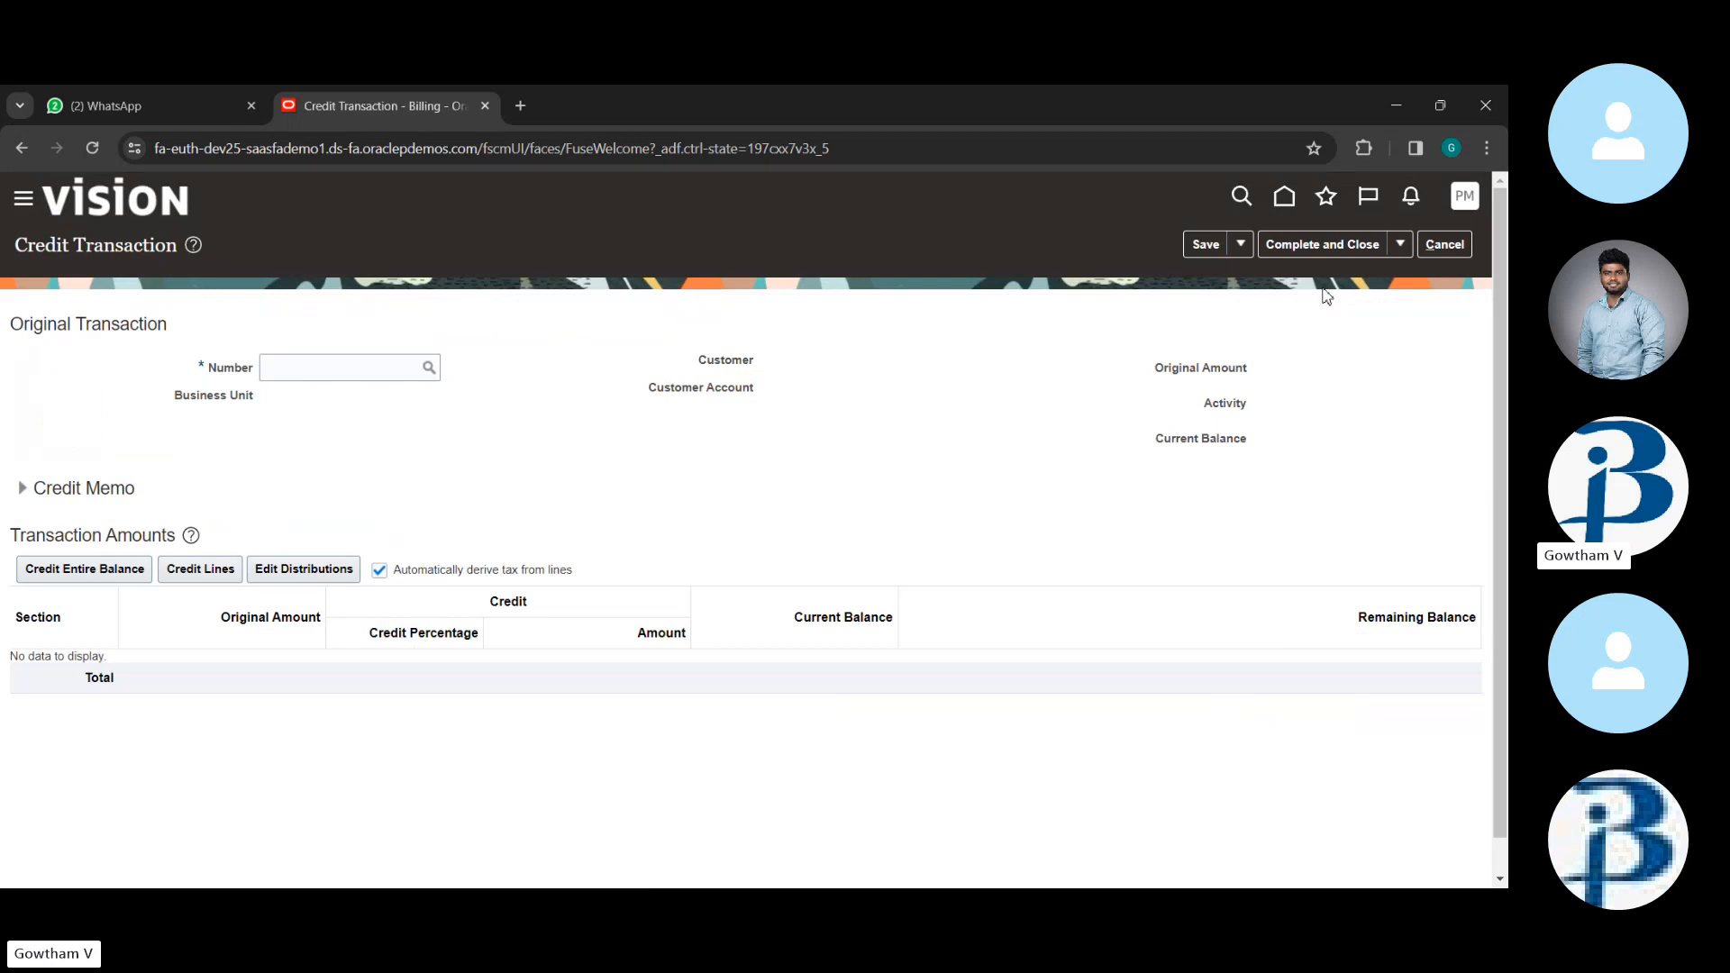
pyautogui.click(318, 372)
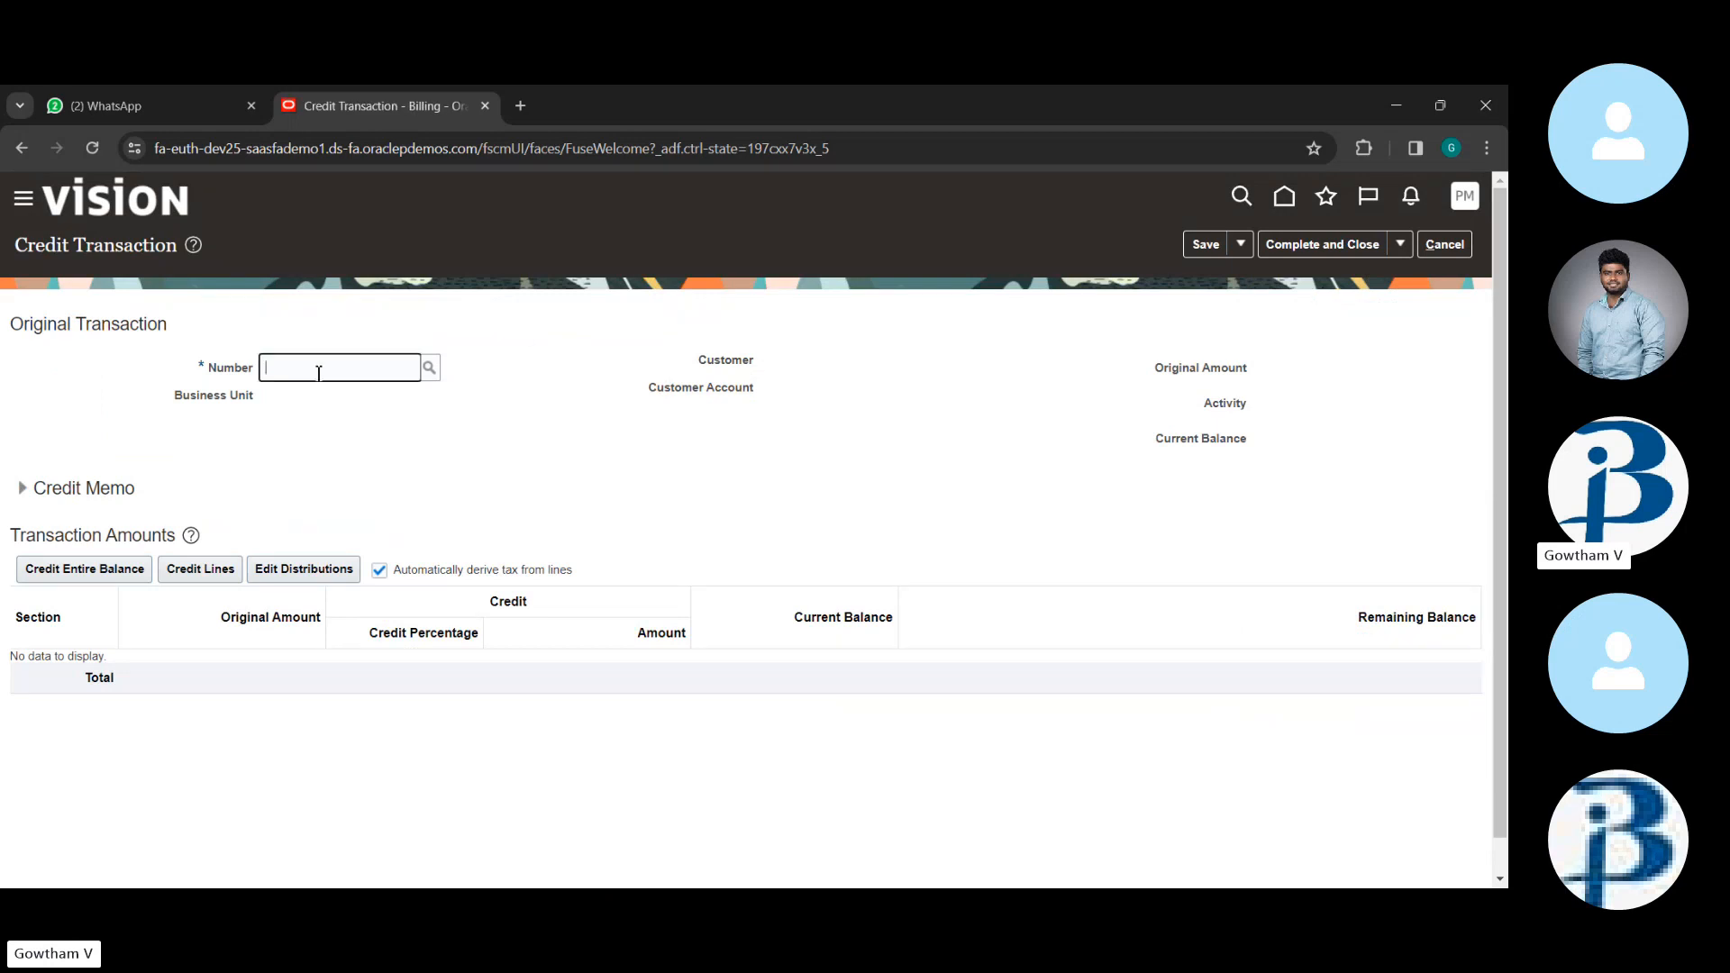
pyautogui.write('90765')
pyautogui.press('Tab')
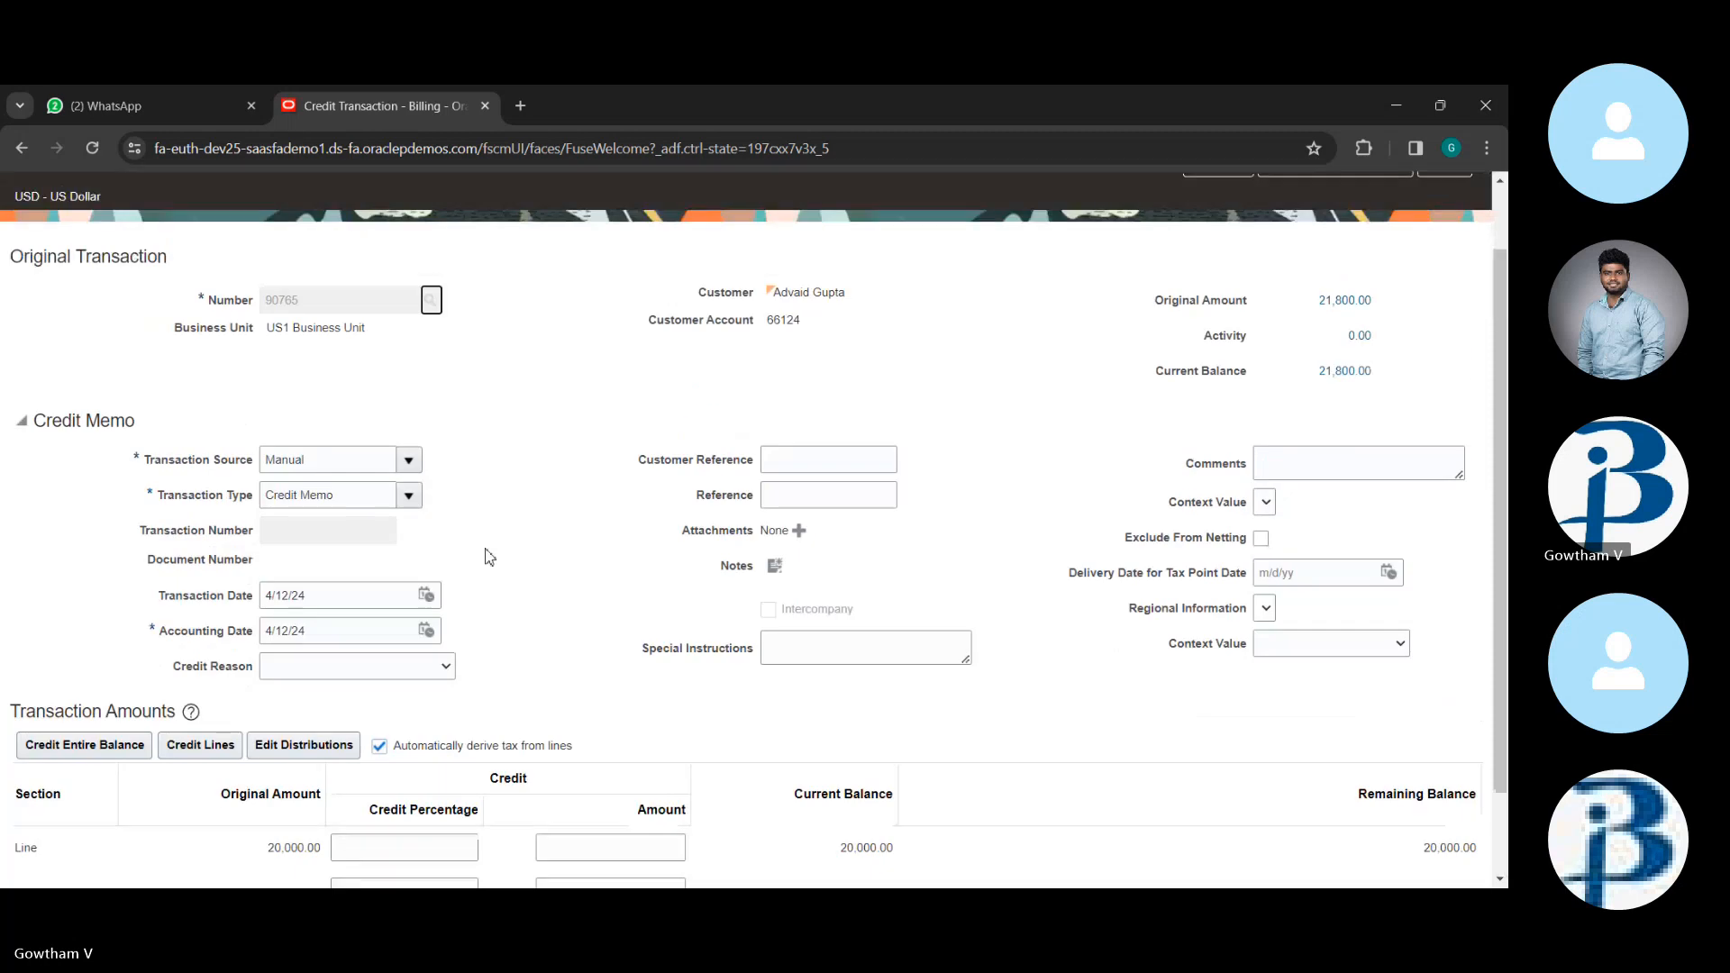
# - Set the credit percentage of the Line section to 100 and save the credit memo
pyautogui.scroll(1, 490, 557)
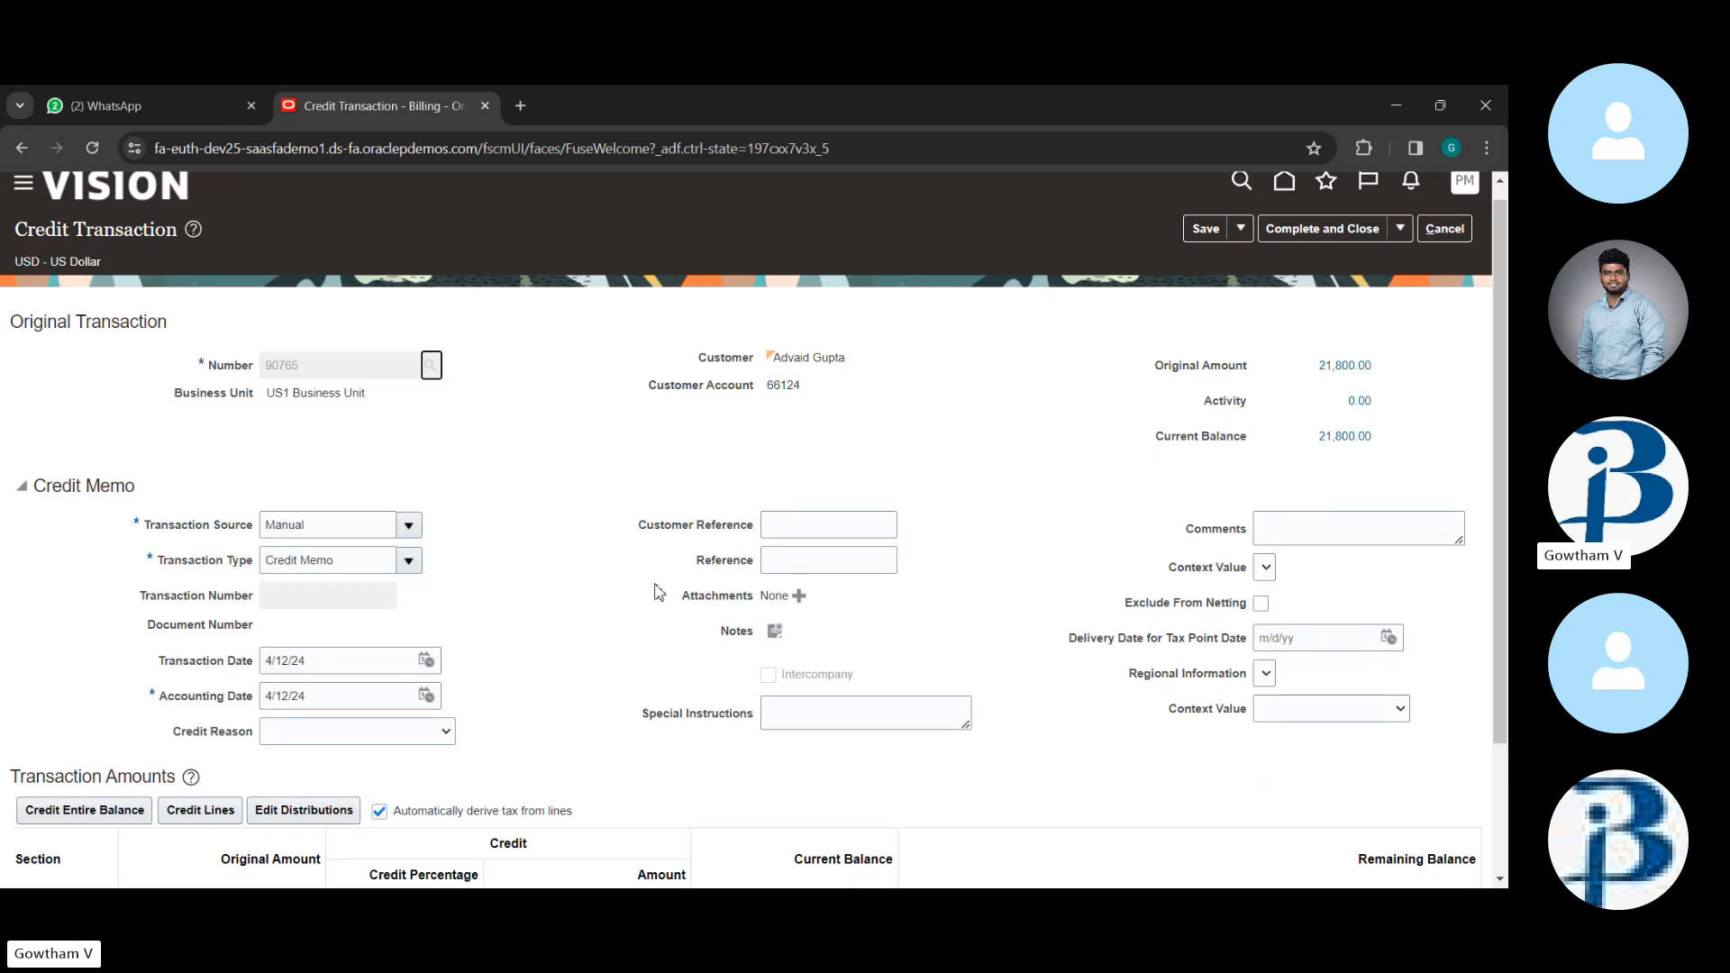
pyautogui.scroll(-3, 659, 591)
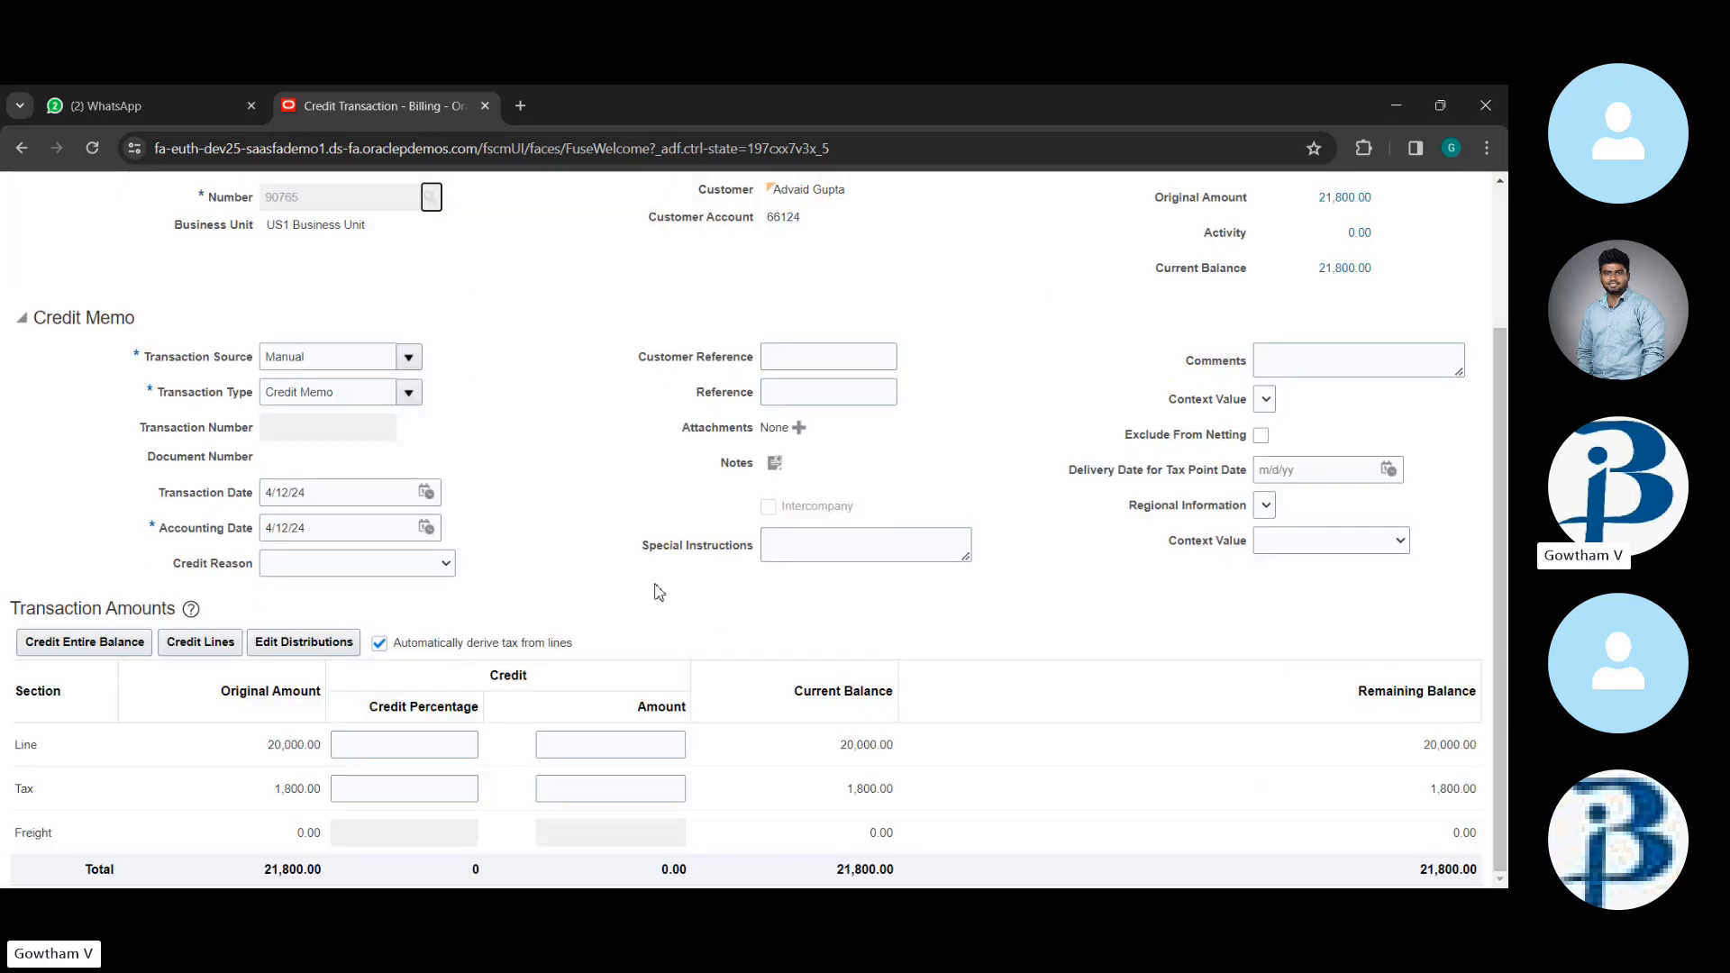
pyautogui.click(415, 748)
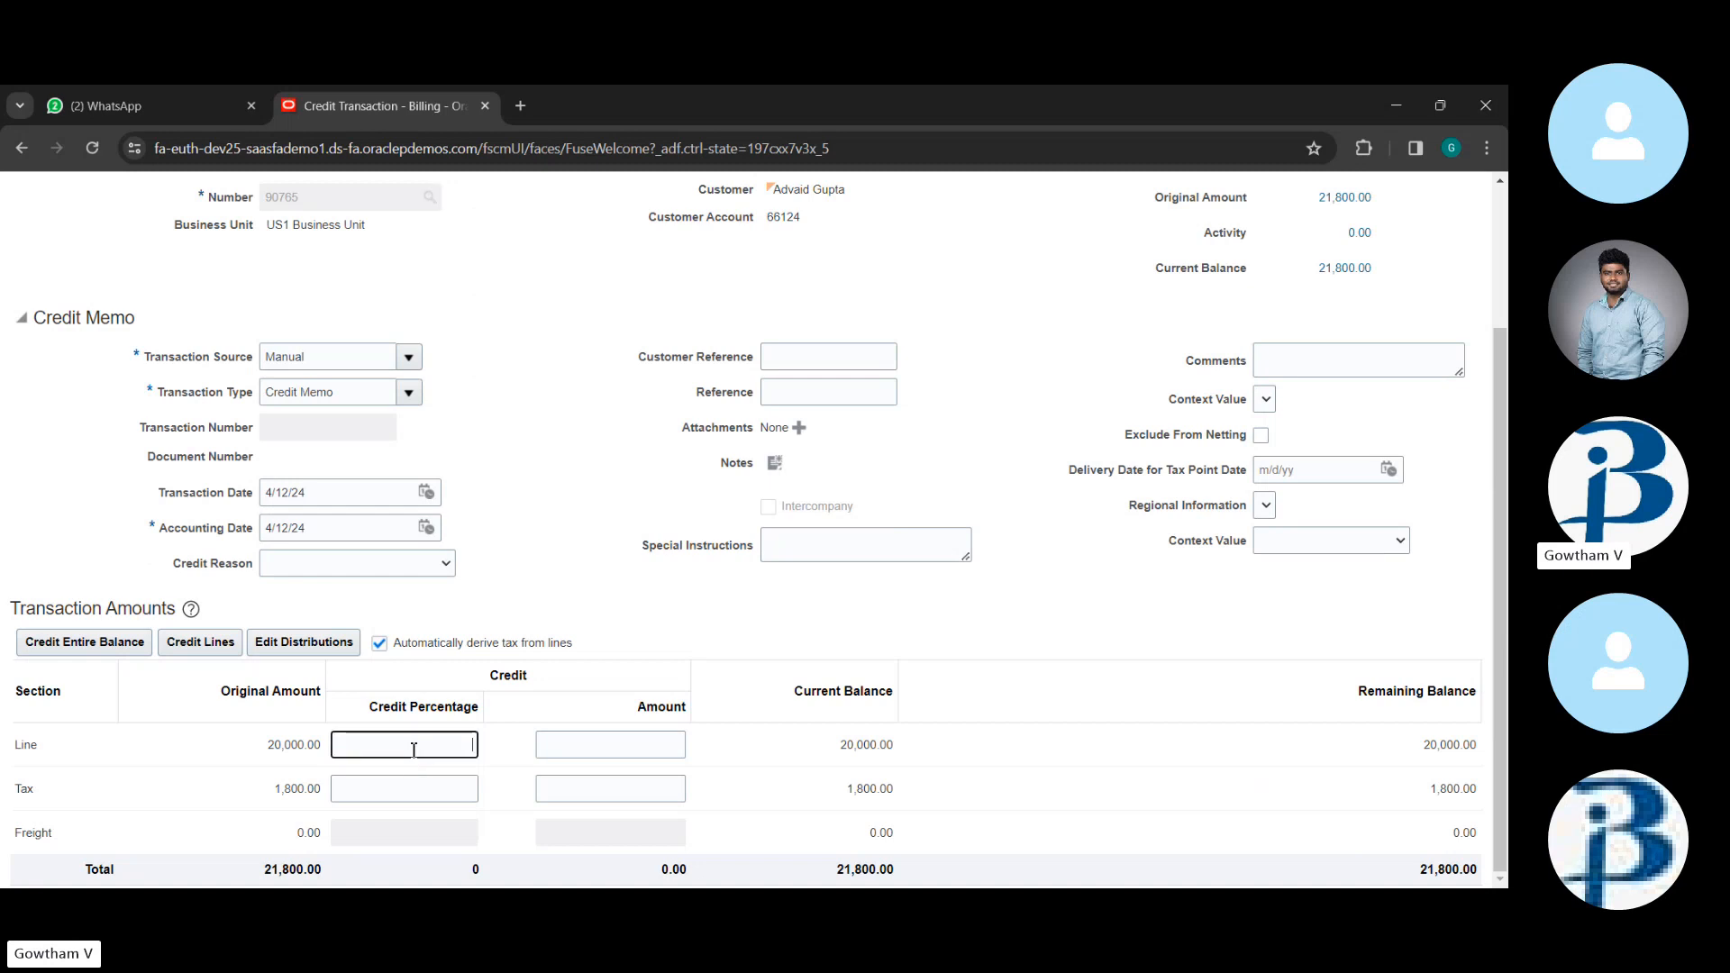
pyautogui.write('100')
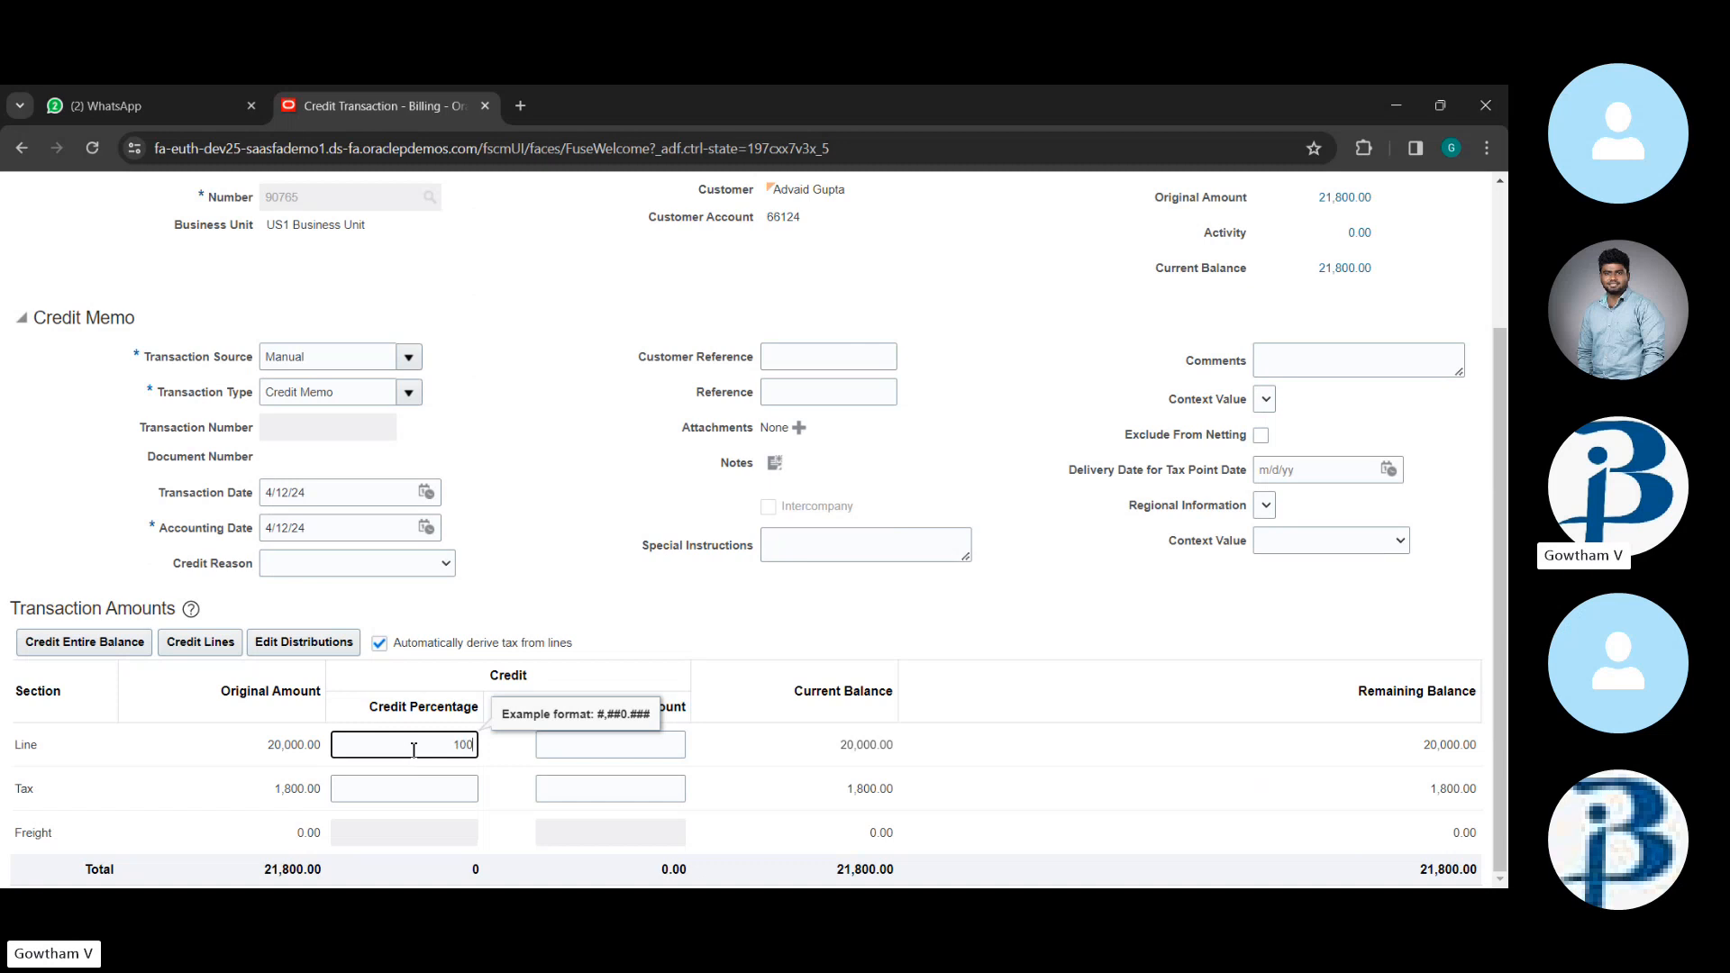
pyautogui.press('Tab')
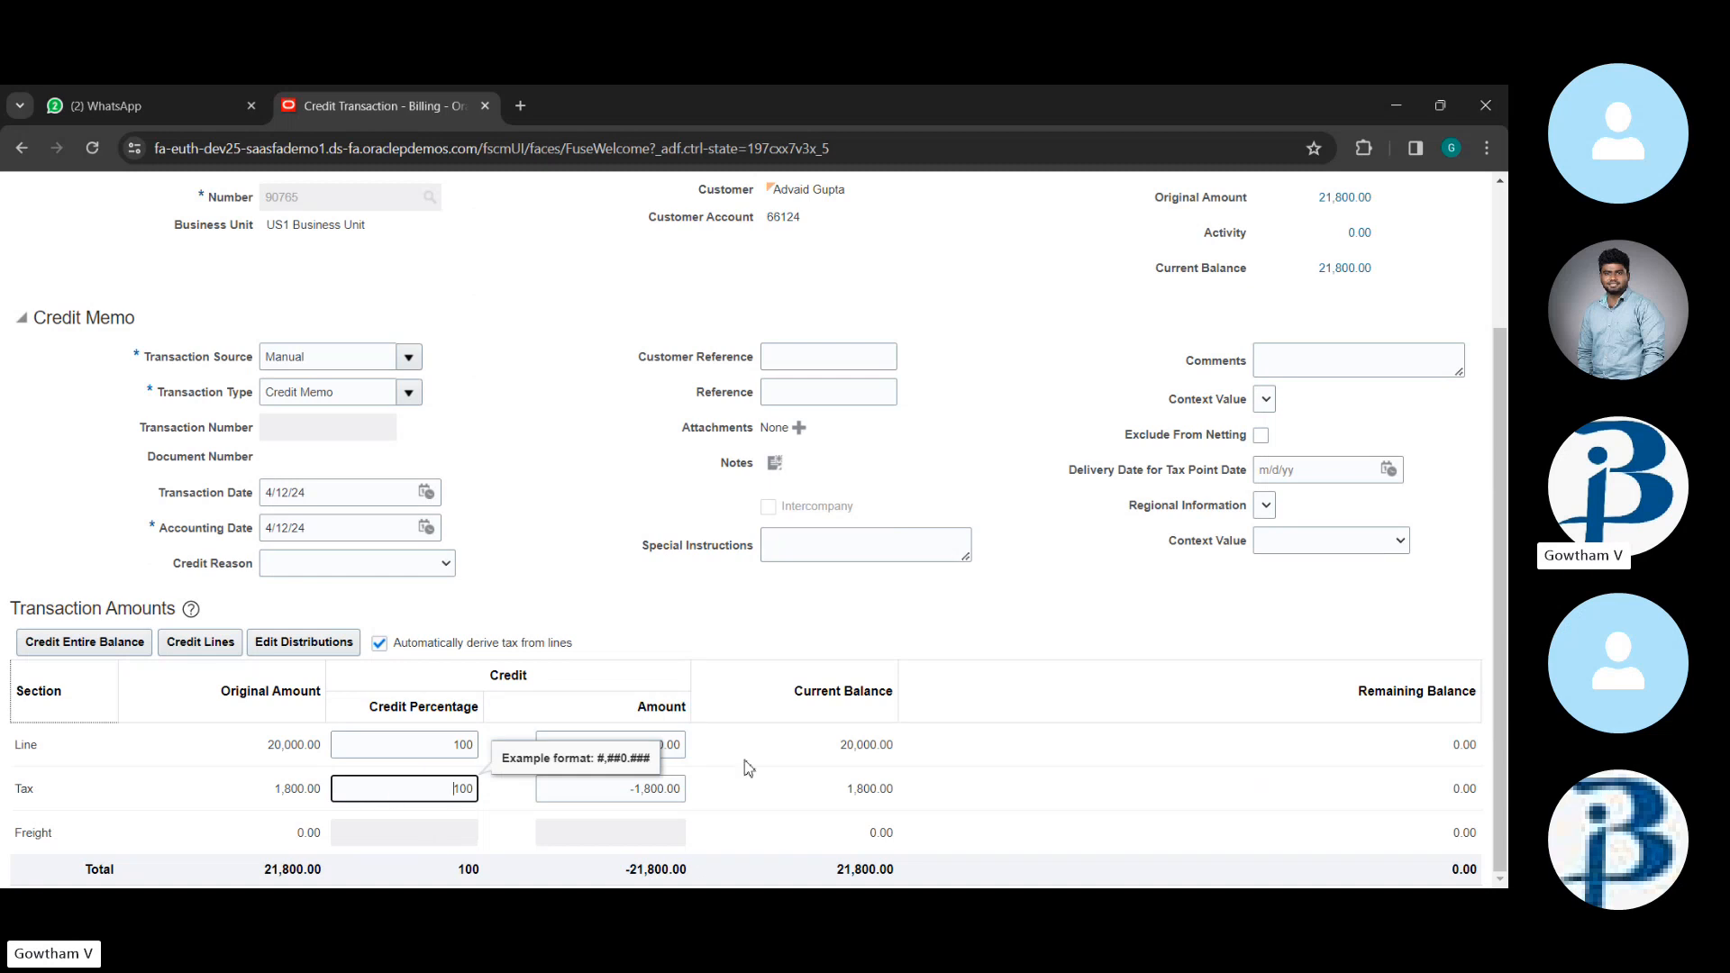
pyautogui.click(966, 652)
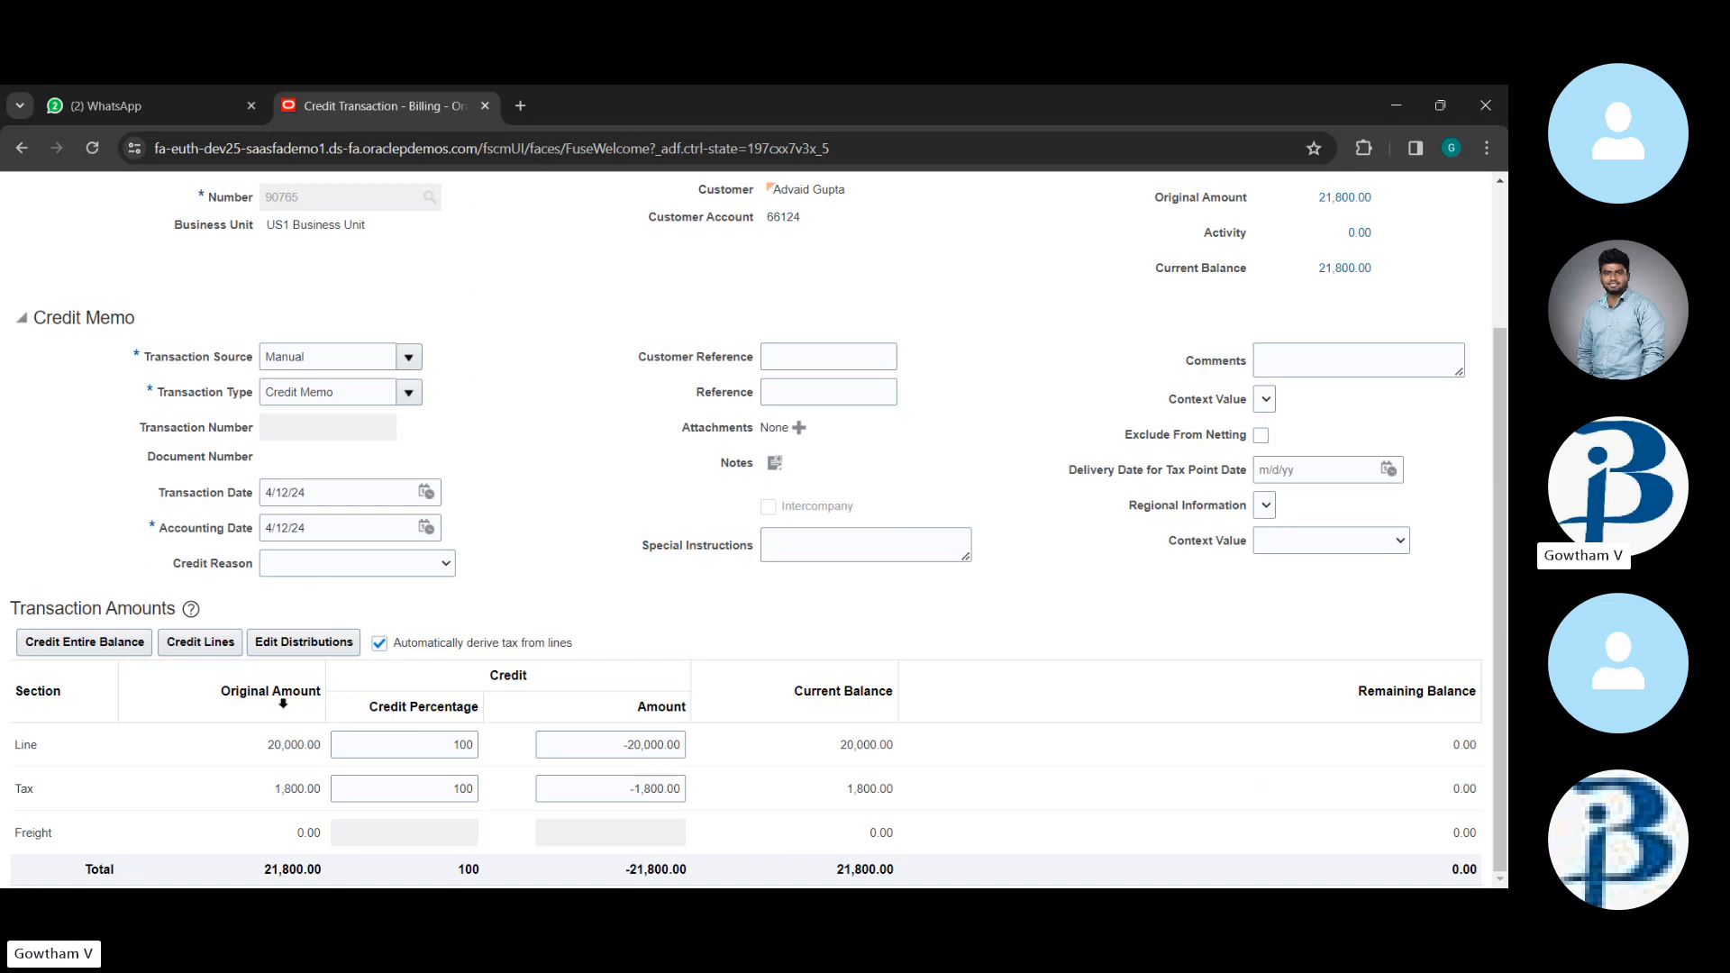
pyautogui.scroll(2, 800, 552)
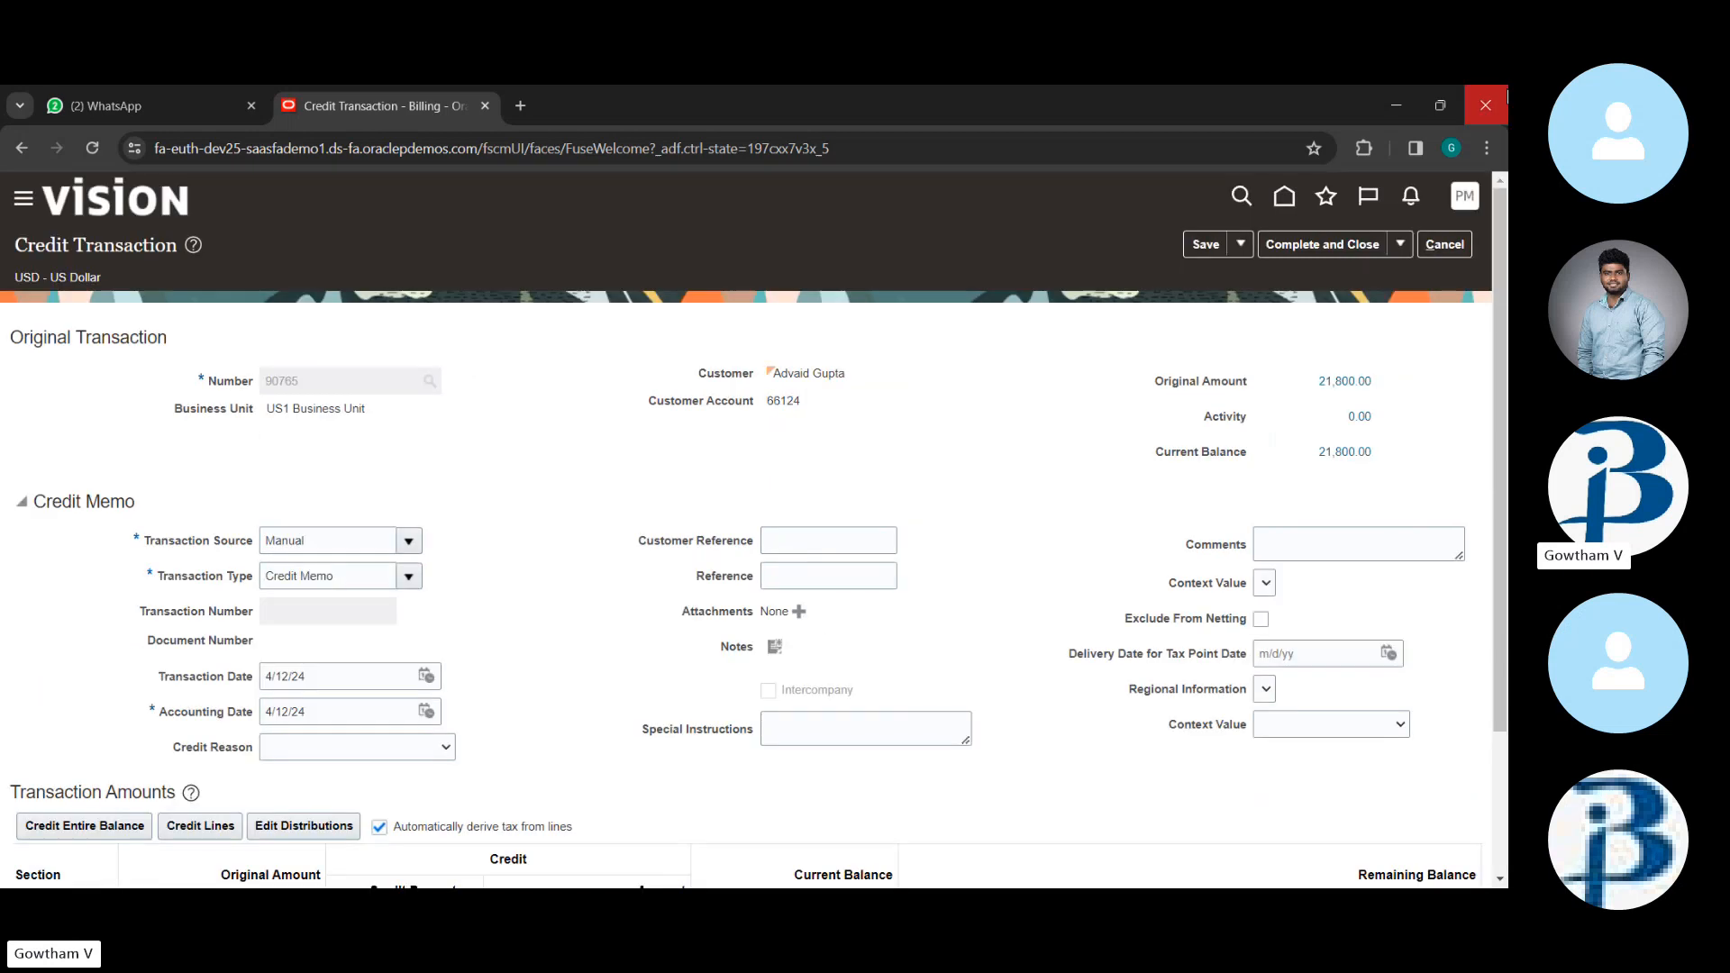
pyautogui.click(1216, 244)
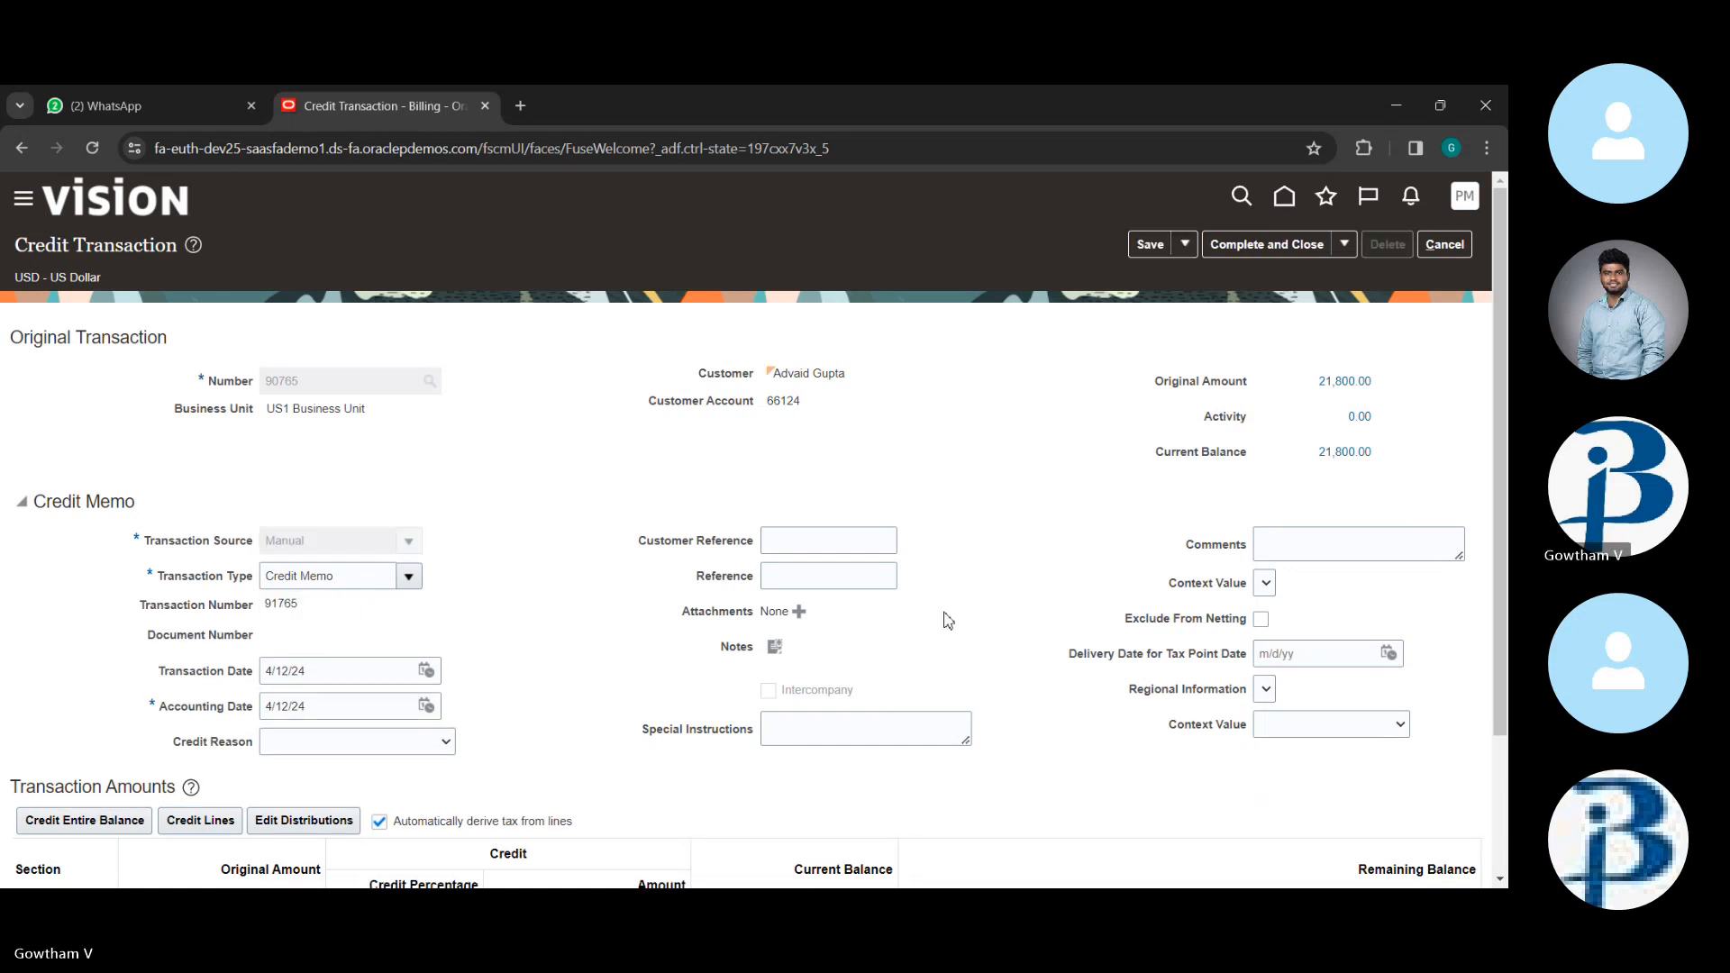
# - Check the credited line and tax amounts, complete the credit memo and open it for review
pyautogui.scroll(-2, 946, 617)
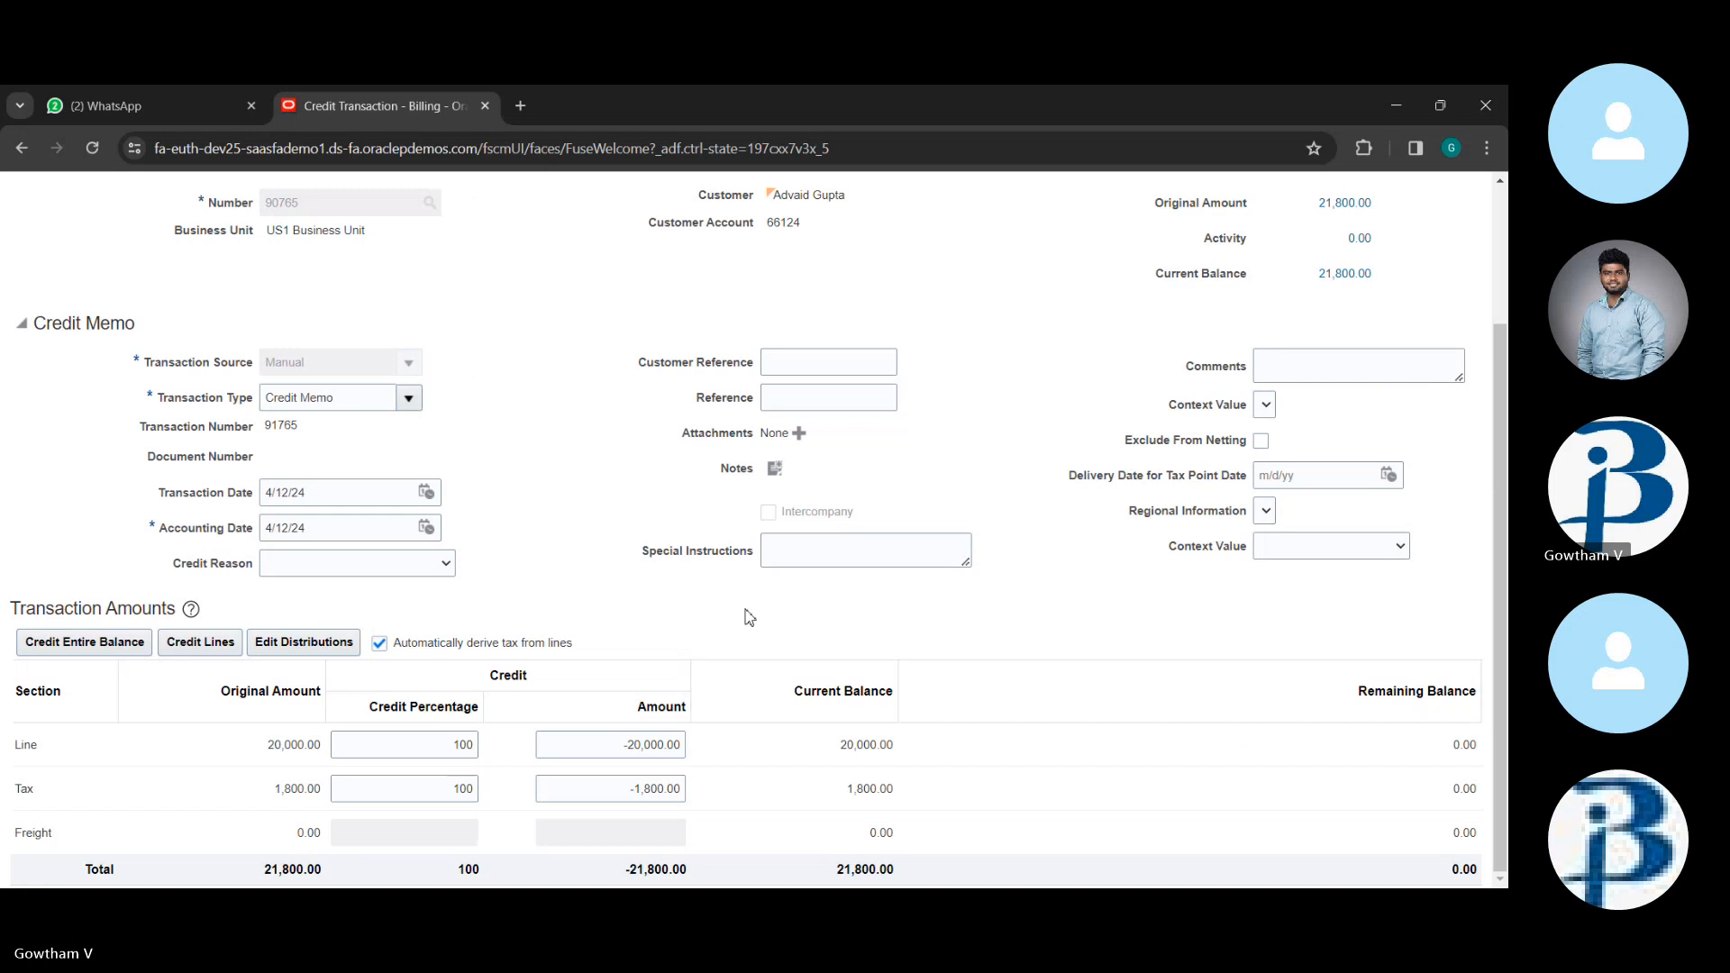
pyautogui.scroll(2, 745, 617)
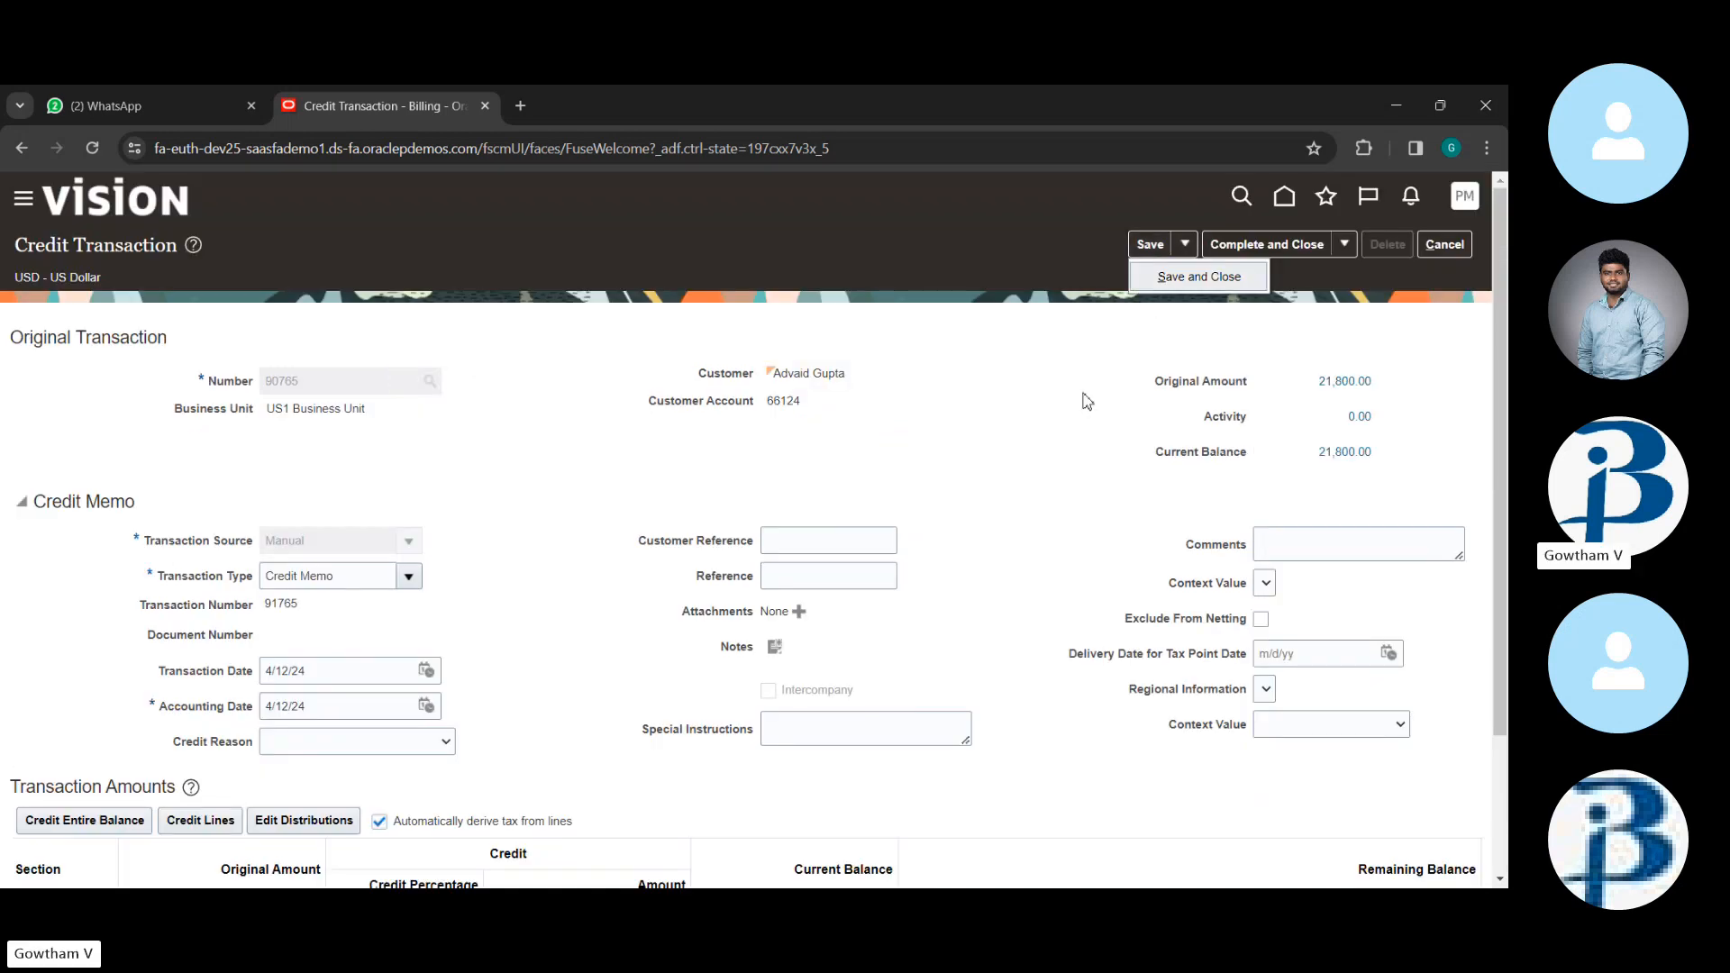
pyautogui.click(1340, 245)
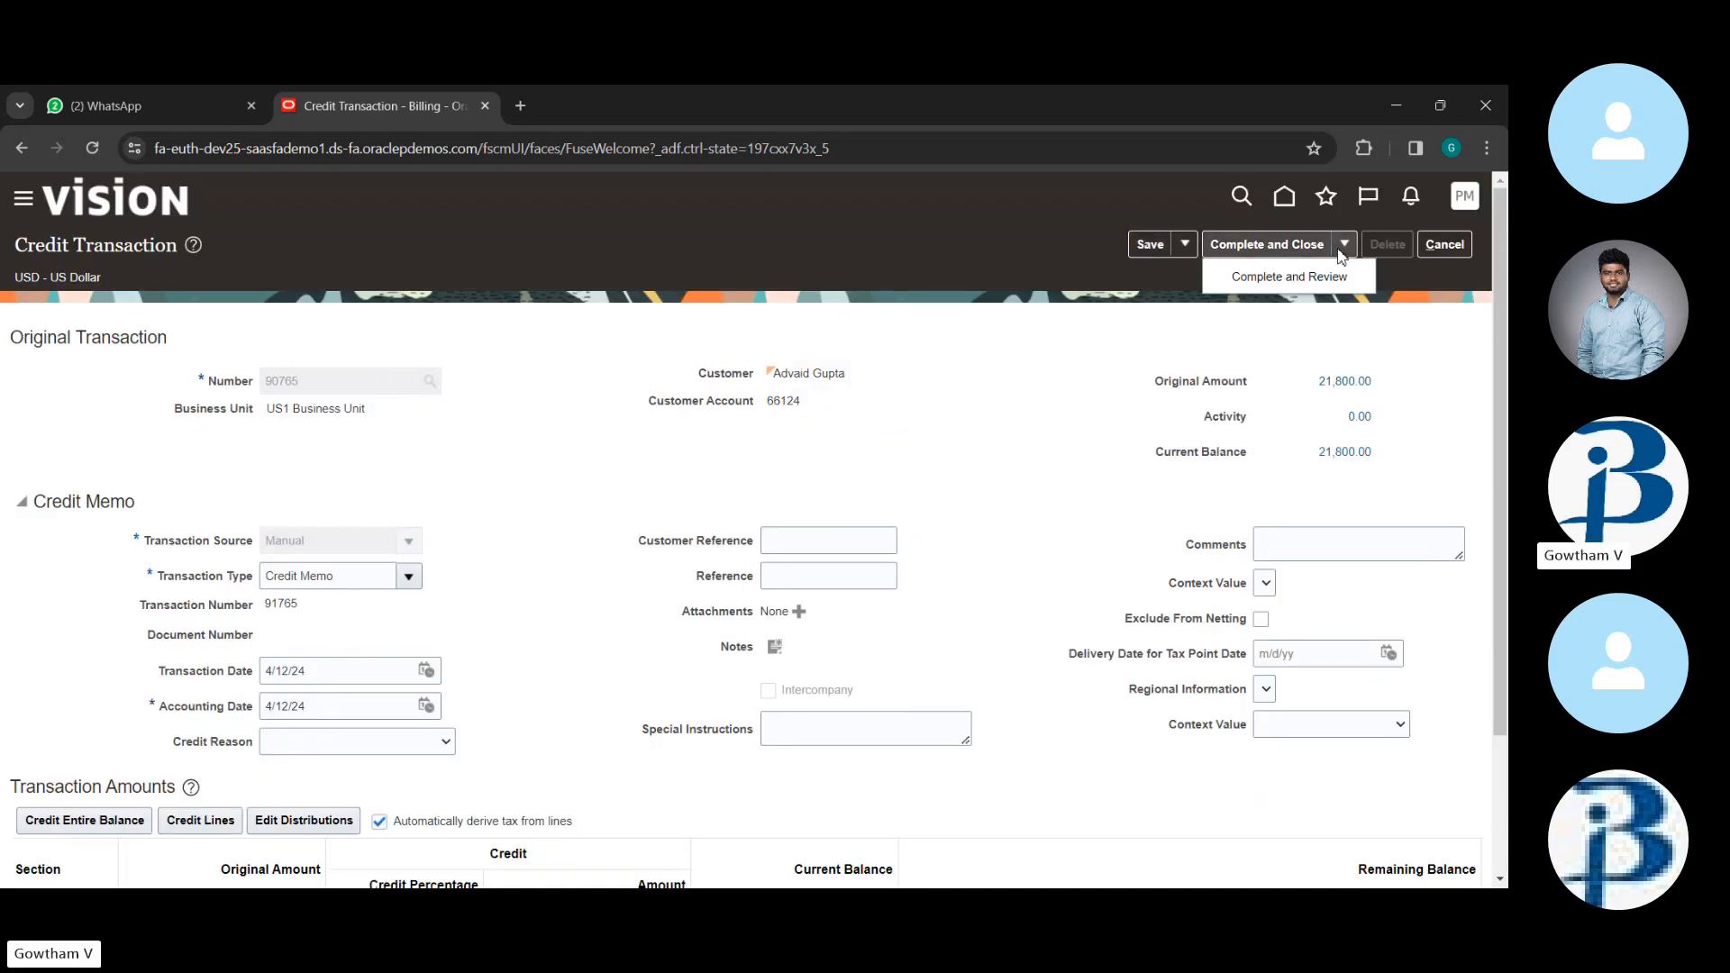
pyautogui.click(1315, 279)
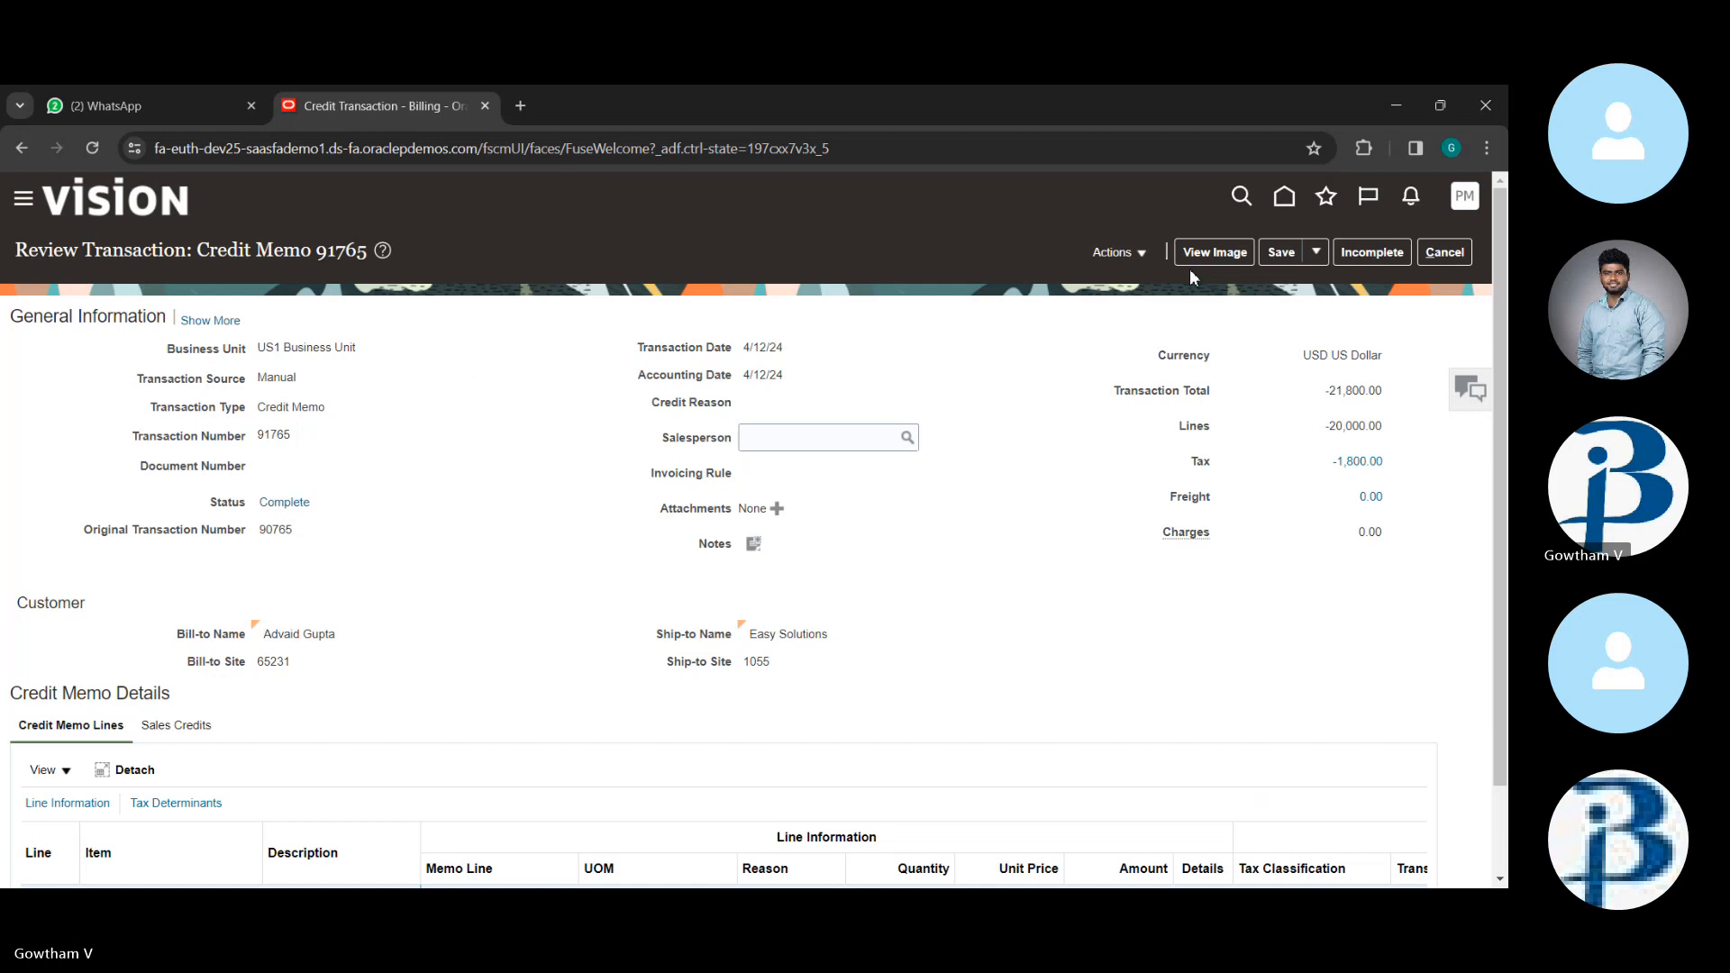
# - View the printable image of the credit memo, read through the whole page and close it
pyautogui.click(1191, 260)
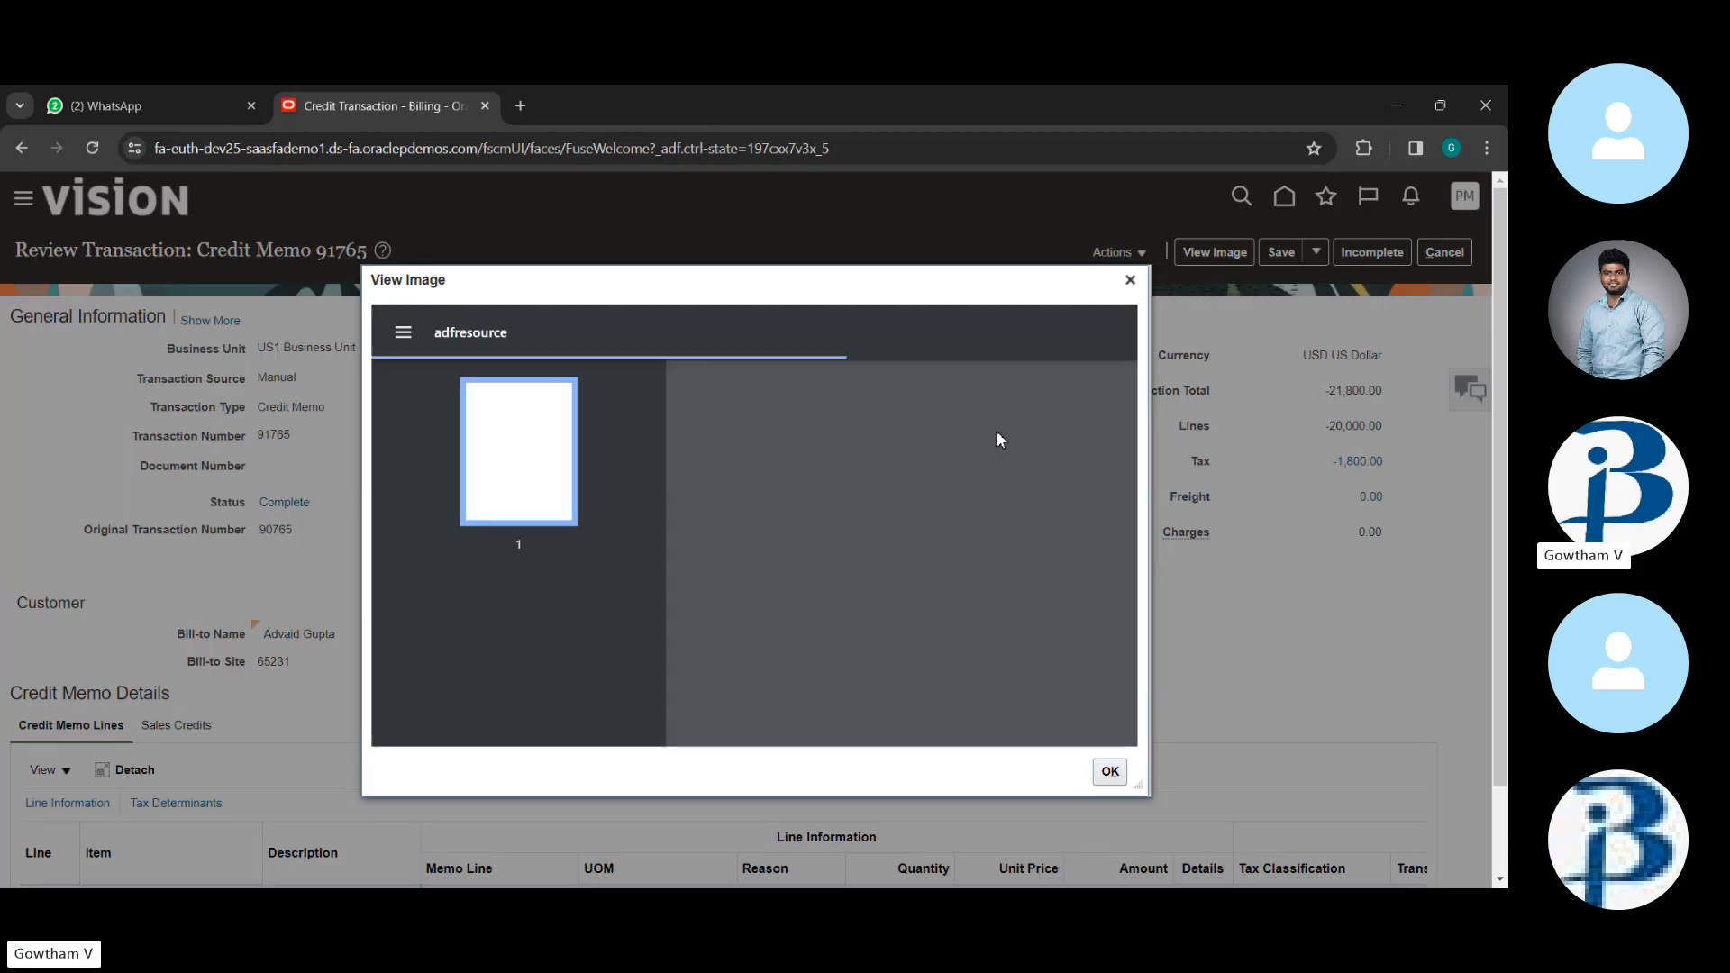
pyautogui.scroll(-3, 1004, 558)
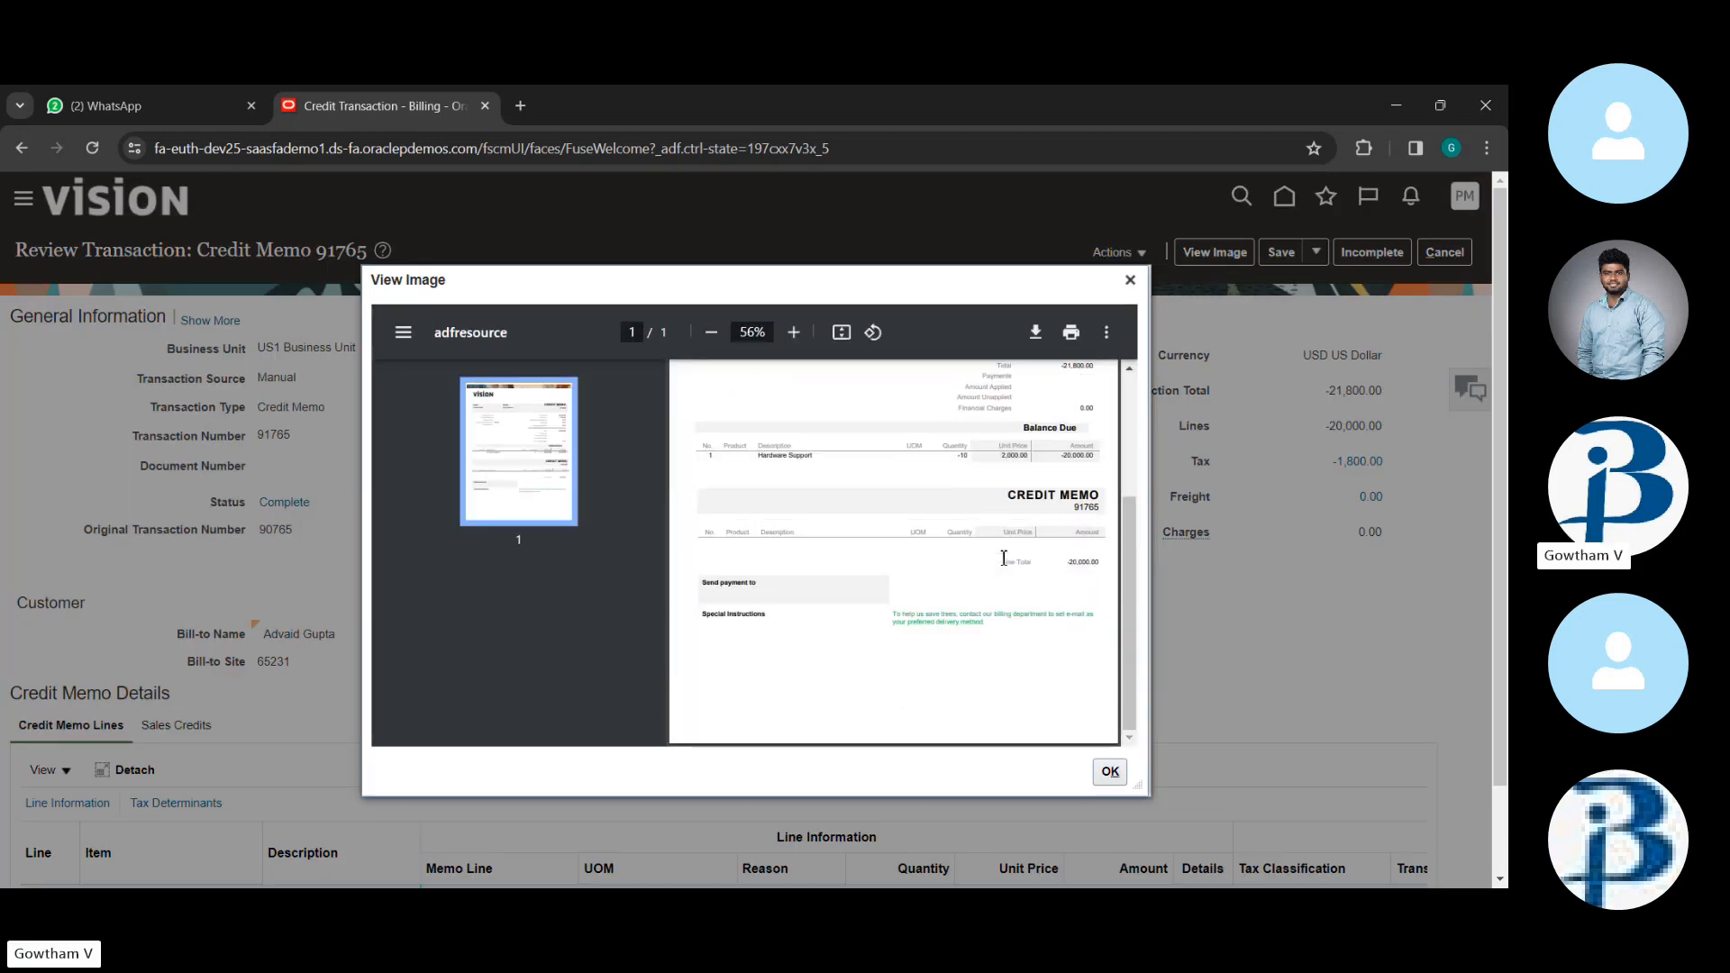
pyautogui.scroll(2, 1003, 558)
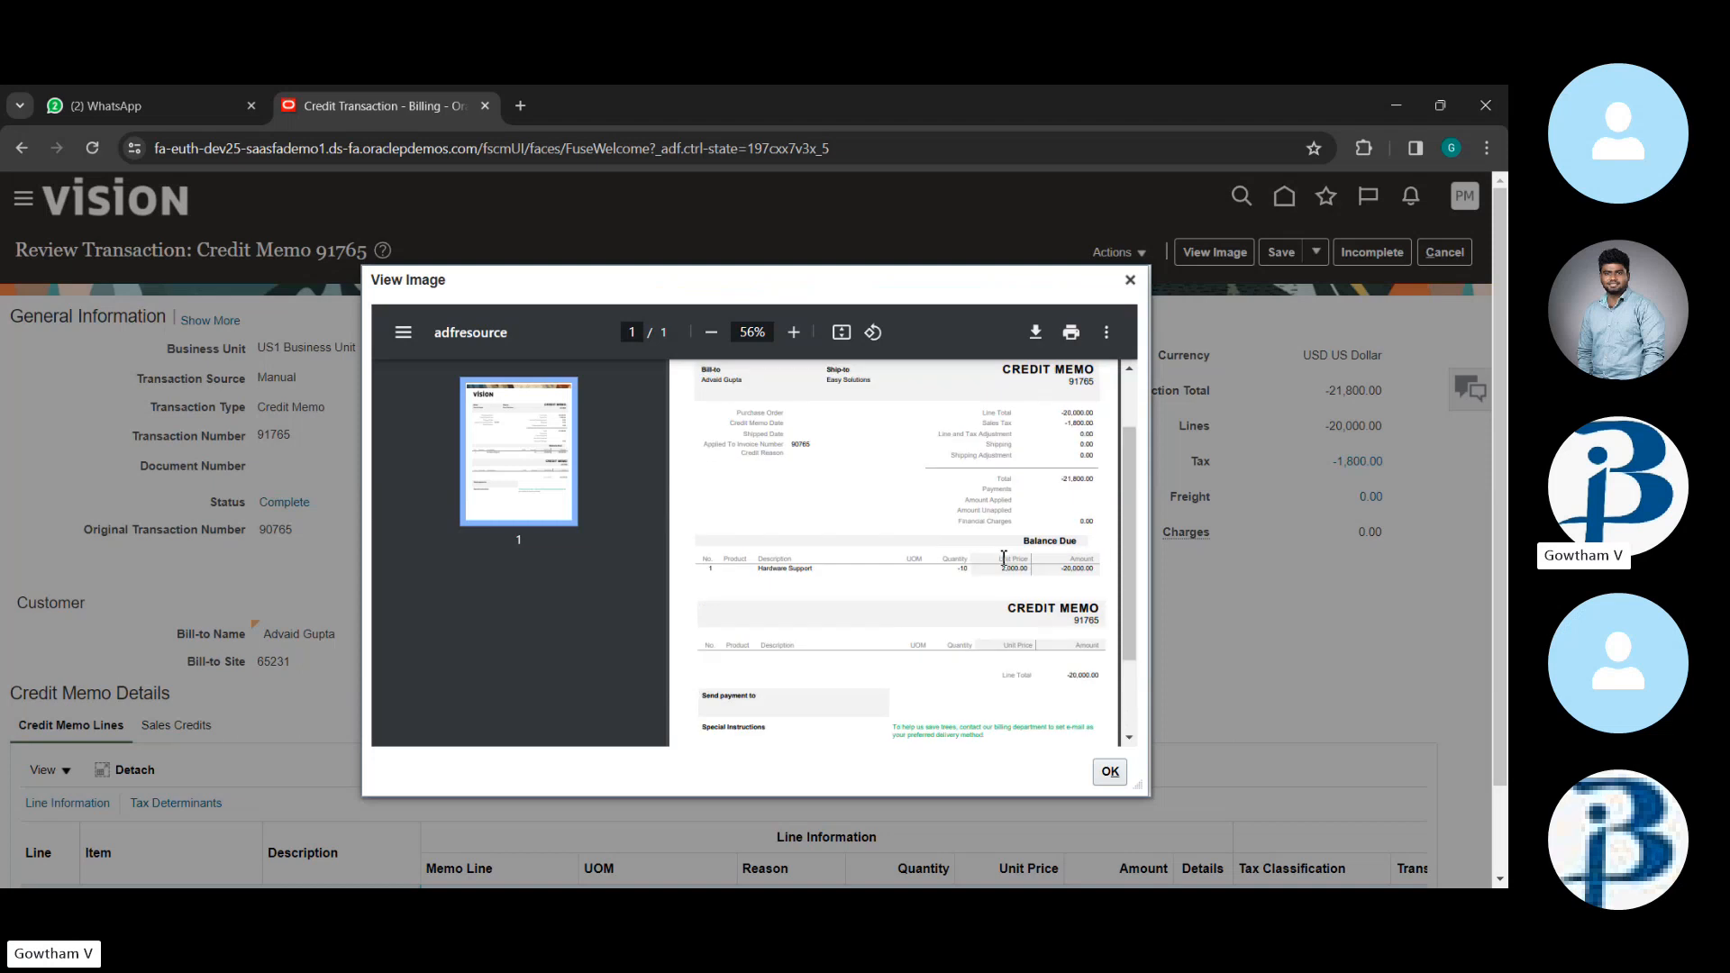
pyautogui.scroll(1, 1004, 557)
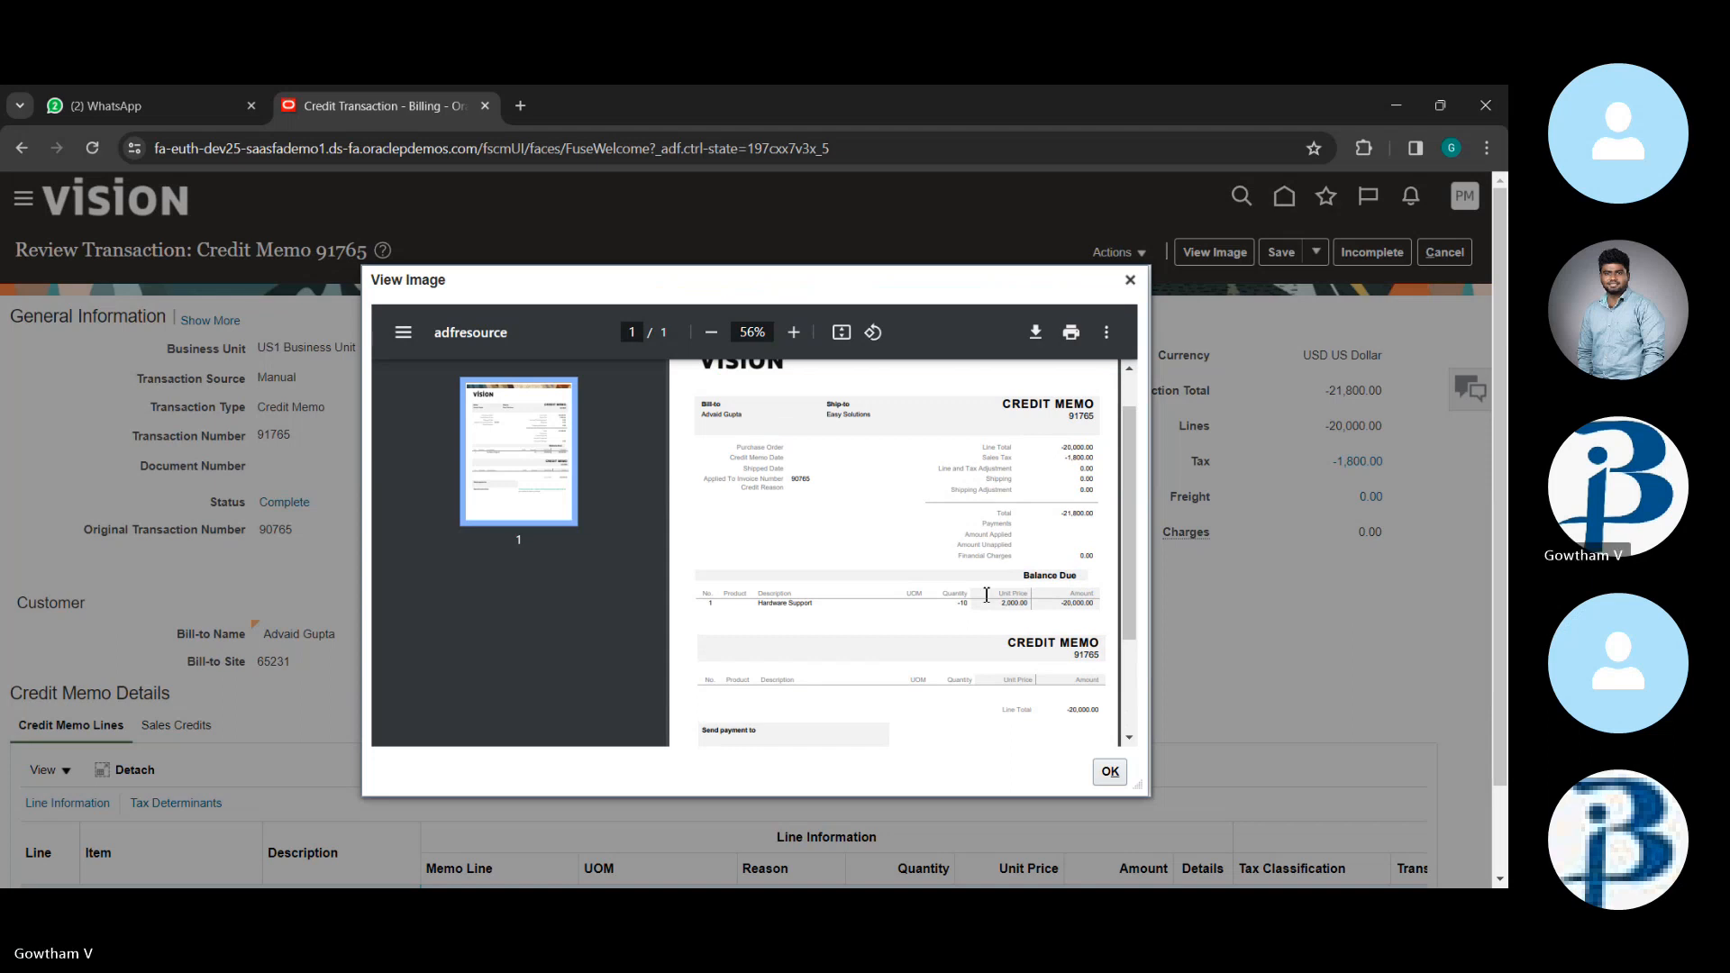
pyautogui.scroll(1, 1004, 558)
pyautogui.scroll(1, 985, 591)
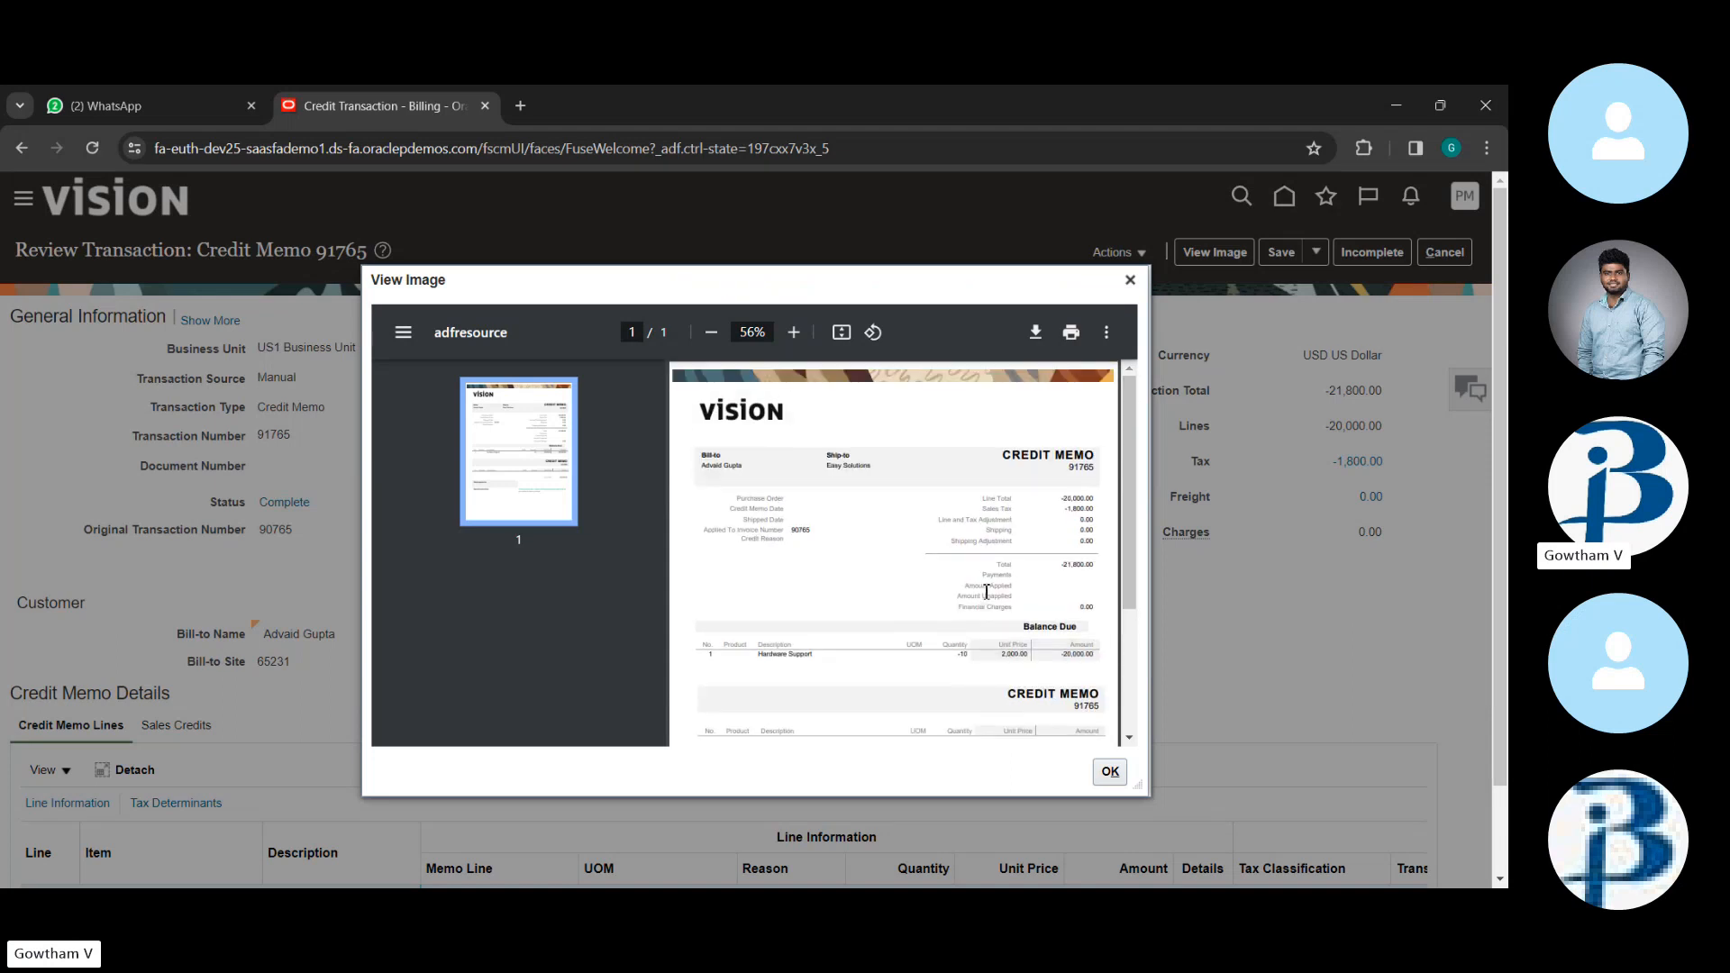
pyautogui.click(1129, 281)
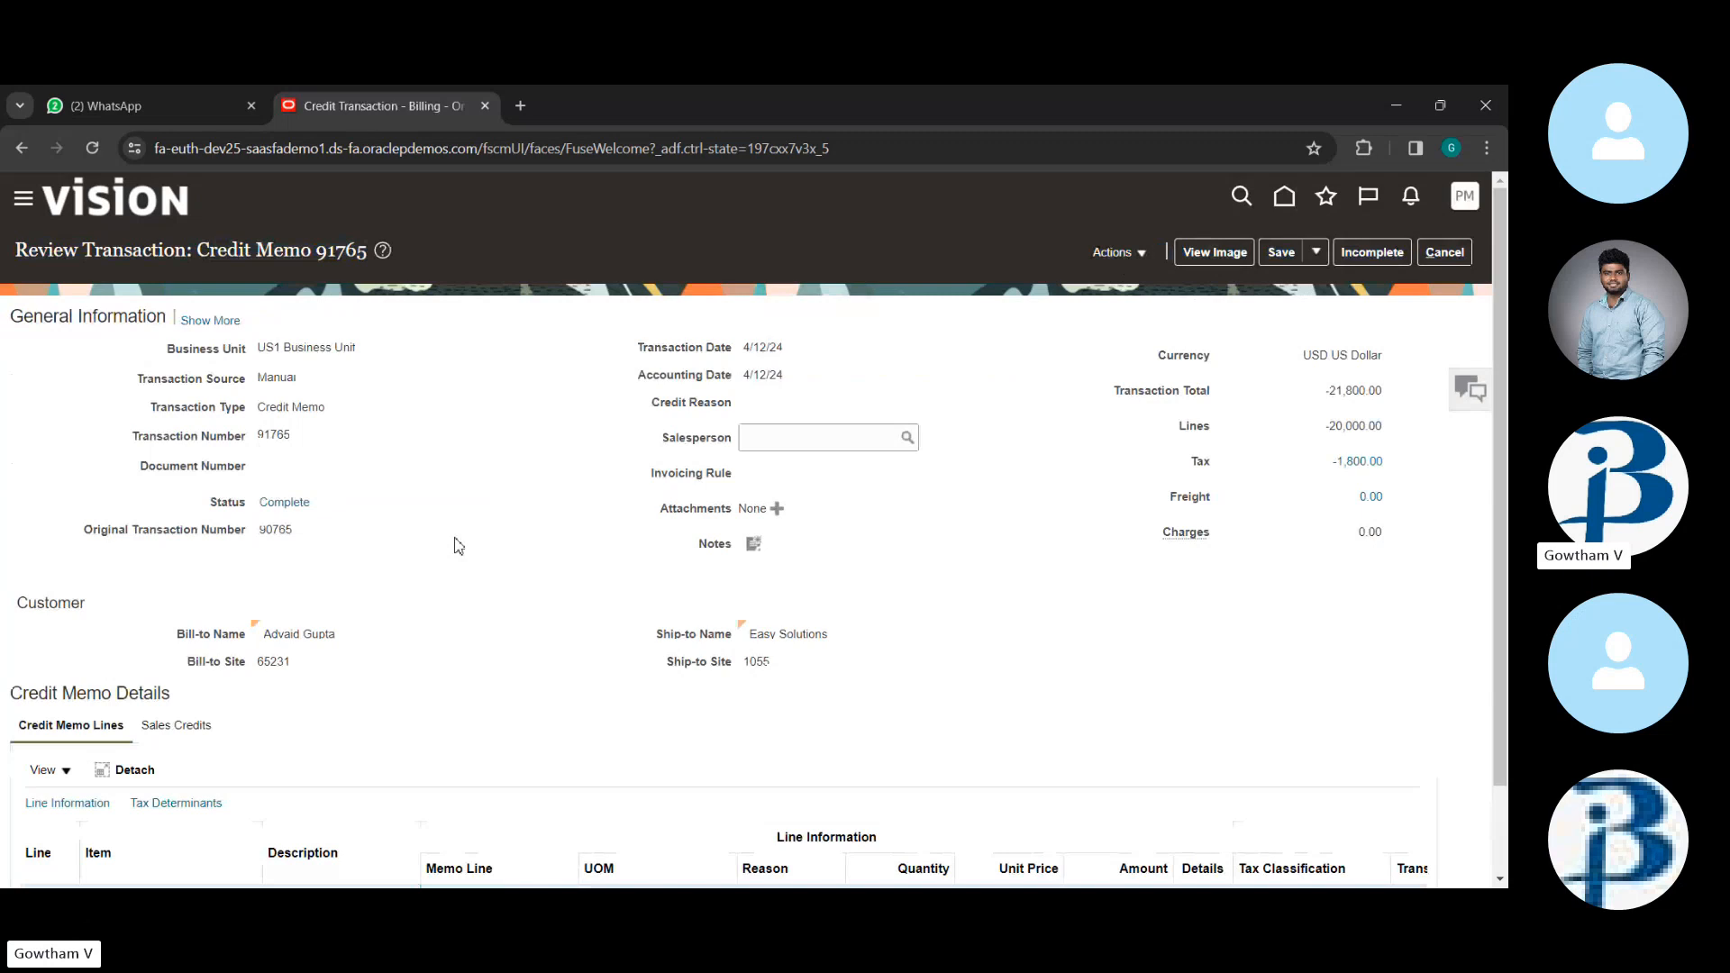
# - Examine the credit memo's status, accounting lines and balance details
pyautogui.moveTo(258, 501); pyautogui.dragTo(317, 506)
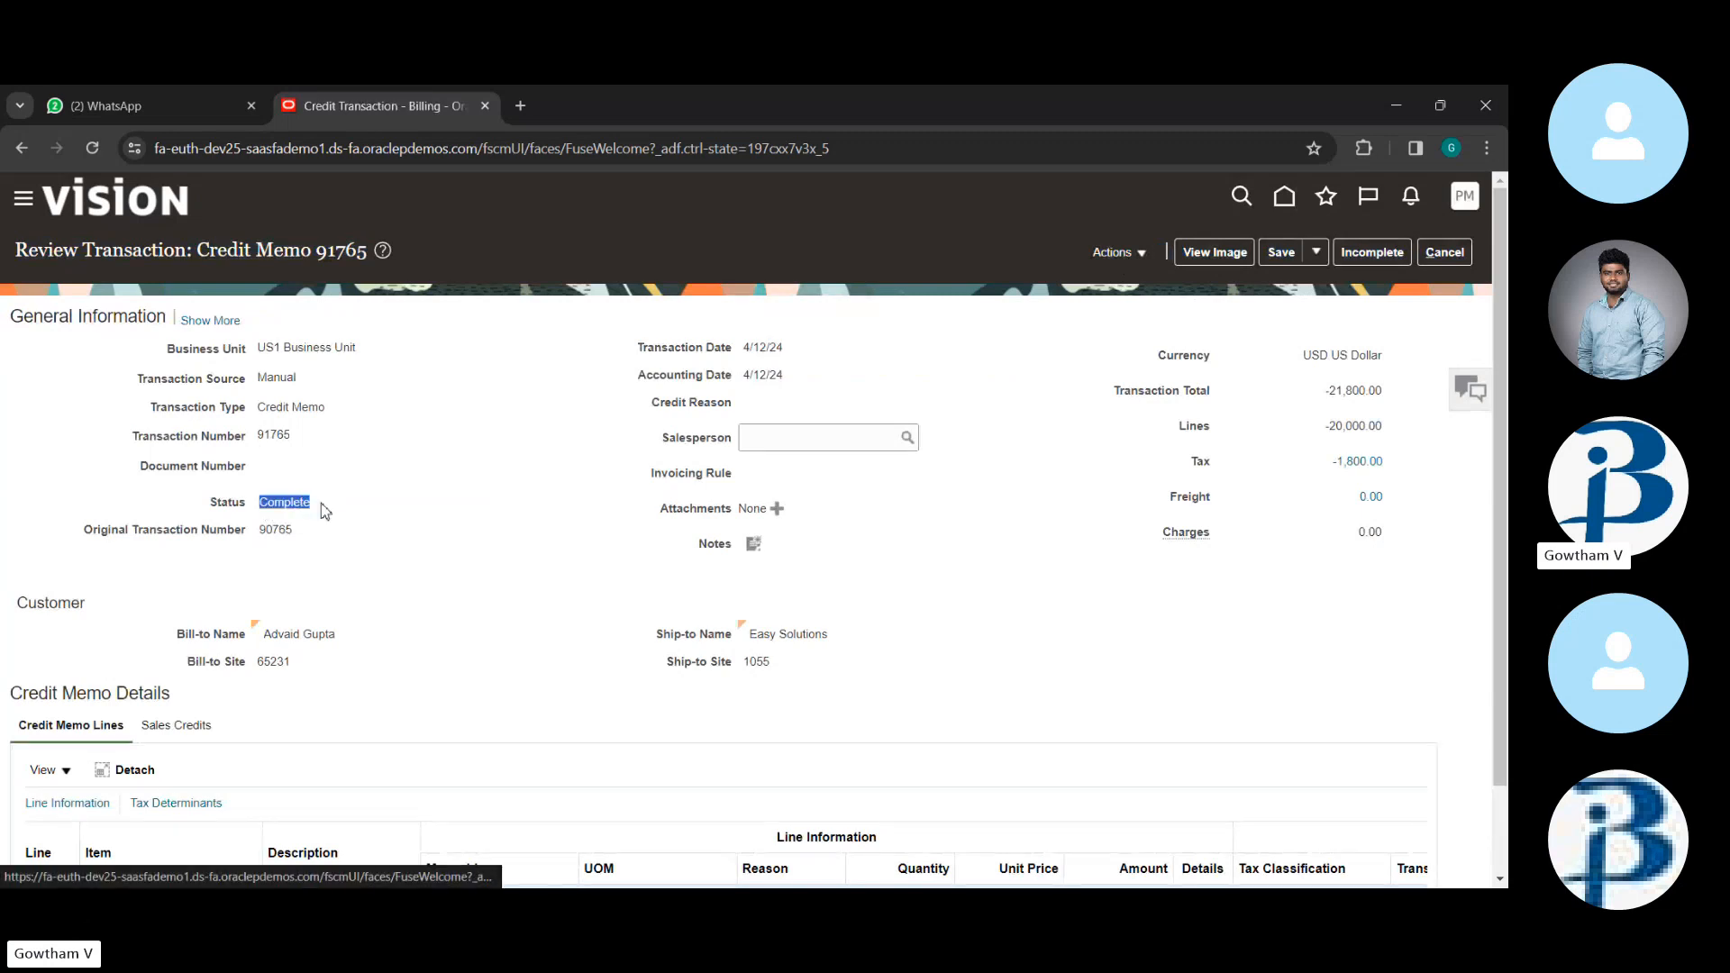
pyautogui.click(431, 573)
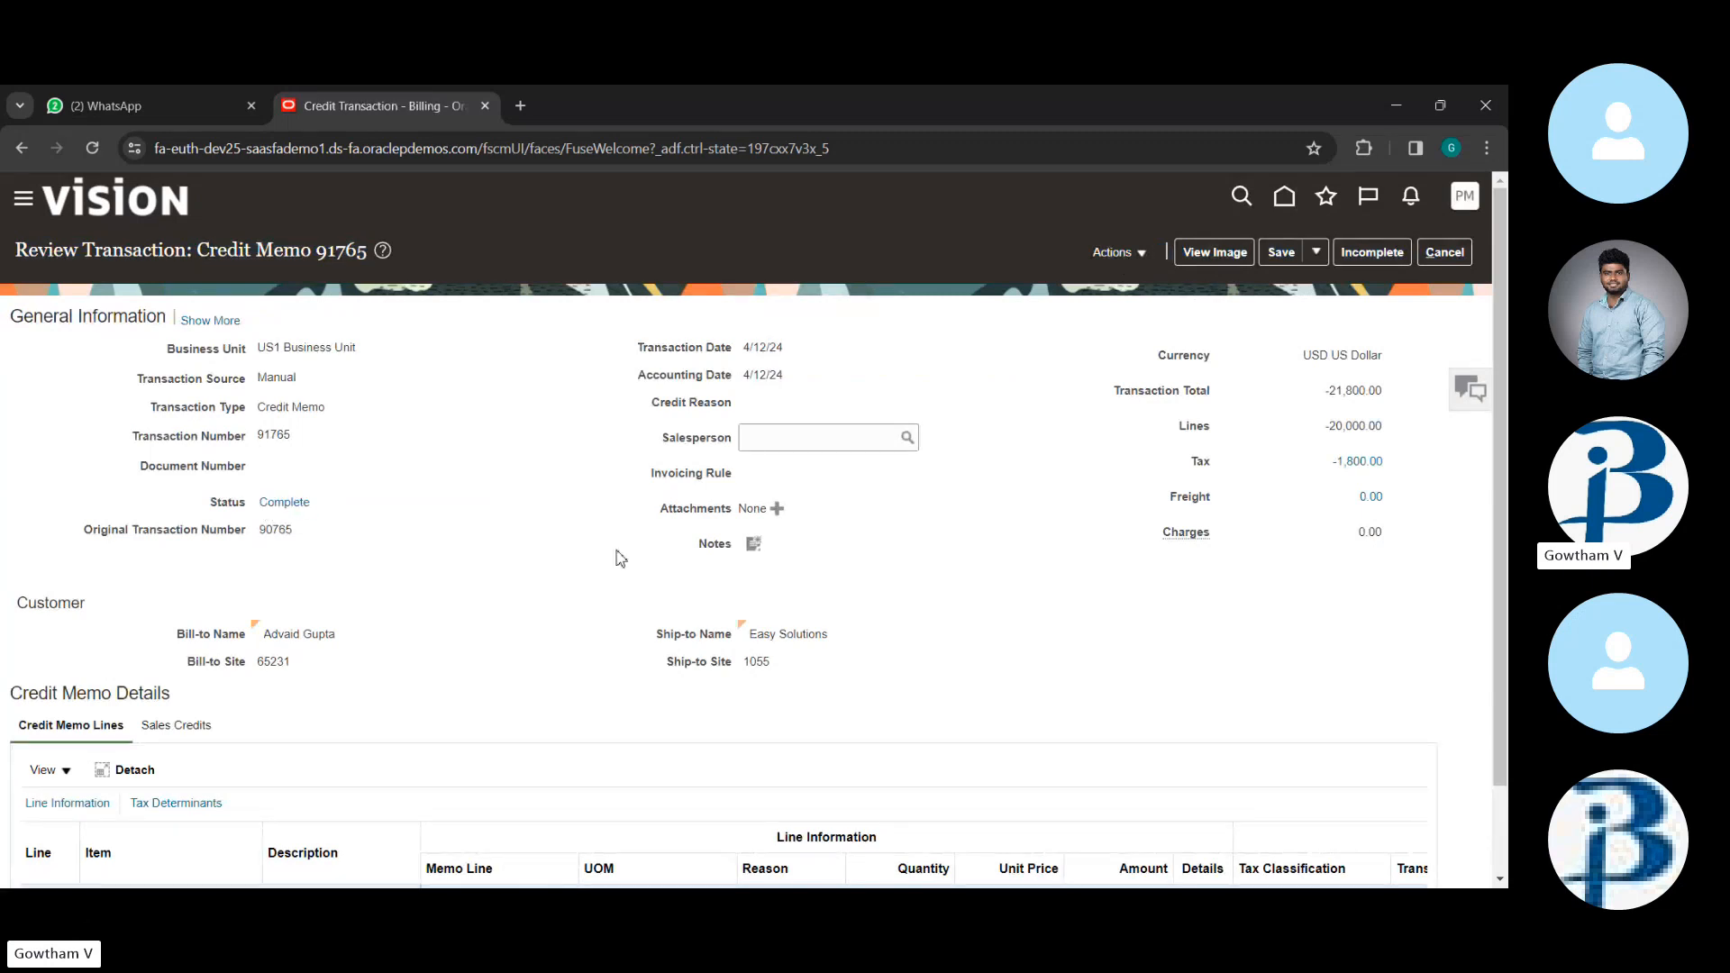
pyautogui.click(1115, 253)
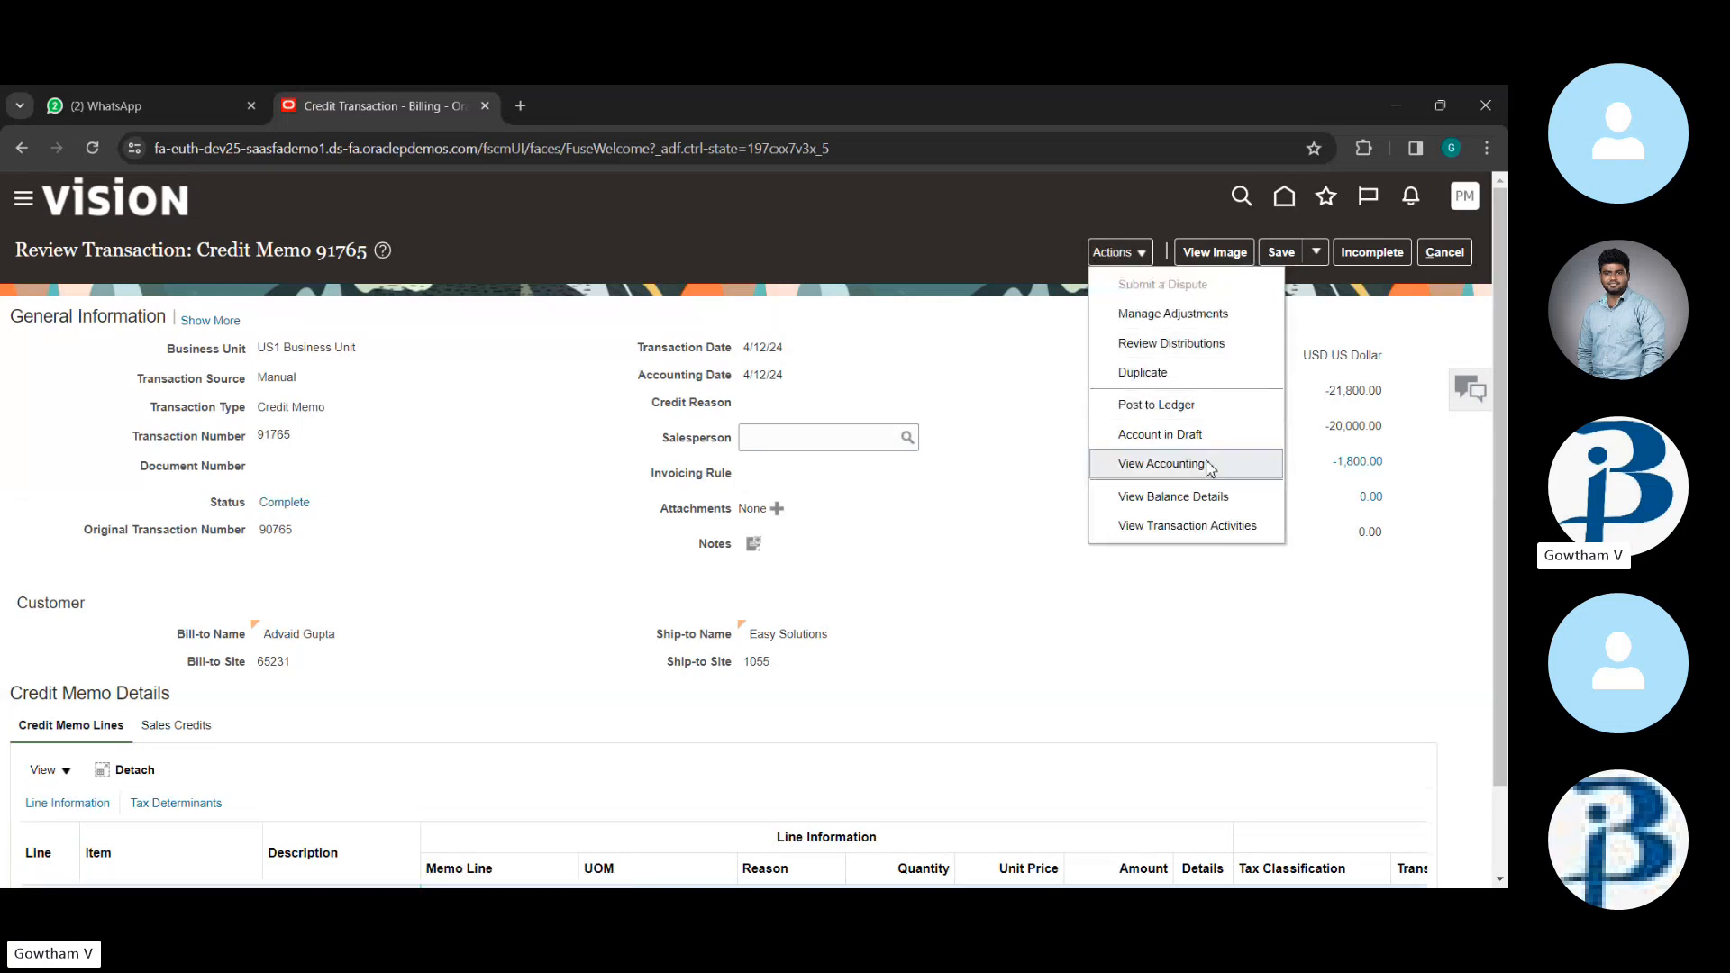
pyautogui.click(1162, 463)
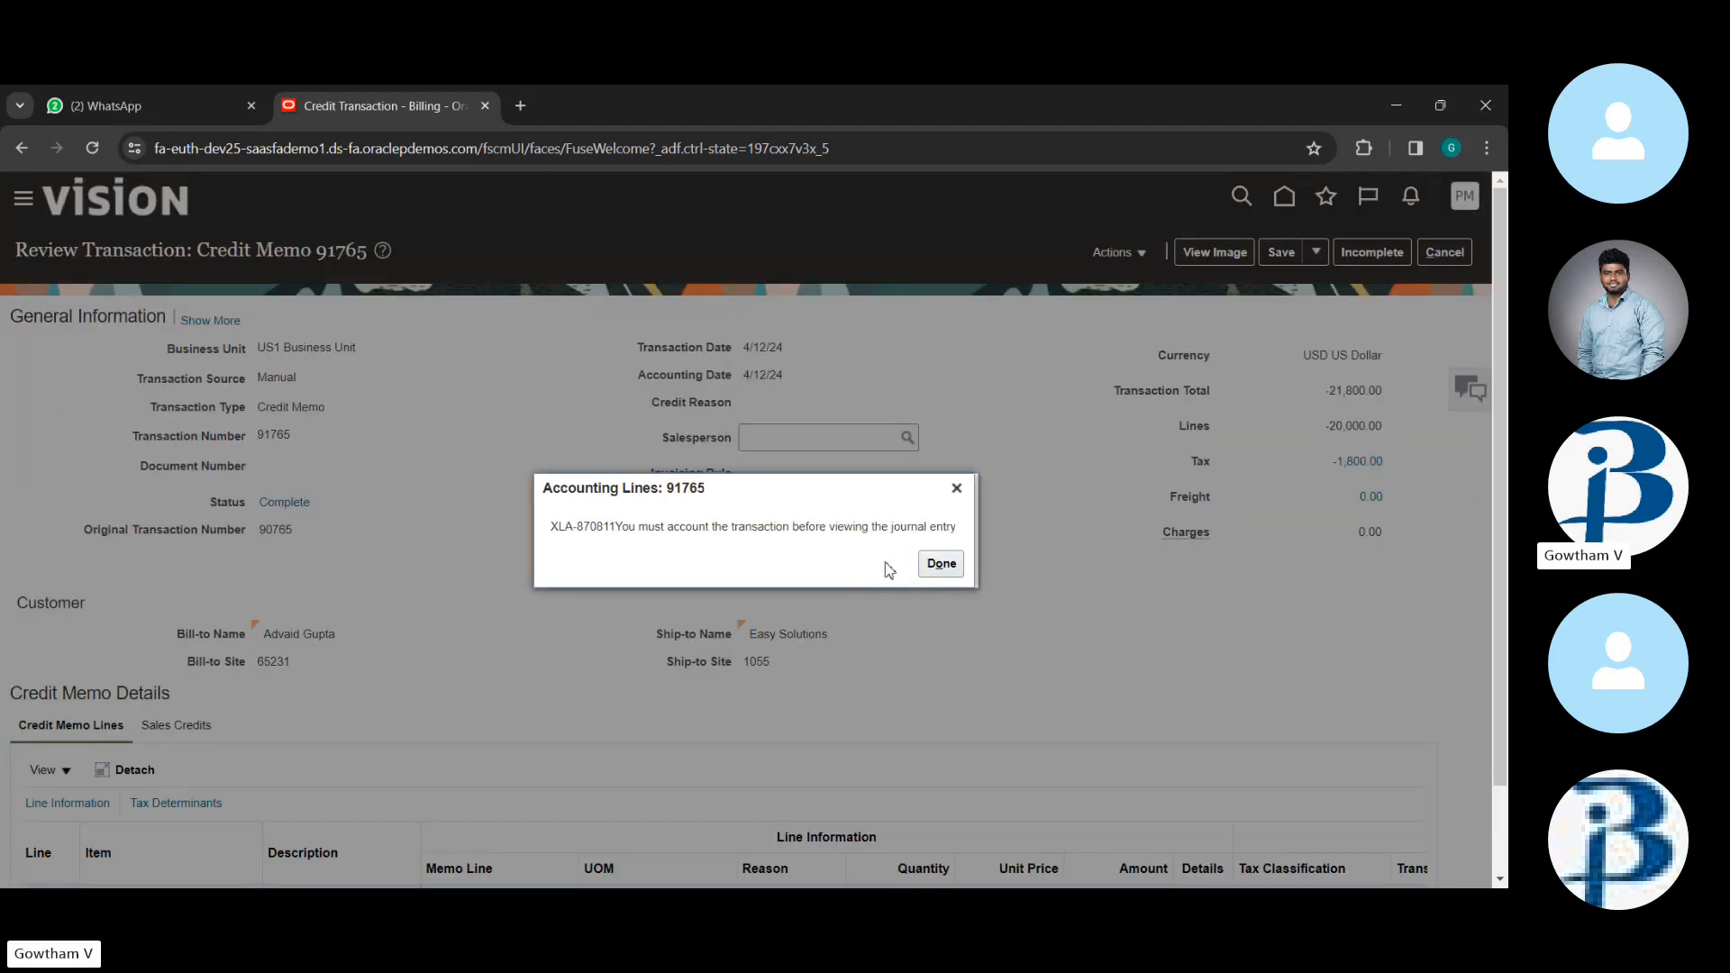
pyautogui.click(948, 560)
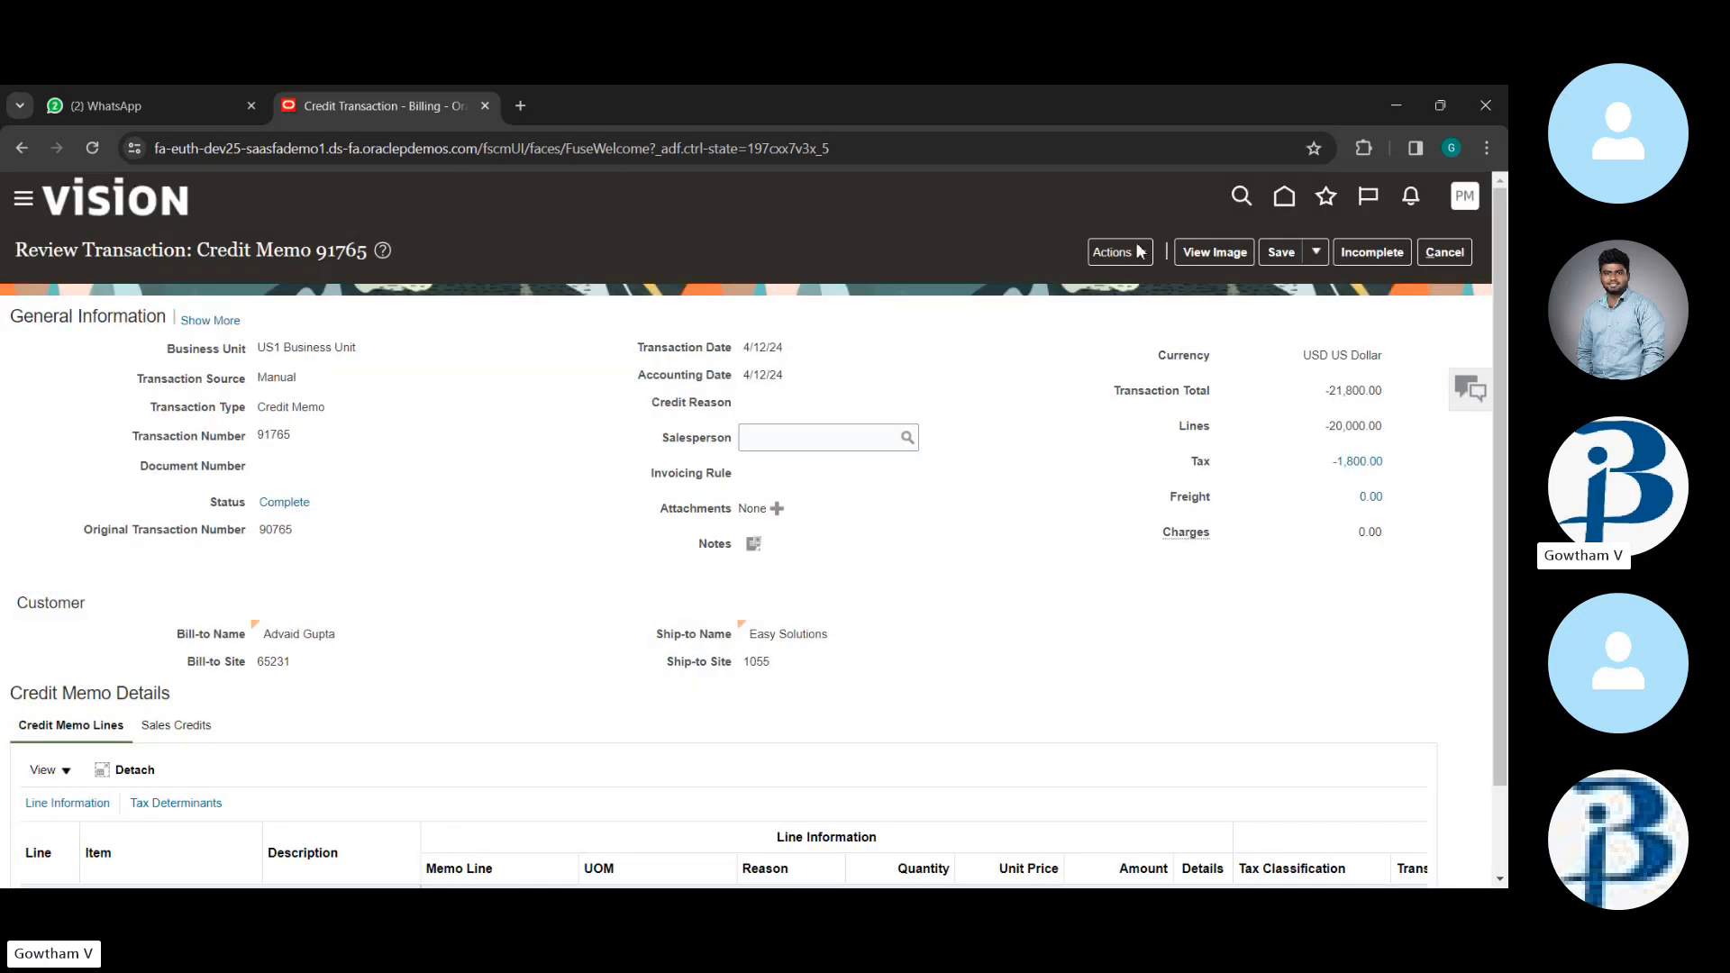
pyautogui.click(1138, 253)
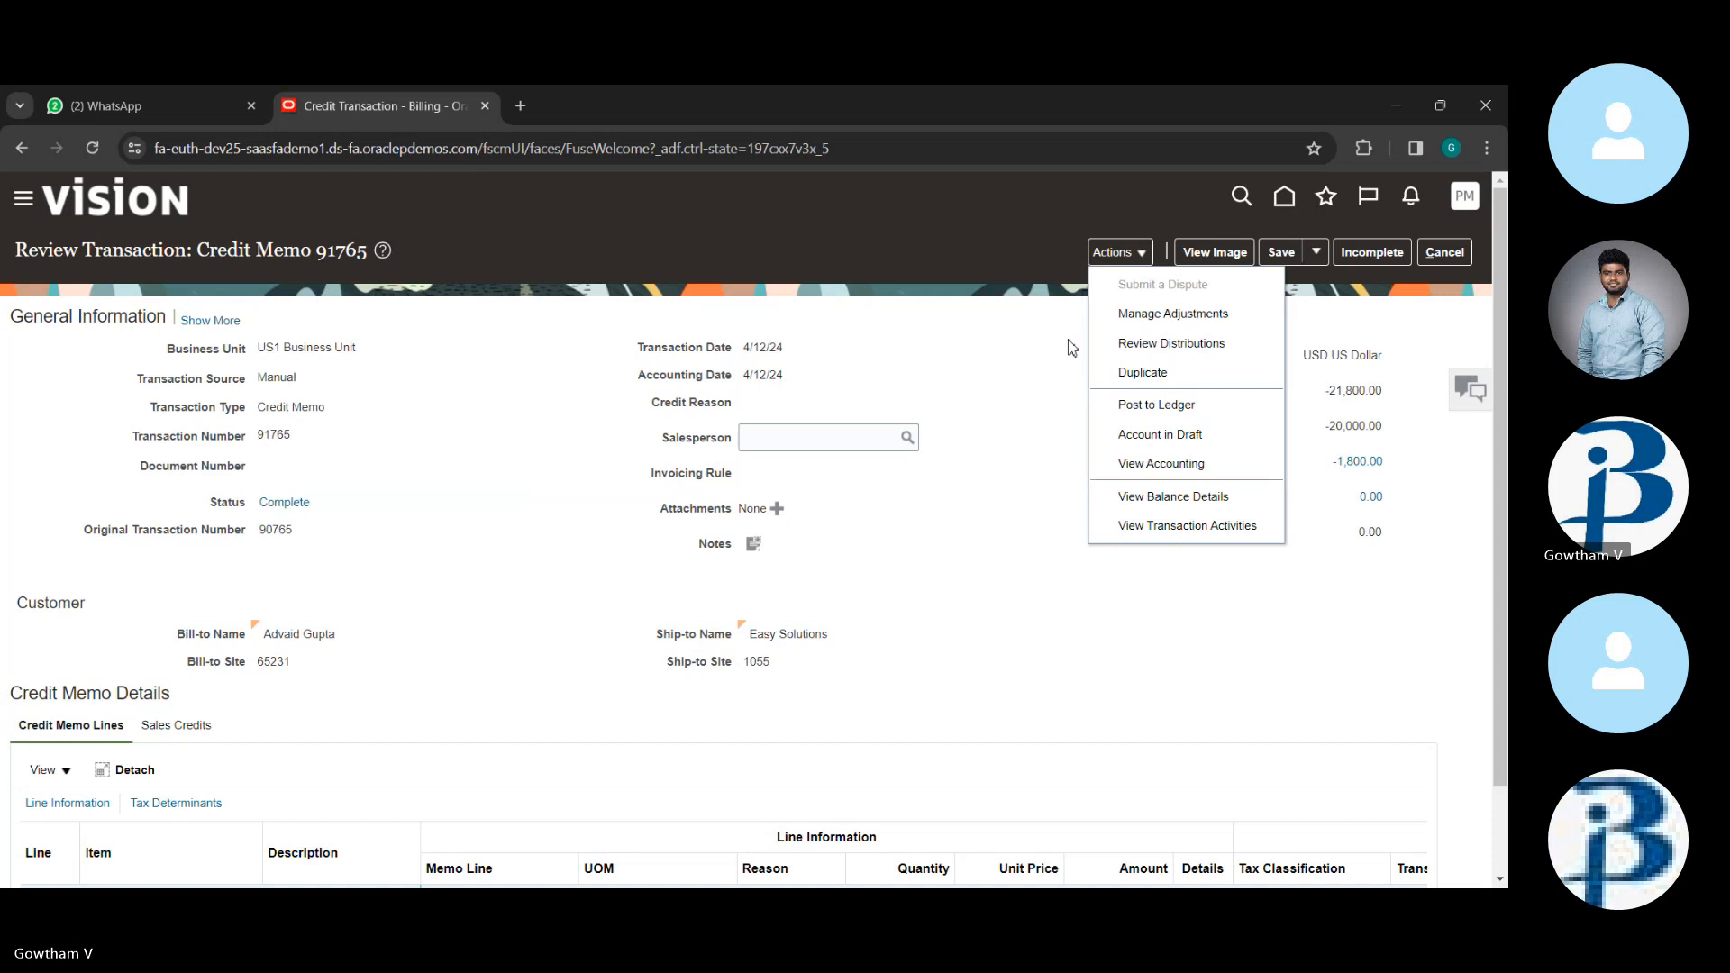
pyautogui.click(1163, 498)
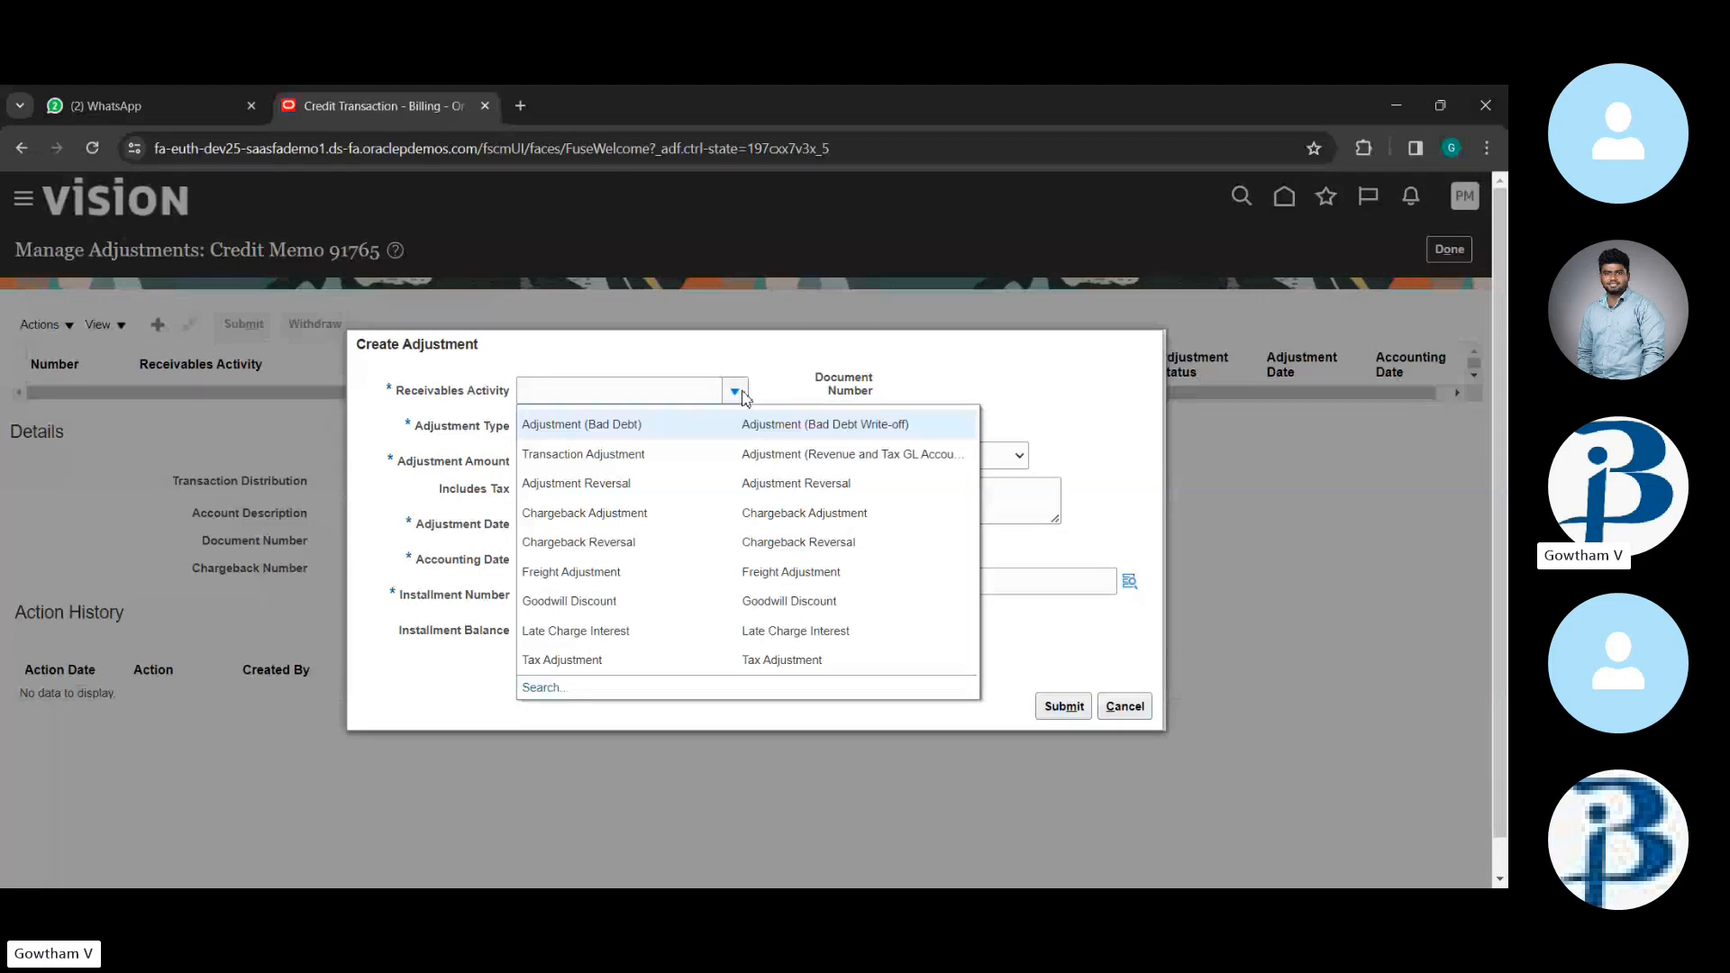
# - In the new adjustment for the credit memo, choose Adjustment (Bad Debt) as receivables activity and Line Adjustments as adjustment type
pyautogui.click(663, 425)
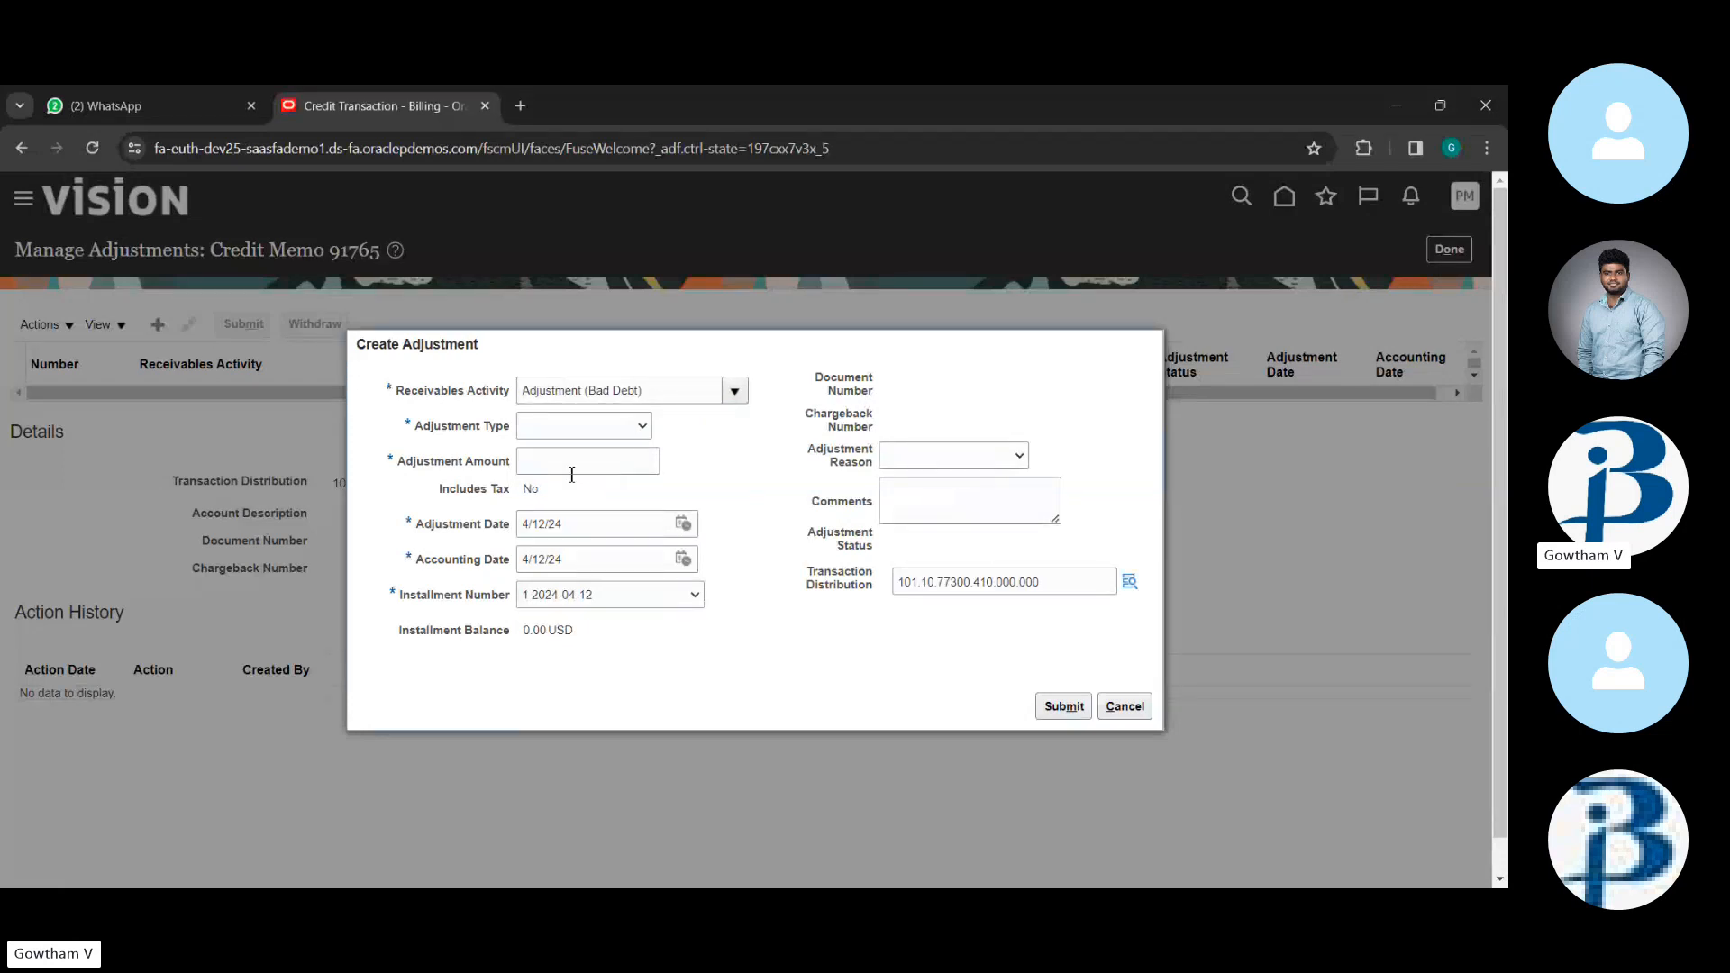
pyautogui.click(636, 432)
pyautogui.click(595, 448)
pyautogui.click(586, 486)
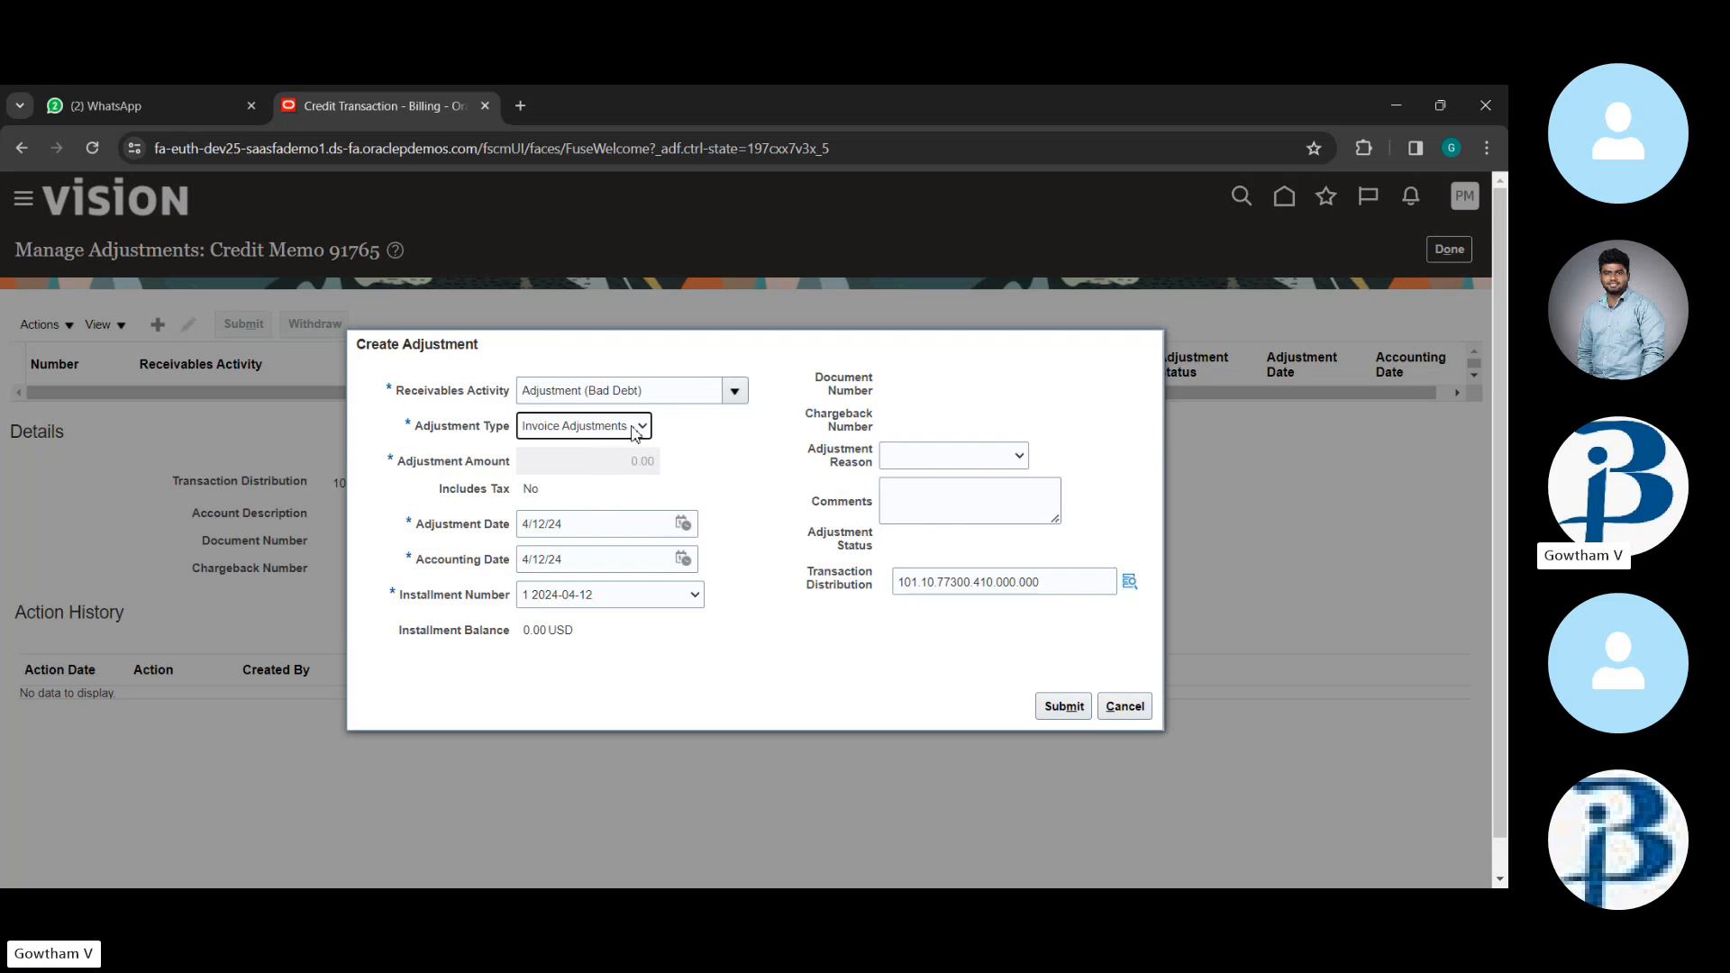
pyautogui.click(622, 457)
pyautogui.click(583, 425)
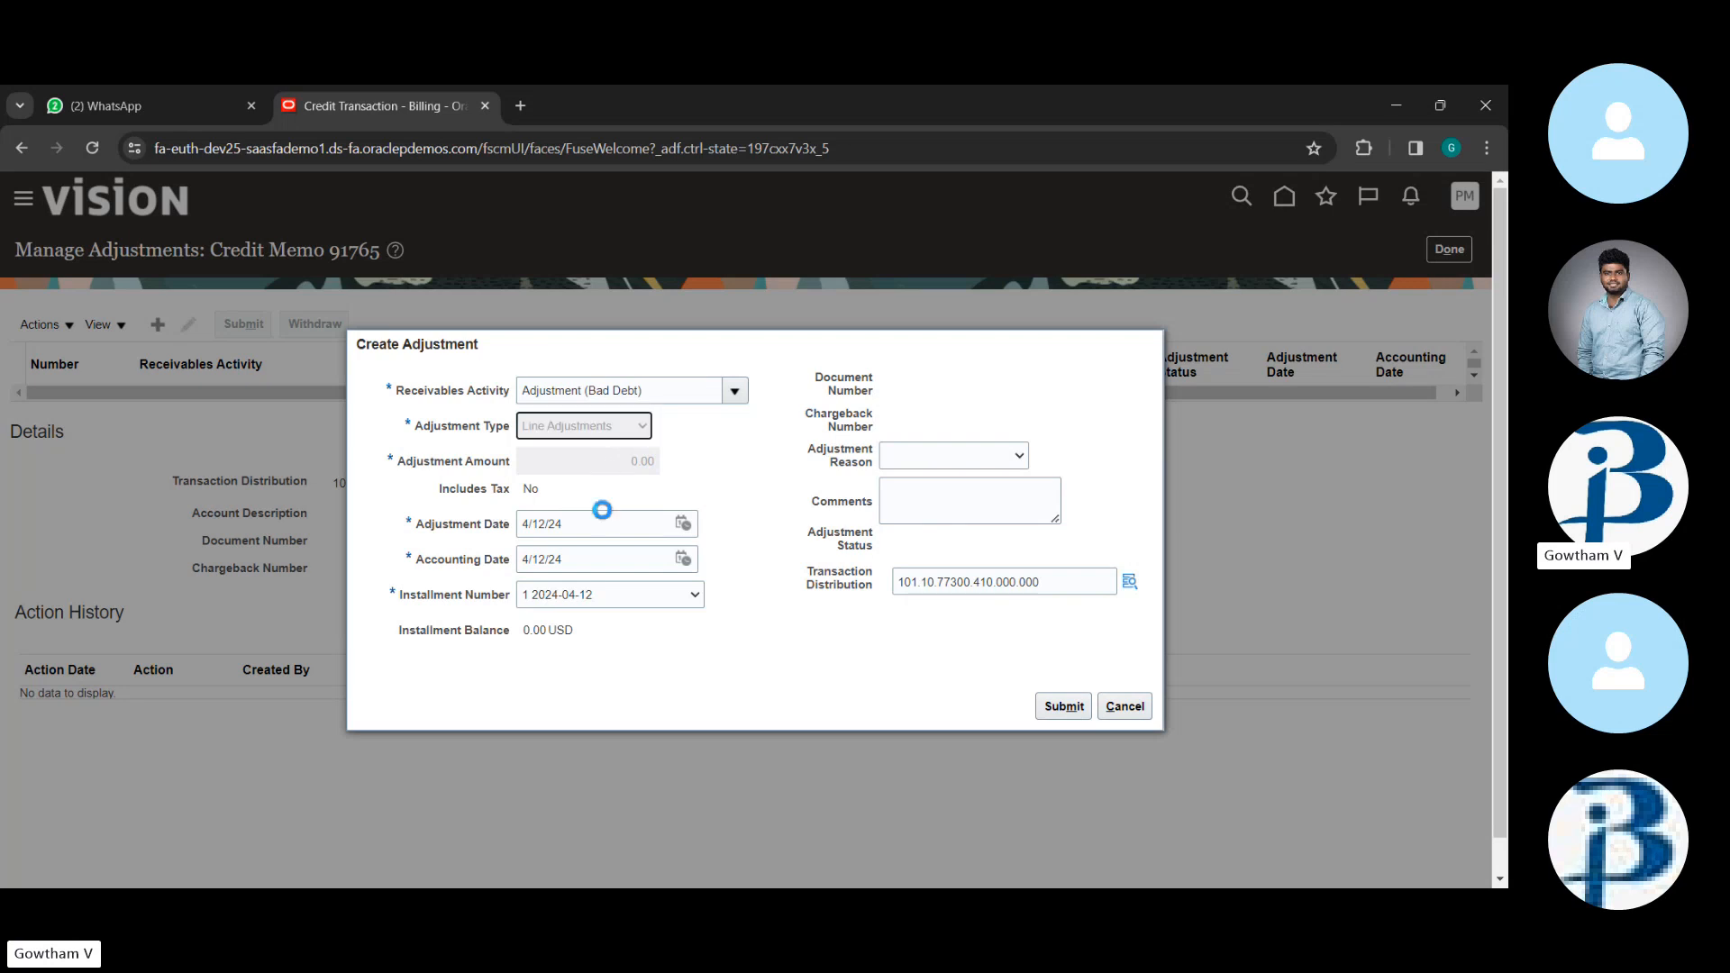
pyautogui.click(594, 457)
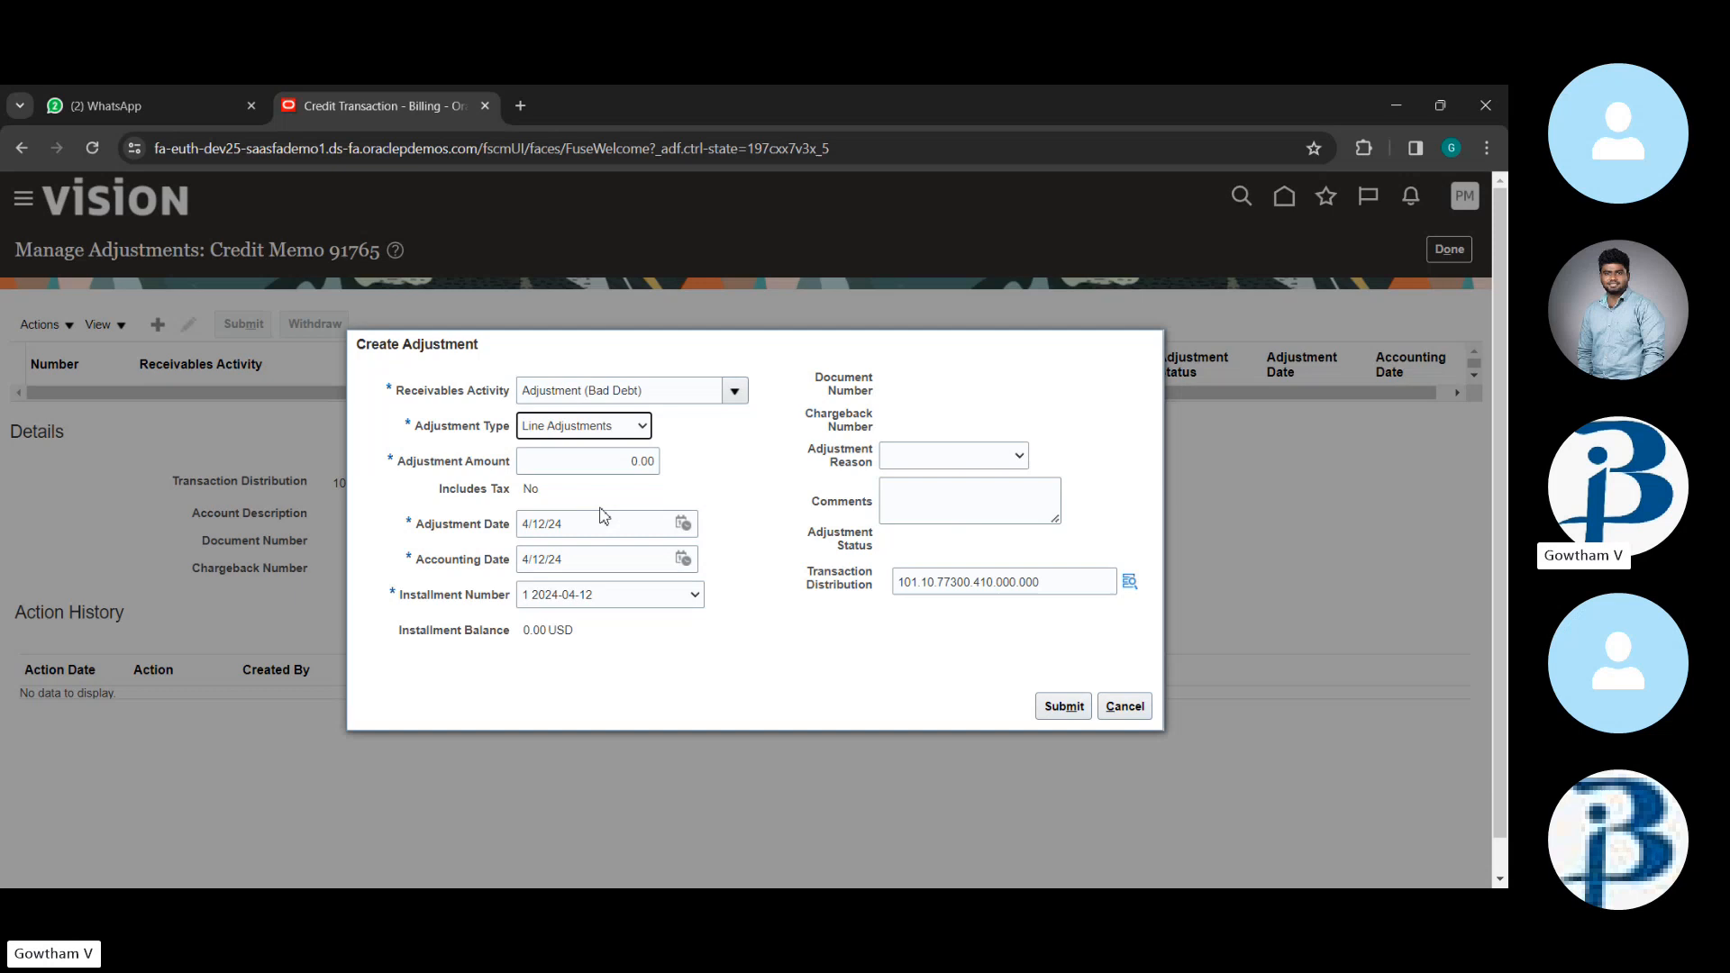
# - Set the adjustment amount to 100.00, submit the adjustment and return to the credit memo review
pyautogui.click(607, 463)
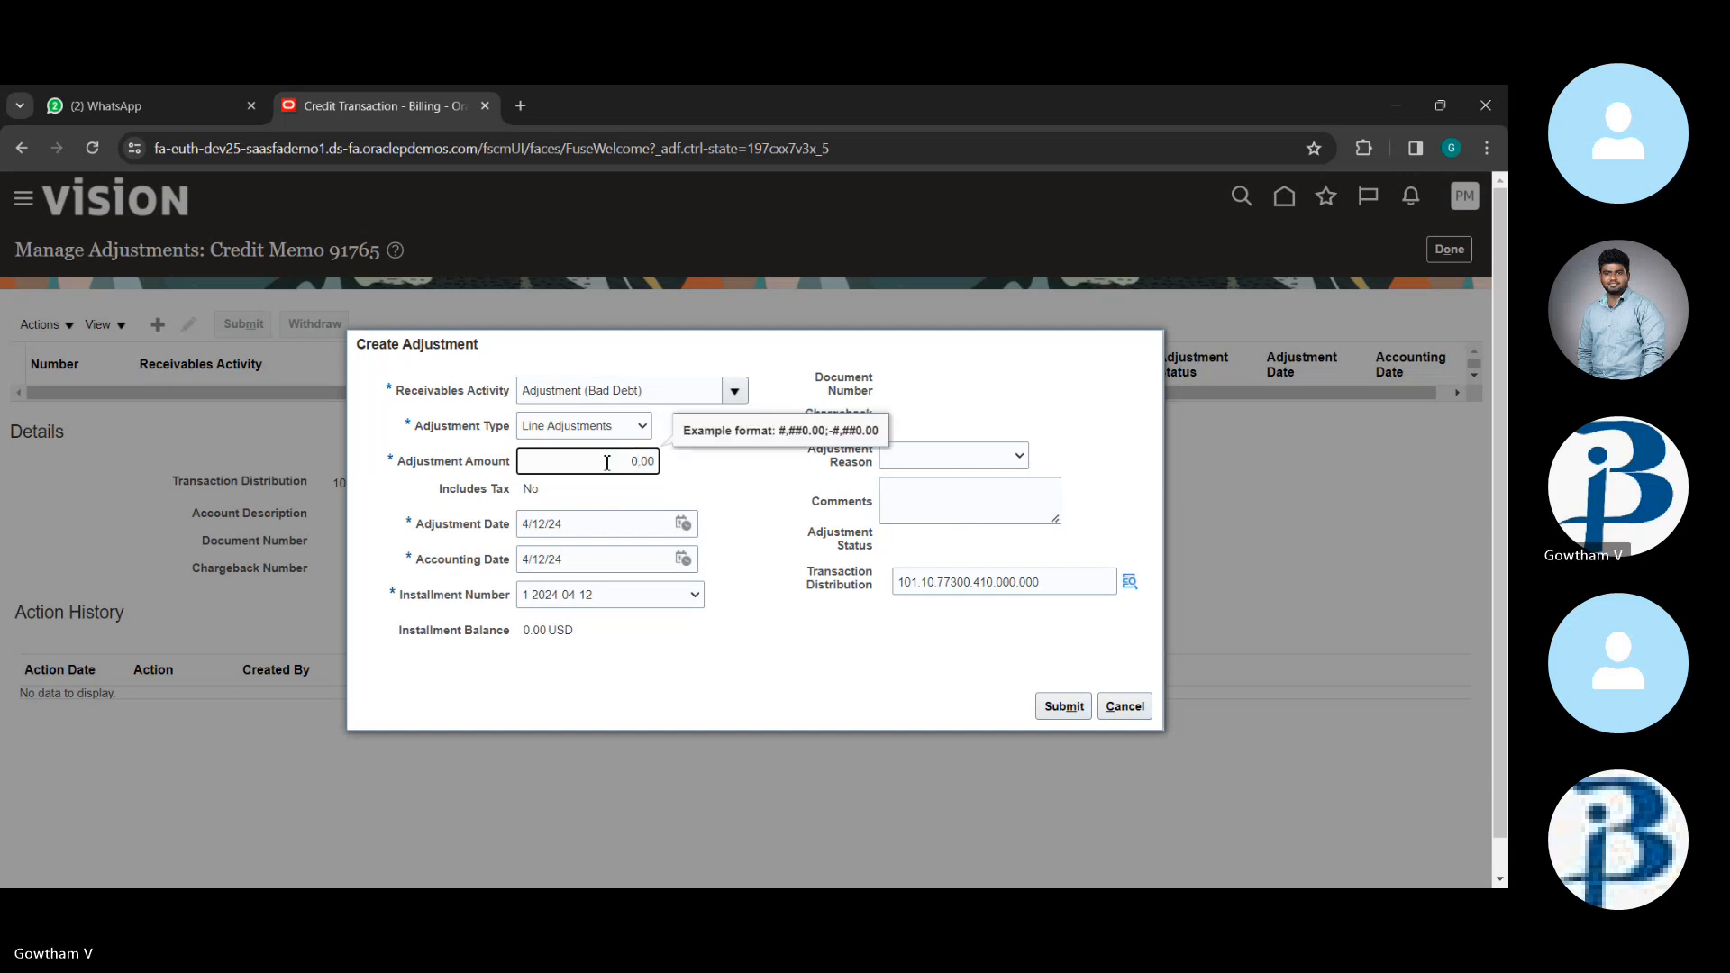
pyautogui.write('1000')
pyautogui.press('BackSpace')
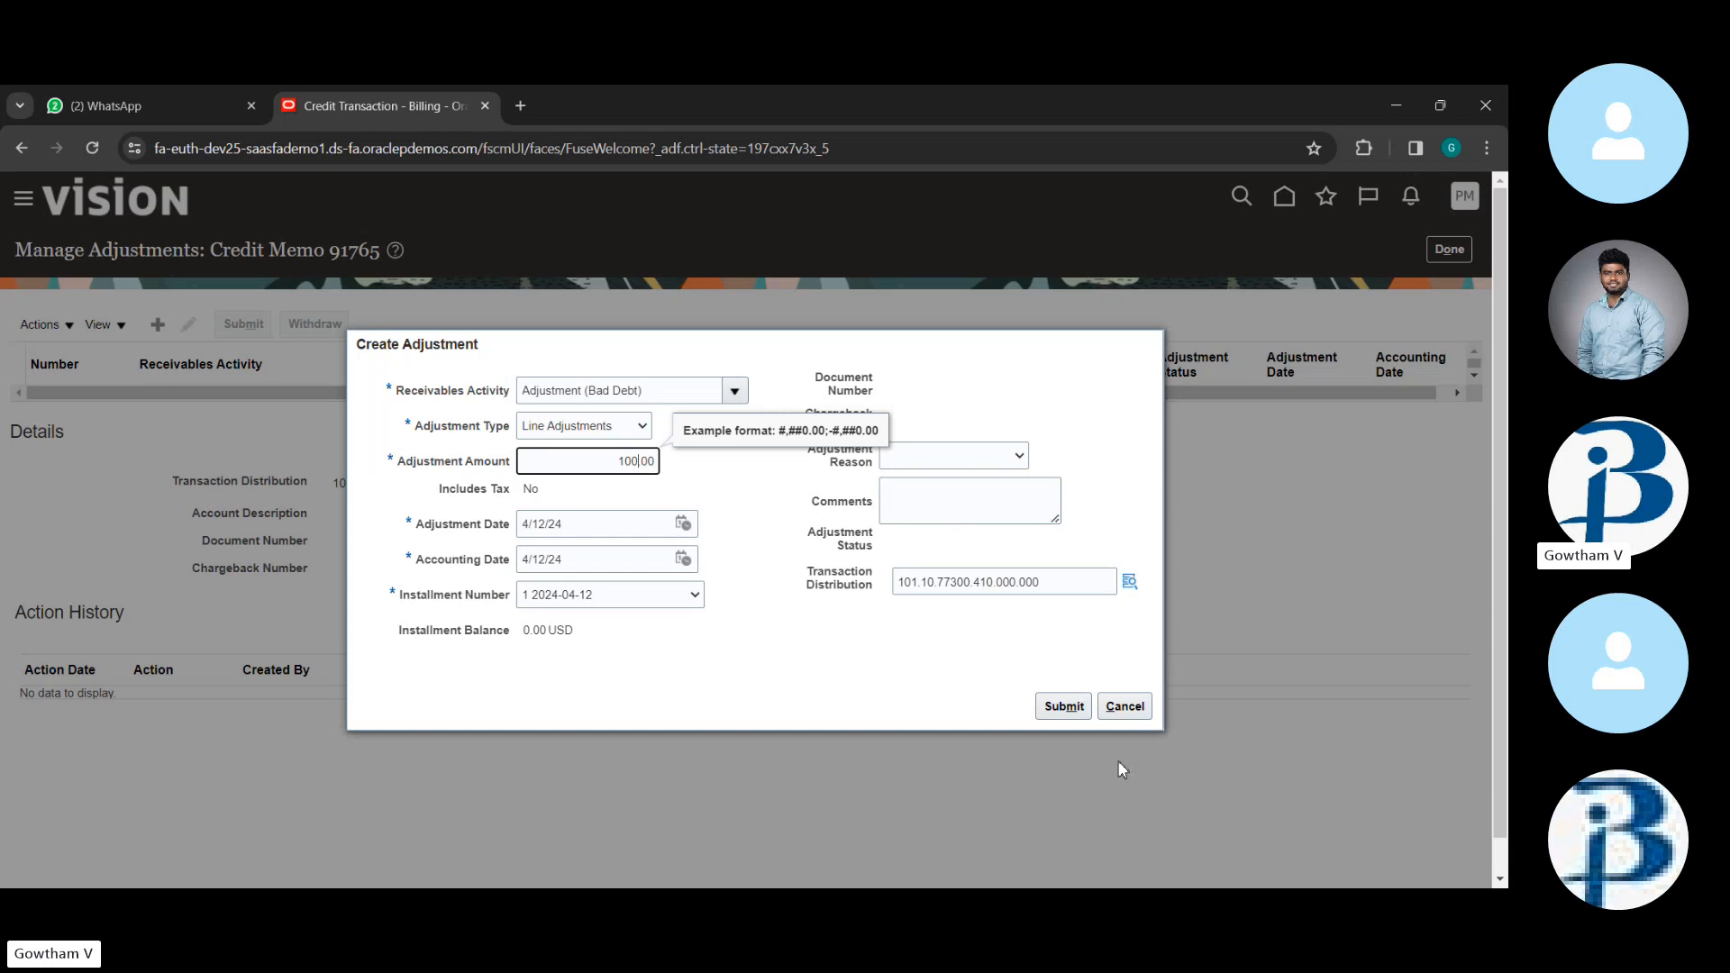
pyautogui.click(1073, 723)
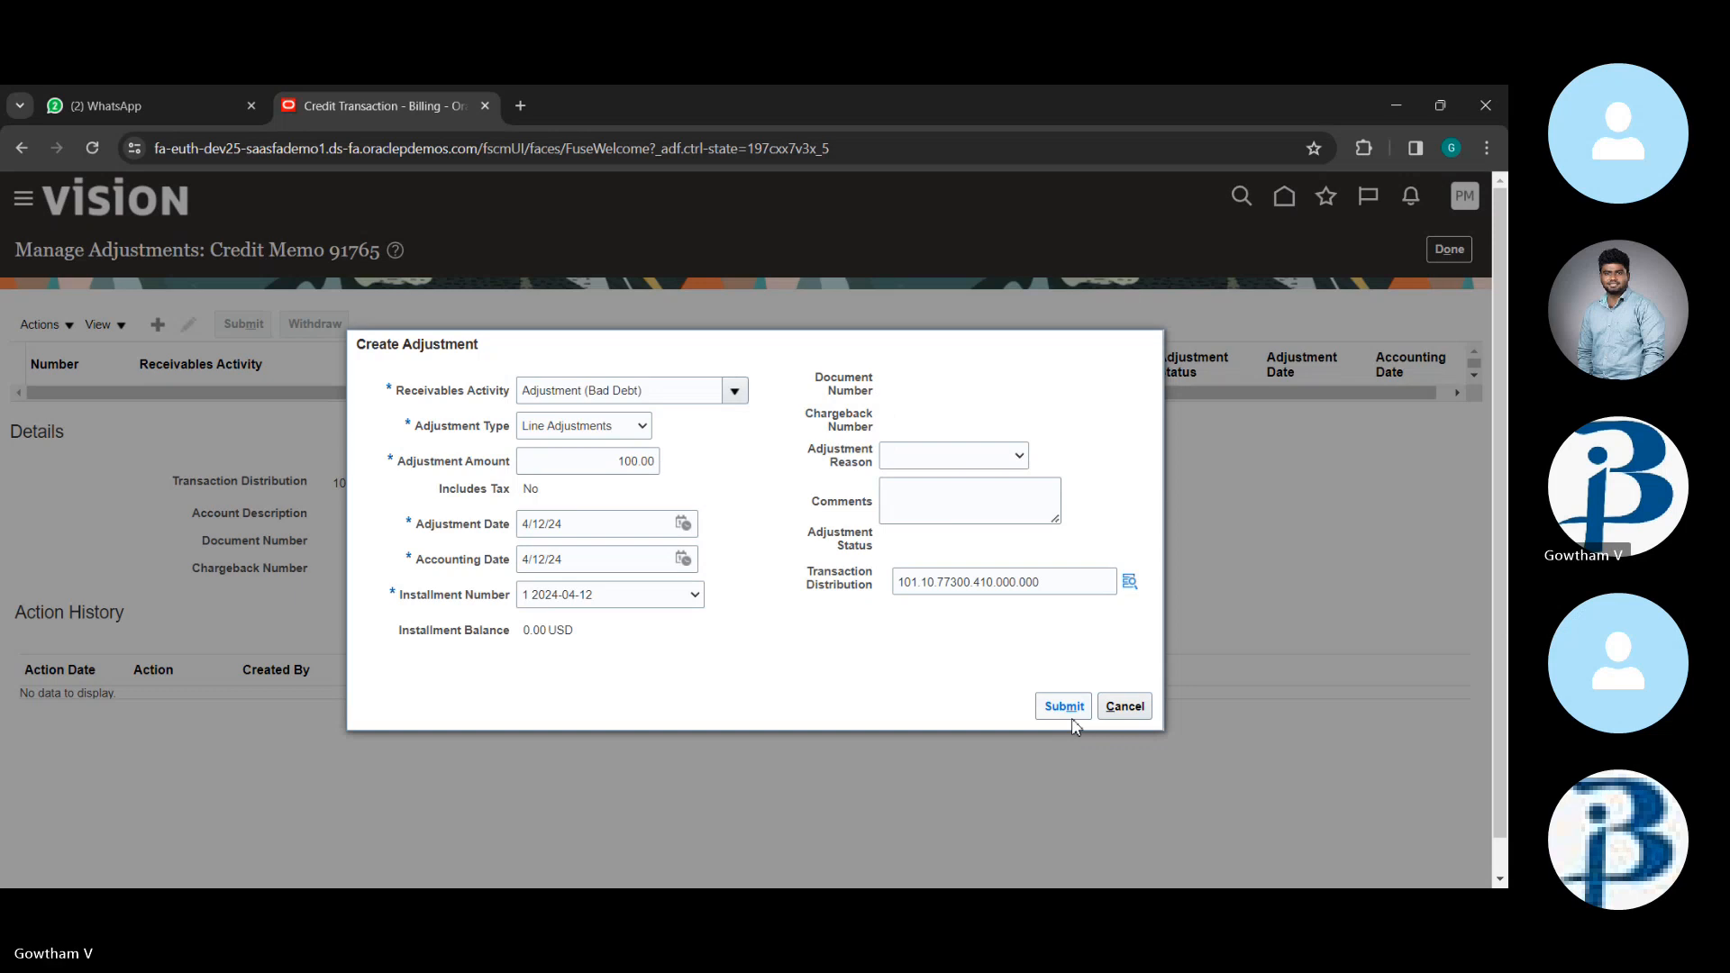
pyautogui.click(1064, 707)
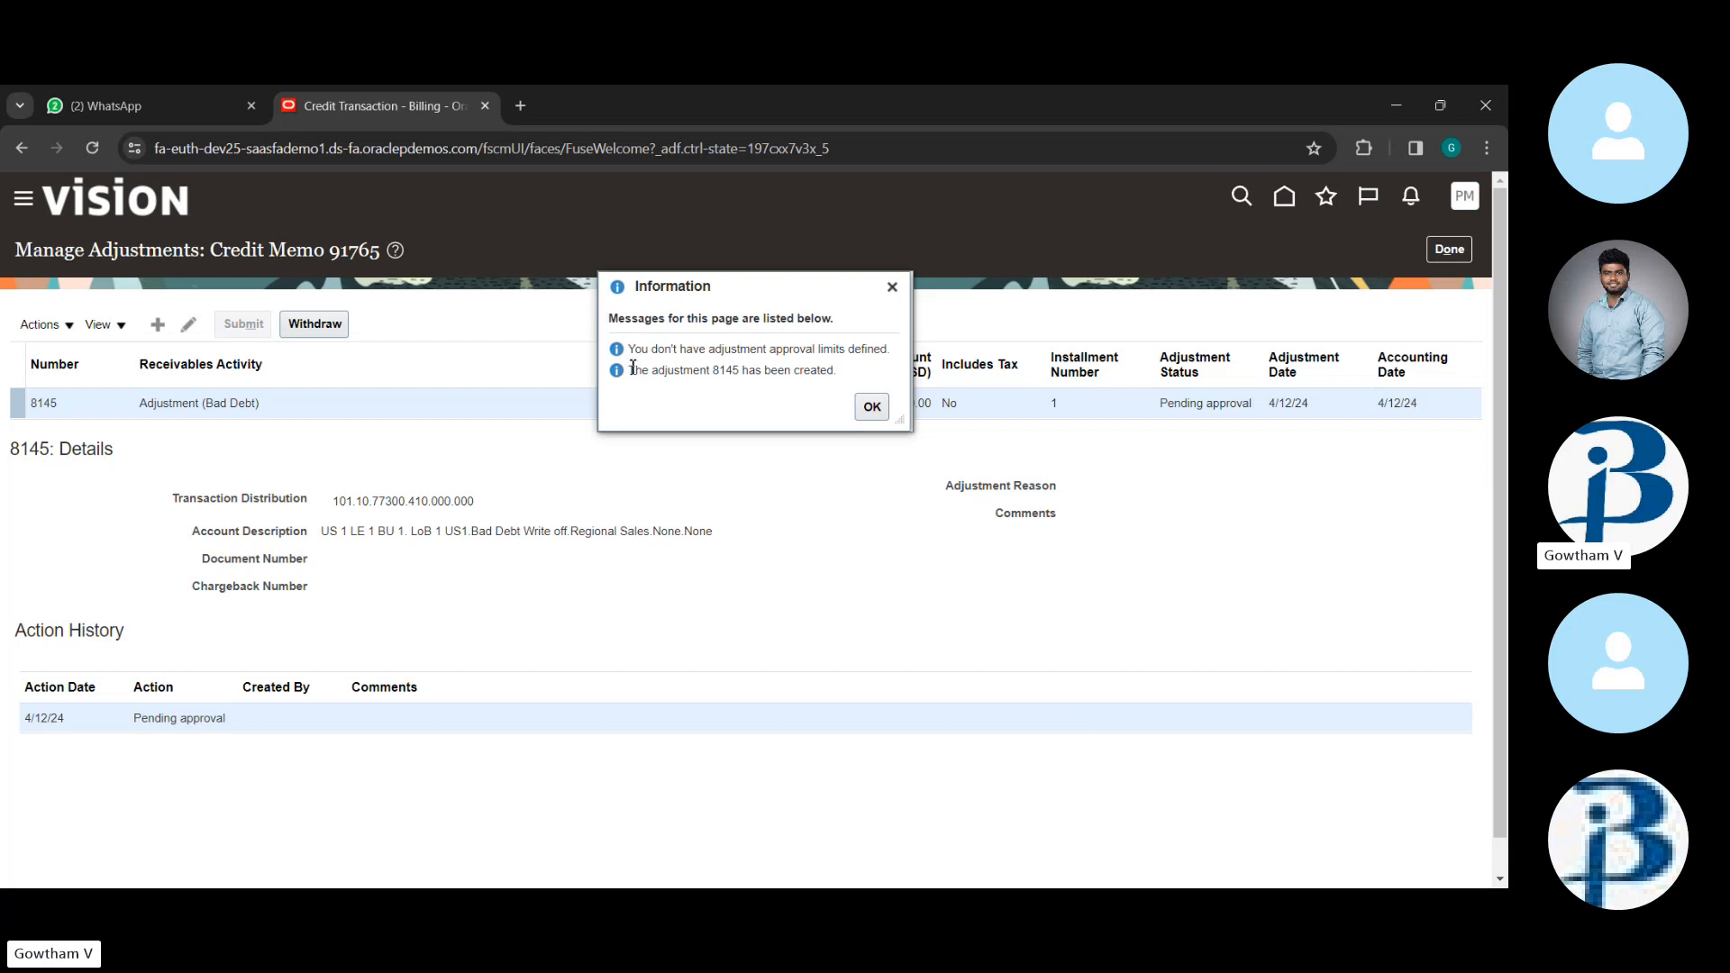
pyautogui.click(864, 408)
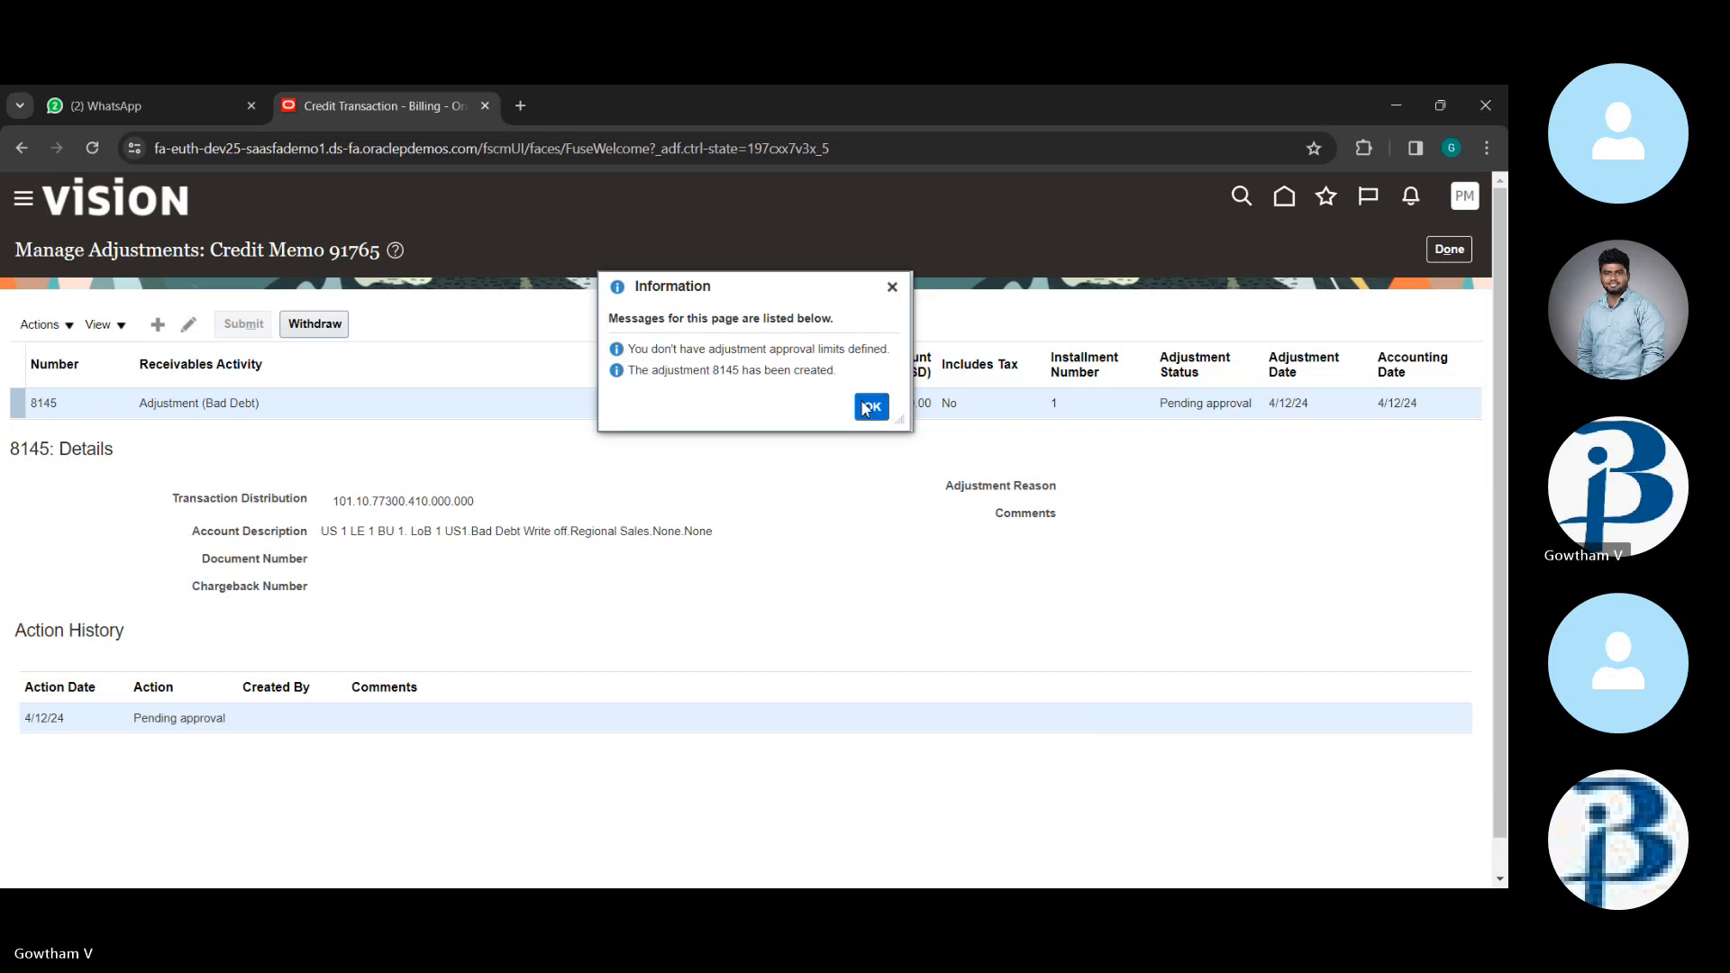
pyautogui.click(1463, 251)
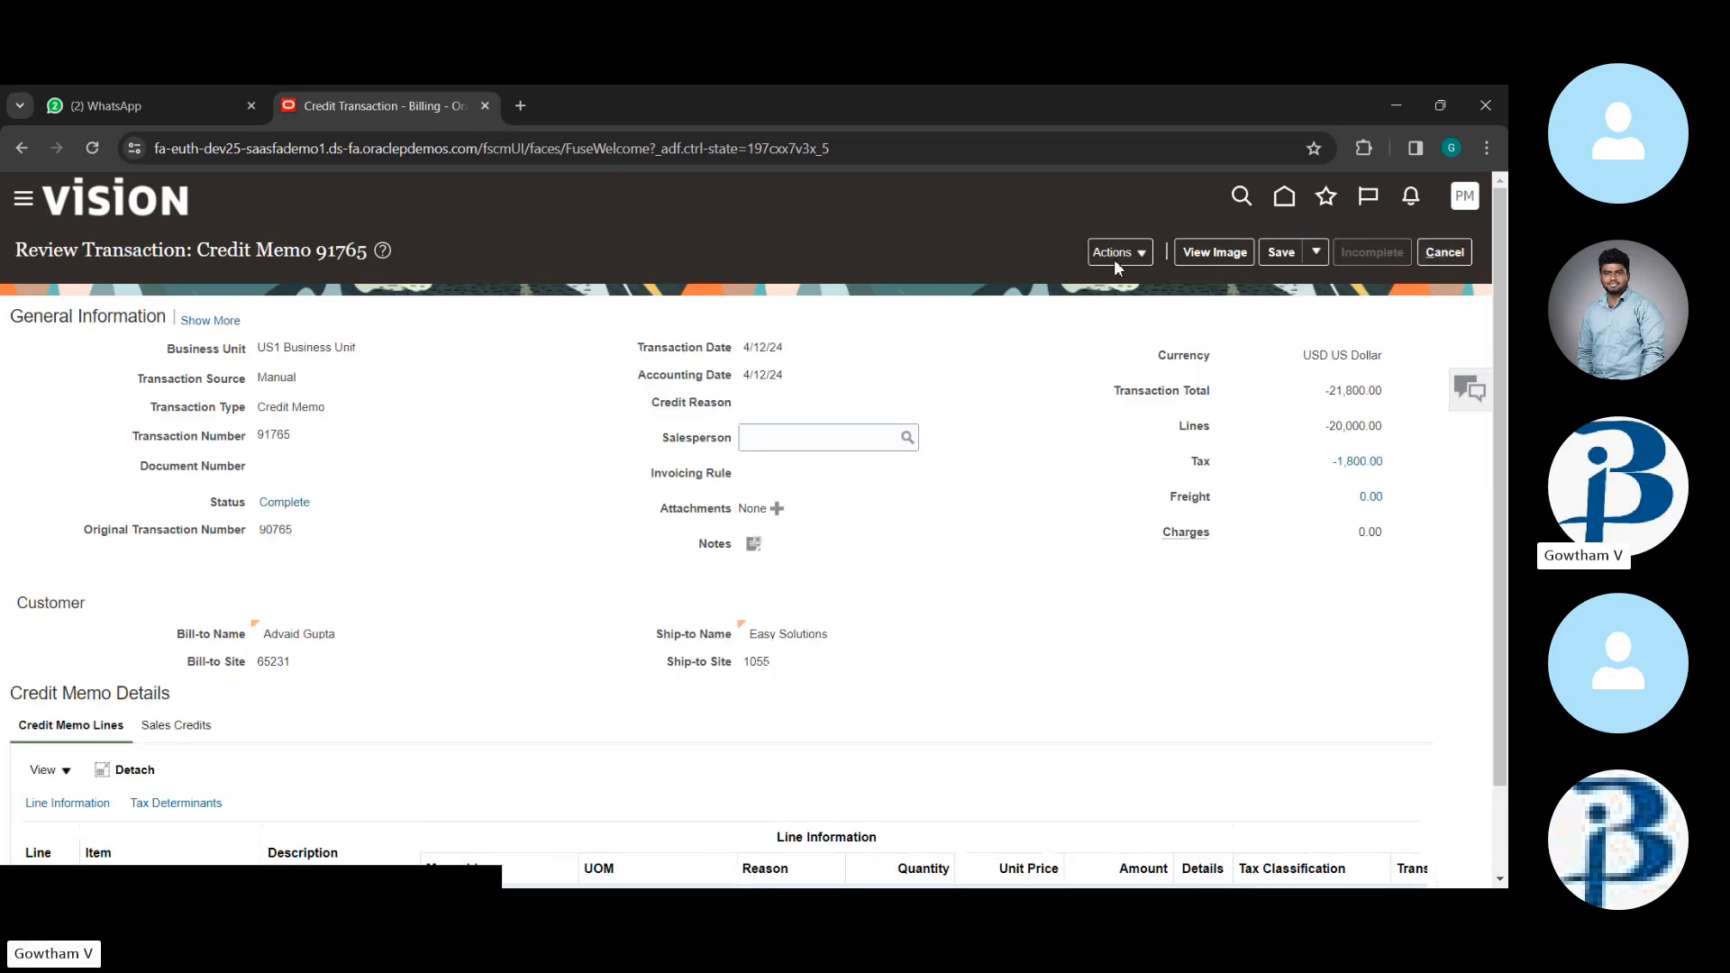
# - View the credit memo's balance details in the entered currency and leave the review for the Billing overview
pyautogui.click(1113, 258)
pyautogui.click(1199, 498)
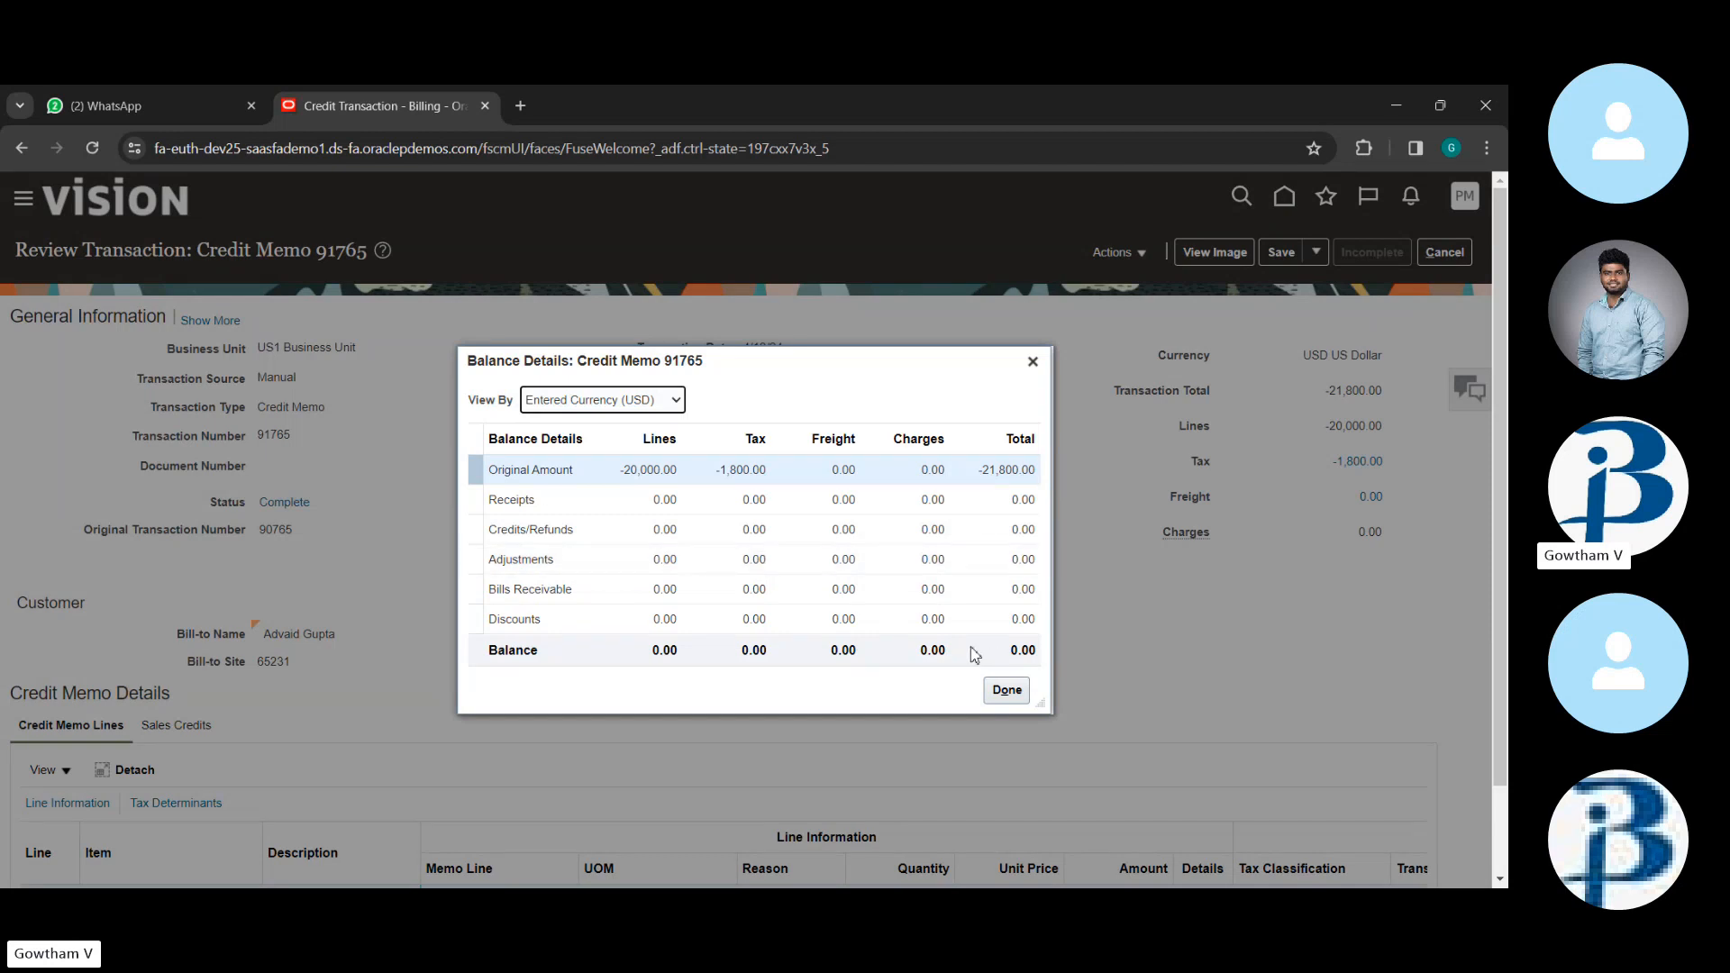
pyautogui.click(1005, 690)
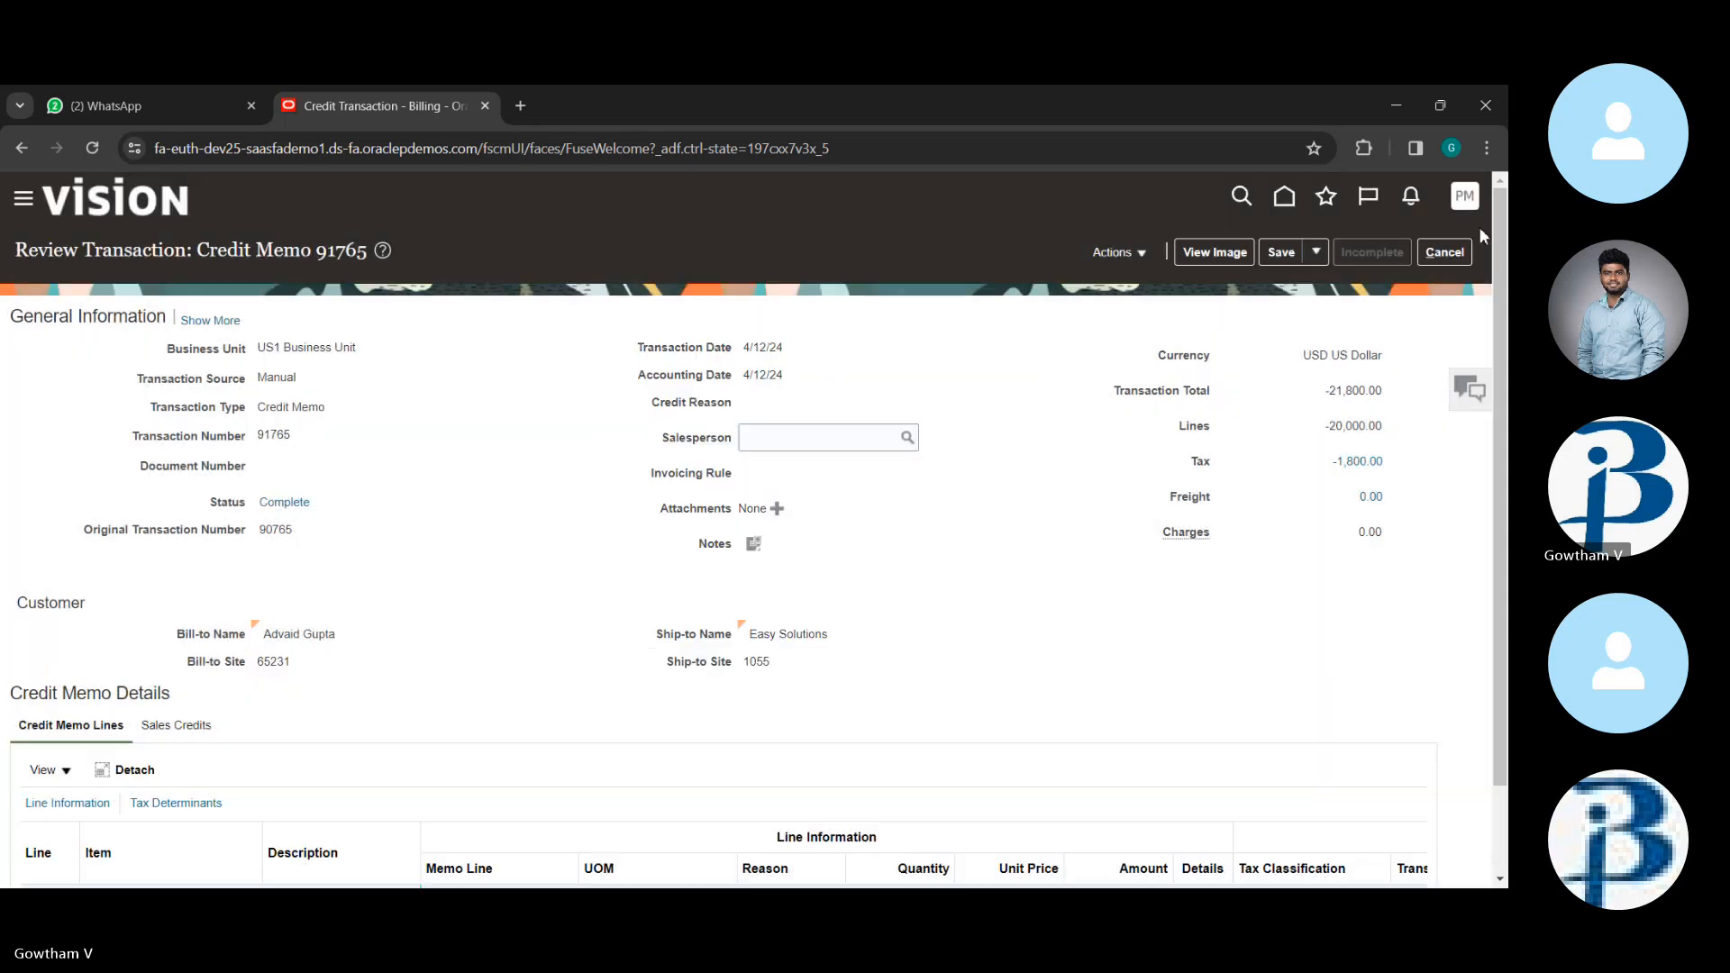
pyautogui.click(1440, 261)
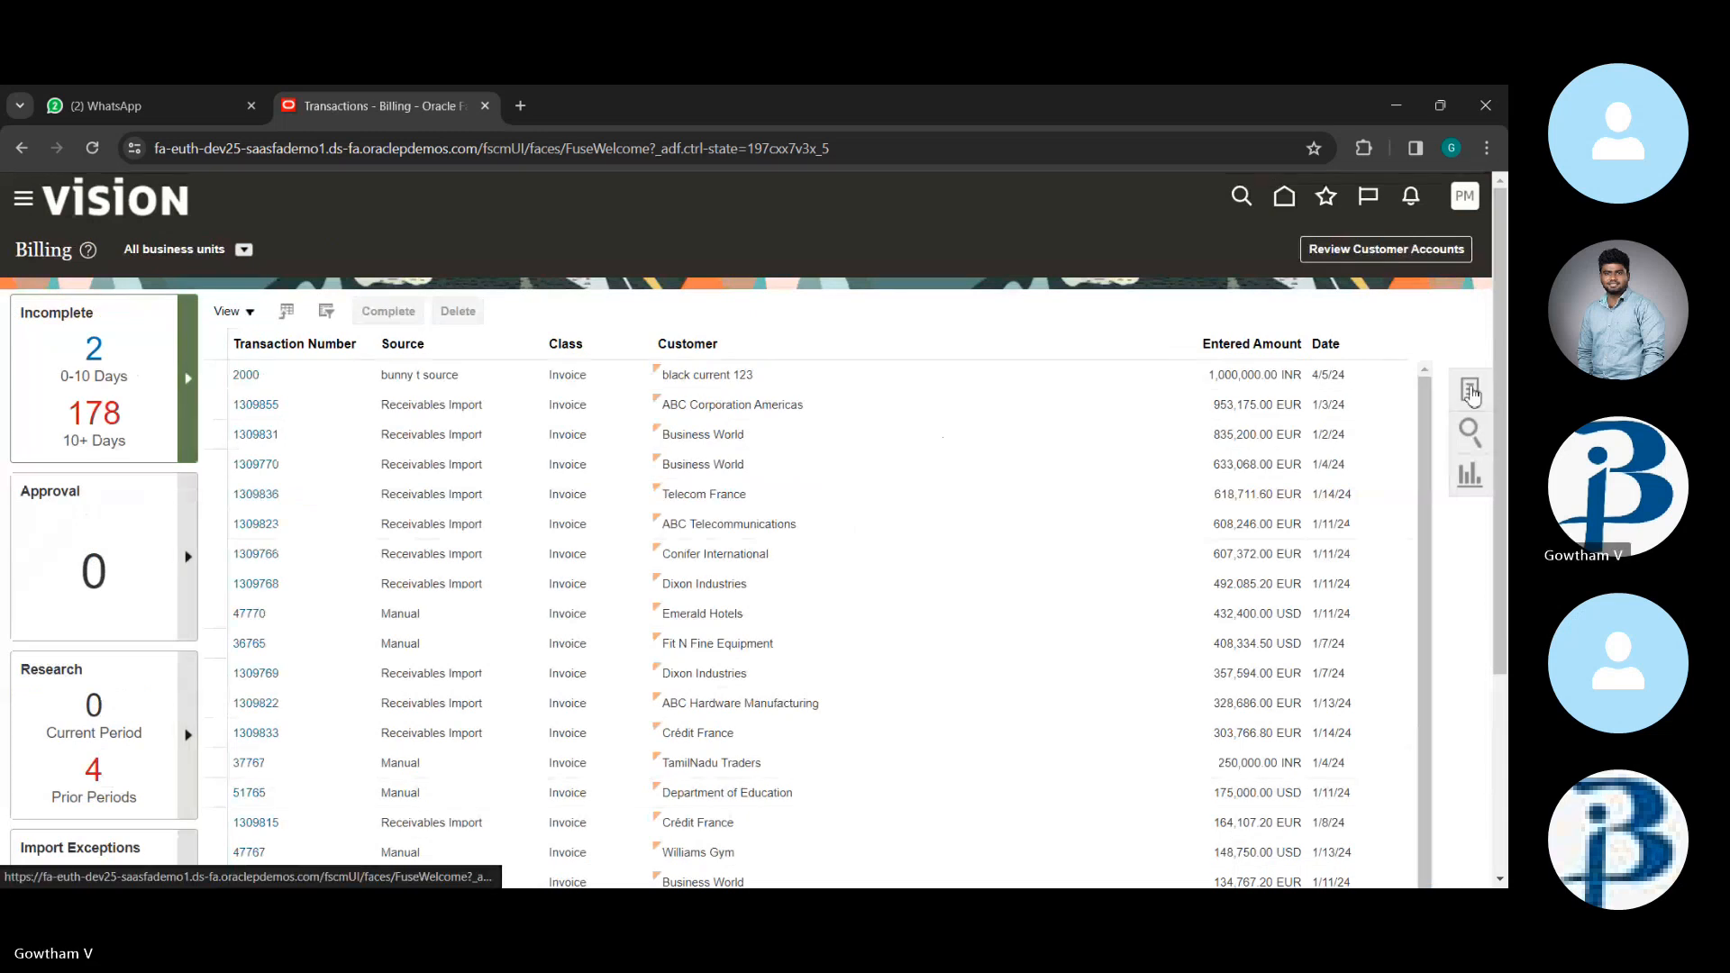
# - Start a new credit transaction in Billing against original transaction number 90765
pyautogui.click(1484, 392)
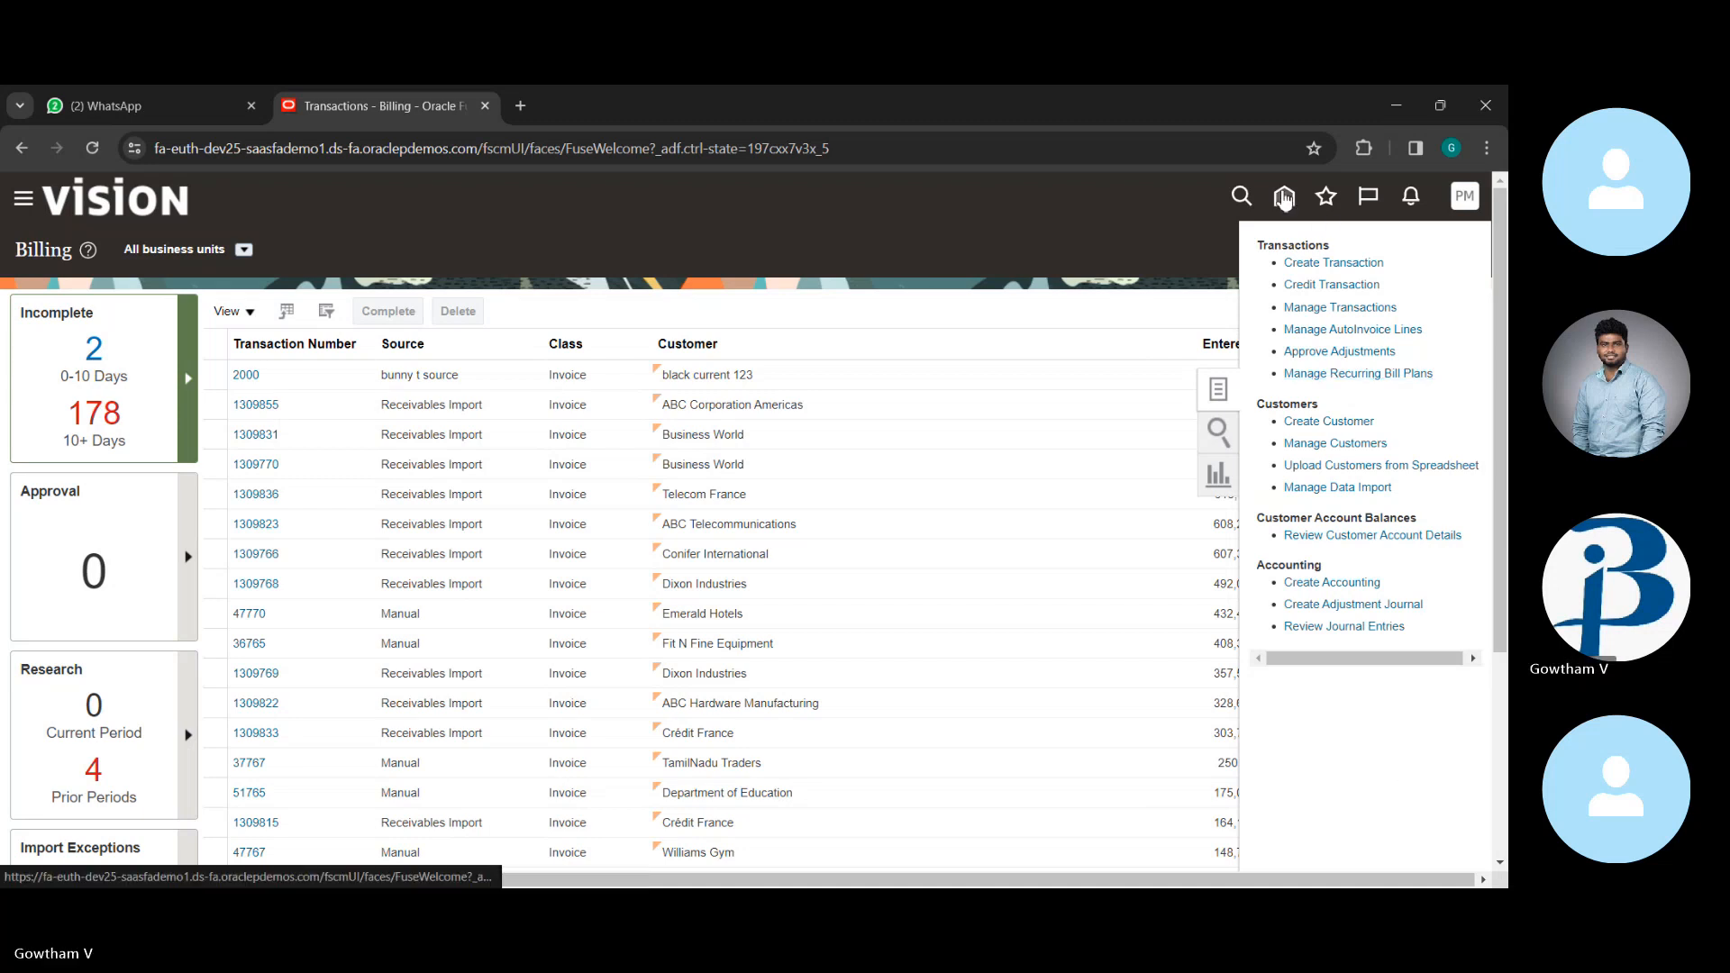
pyautogui.click(1284, 199)
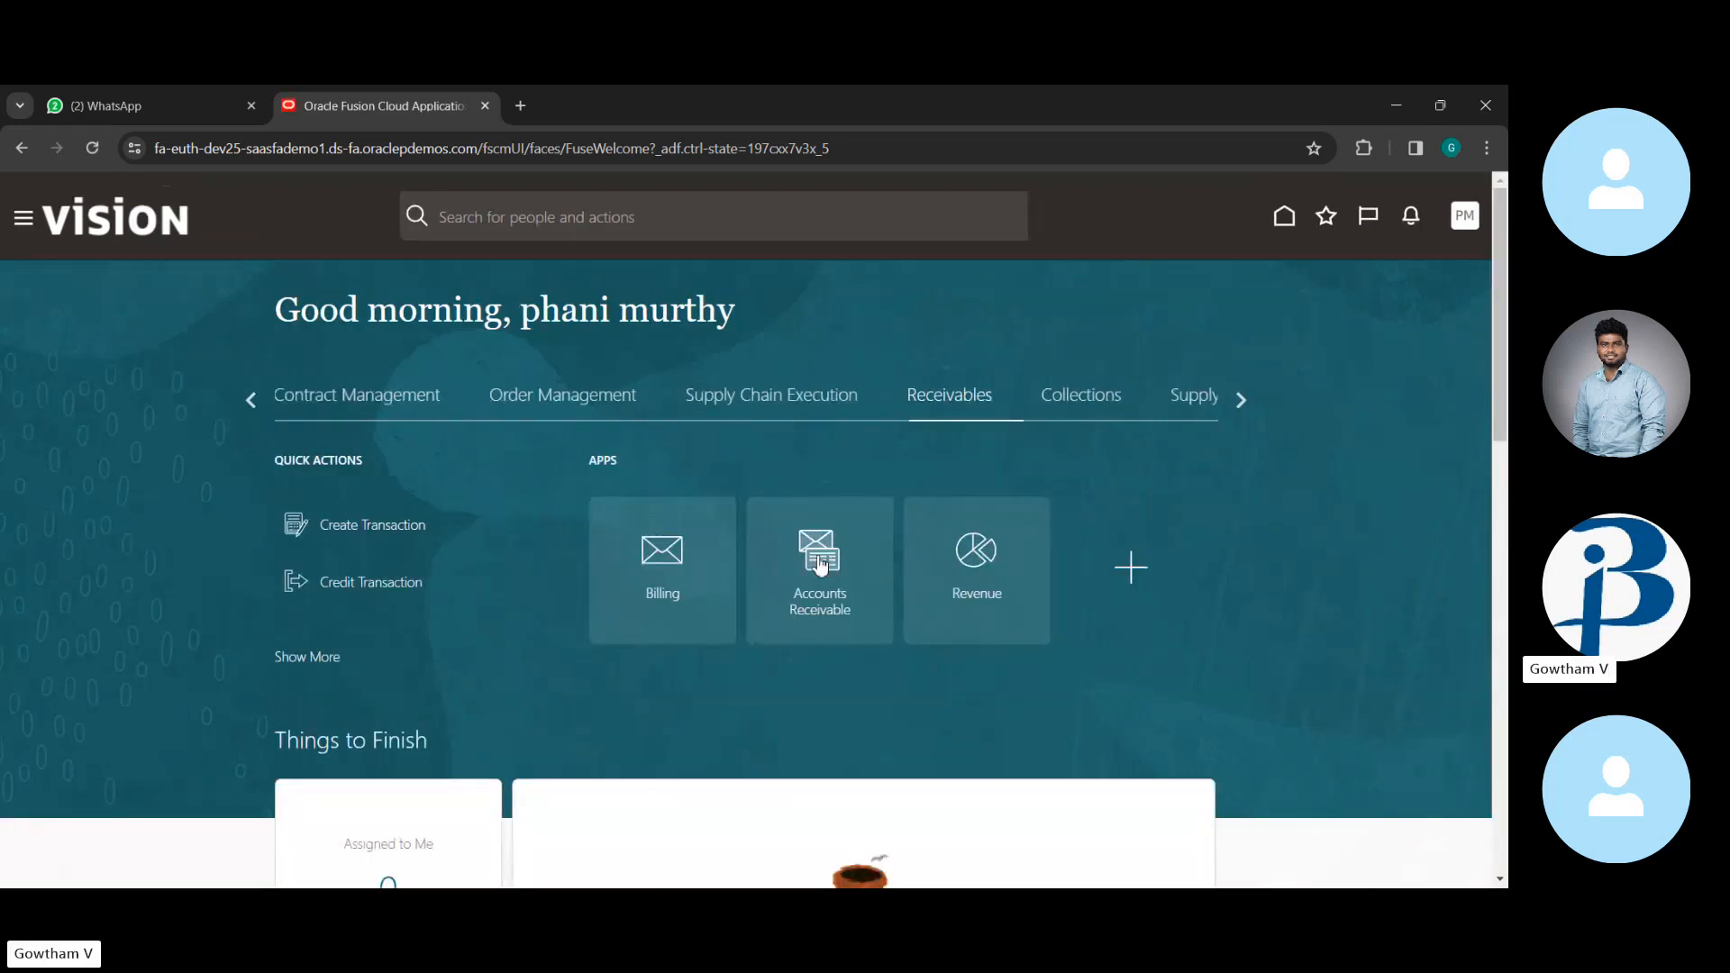
pyautogui.click(653, 581)
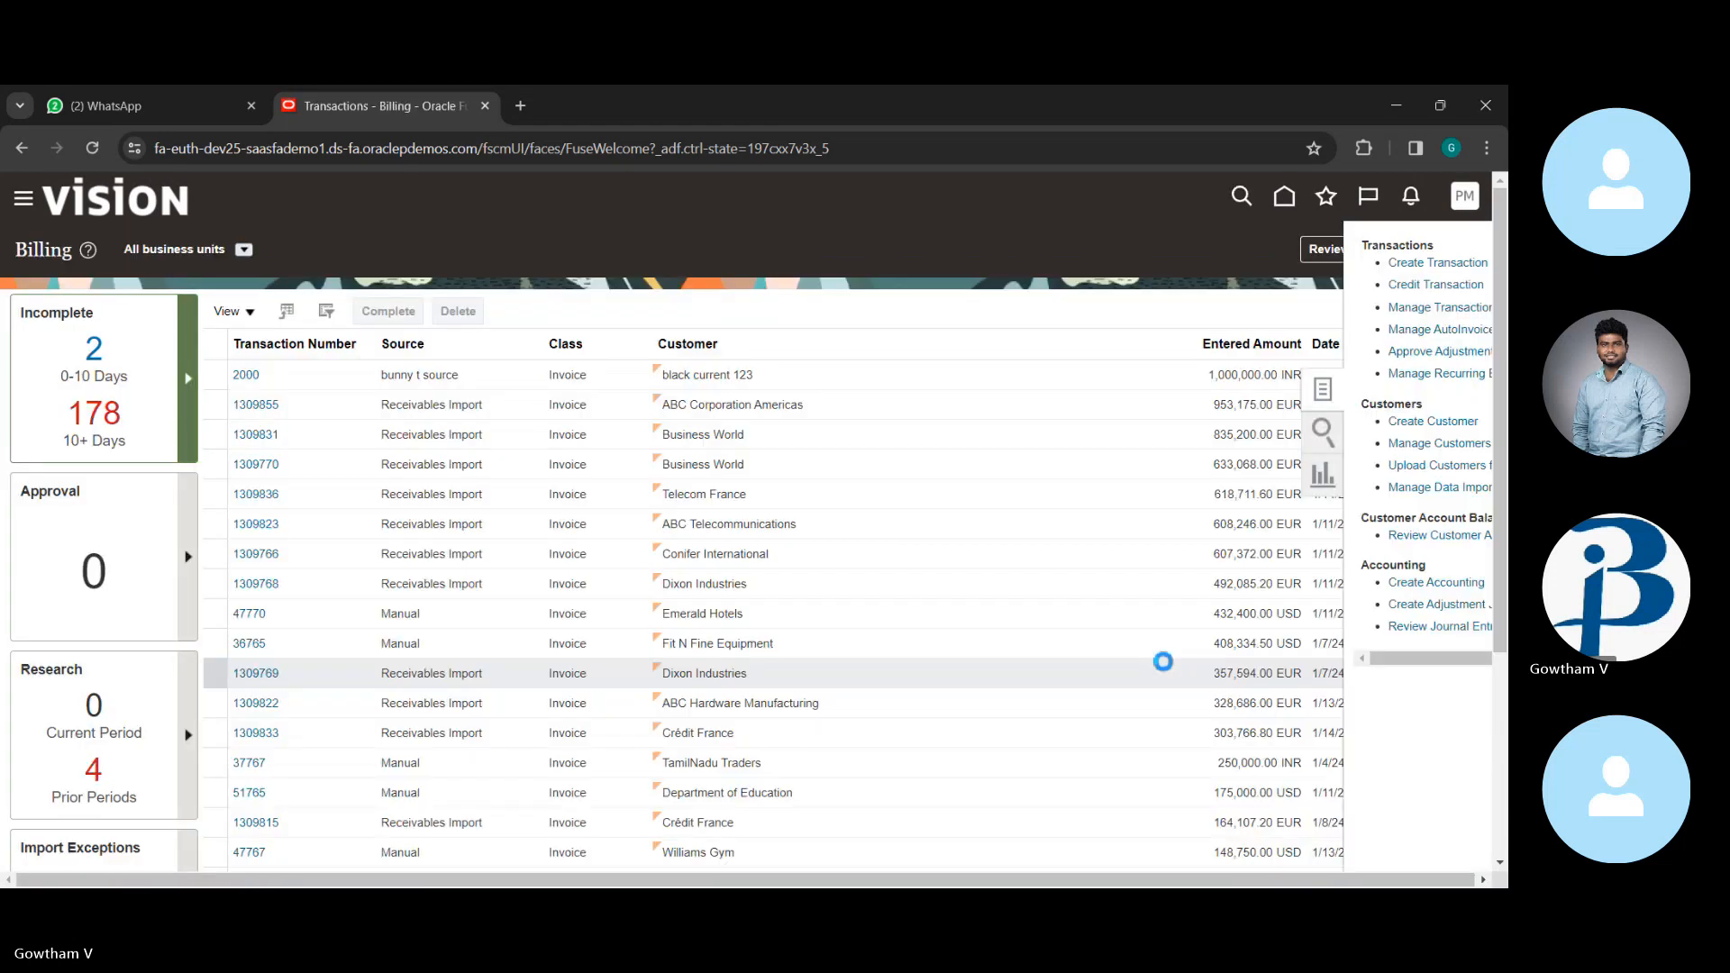
pyautogui.click(1334, 284)
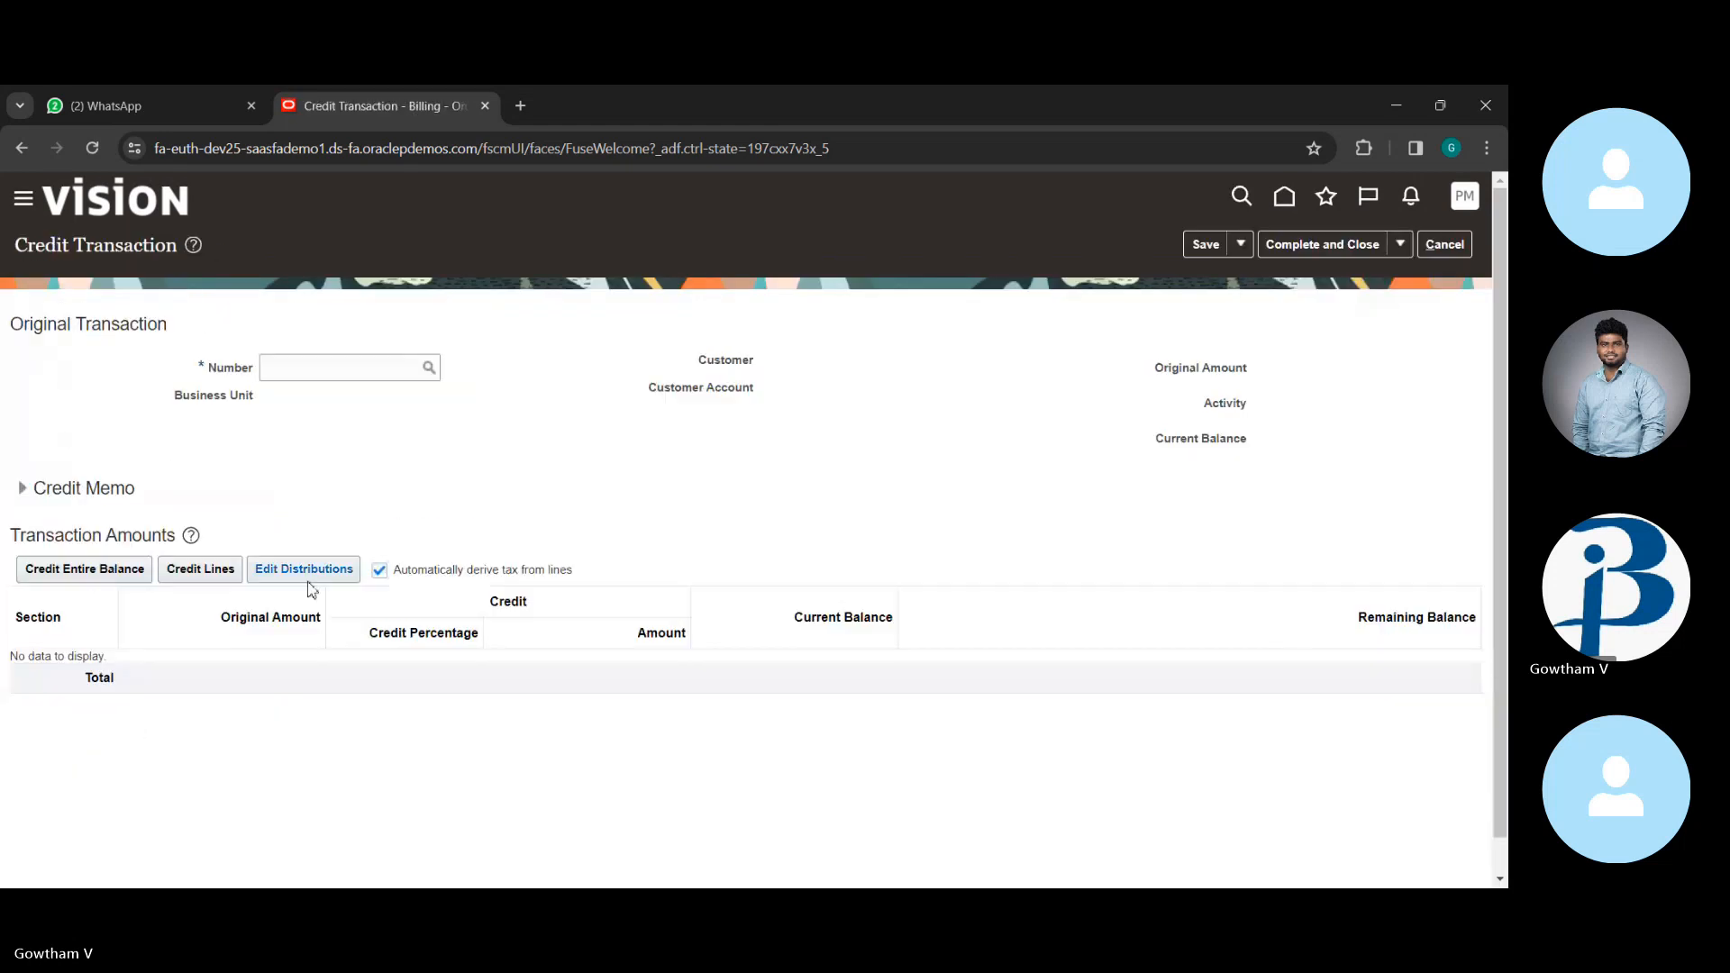
pyautogui.click(386, 372)
pyautogui.write('90765')
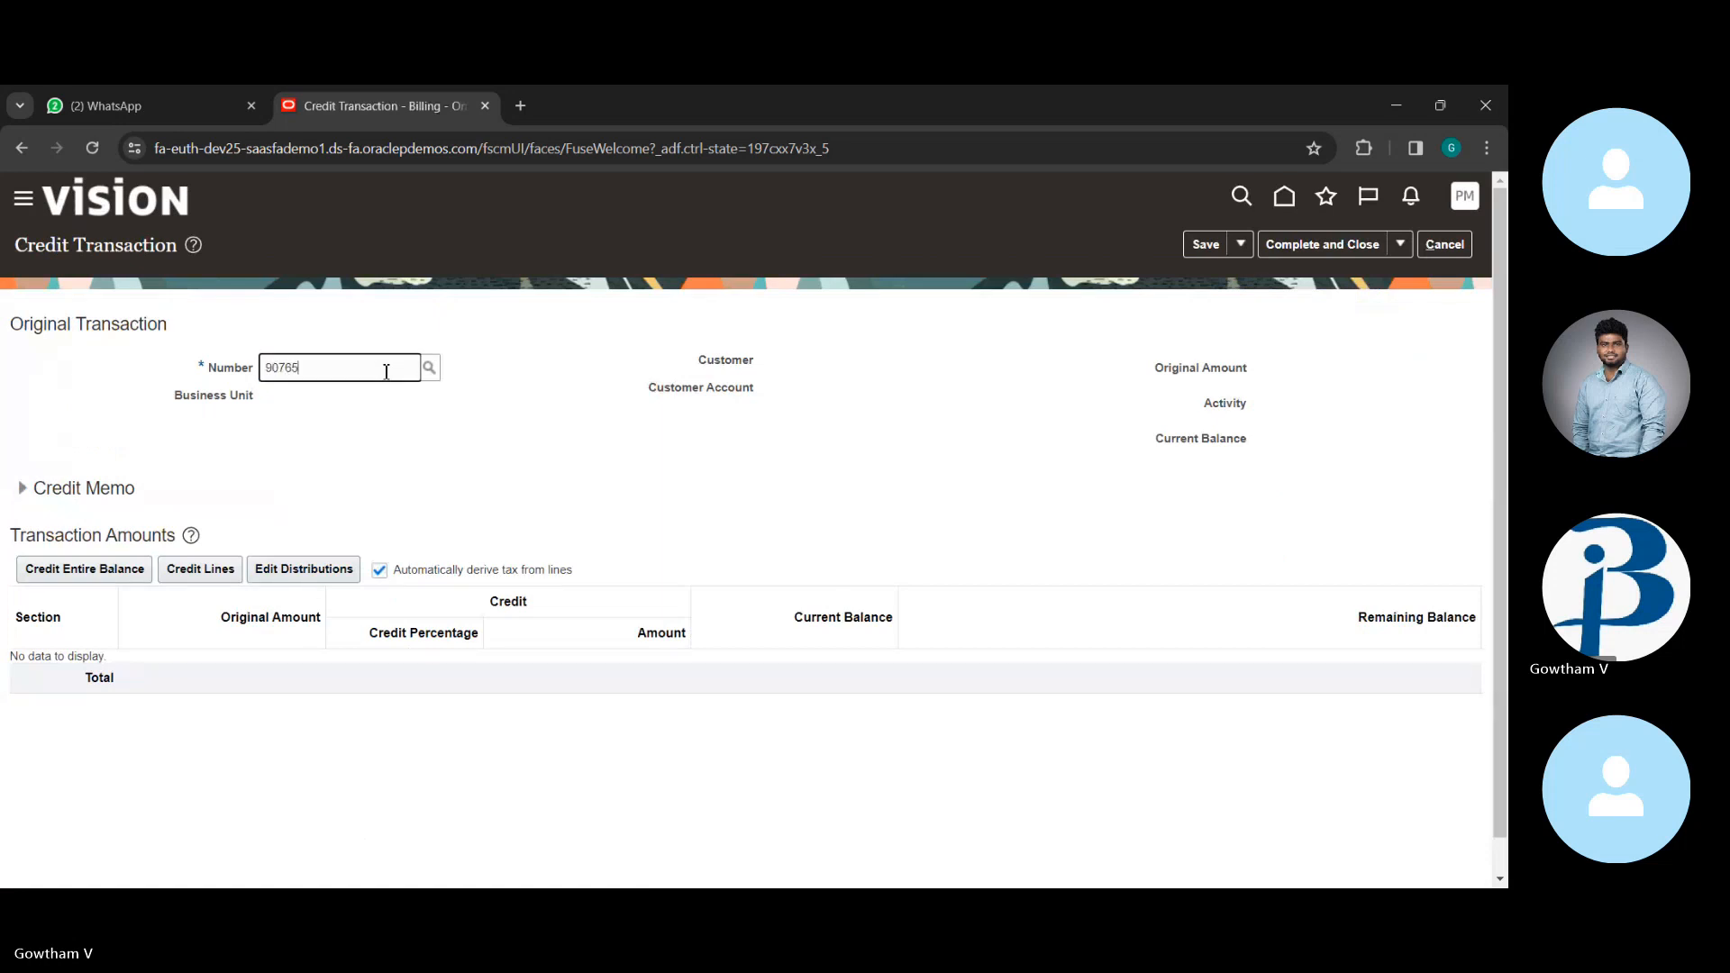
pyautogui.press('Tab')
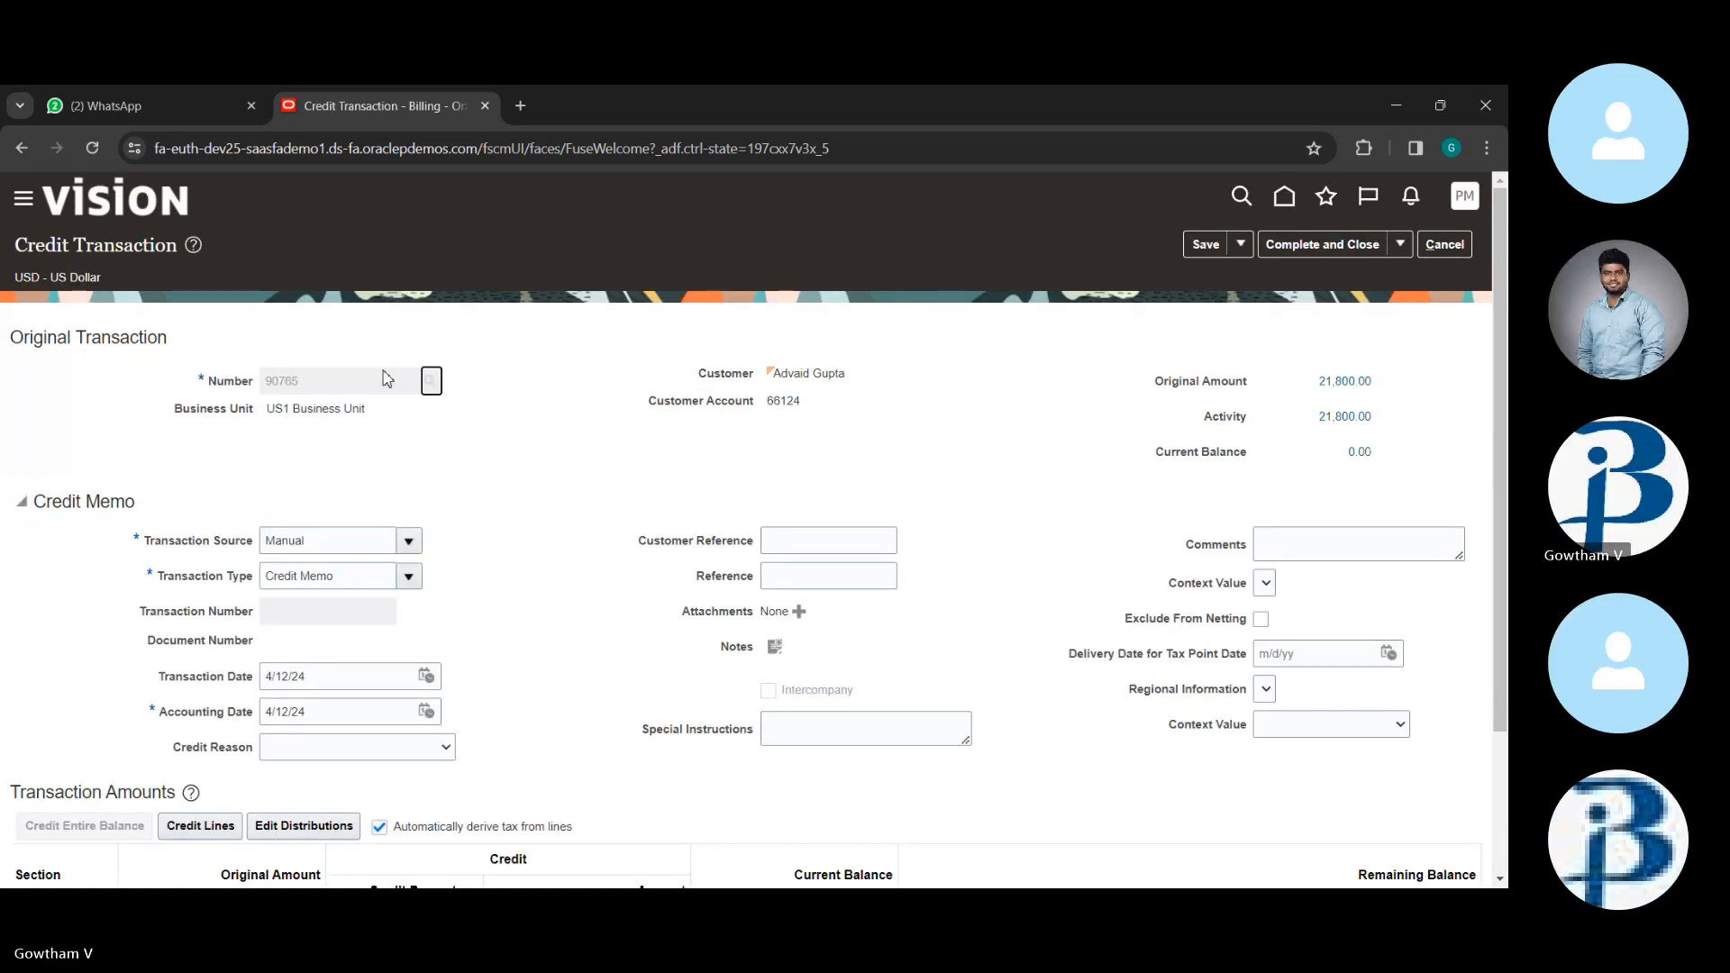
# - Browse the transaction types available for the credit memo
pyautogui.click(409, 577)
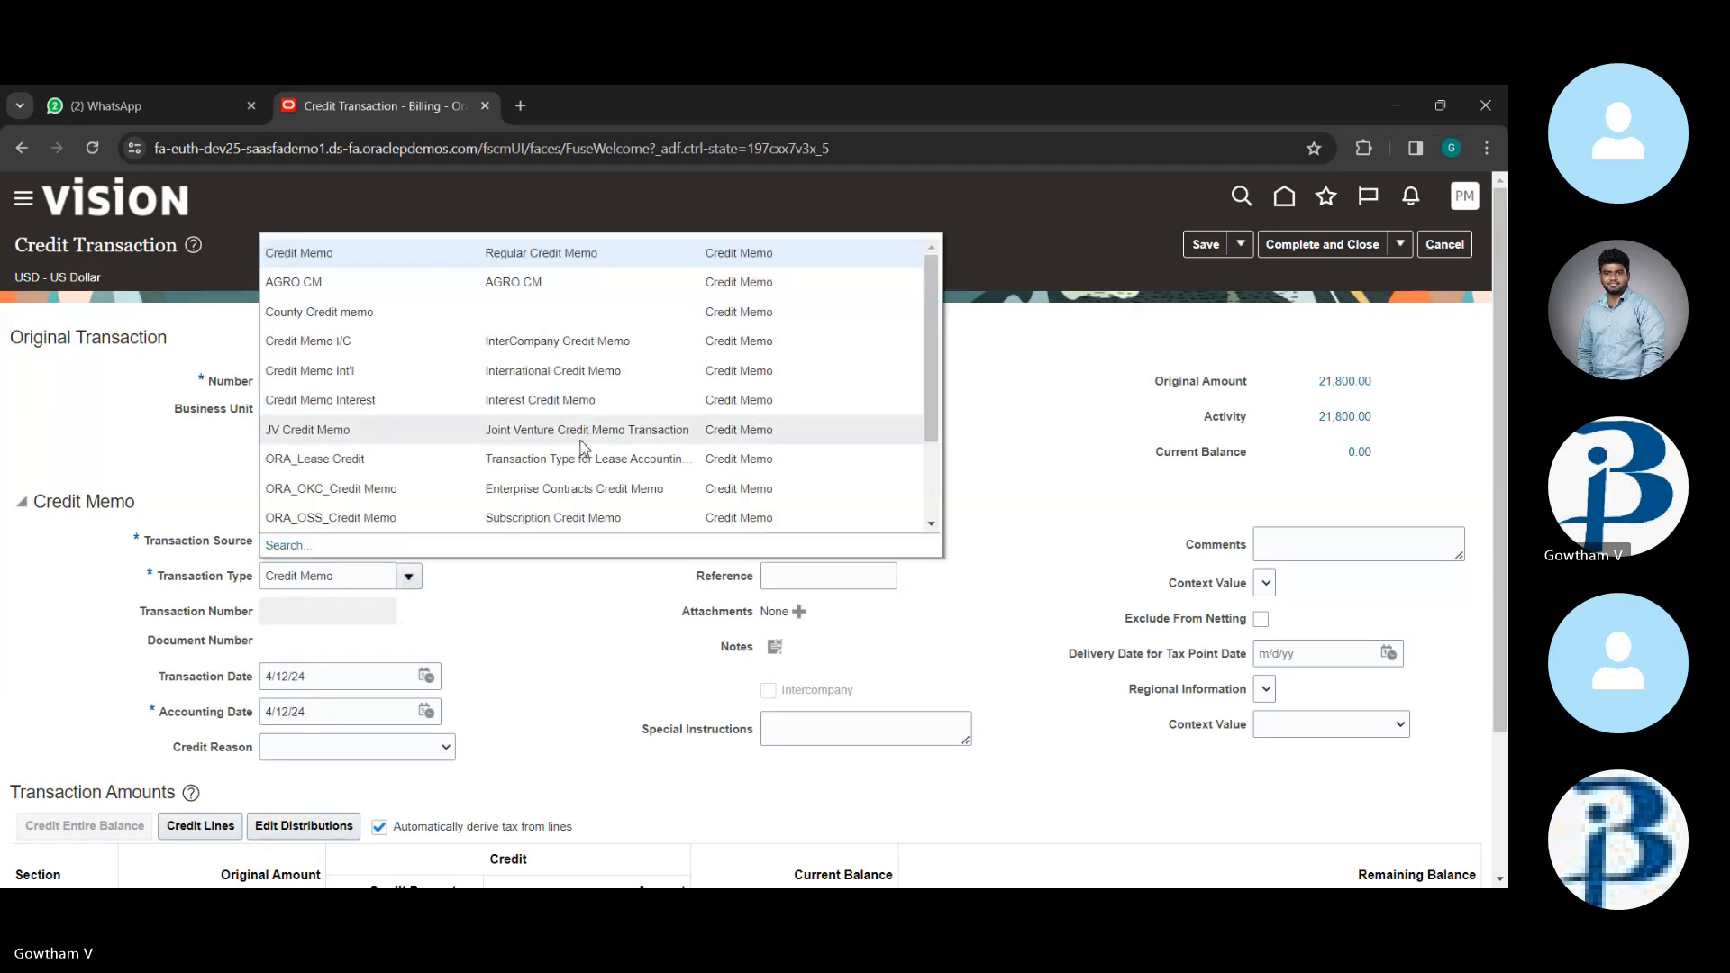
pyautogui.scroll(-5, 583, 446)
pyautogui.click(584, 450)
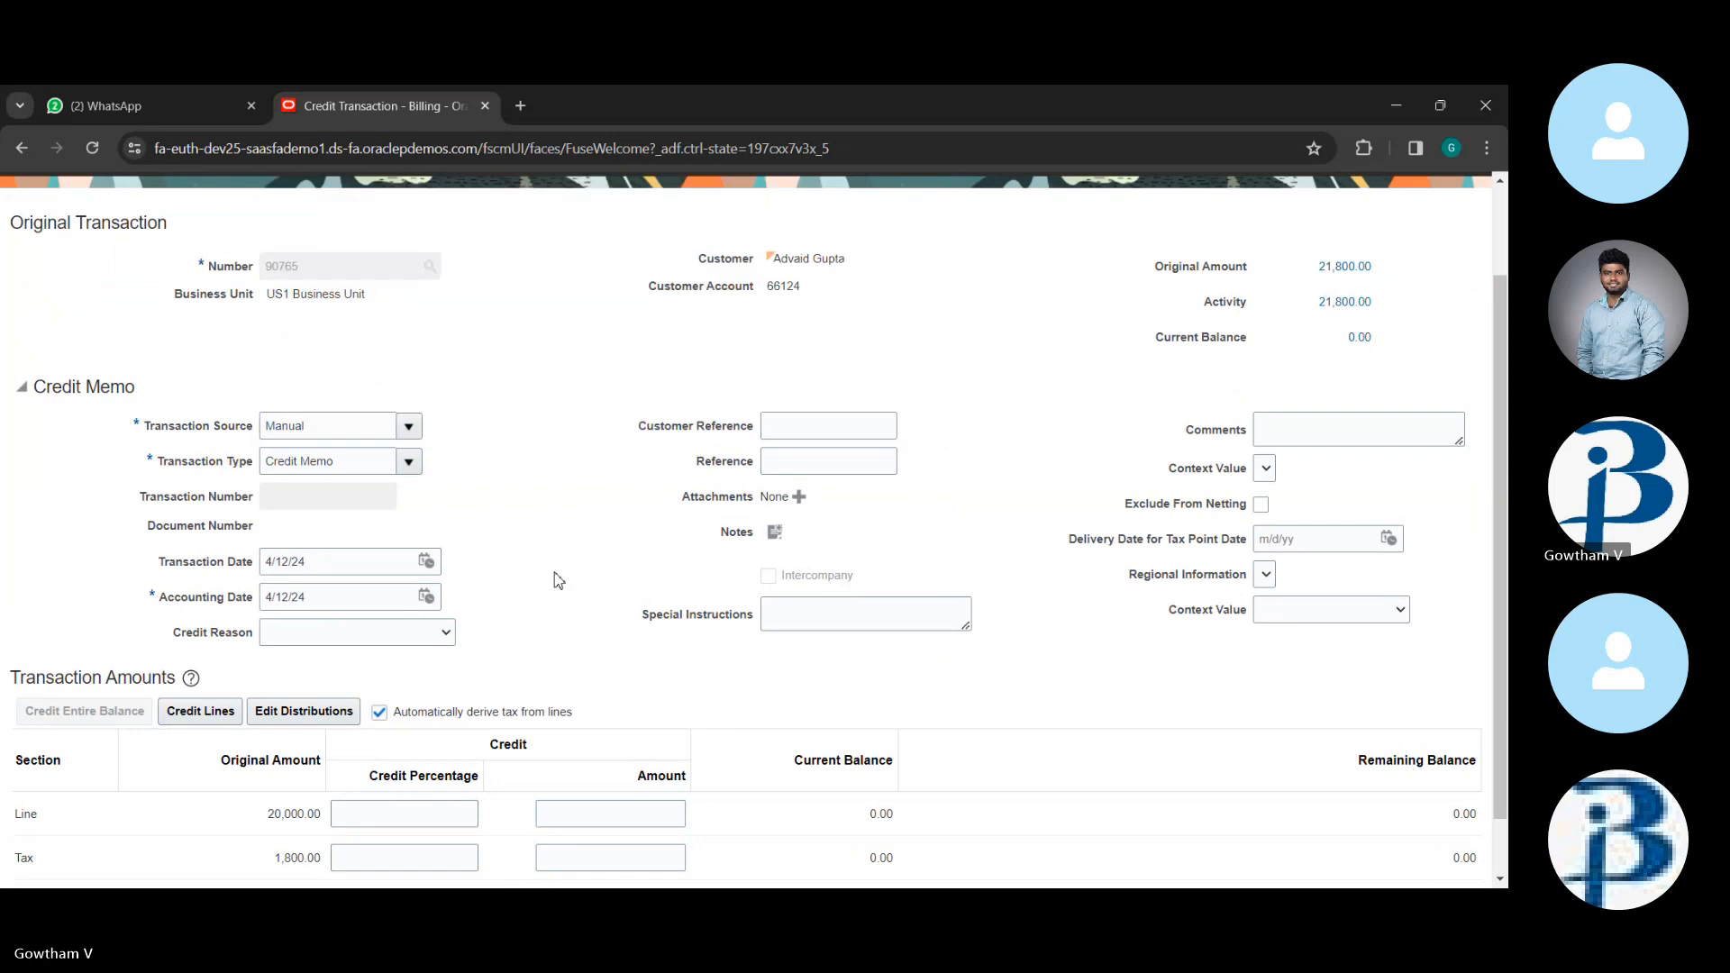
pyautogui.scroll(2, 552, 576)
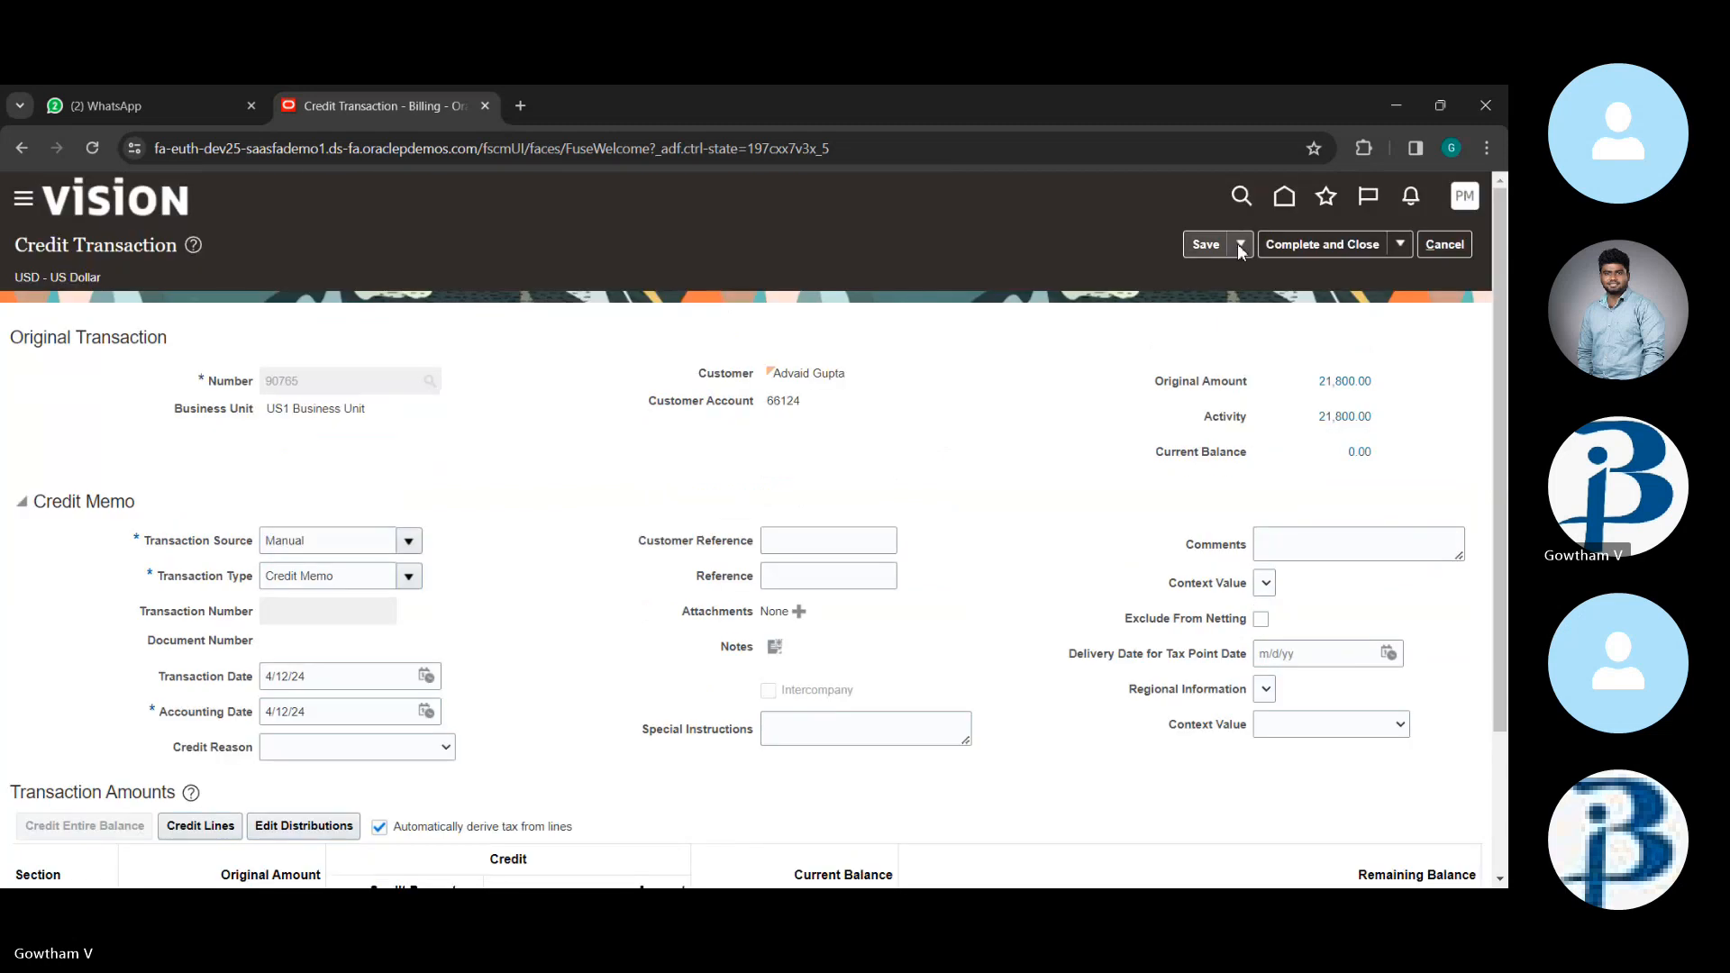
# - Try to complete and review the credit memo without credit amounts, and cancel the credit transaction, discarding its changes
pyautogui.click(1401, 245)
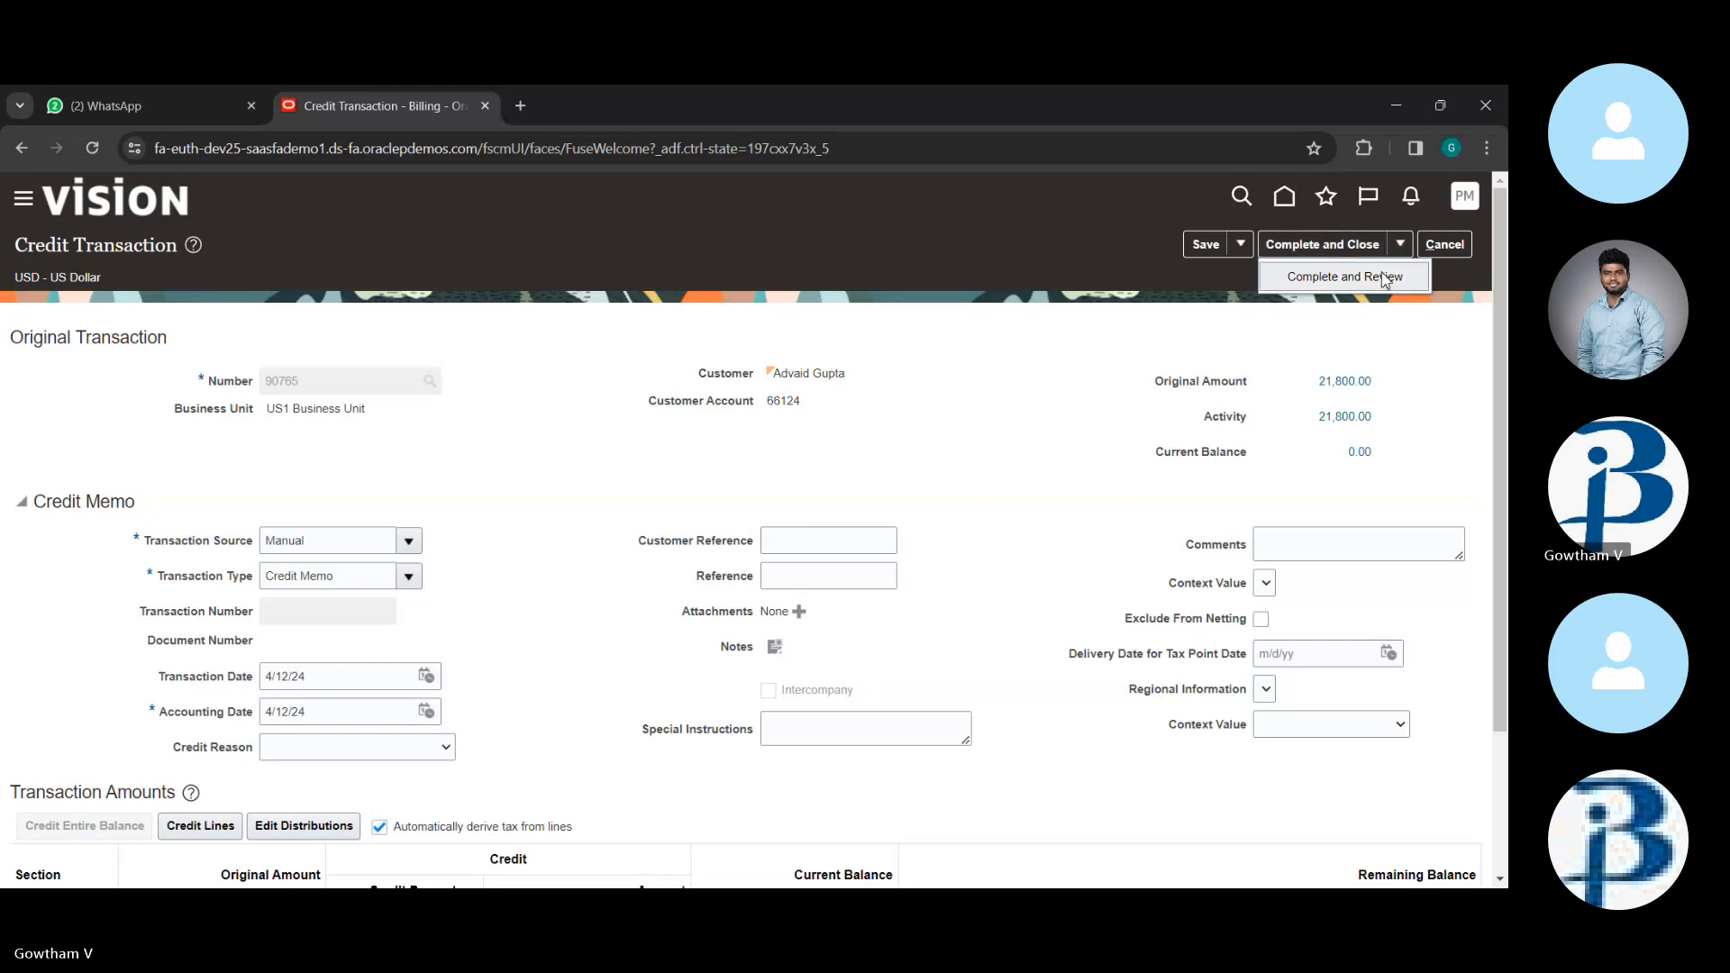
pyautogui.click(1385, 276)
pyautogui.scroll(-2, 1231, 438)
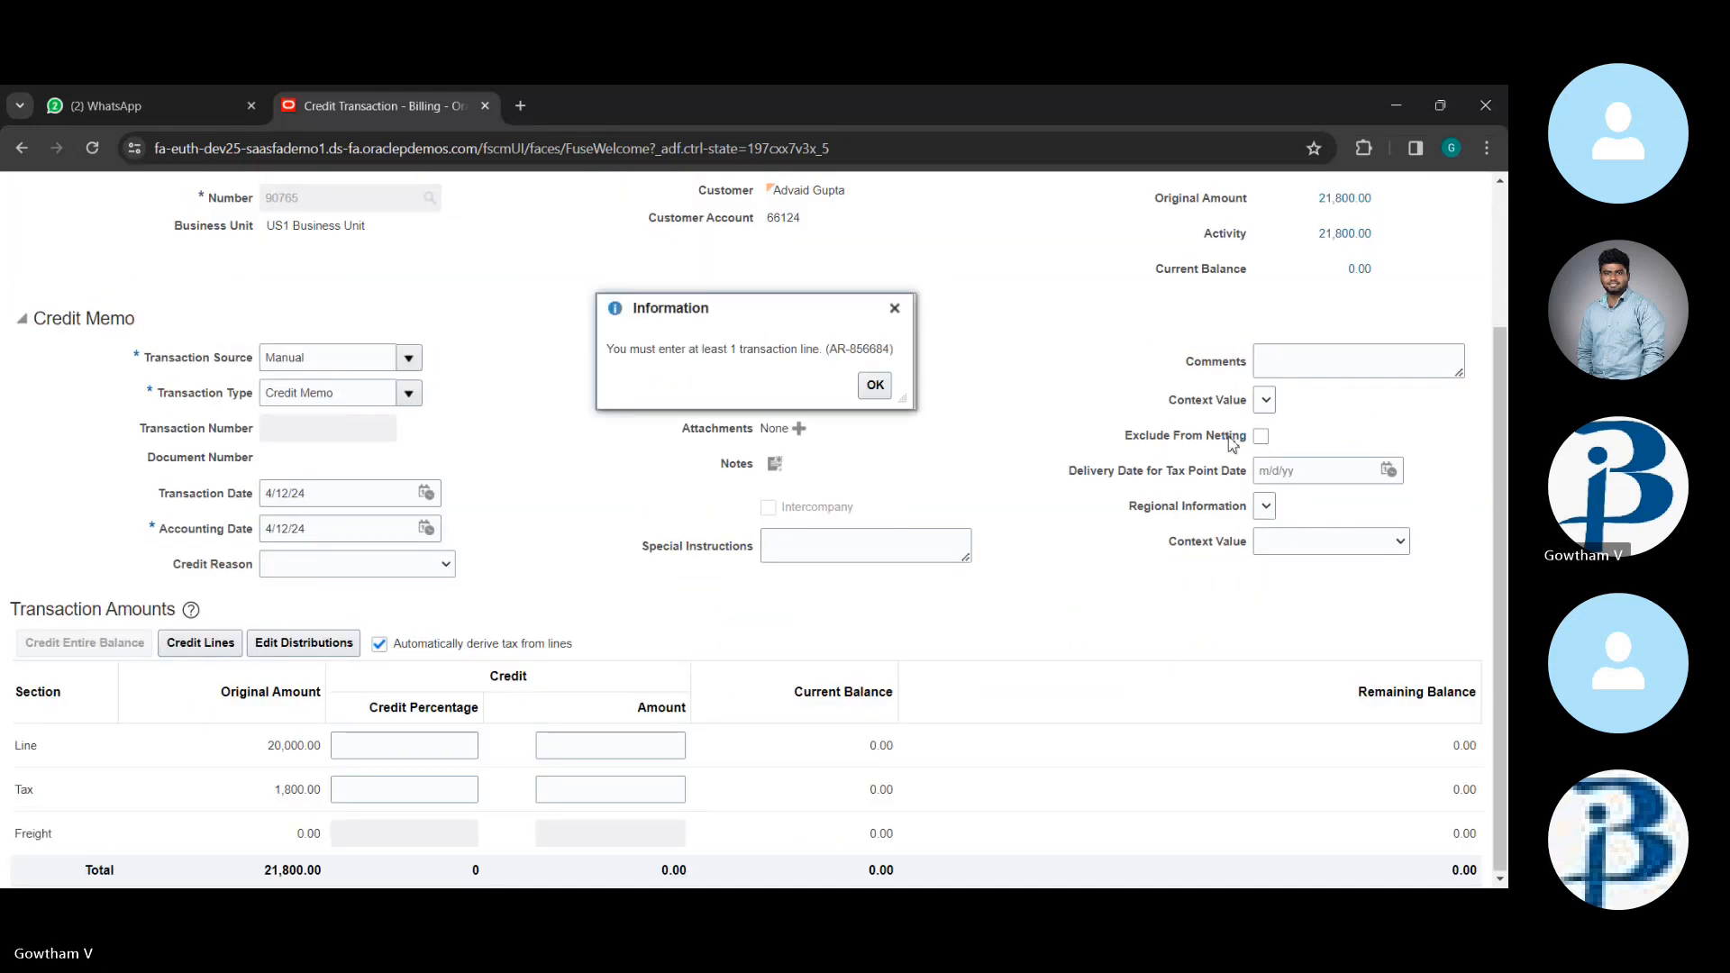
pyautogui.moveTo(1231, 442); pyautogui.dragTo(890, 312)
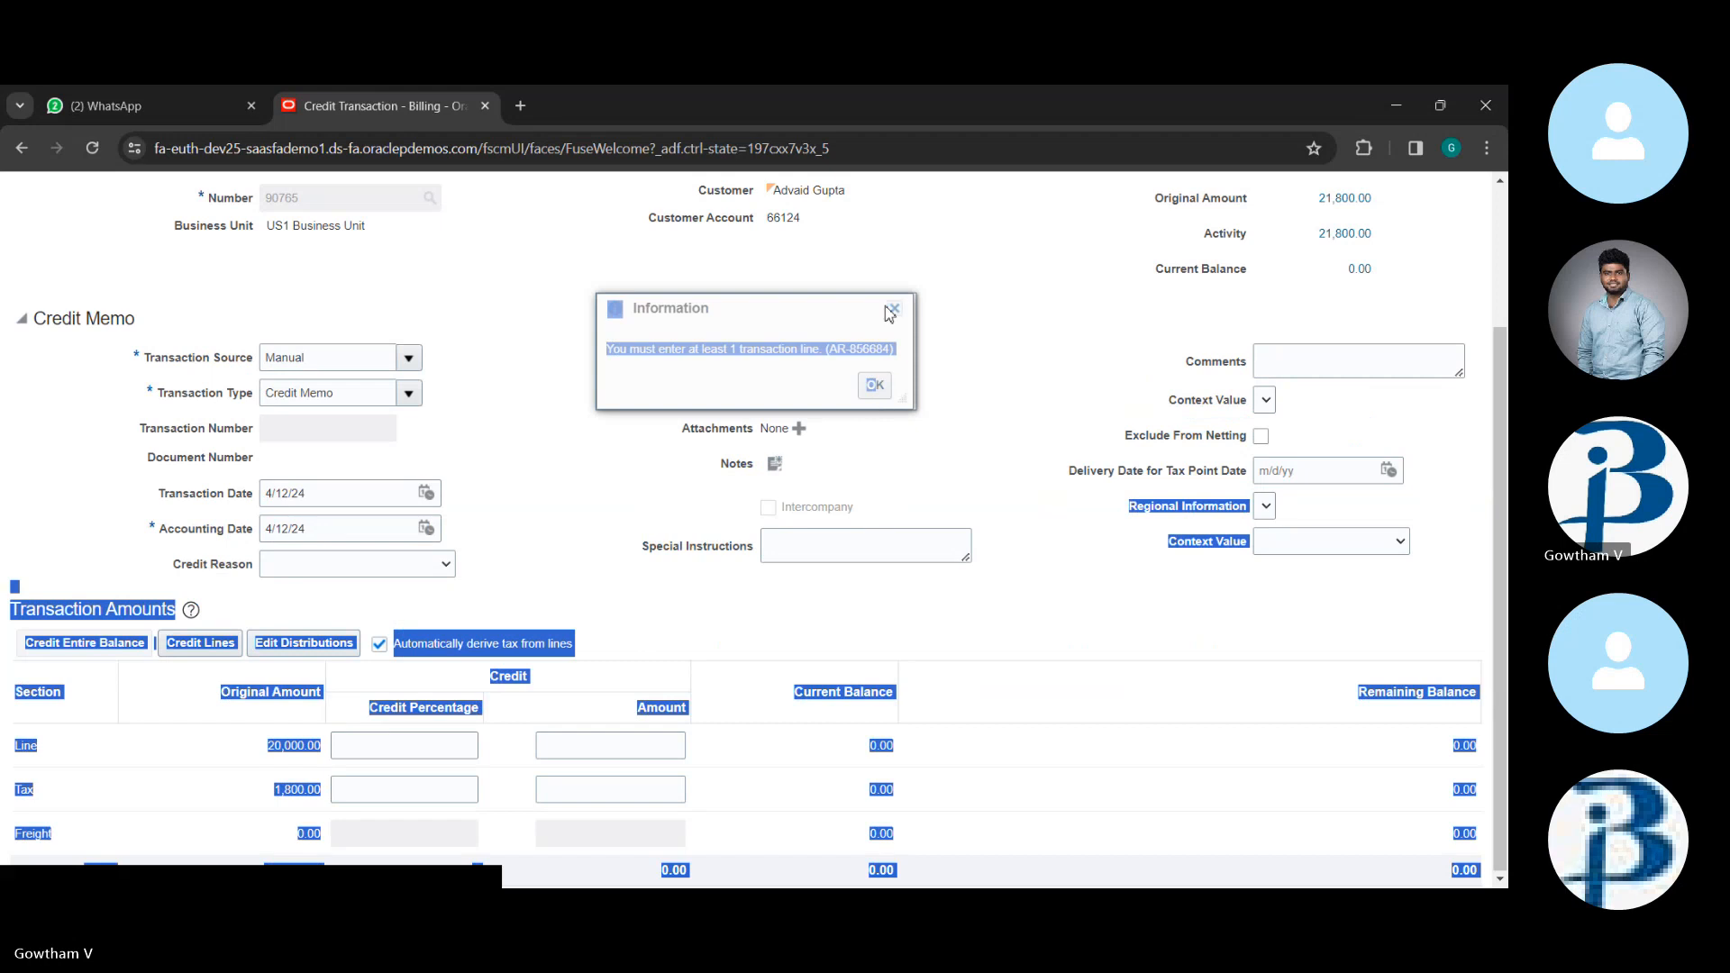
pyautogui.click(892, 309)
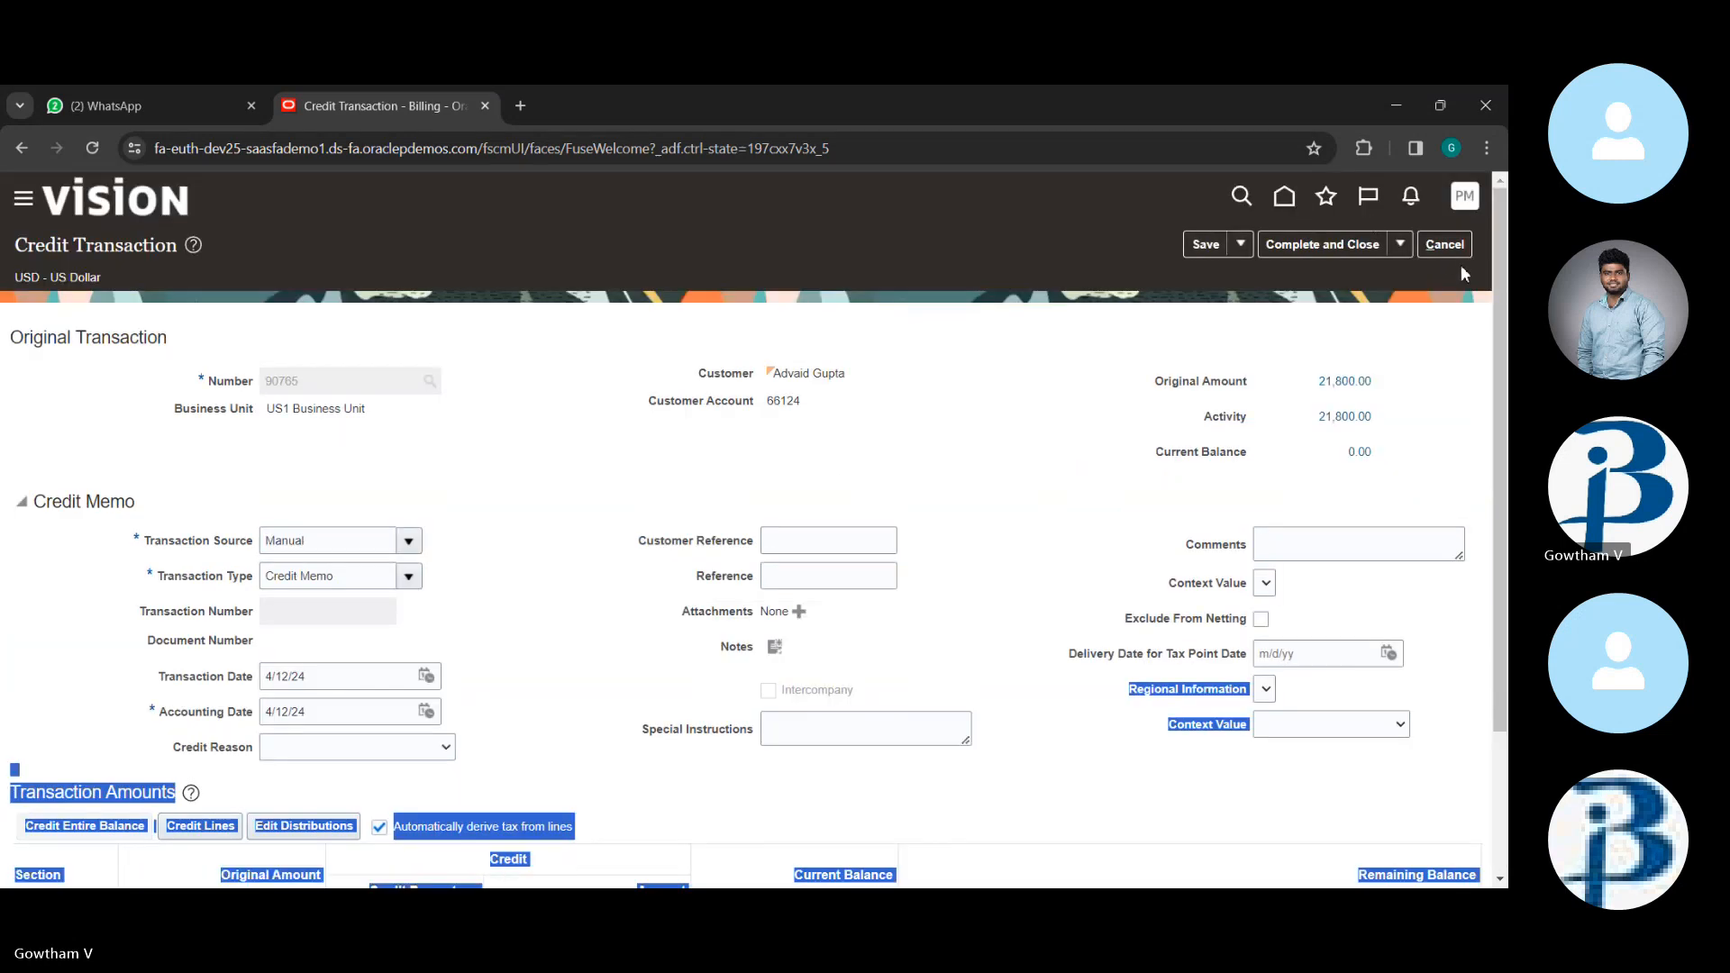
pyautogui.click(1446, 245)
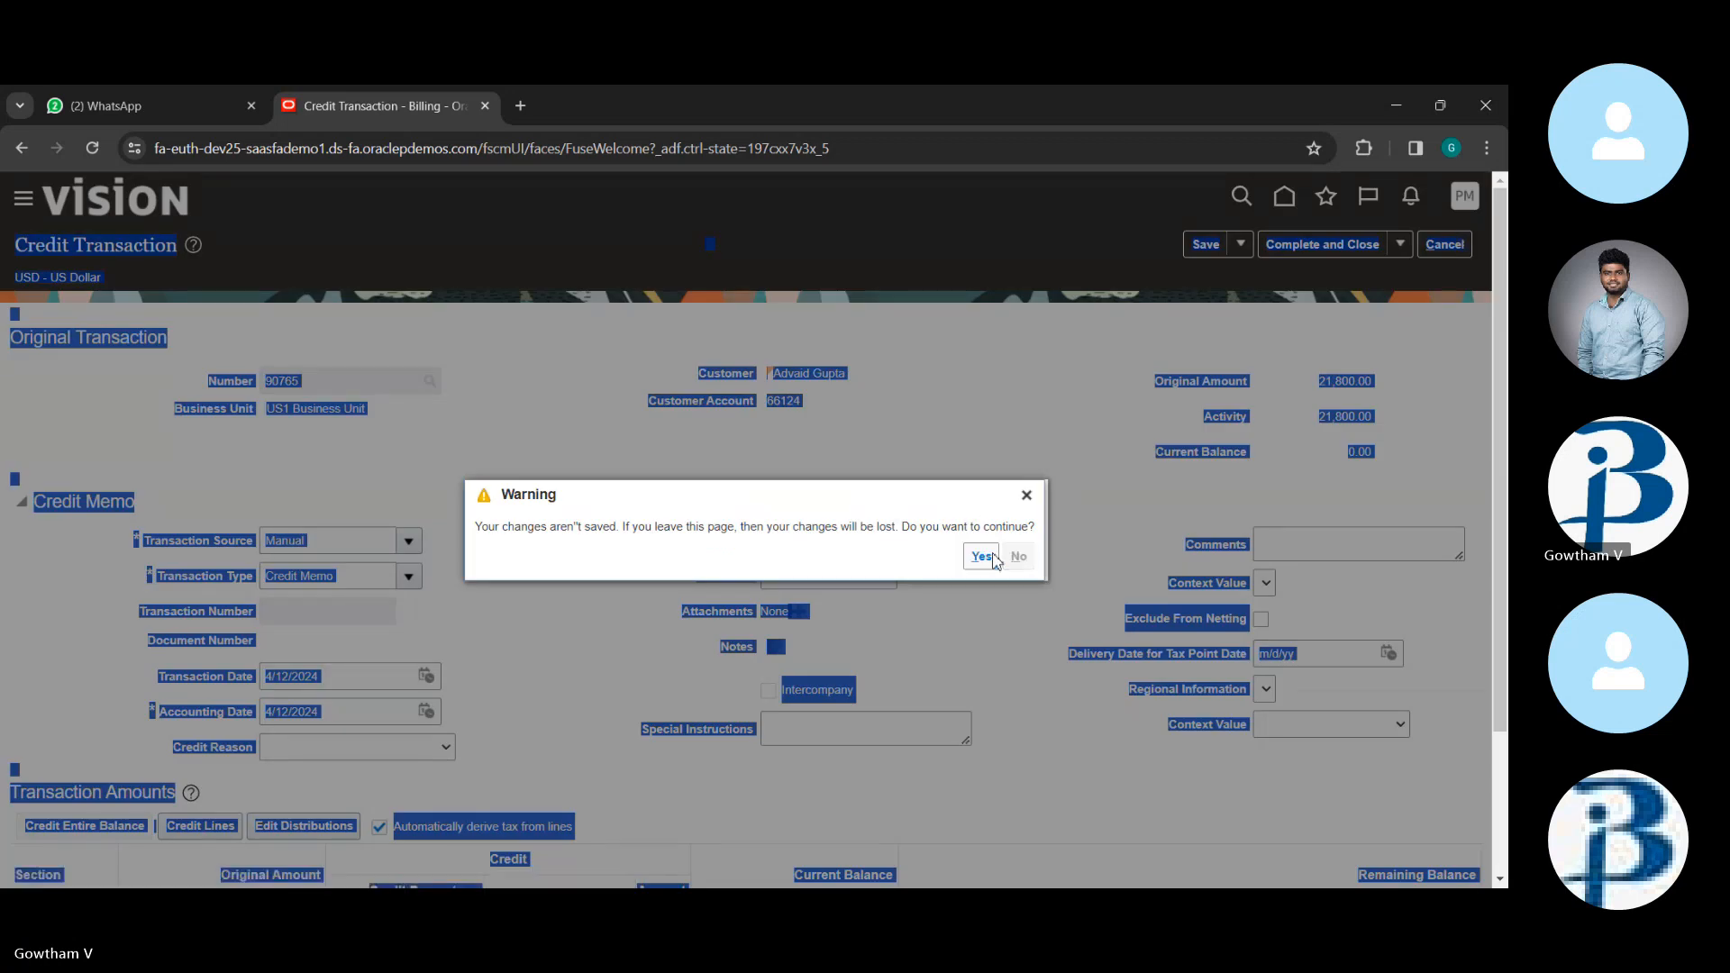
pyautogui.click(981, 557)
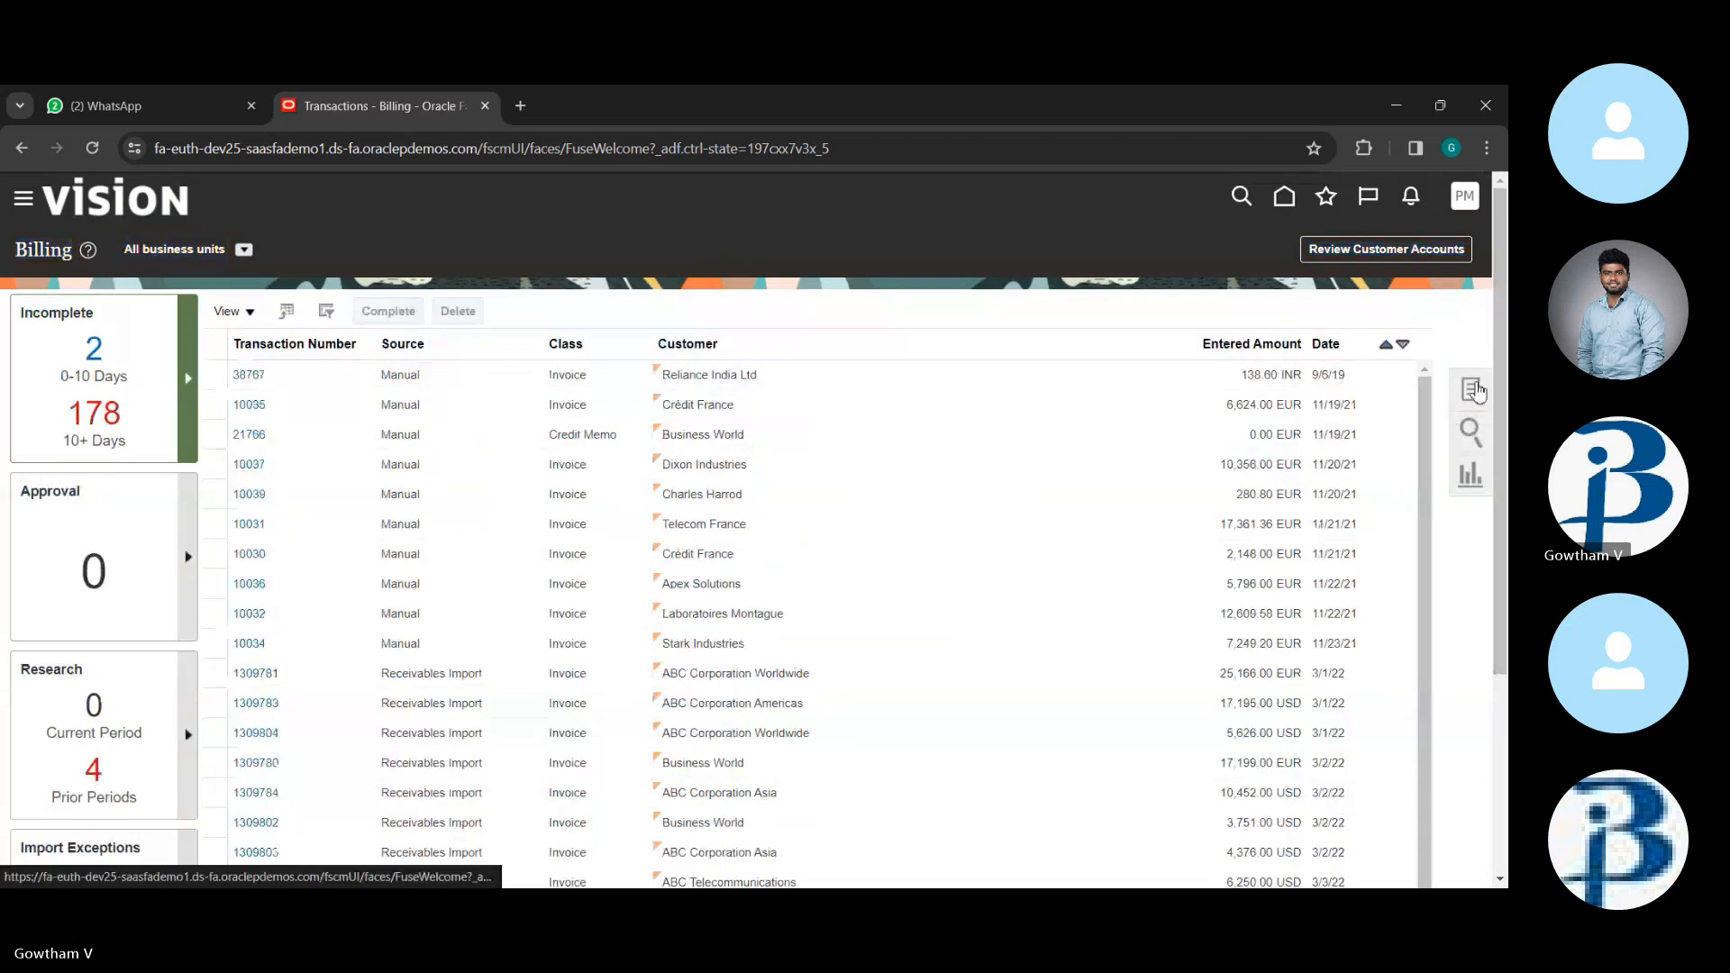
# - Search the managed transactions for transaction number 90765 and open the invoice for review
pyautogui.click(1475, 391)
pyautogui.click(1333, 307)
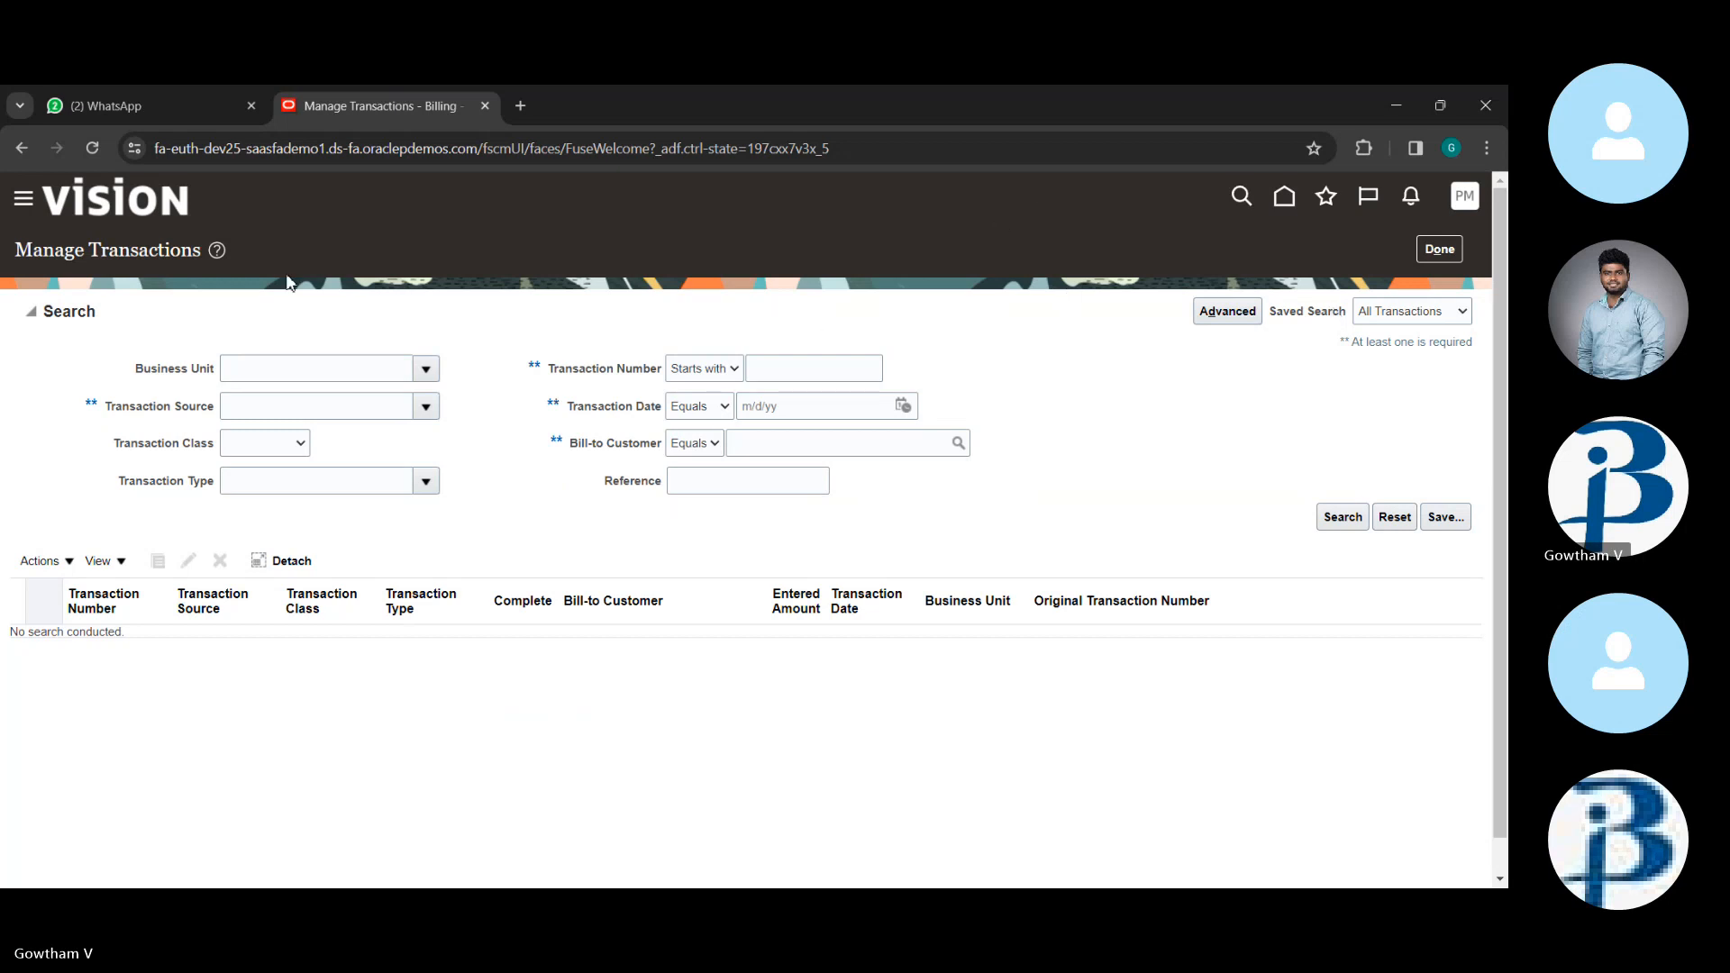
pyautogui.click(789, 373)
pyautogui.write('90765')
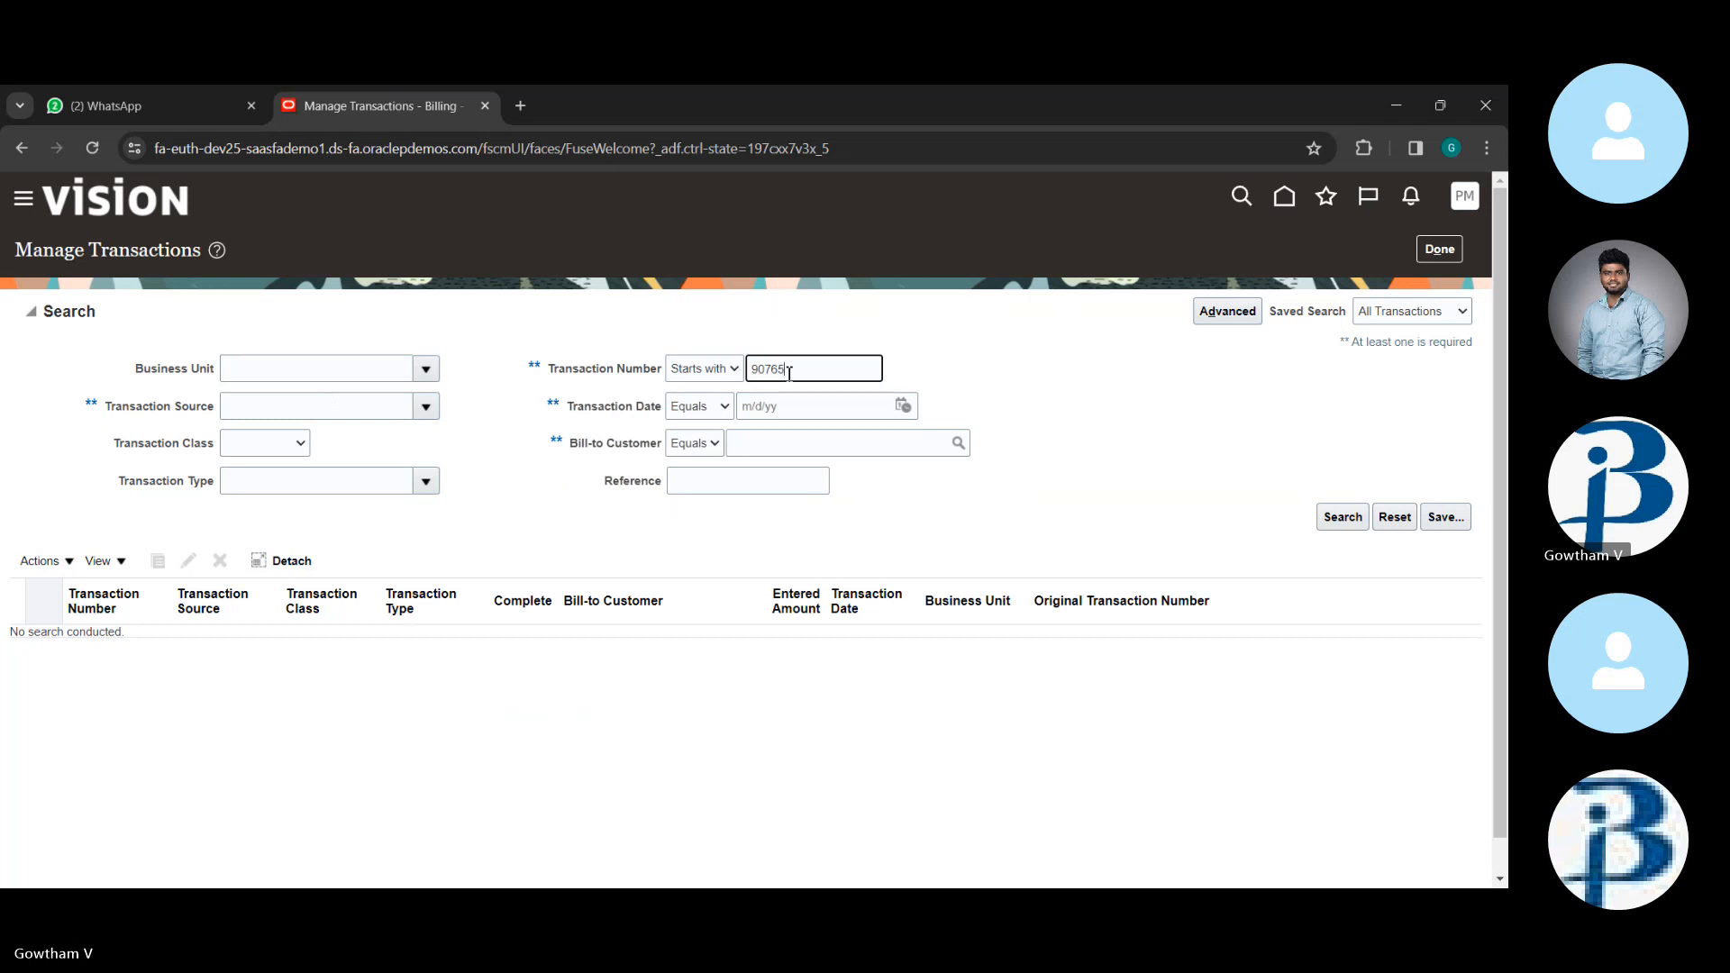
pyautogui.press('Return')
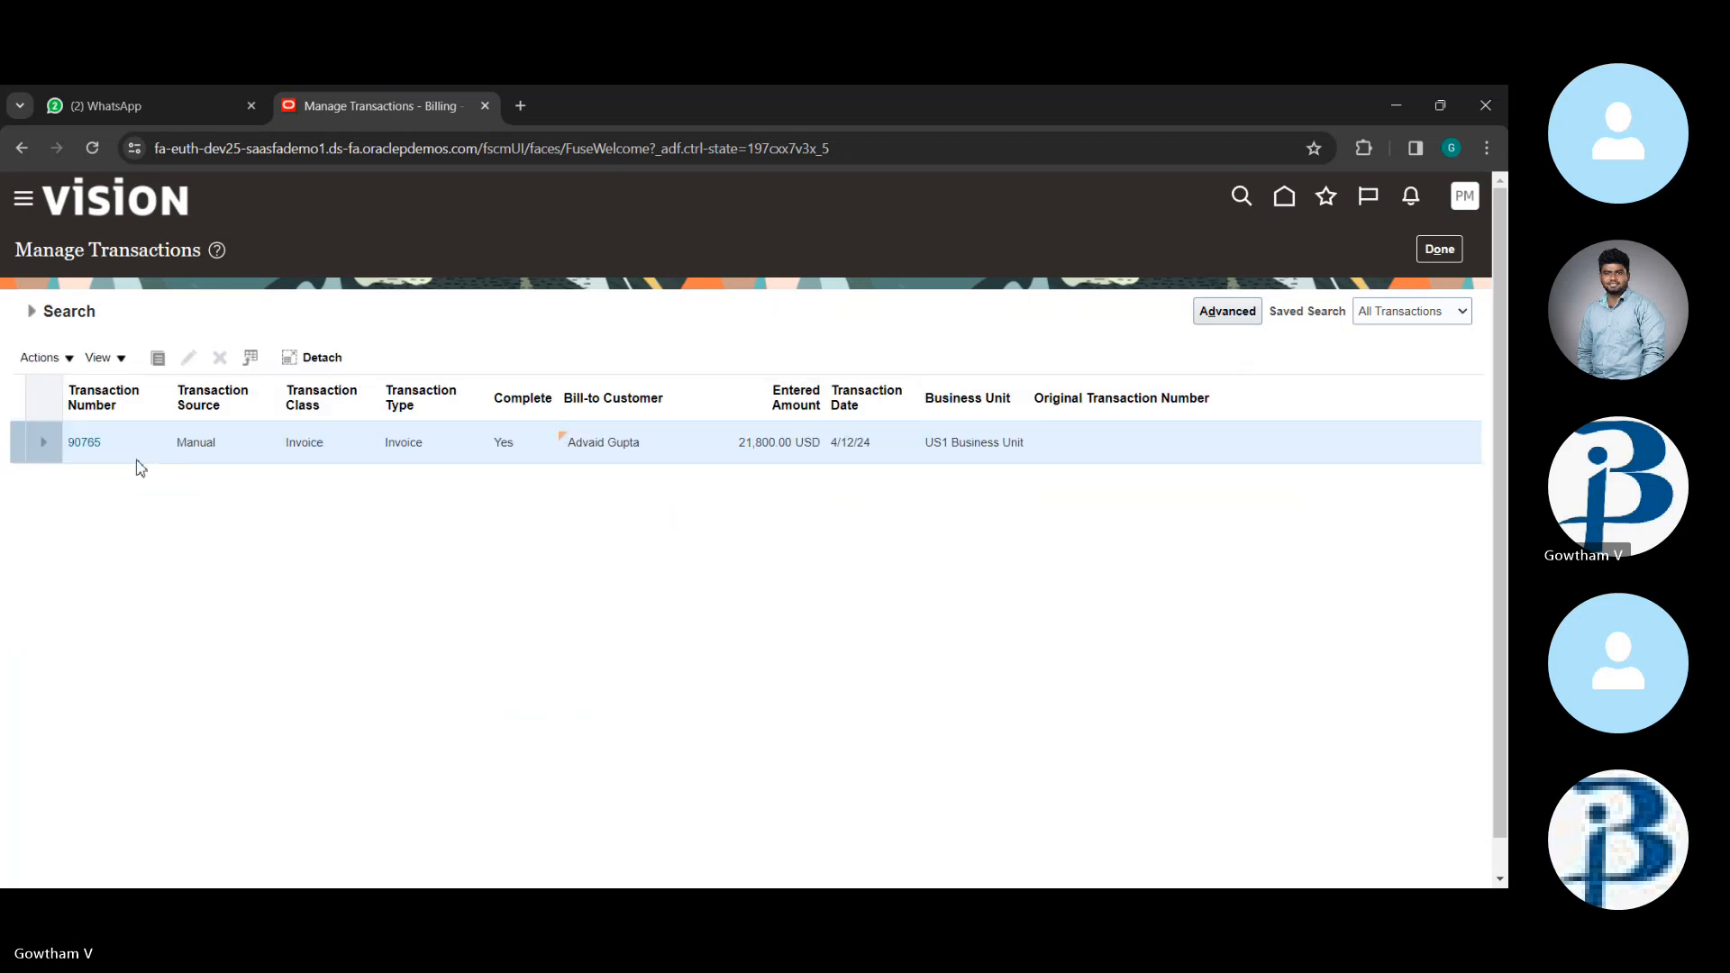
pyautogui.click(86, 445)
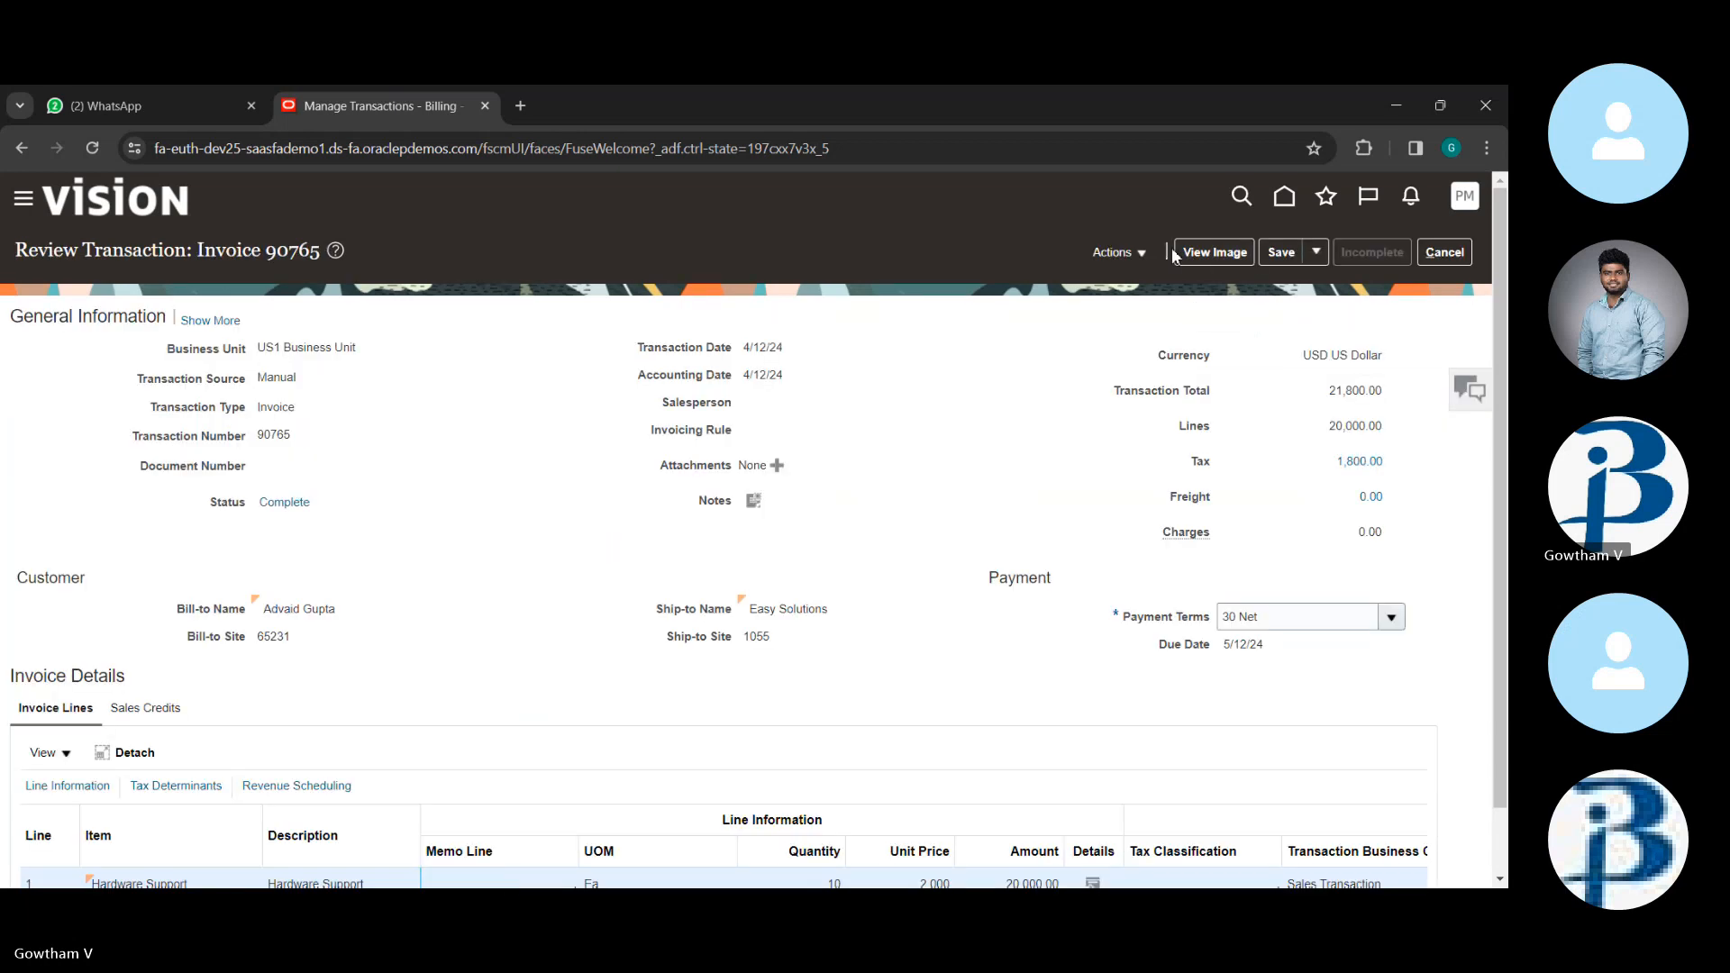
# - Start an adjustment on the invoice, browse its receivables activities, and cancel both the adjustment and the invoice review
pyautogui.click(1146, 253)
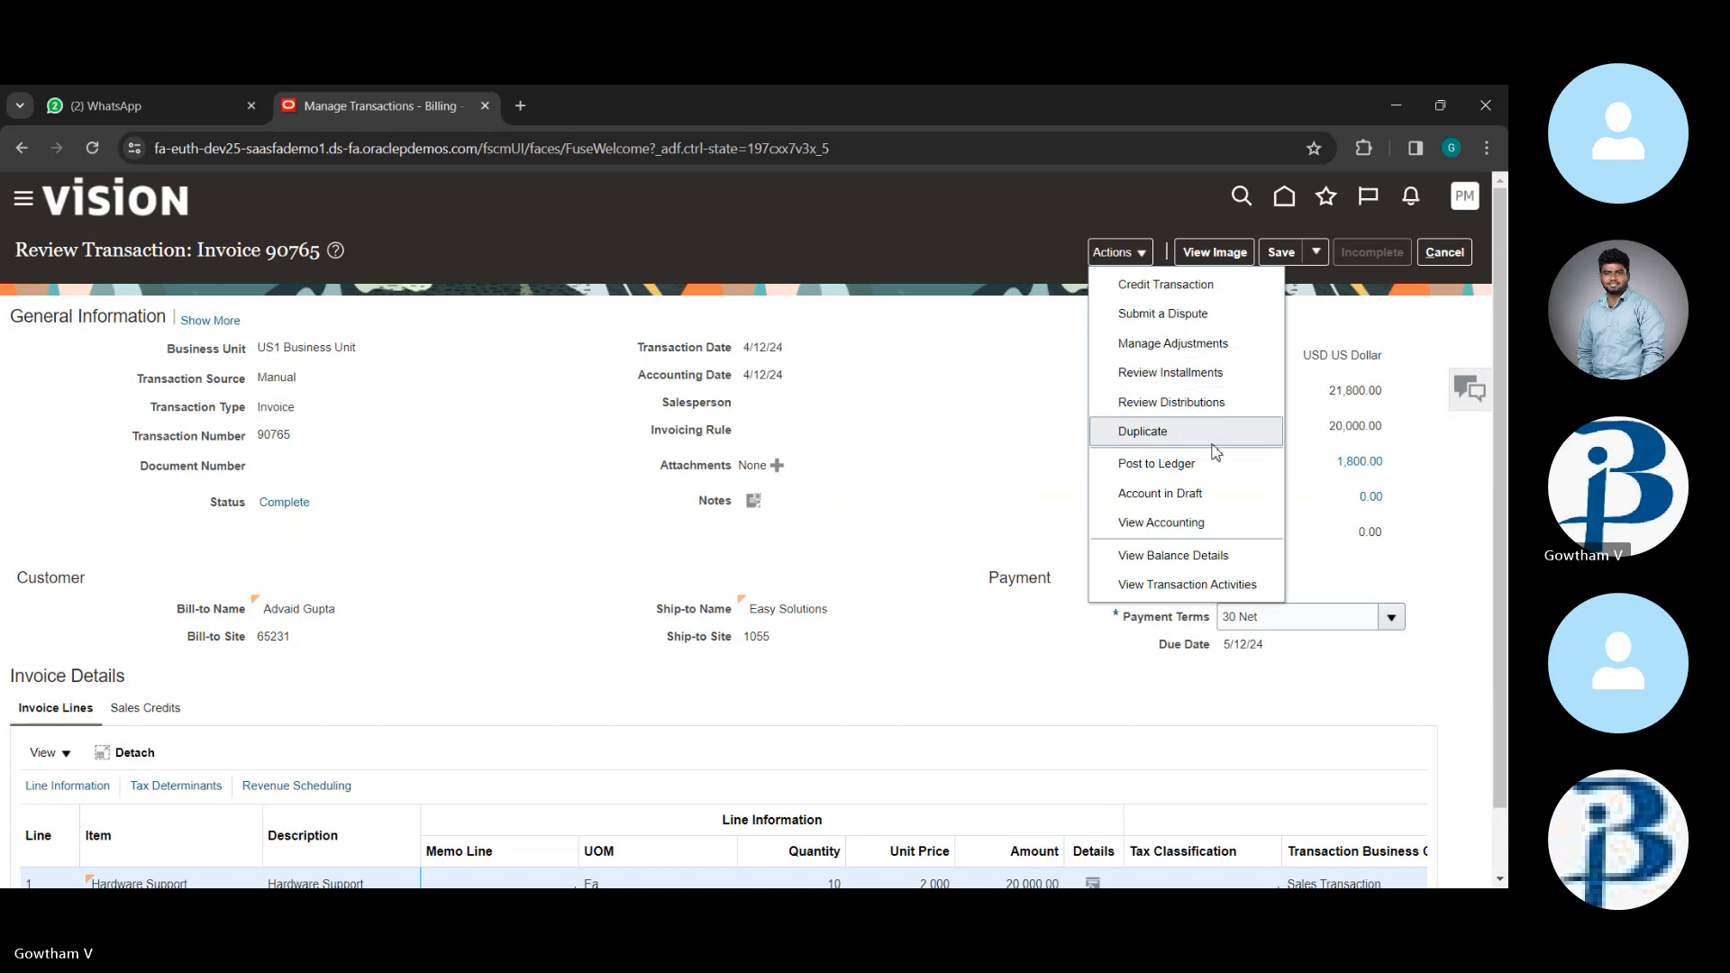
pyautogui.click(1197, 358)
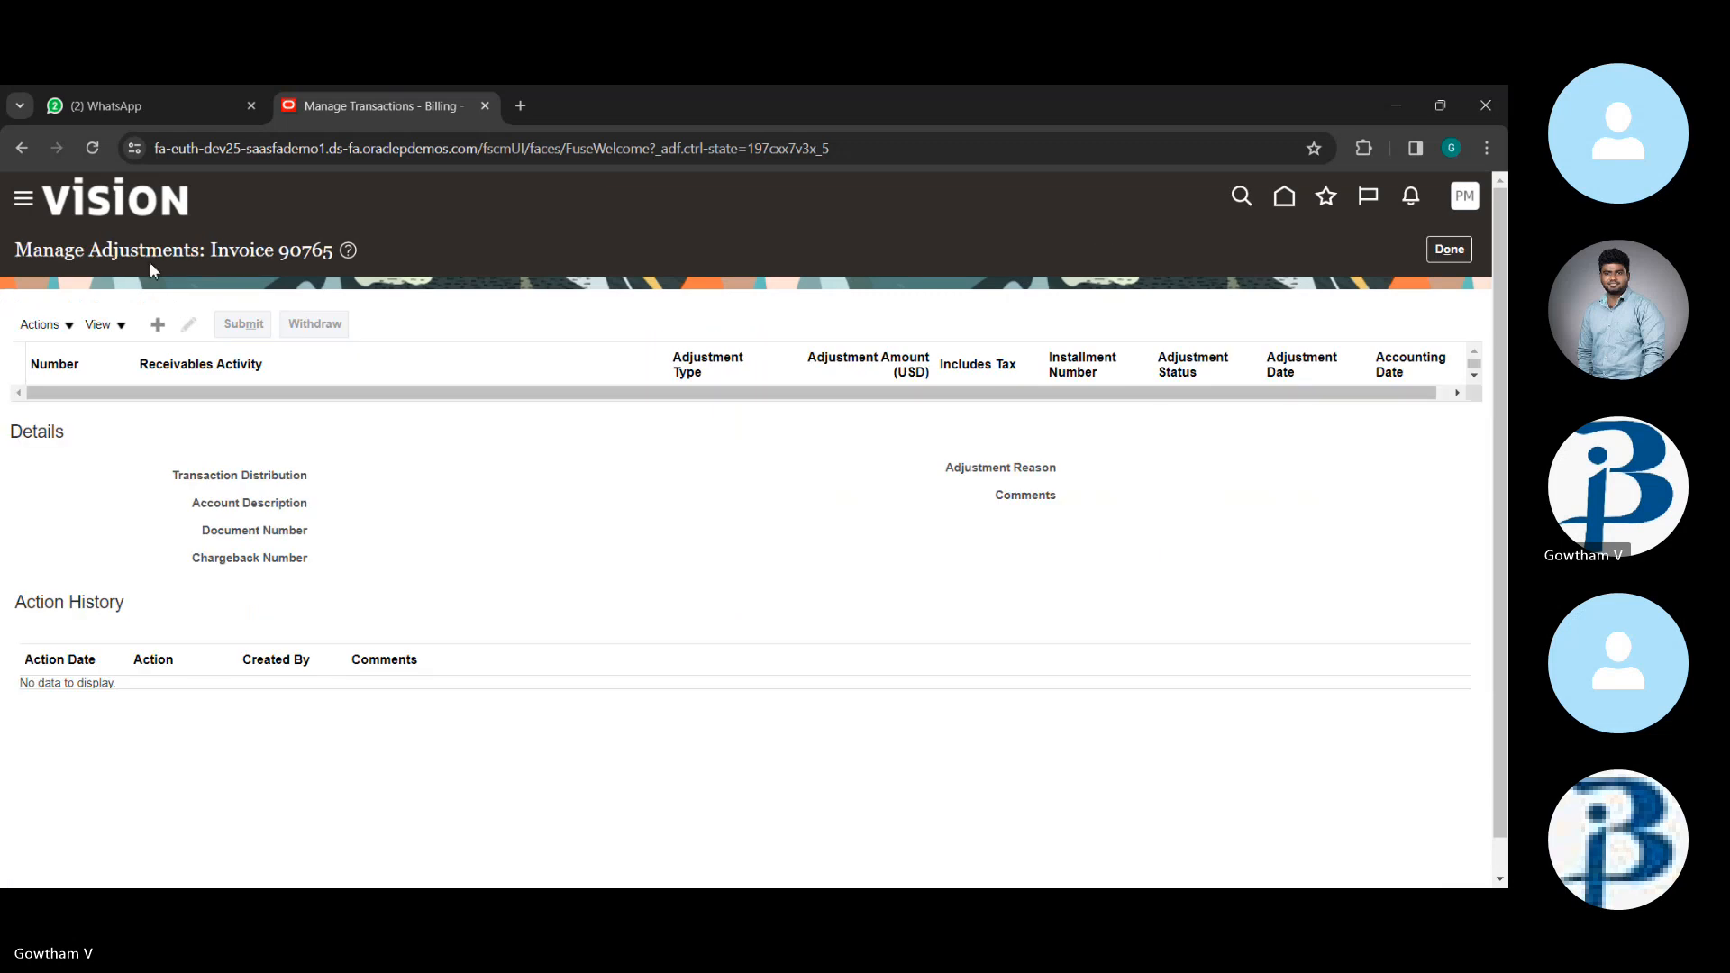
pyautogui.click(160, 329)
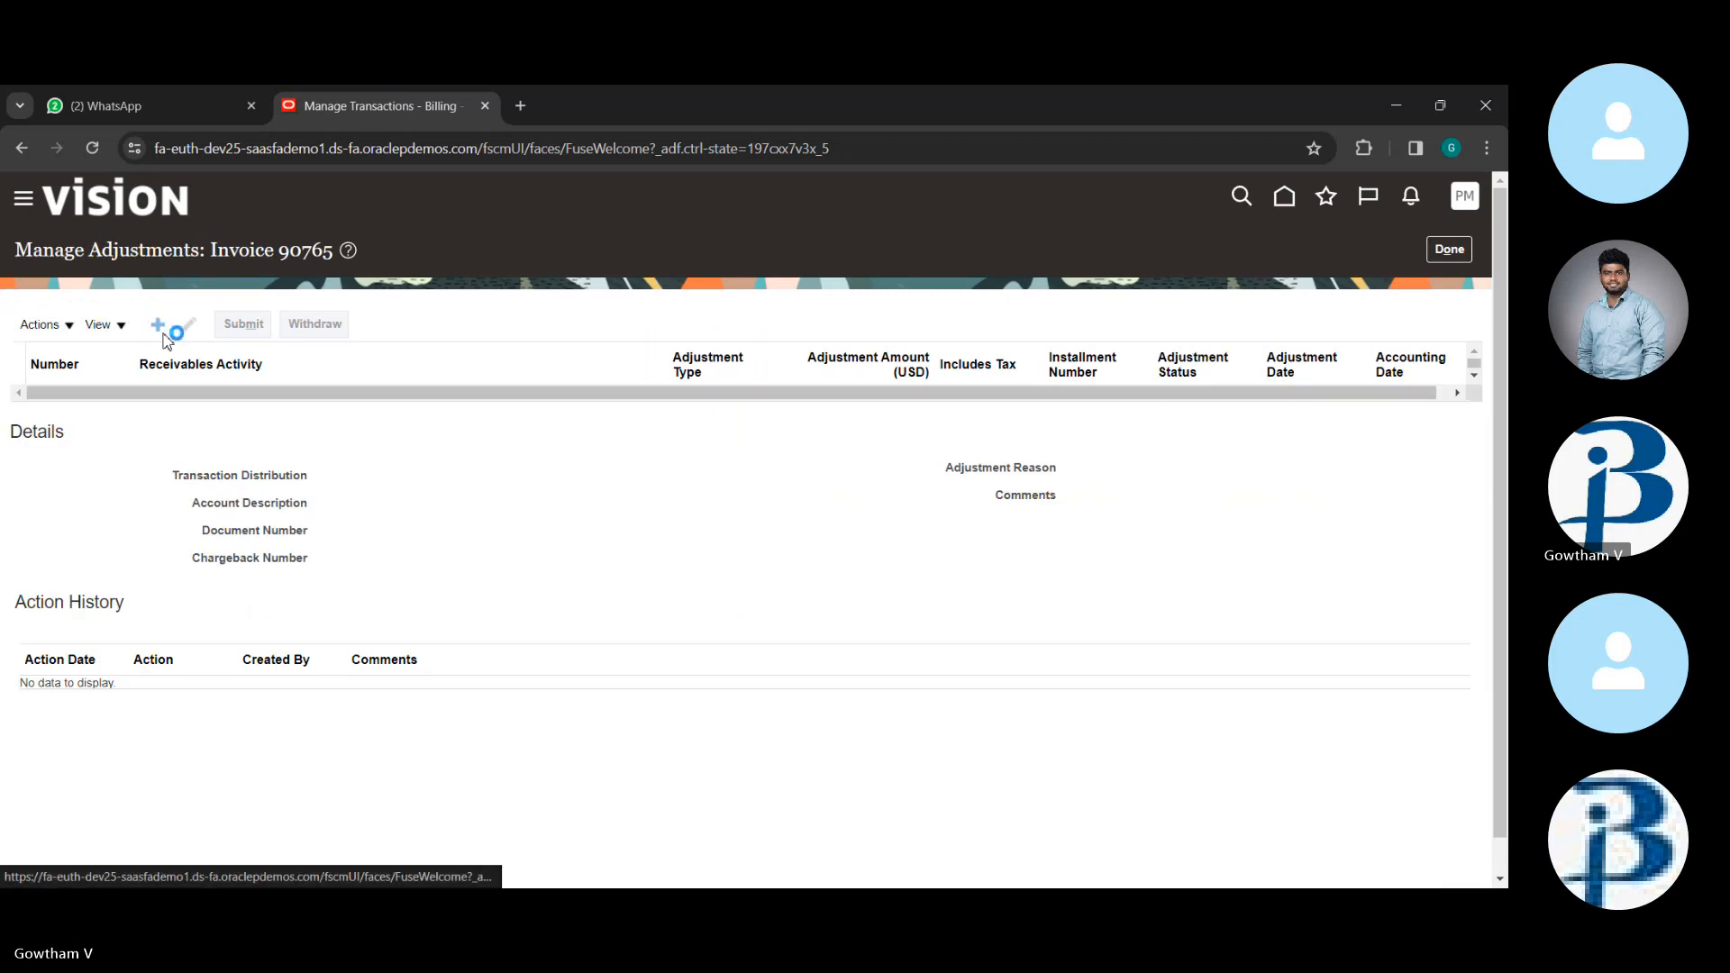
pyautogui.click(175, 330)
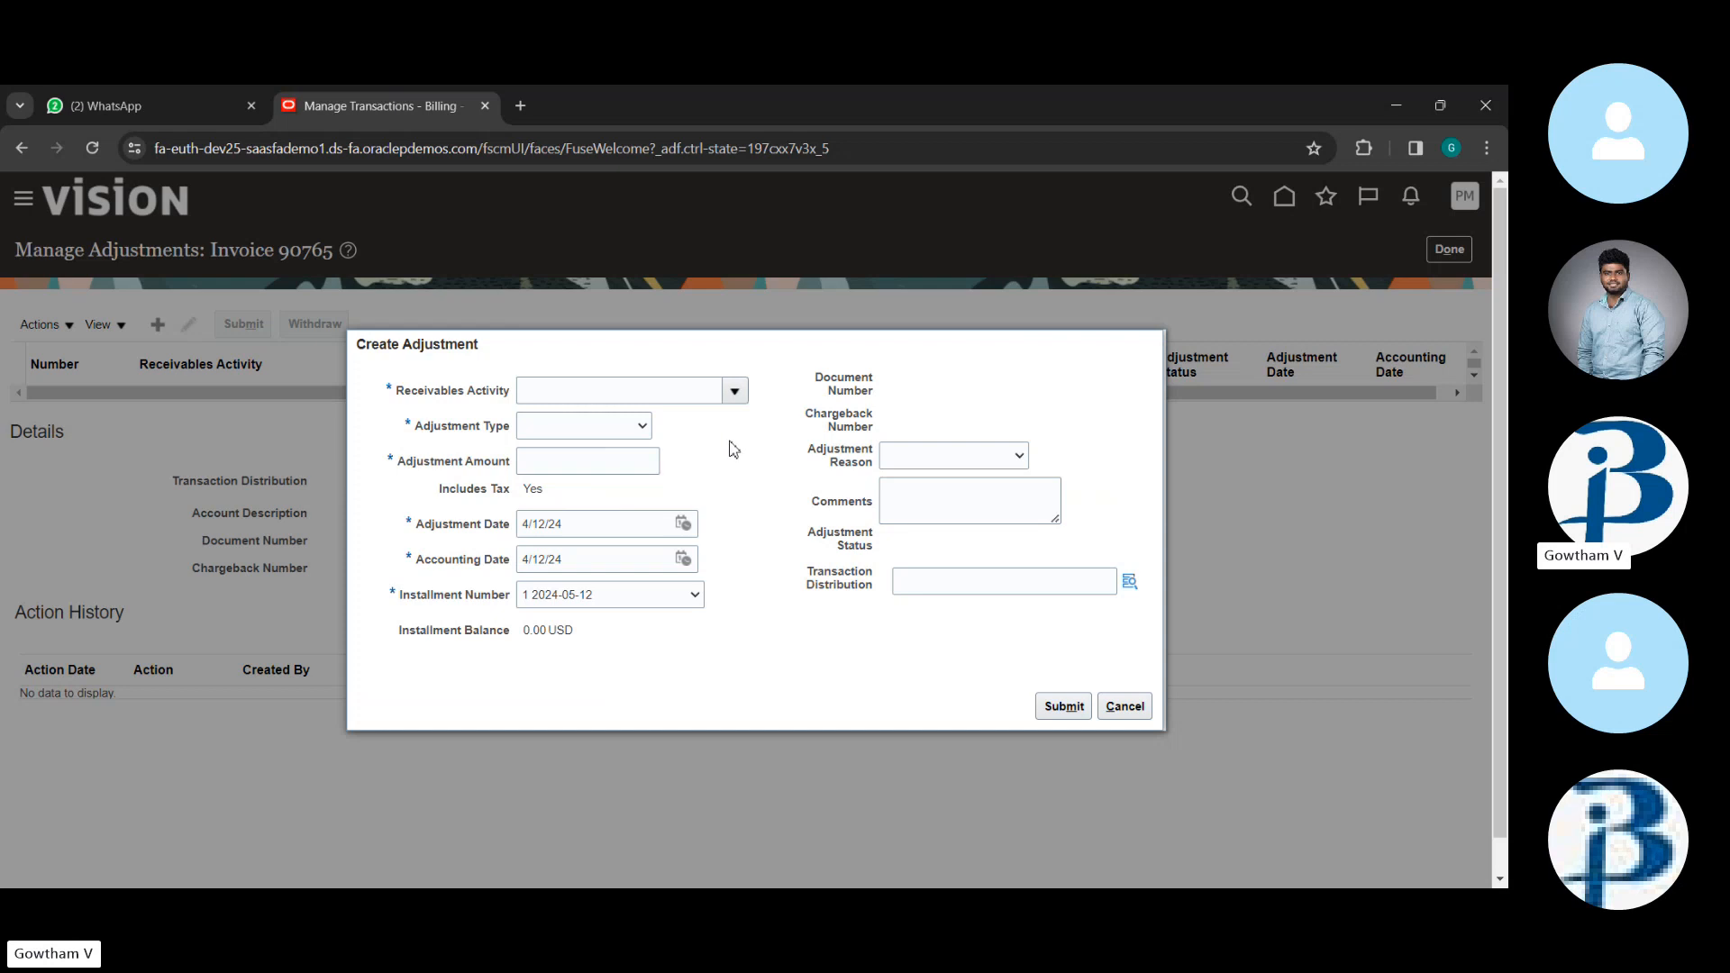
pyautogui.click(735, 390)
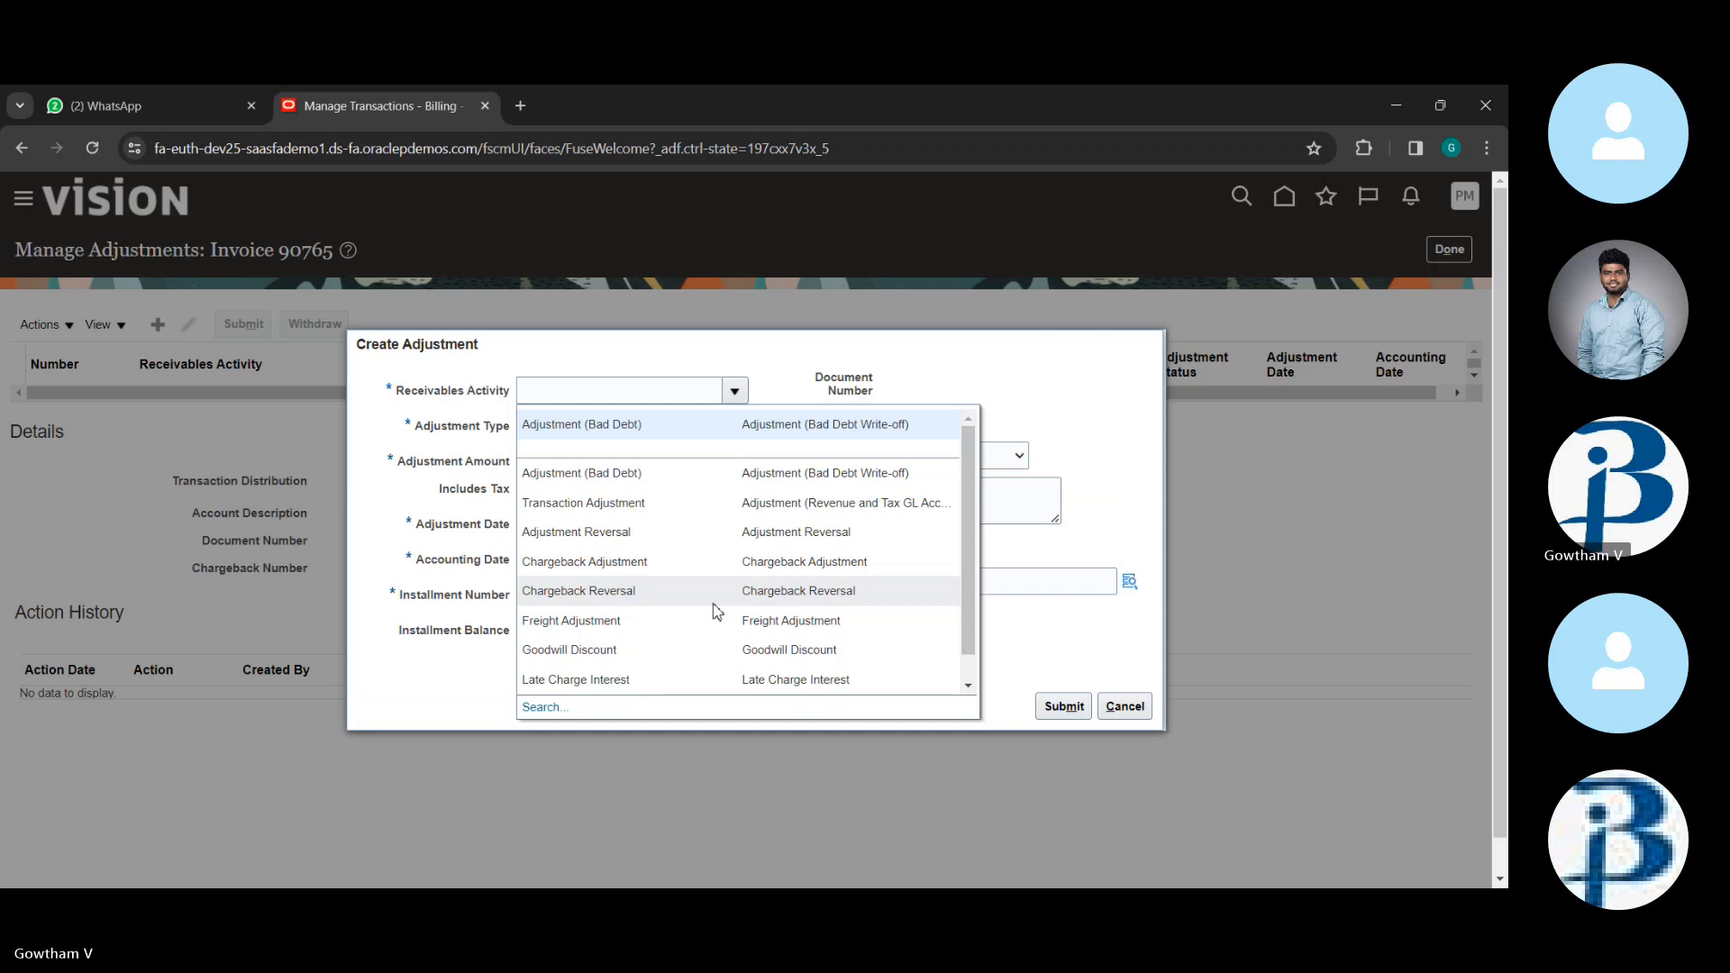
pyautogui.click(1126, 727)
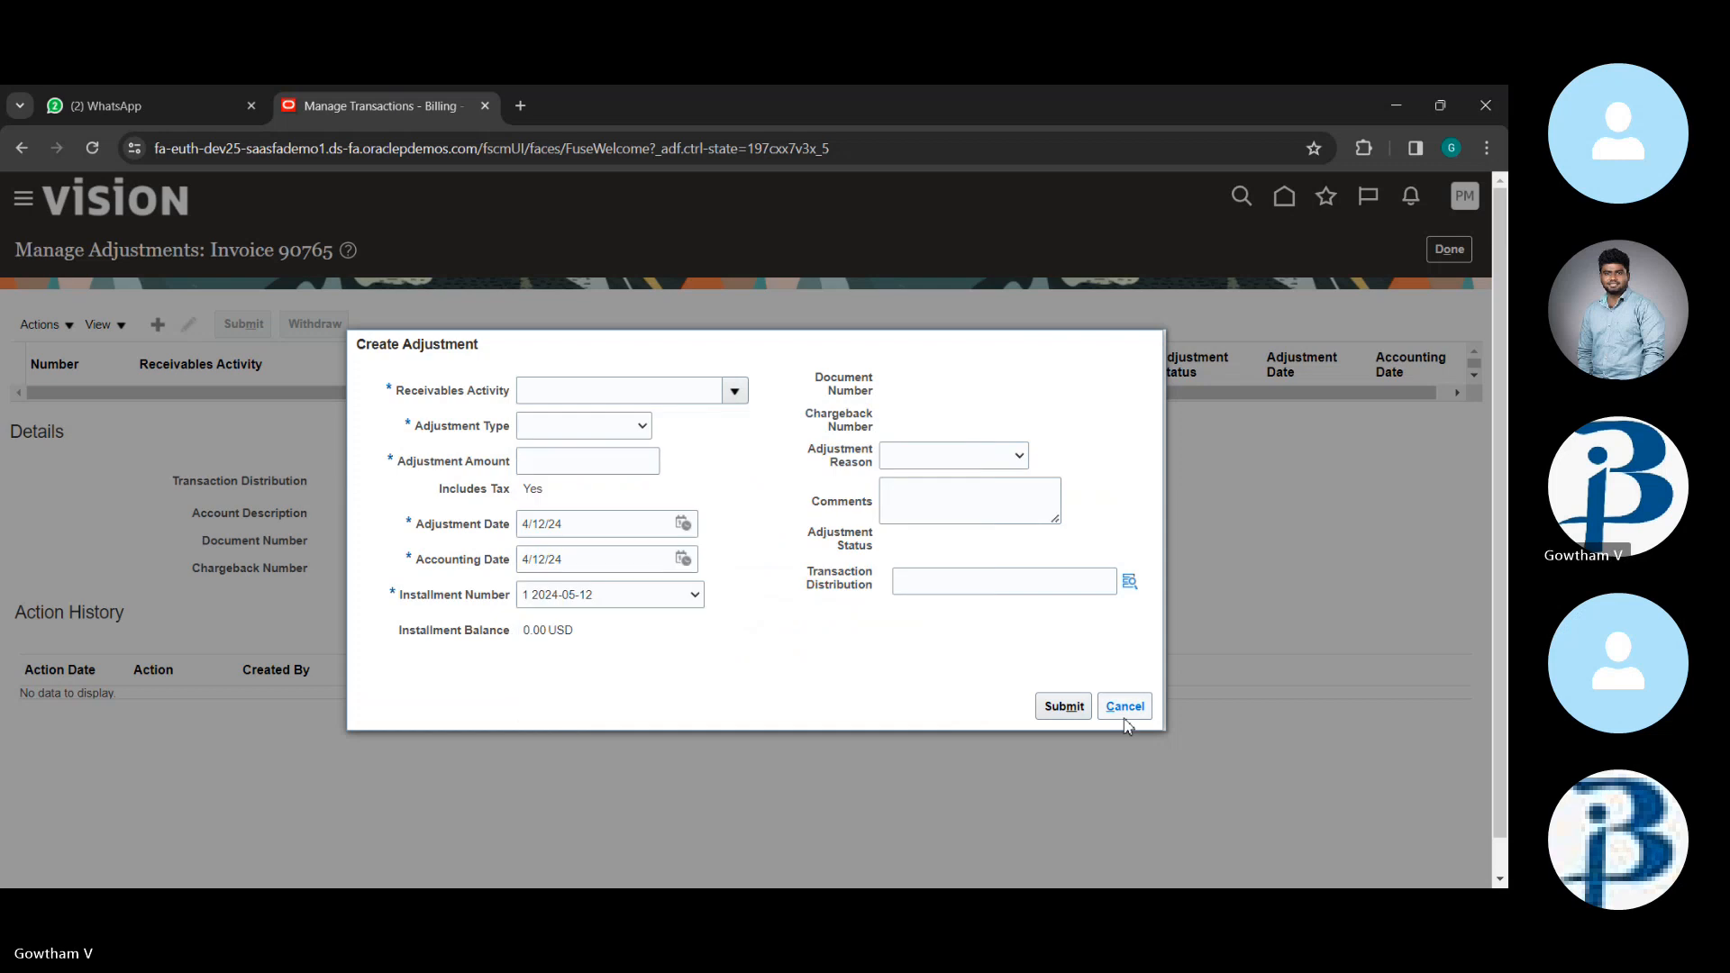
pyautogui.click(1124, 718)
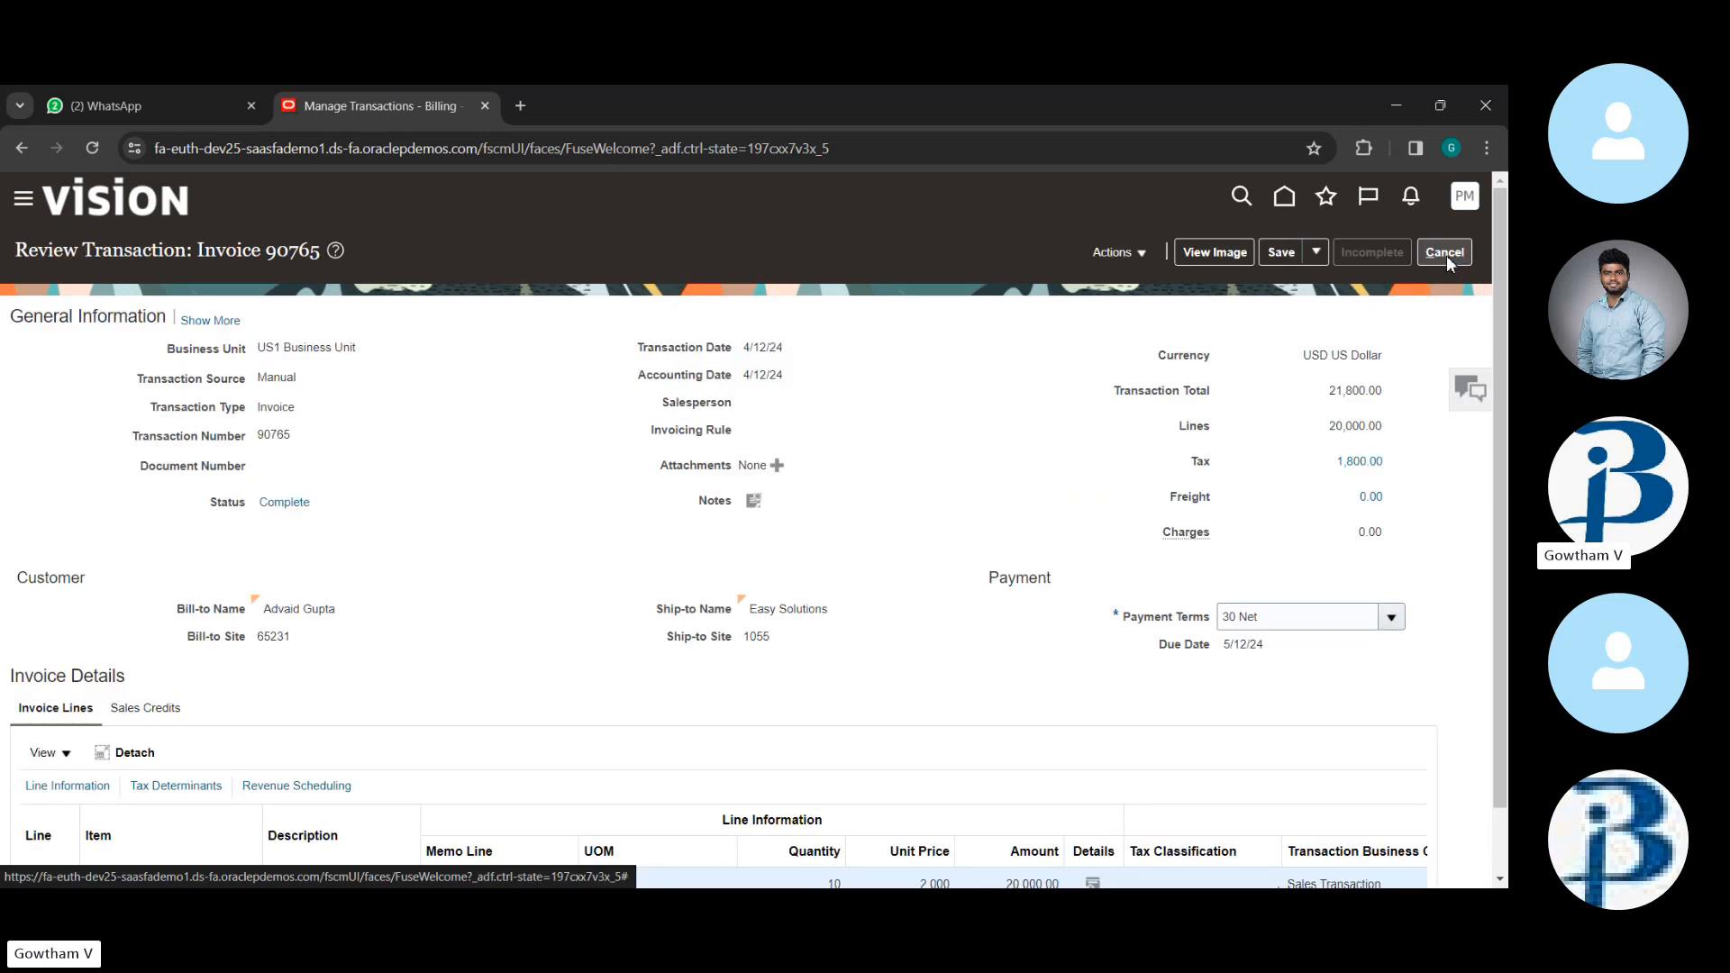
pyautogui.click(1444, 253)
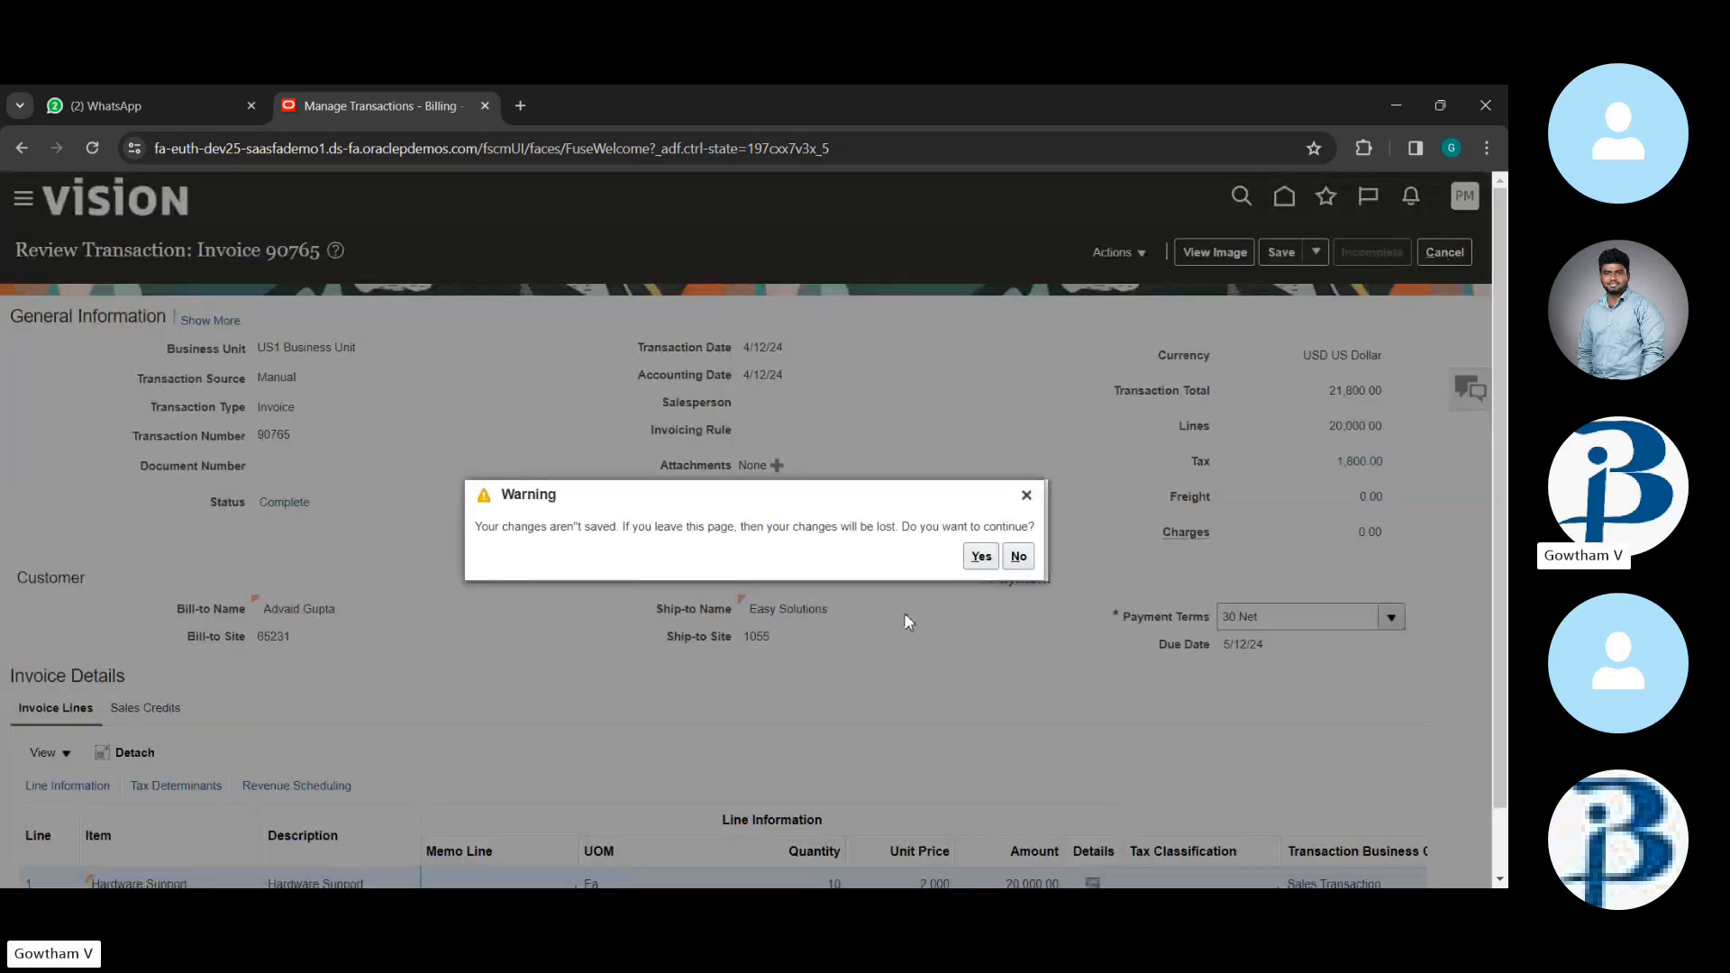
pyautogui.click(979, 553)
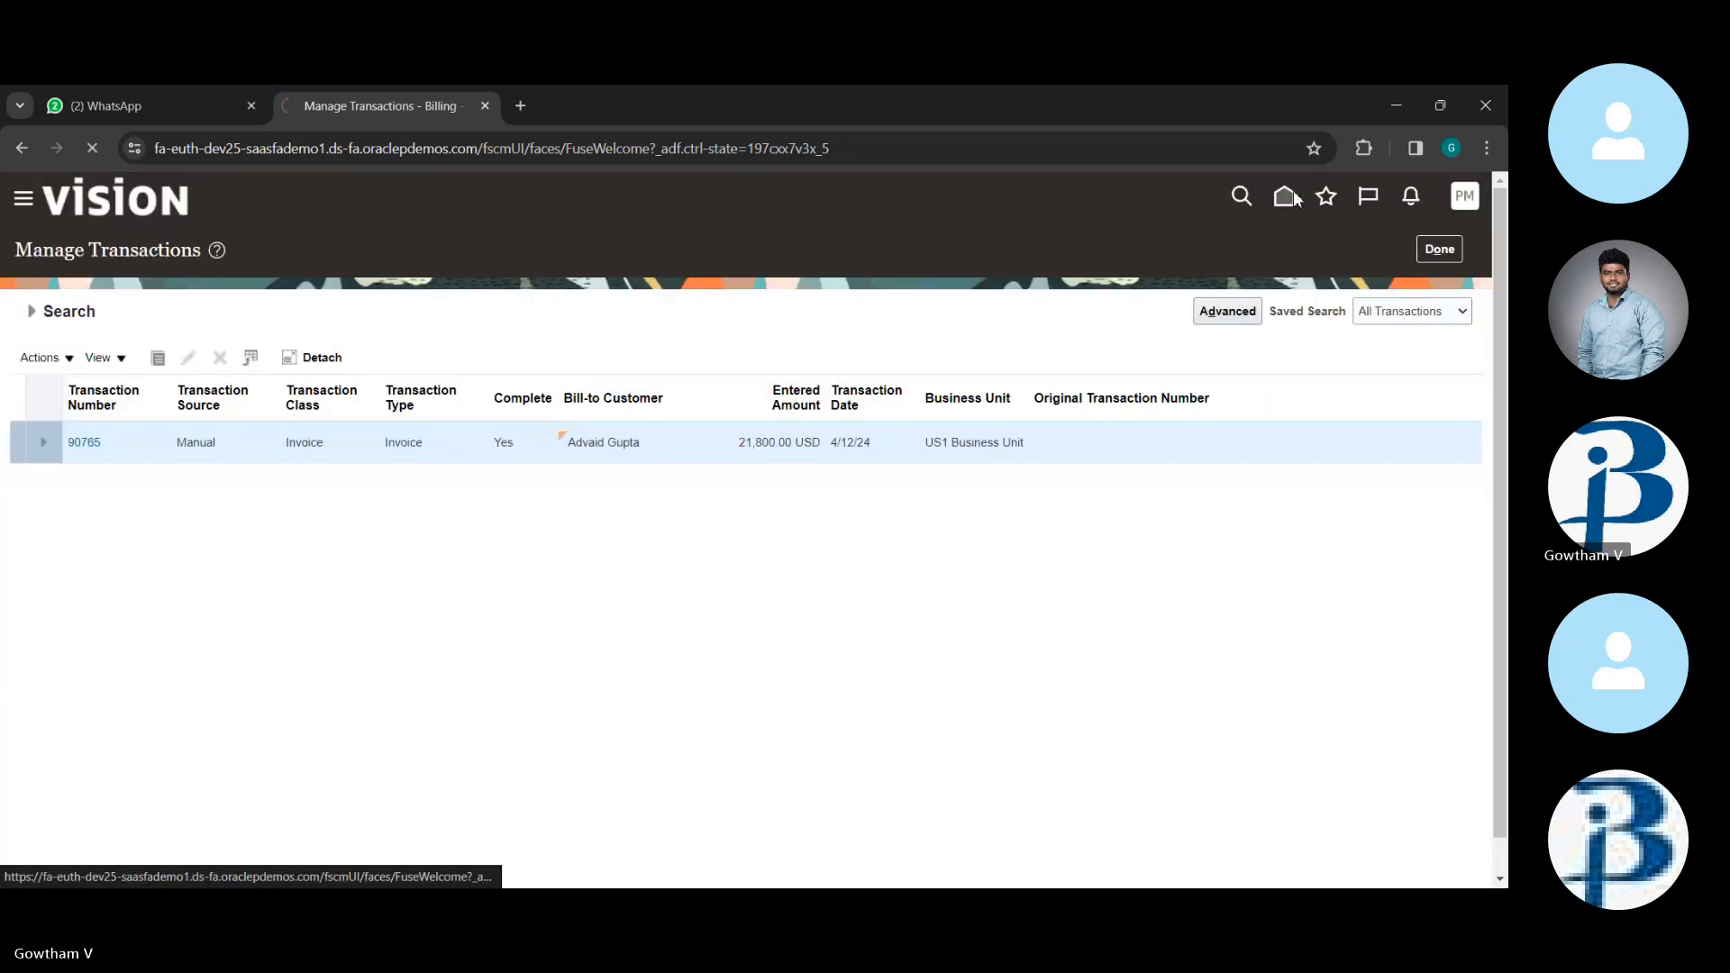
# - Open the Accounts Receivable work area from the home page and view its available tasks
pyautogui.click(1294, 197)
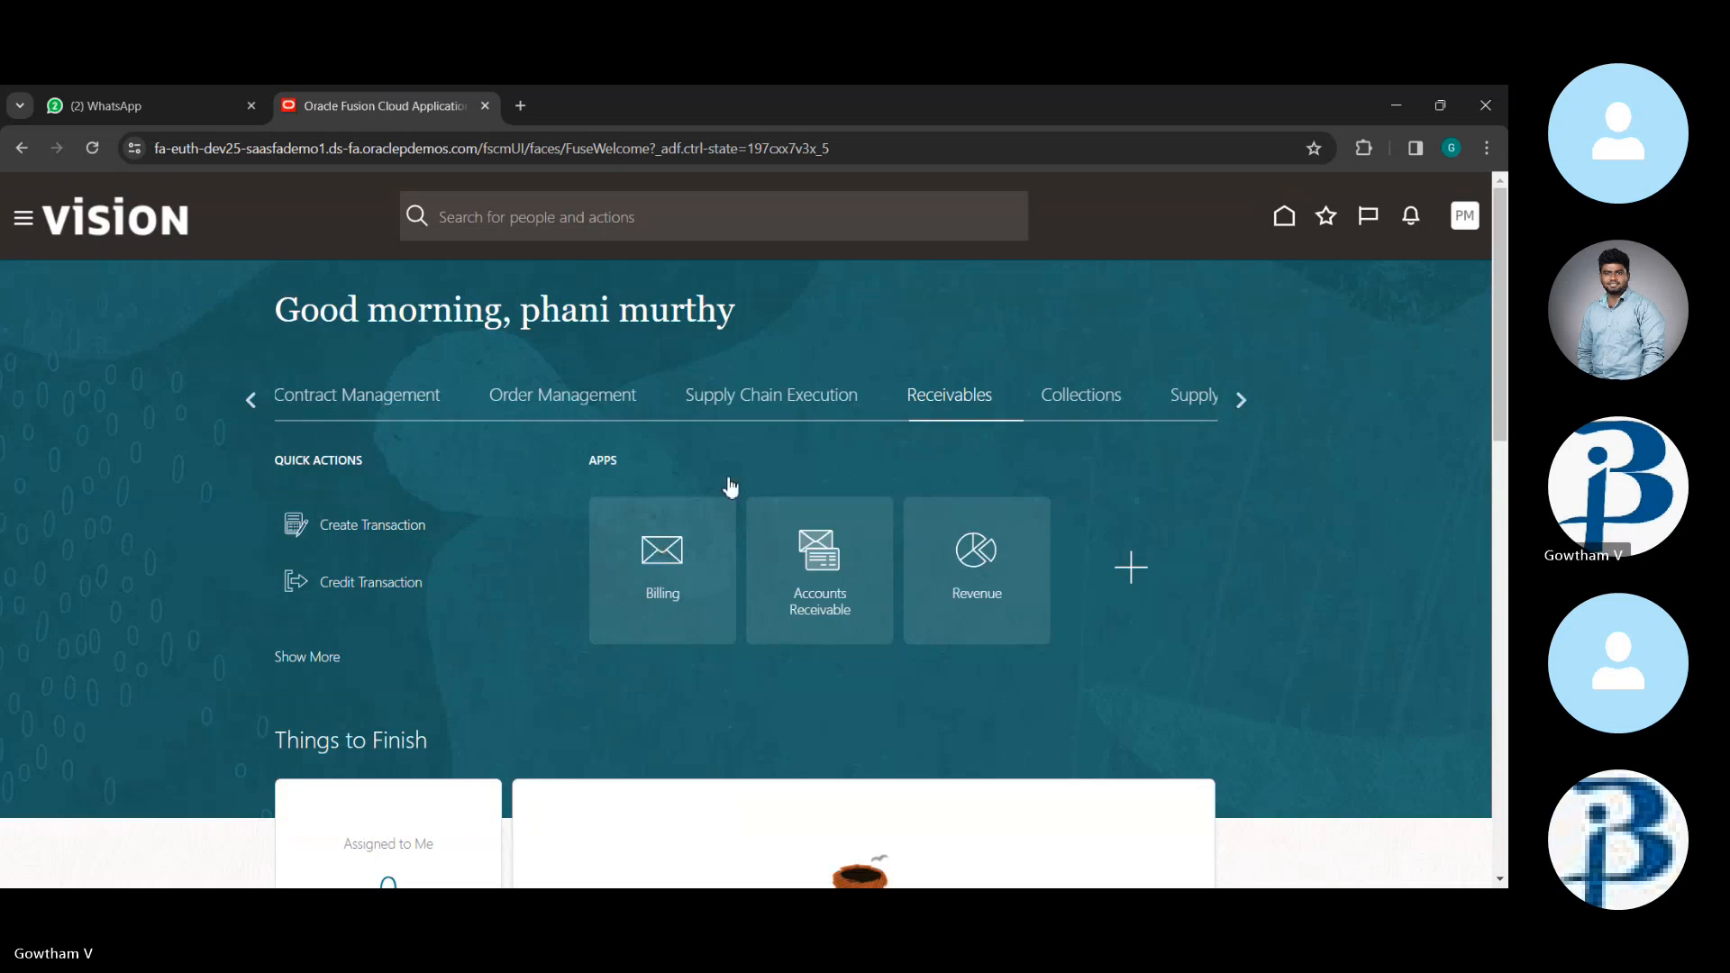
pyautogui.click(668, 557)
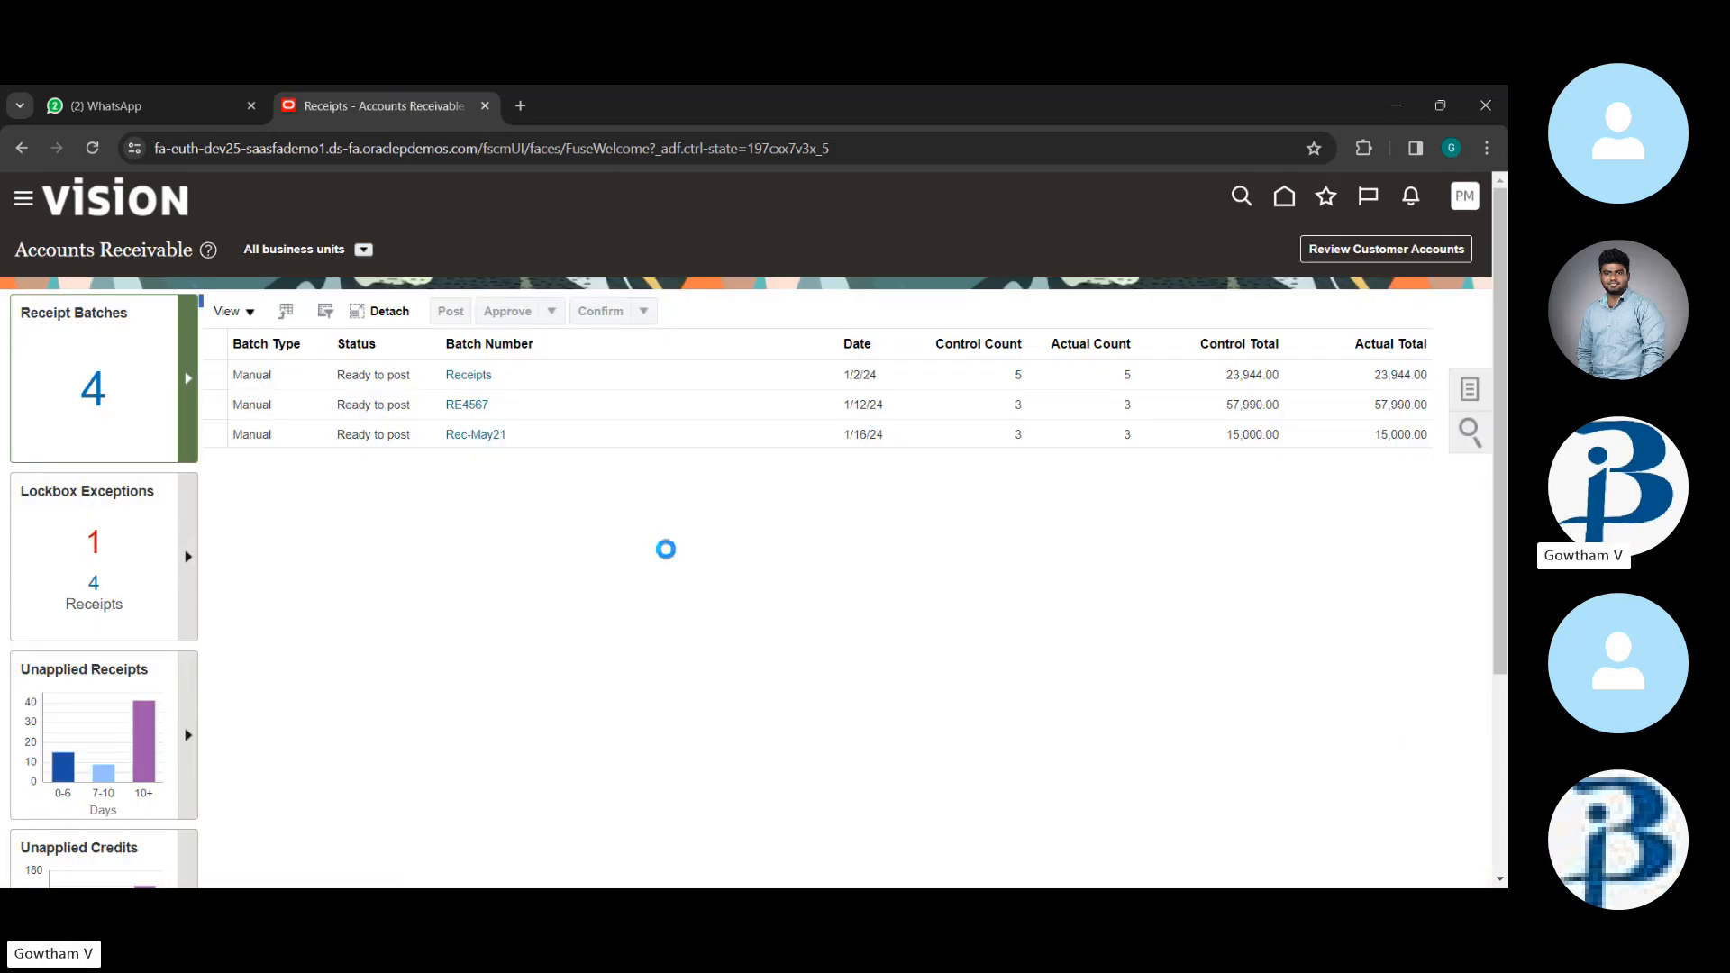
pyautogui.click(1485, 402)
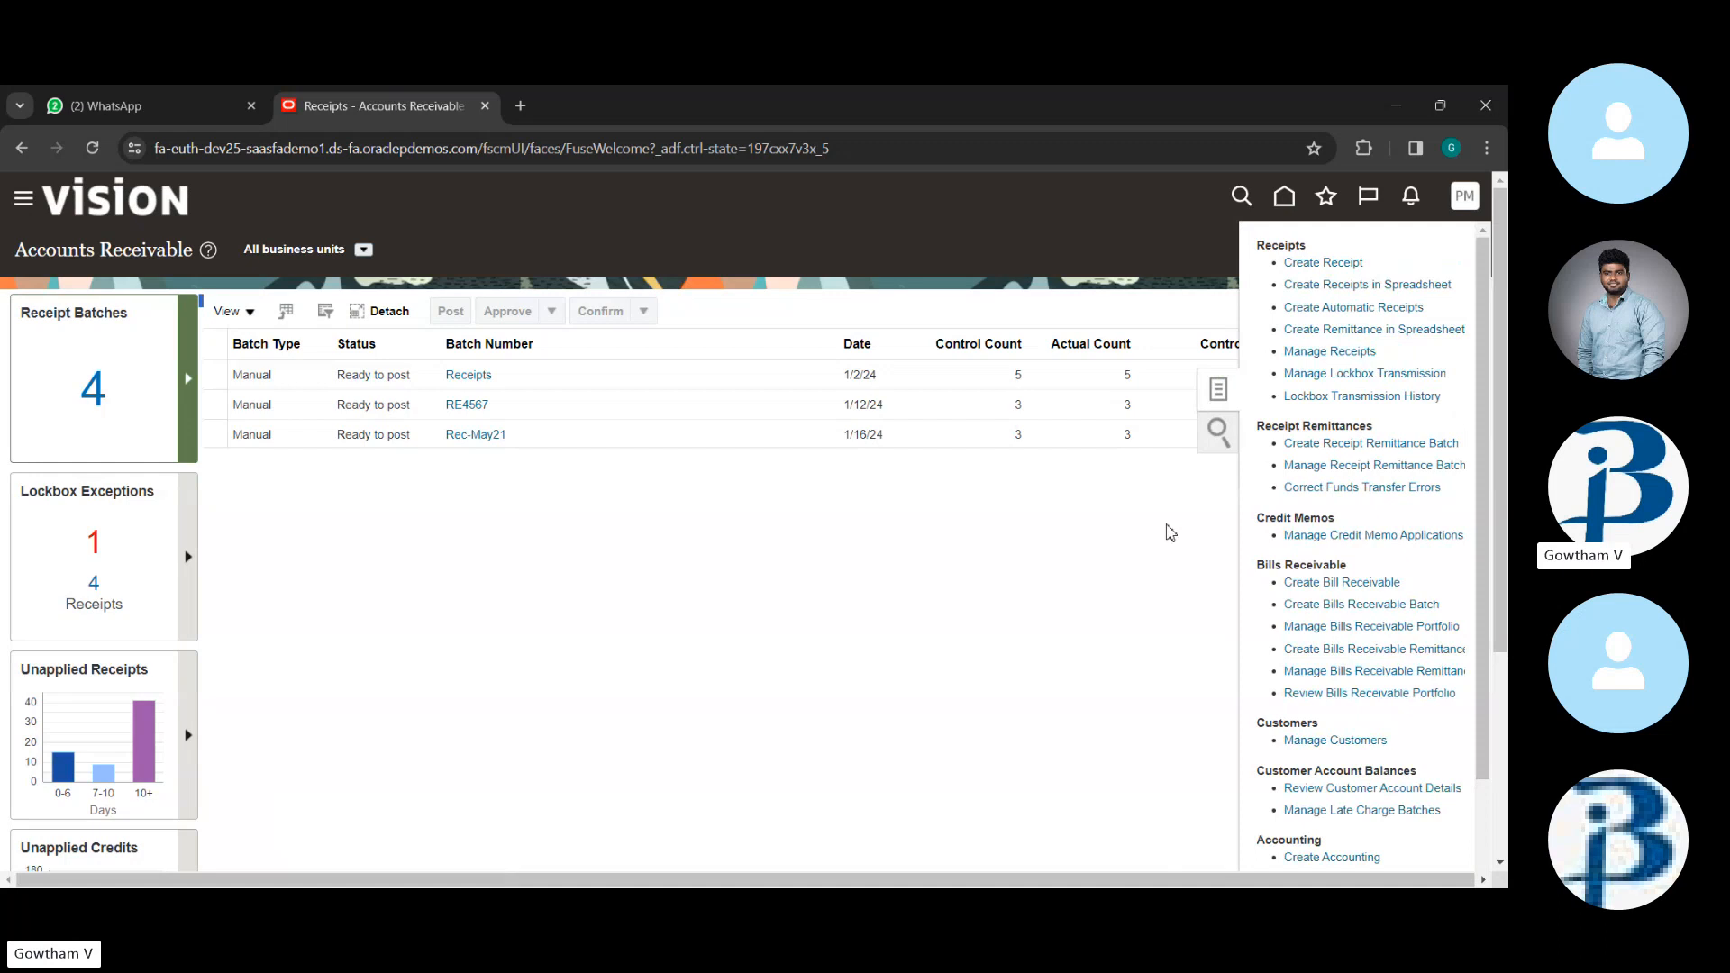
pyautogui.click(1218, 397)
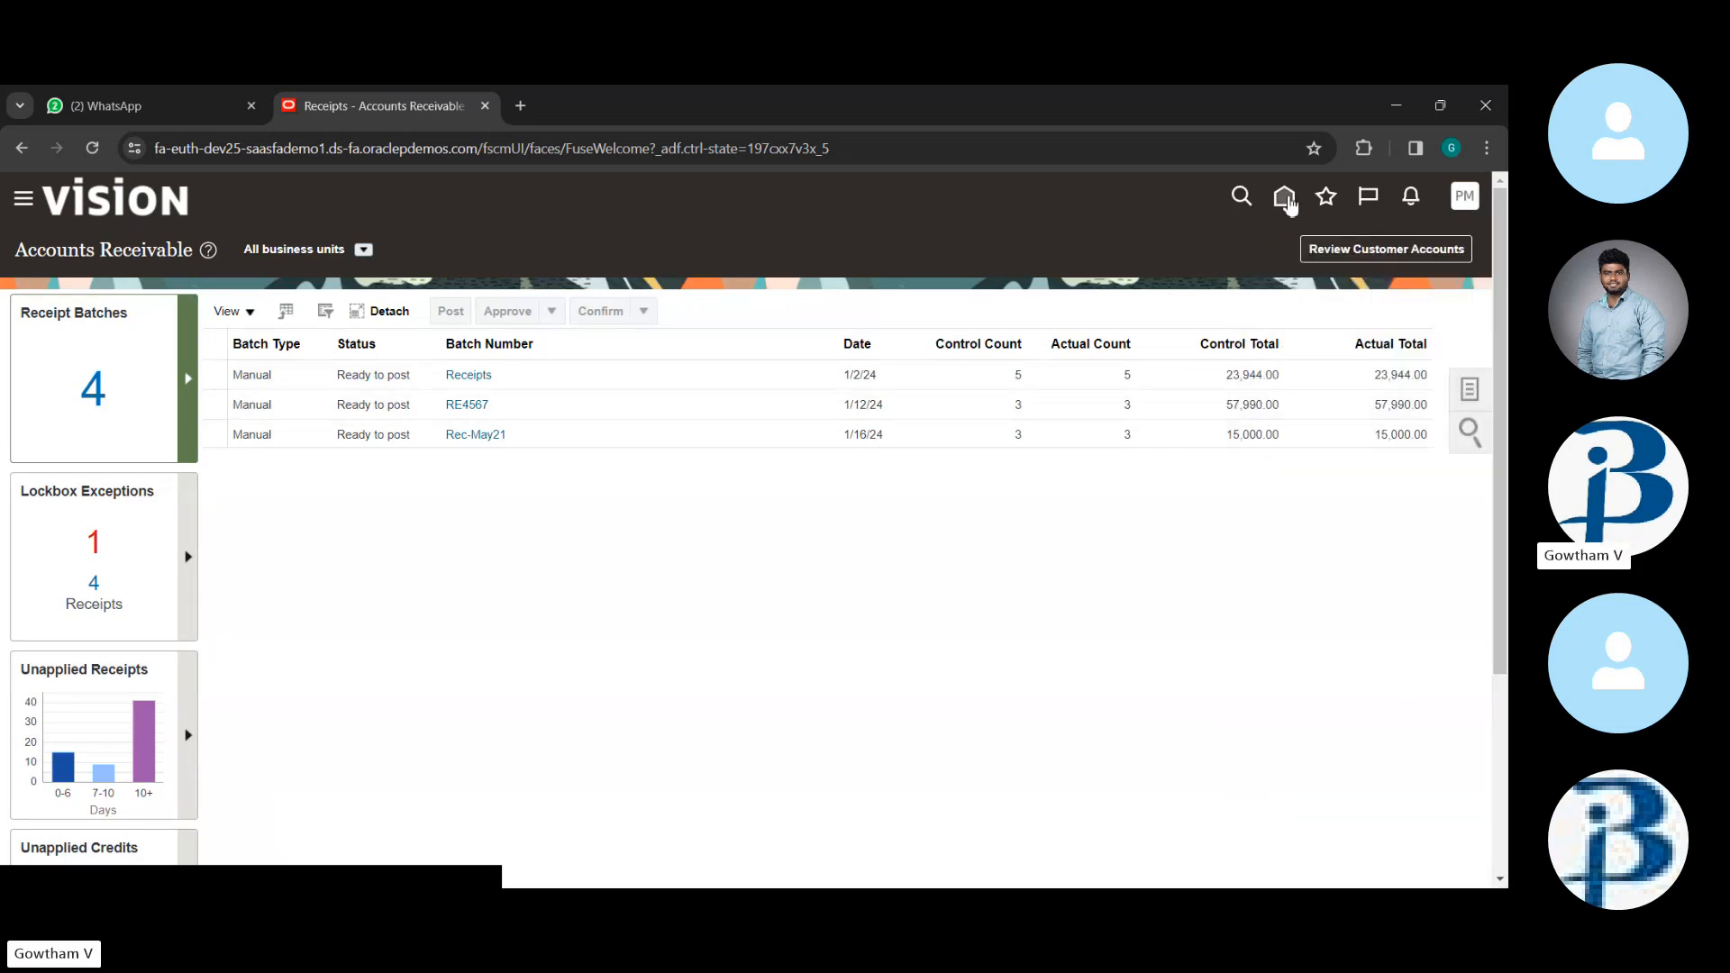
# - Go back to the home page, open the Billing work area and start creating a new customer
pyautogui.click(1285, 200)
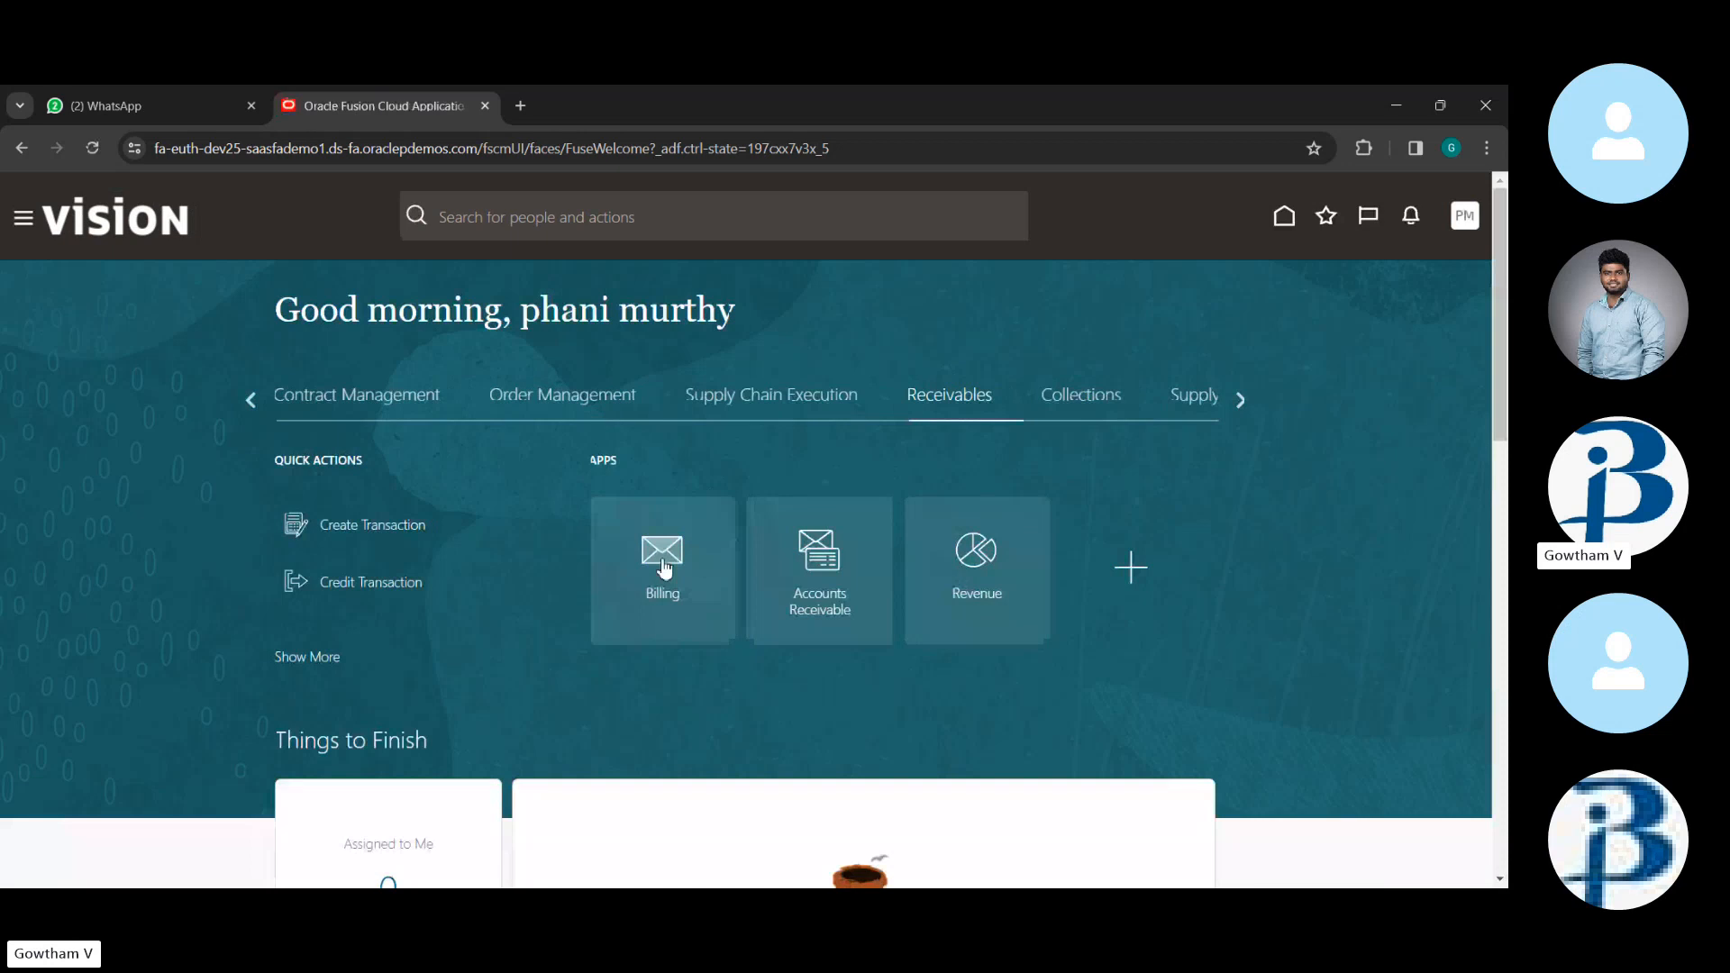
pyautogui.click(664, 568)
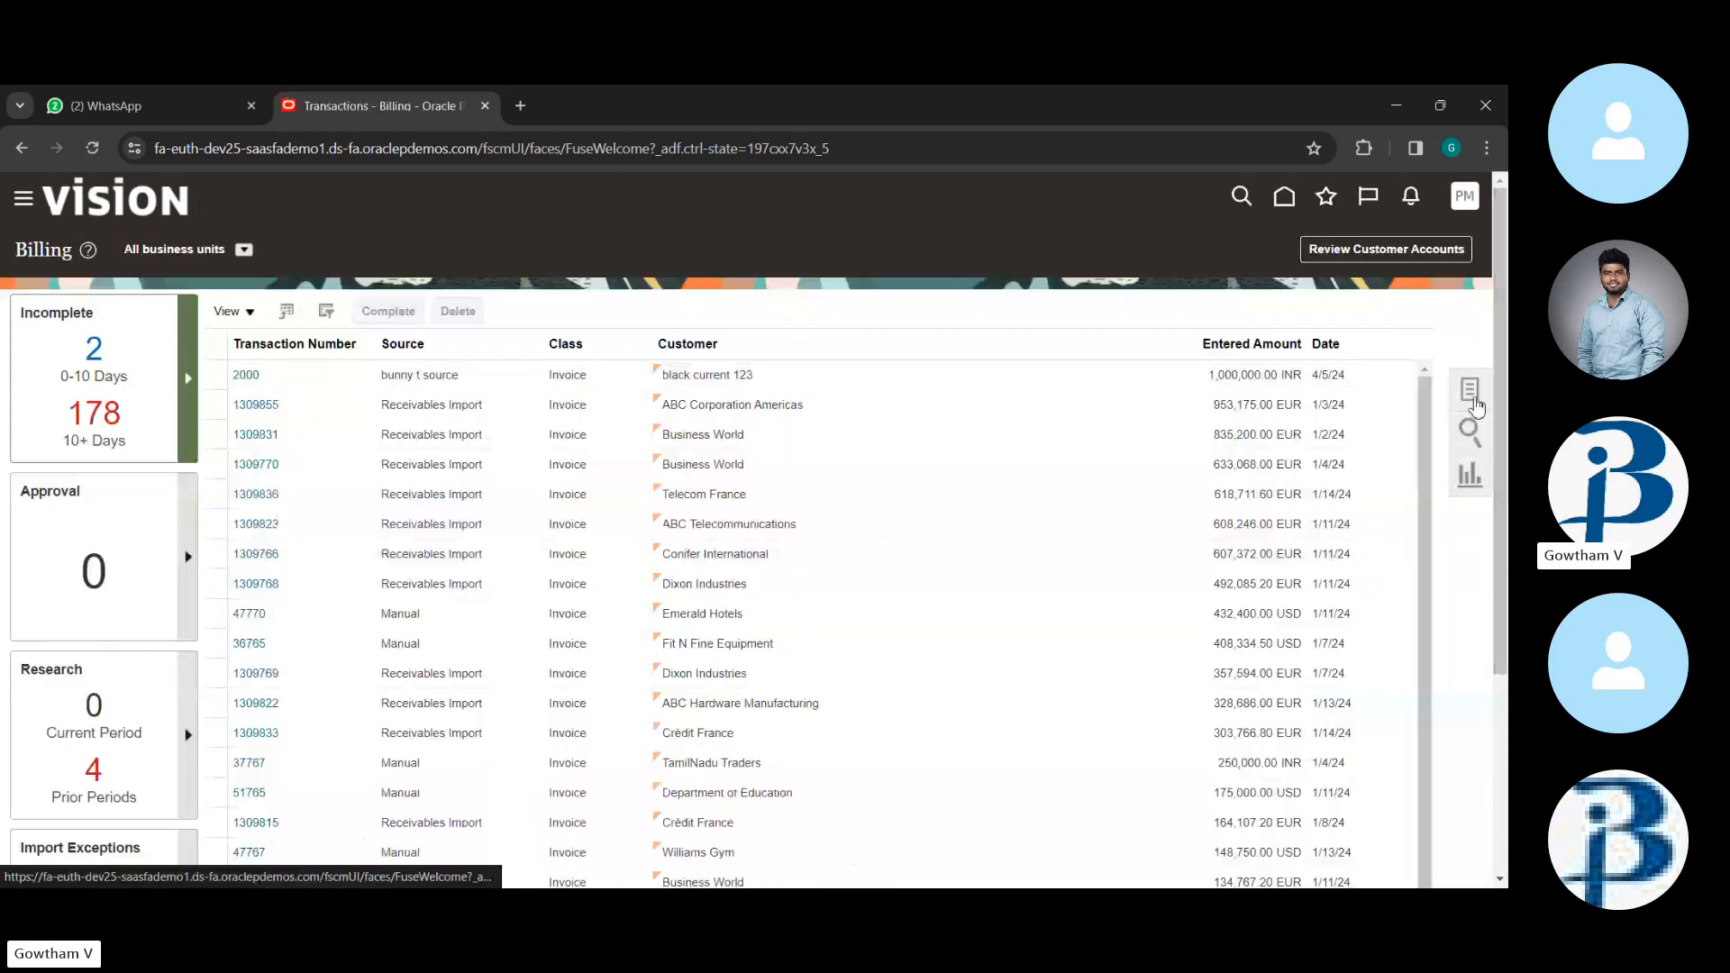
pyautogui.click(1472, 397)
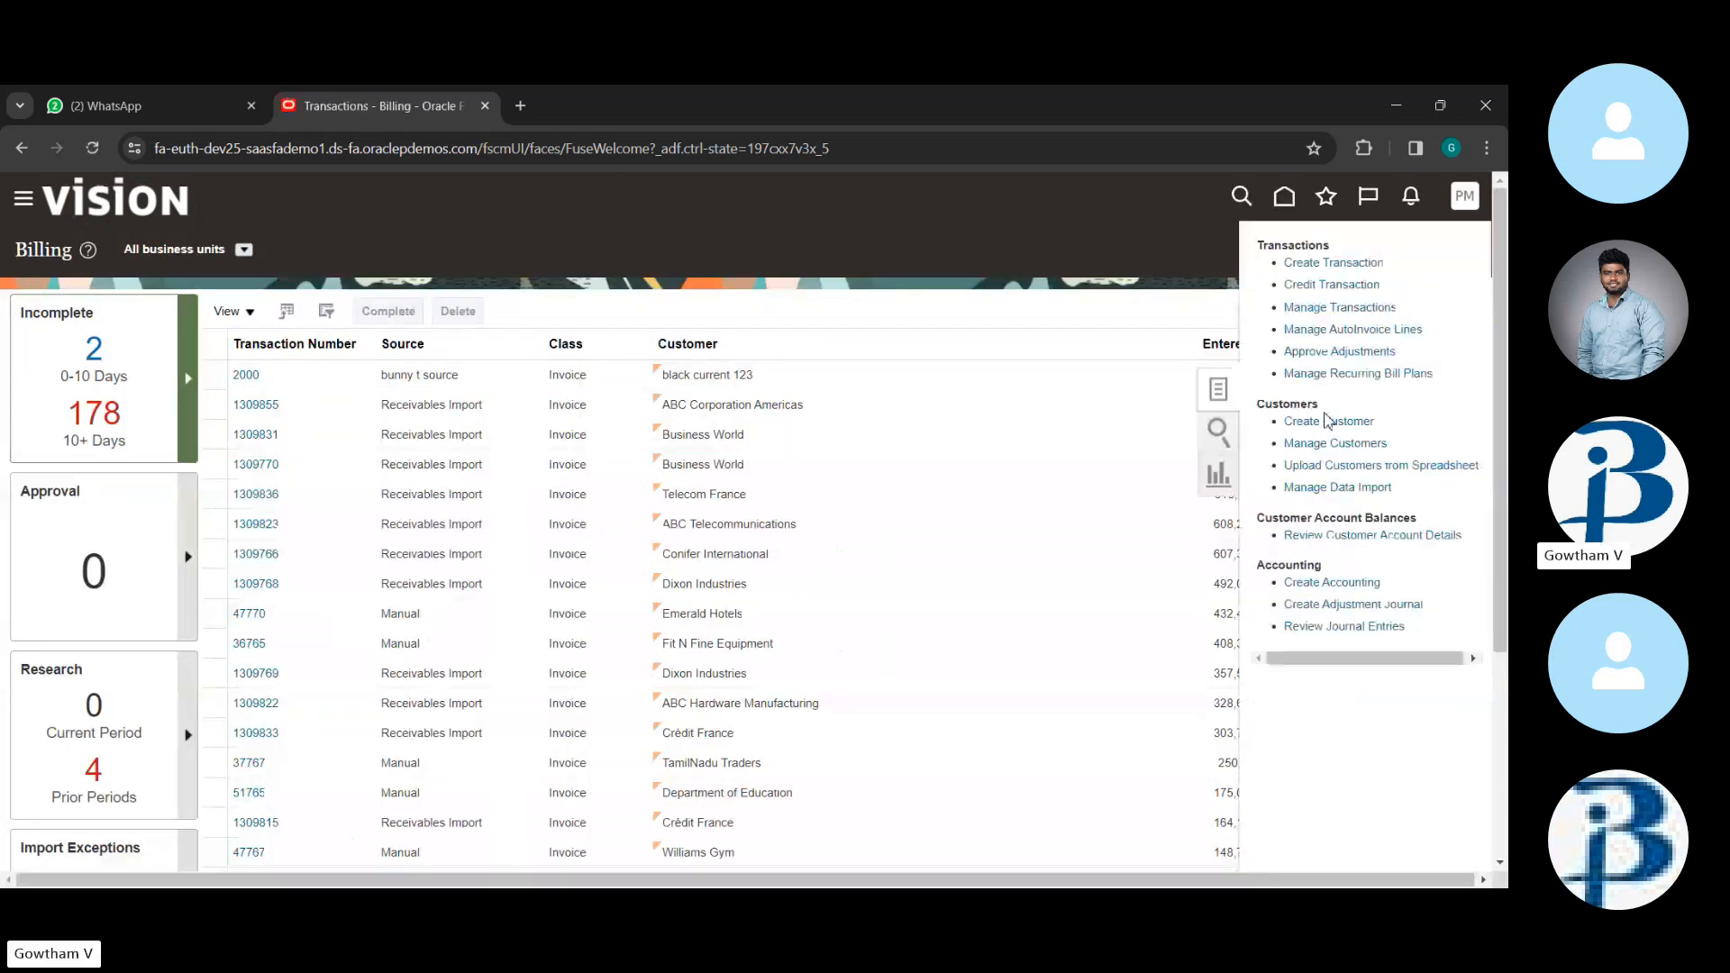
pyautogui.click(1326, 422)
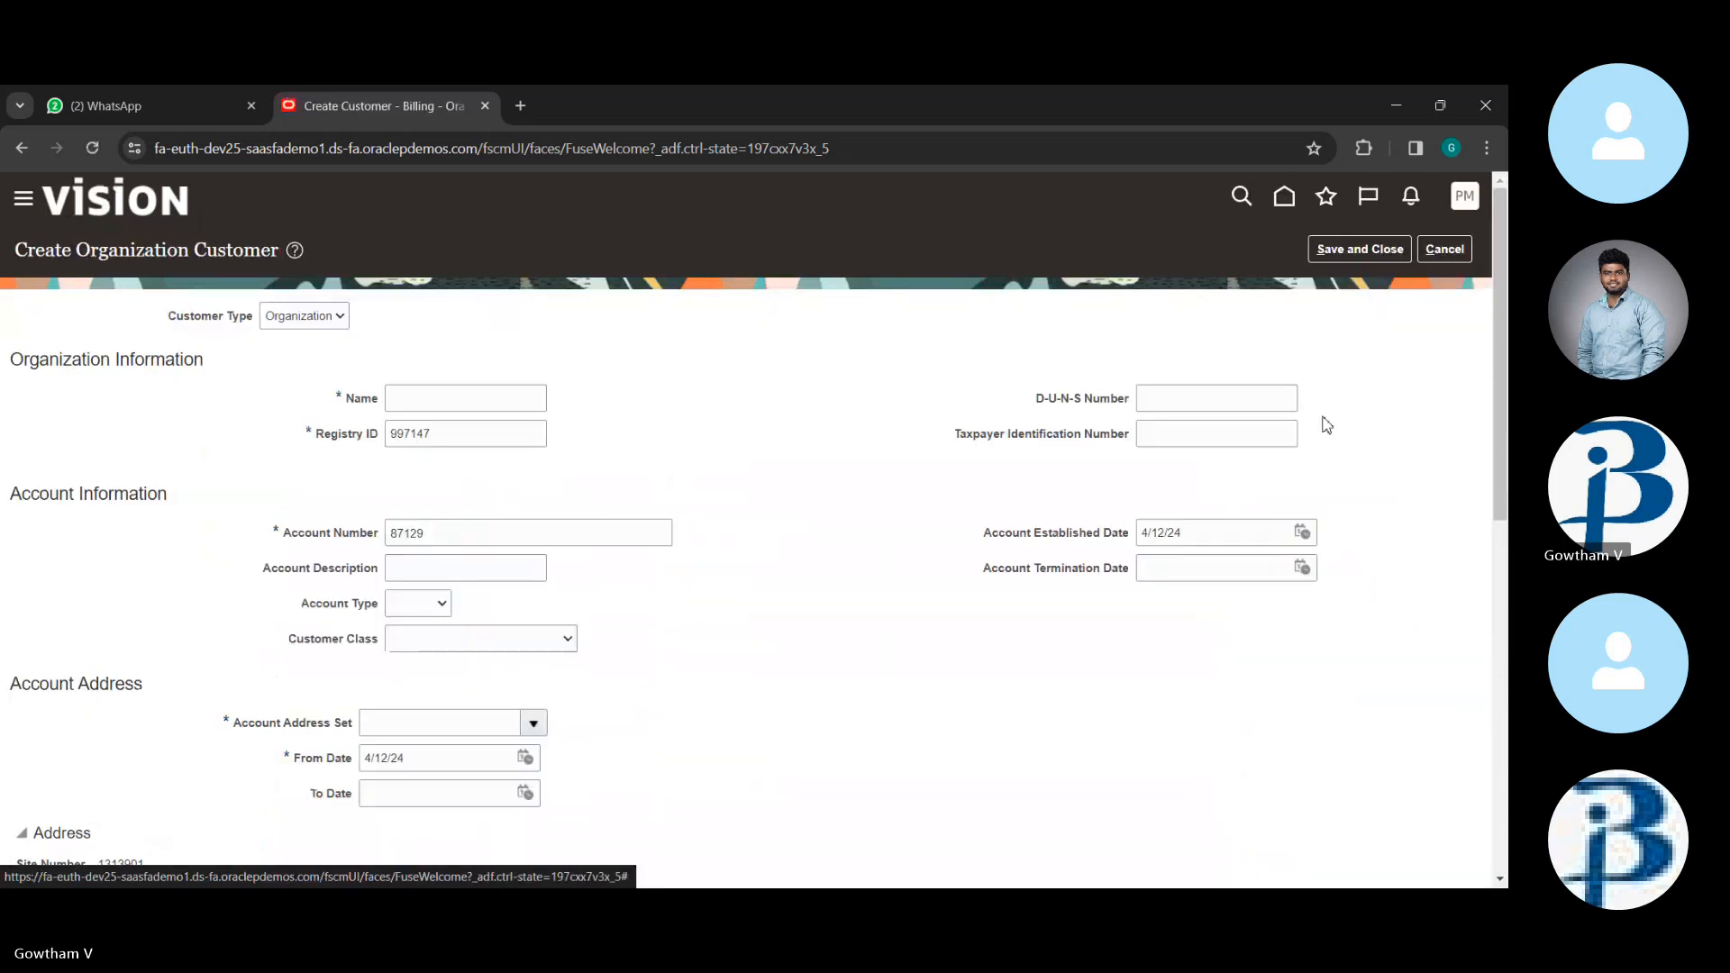
# - Enter Buddy power as the new organization customer's name
pyautogui.click(477, 401)
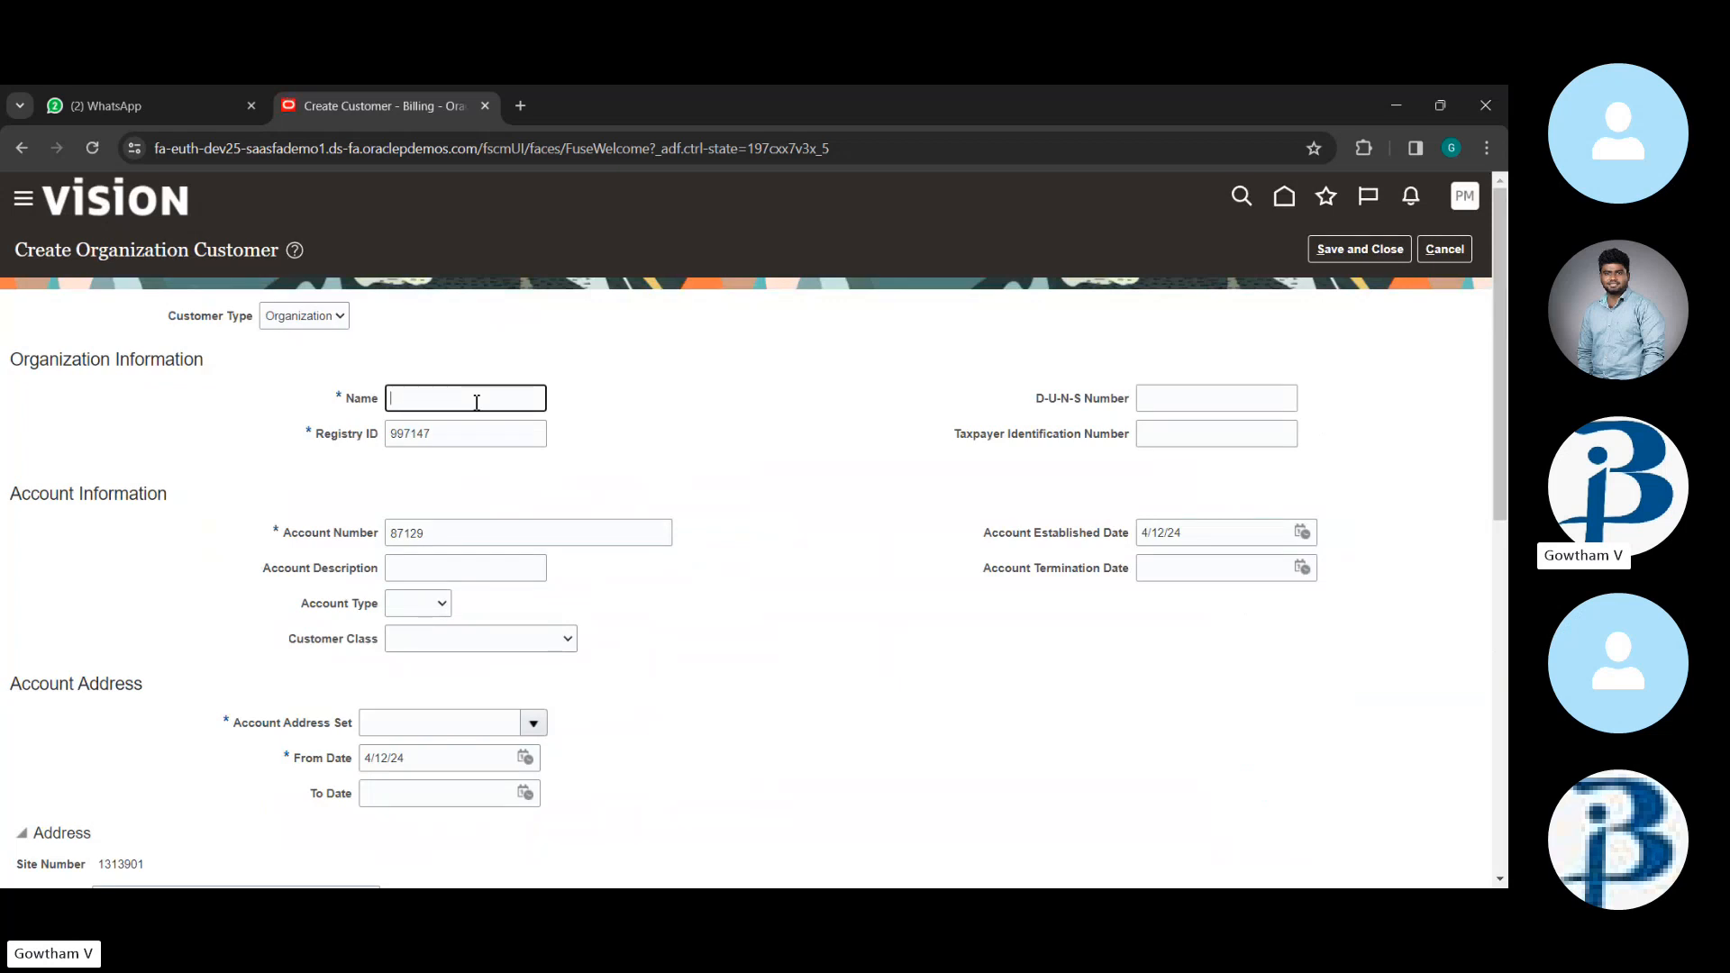
pyautogui.write('B')
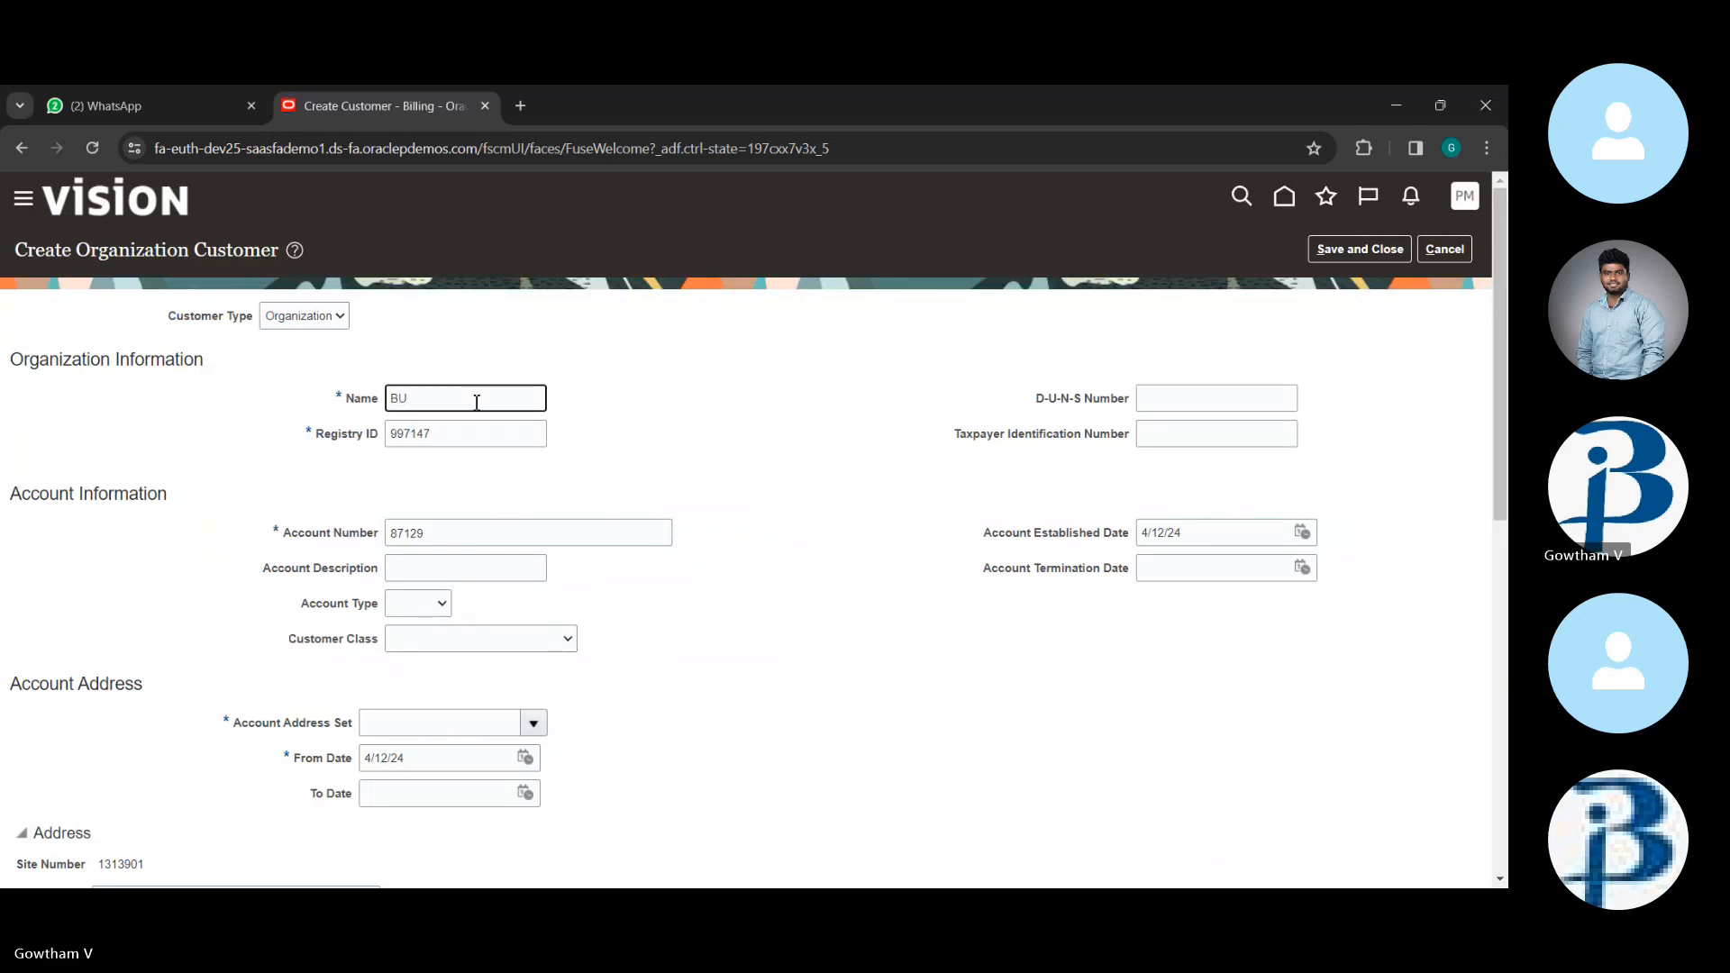
pyautogui.write('d')
pyautogui.press('BackSpace')
pyautogui.write('uddy power')
# - Check the account type and customer class choices, and set the account address set to AUCOUNCIL
pyautogui.scroll(-1, 863, 424)
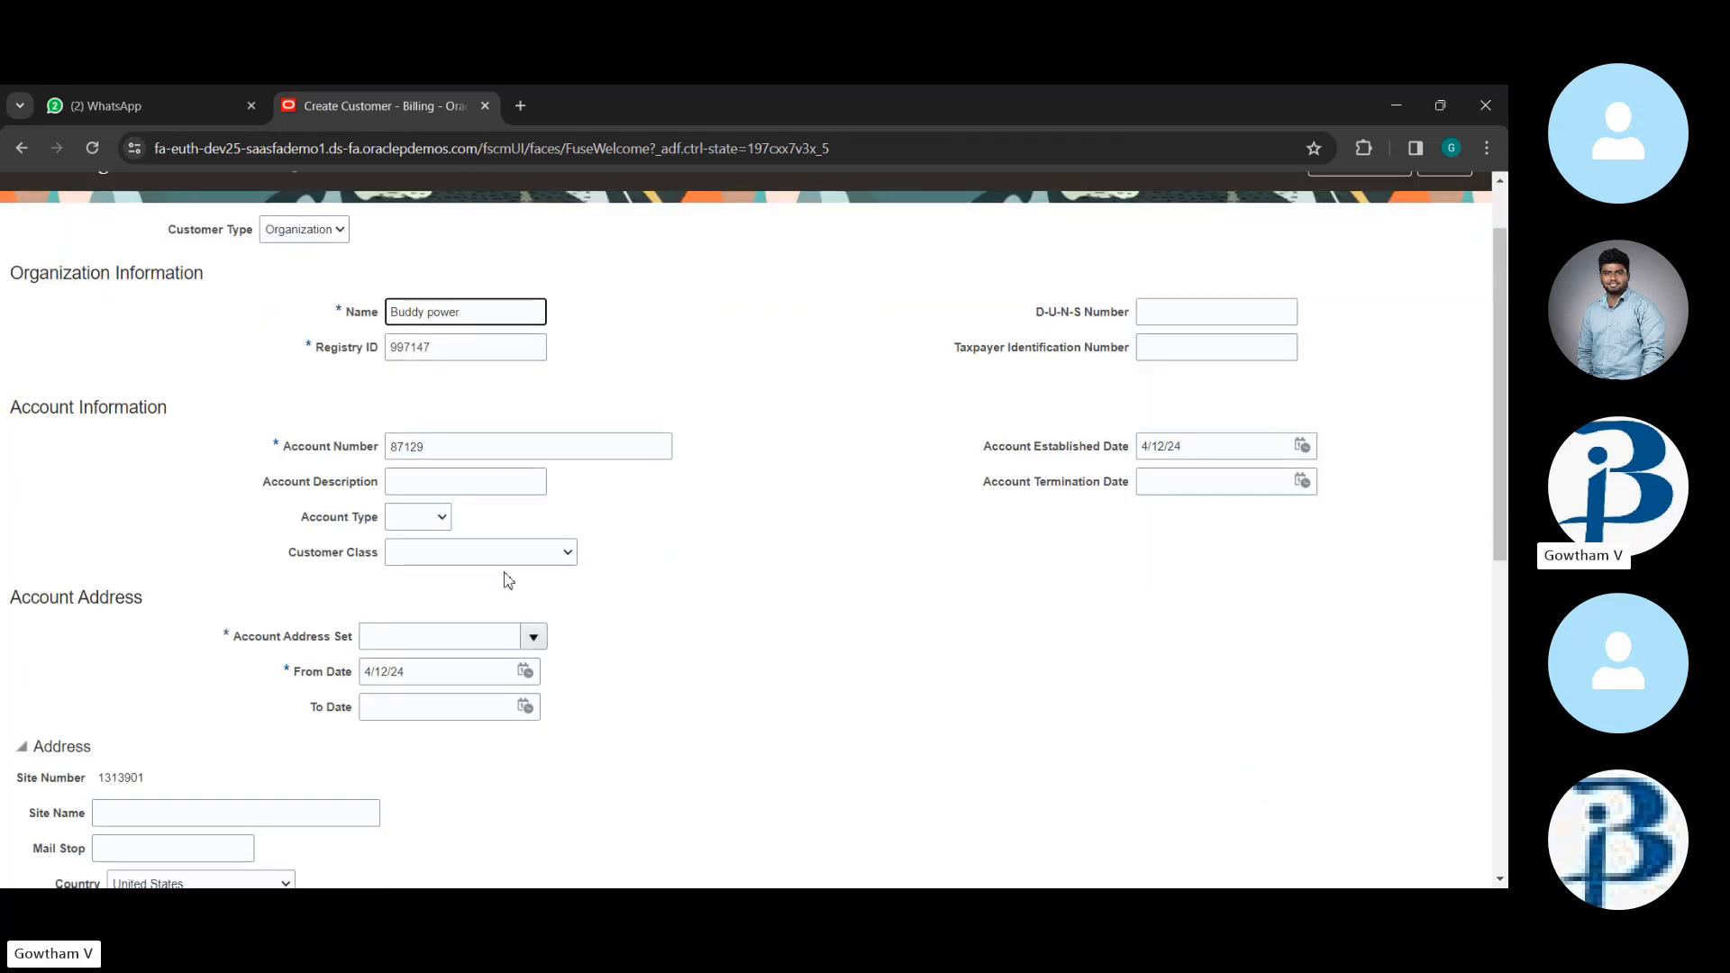
pyautogui.click(439, 520)
pyautogui.click(439, 519)
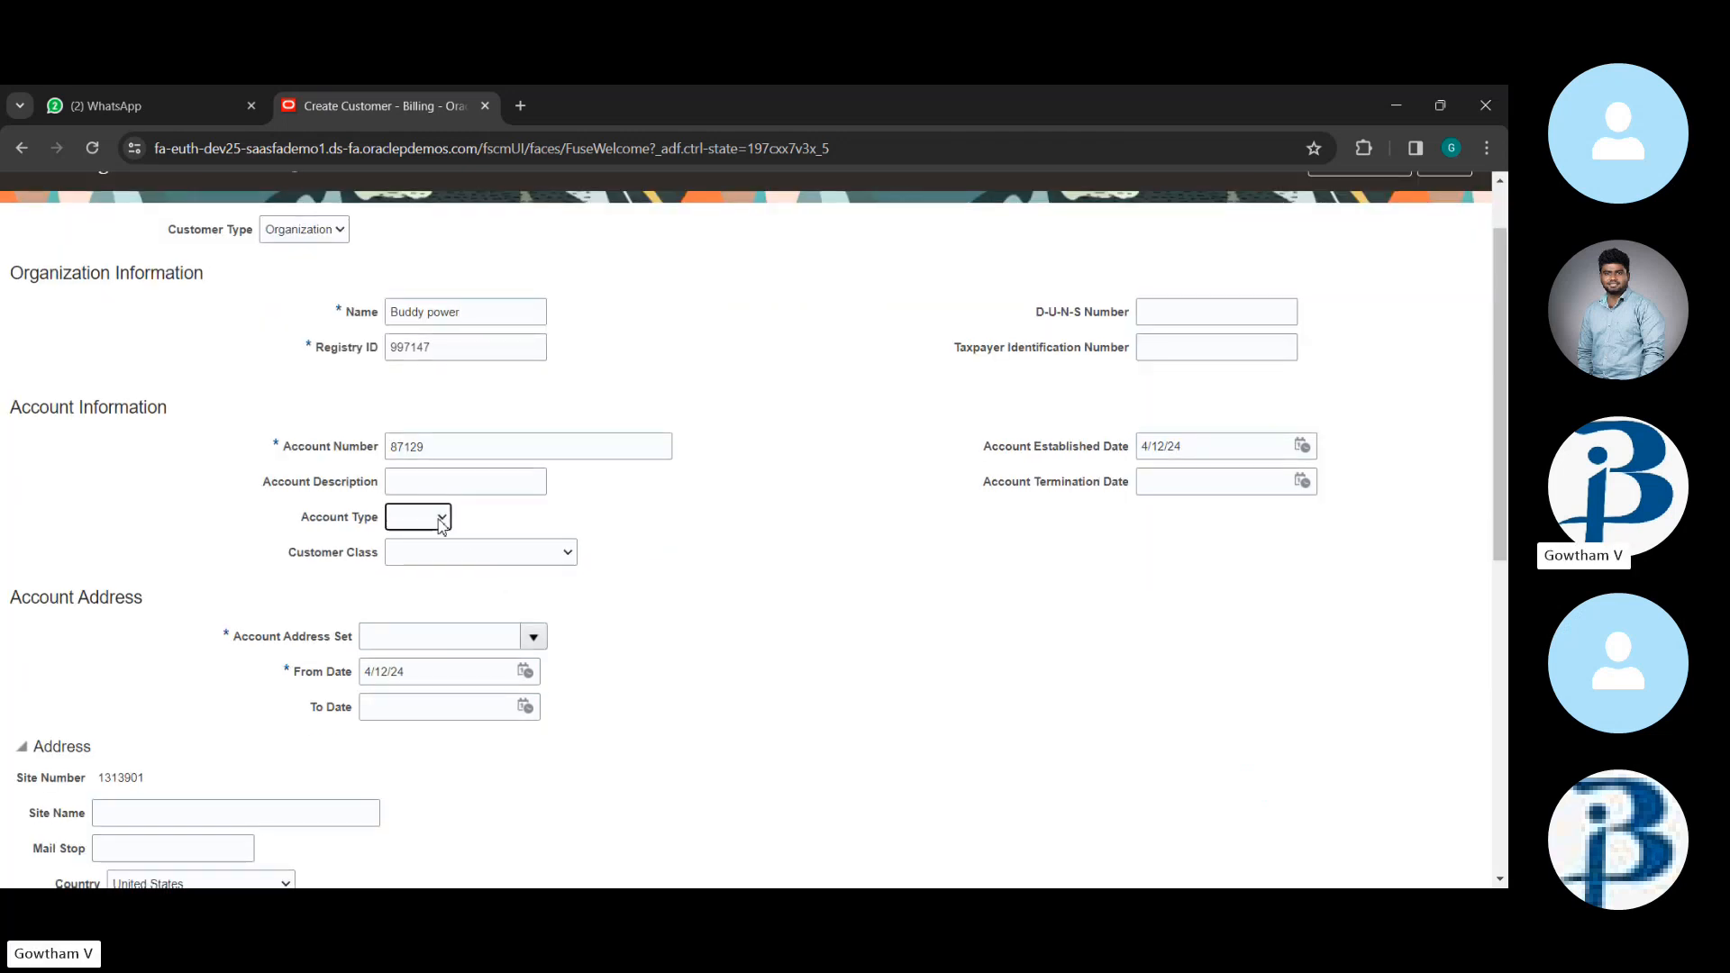
pyautogui.click(525, 555)
pyautogui.click(533, 642)
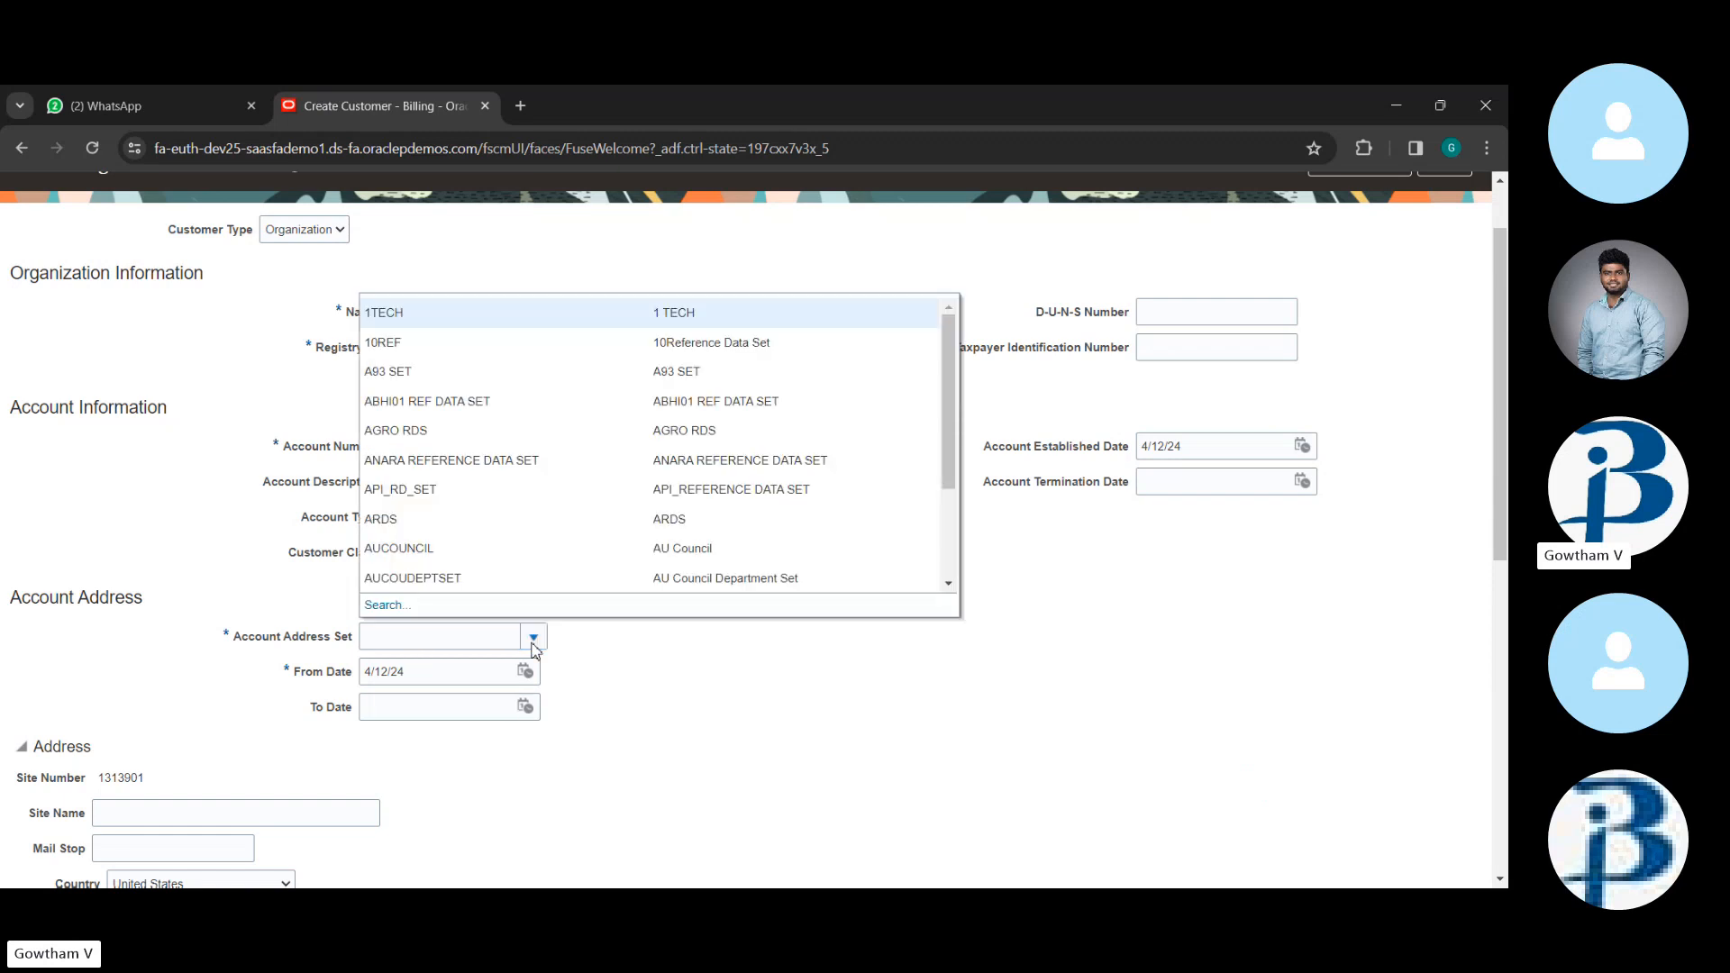
pyautogui.click(557, 548)
pyautogui.scroll(-2, 706, 730)
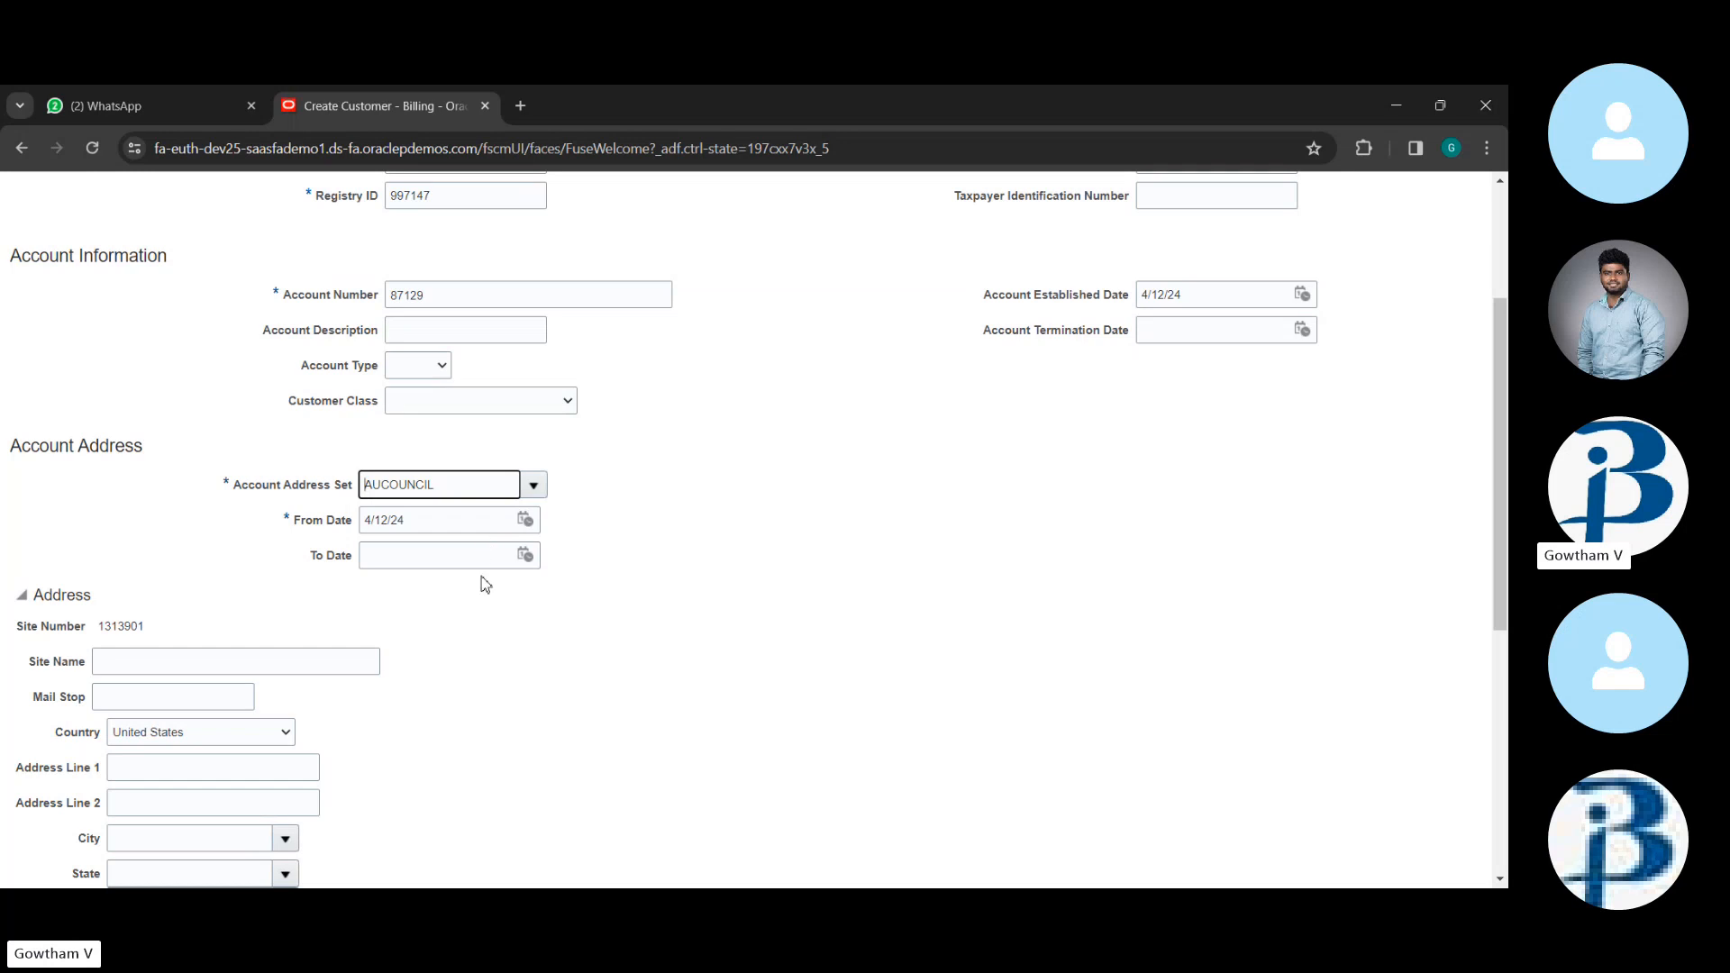
# - Enter the customer's street address in the first address line, keeping United States as the country
pyautogui.scroll(-3, 436, 602)
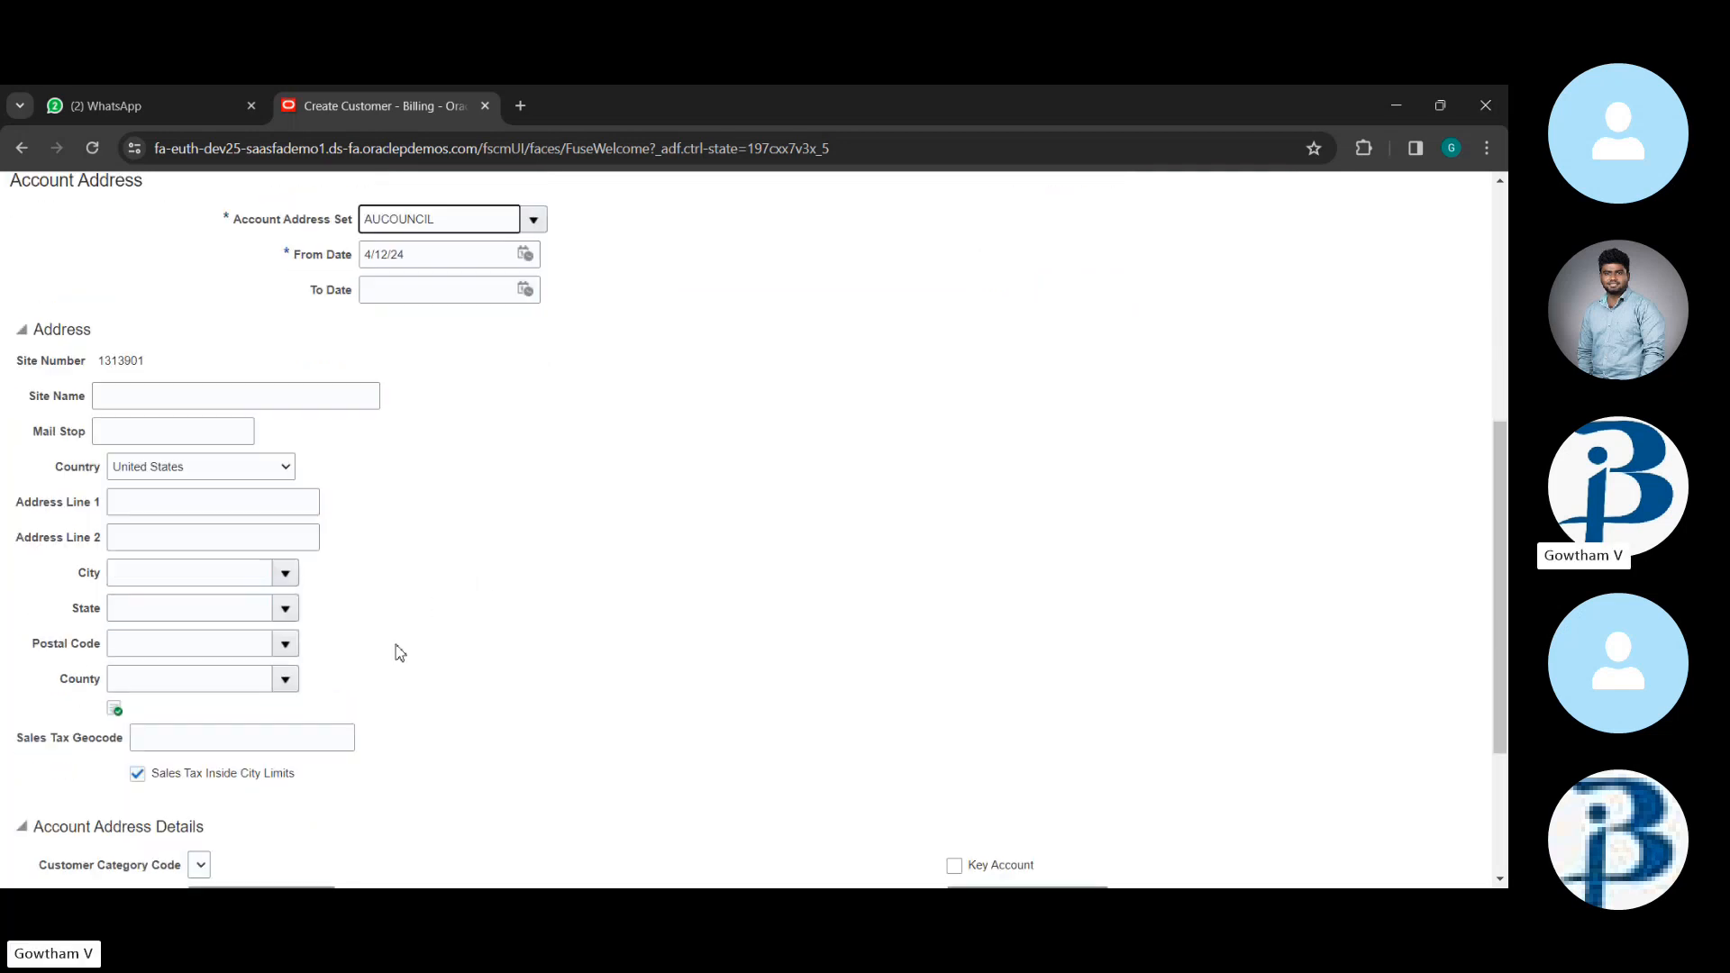
pyautogui.scroll(-3, 400, 653)
pyautogui.scroll(2, 115, 665)
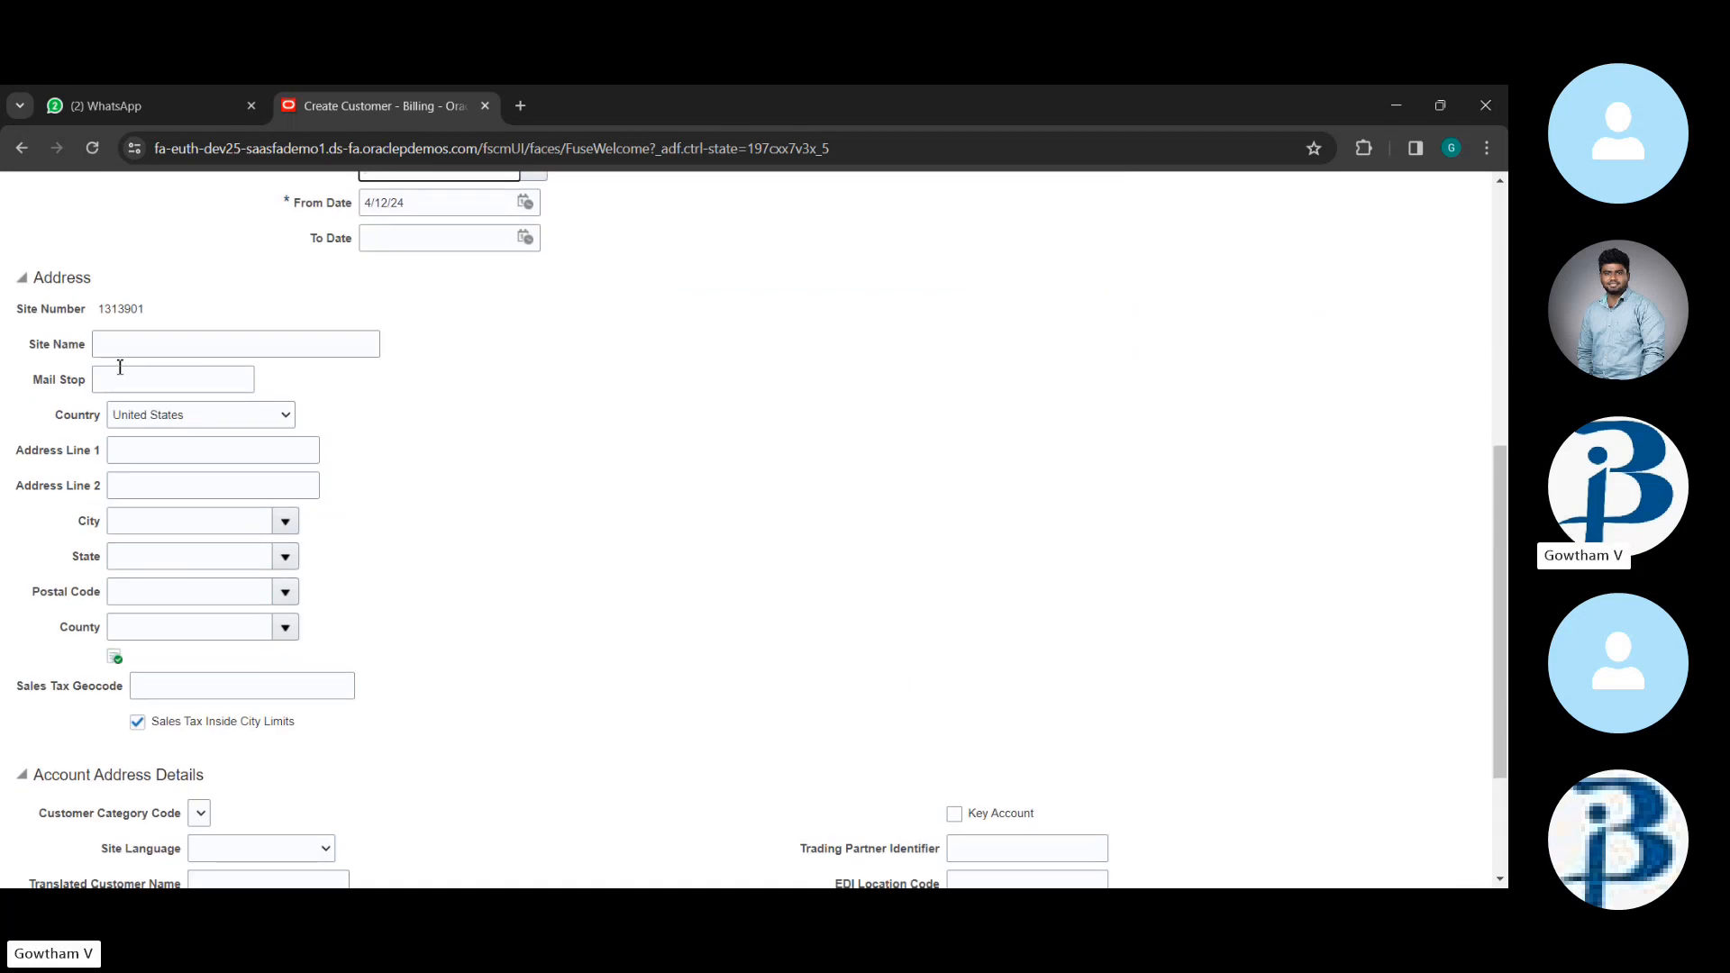
pyautogui.click(160, 441)
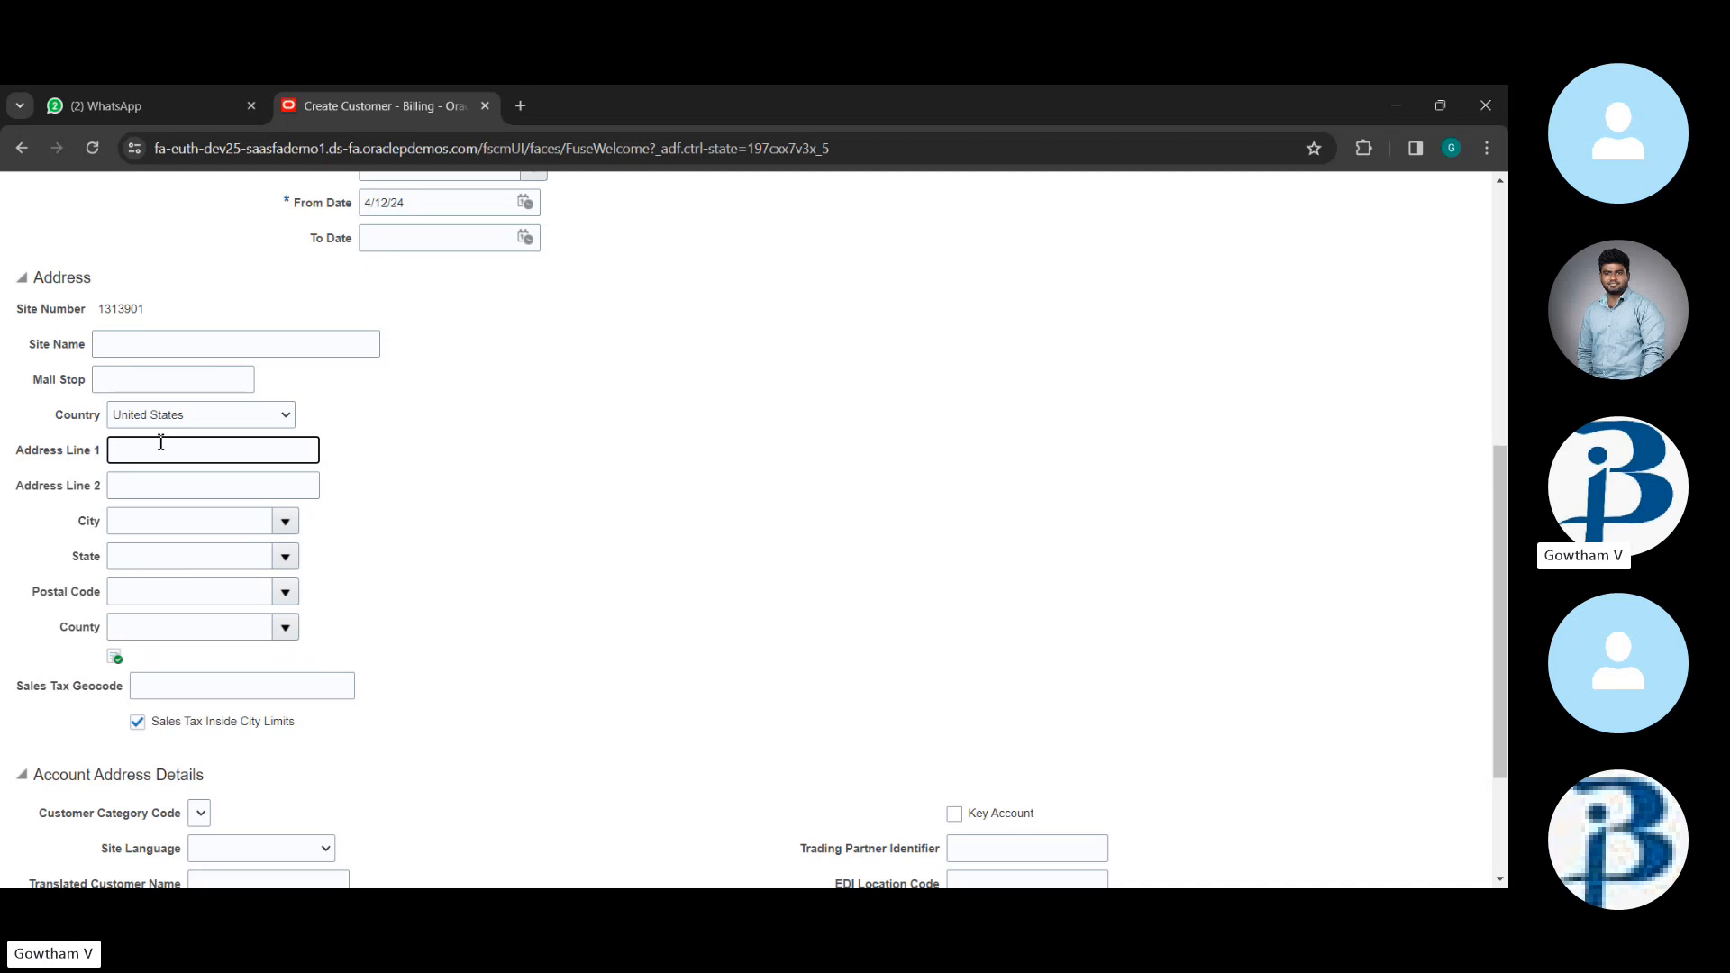
pyautogui.write('main stree')
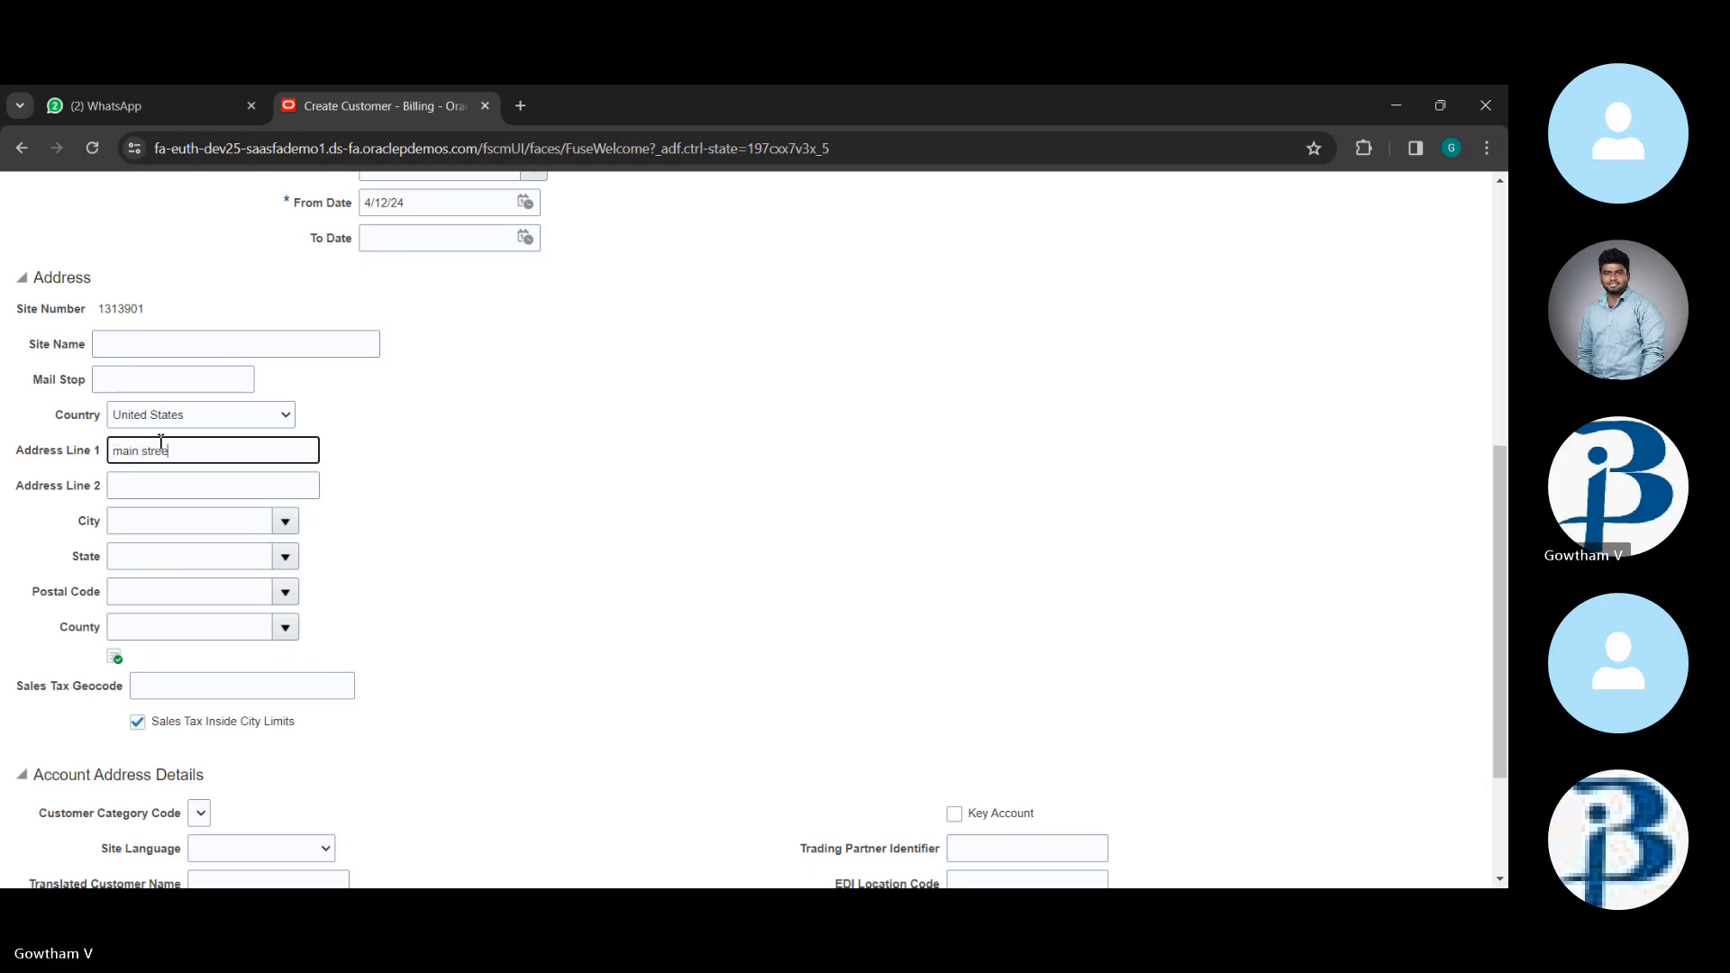
pyautogui.write('t')
pyautogui.click(162, 521)
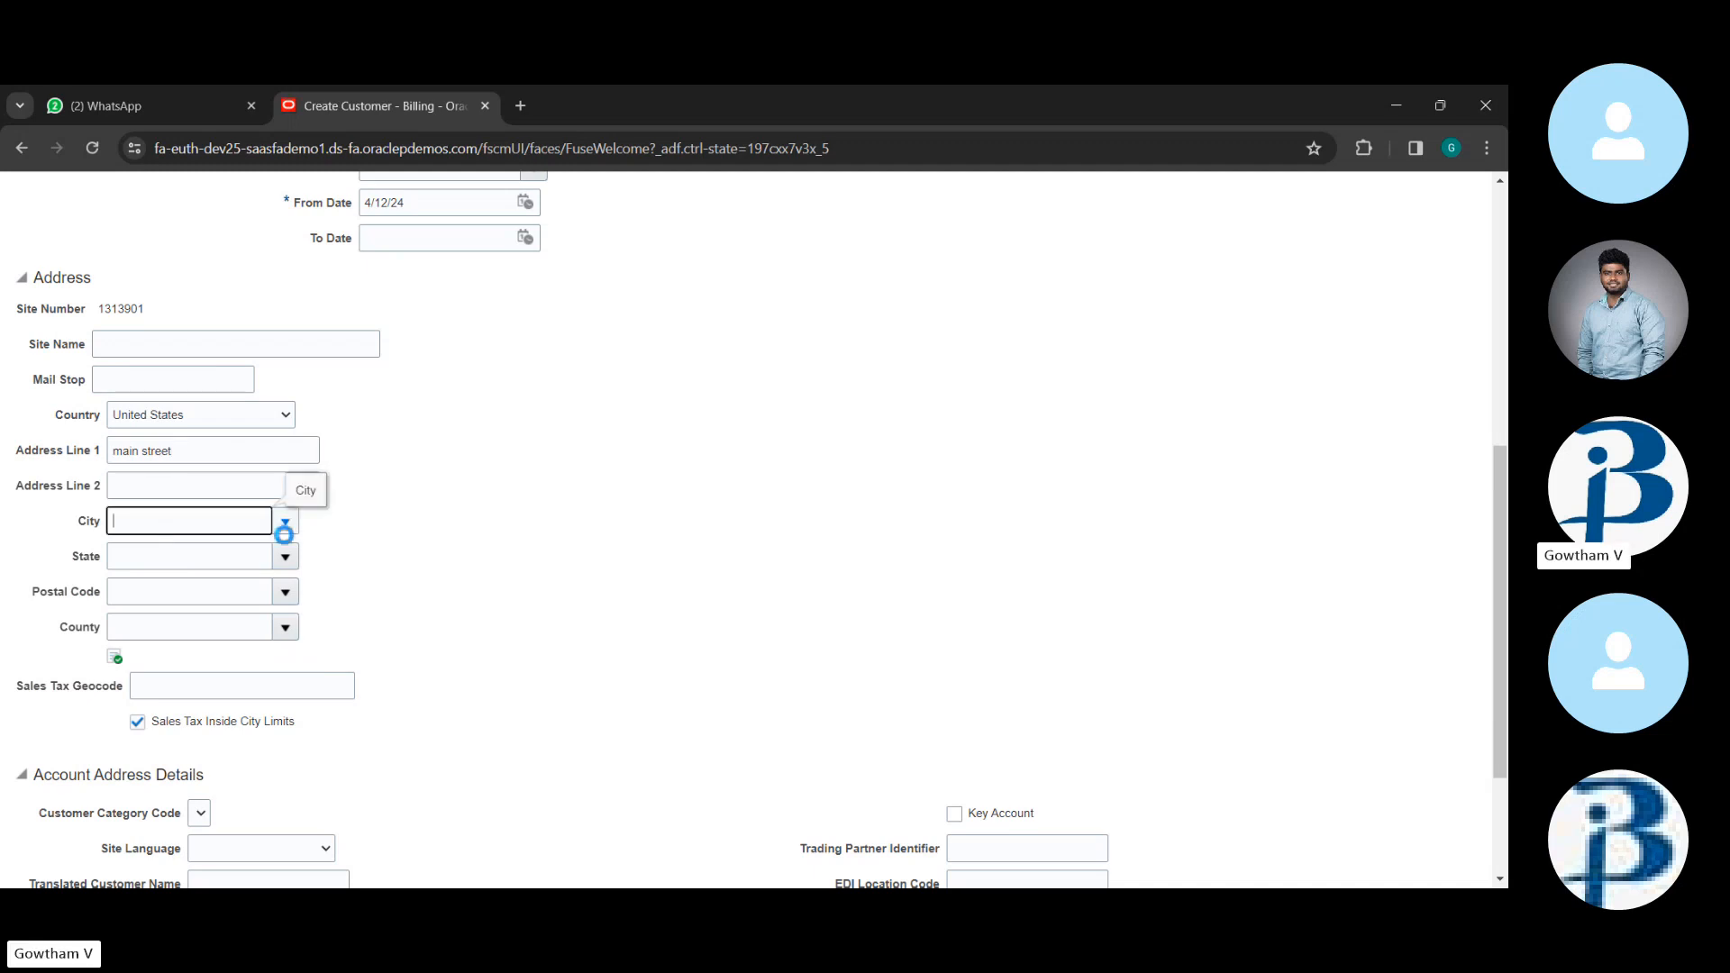
pyautogui.click(285, 524)
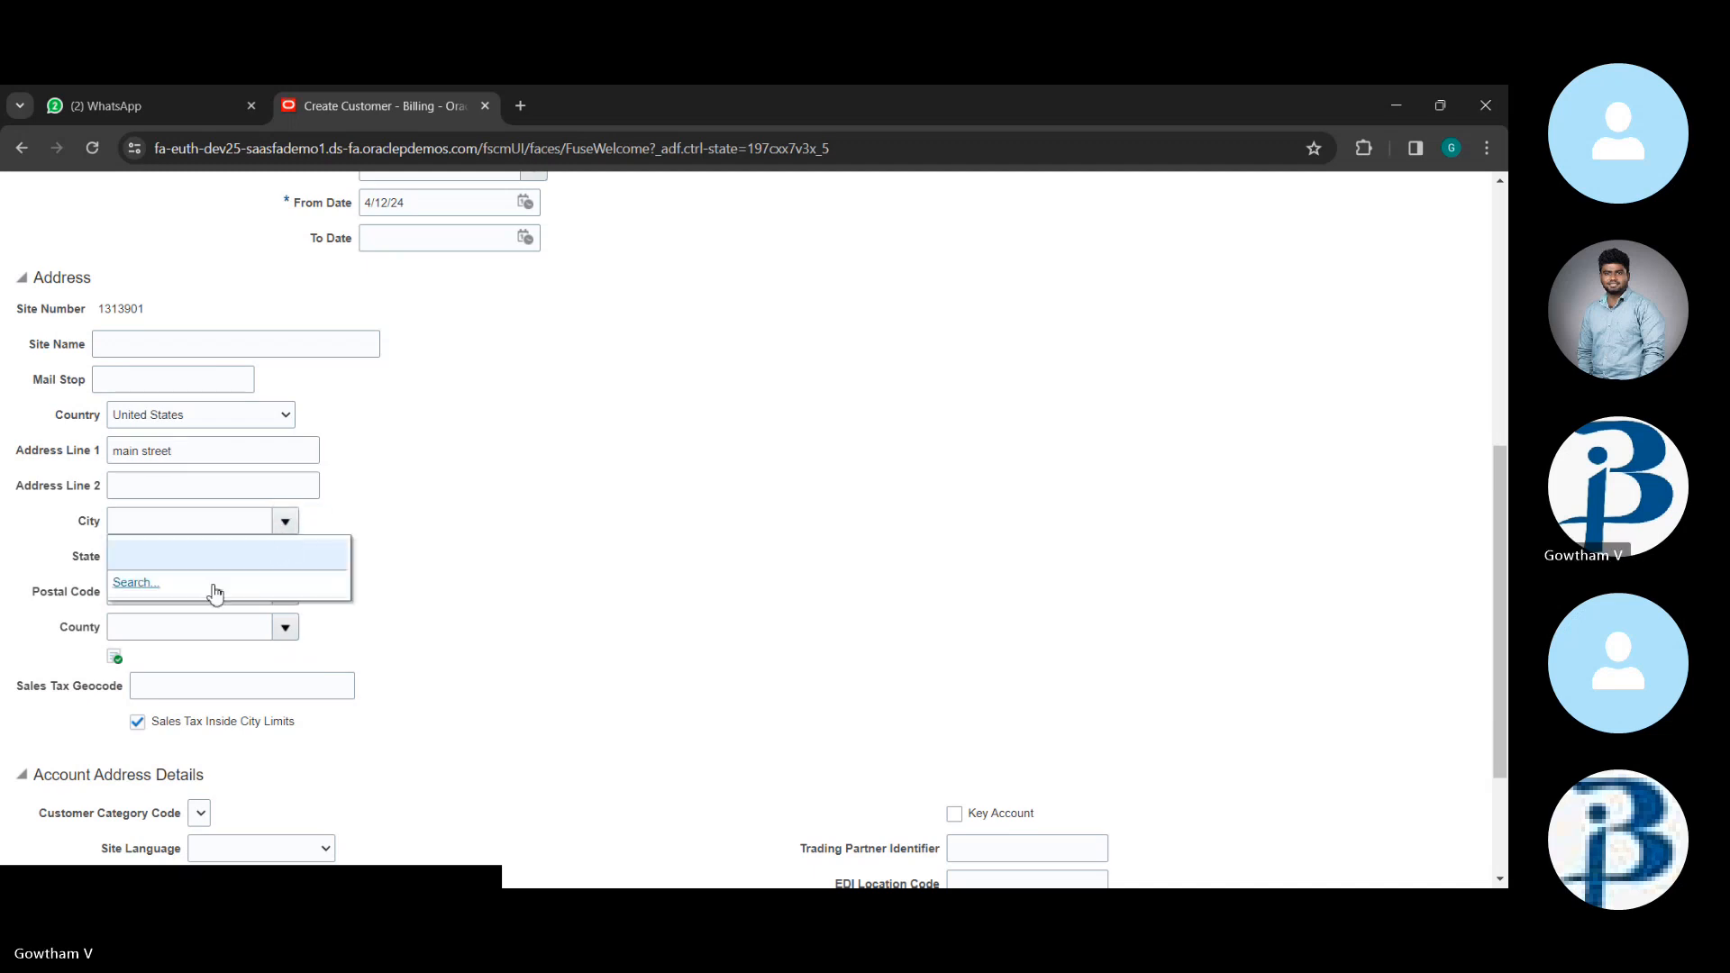
pyautogui.click(149, 517)
pyautogui.write('in')
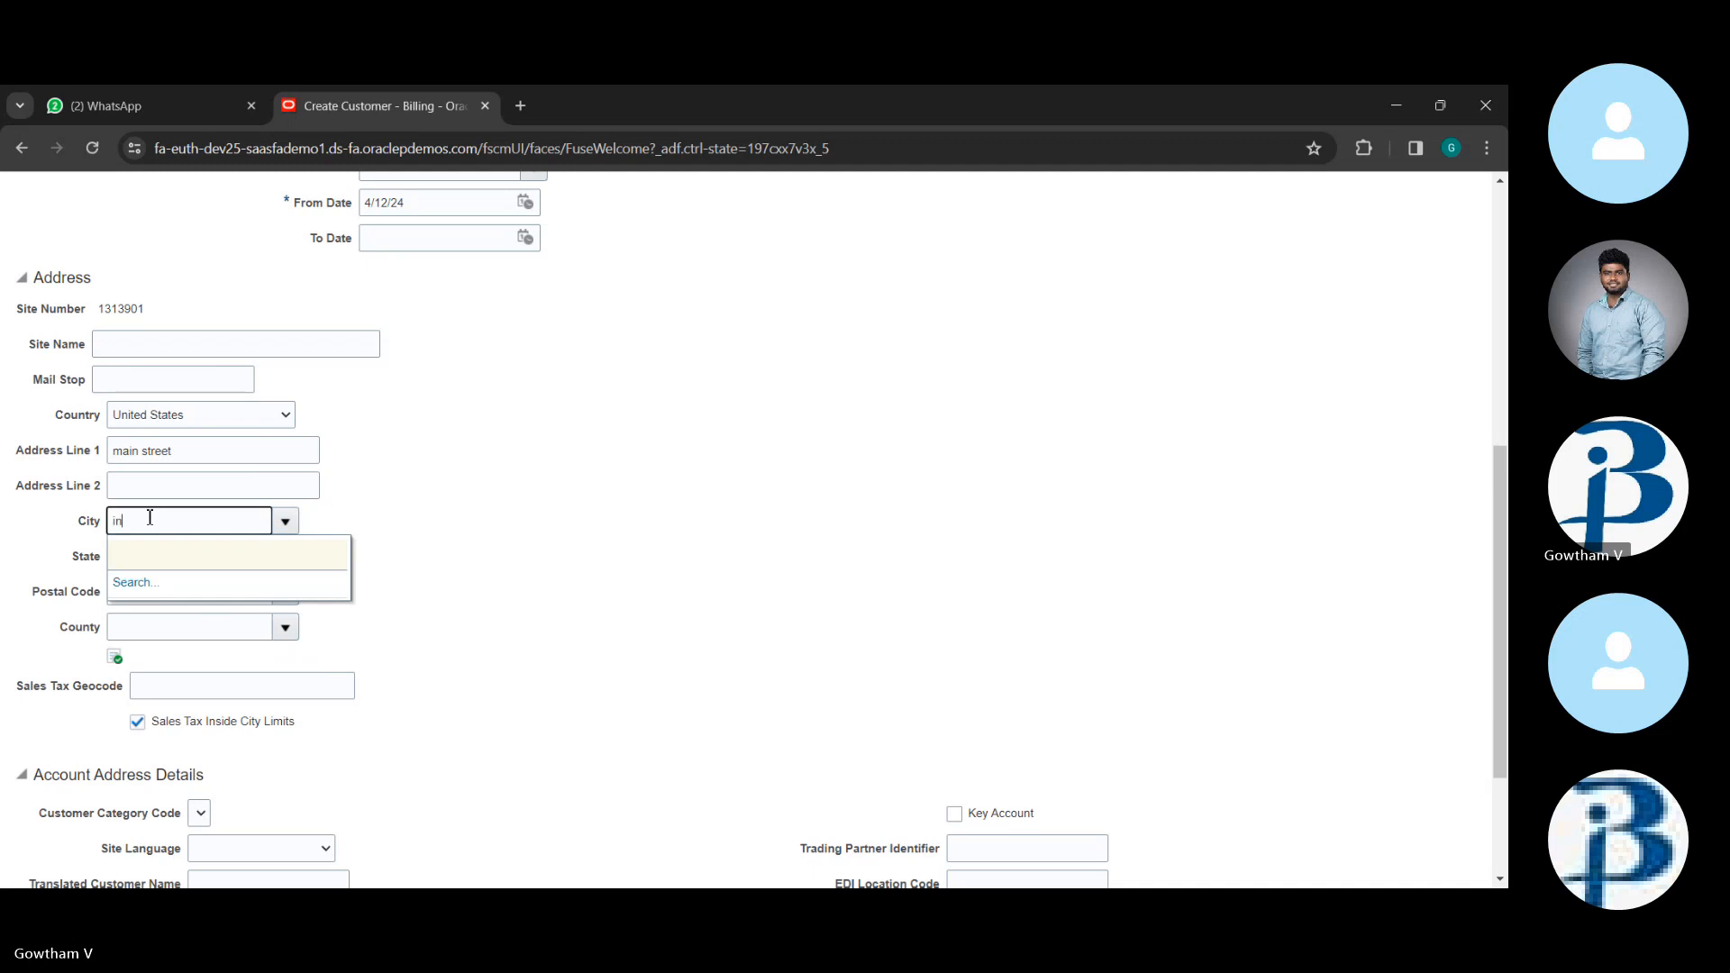
pyautogui.write('di')
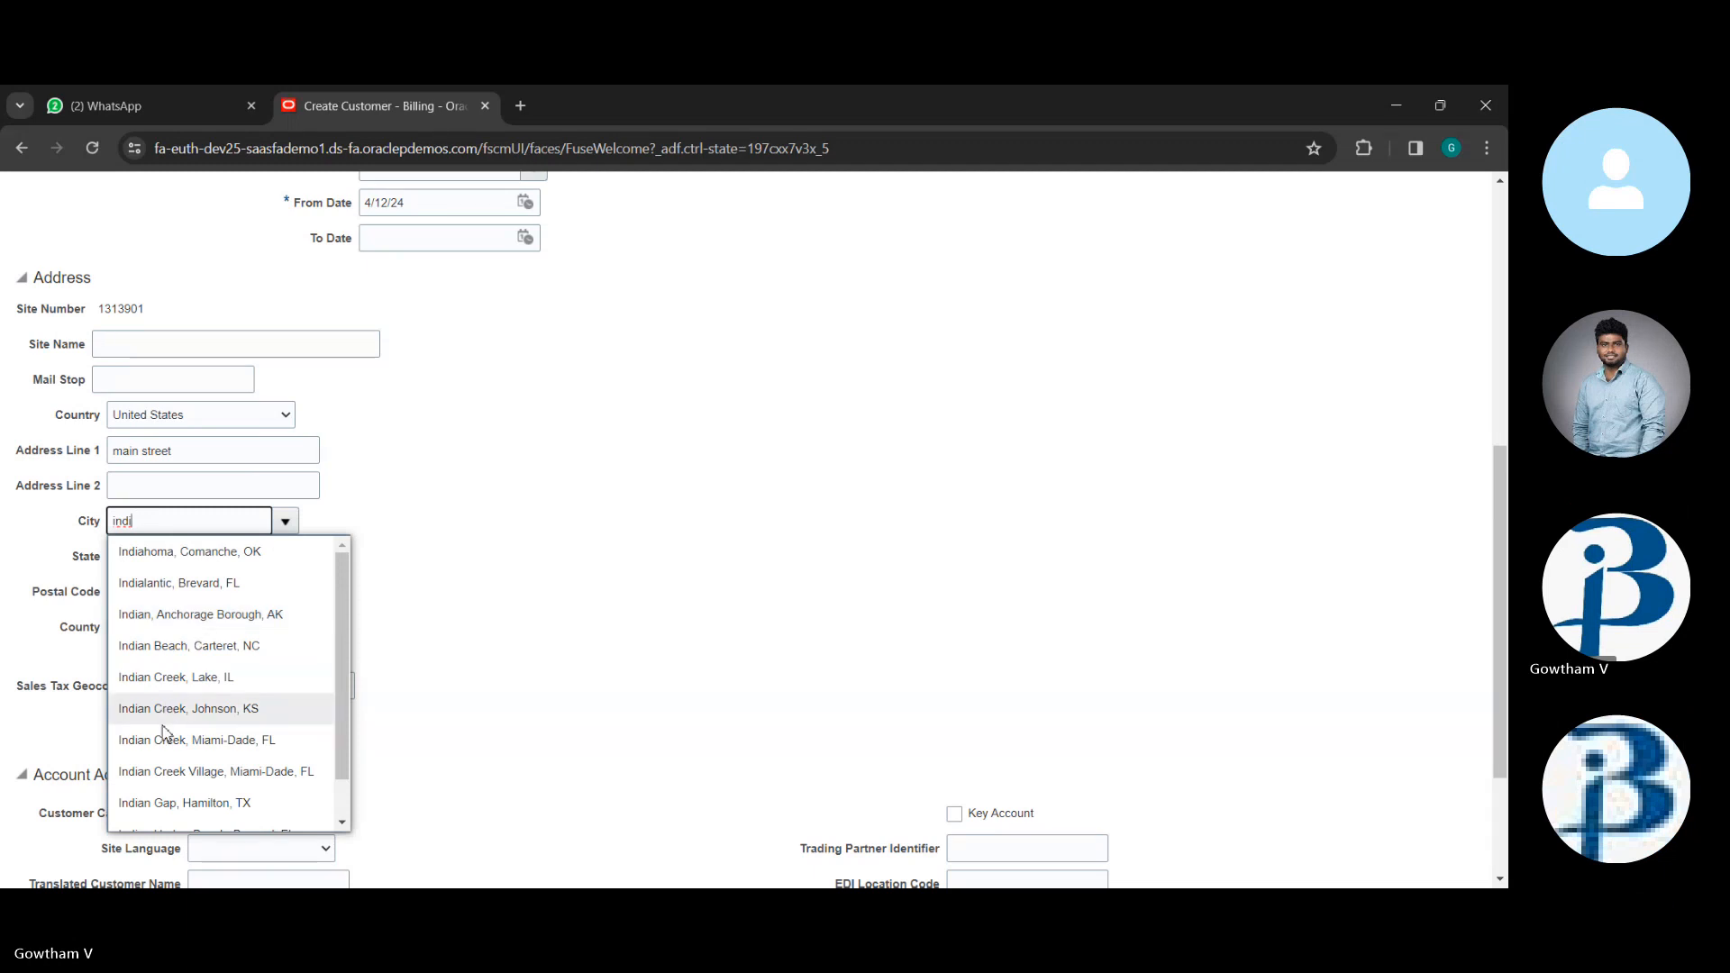
pyautogui.press('BackSpace')
pyautogui.press('BackSpace')
pyautogui.press('BackSpace')
pyautogui.press('BackSpace')
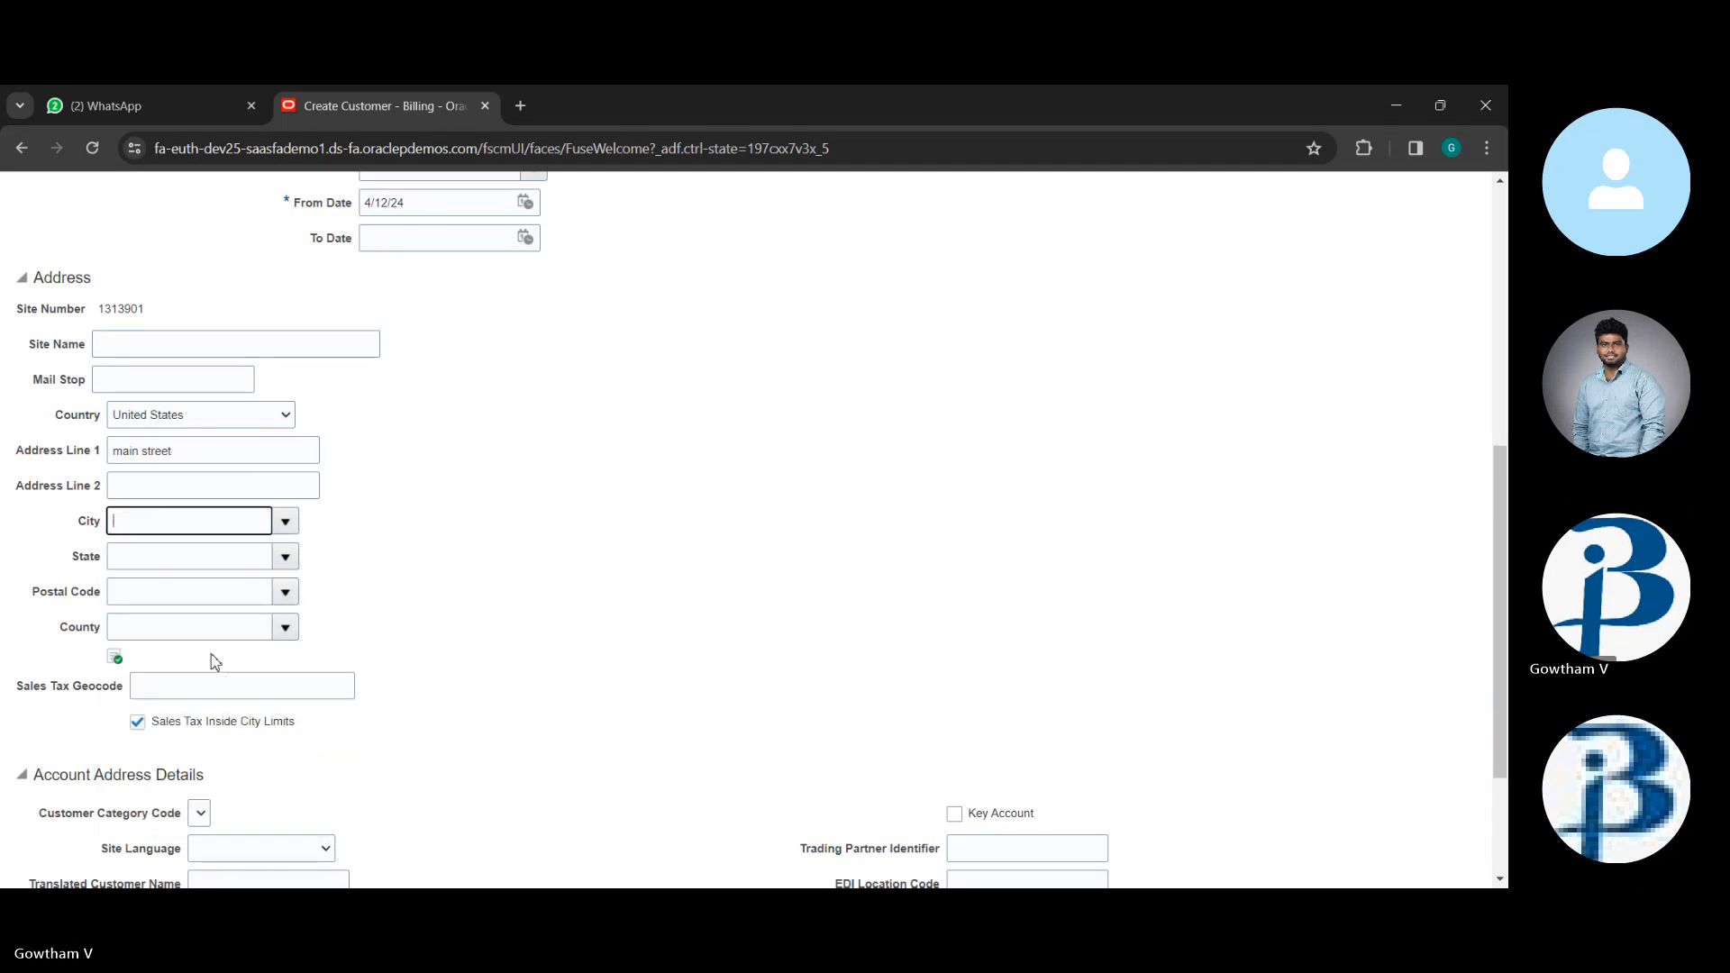
# - Search the cities for usa, choose the first matching city, and select its postal code for the customer's address
pyautogui.write('usa')
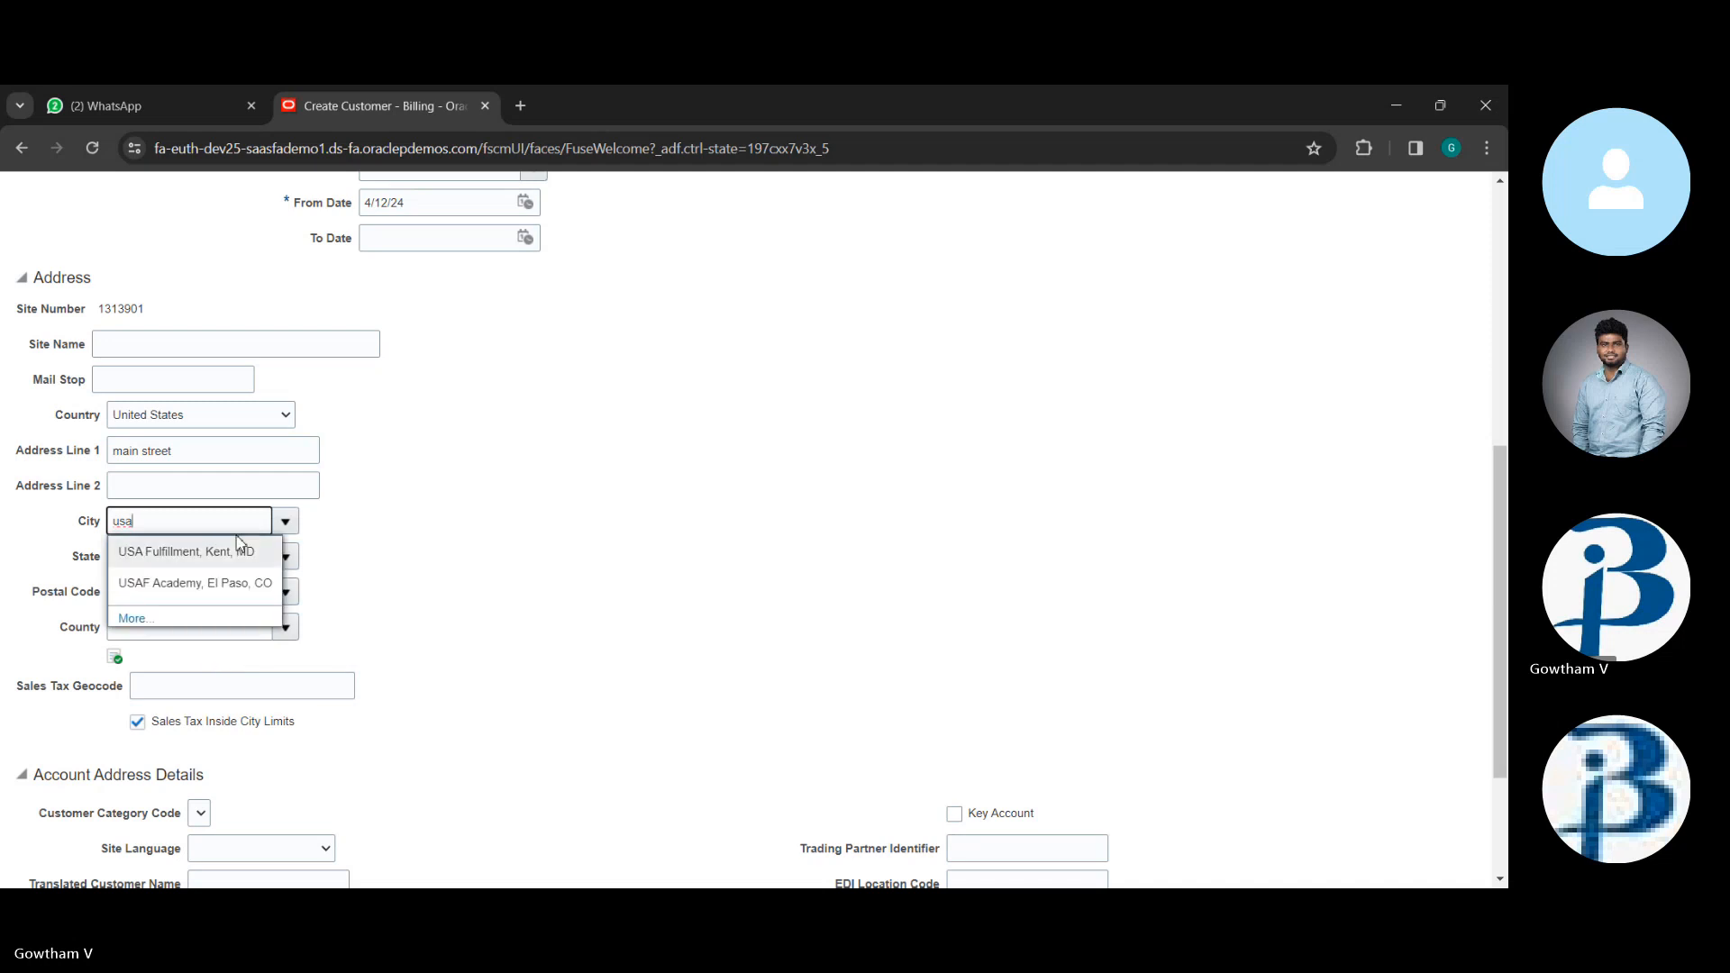
pyautogui.click(215, 554)
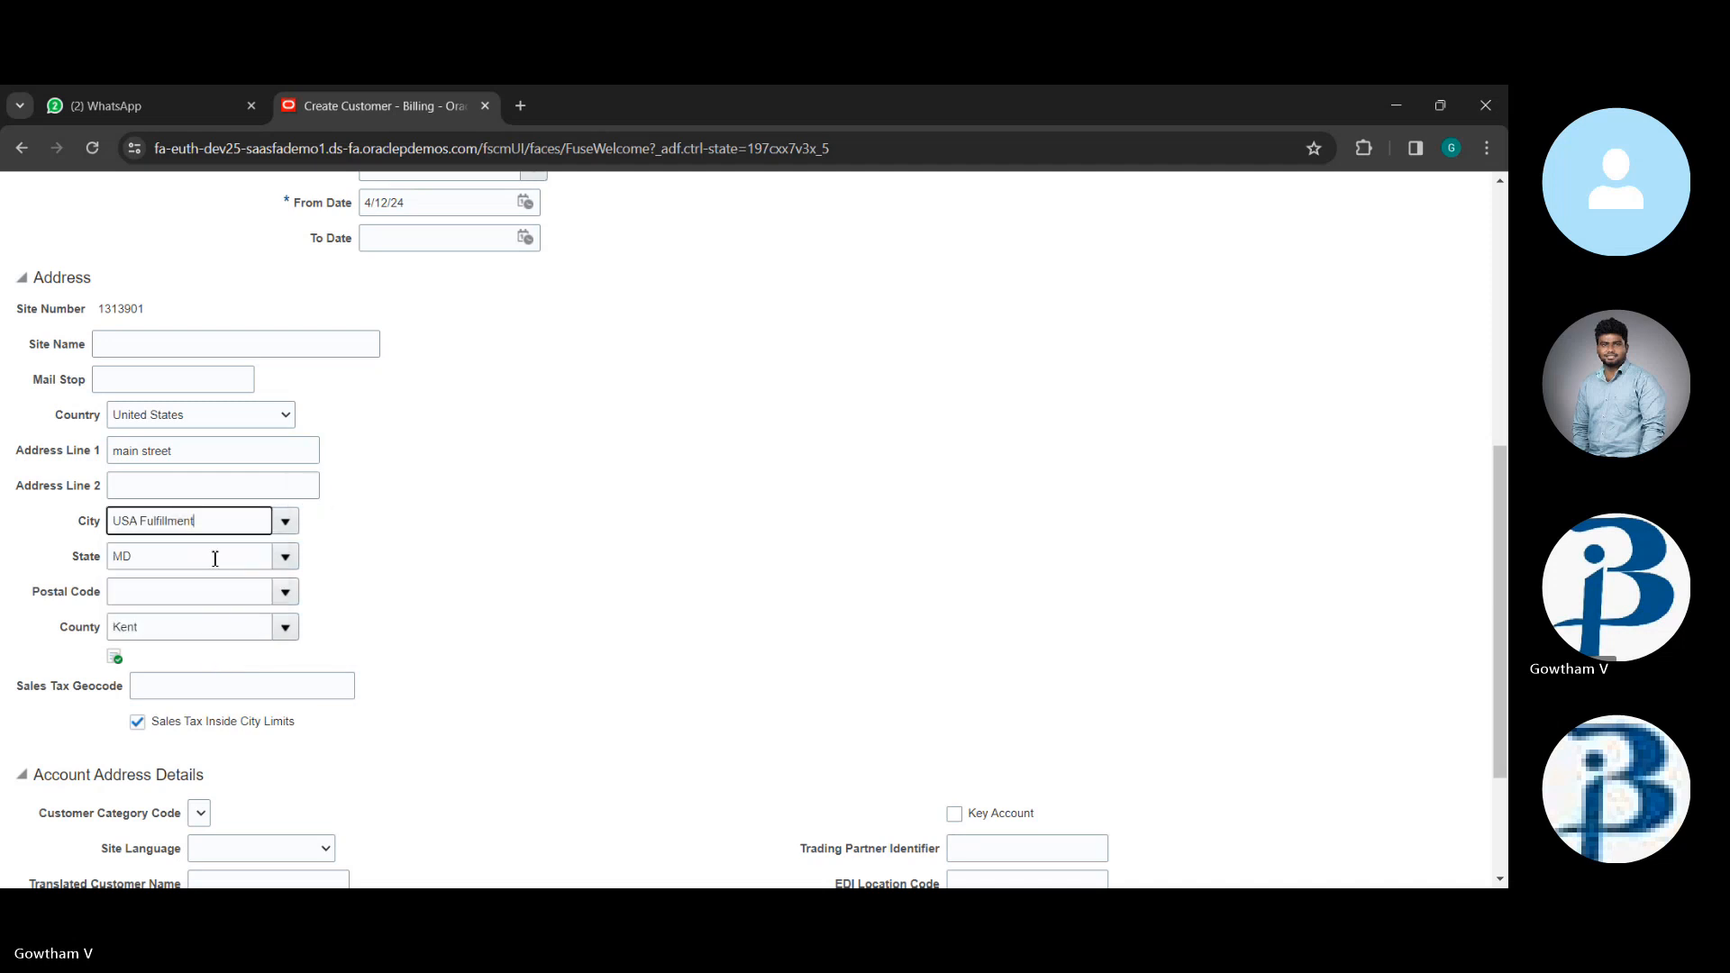
pyautogui.click(286, 593)
pyautogui.click(272, 662)
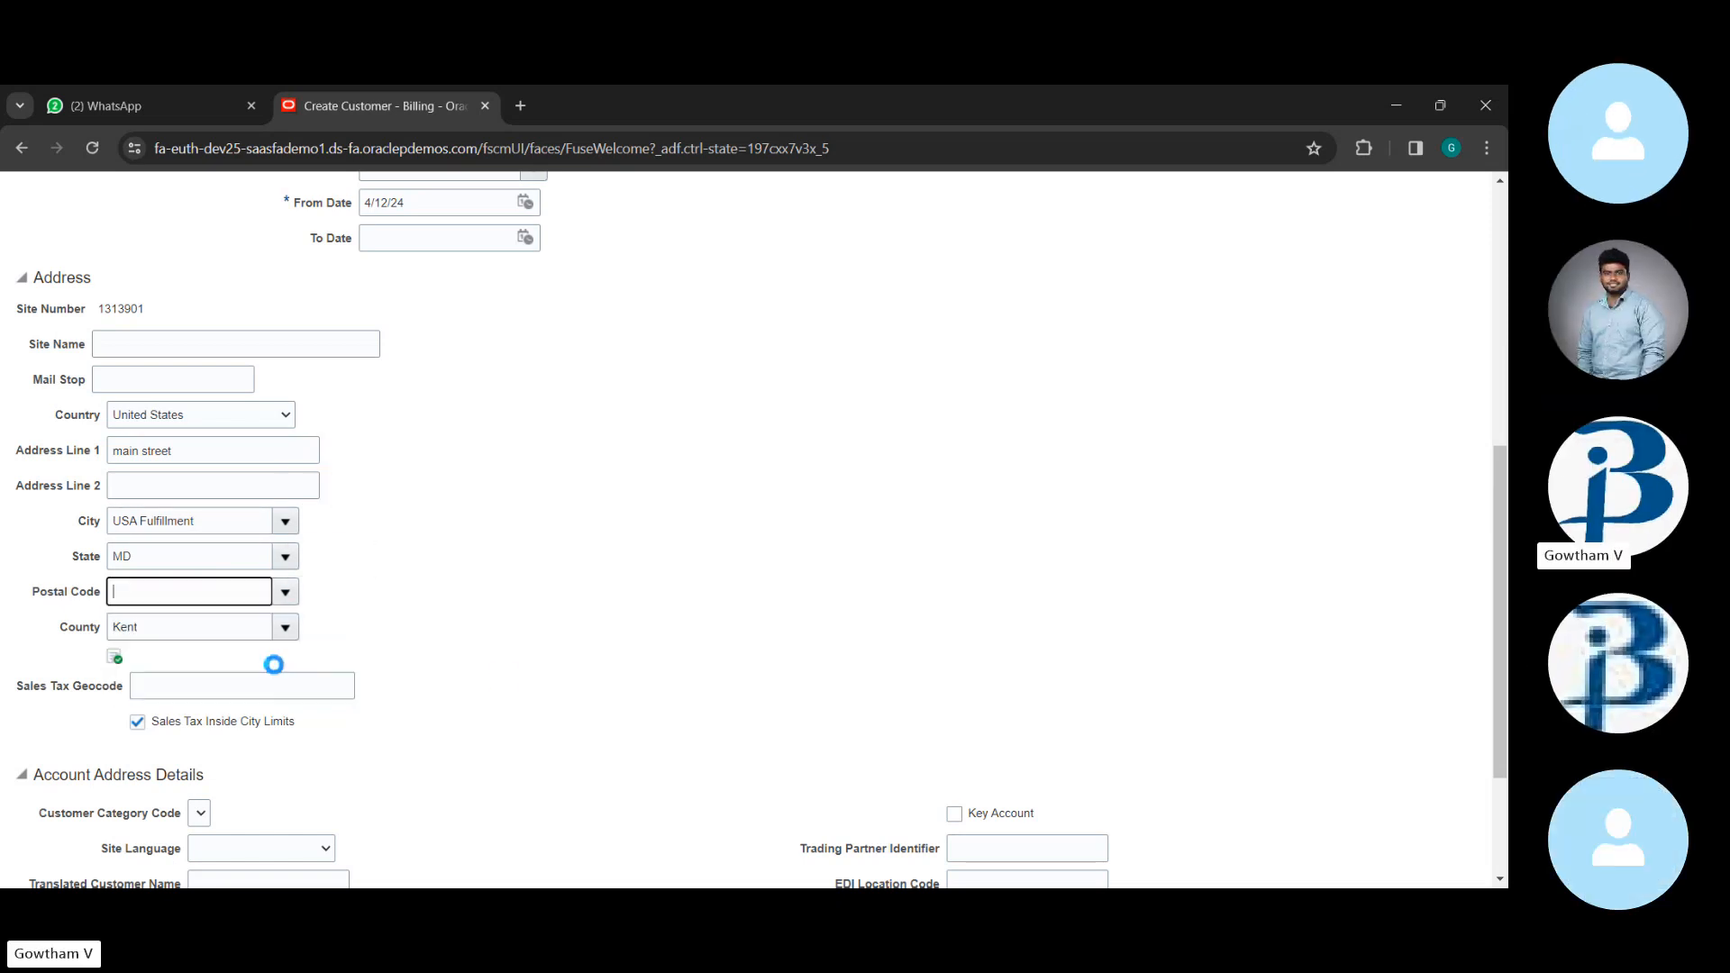
# - Add Bill to and Ship to address purposes, and assign the customer's address as the bill-to site of the Ship to purpose
pyautogui.scroll(-2, 499, 680)
pyautogui.scroll(-1, 503, 689)
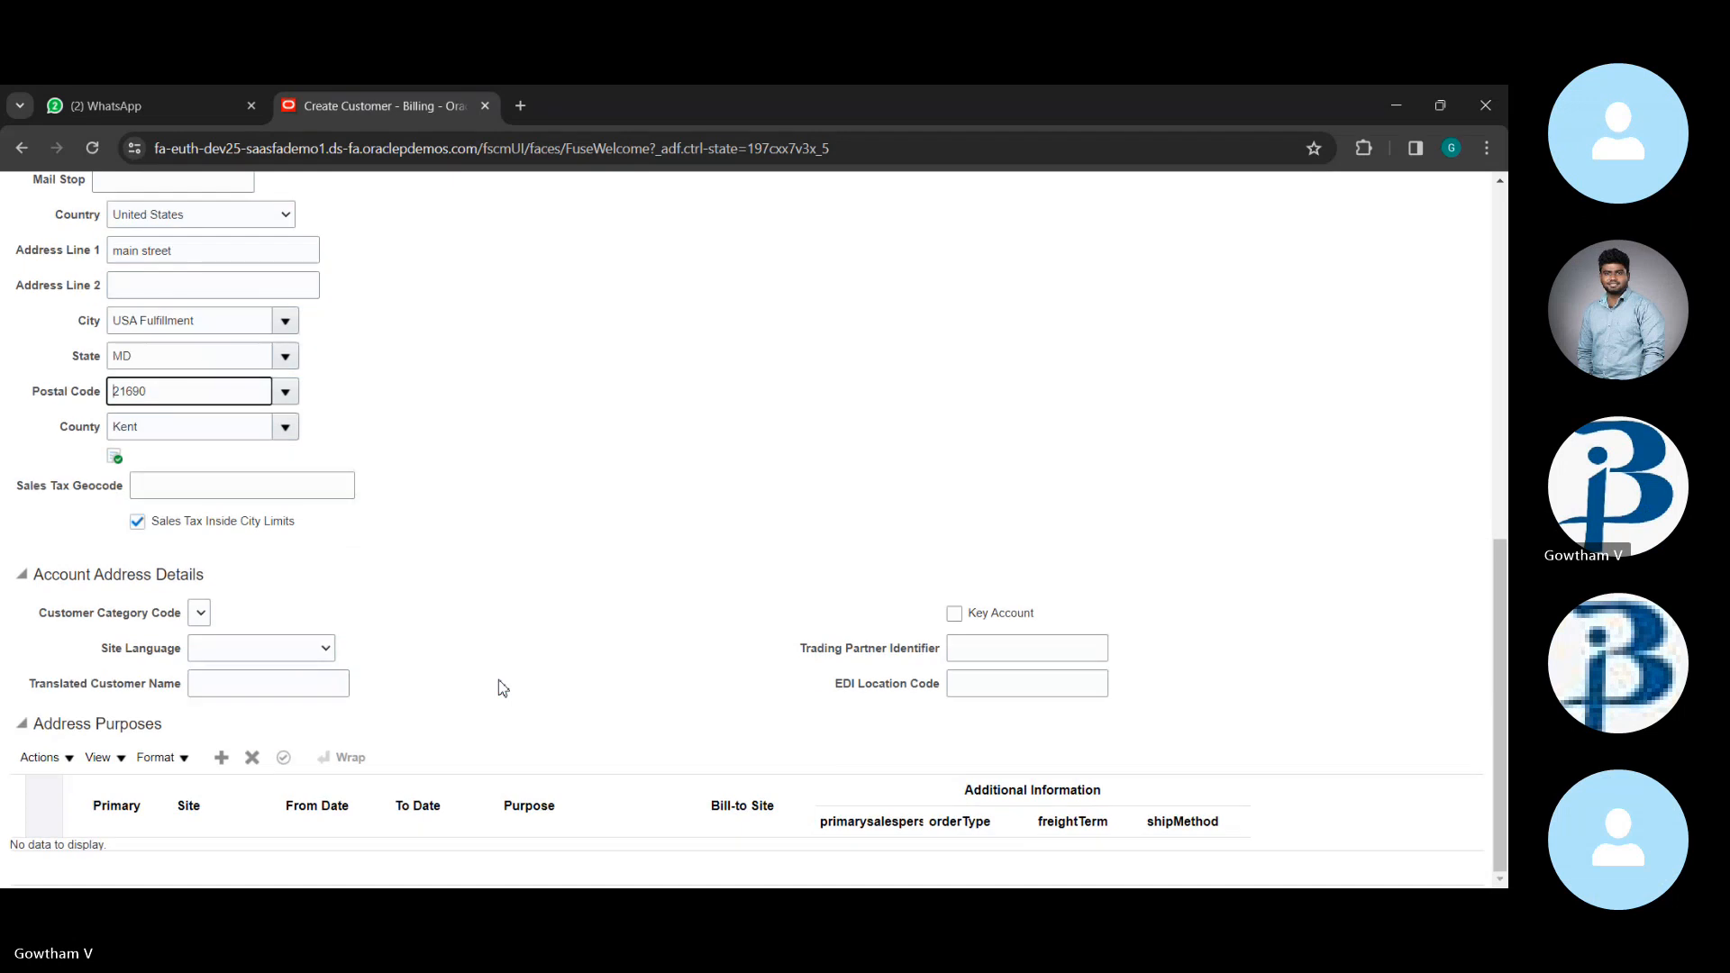
pyautogui.click(222, 759)
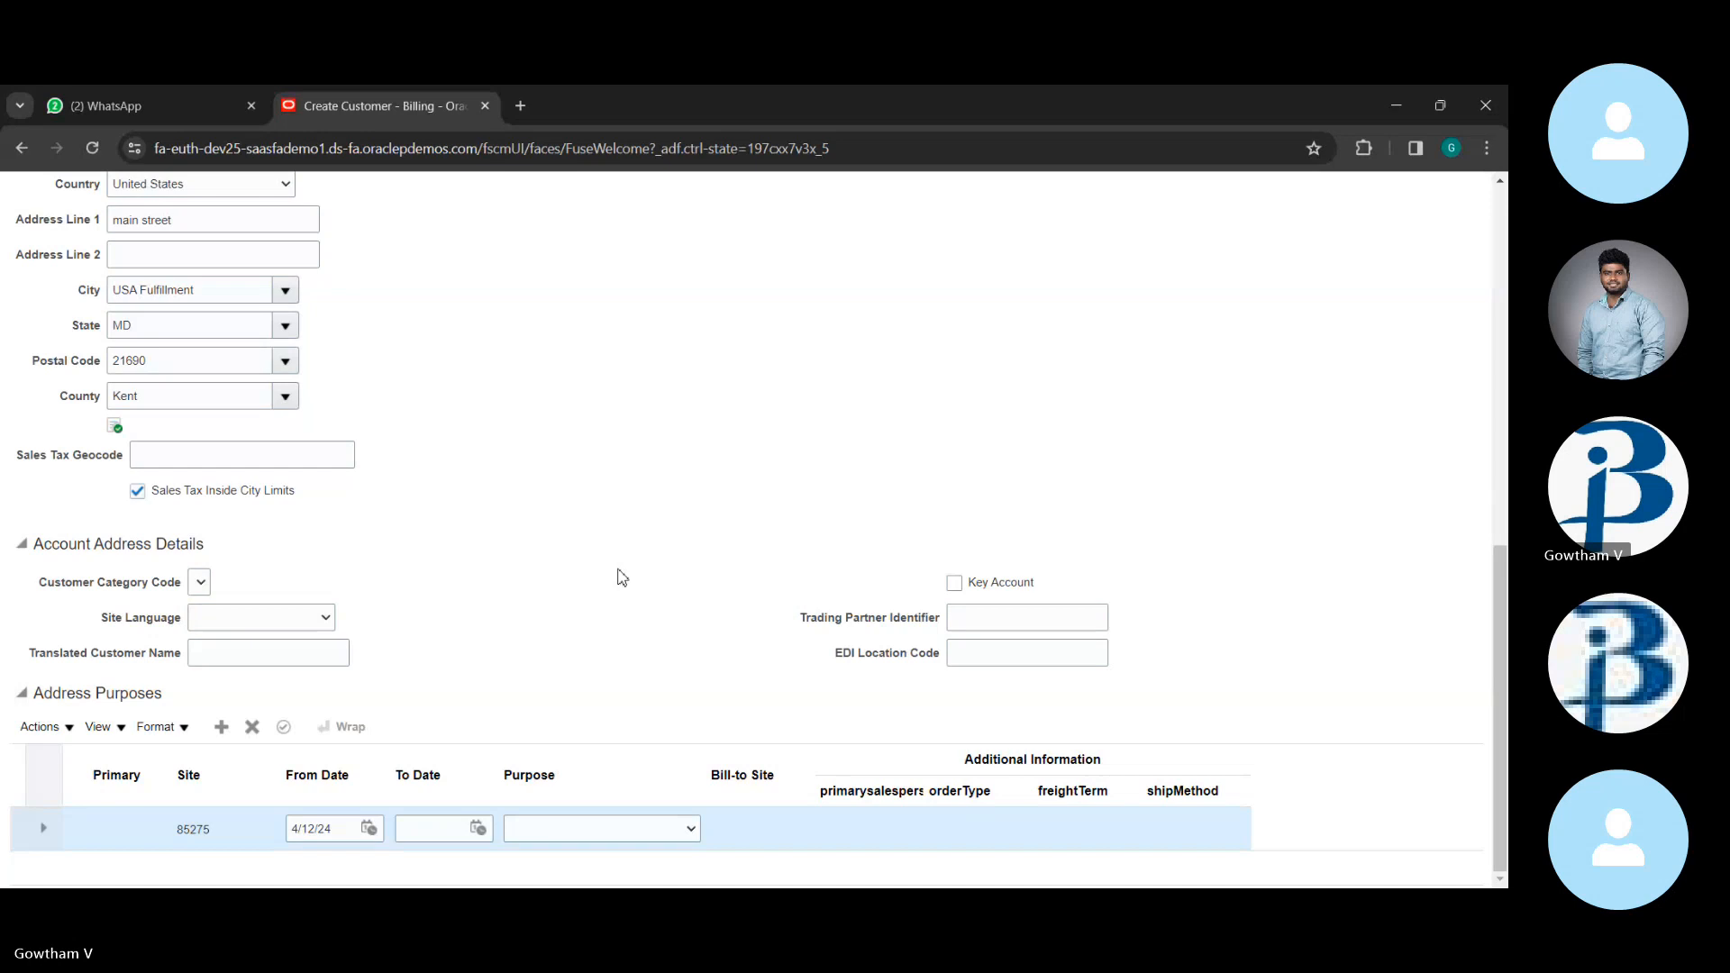
pyautogui.click(221, 726)
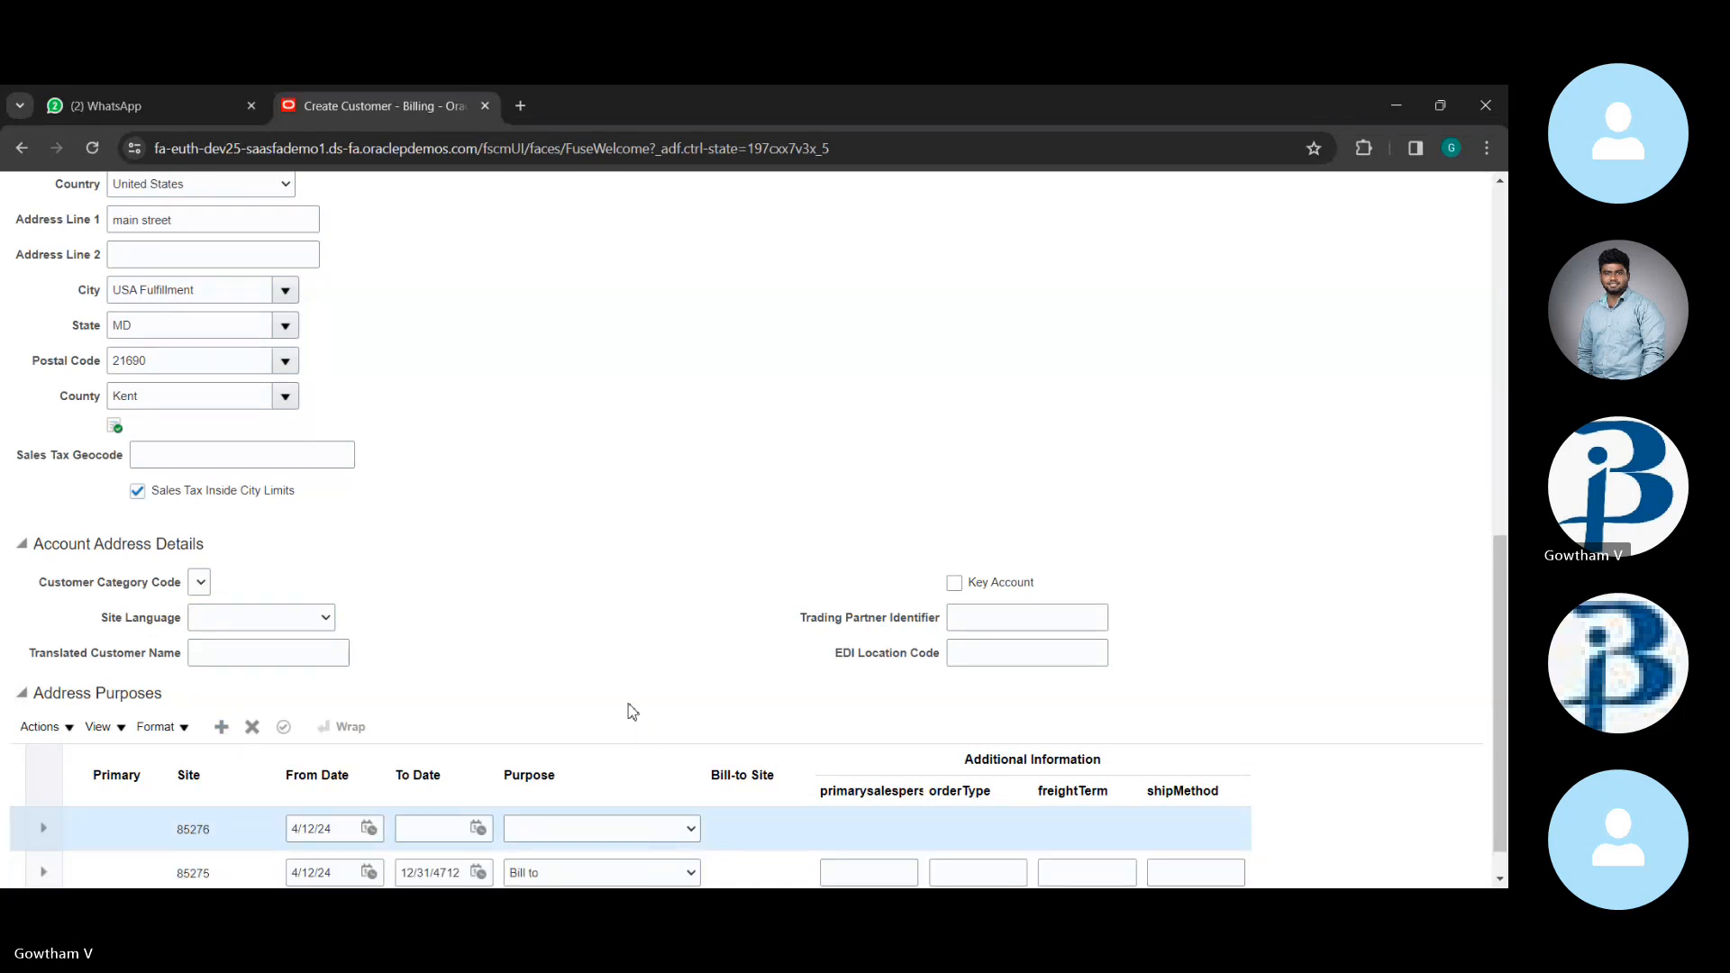
pyautogui.click(580, 766)
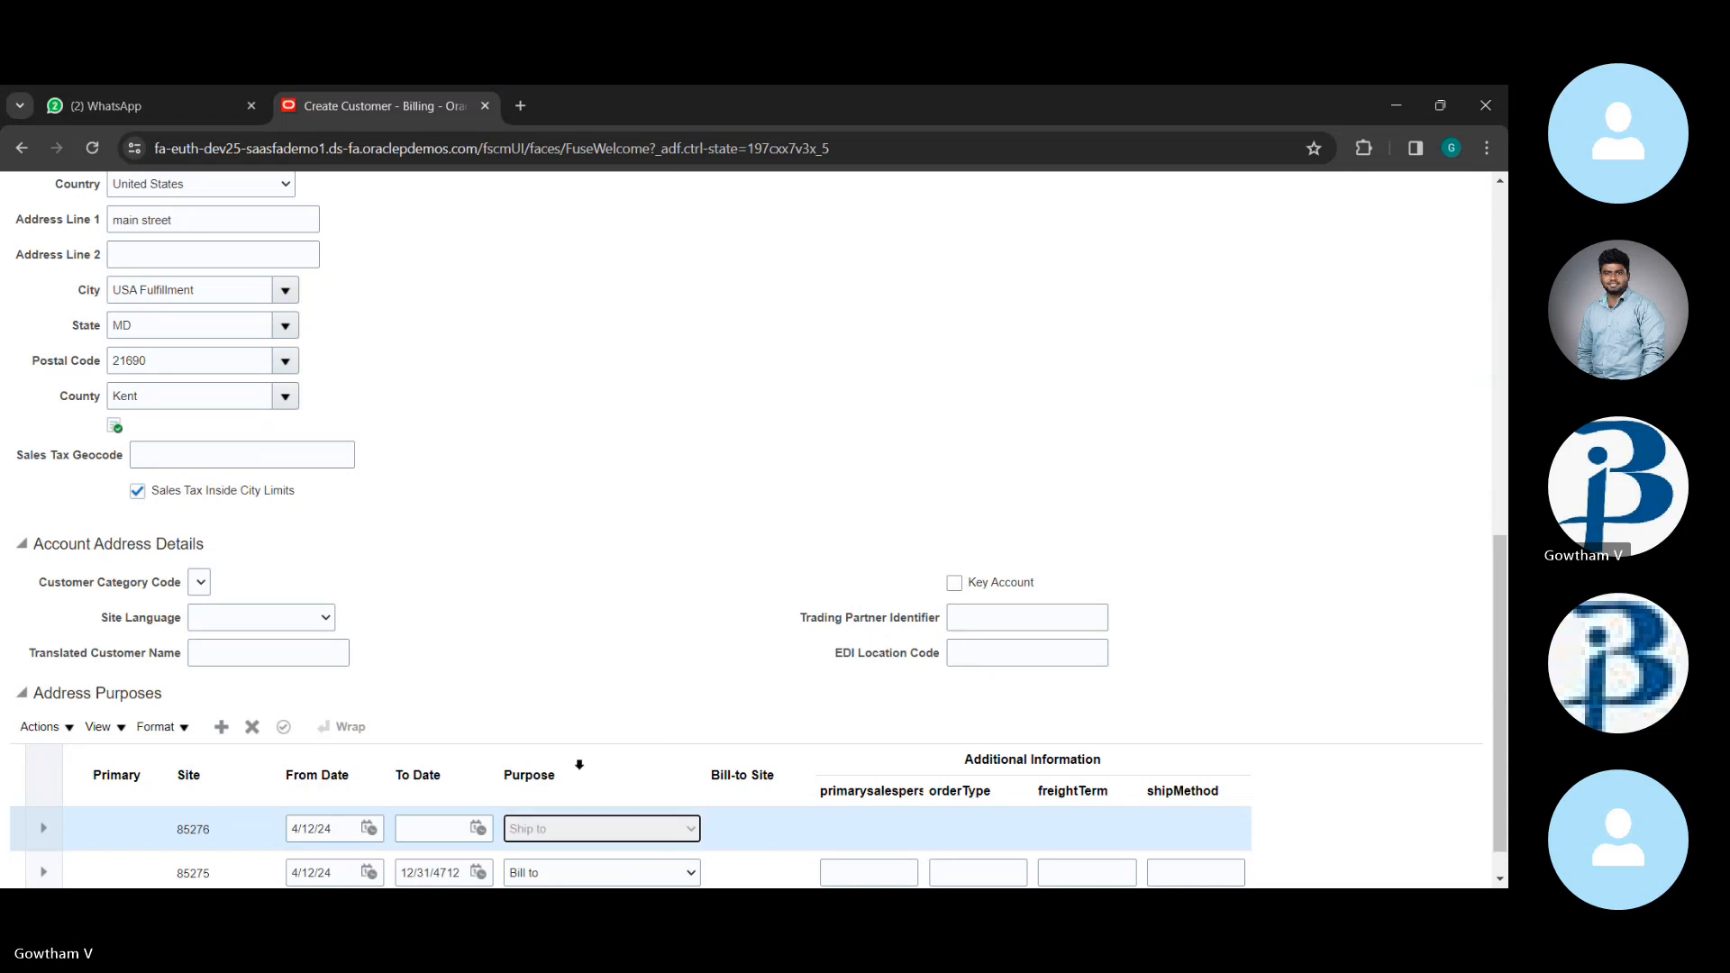
pyautogui.scroll(-1, 580, 764)
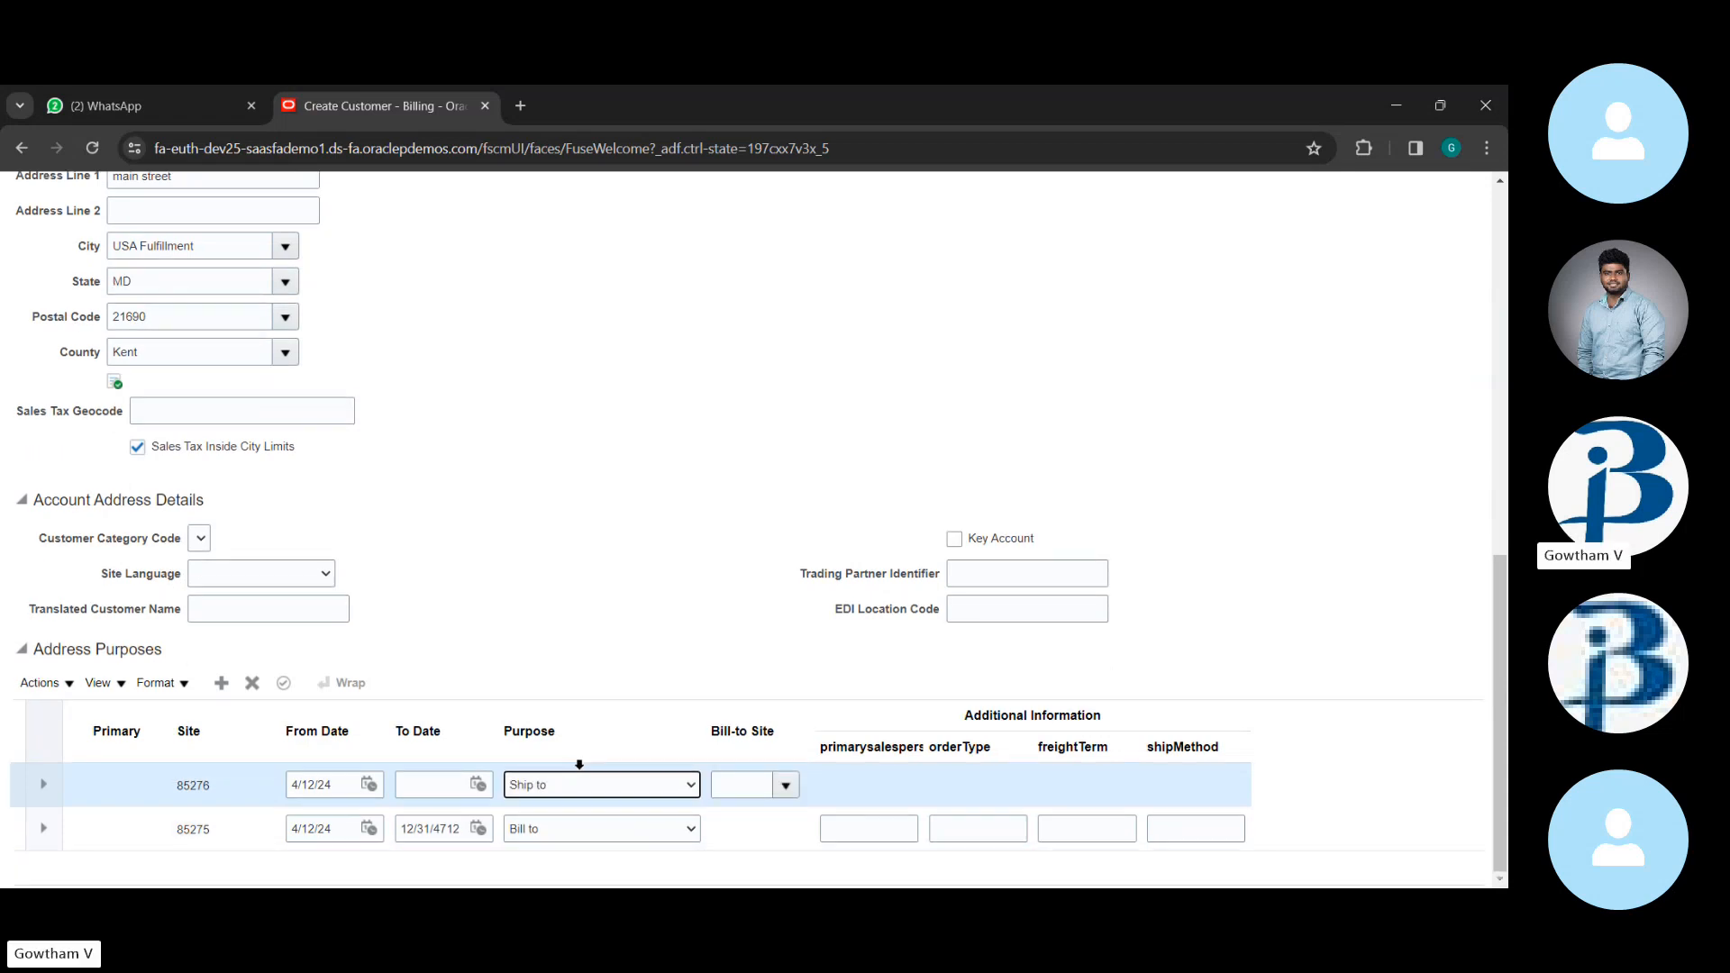
pyautogui.click(786, 785)
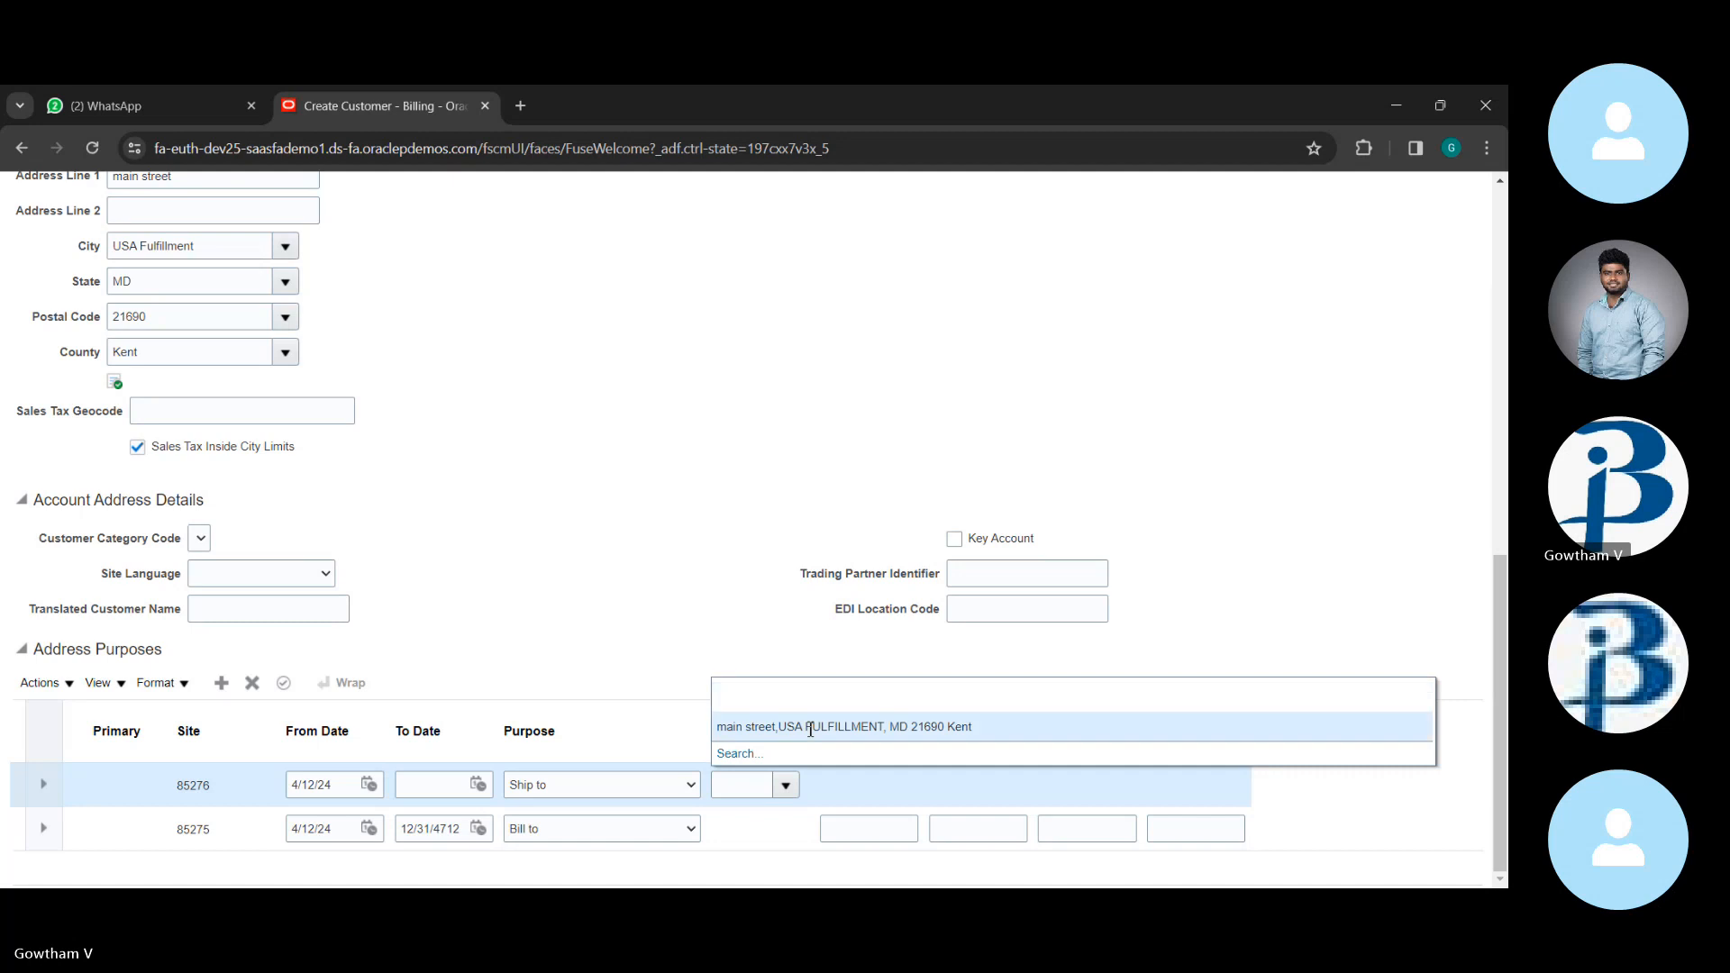
pyautogui.click(810, 728)
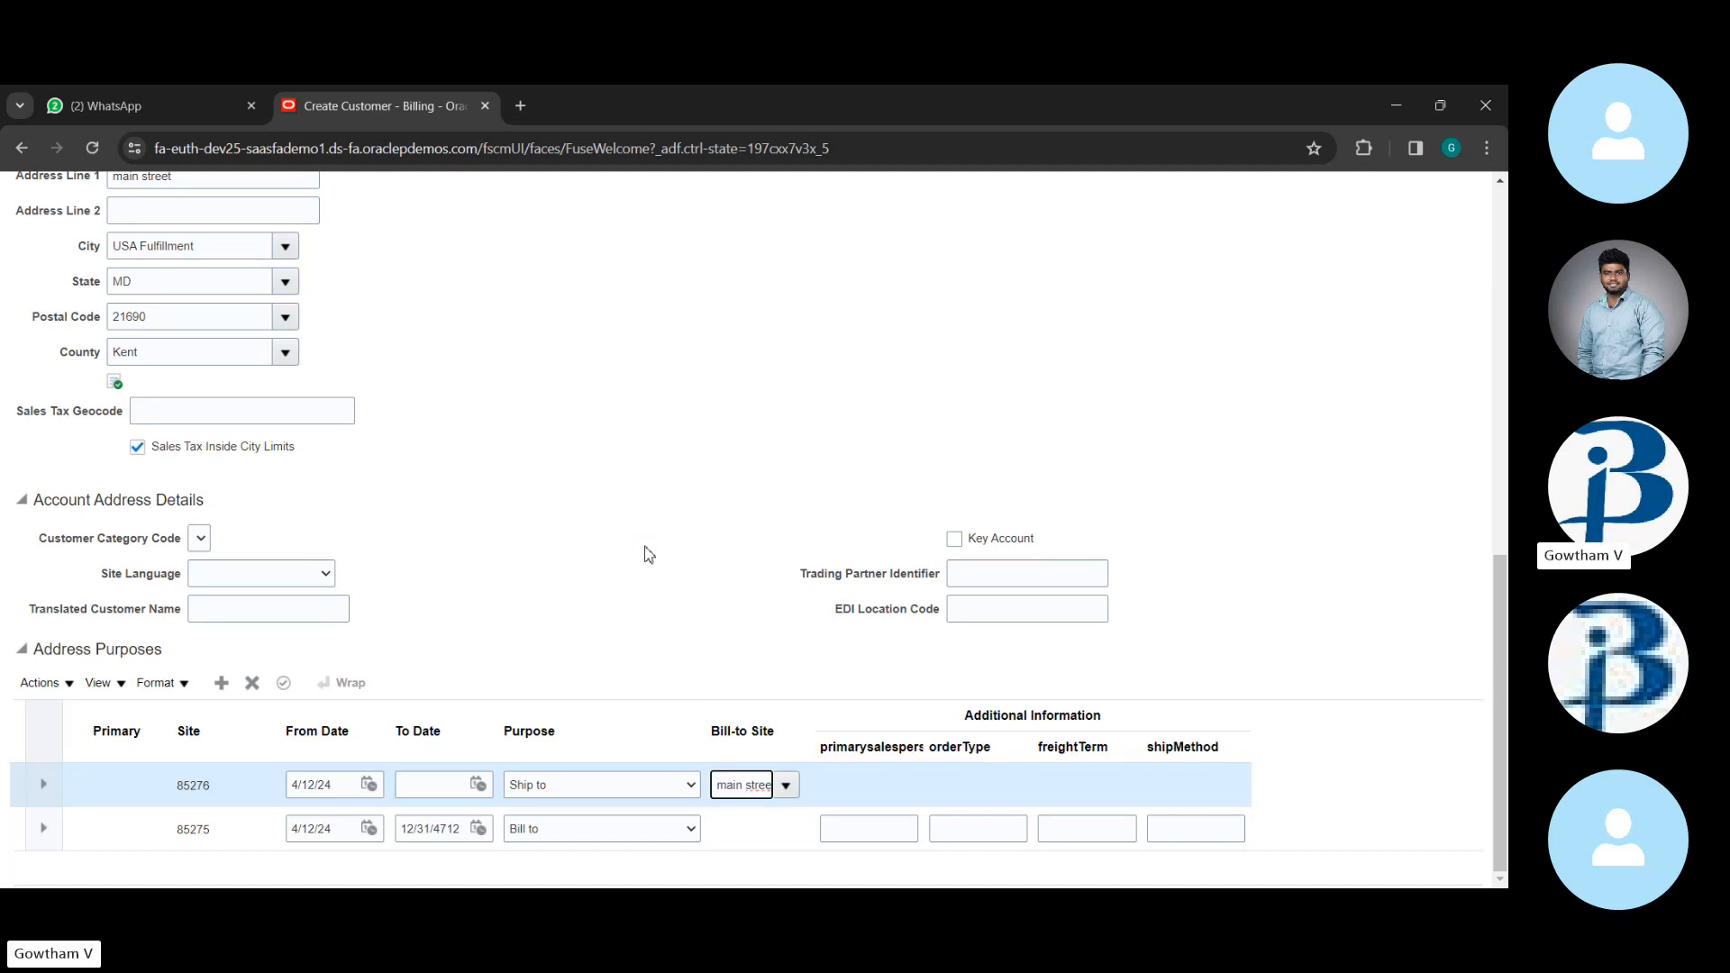
# - Save and close the new Buddy power customer record
pyautogui.scroll(4, 649, 554)
pyautogui.scroll(5, 649, 554)
pyautogui.click(1350, 251)
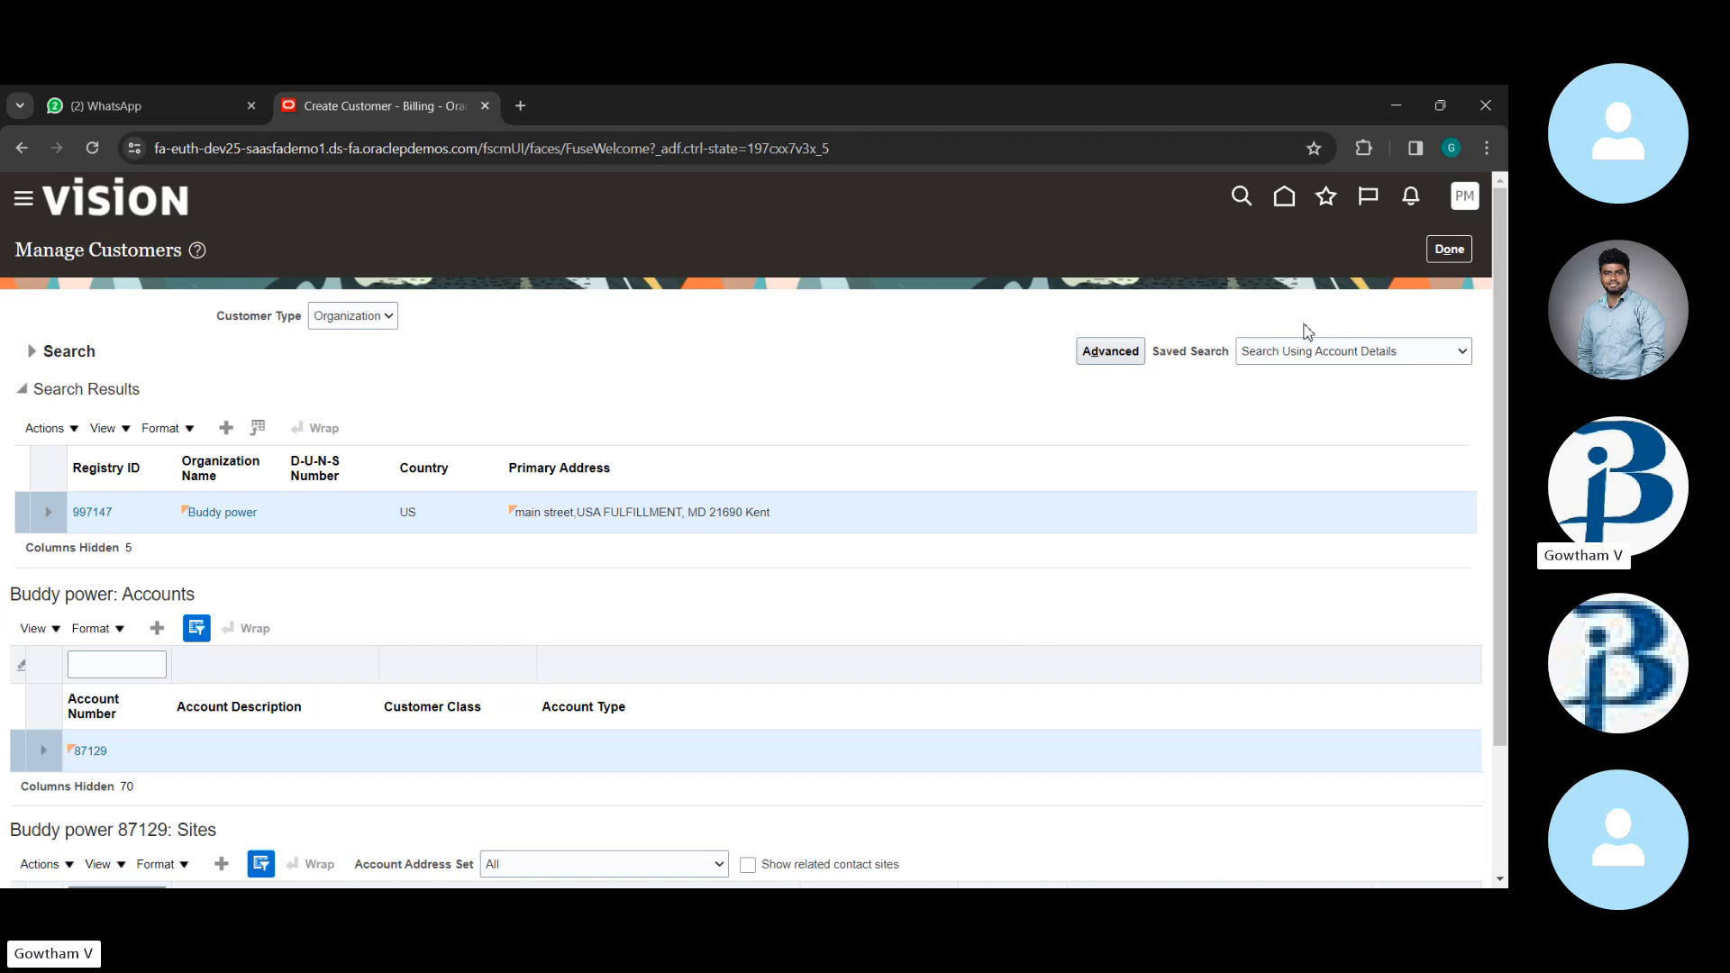
# - Start another account site for Buddy power, cancel it, and look over the empty customer search page
pyautogui.scroll(-2, 446, 687)
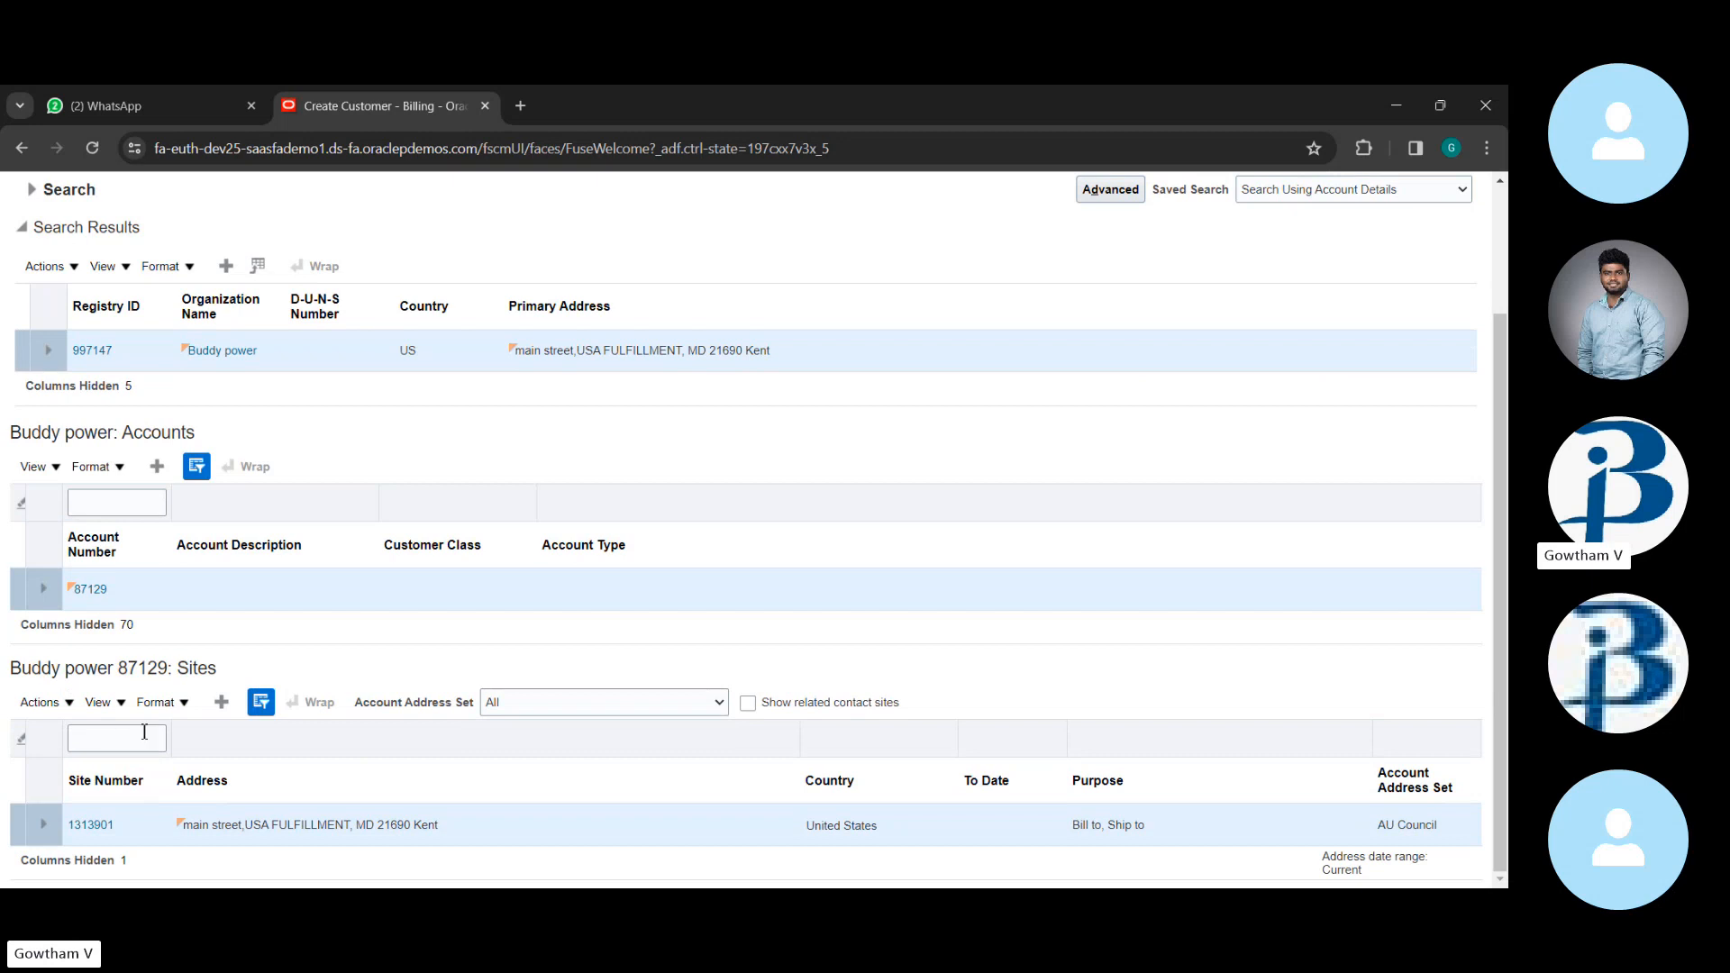
pyautogui.click(216, 703)
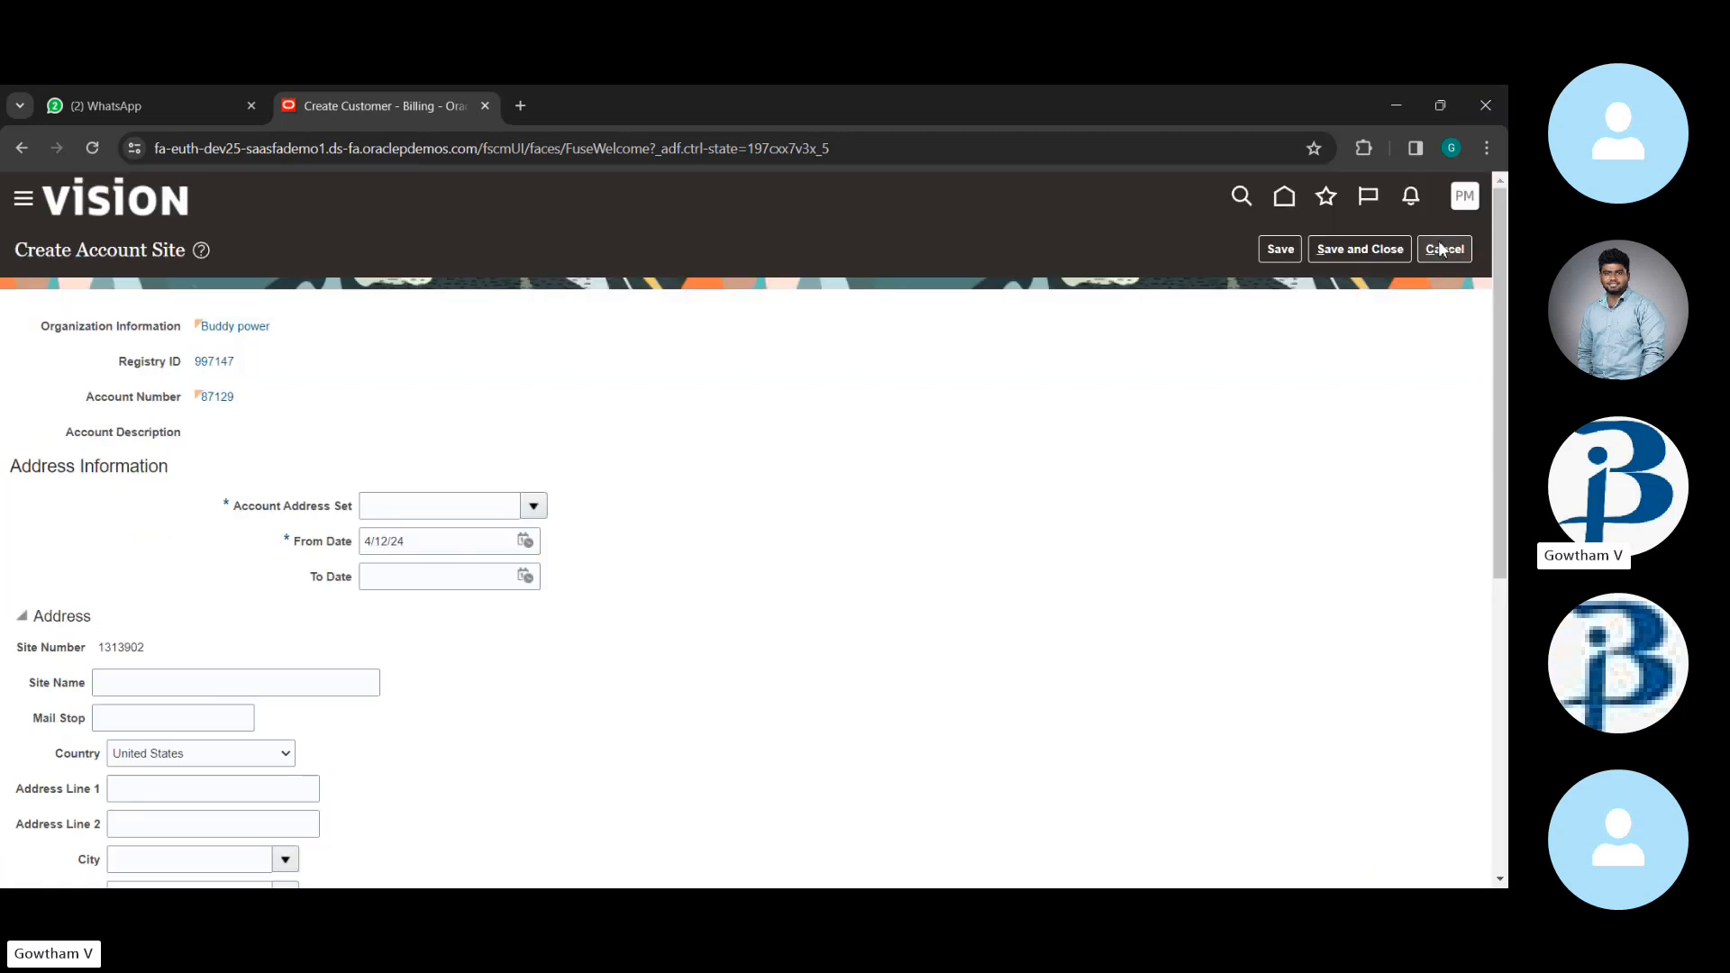
pyautogui.click(1441, 250)
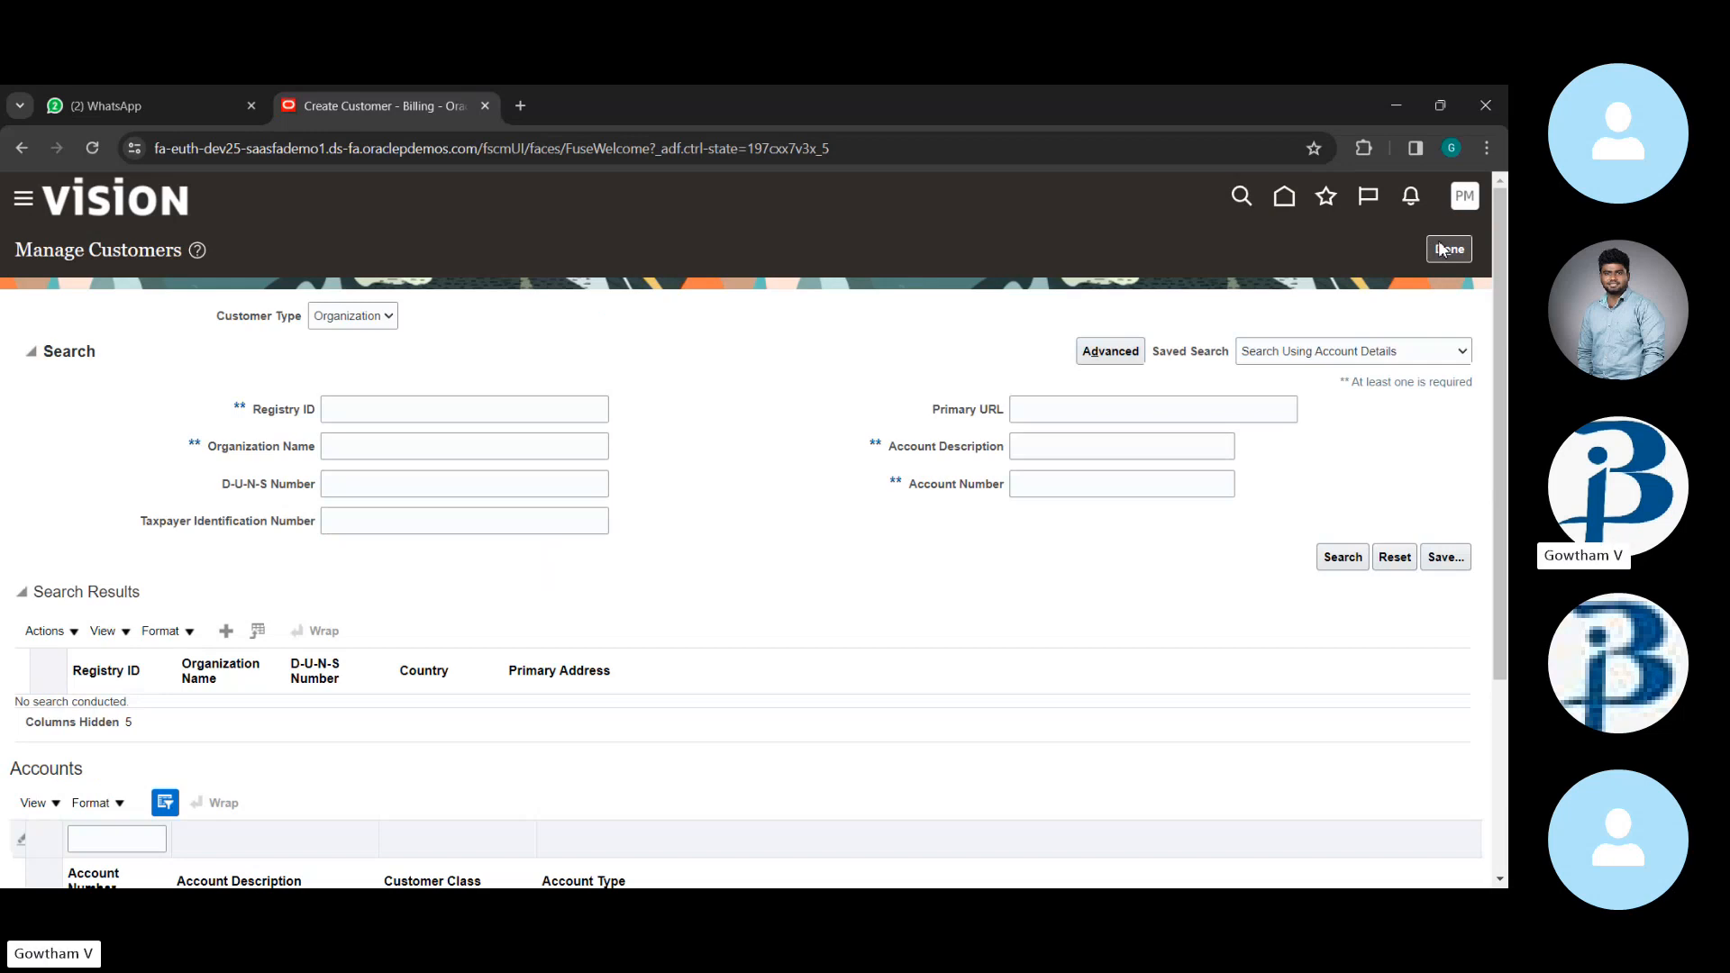
pyautogui.click(1450, 252)
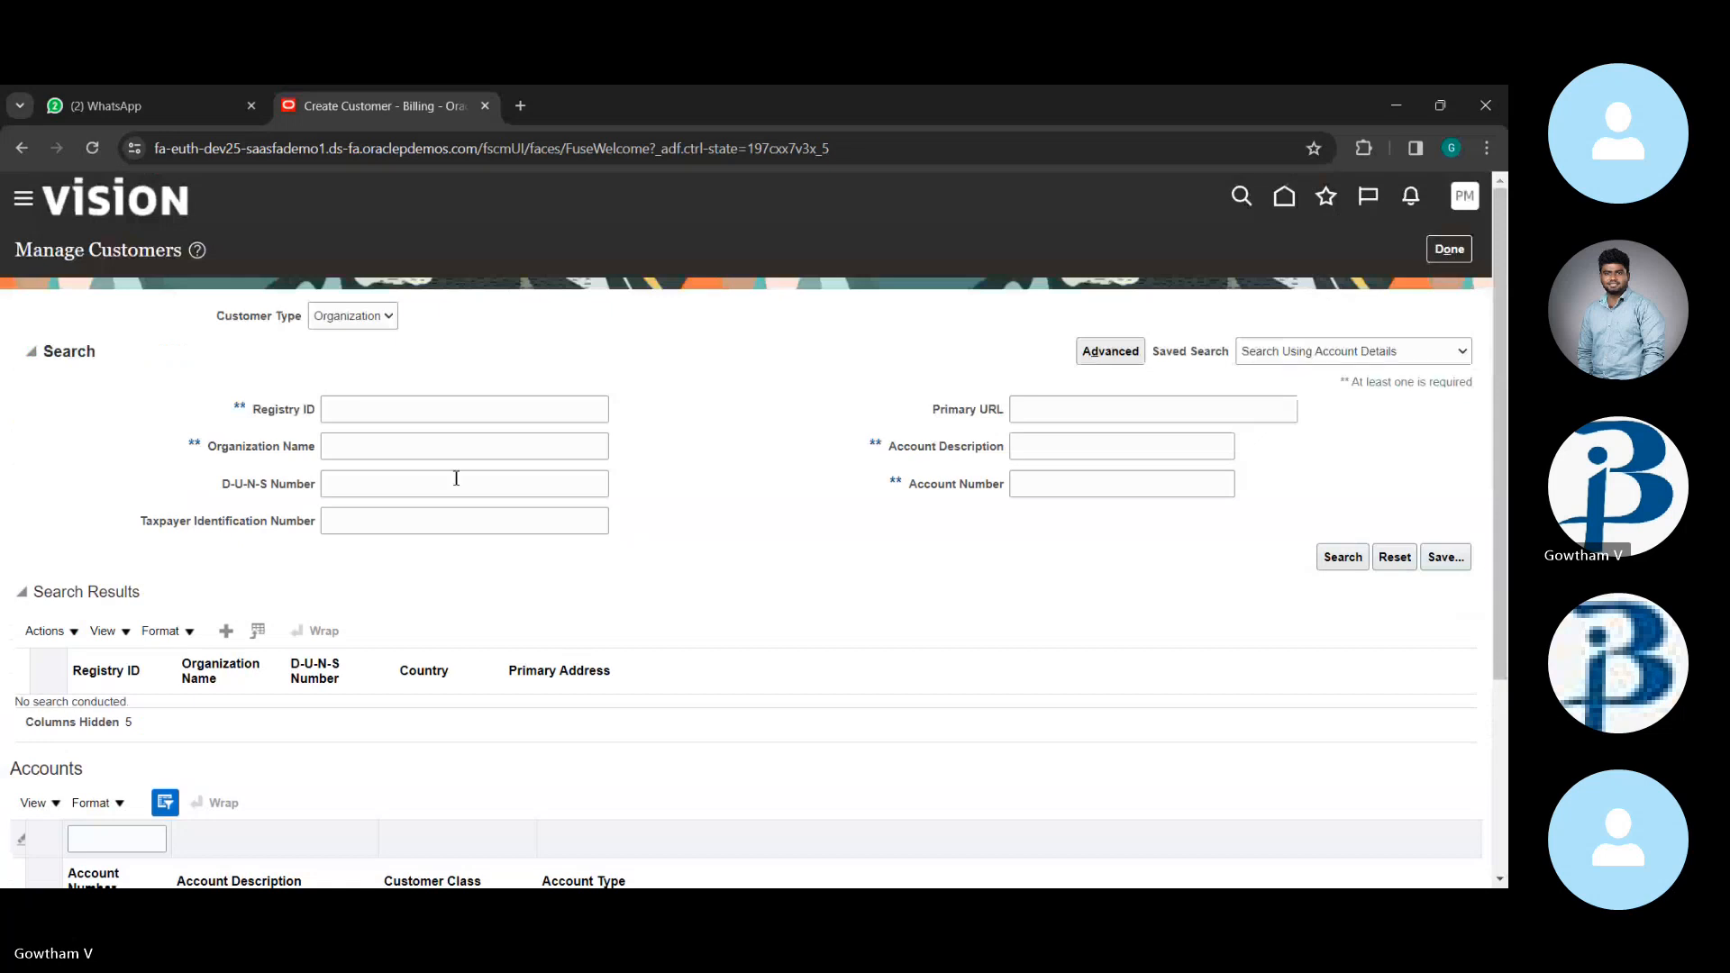
pyautogui.scroll(-3, 456, 479)
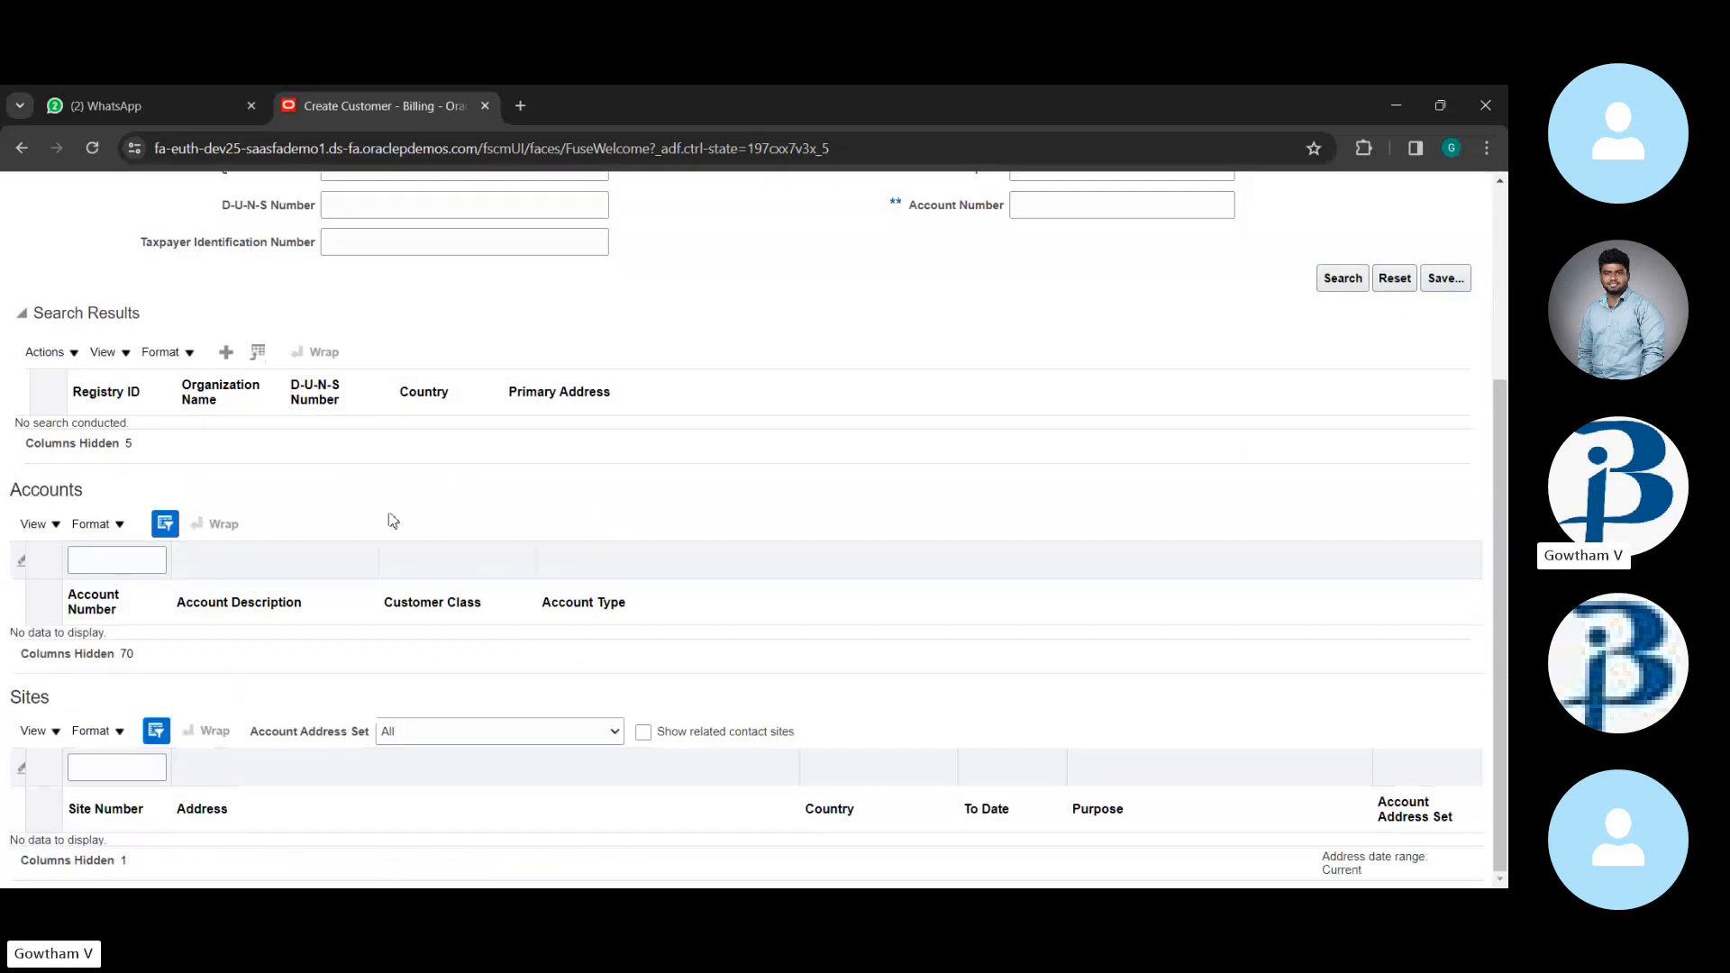
# - Leave customer management and open the list of tasks in the Accounts Receivable work area
pyautogui.scroll(3, 1441, 262)
pyautogui.click(1449, 249)
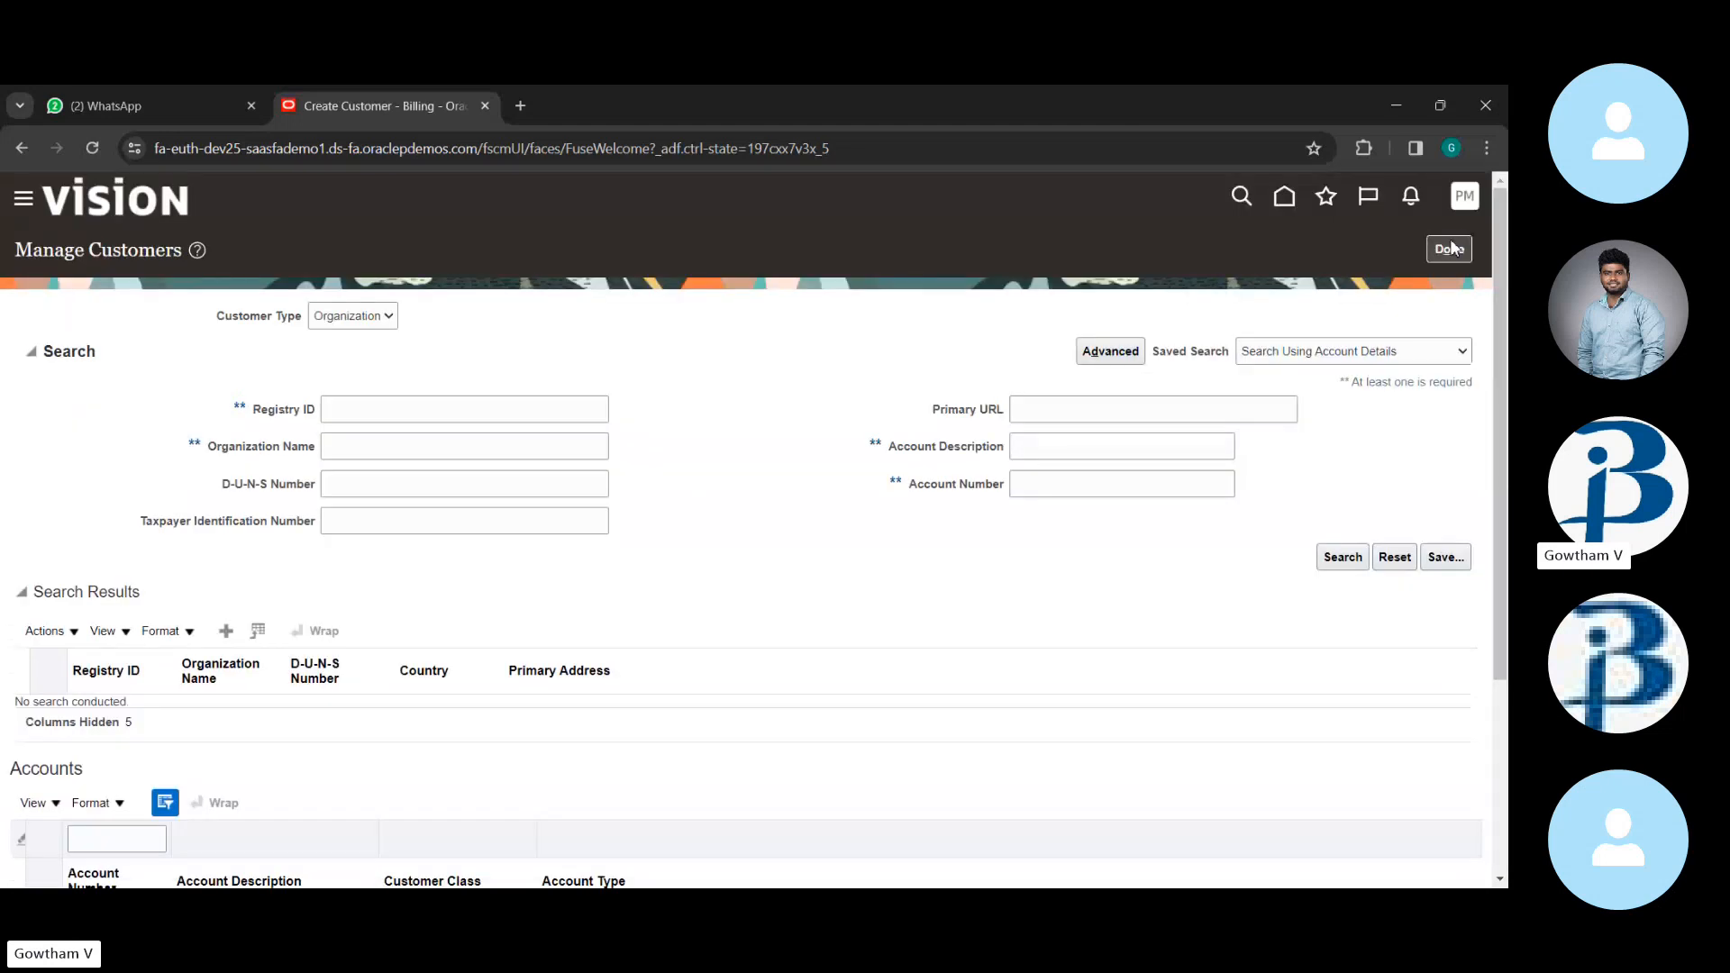
pyautogui.click(1283, 202)
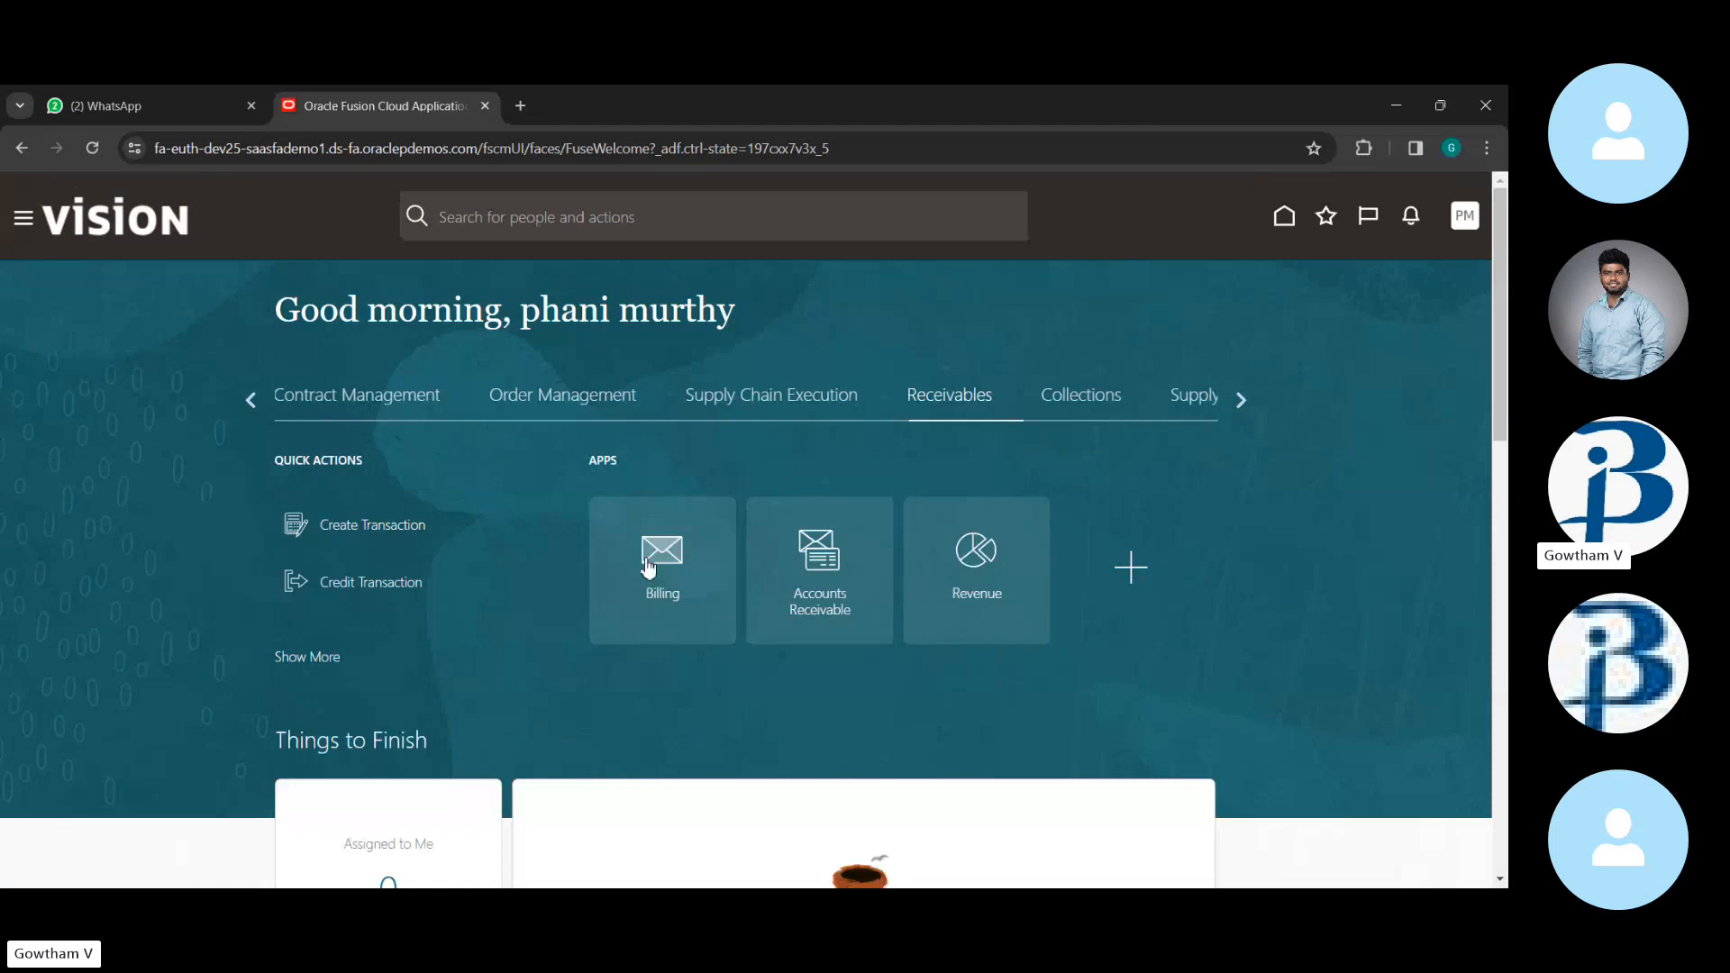
pyautogui.click(647, 565)
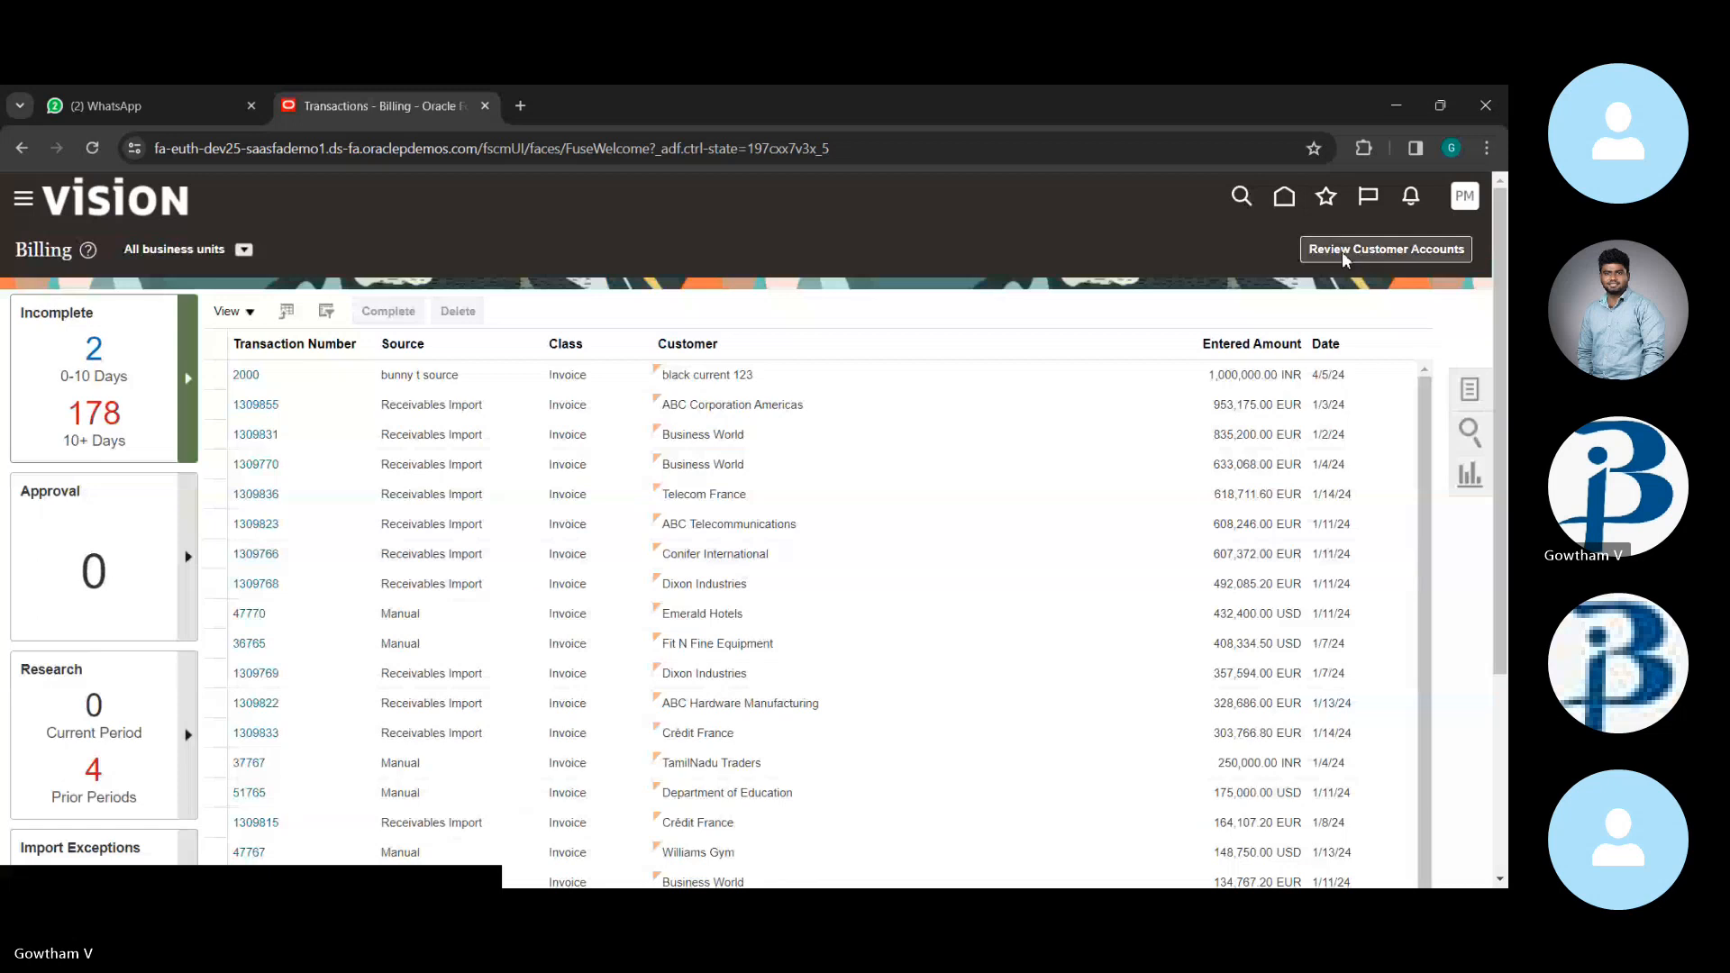
pyautogui.click(1290, 205)
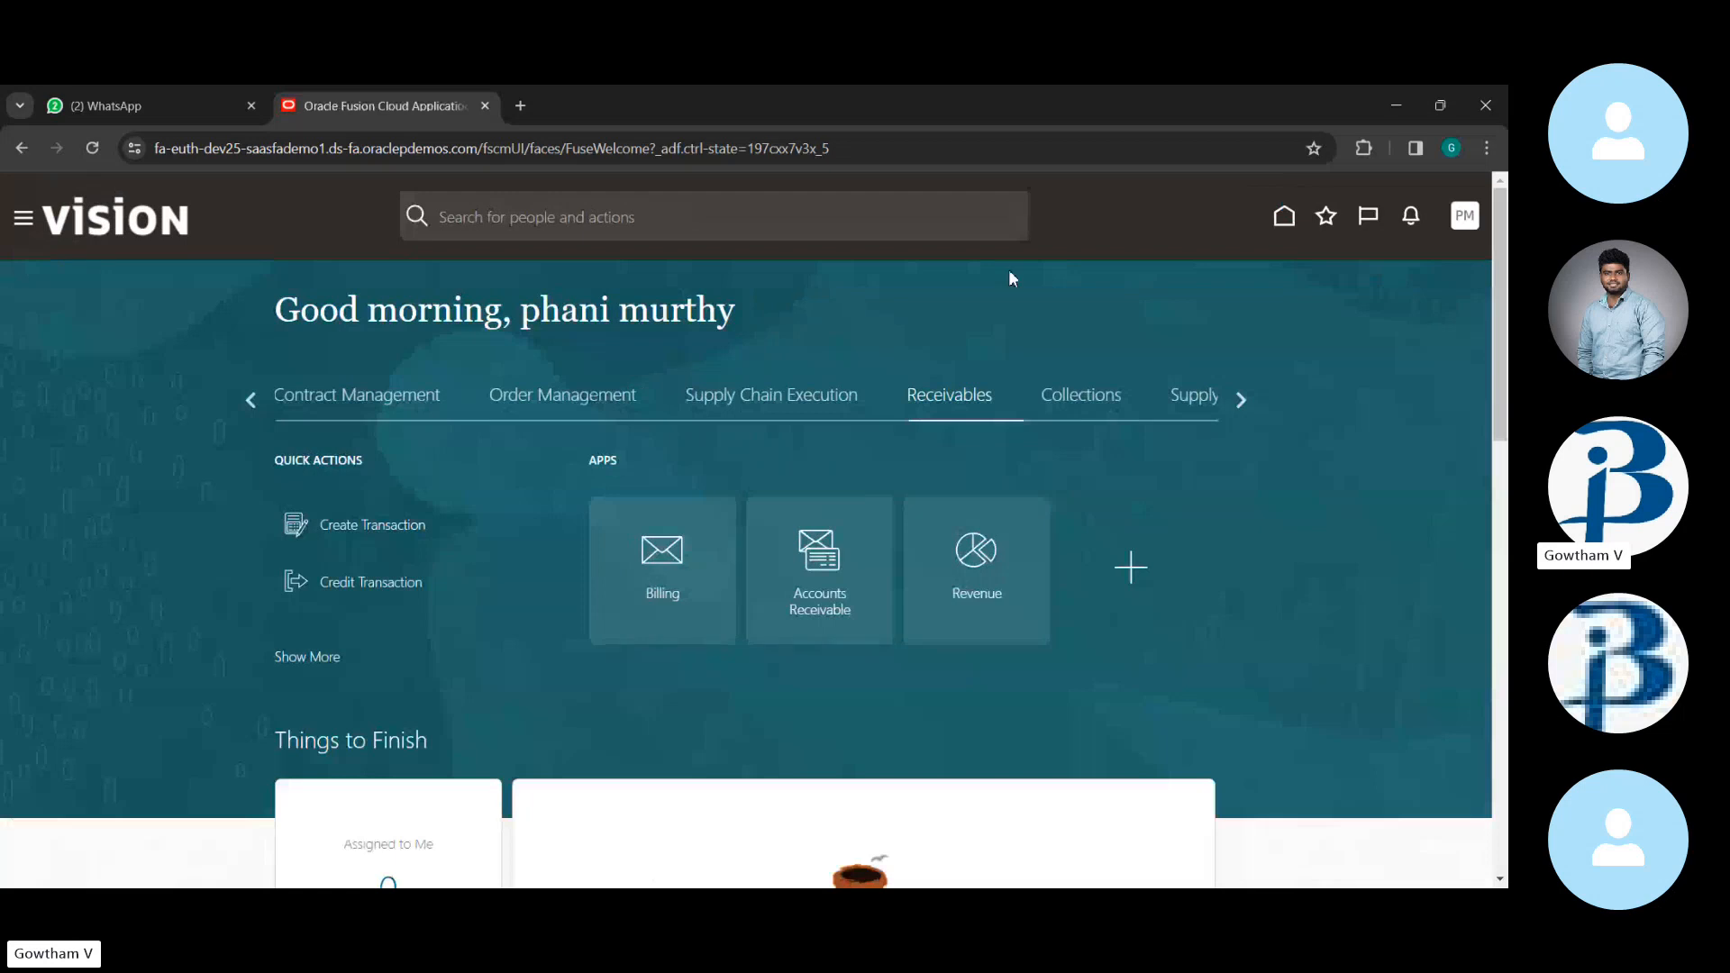
pyautogui.click(805, 565)
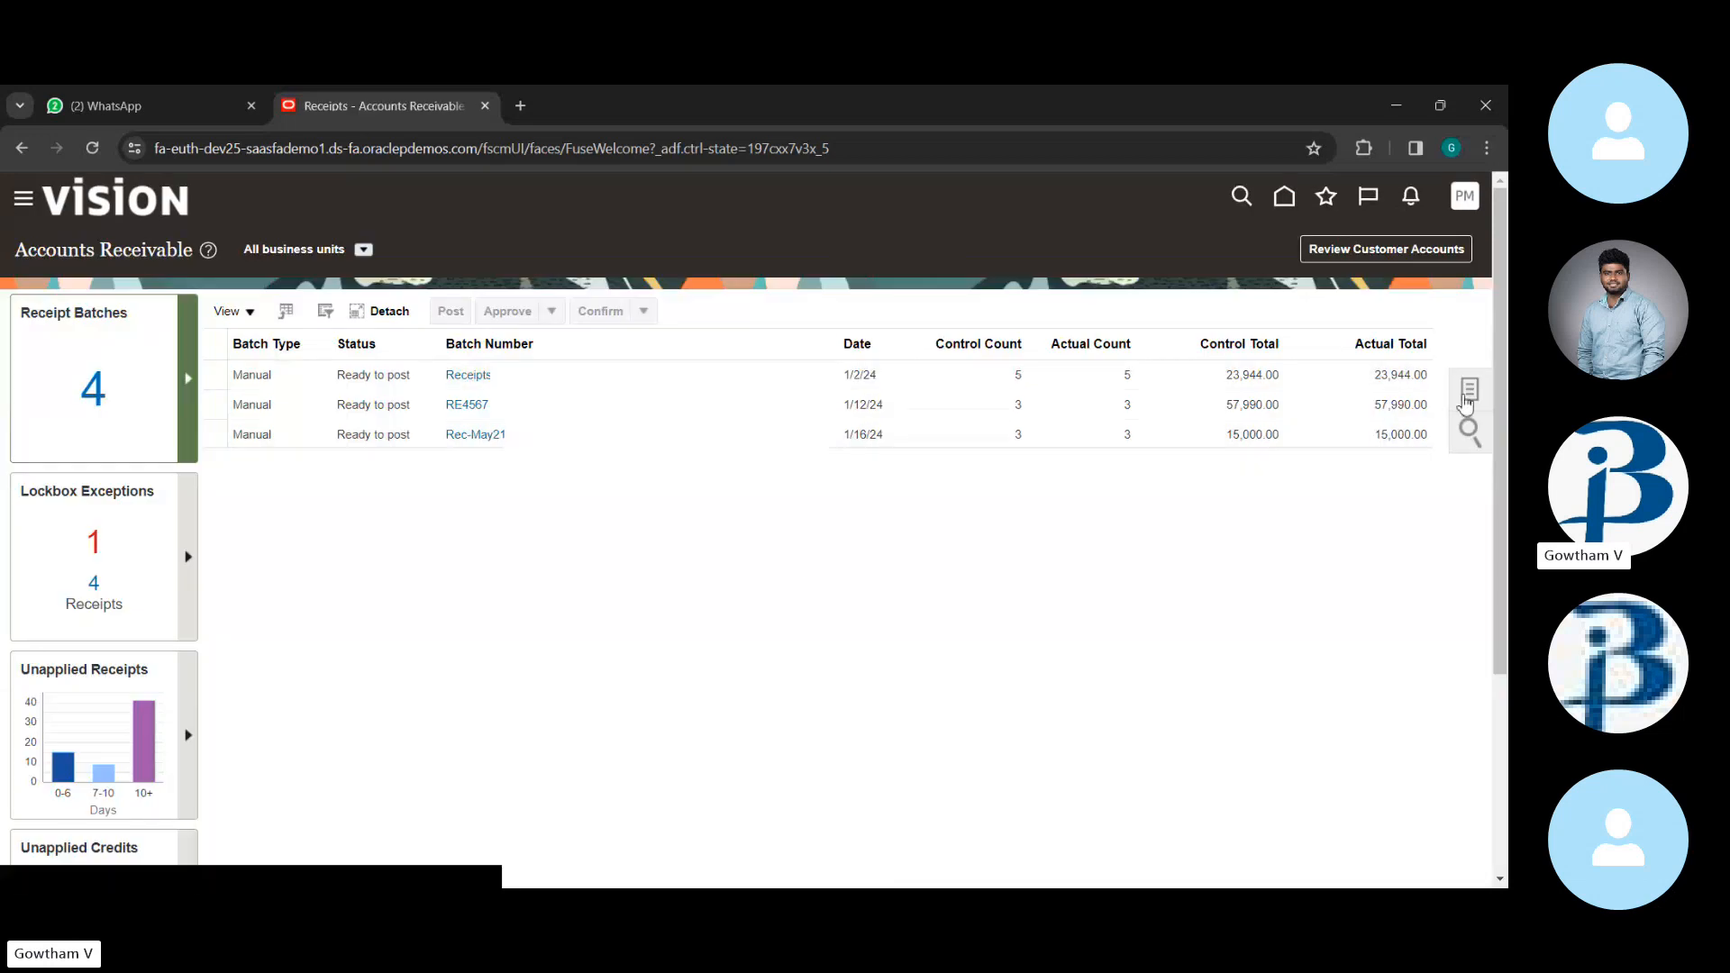
pyautogui.click(1467, 396)
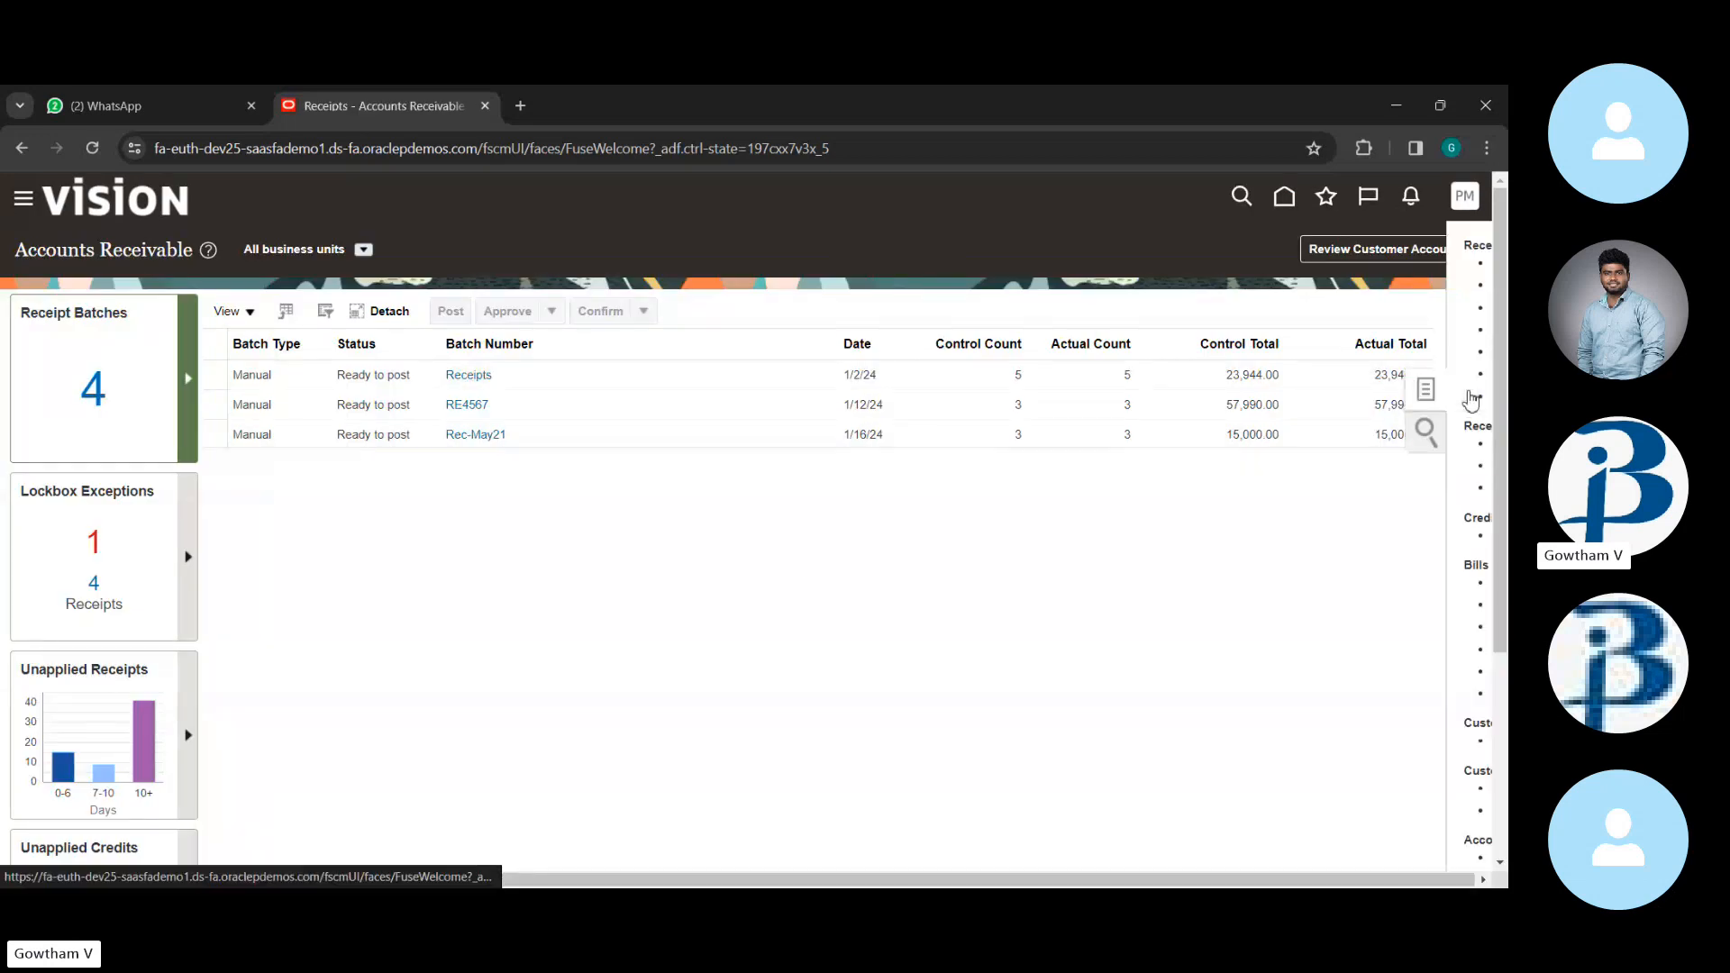
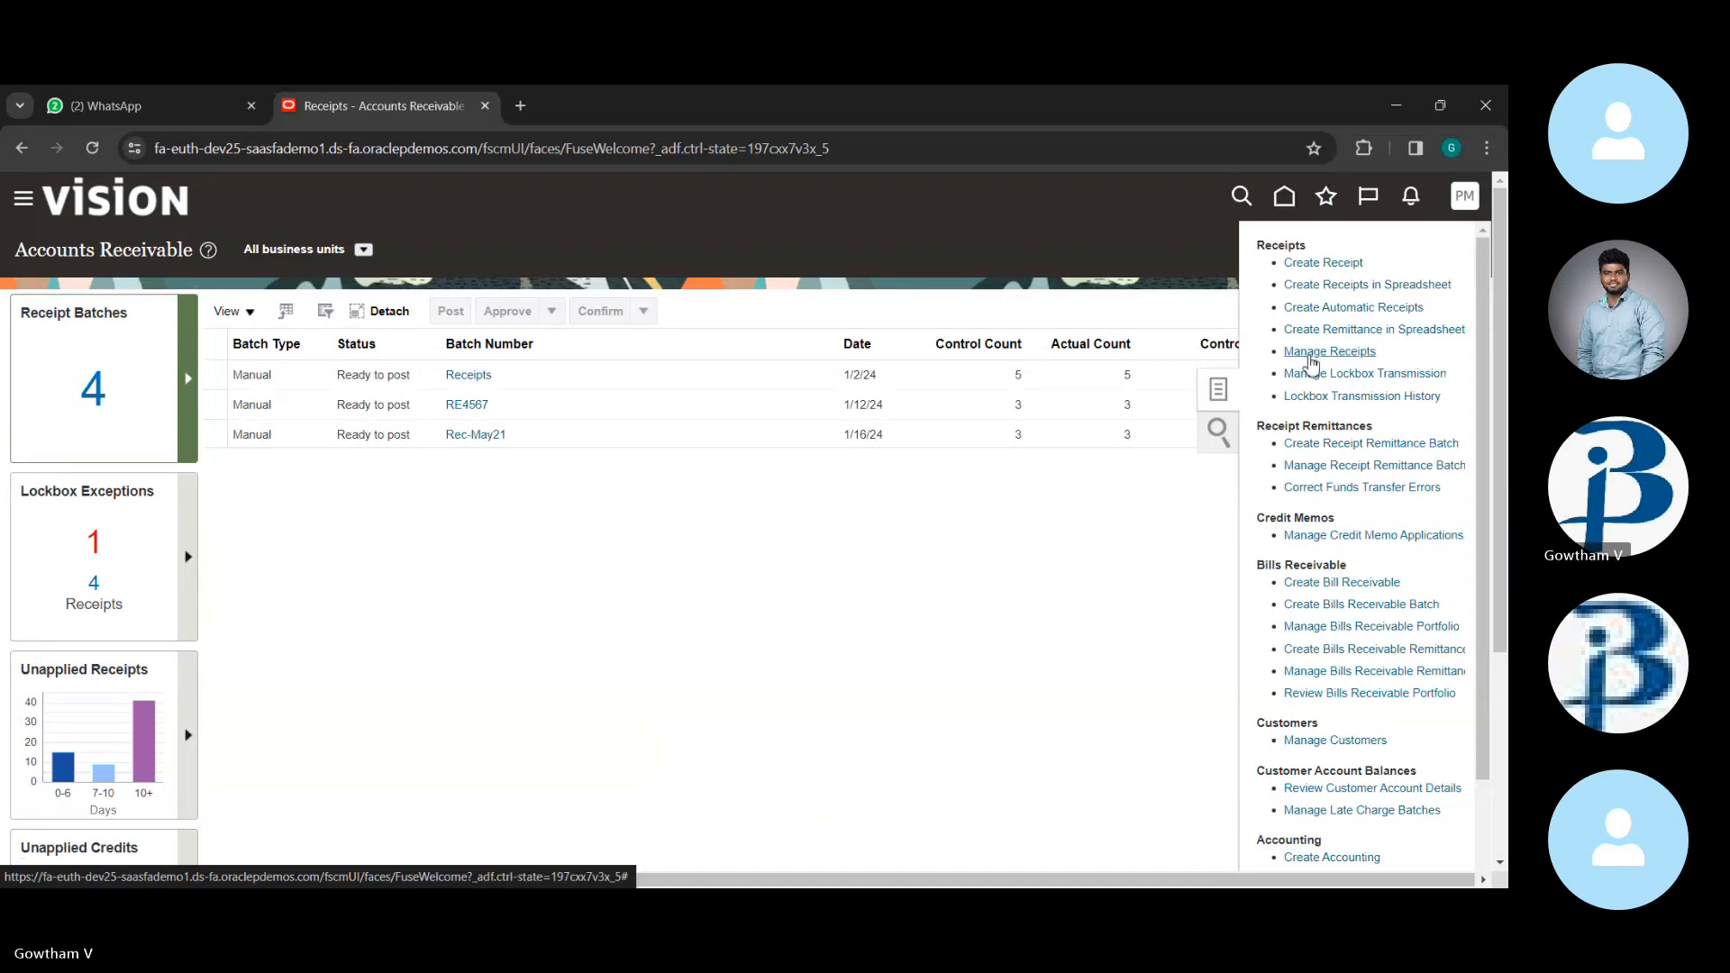
# - Open the Create Automatic Receipts task, look over its batch fields, selection criteria and submit options, and cancel it
pyautogui.click(1337, 309)
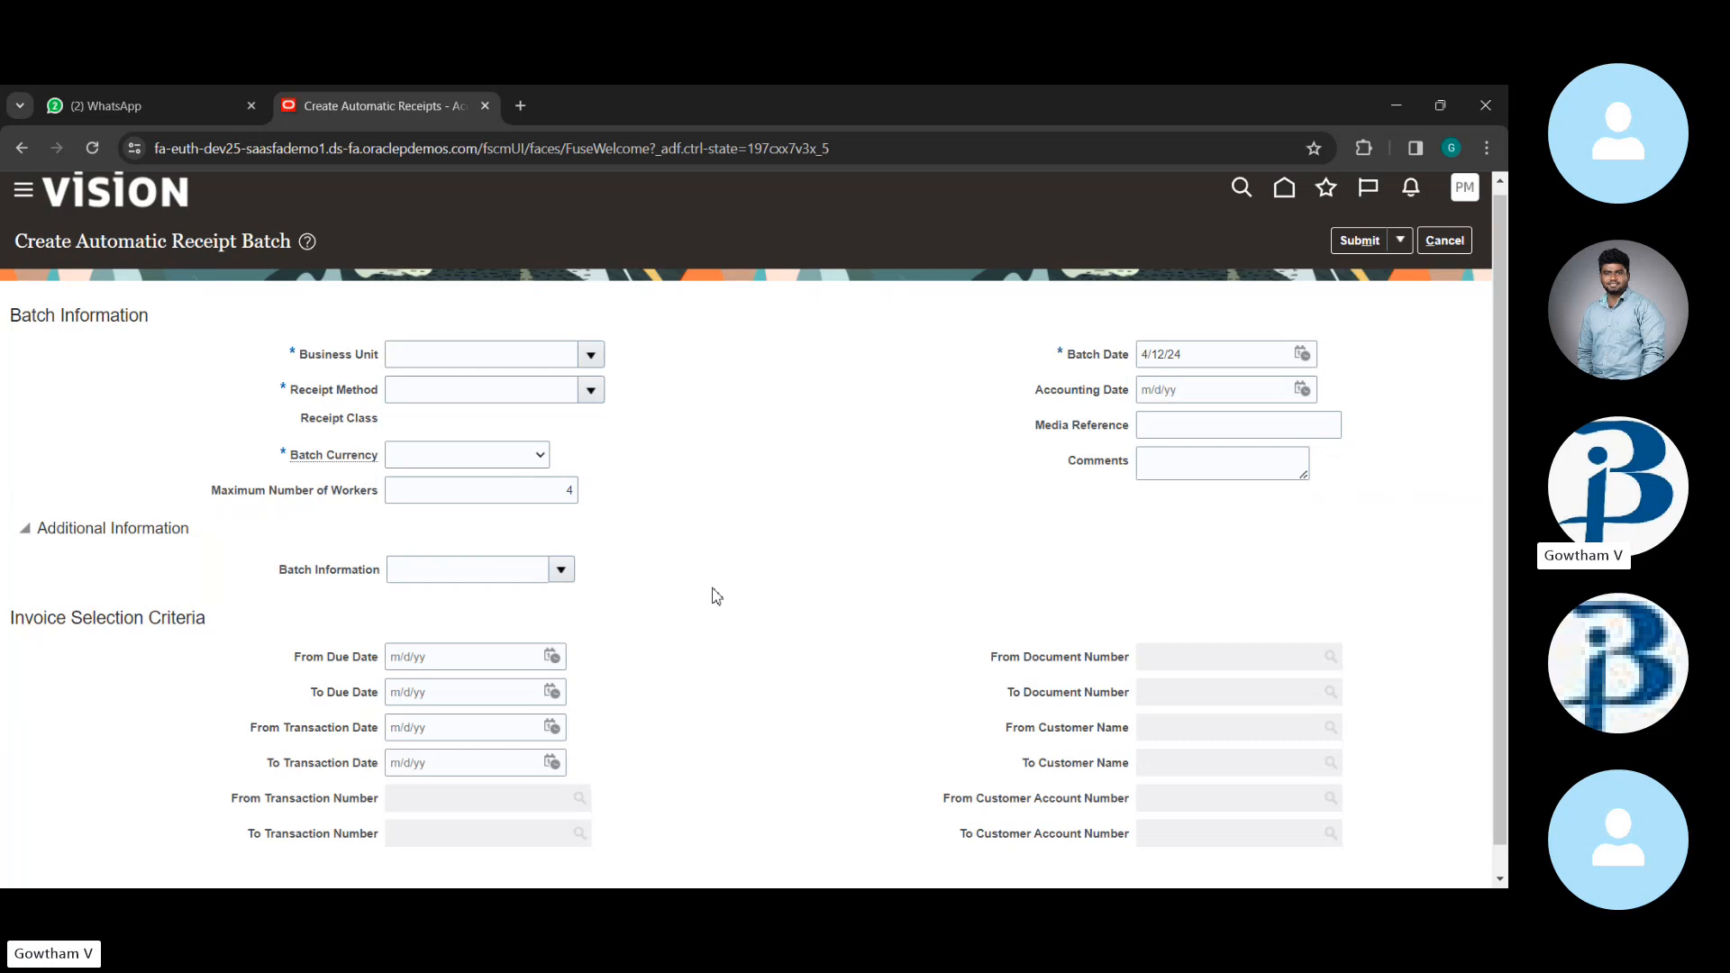
pyautogui.scroll(-1, 712, 595)
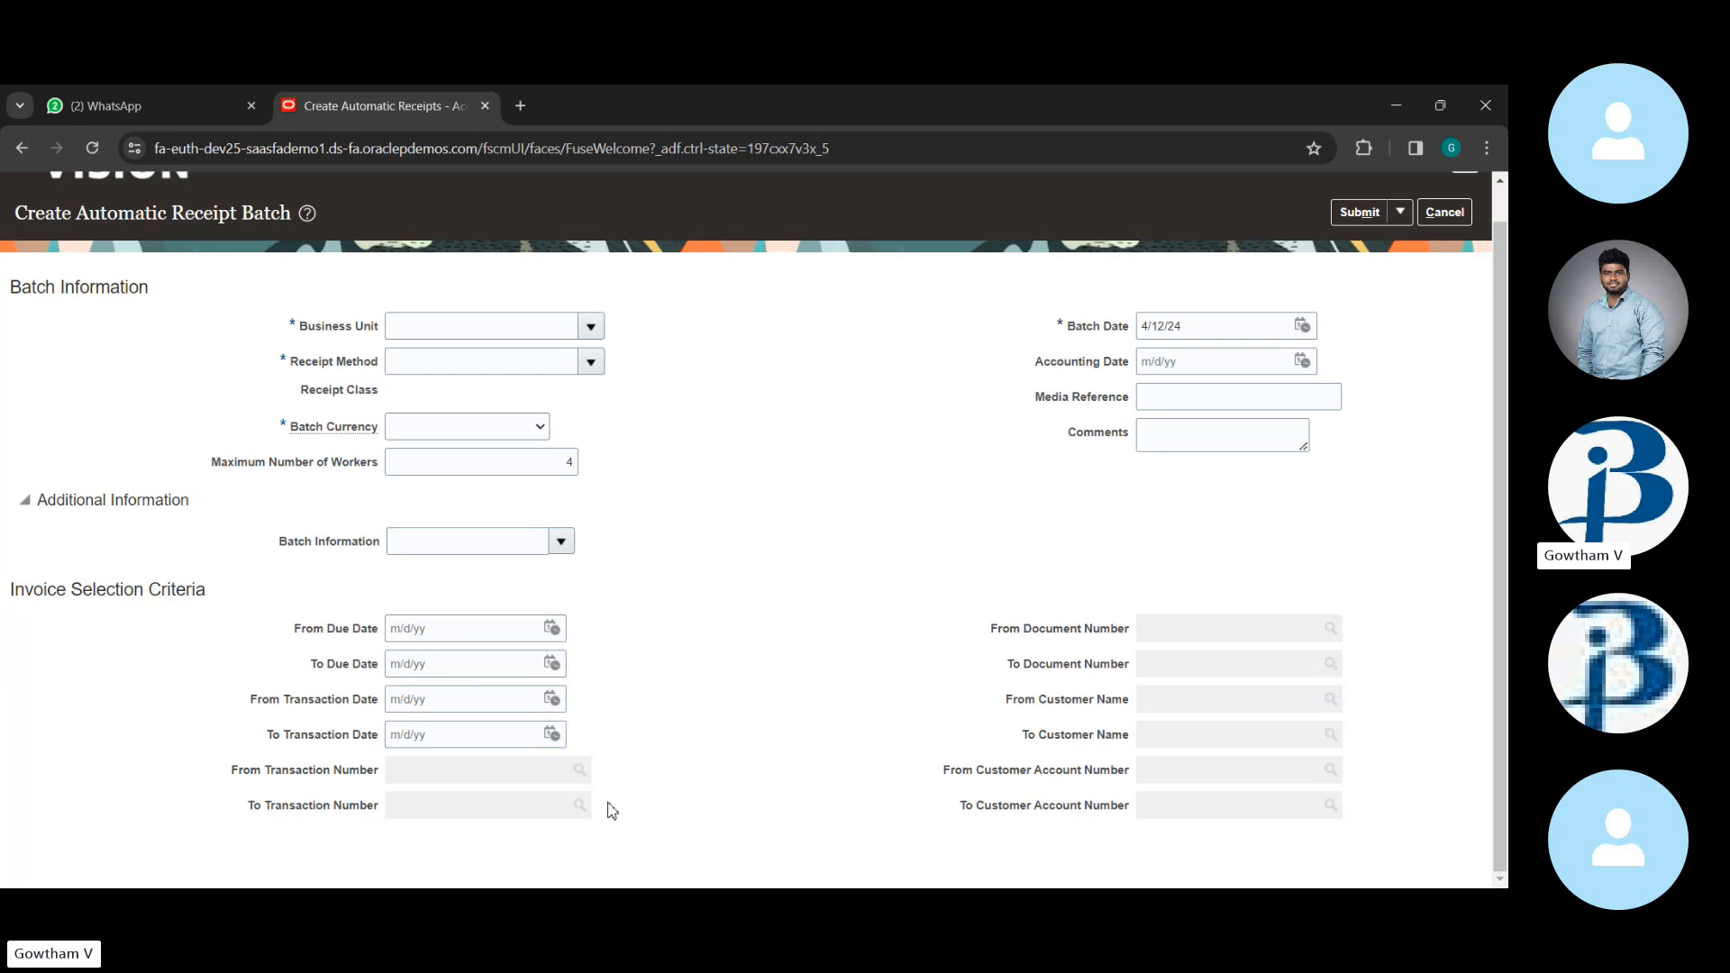
pyautogui.click(1409, 211)
pyautogui.click(1388, 387)
pyautogui.click(1444, 213)
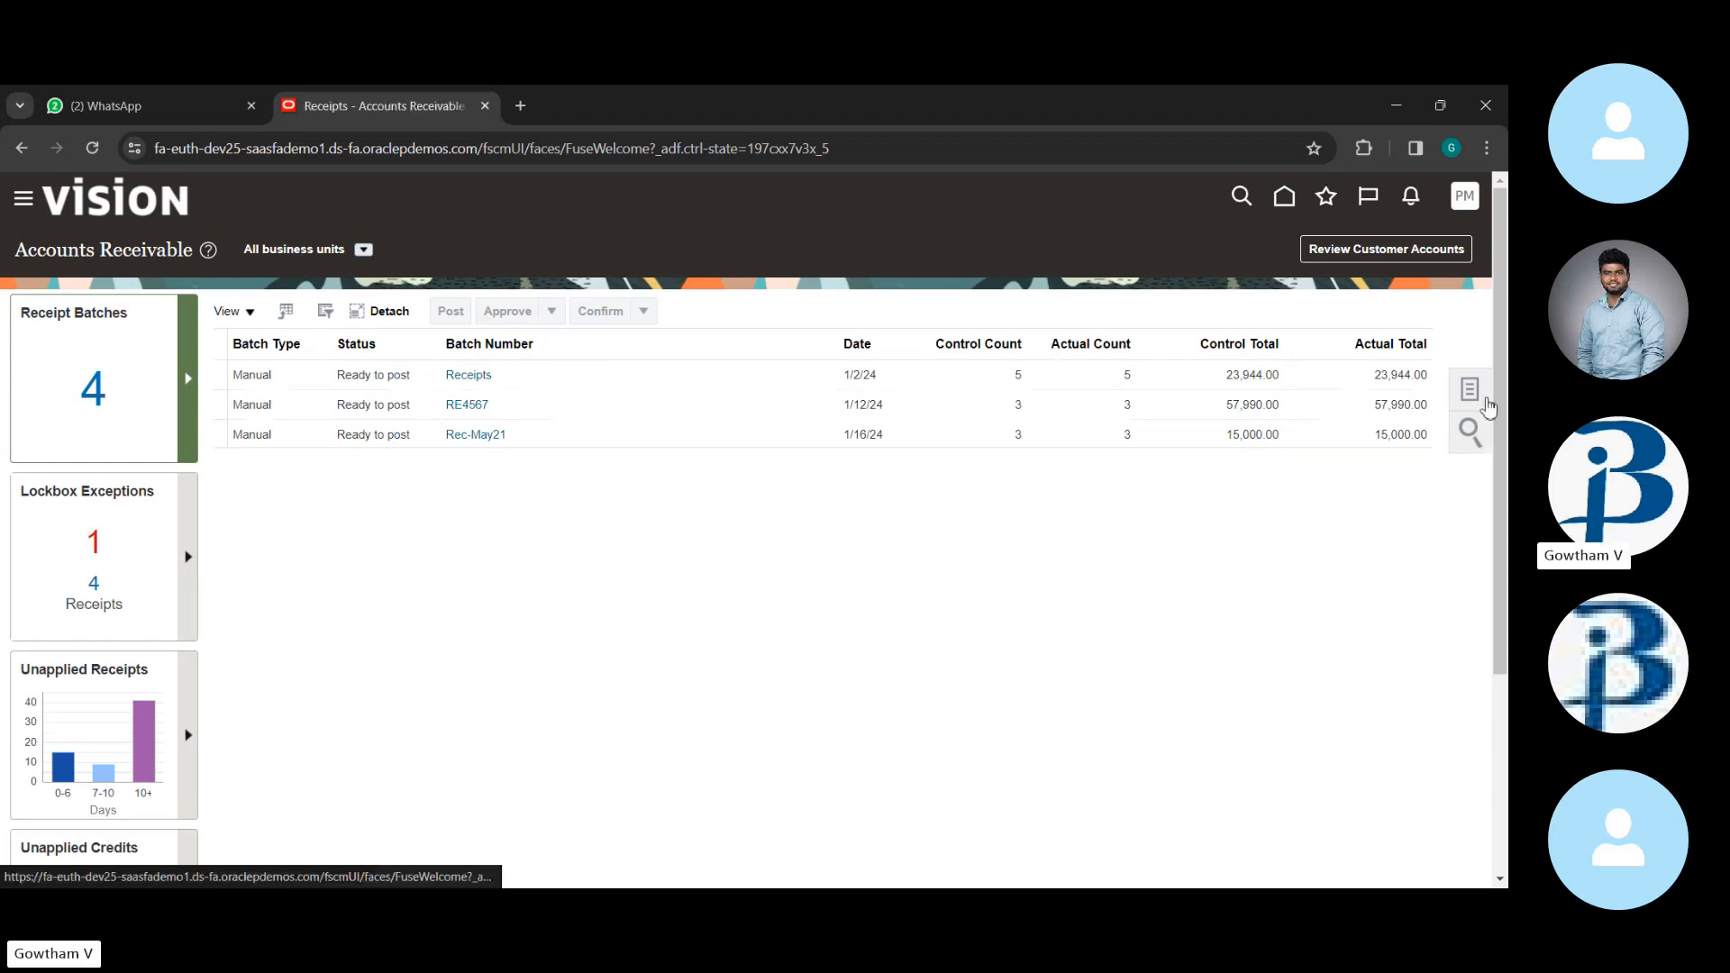
# - Start a new standard receipt and set its business unit to US1 Business Unit
pyautogui.click(1471, 390)
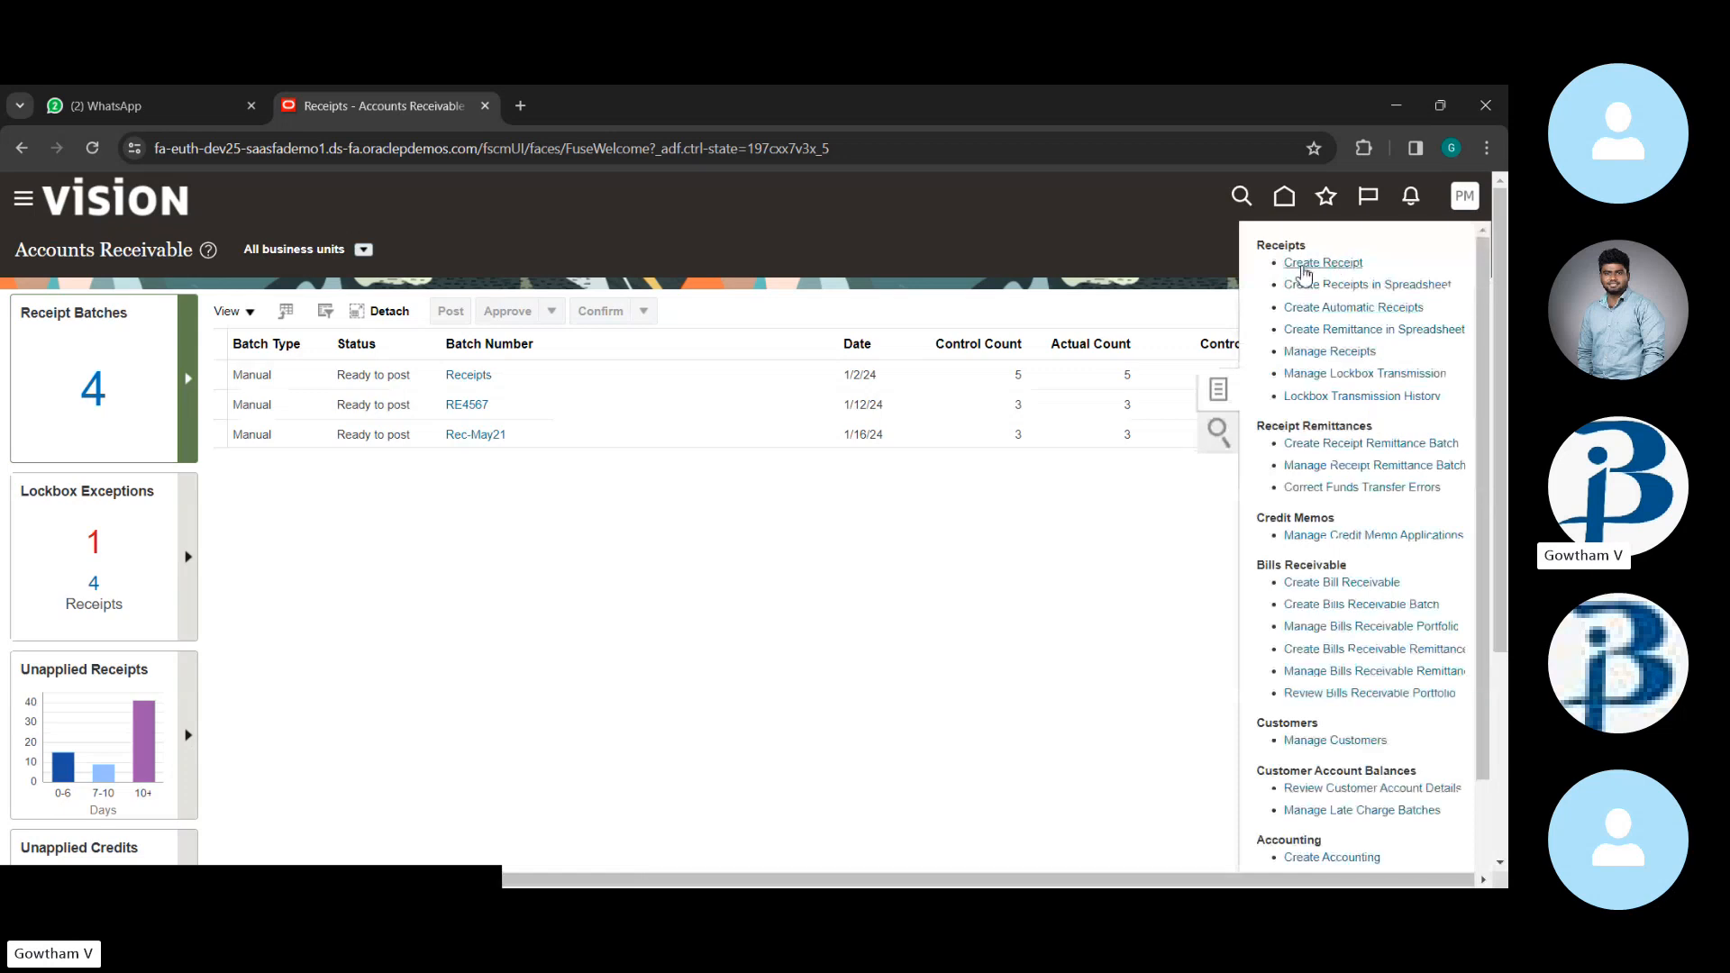
pyautogui.click(1303, 268)
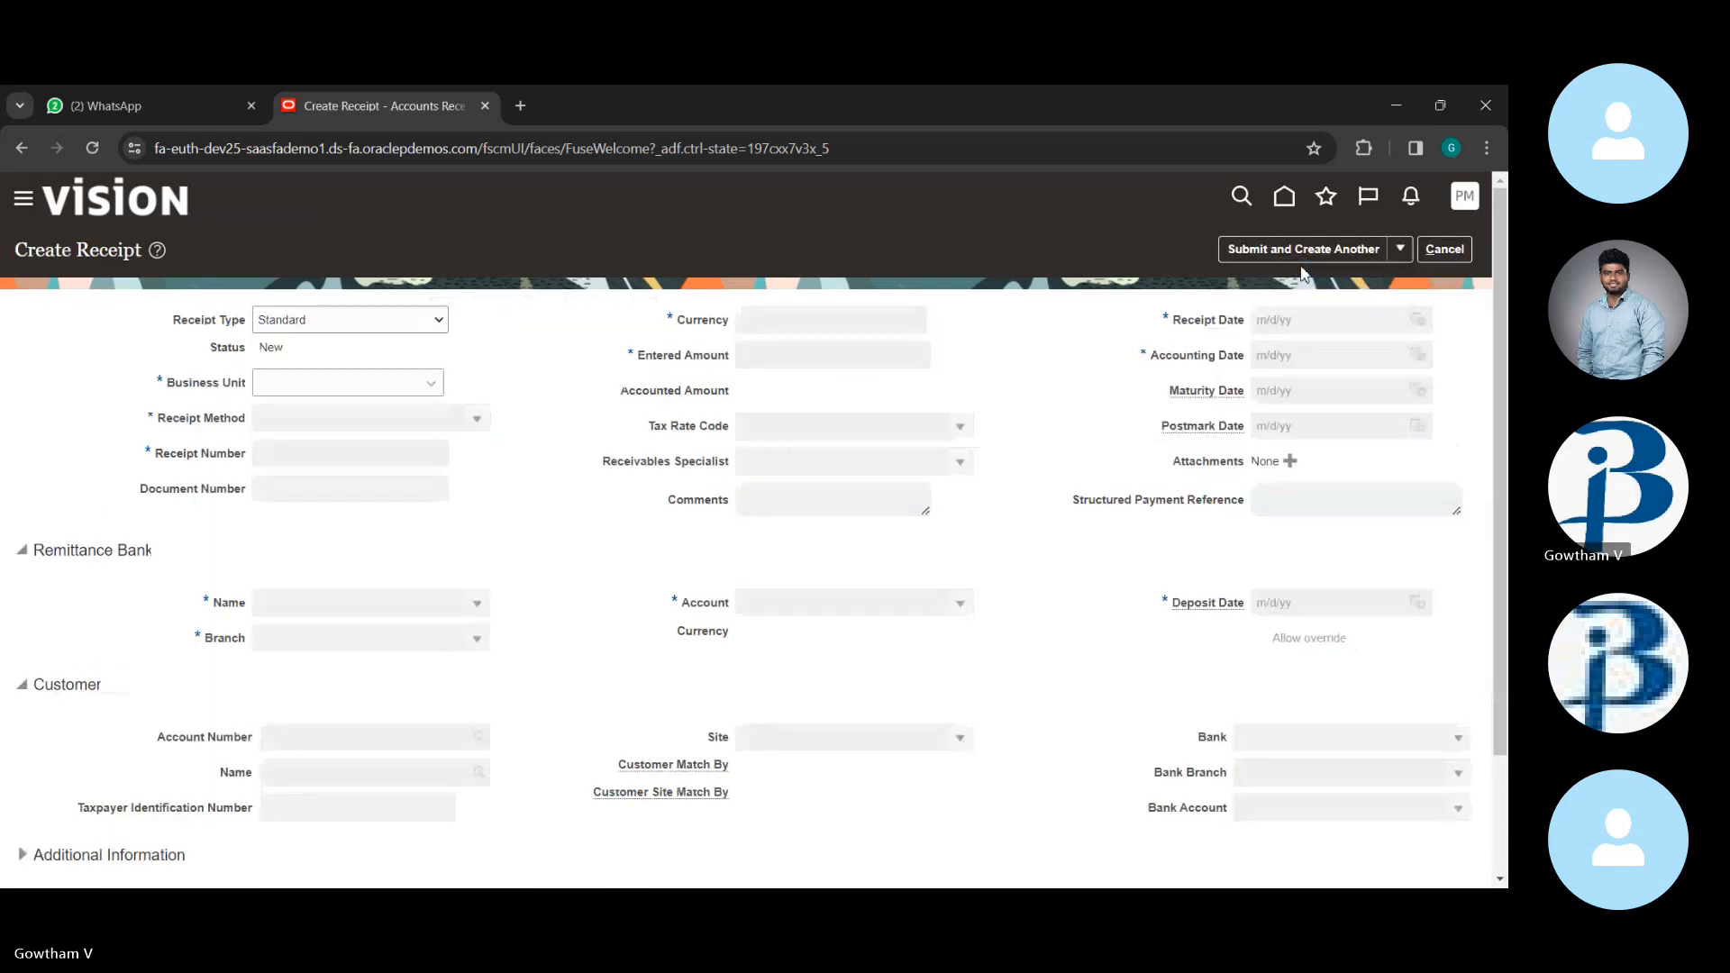
pyautogui.click(425, 391)
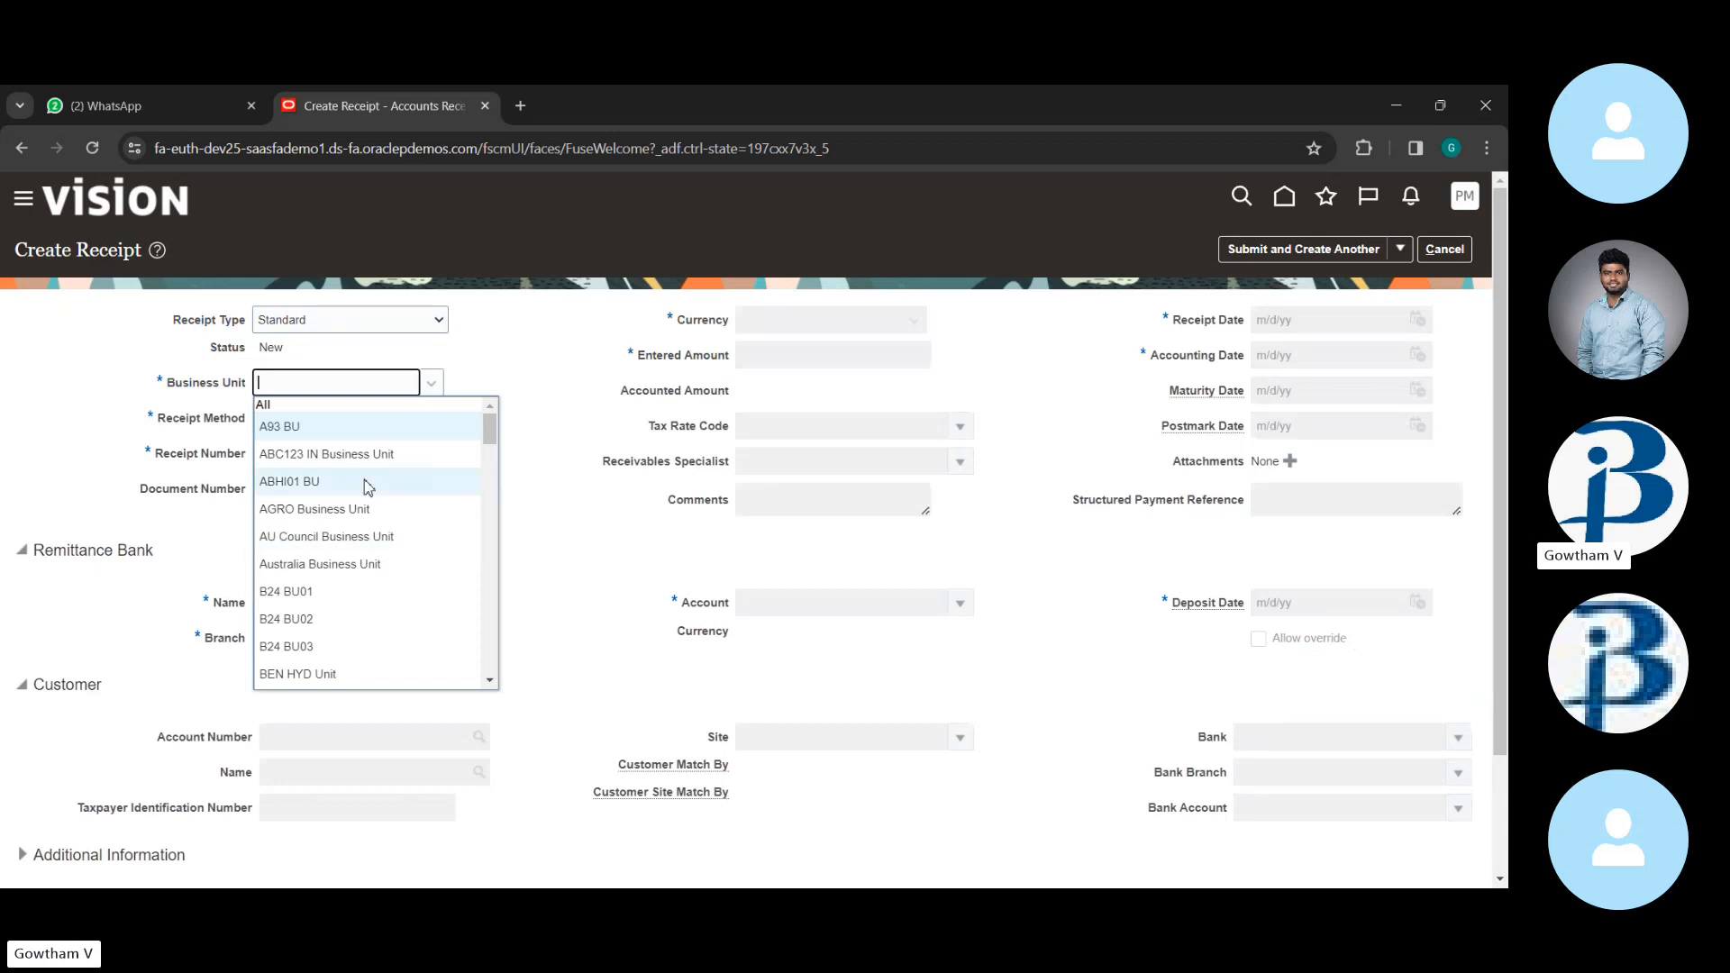
pyautogui.write('US1')
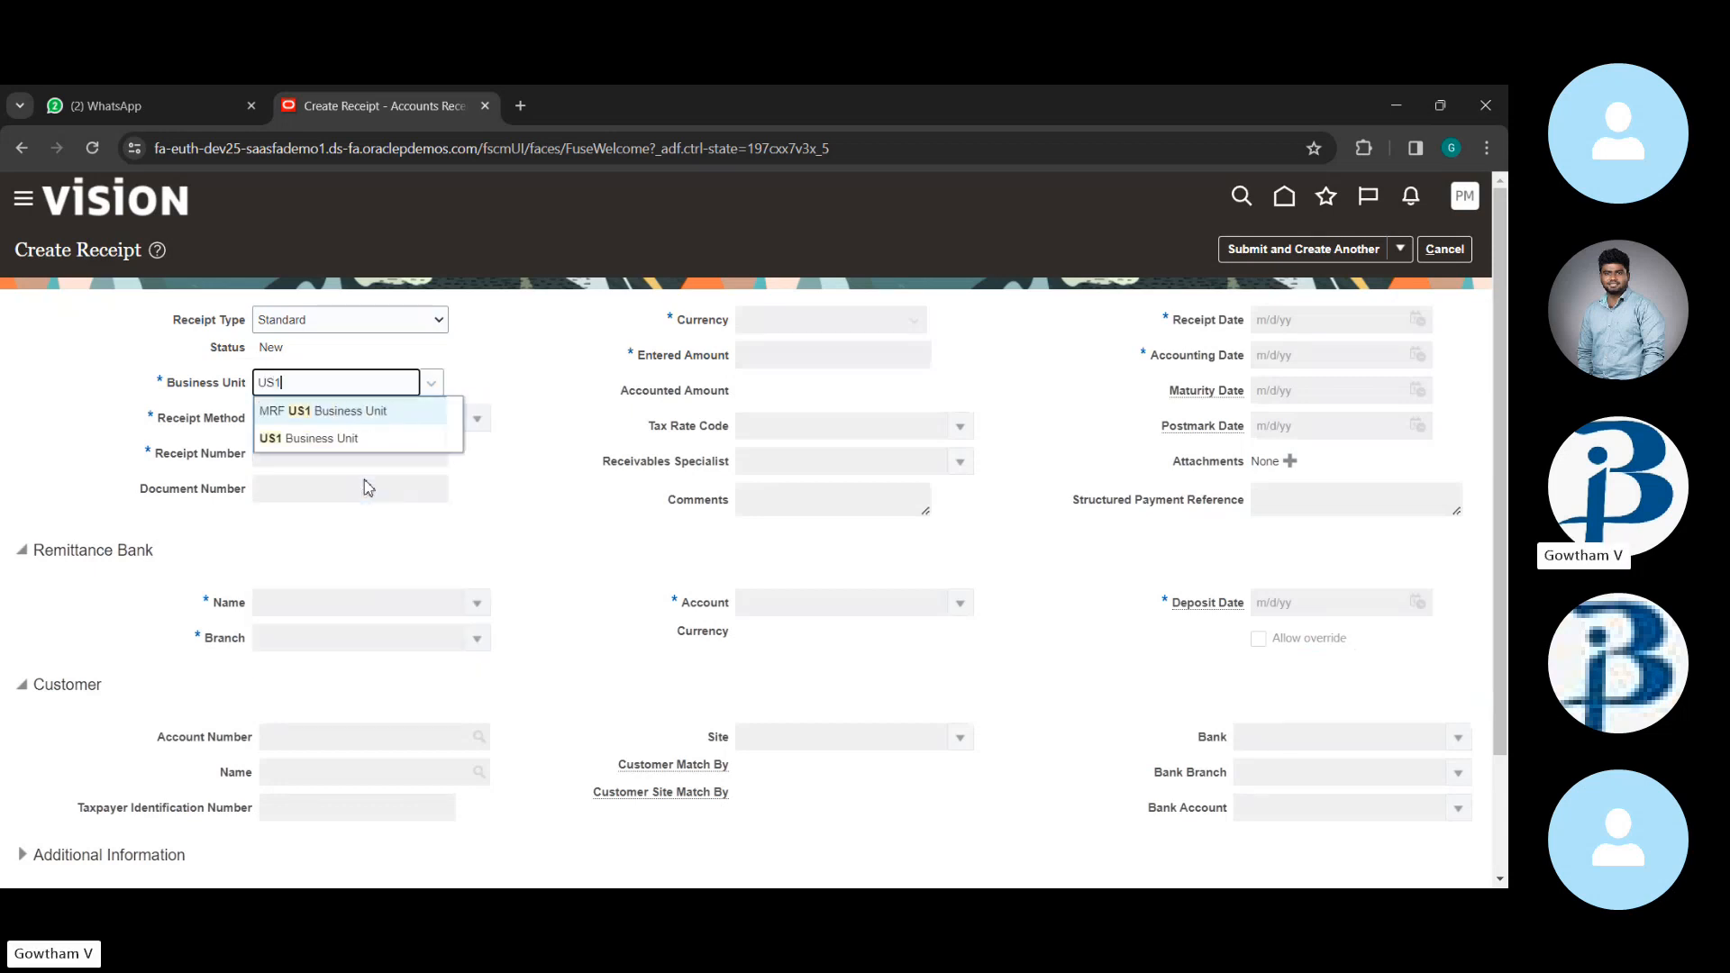
pyautogui.click(380, 442)
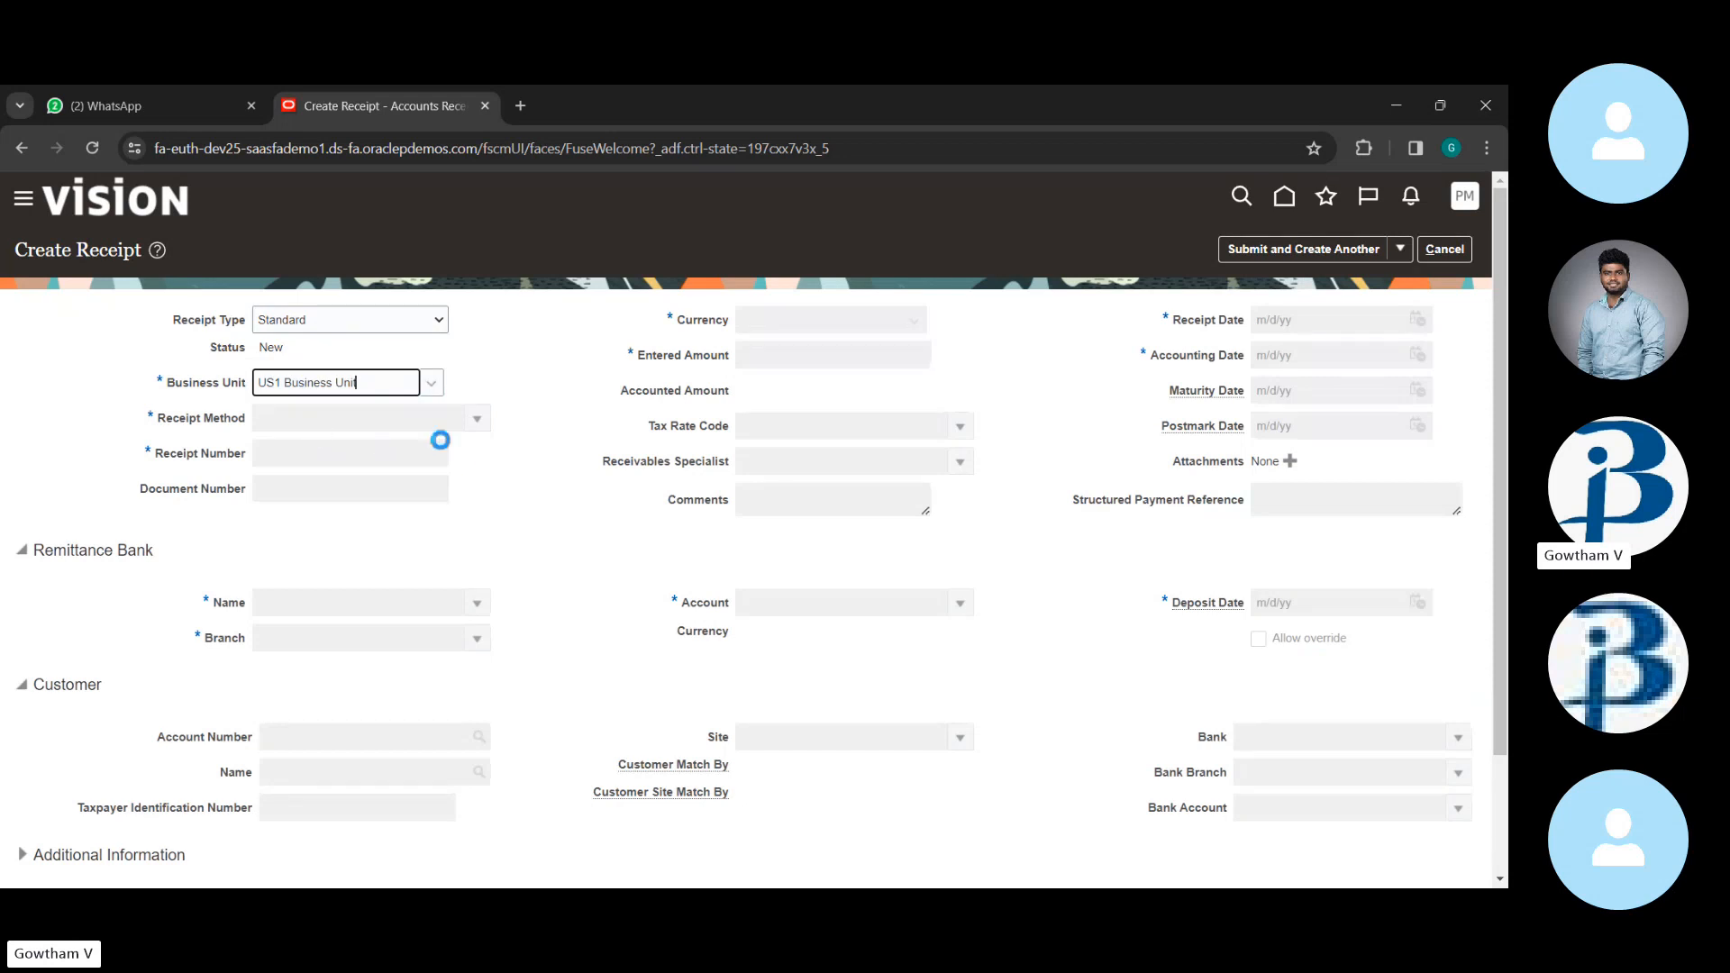
# - Set the receipt method to Check (Directly/No Remit), the receipt number to ABC1234 and the entered amount to 10,000.00
pyautogui.click(476, 420)
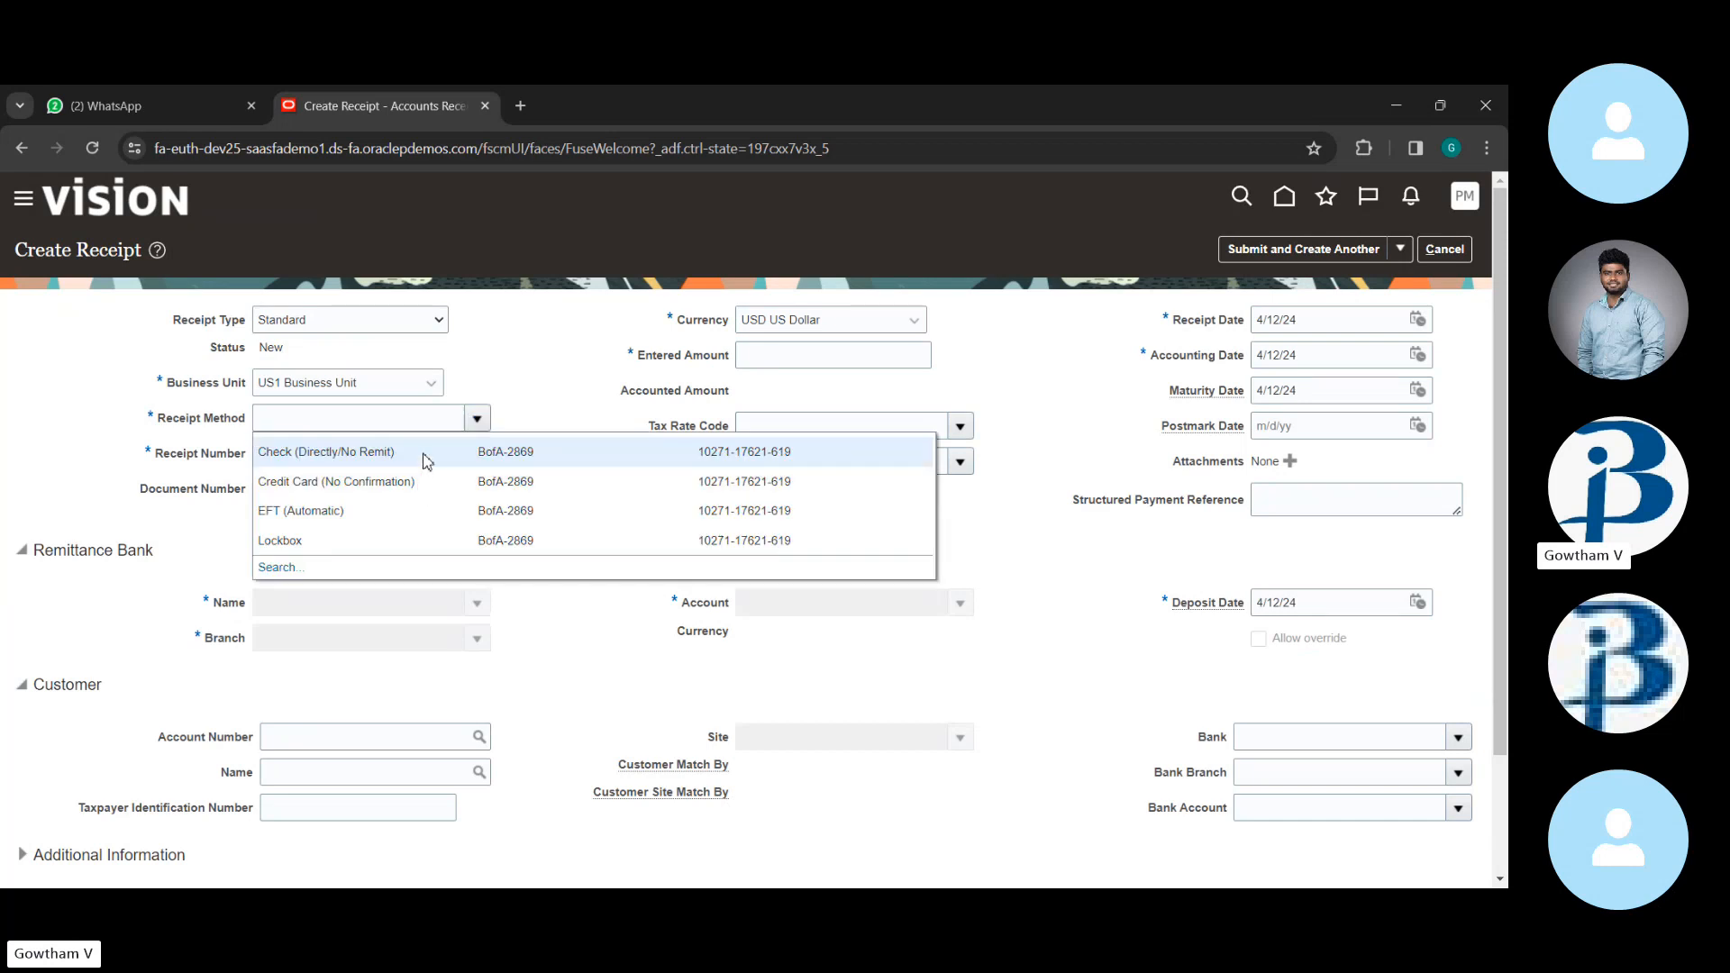
pyautogui.click(426, 455)
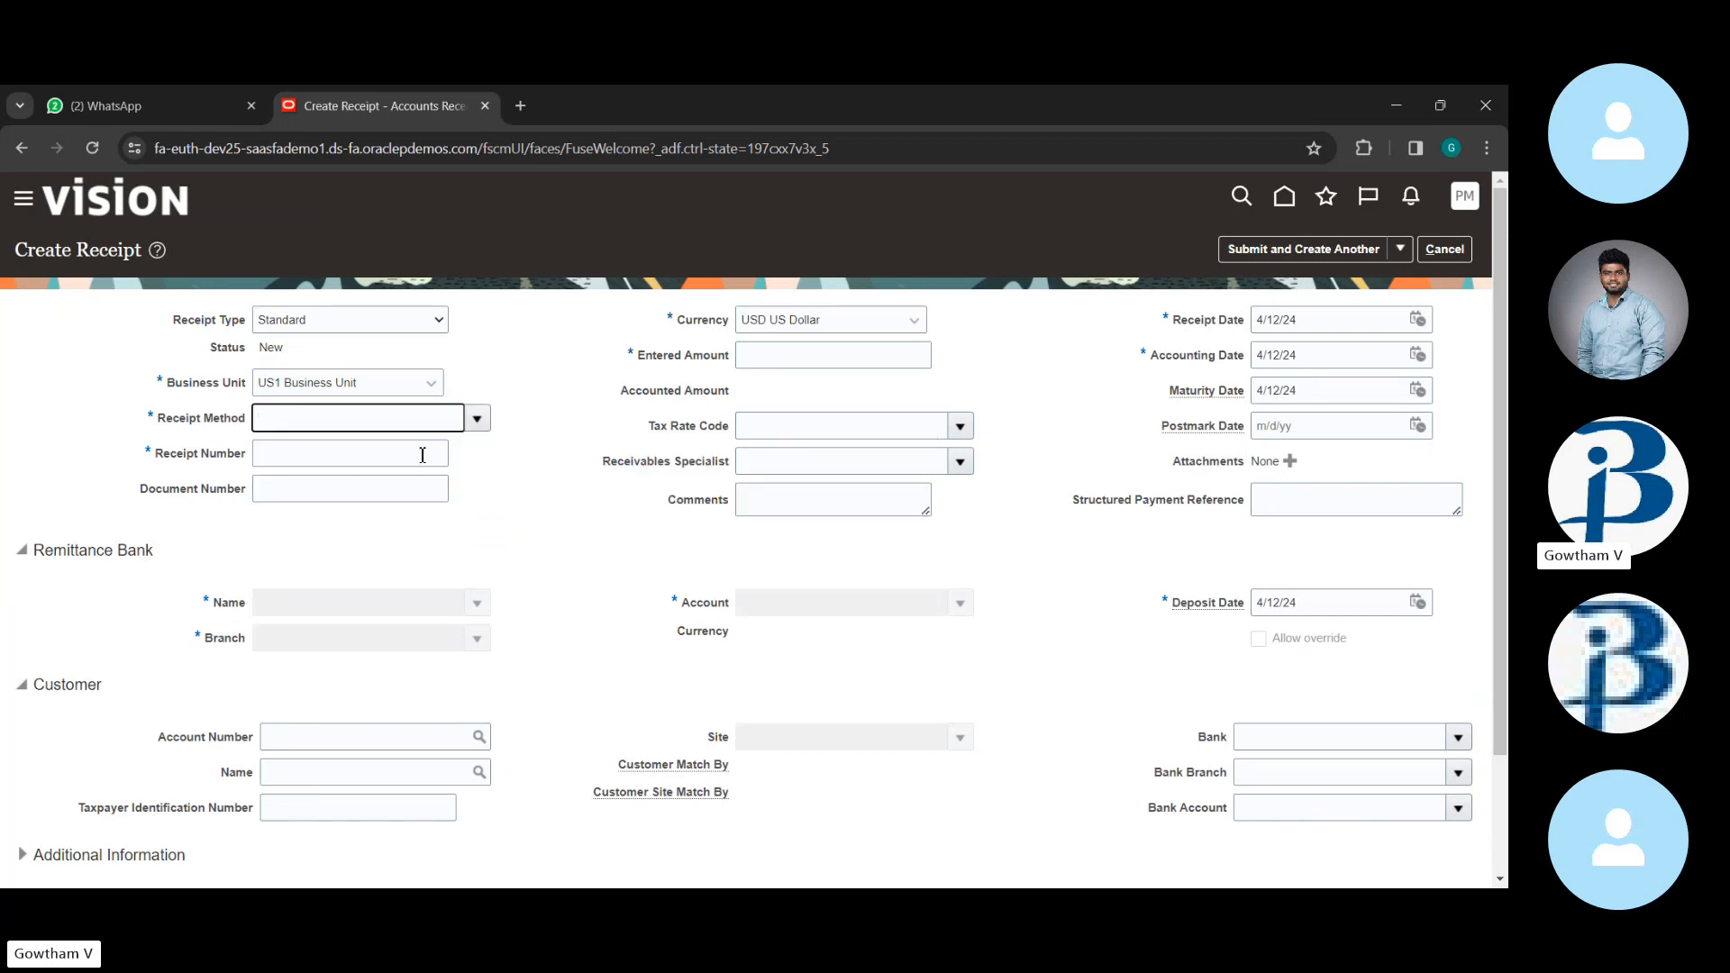
pyautogui.click(422, 454)
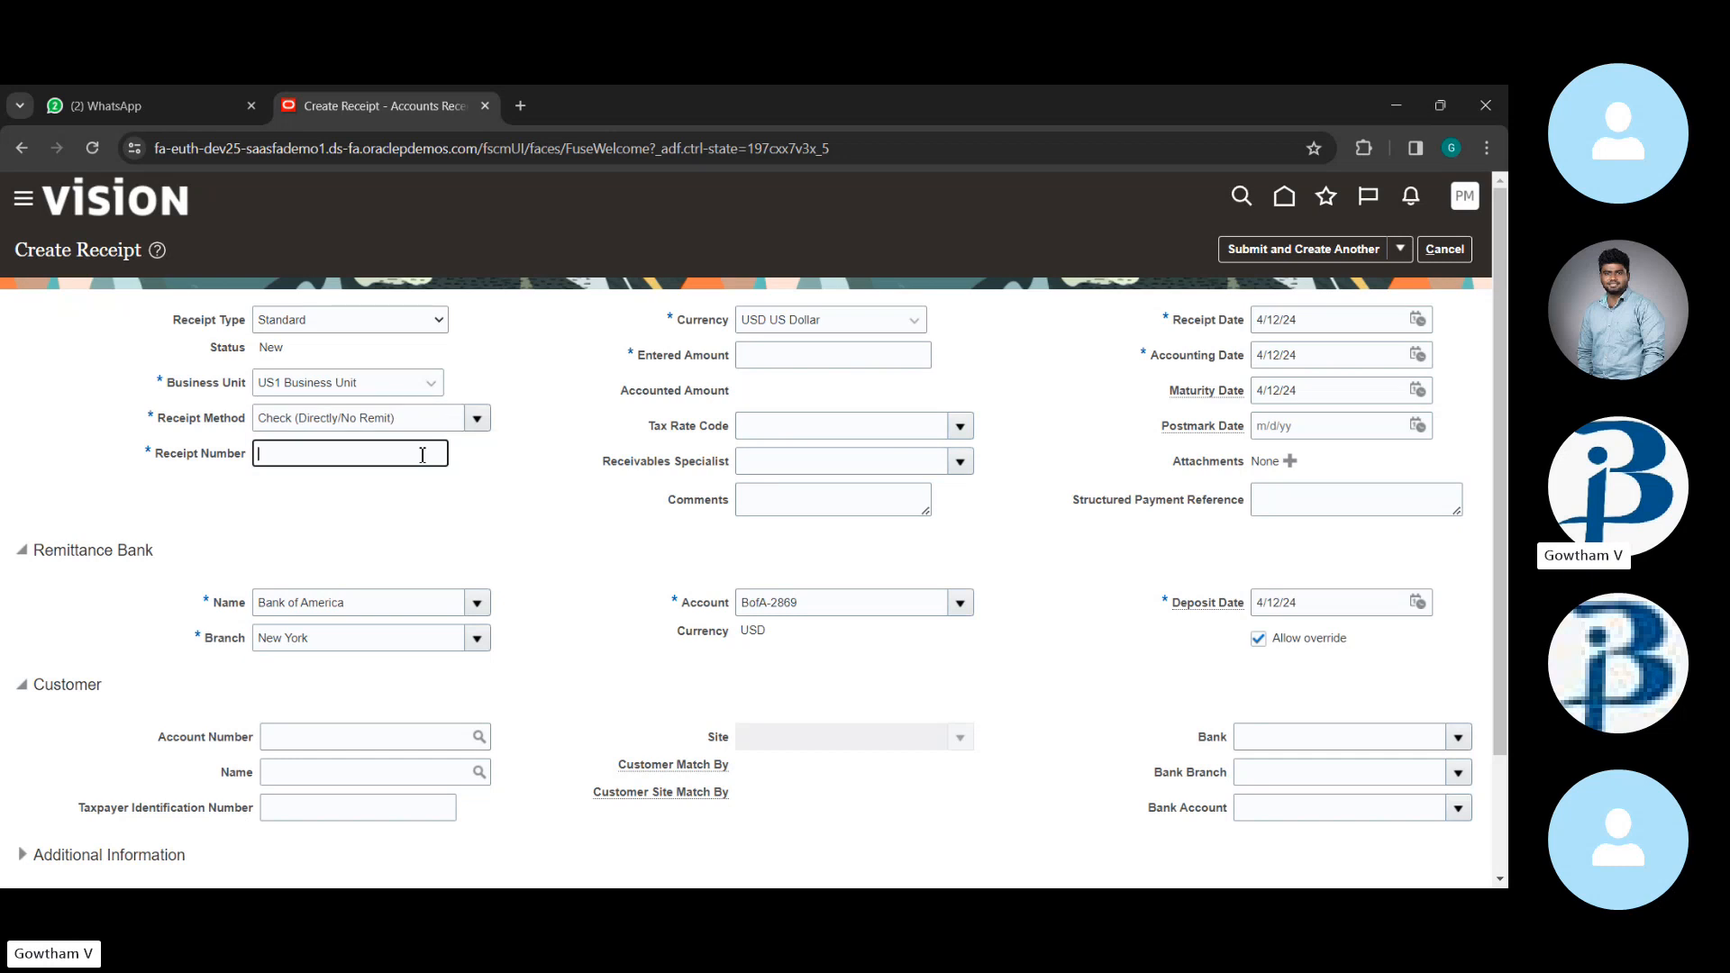
pyautogui.write('ABC')
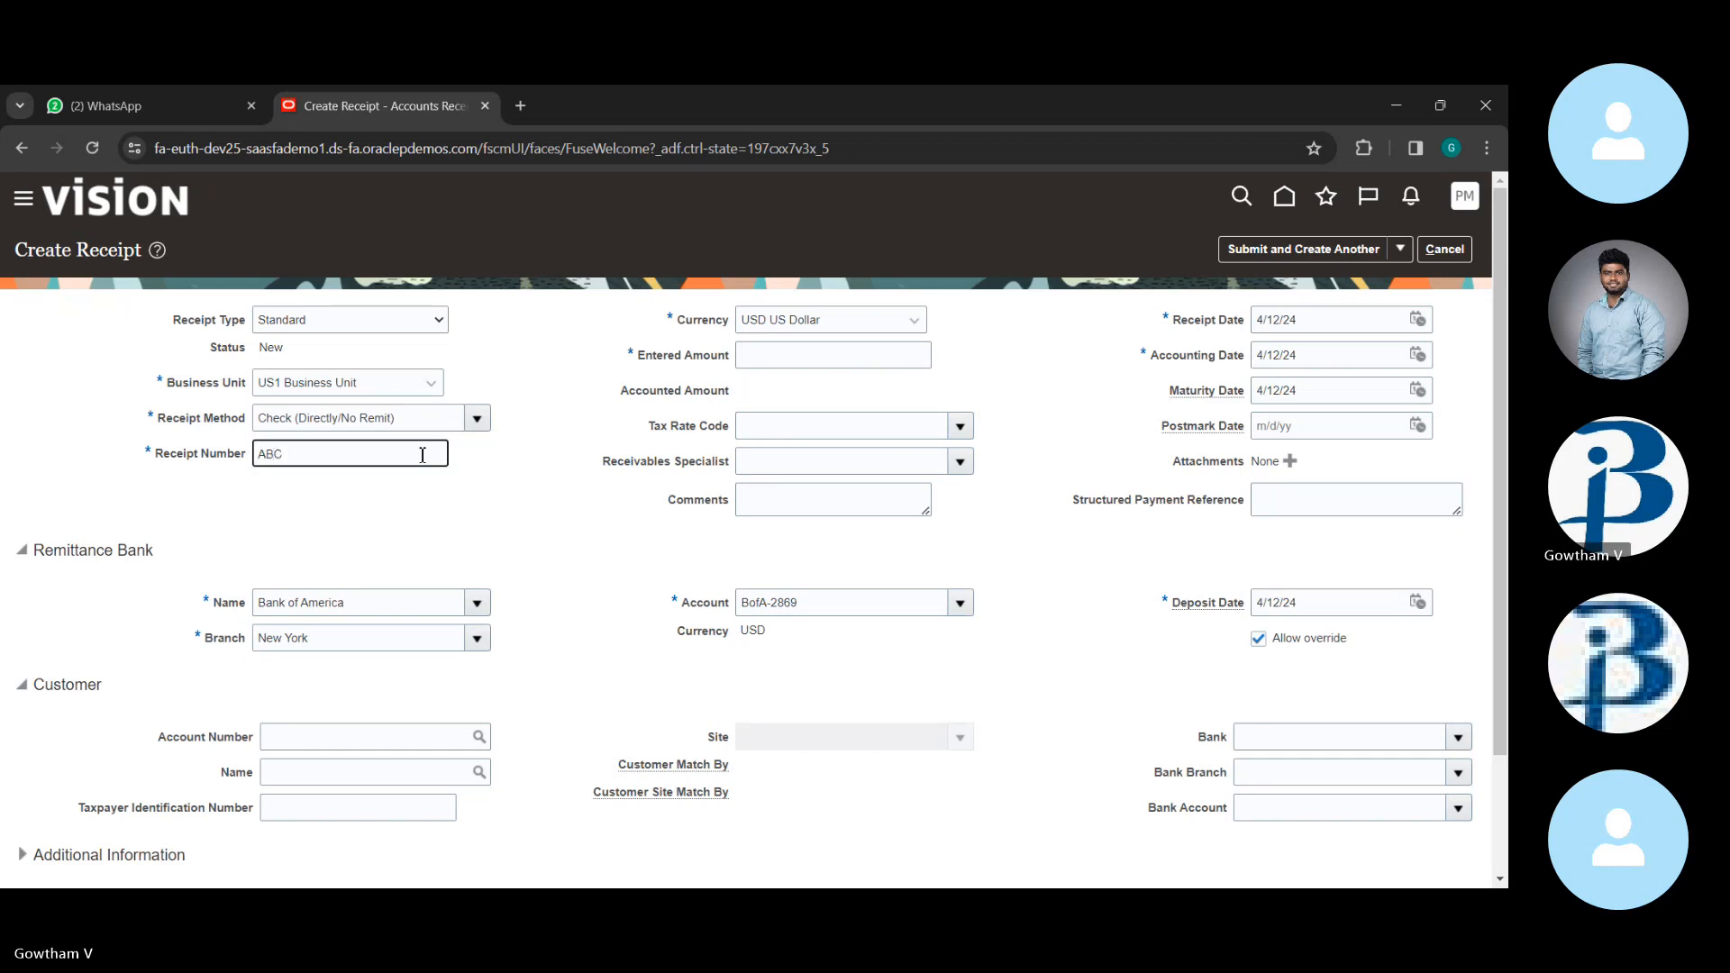
pyautogui.write('1234')
pyautogui.click(762, 356)
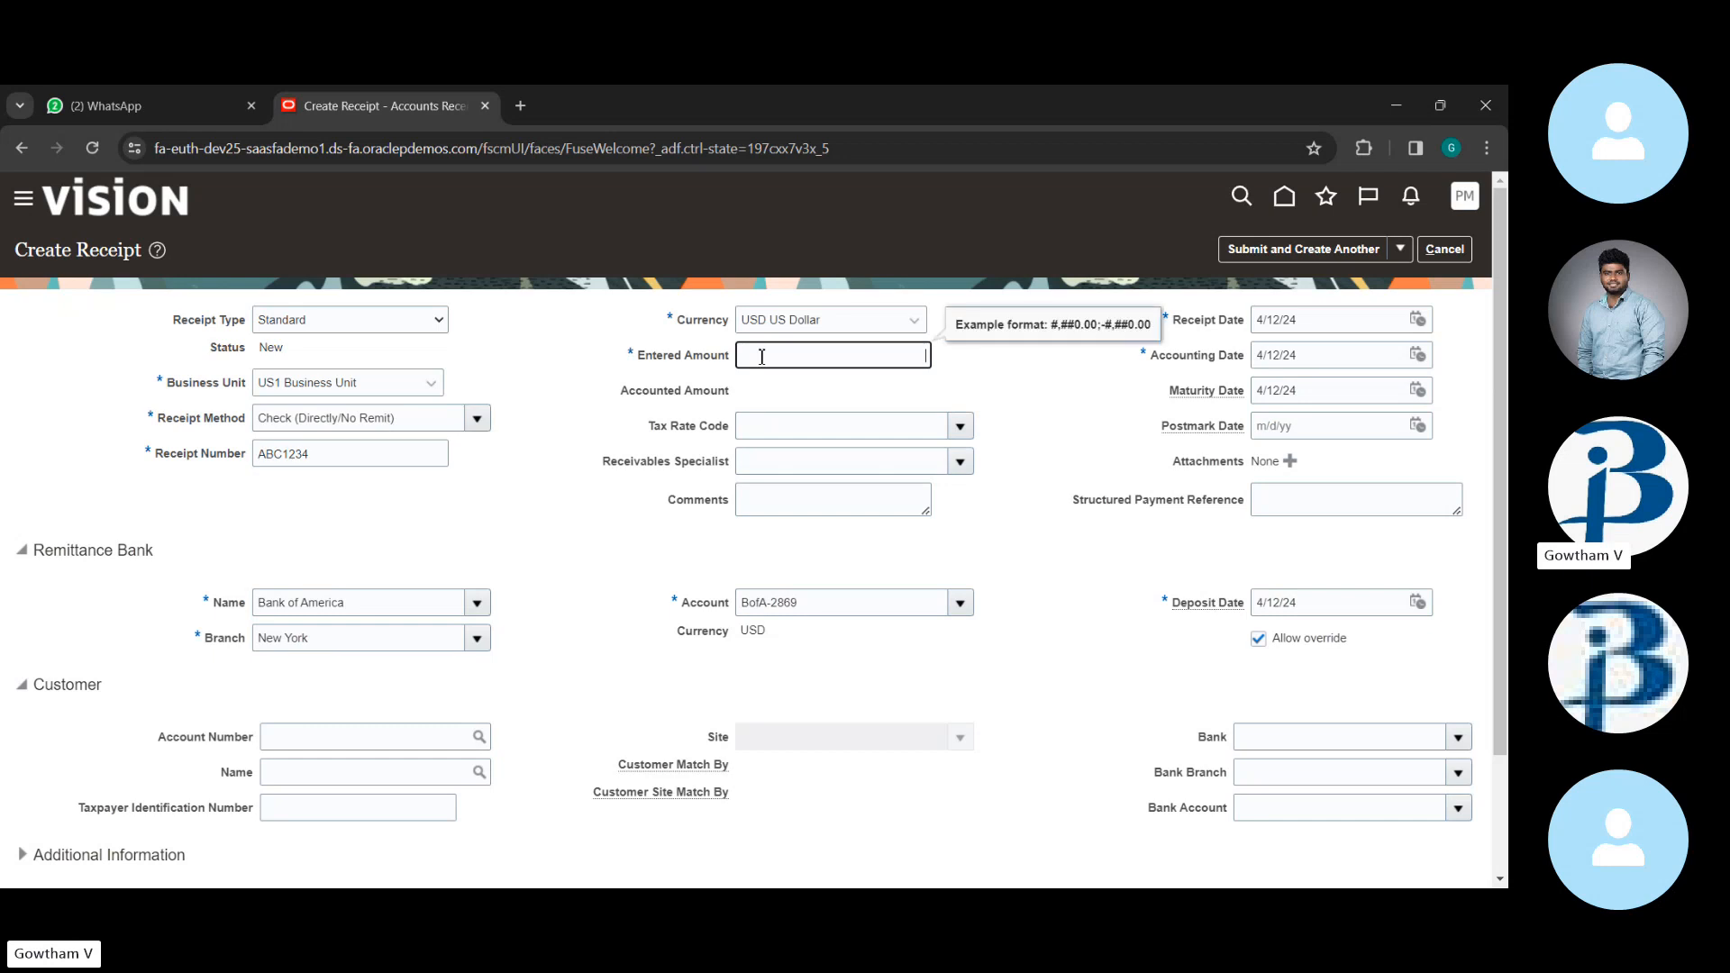
pyautogui.write('10000')
pyautogui.click(879, 542)
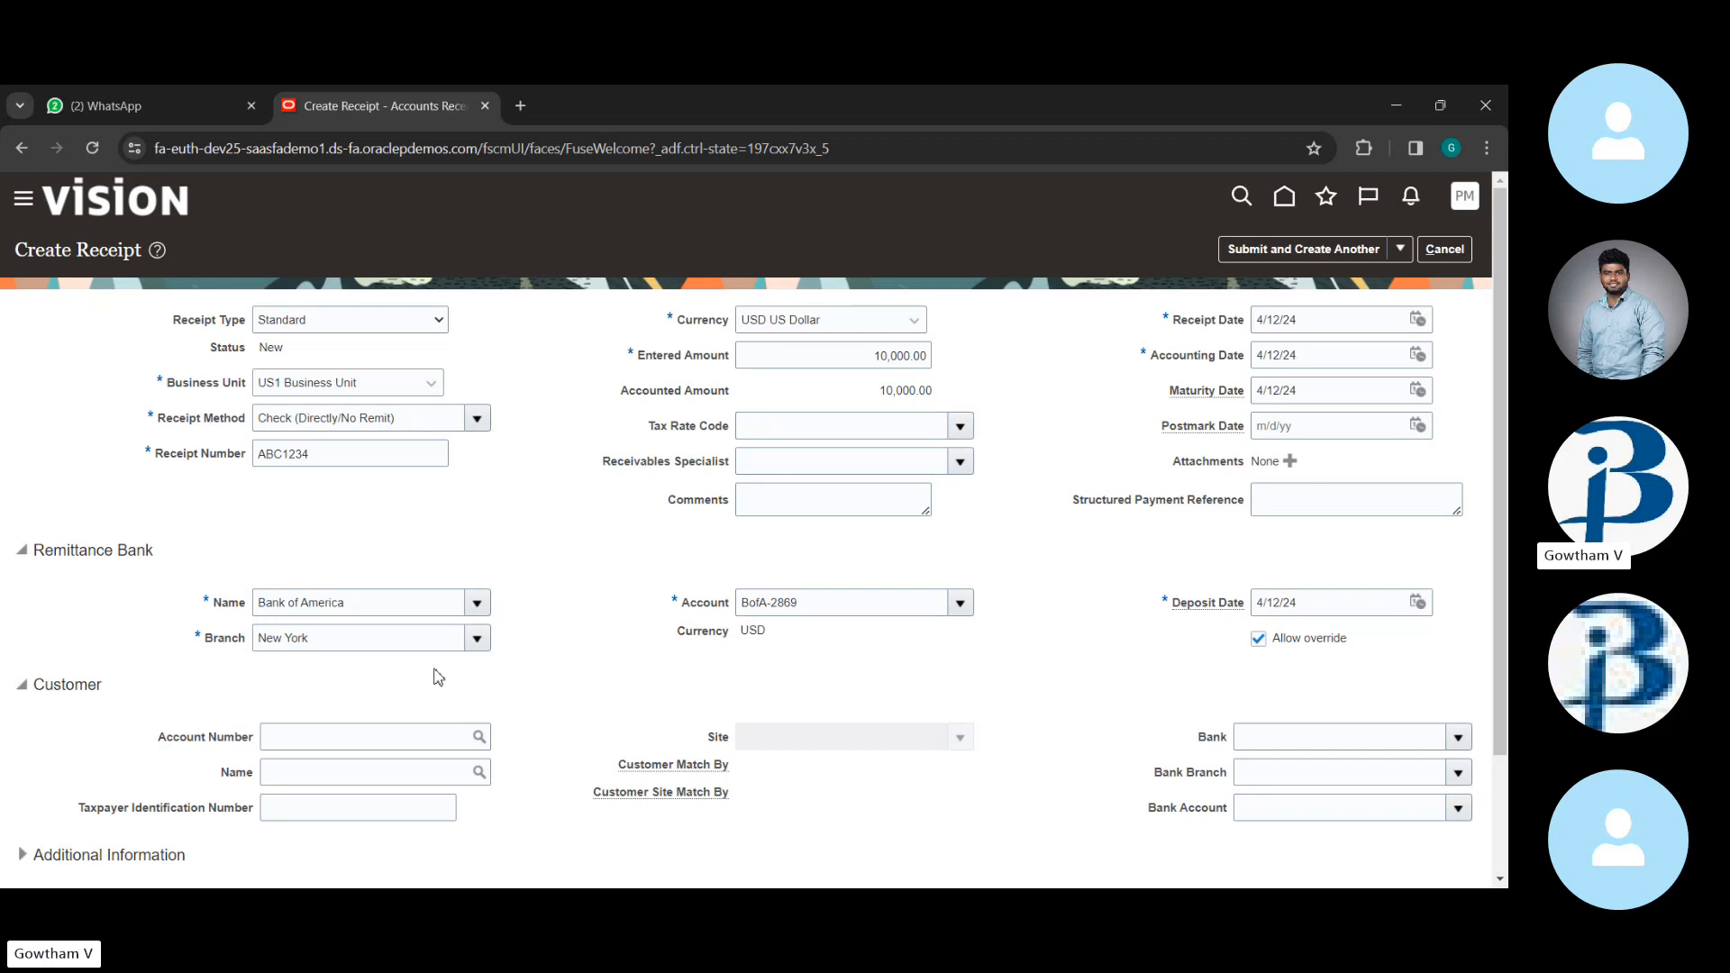
# - Search the customer names for easy and select Easy Solutions as the receipt's customer
pyautogui.scroll(-1, 288, 599)
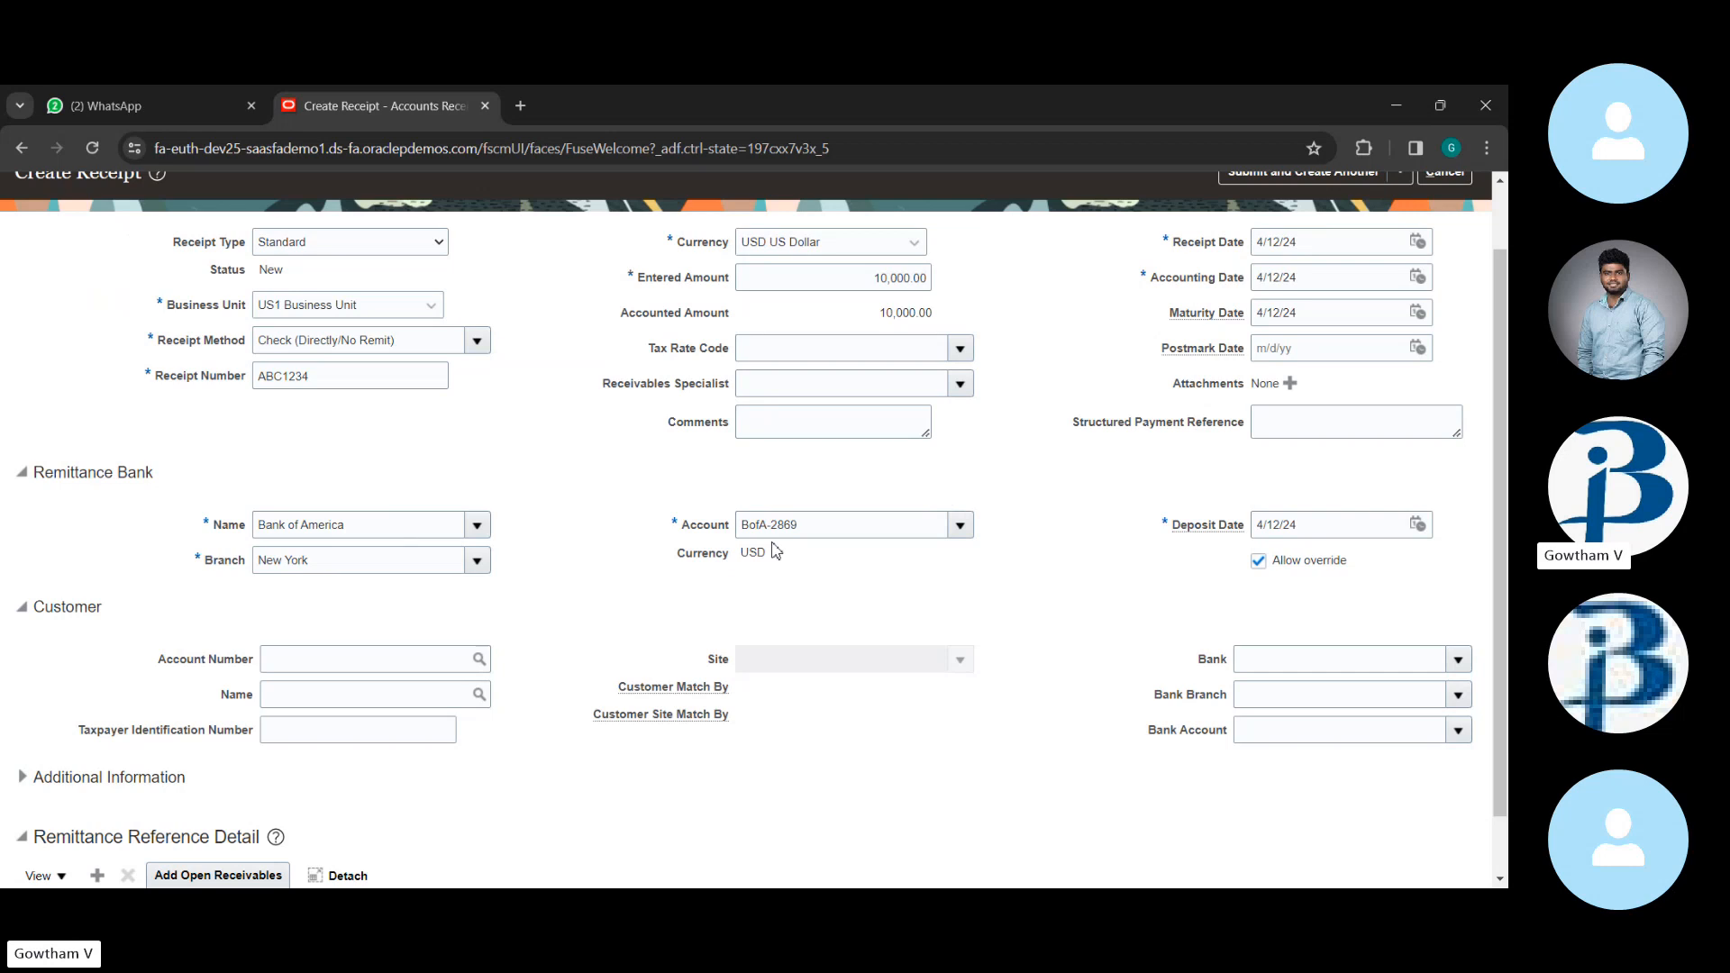
pyautogui.scroll(-1, 441, 602)
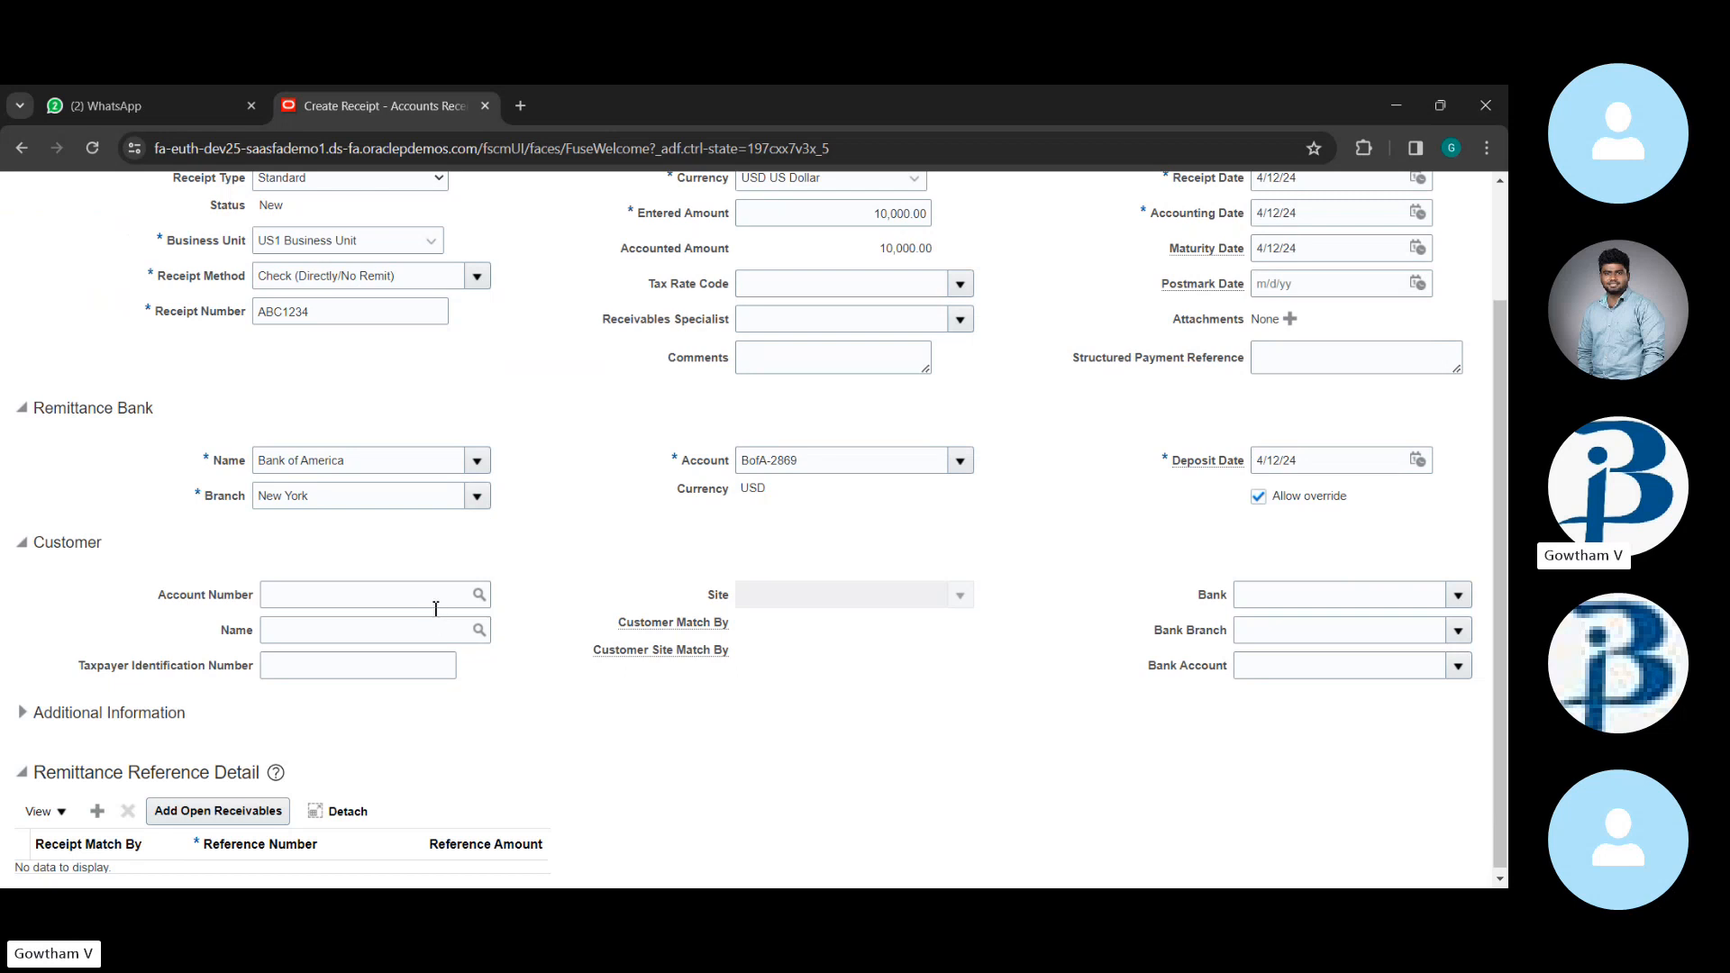
pyautogui.click(400, 629)
pyautogui.write('easy')
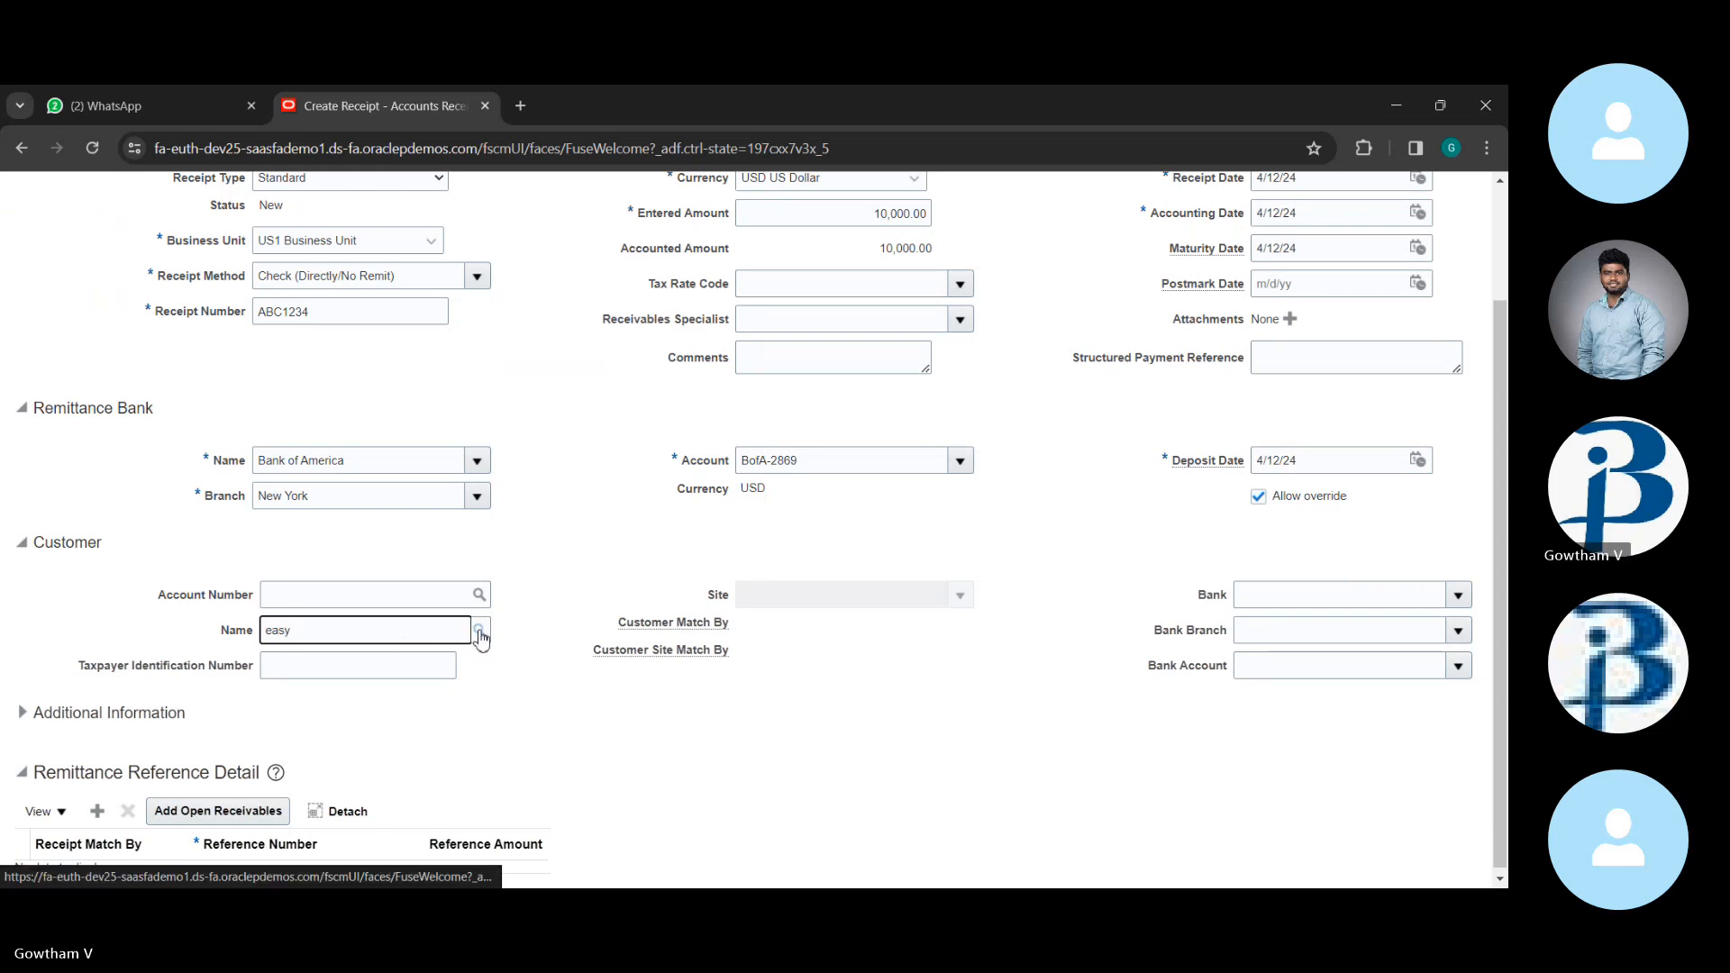
pyautogui.scroll(2, 397, 536)
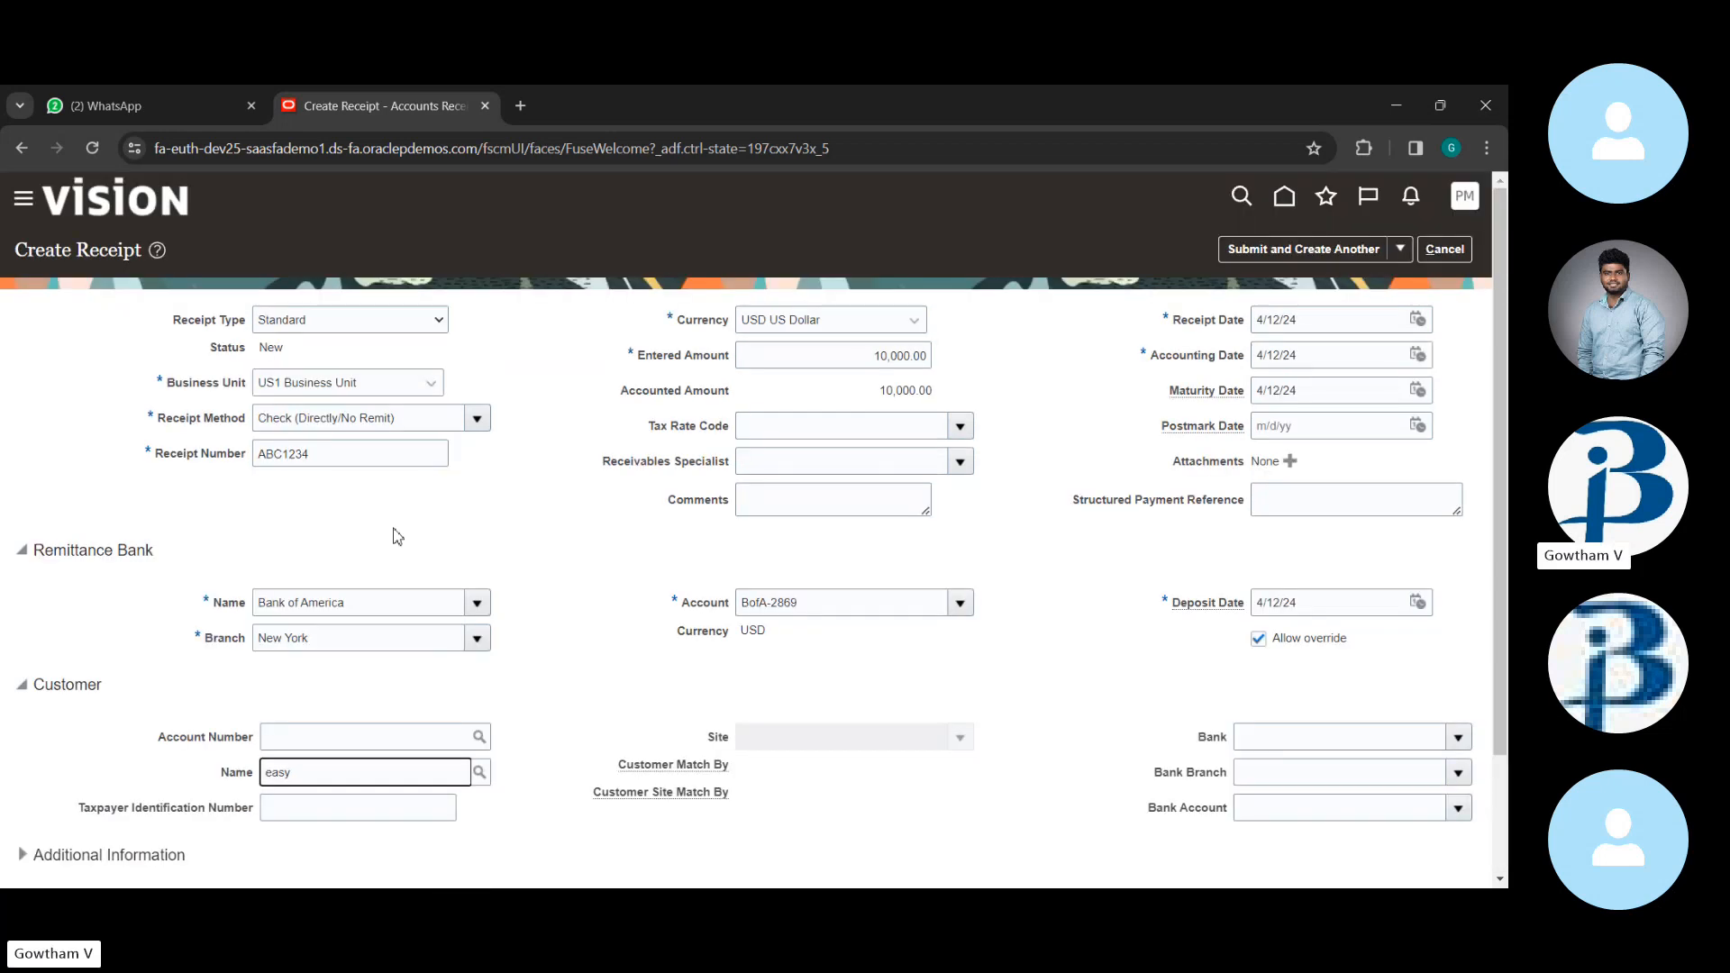
pyautogui.scroll(-1, 397, 536)
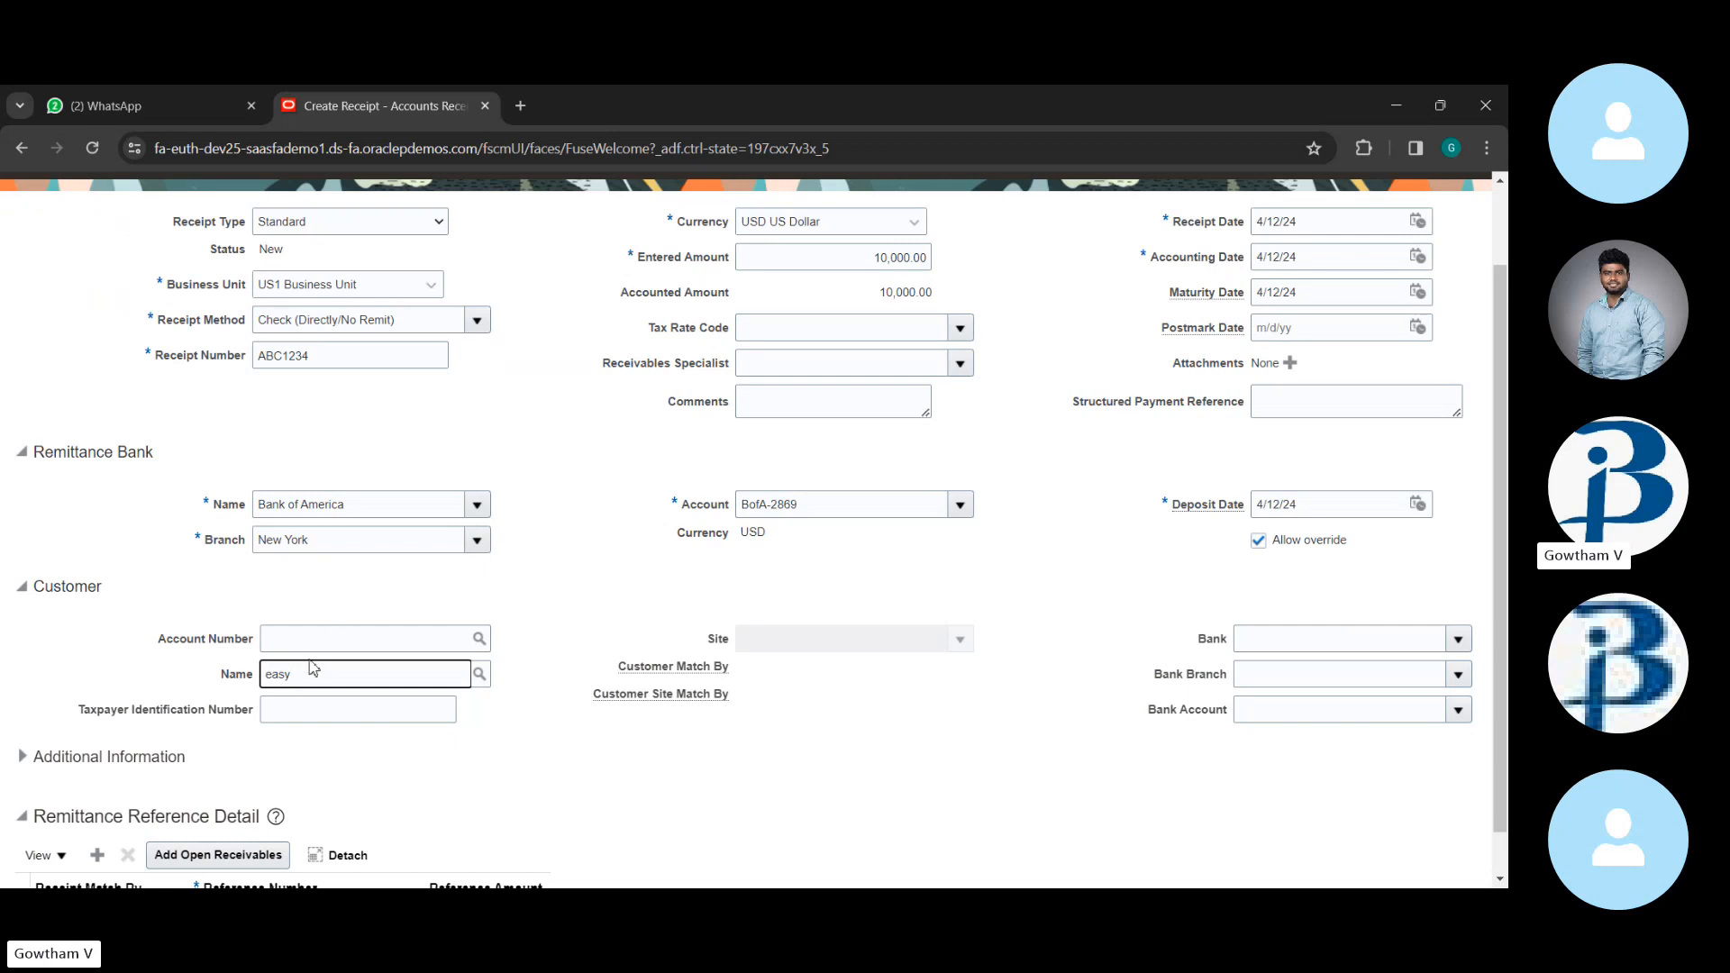
pyautogui.press('BackSpace')
pyautogui.press('BackSpace')
pyautogui.press('BackSpace')
pyautogui.press('BackSpace')
pyautogui.write('eas')
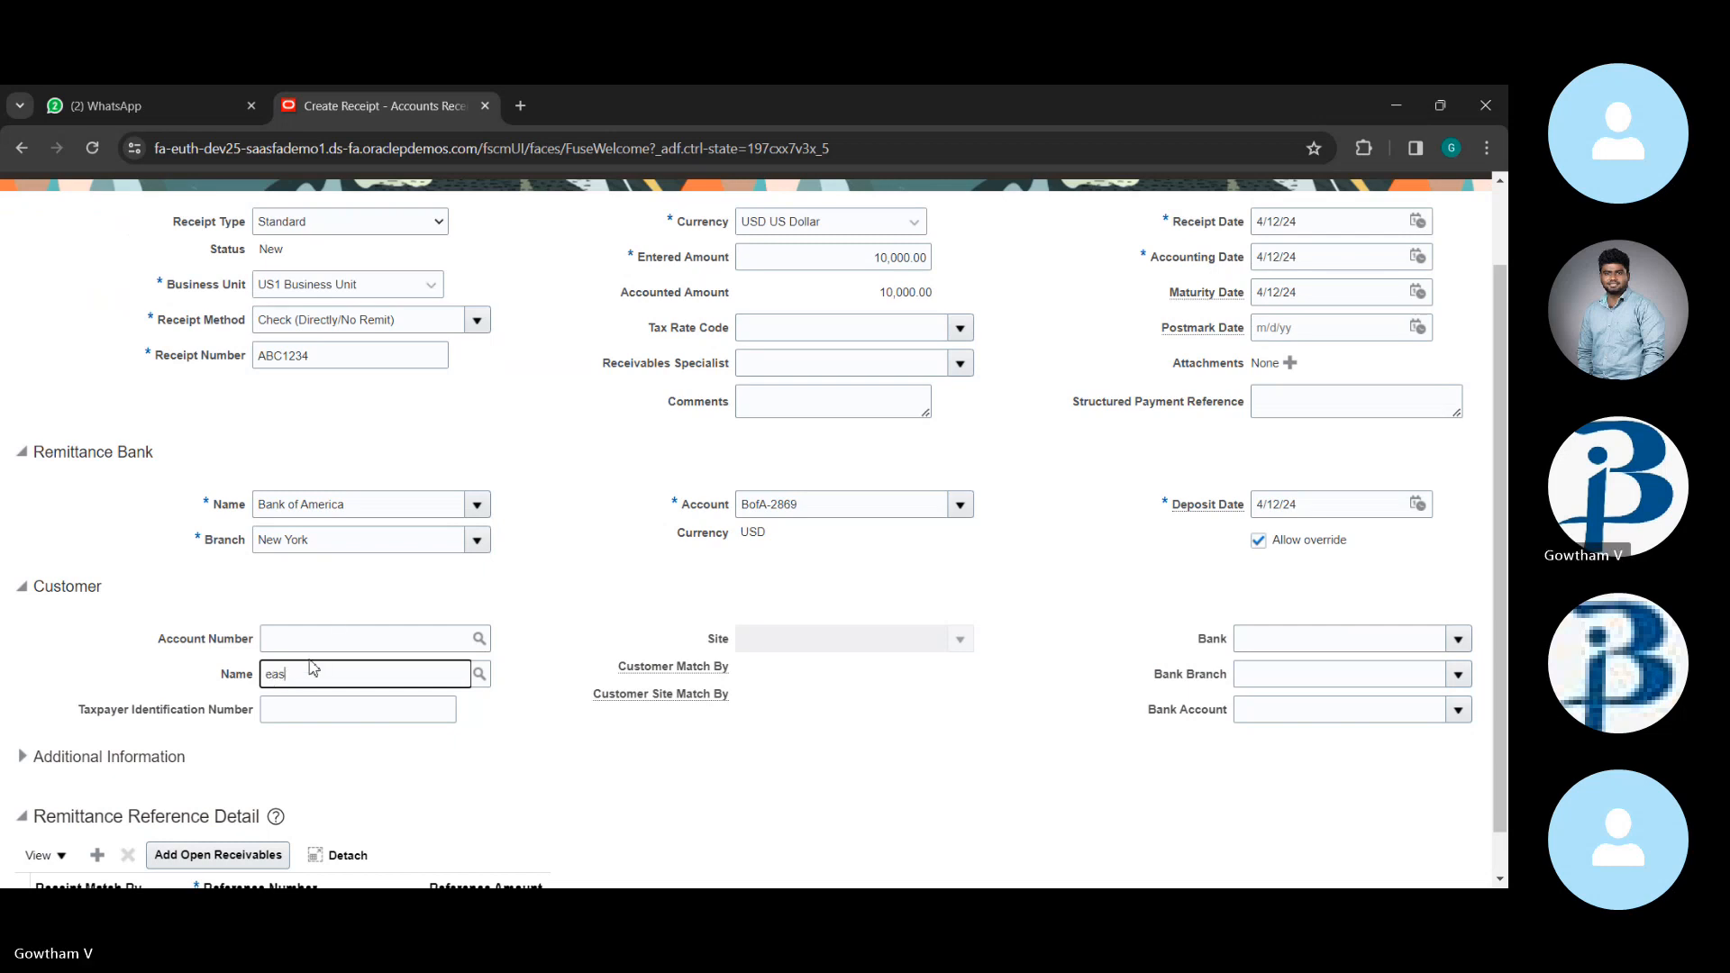
pyautogui.write('y')
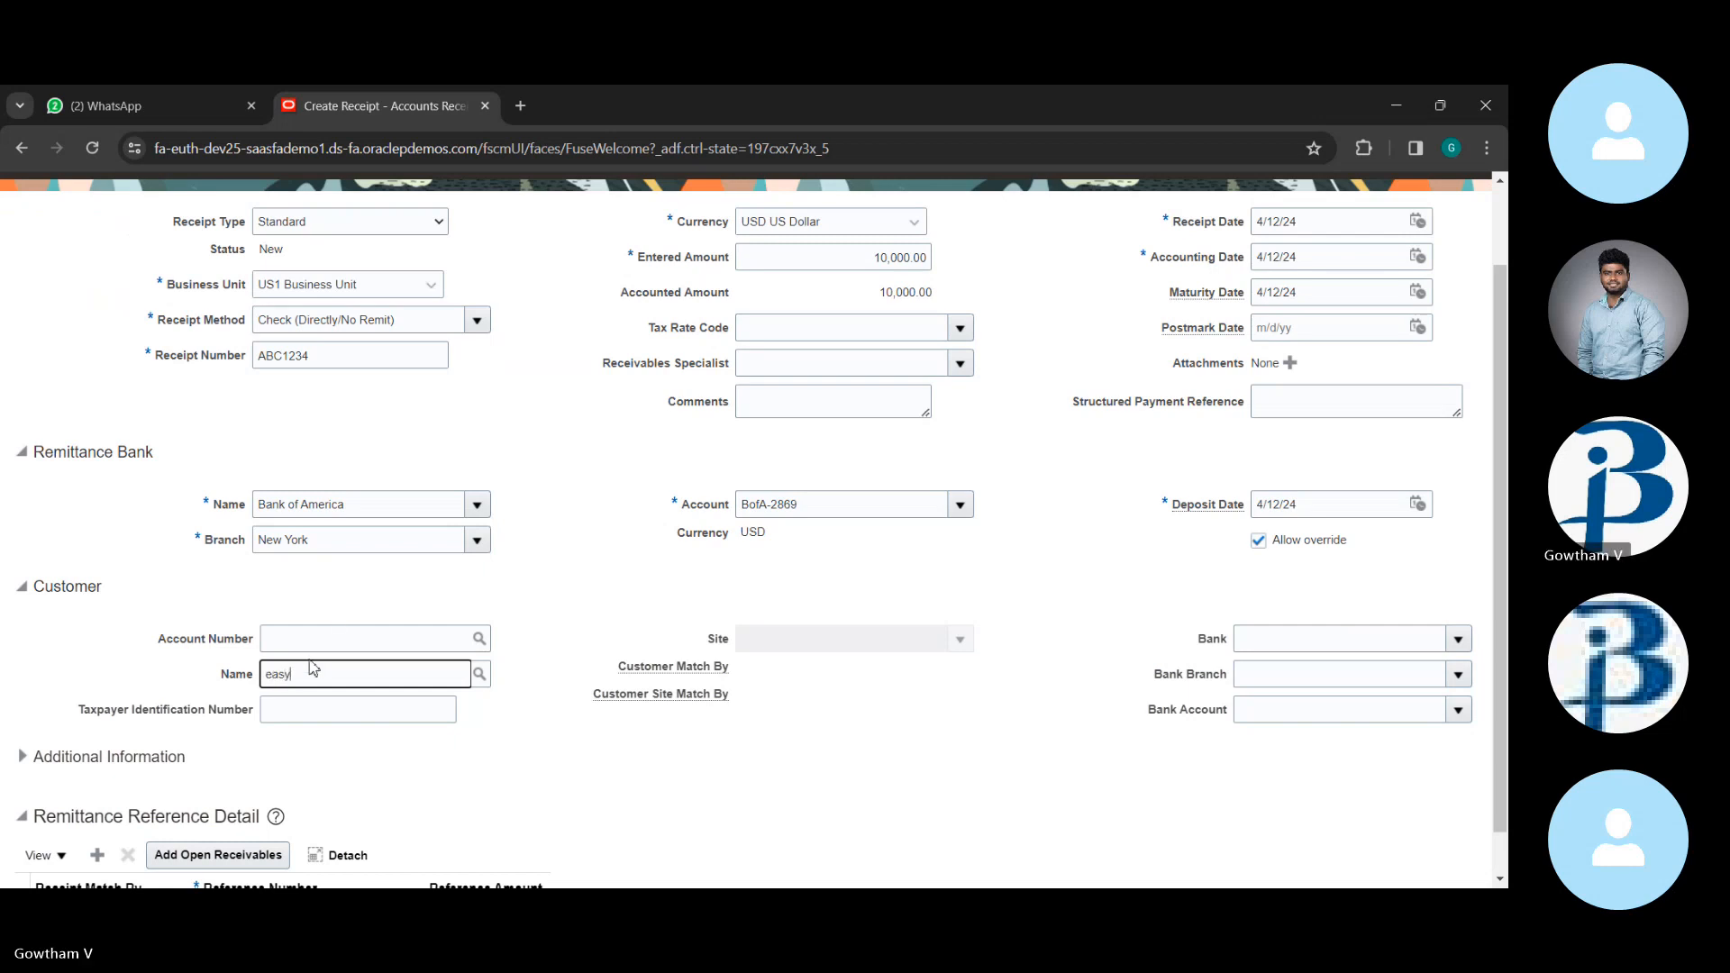
pyautogui.click(479, 682)
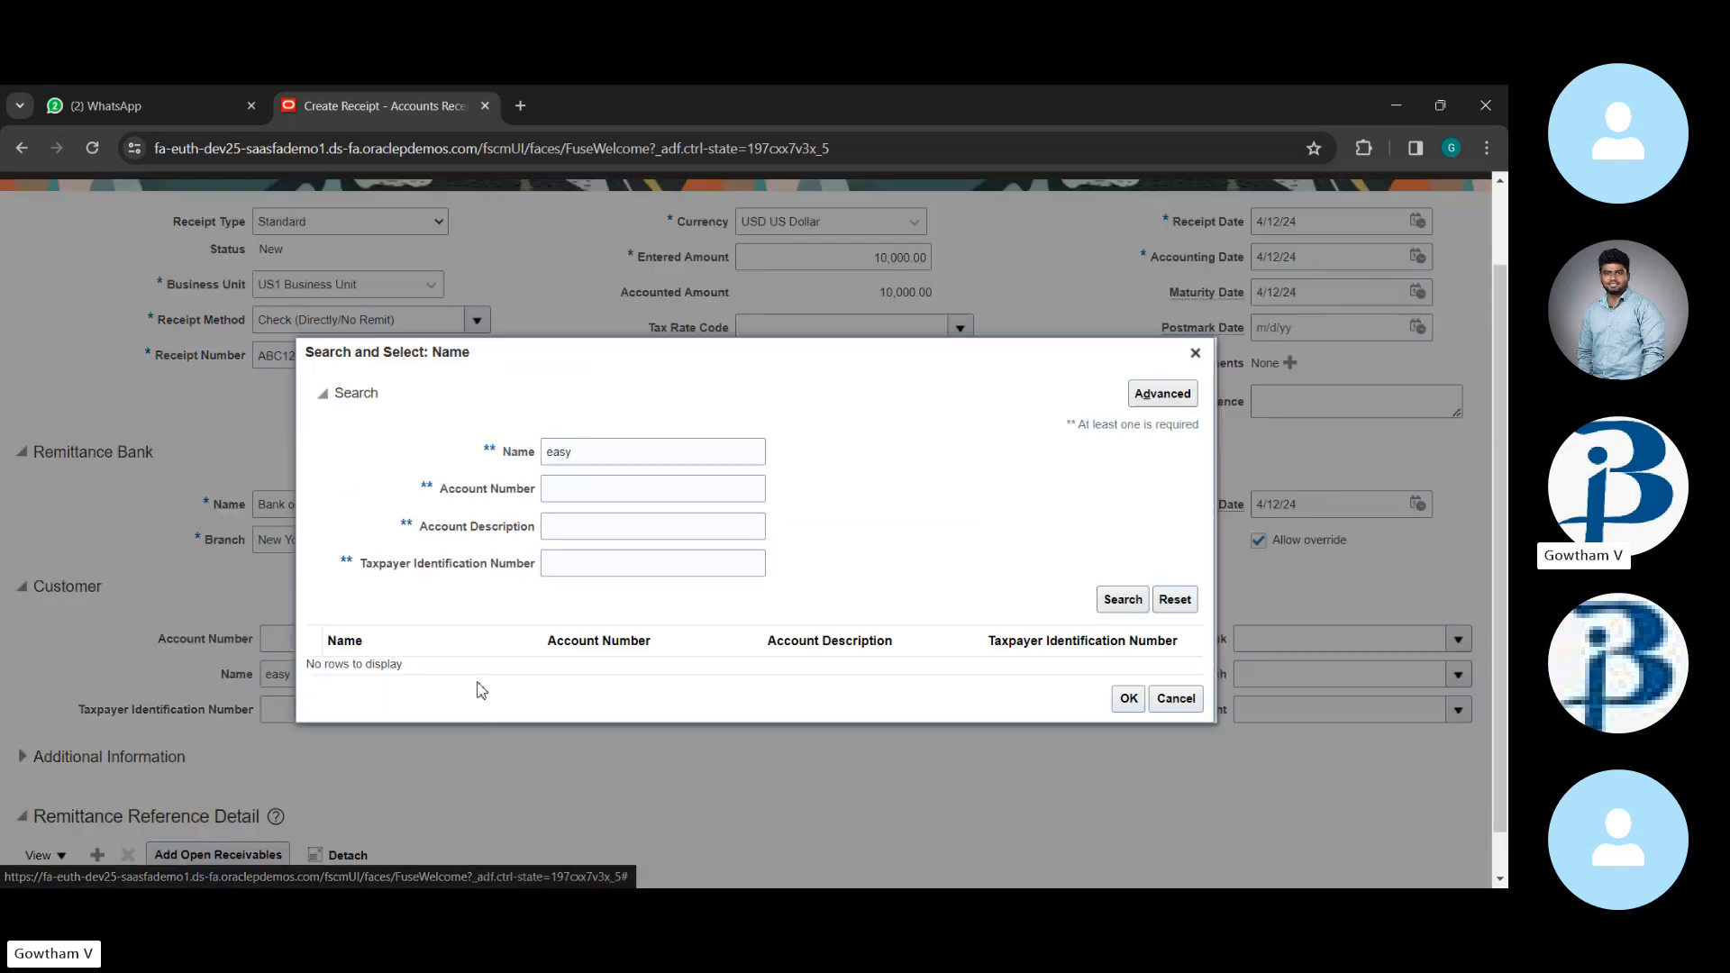
pyautogui.click(712, 664)
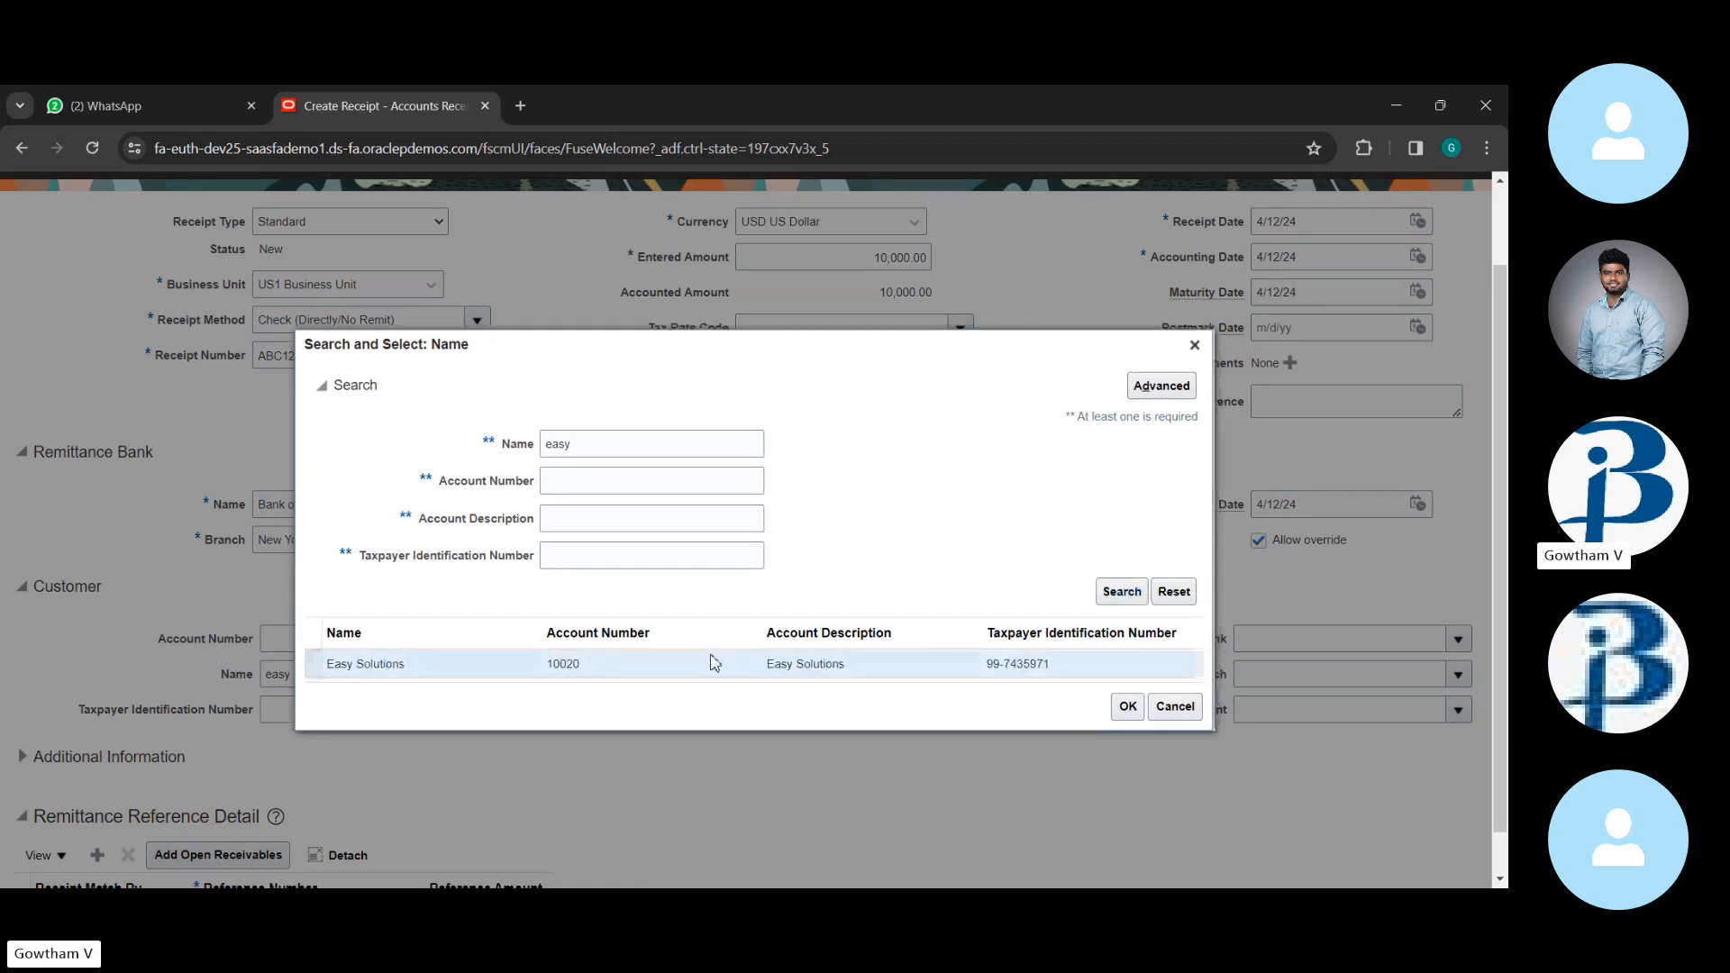
pyautogui.click(1127, 706)
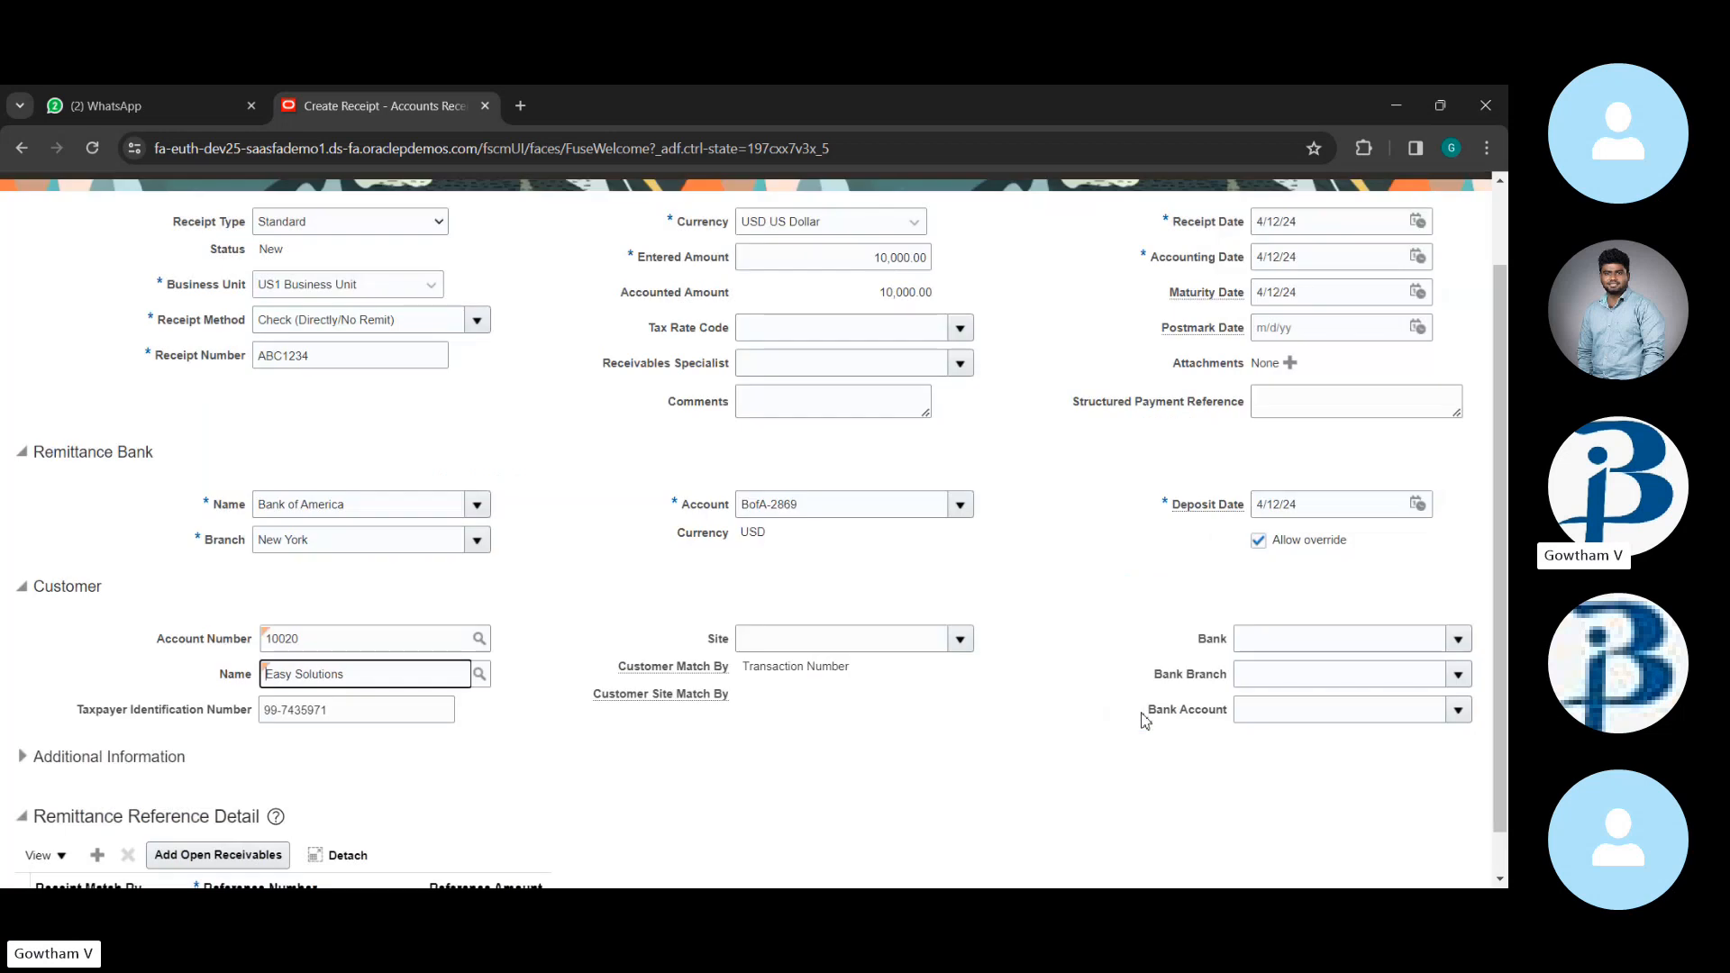
# - Set the receipt's customer site to Oakland and open the search for adding open receivables to the remittance reference
pyautogui.click(956, 639)
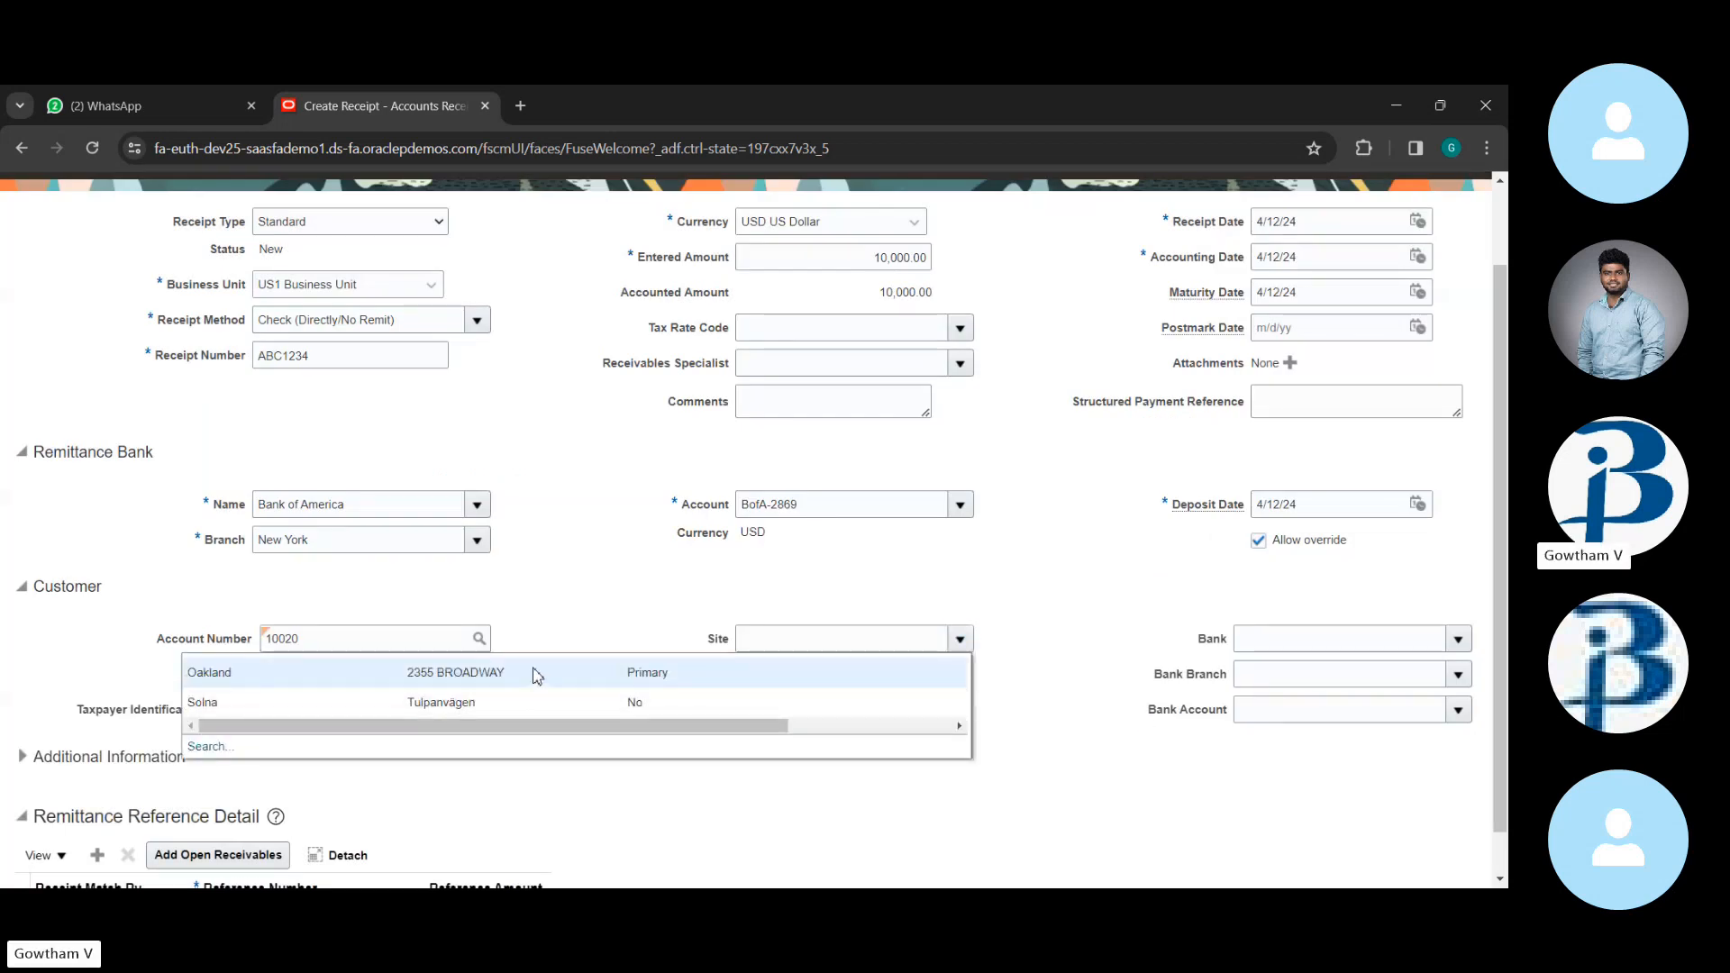
pyautogui.click(537, 675)
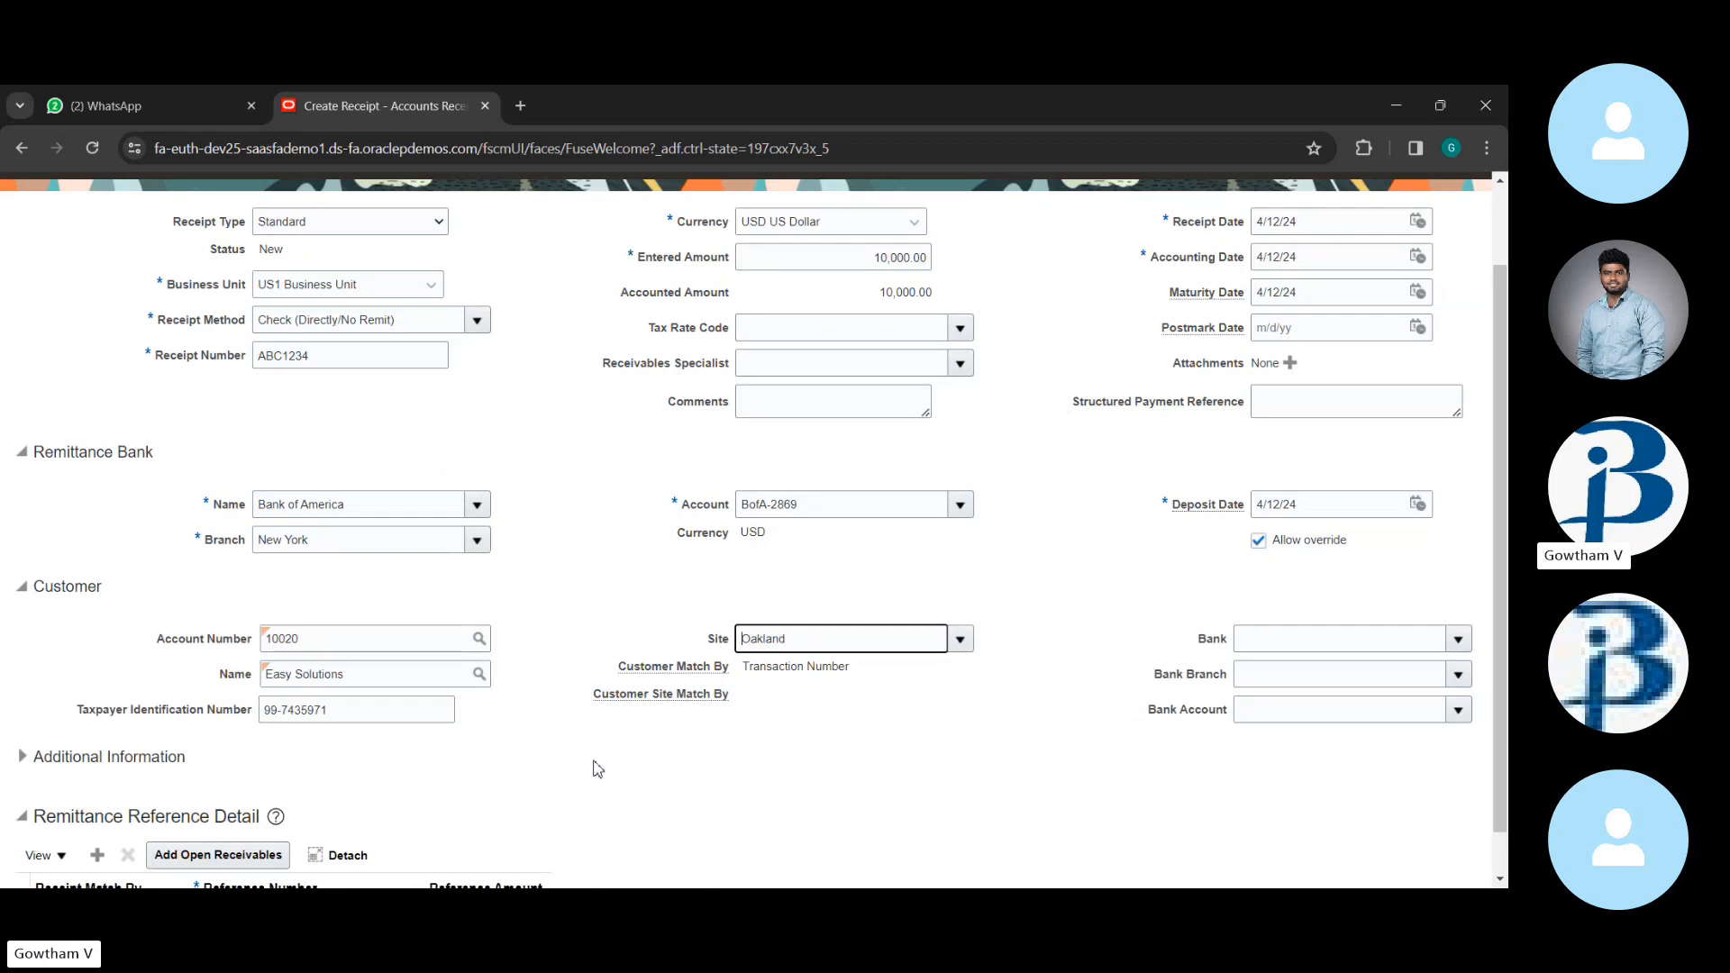
pyautogui.scroll(-1, 596, 769)
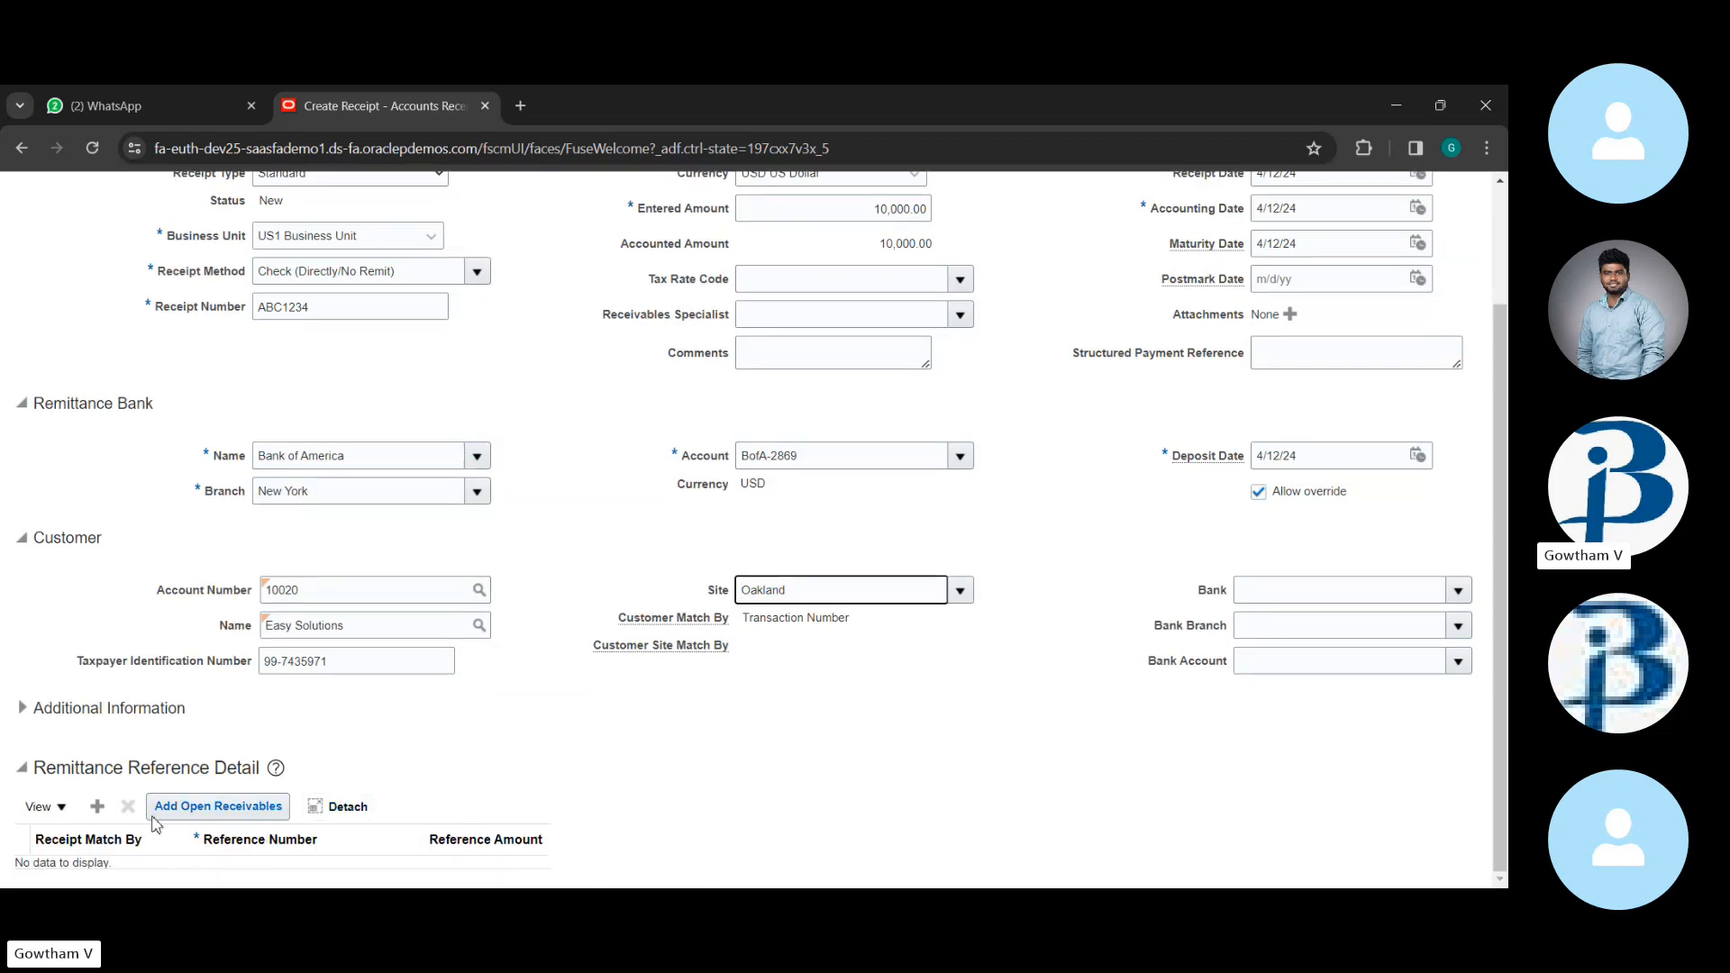
pyautogui.click(193, 800)
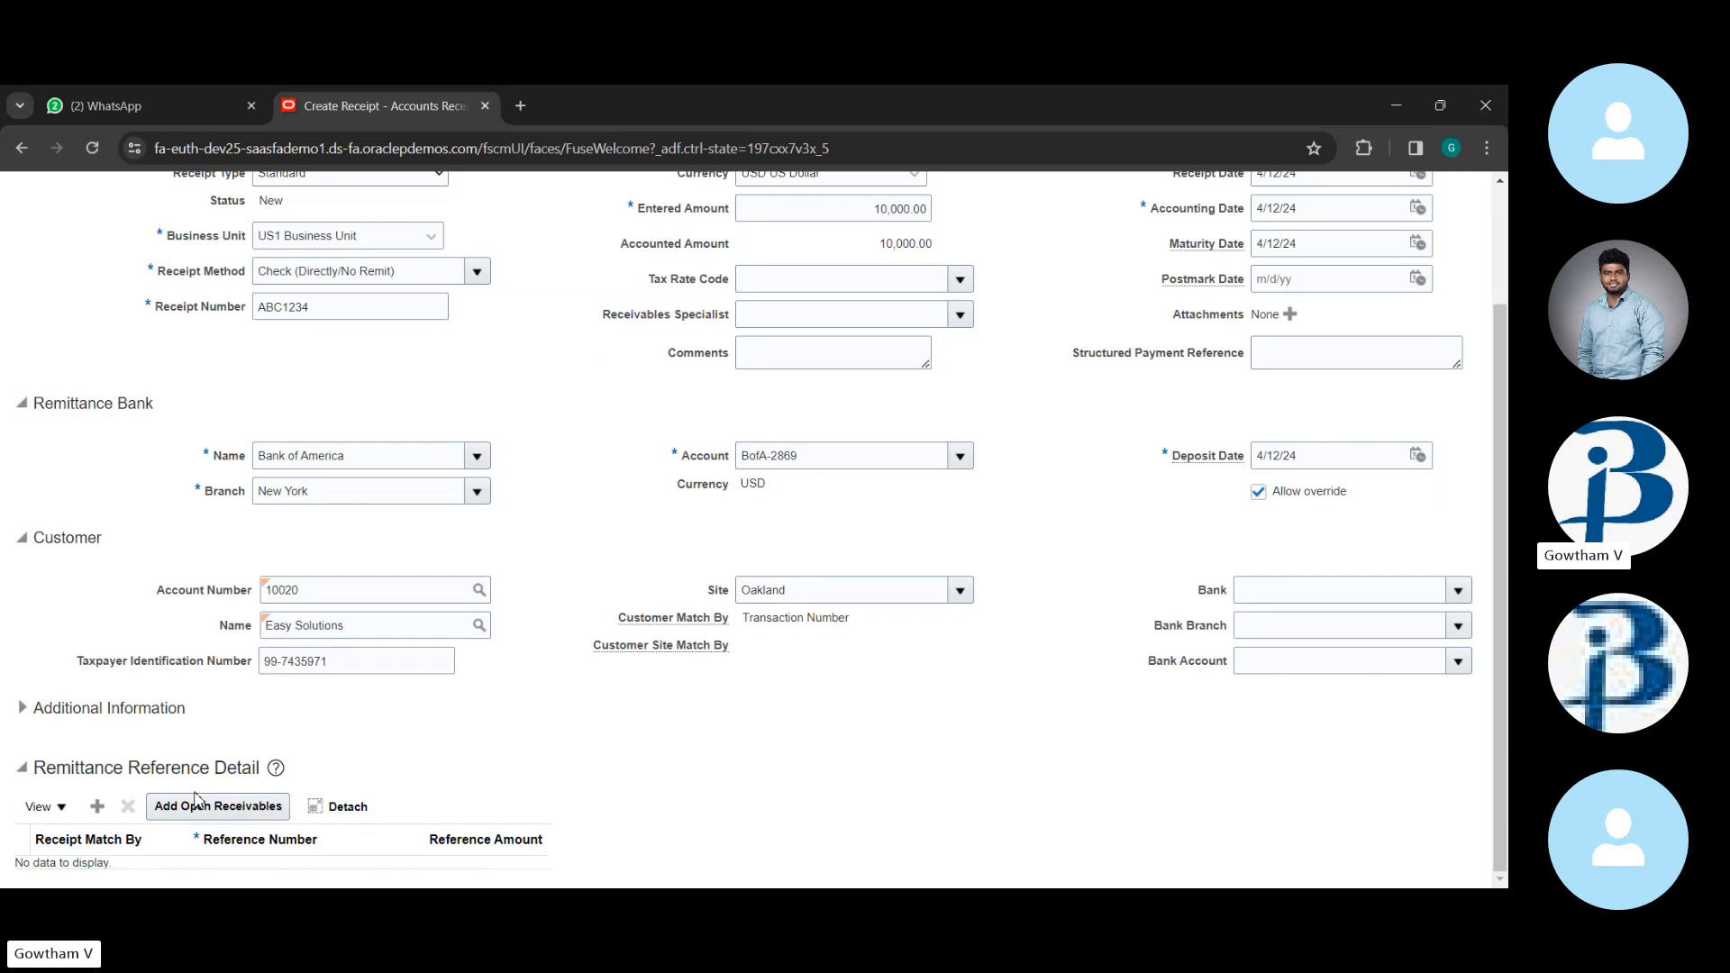
pyautogui.doubleClick(182, 807)
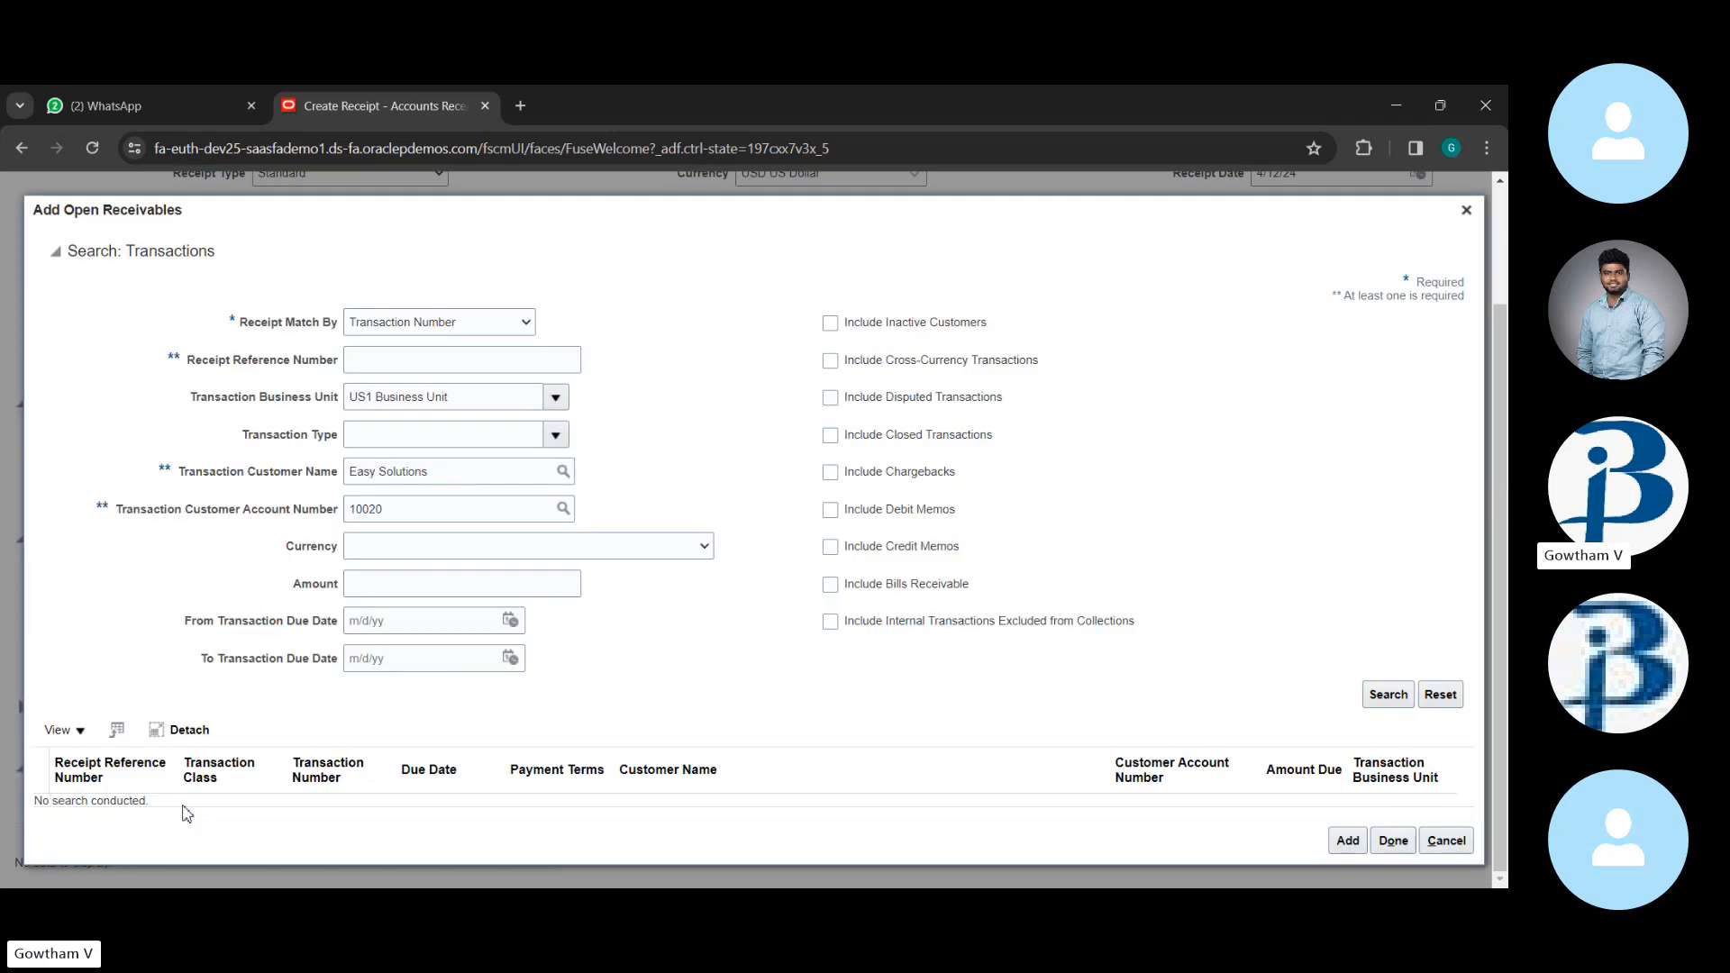
# - Search the open transactions of Easy Solutions and add the invoice due 1/29/24 to the remittance reference detail
pyautogui.click(1394, 695)
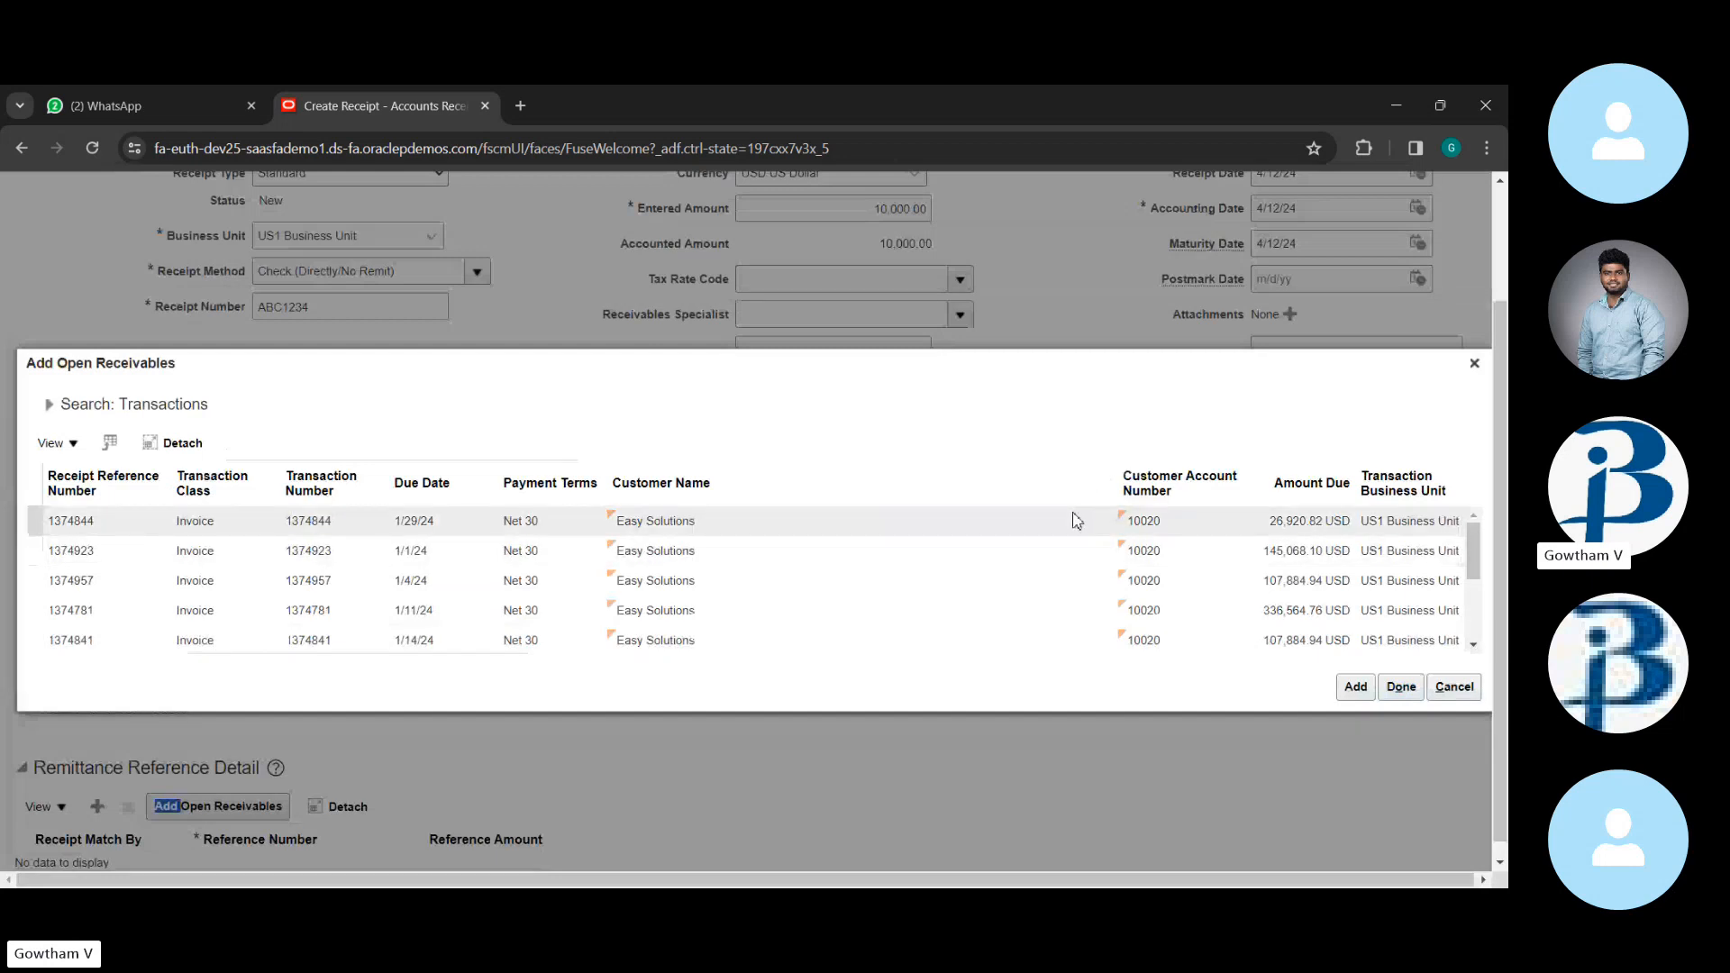
pyautogui.click(1206, 530)
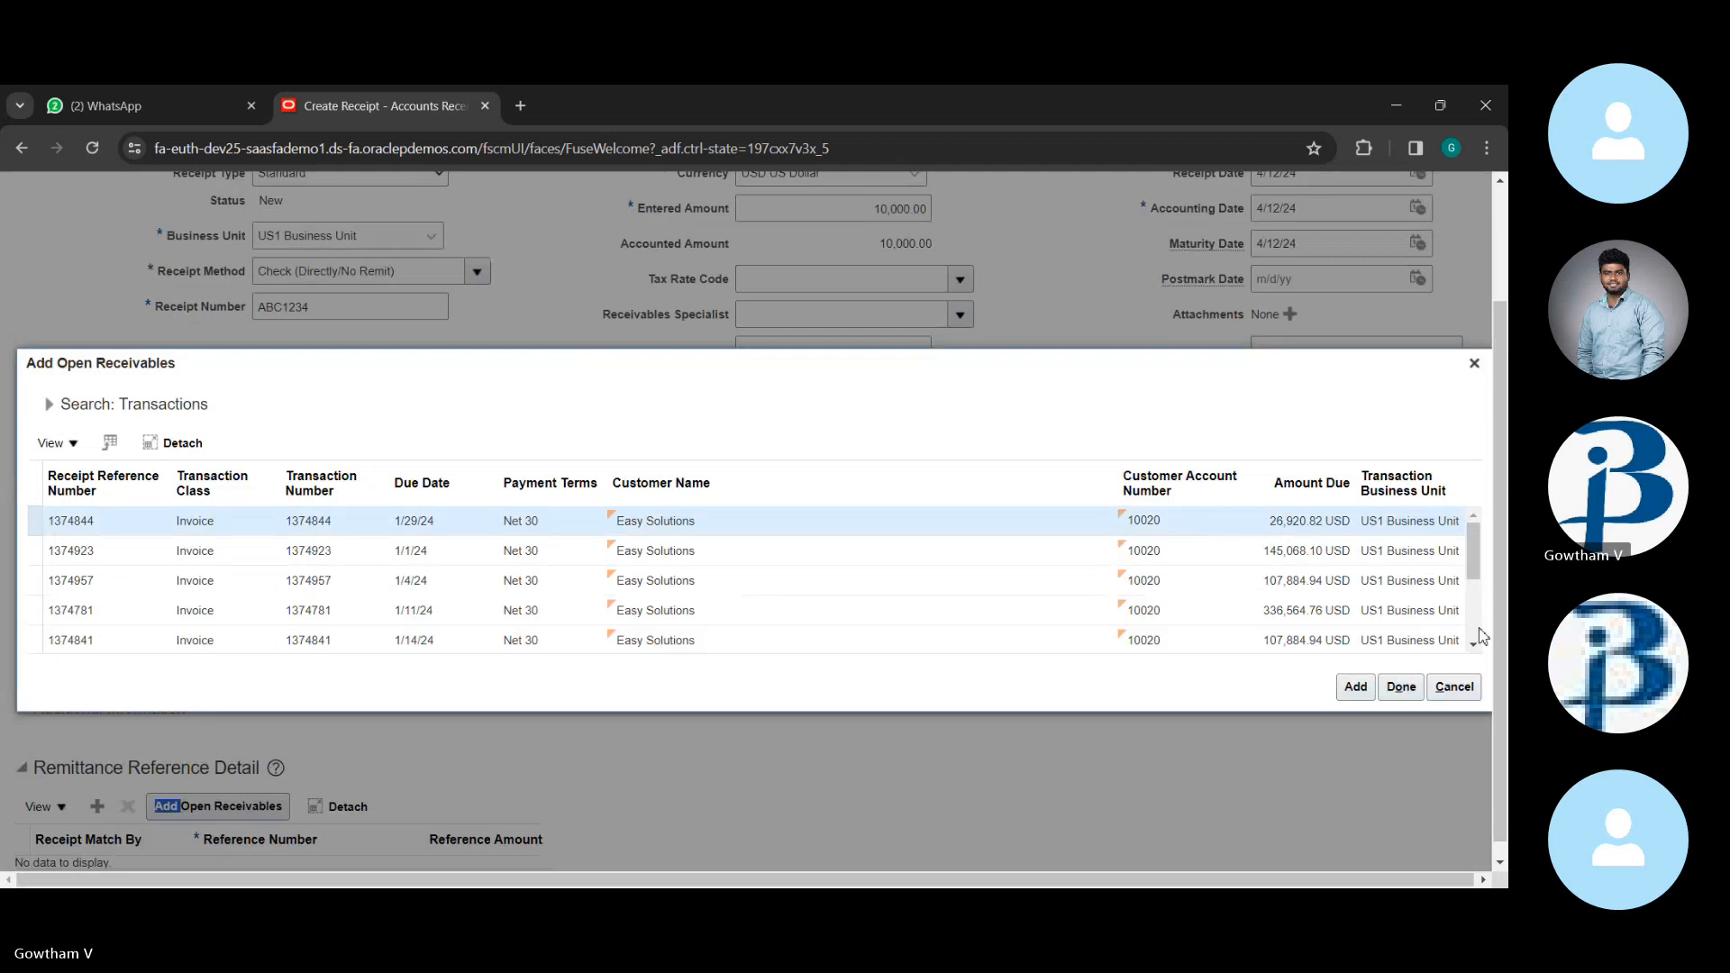
pyautogui.click(1370, 697)
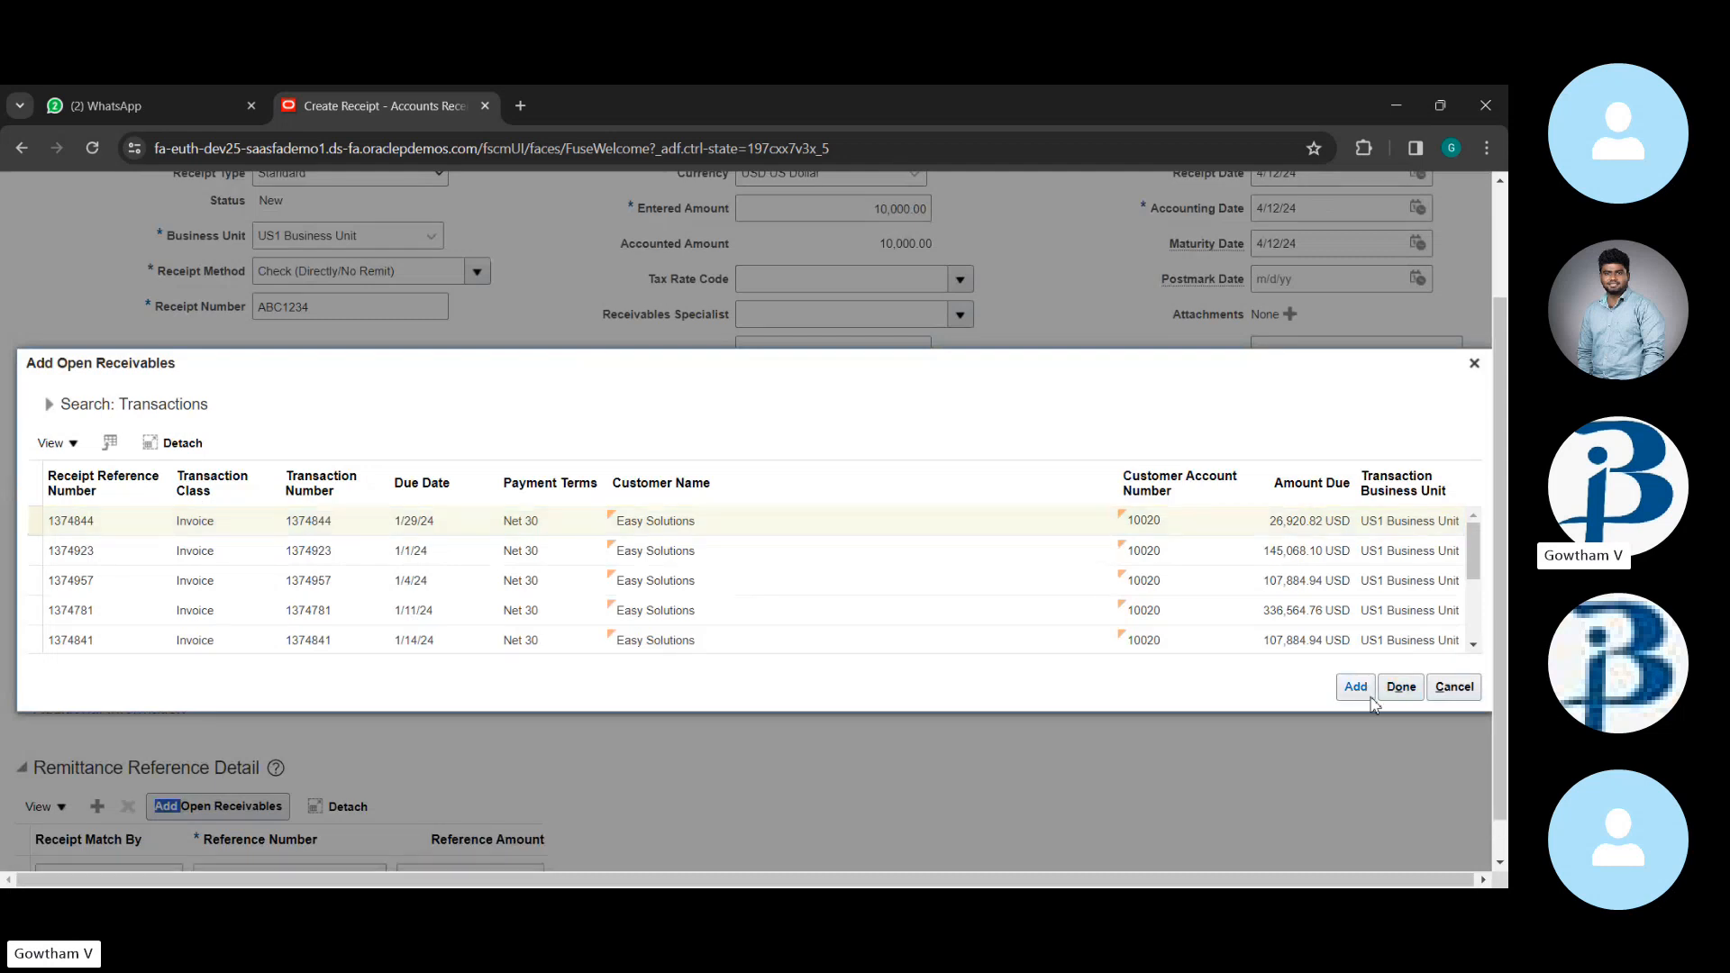
pyautogui.click(1393, 700)
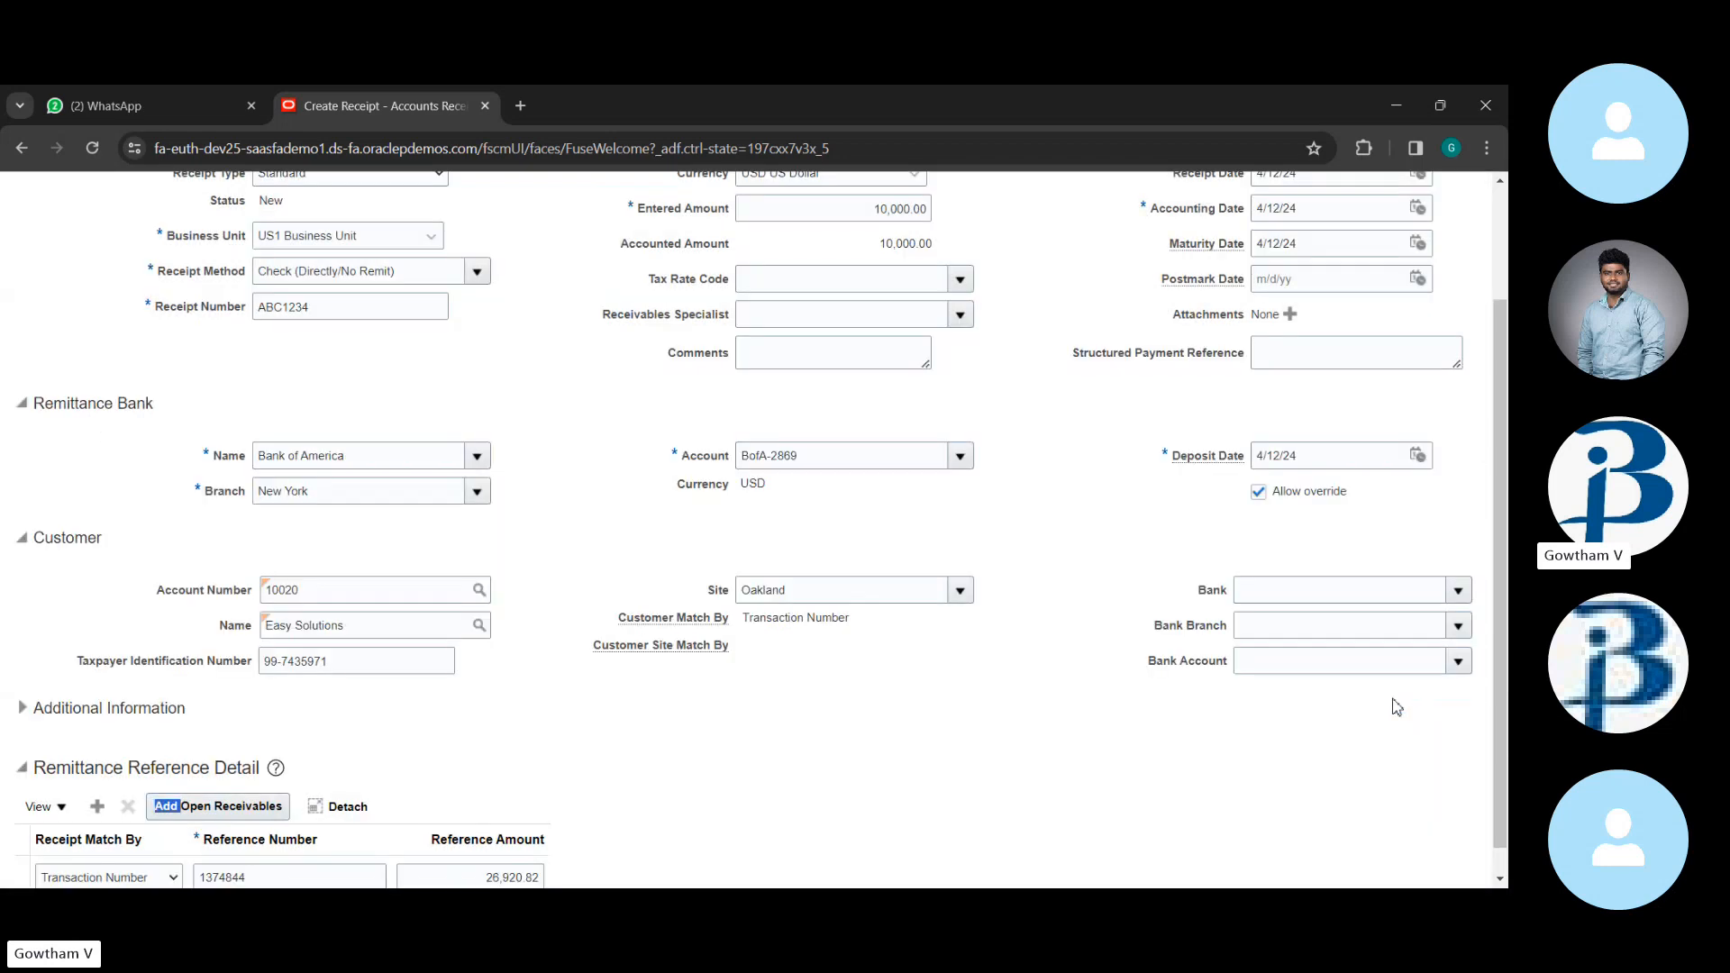
# - Submit receipt ABC1234 for editing, and apply it to the Easy Solutions open invoice due 1/29/24
pyautogui.scroll(-1, 1012, 834)
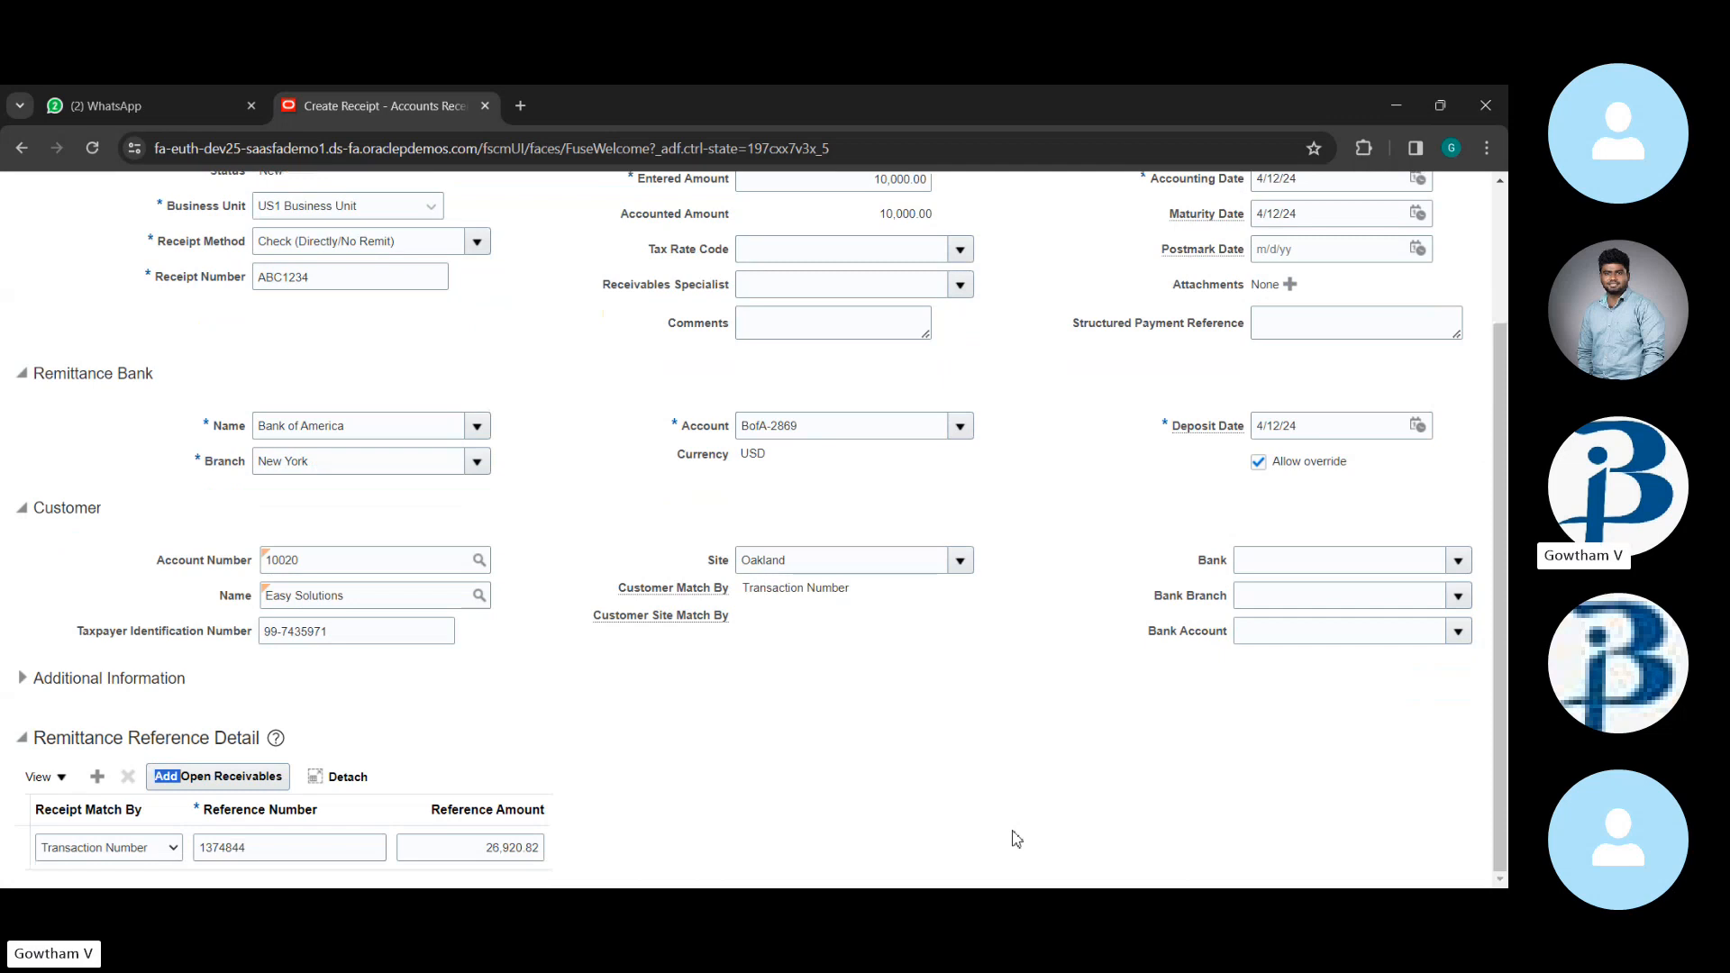
pyautogui.scroll(2, 1012, 834)
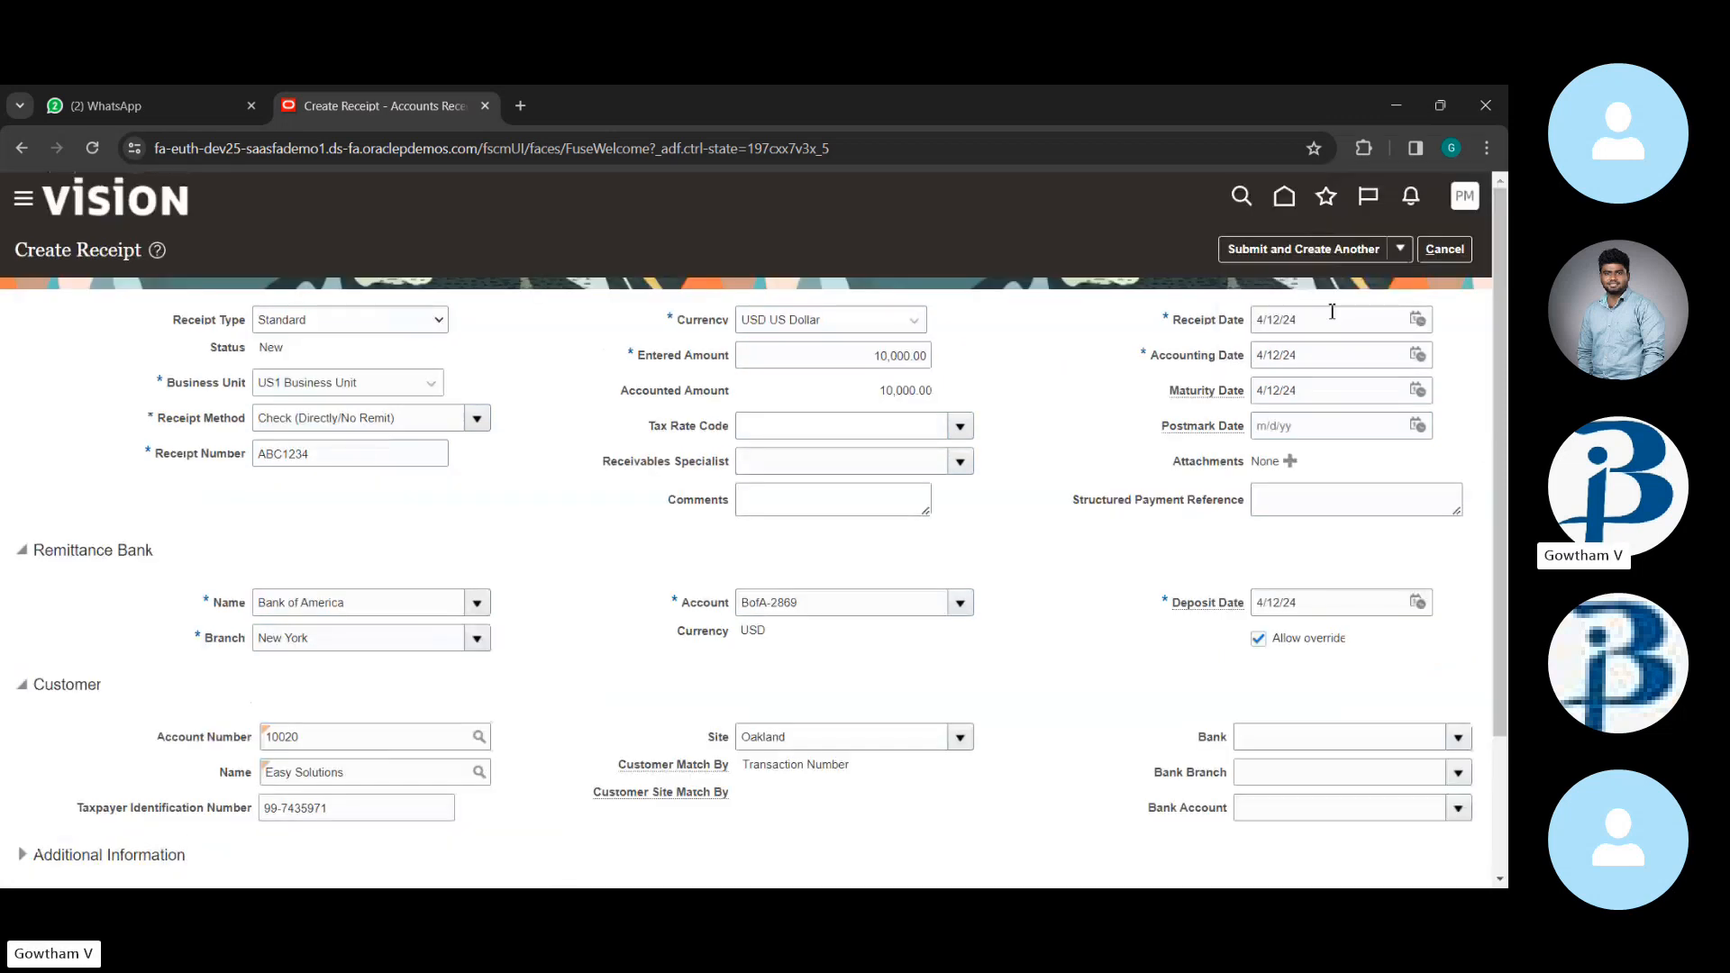
pyautogui.scroll(-3, 1003, 624)
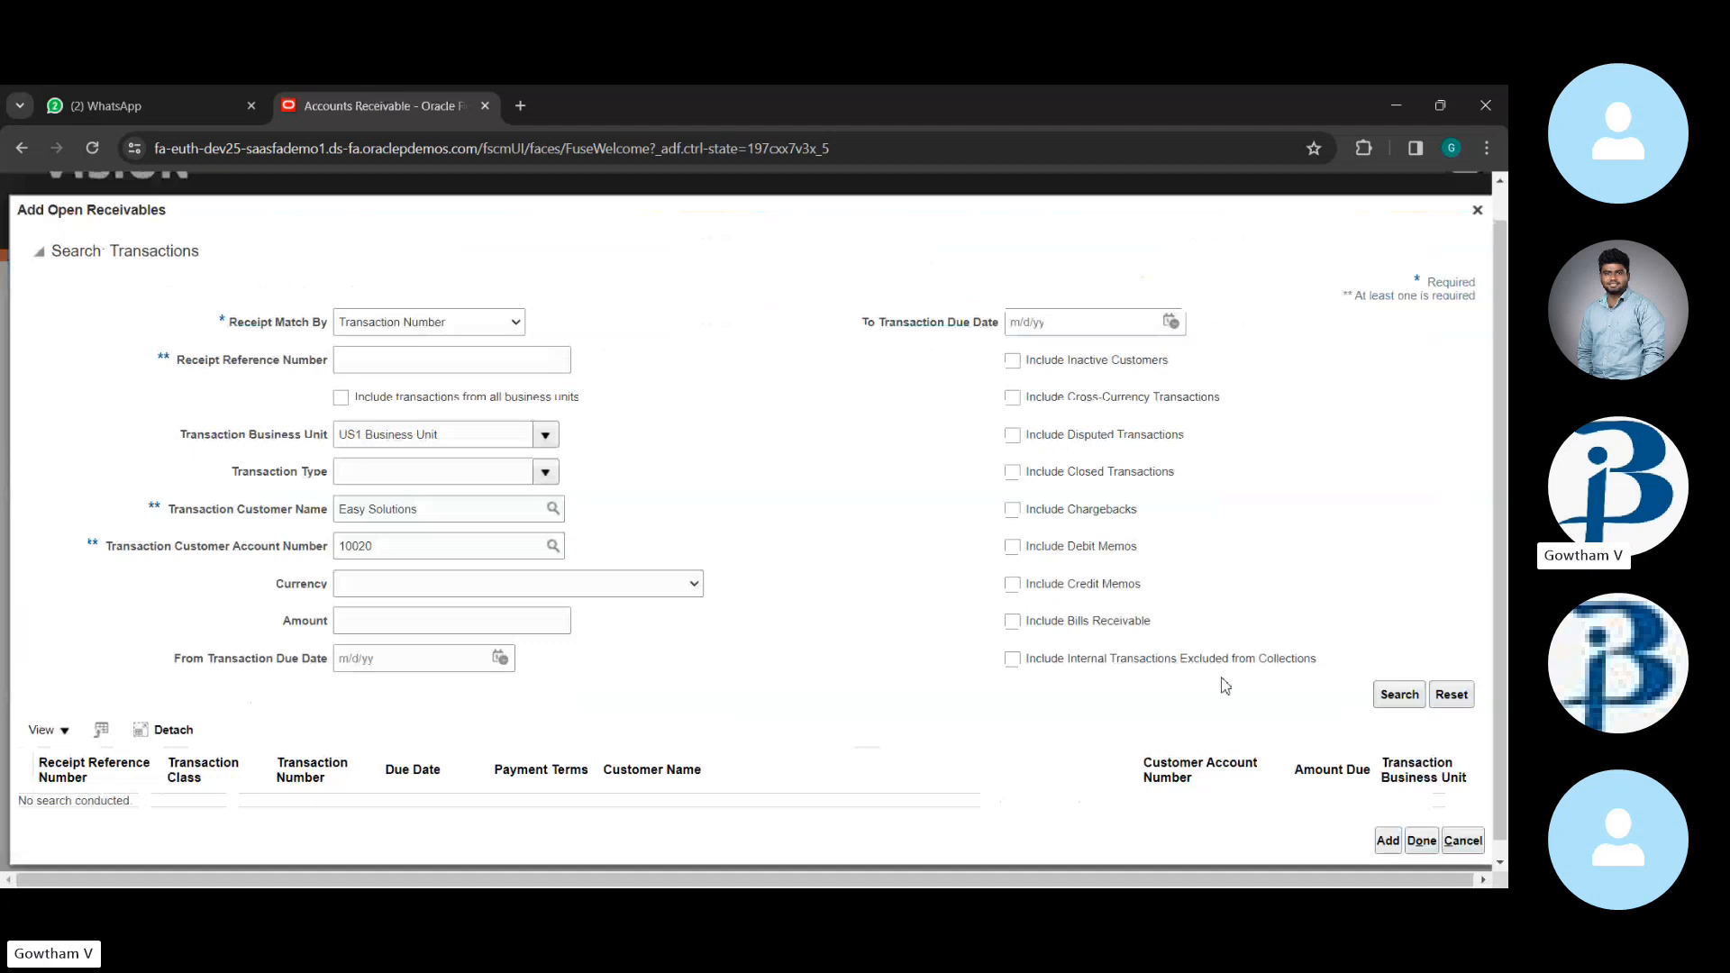
pyautogui.click(1394, 693)
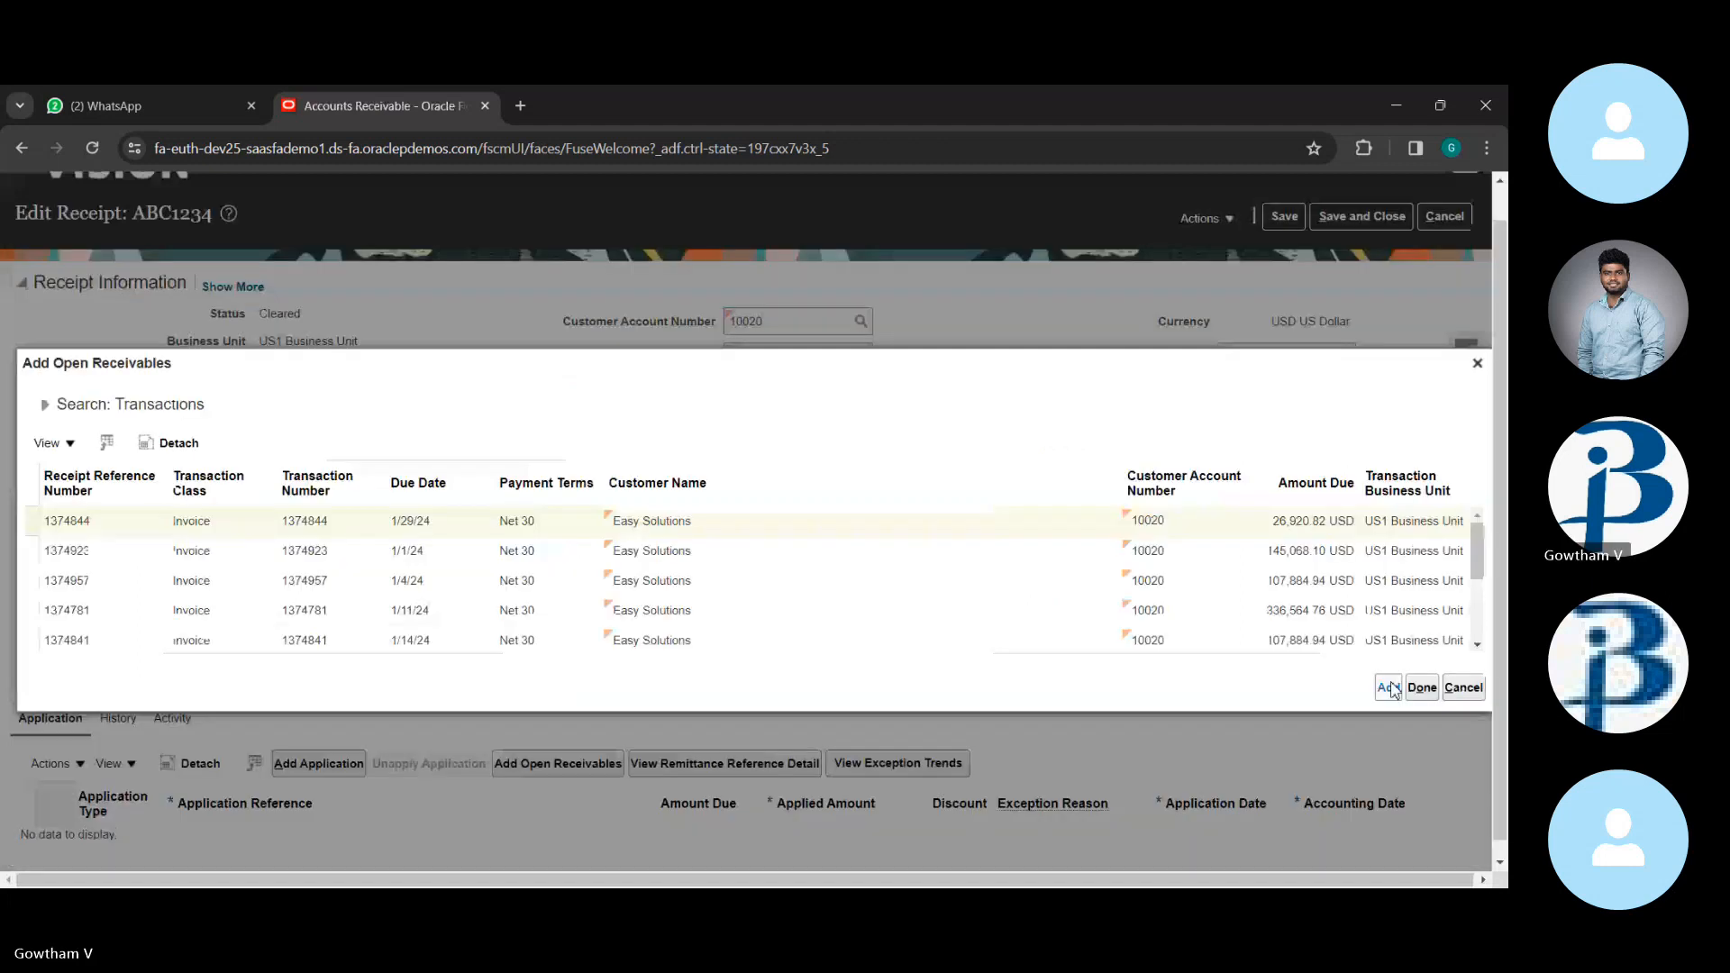
pyautogui.click(1390, 688)
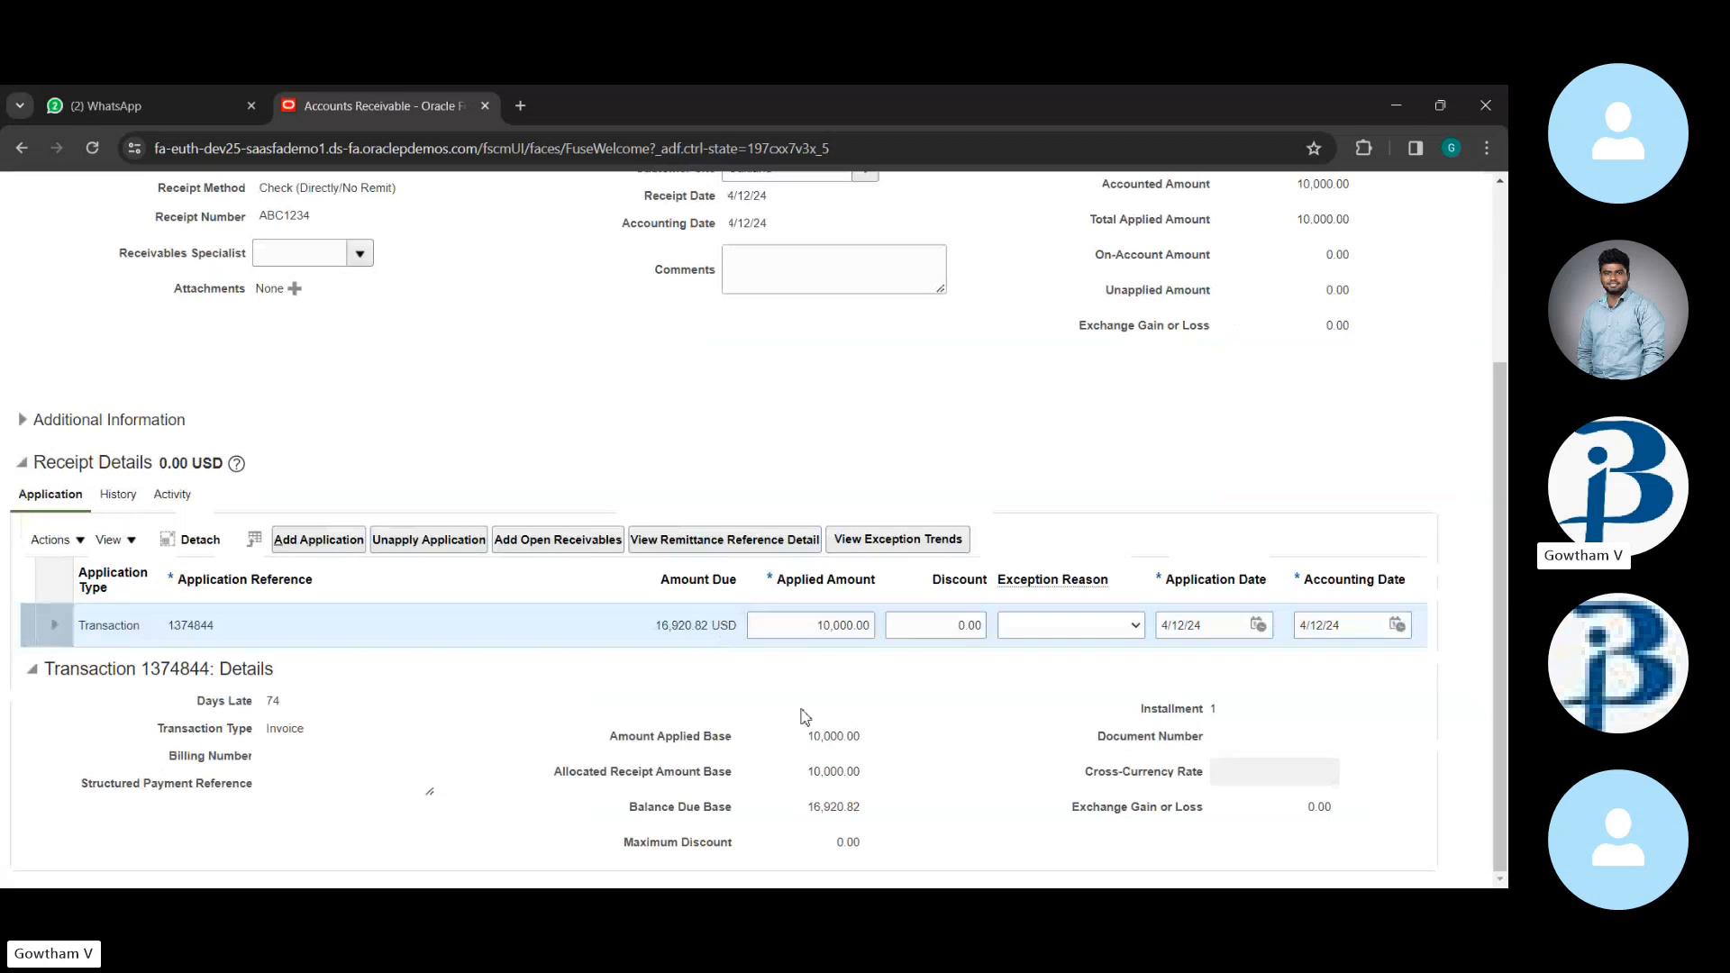
# - Review the receipt's status, customer and amounts, and the details of its application to the invoice
pyautogui.scroll(1, 794, 717)
pyautogui.scroll(-1, 793, 717)
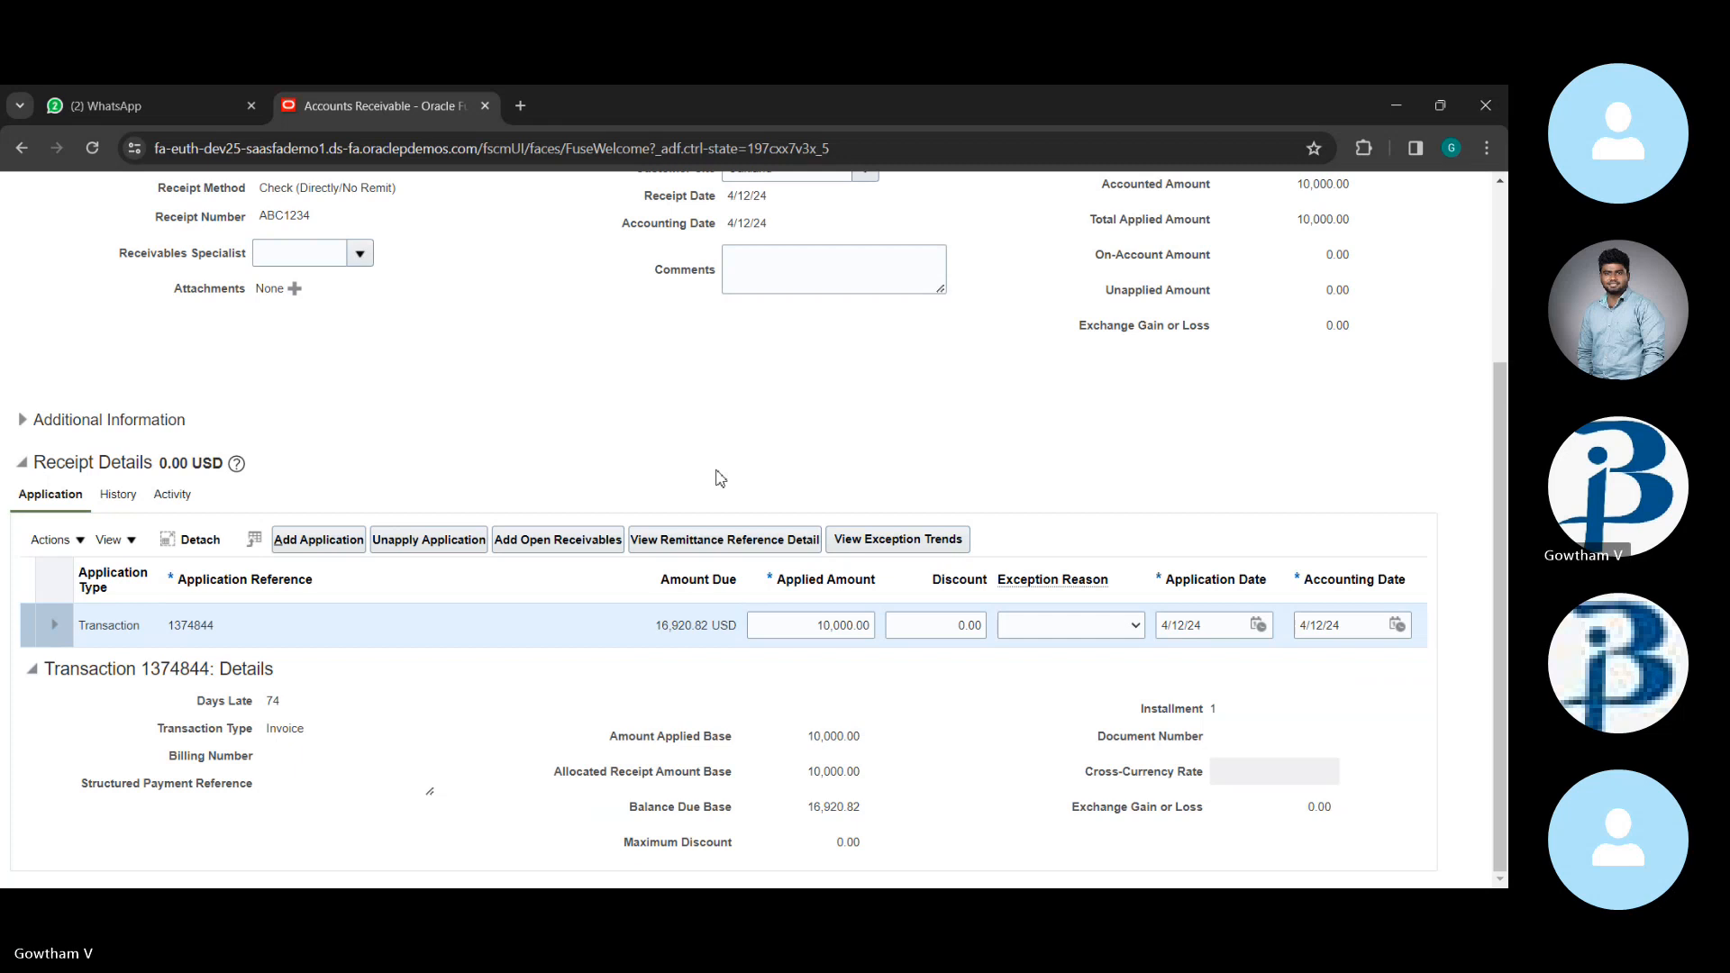
pyautogui.scroll(1, 720, 477)
pyautogui.scroll(-1, 720, 477)
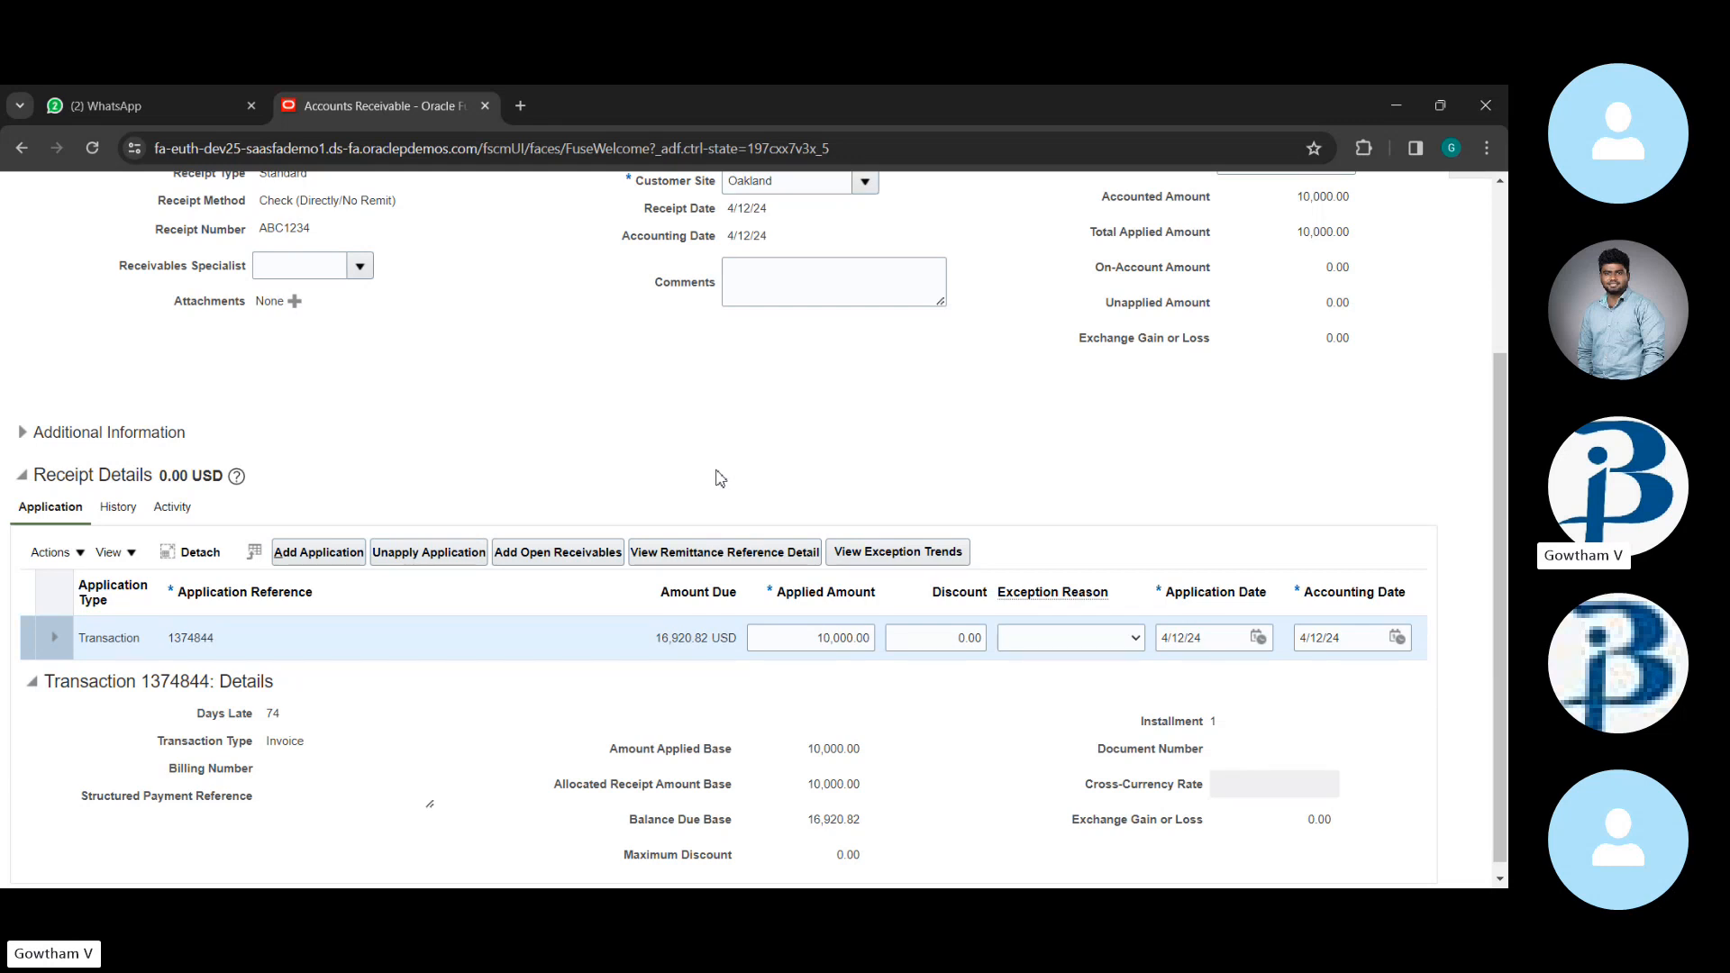
pyautogui.scroll(3, 915, 371)
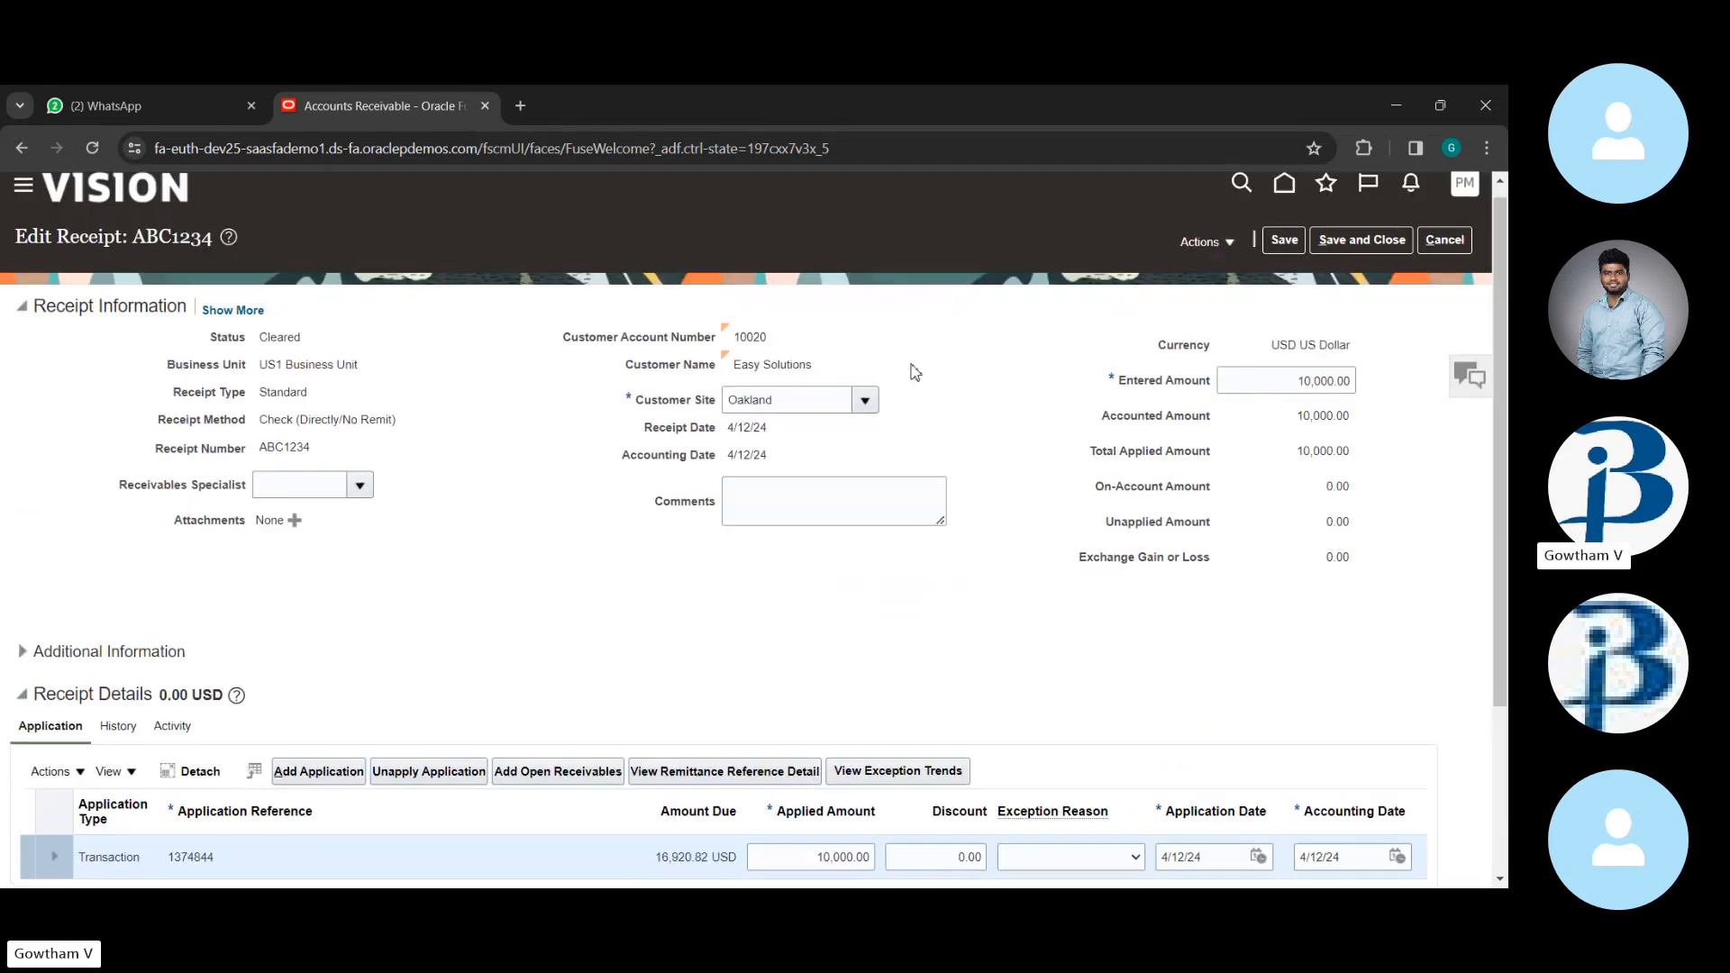
pyautogui.scroll(-3, 945, 618)
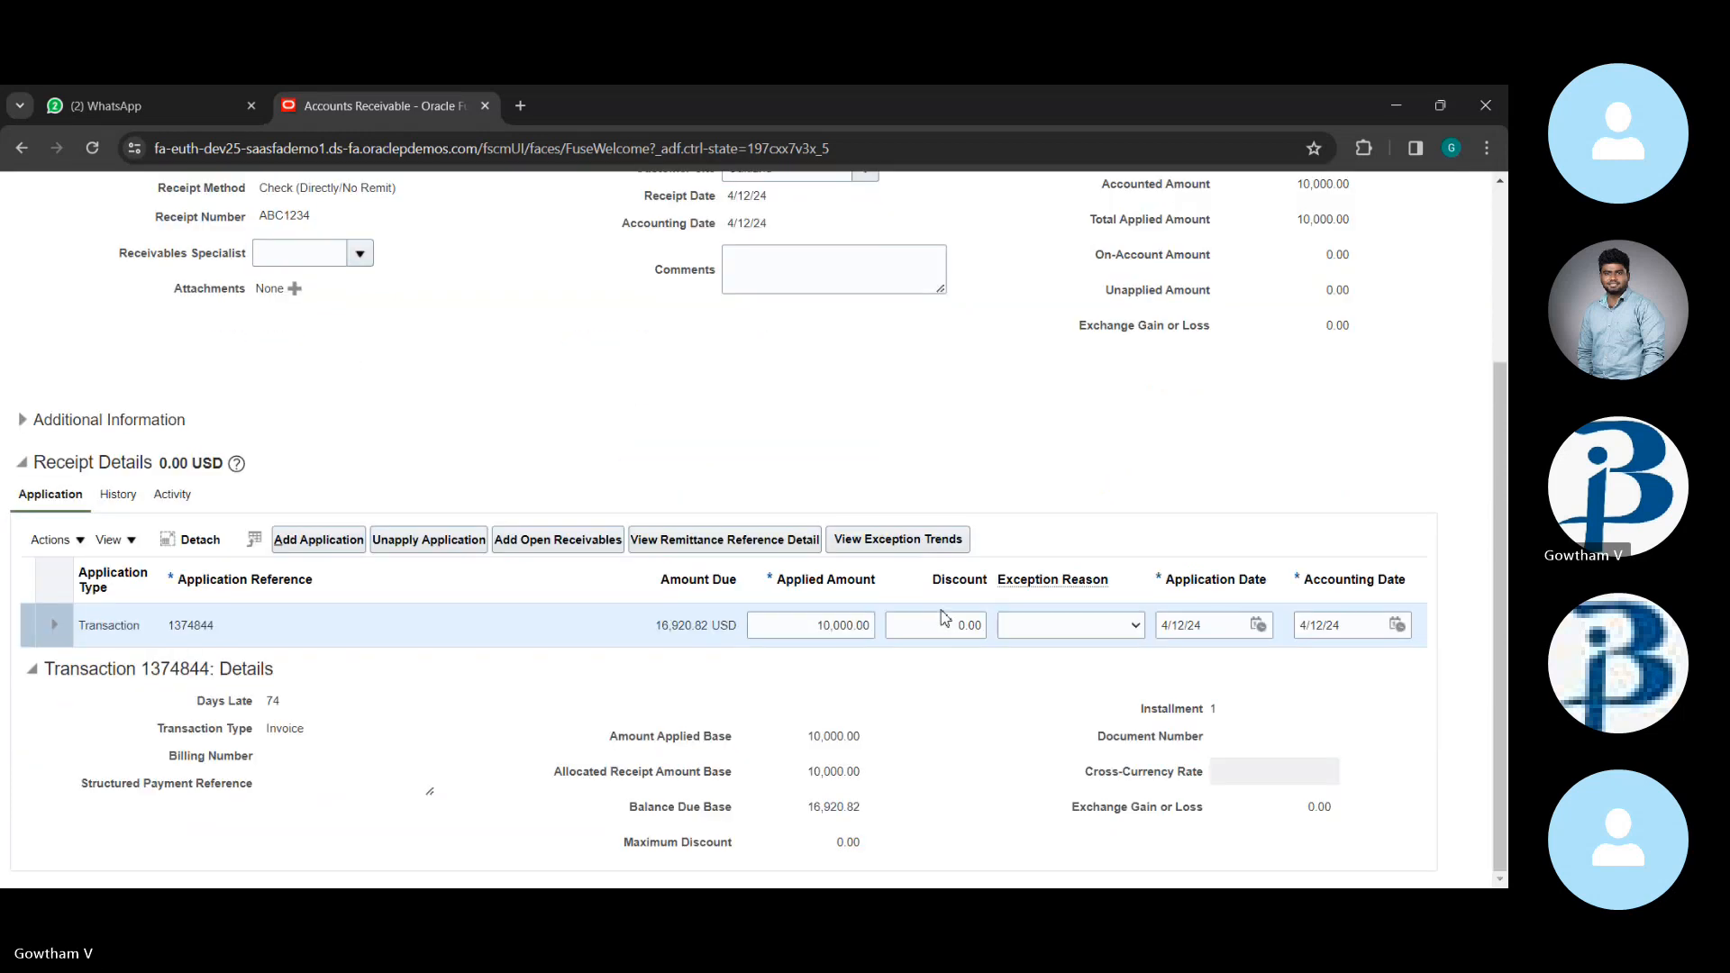
pyautogui.scroll(3, 944, 618)
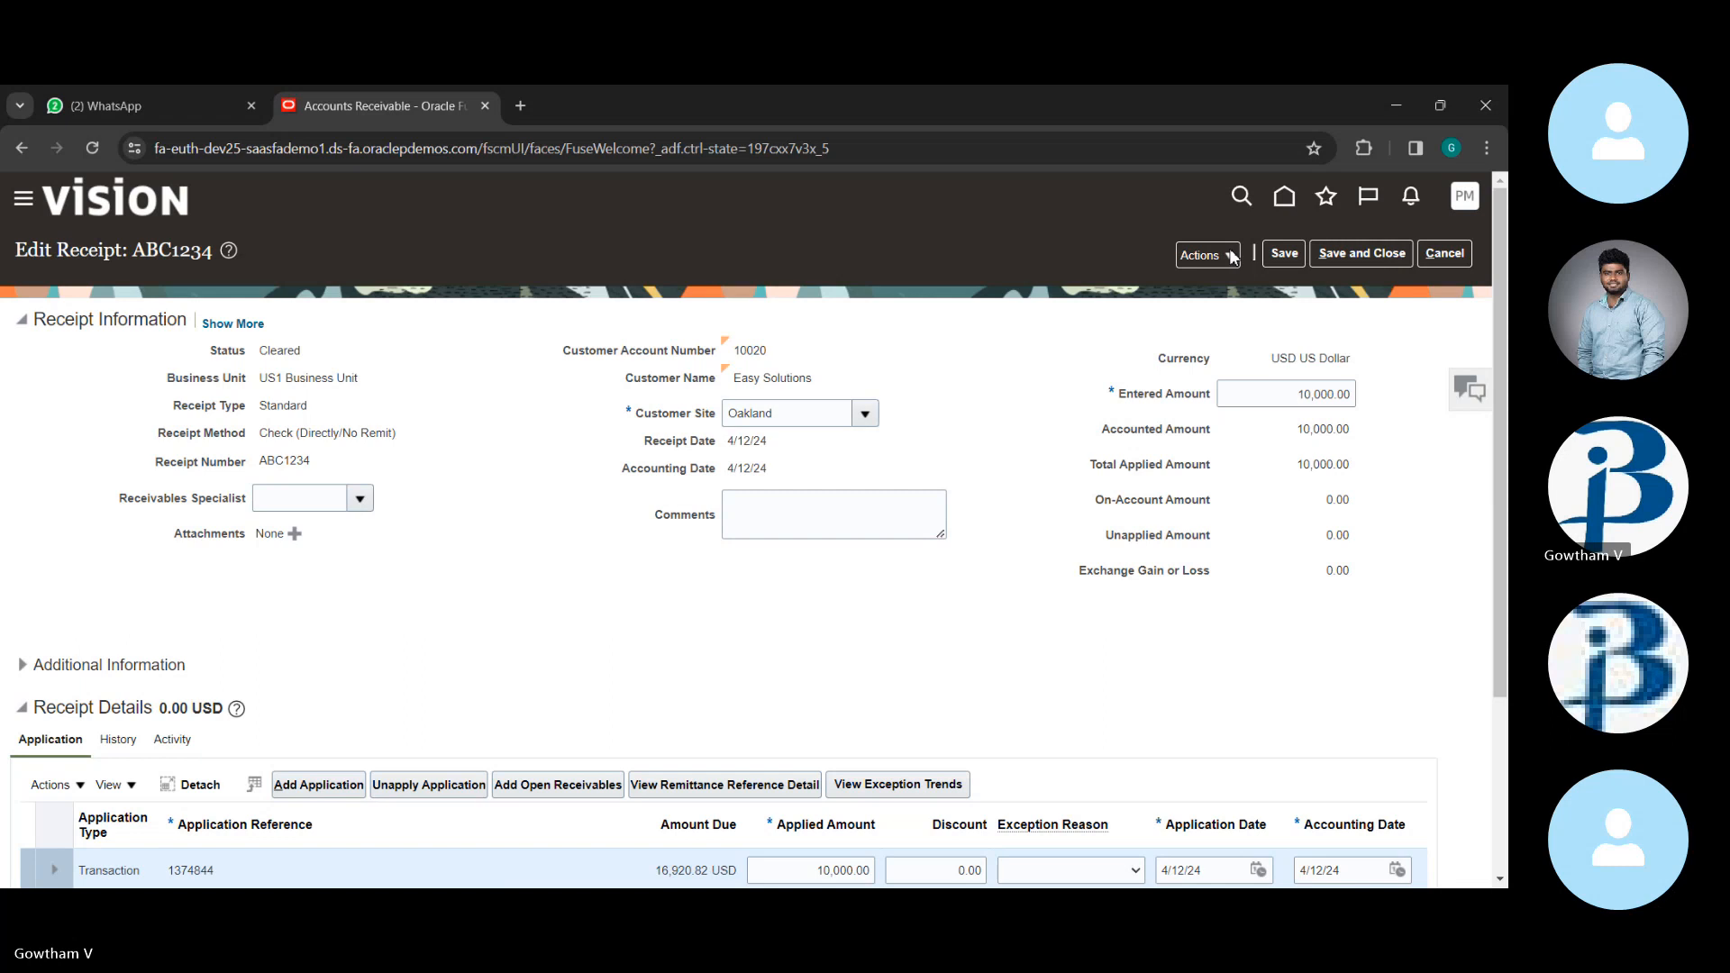
pyautogui.scroll(-3, 1034, 418)
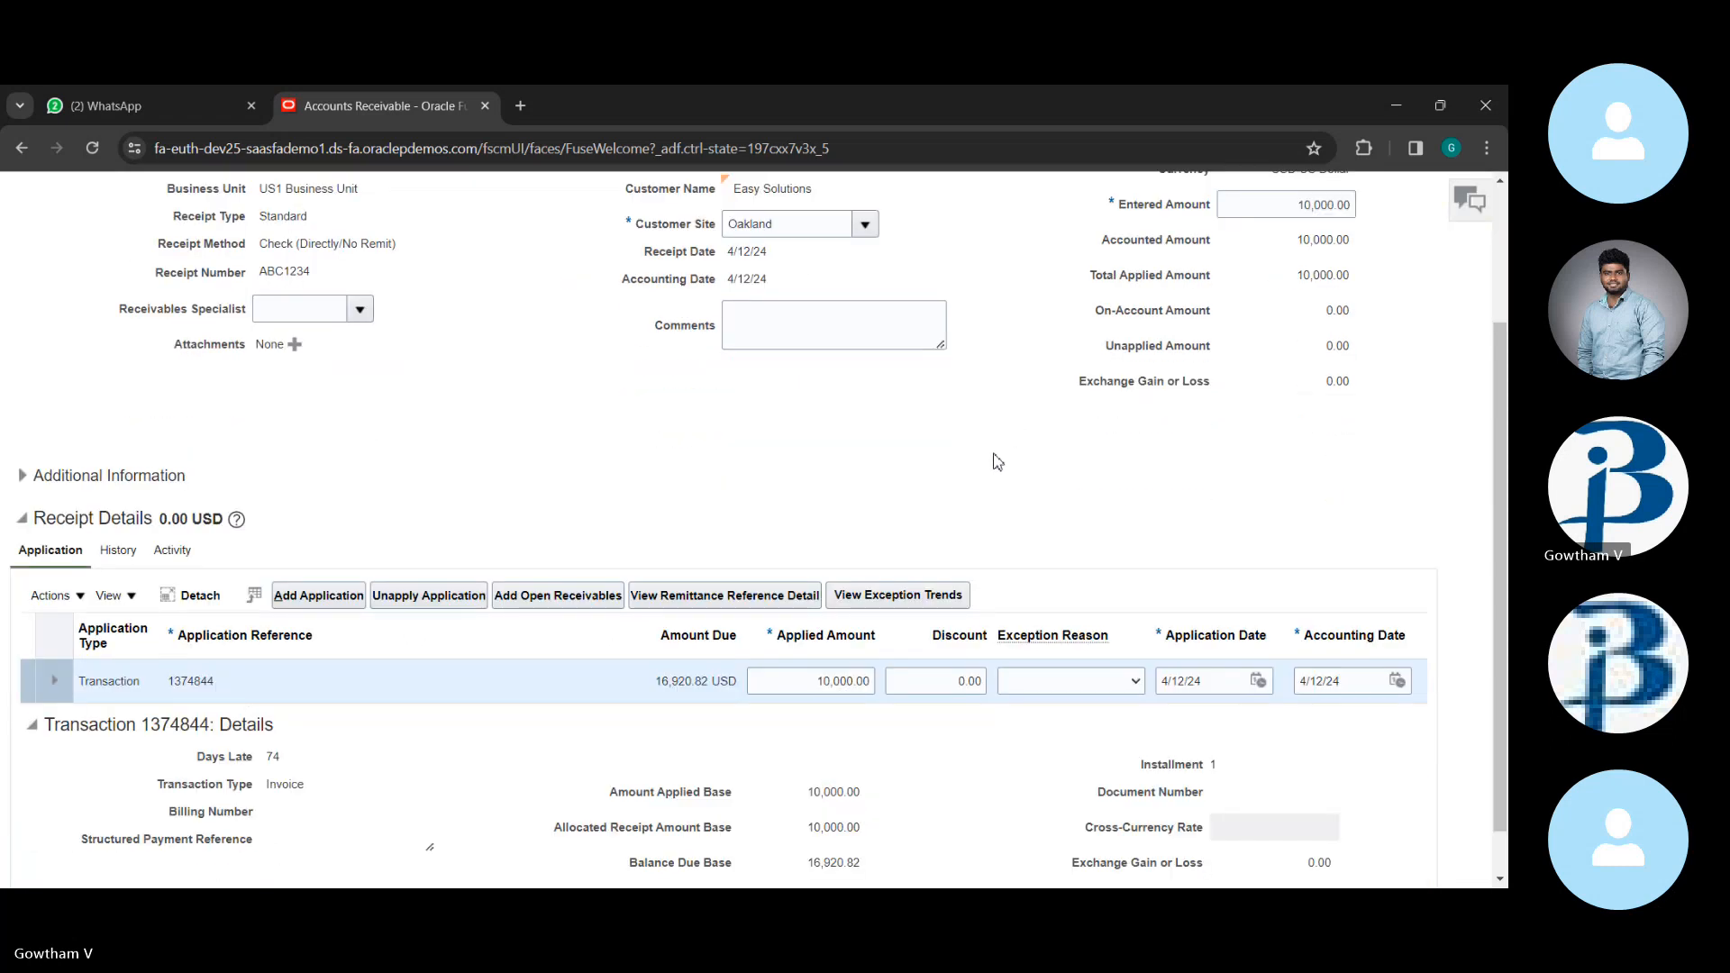
pyautogui.scroll(3, 997, 461)
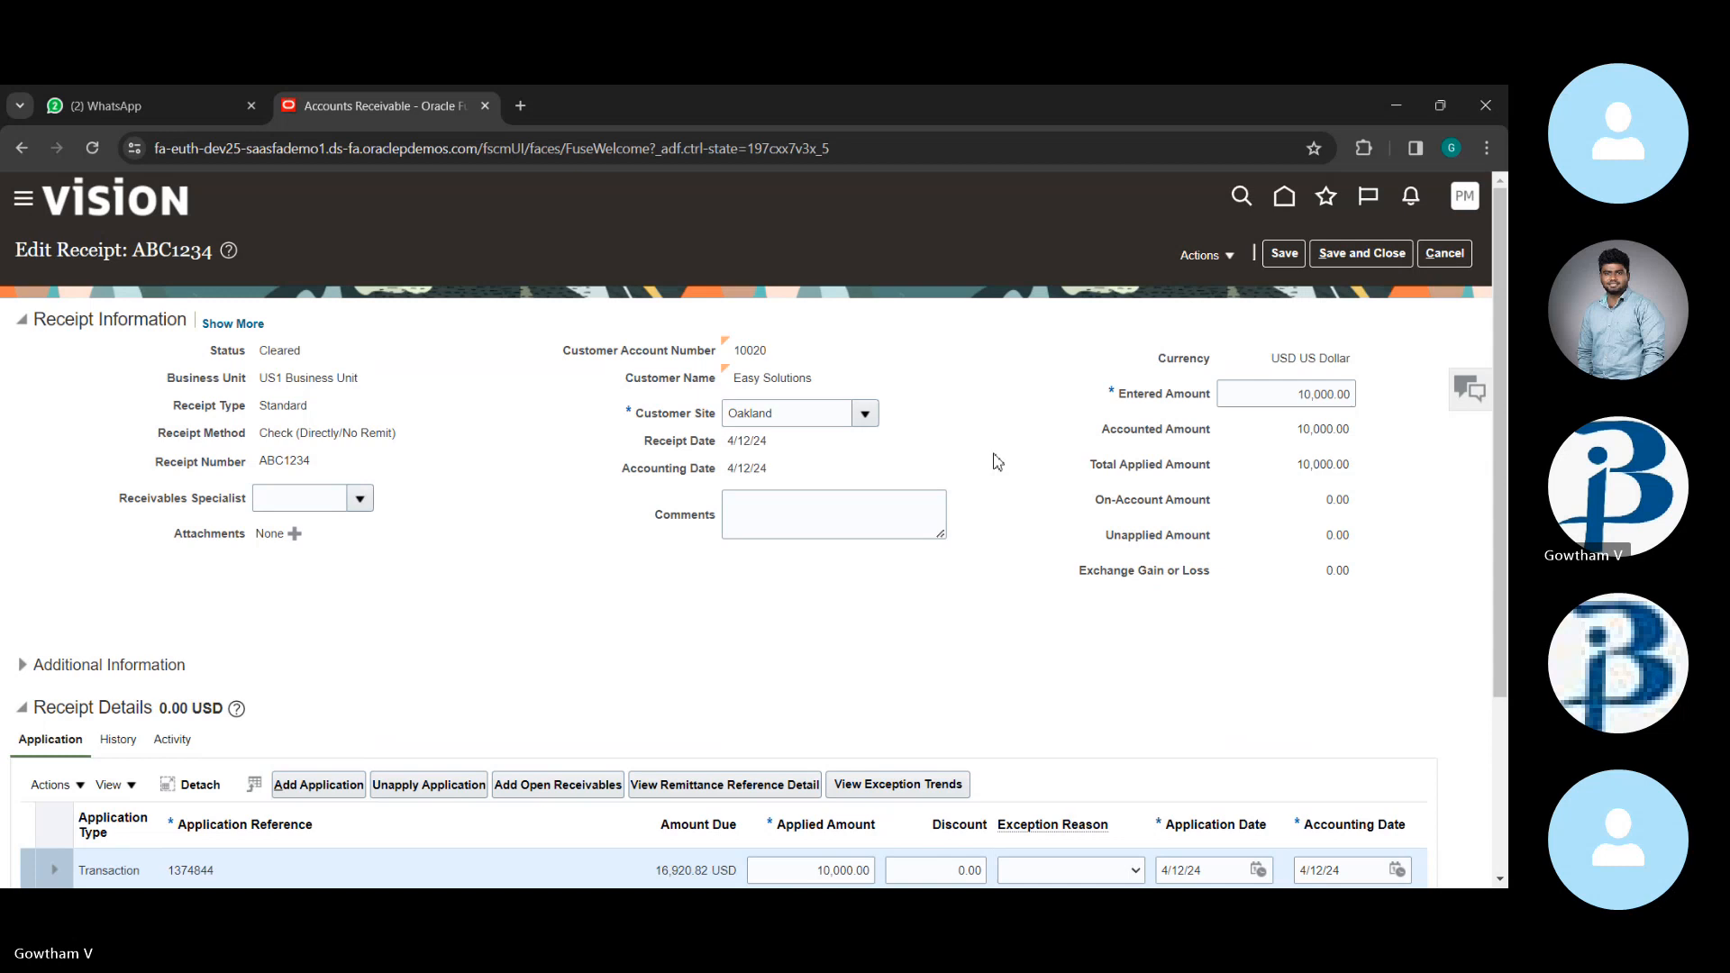
# - Look over the reversal and accounting actions available for the receipt, and save receipt ABC1234
pyautogui.click(1221, 254)
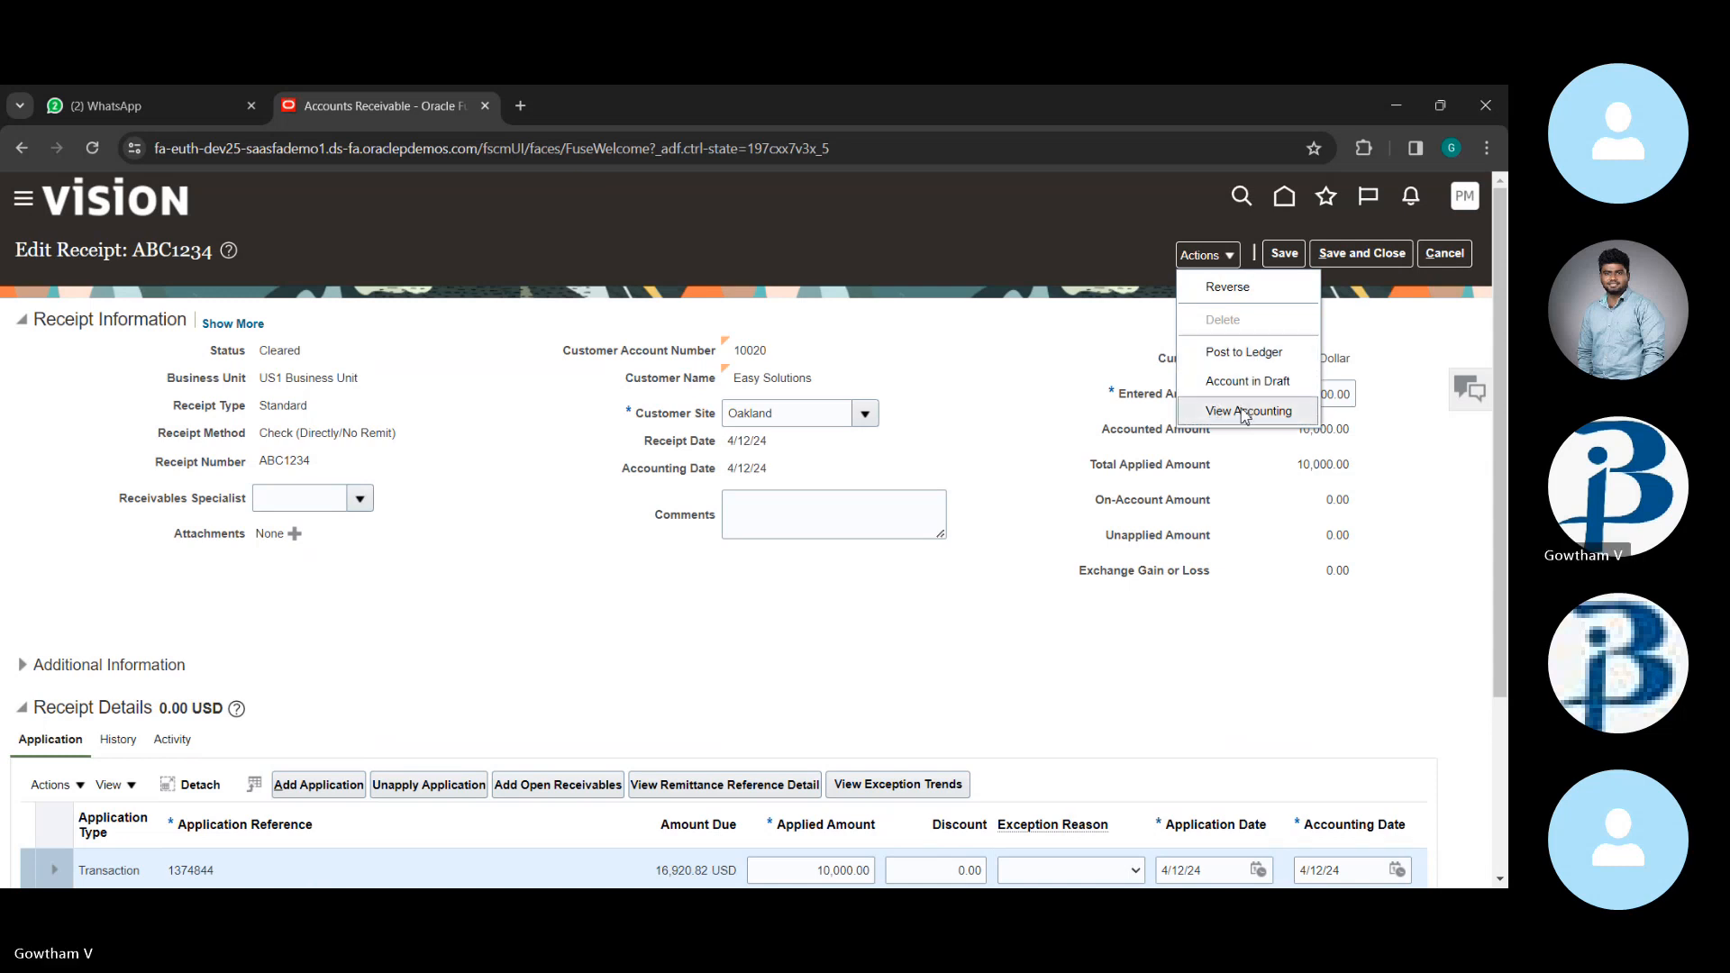
pyautogui.click(858, 701)
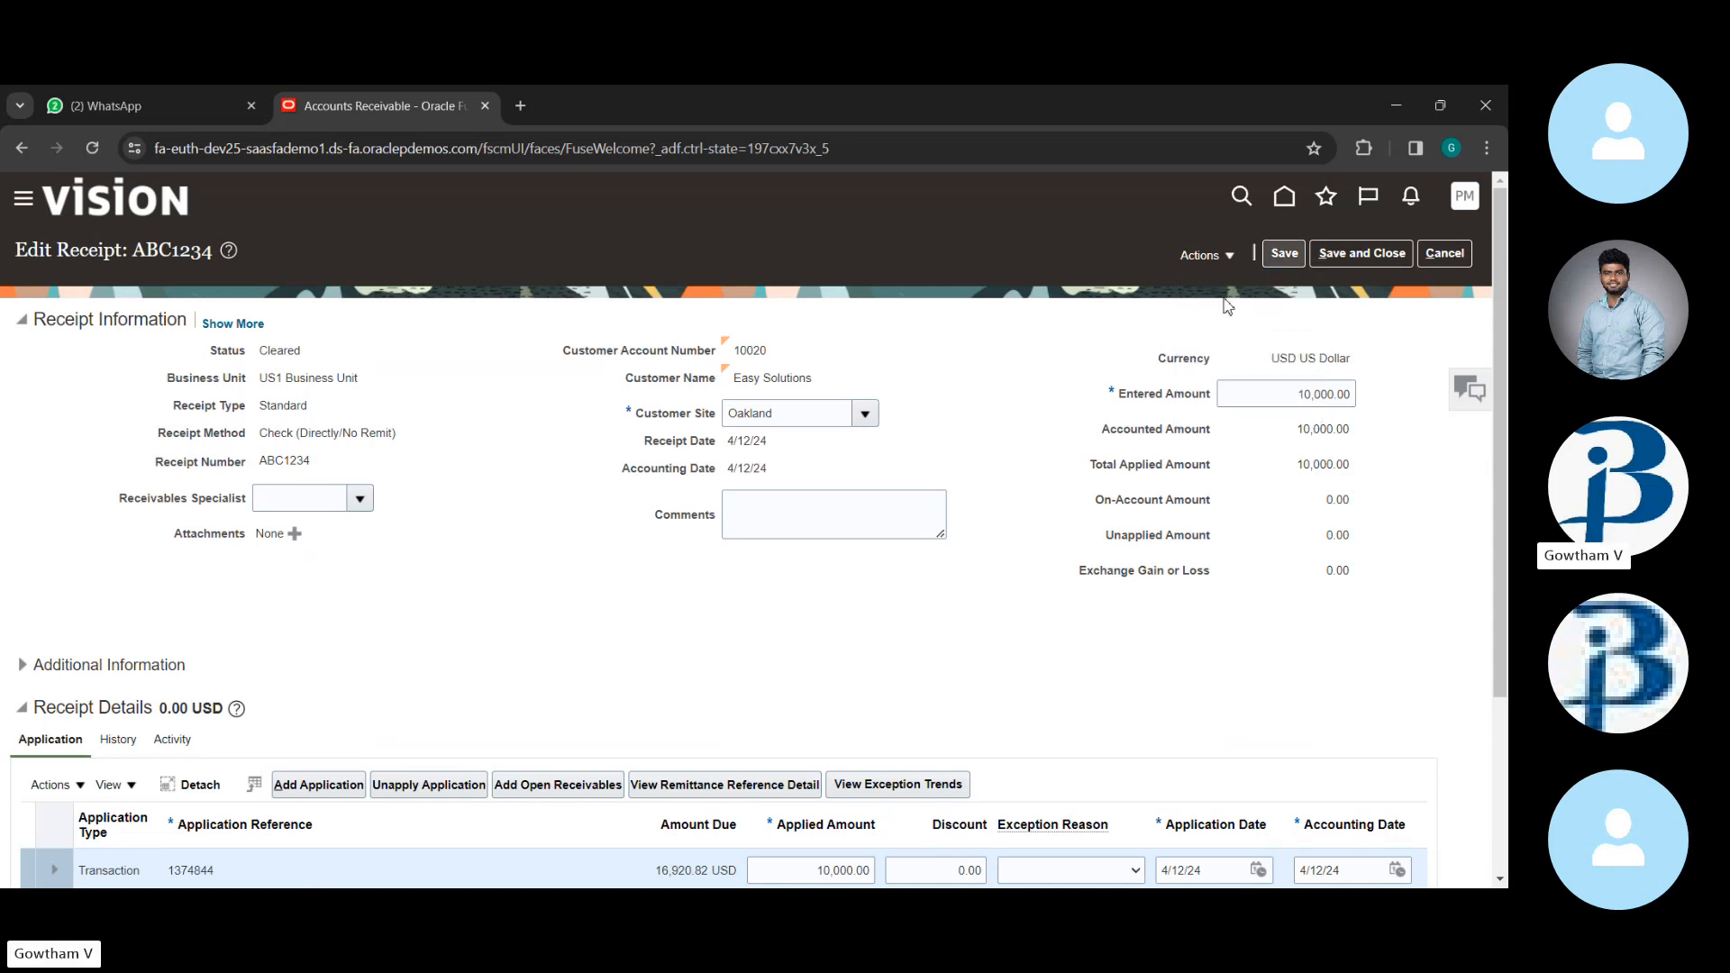
pyautogui.click(1275, 259)
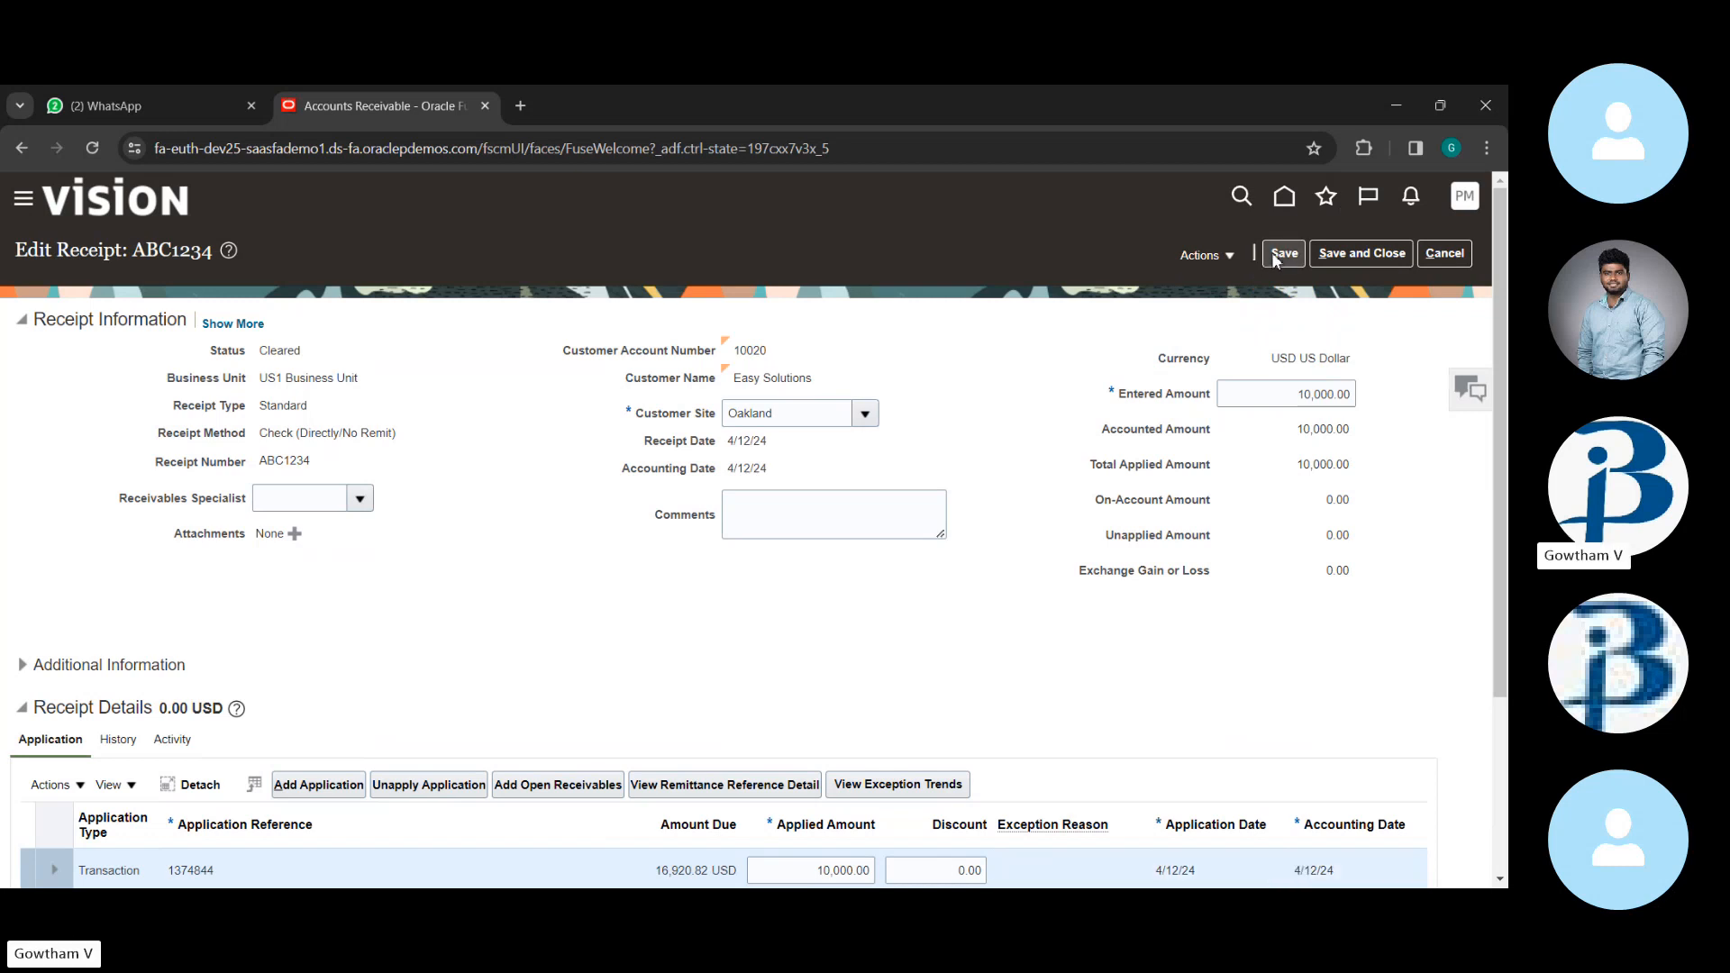
# - Examine the saved receipt's header amounts, its reversal and accounting options, and the applied transaction's details
pyautogui.tripleClick(139, 252)
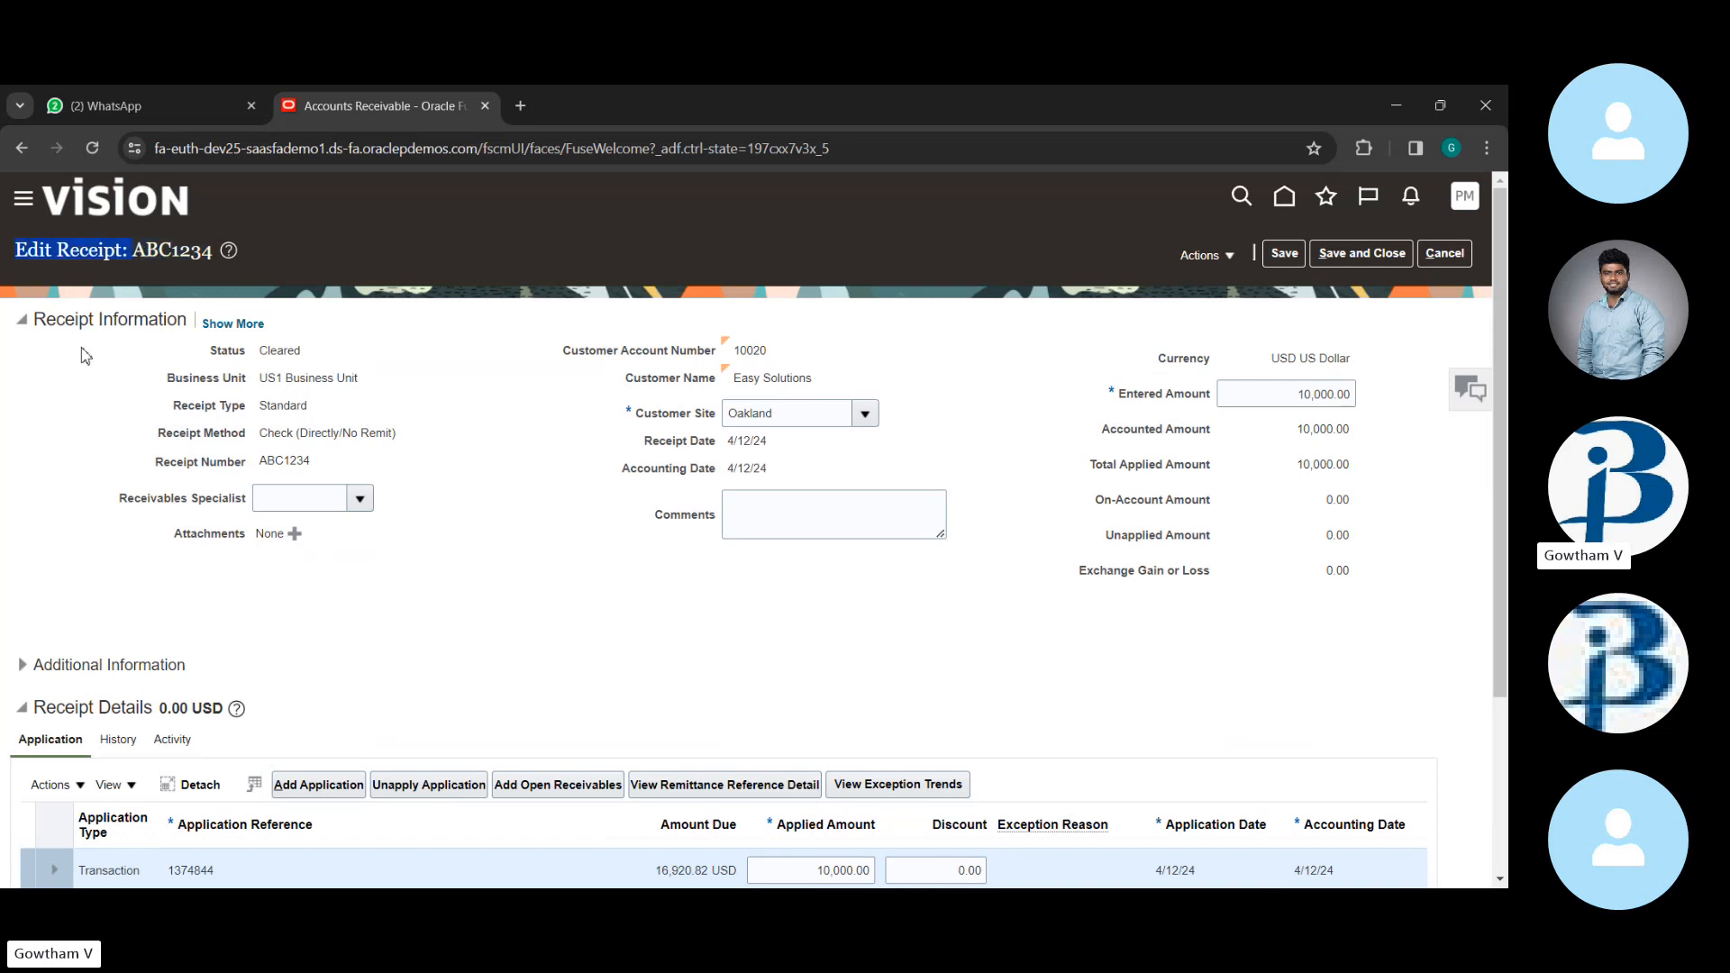
pyautogui.click(20, 432)
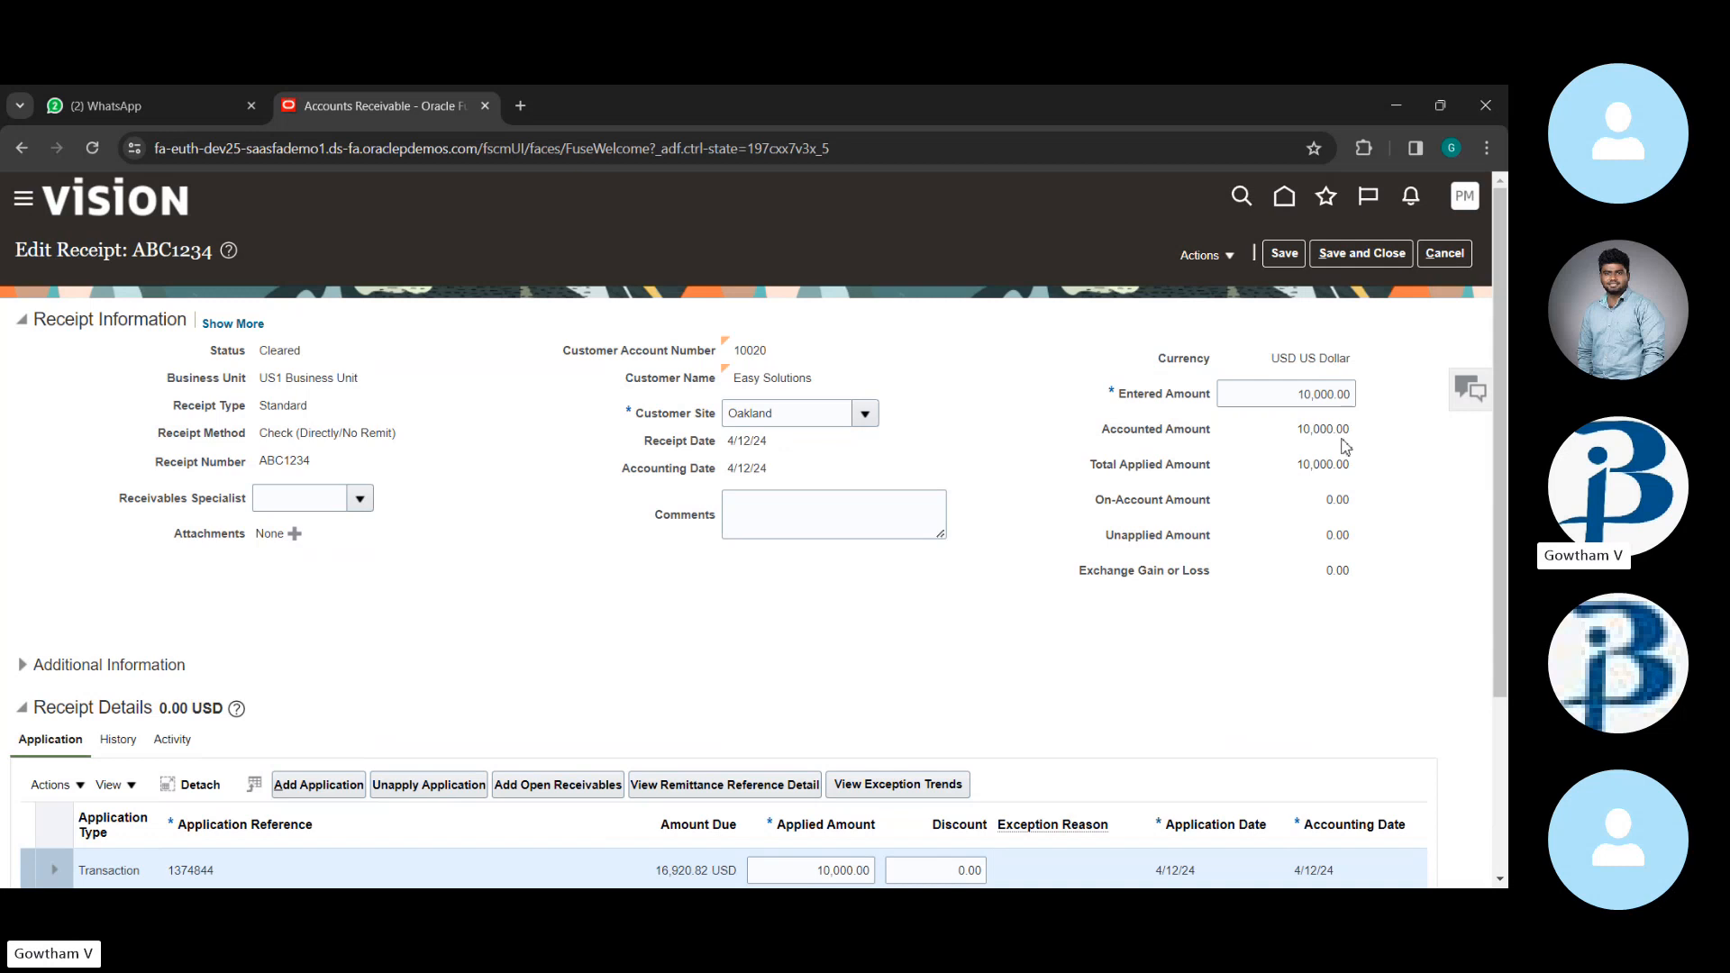
pyautogui.click(1229, 256)
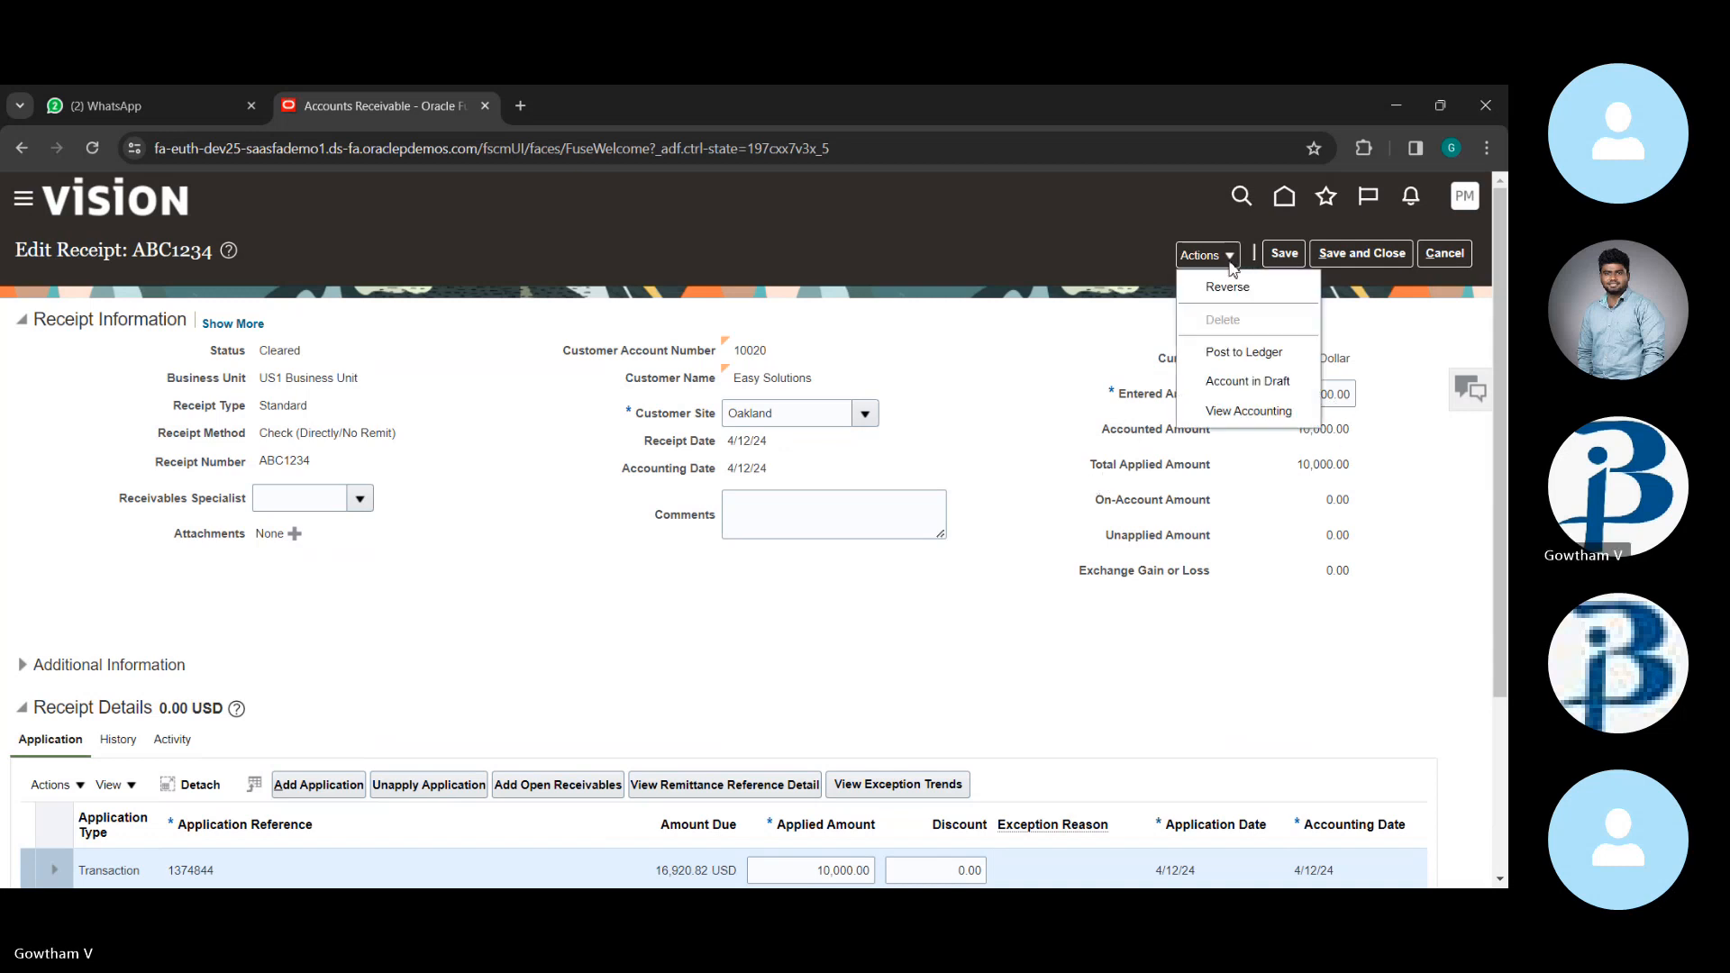
pyautogui.click(1115, 371)
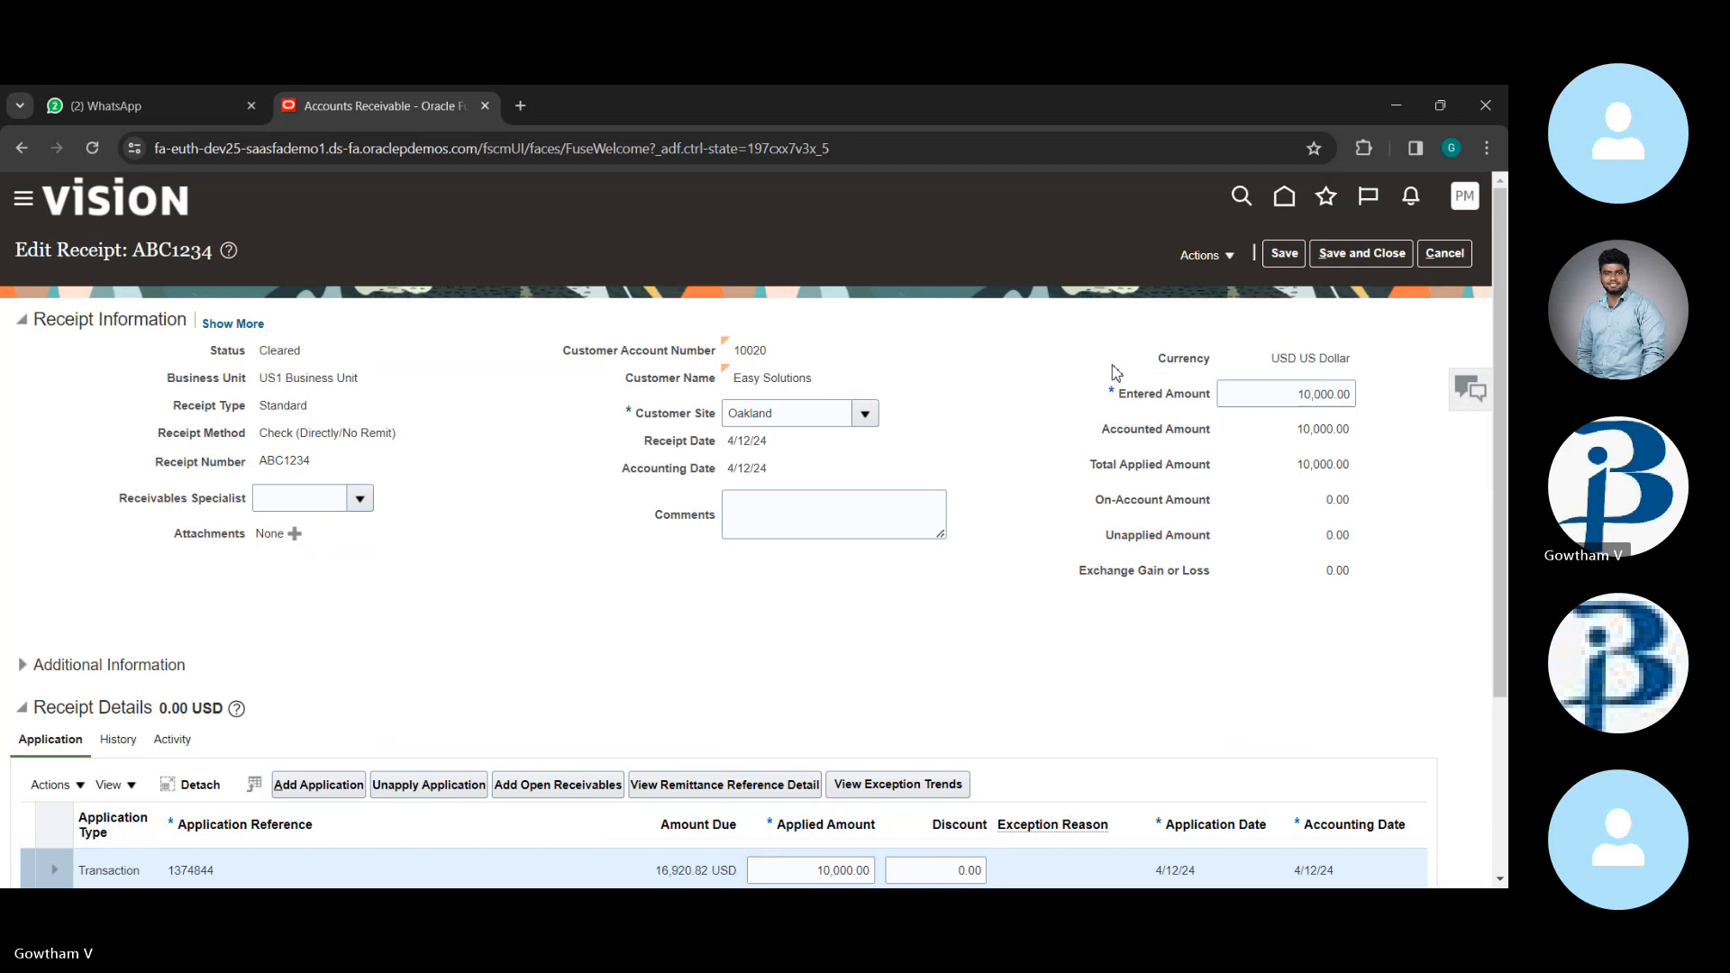
pyautogui.click(1225, 259)
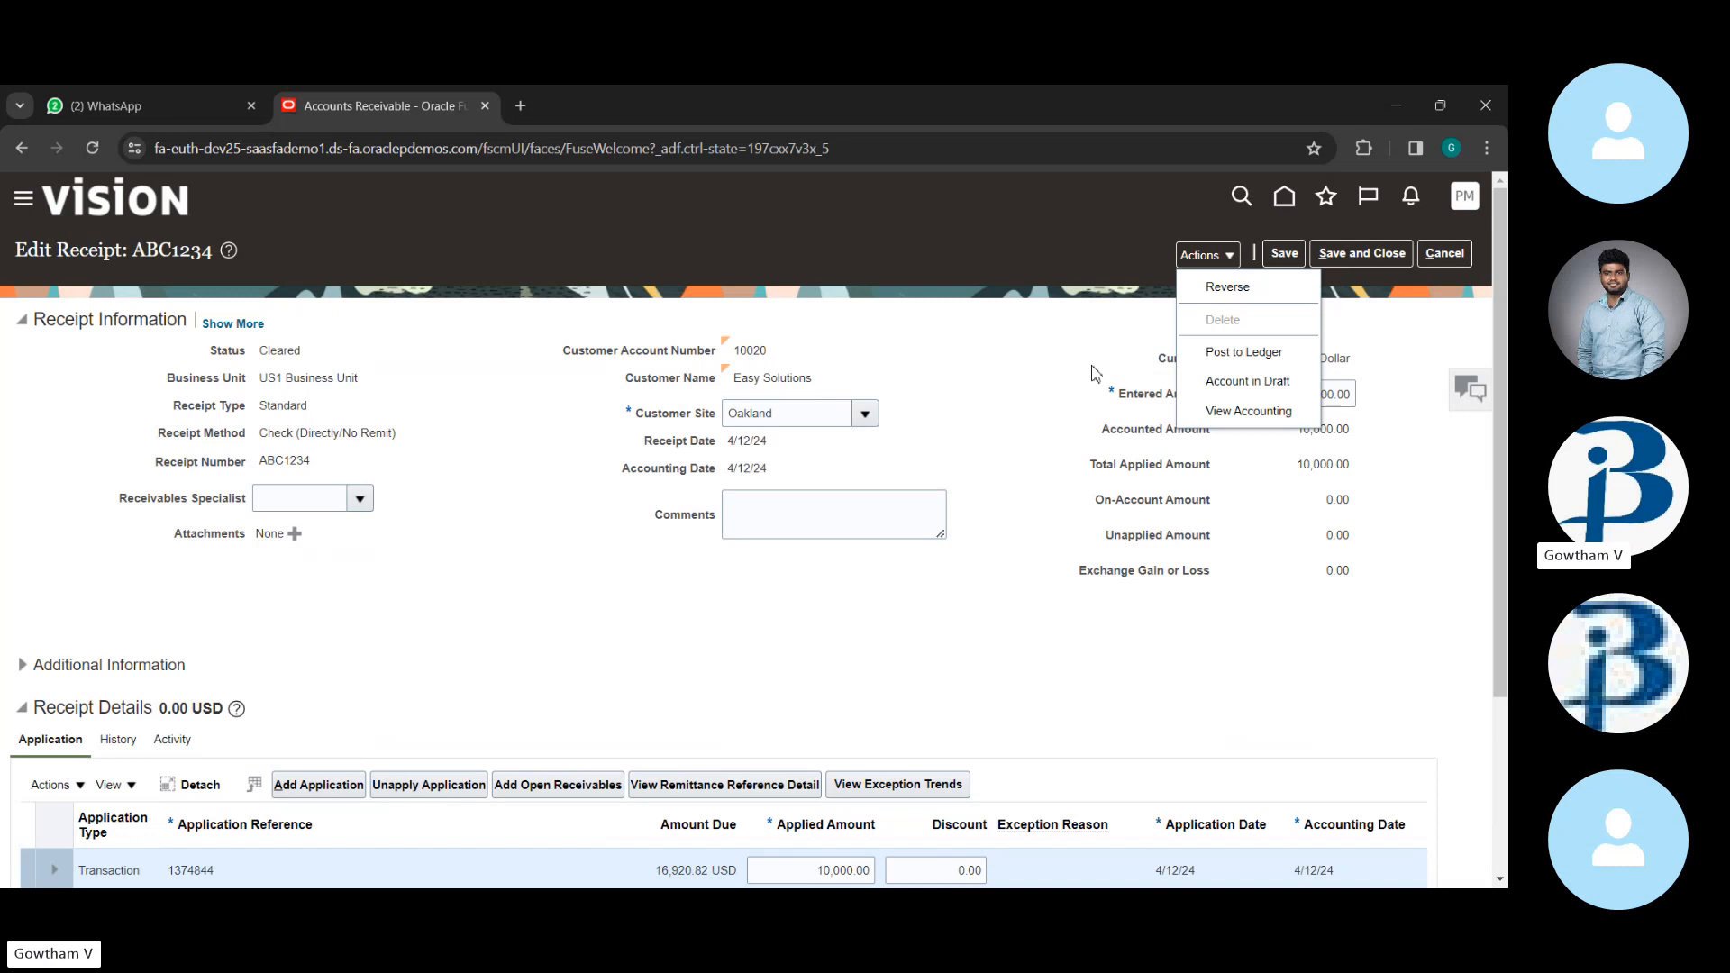
pyautogui.click(1067, 406)
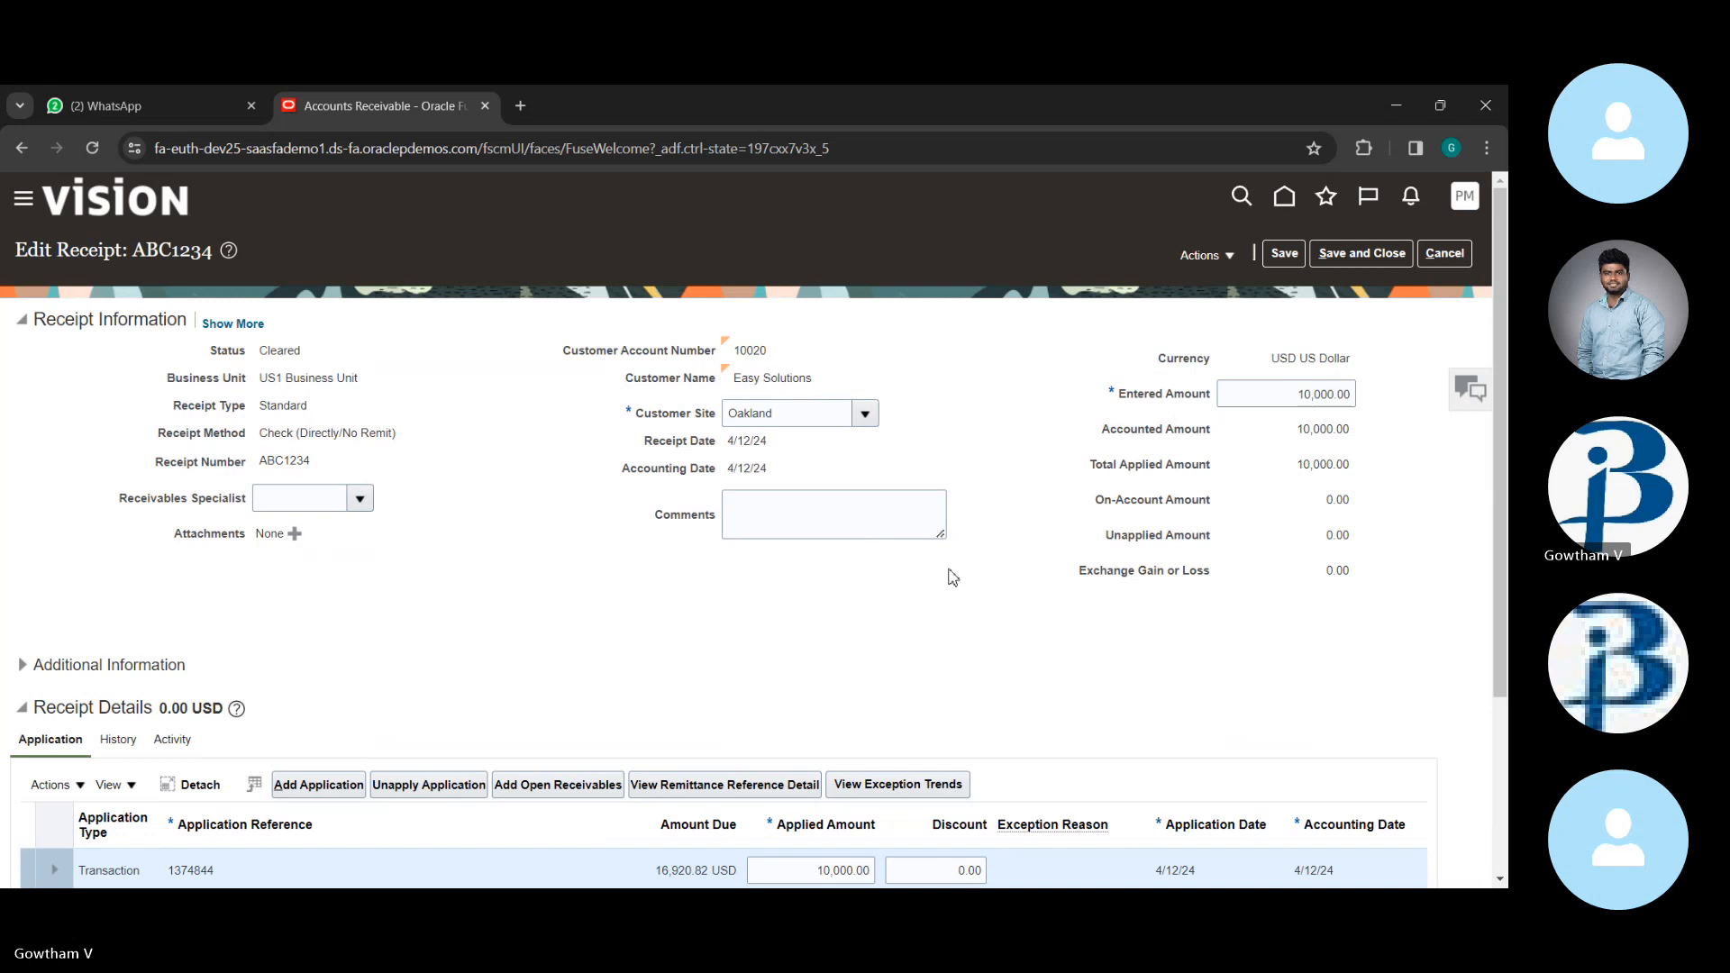
pyautogui.scroll(-3, 952, 578)
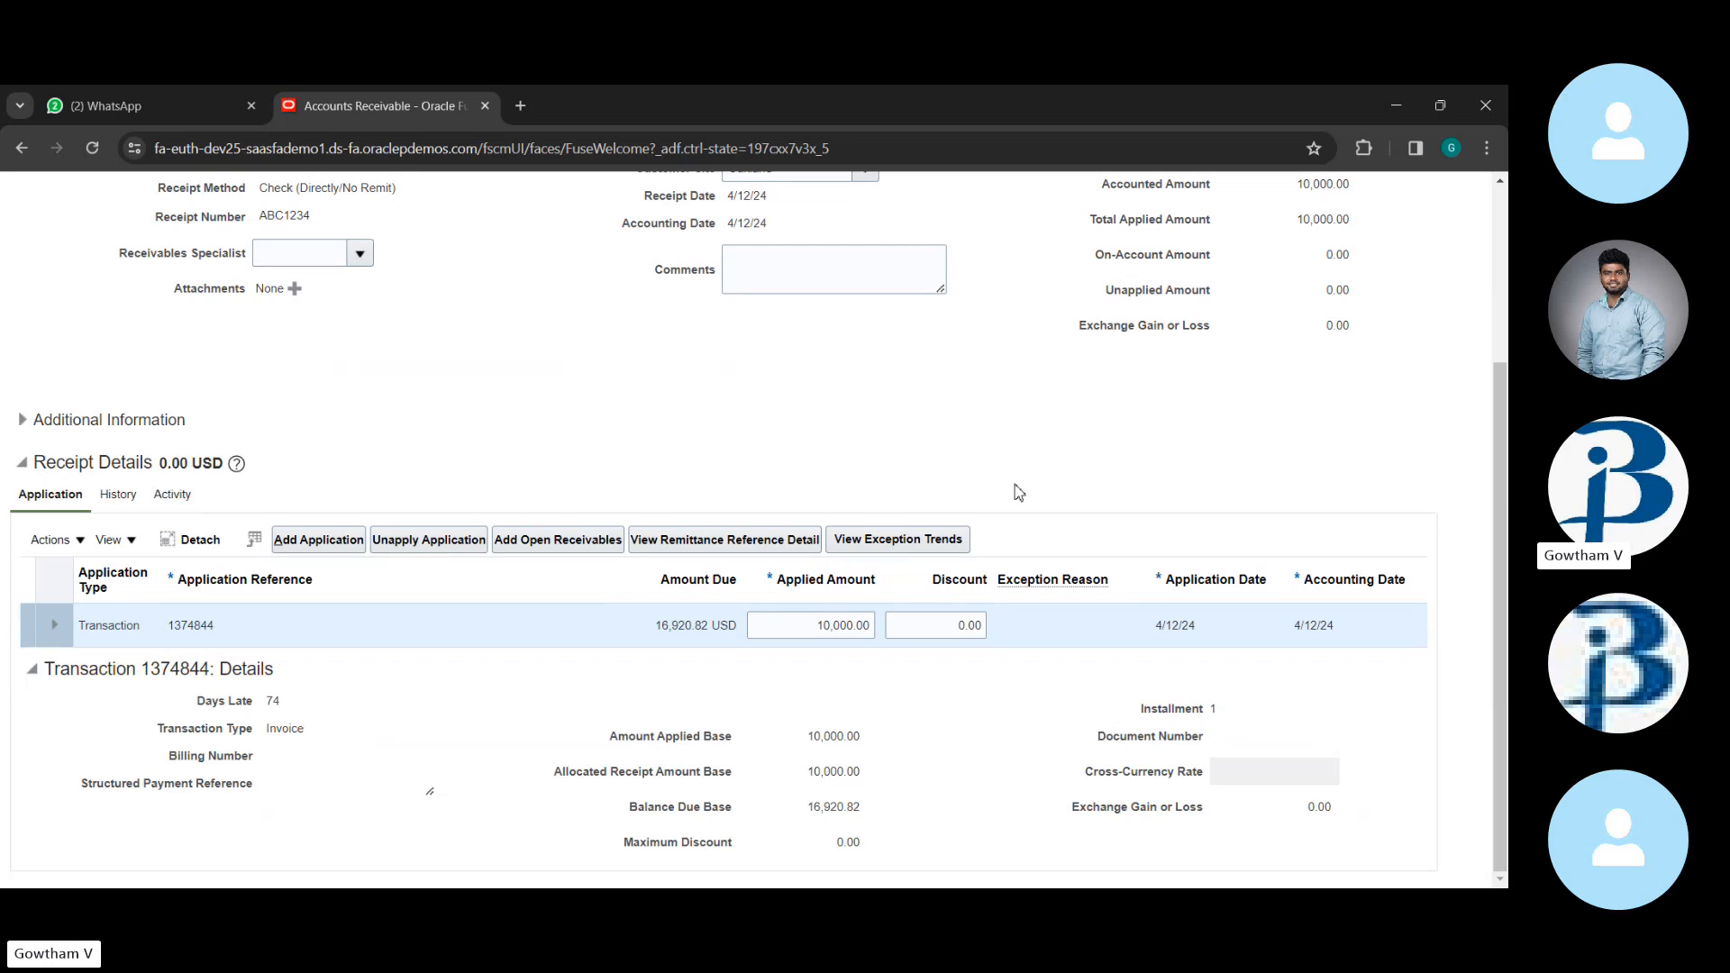
pyautogui.scroll(3, 1019, 493)
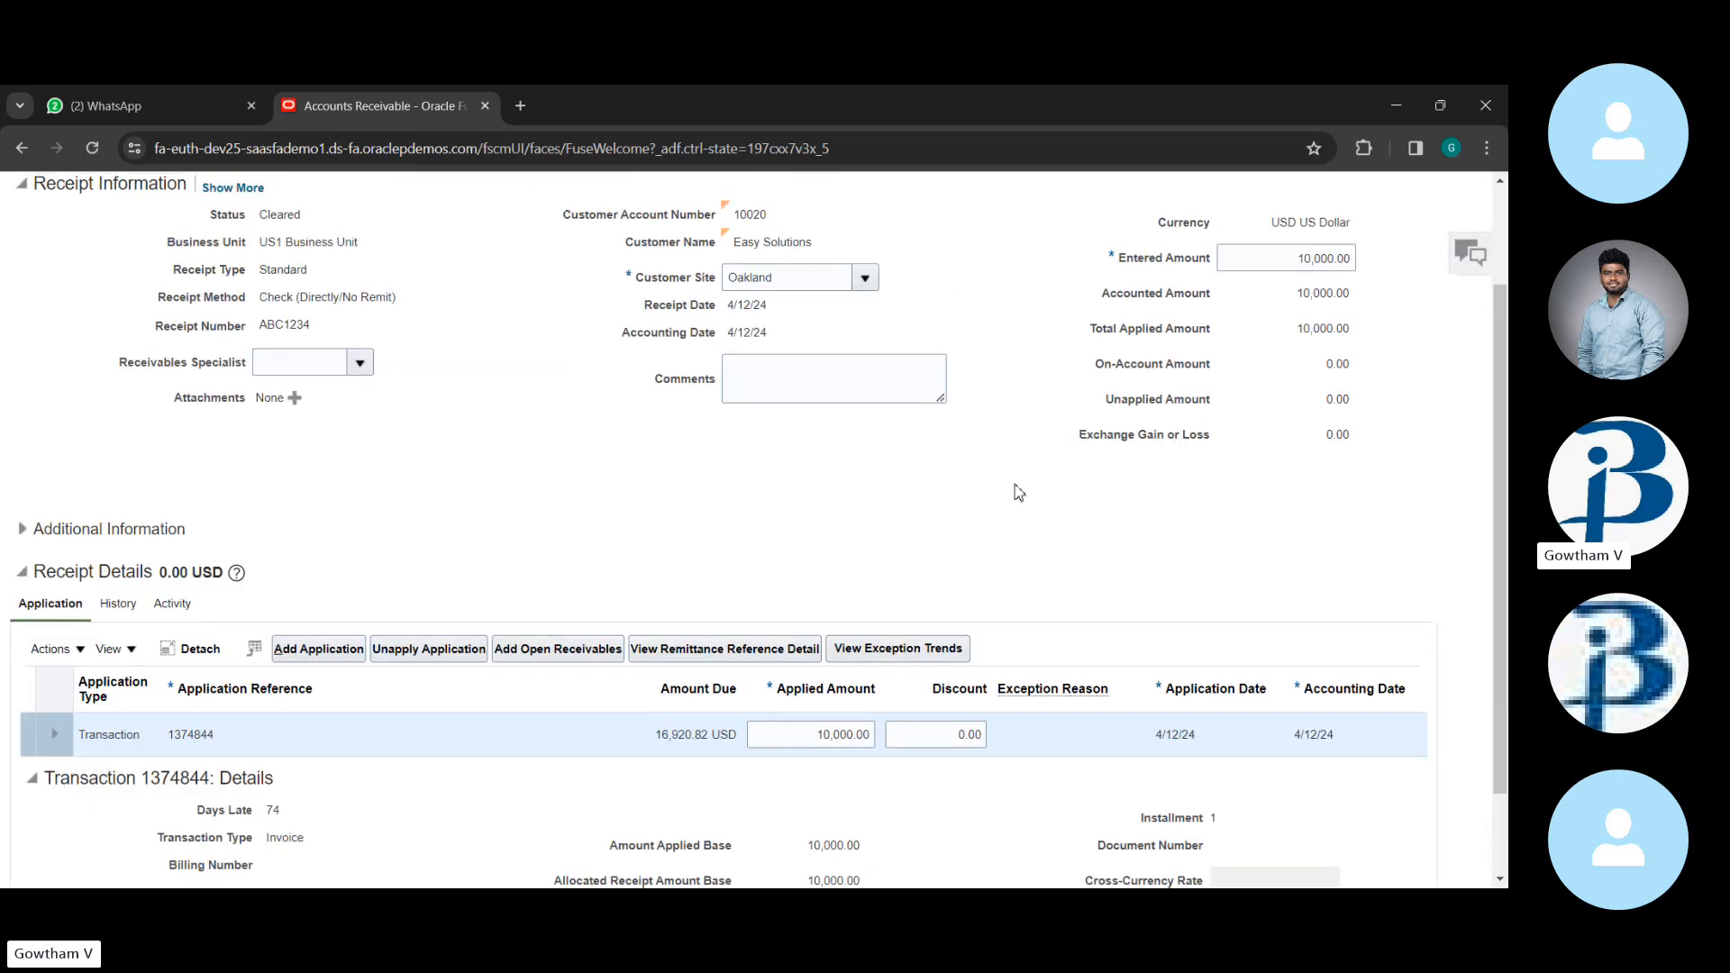
pyautogui.scroll(-3, 1019, 493)
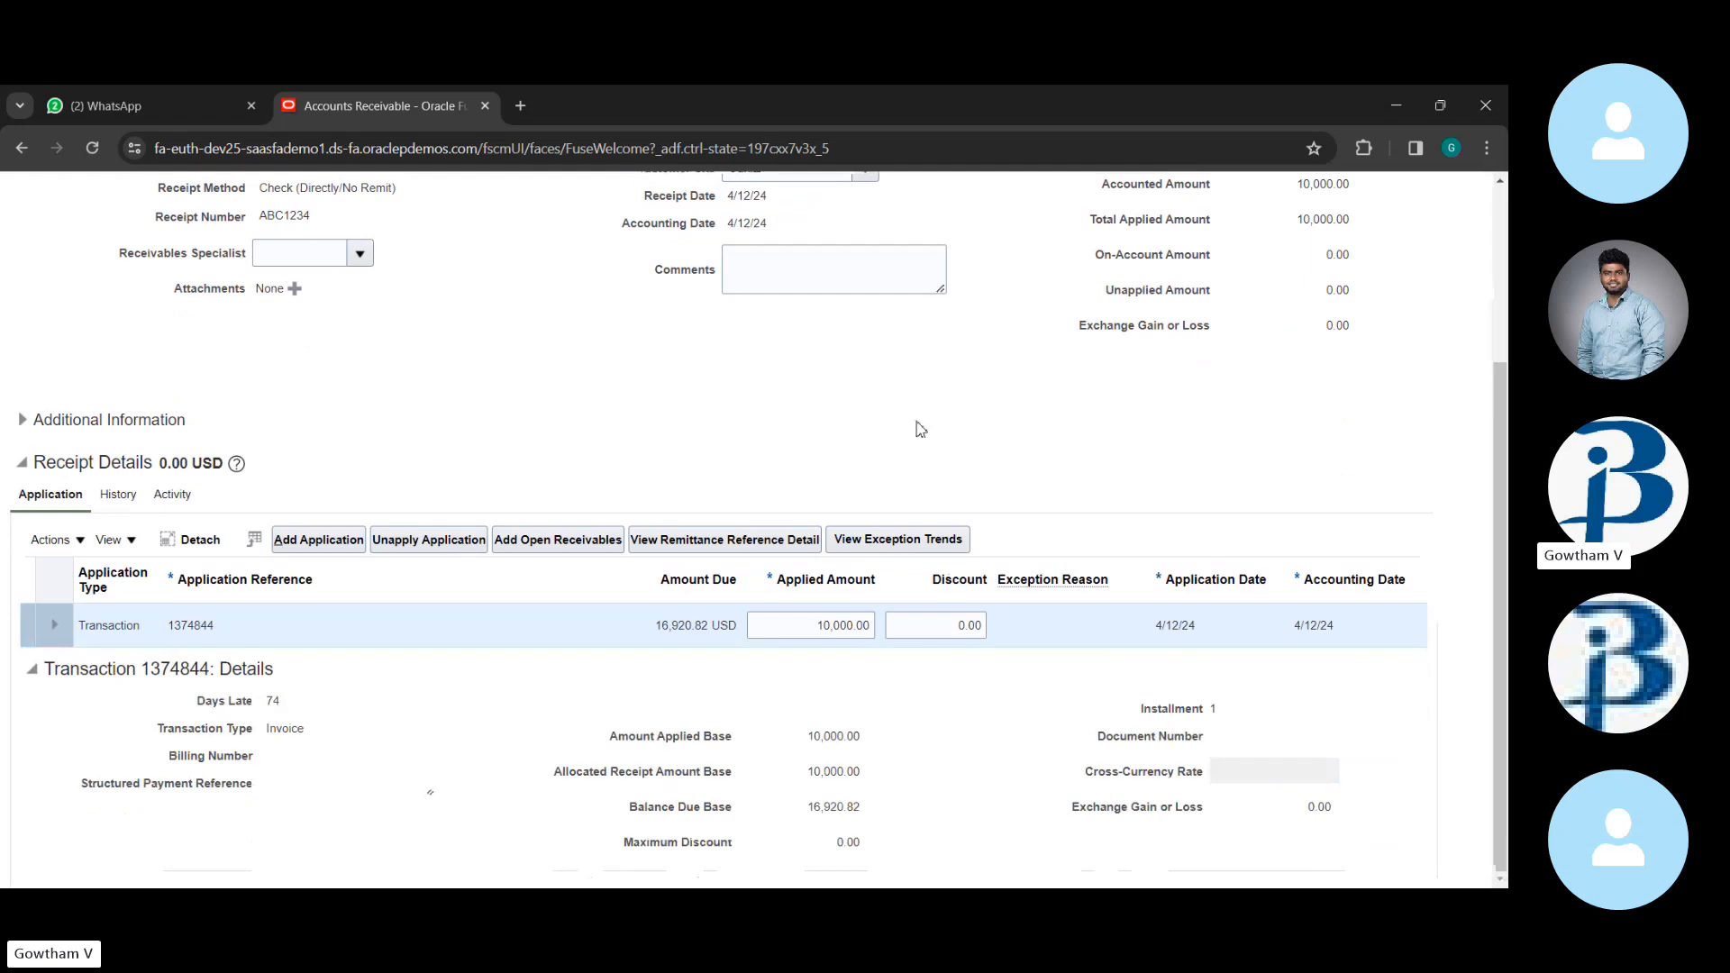
# - Save and close receipt ABC1234, and open the list of Accounts Receivable tasks
pyautogui.scroll(3, 1386, 225)
pyautogui.click(1370, 252)
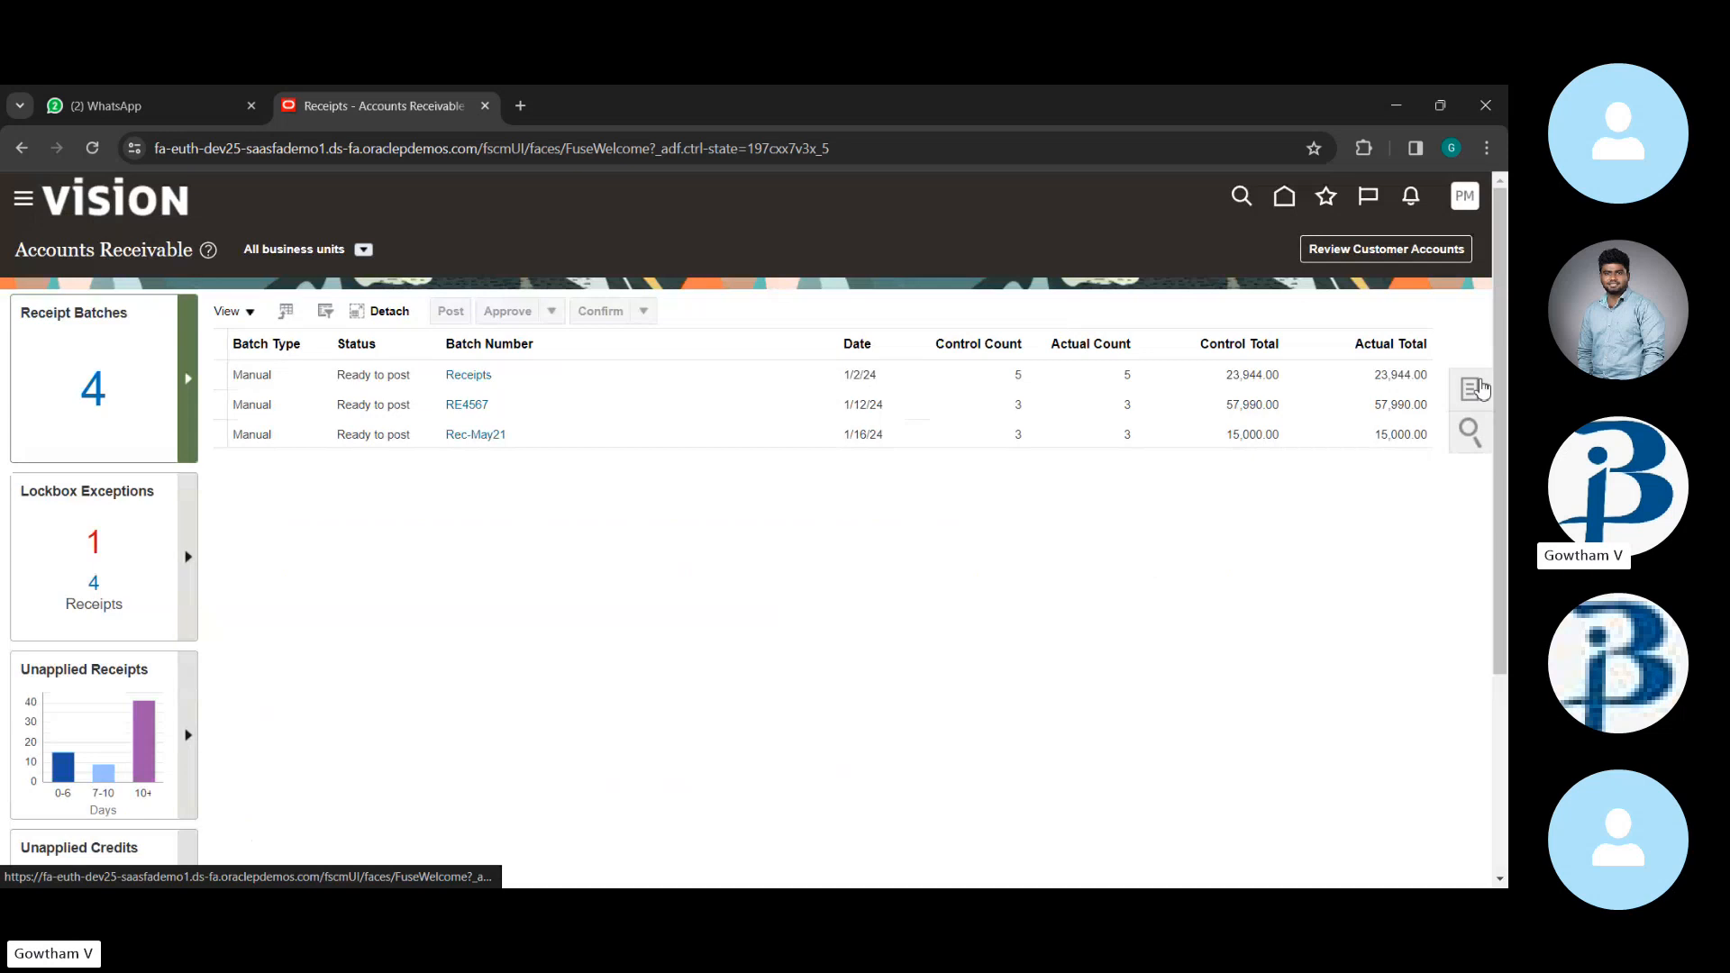
pyautogui.click(1475, 388)
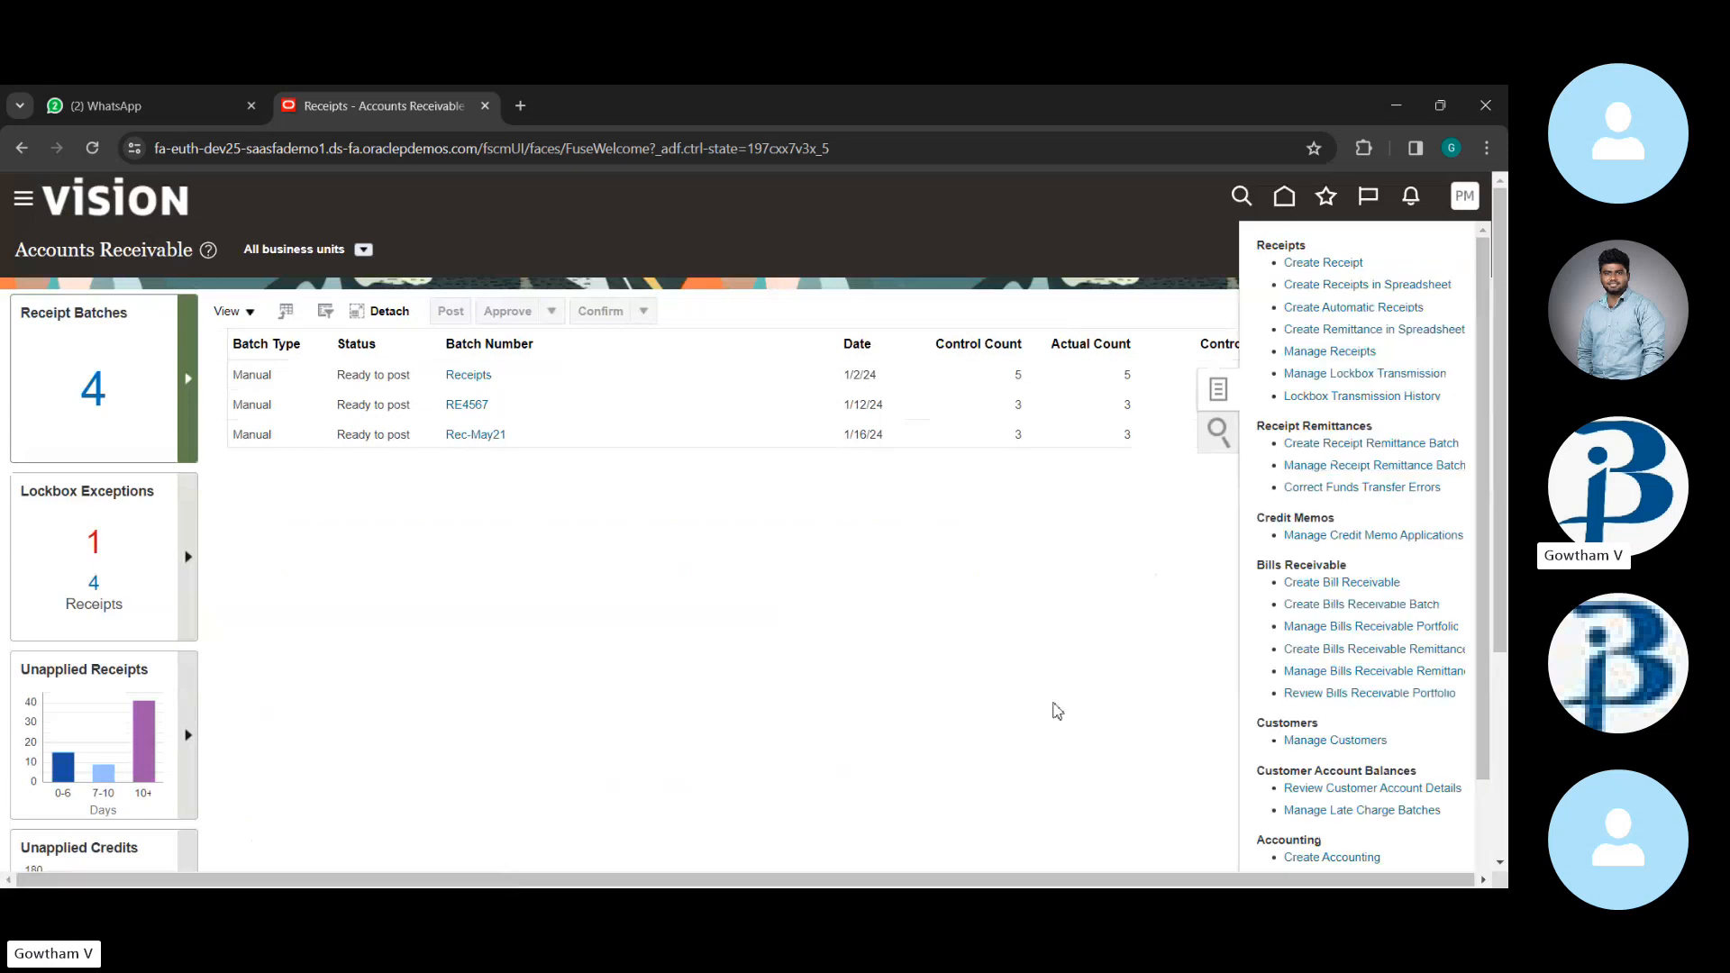
# - Return to the home page and look through its application groups and the user's settings and actions
pyautogui.click(1055, 709)
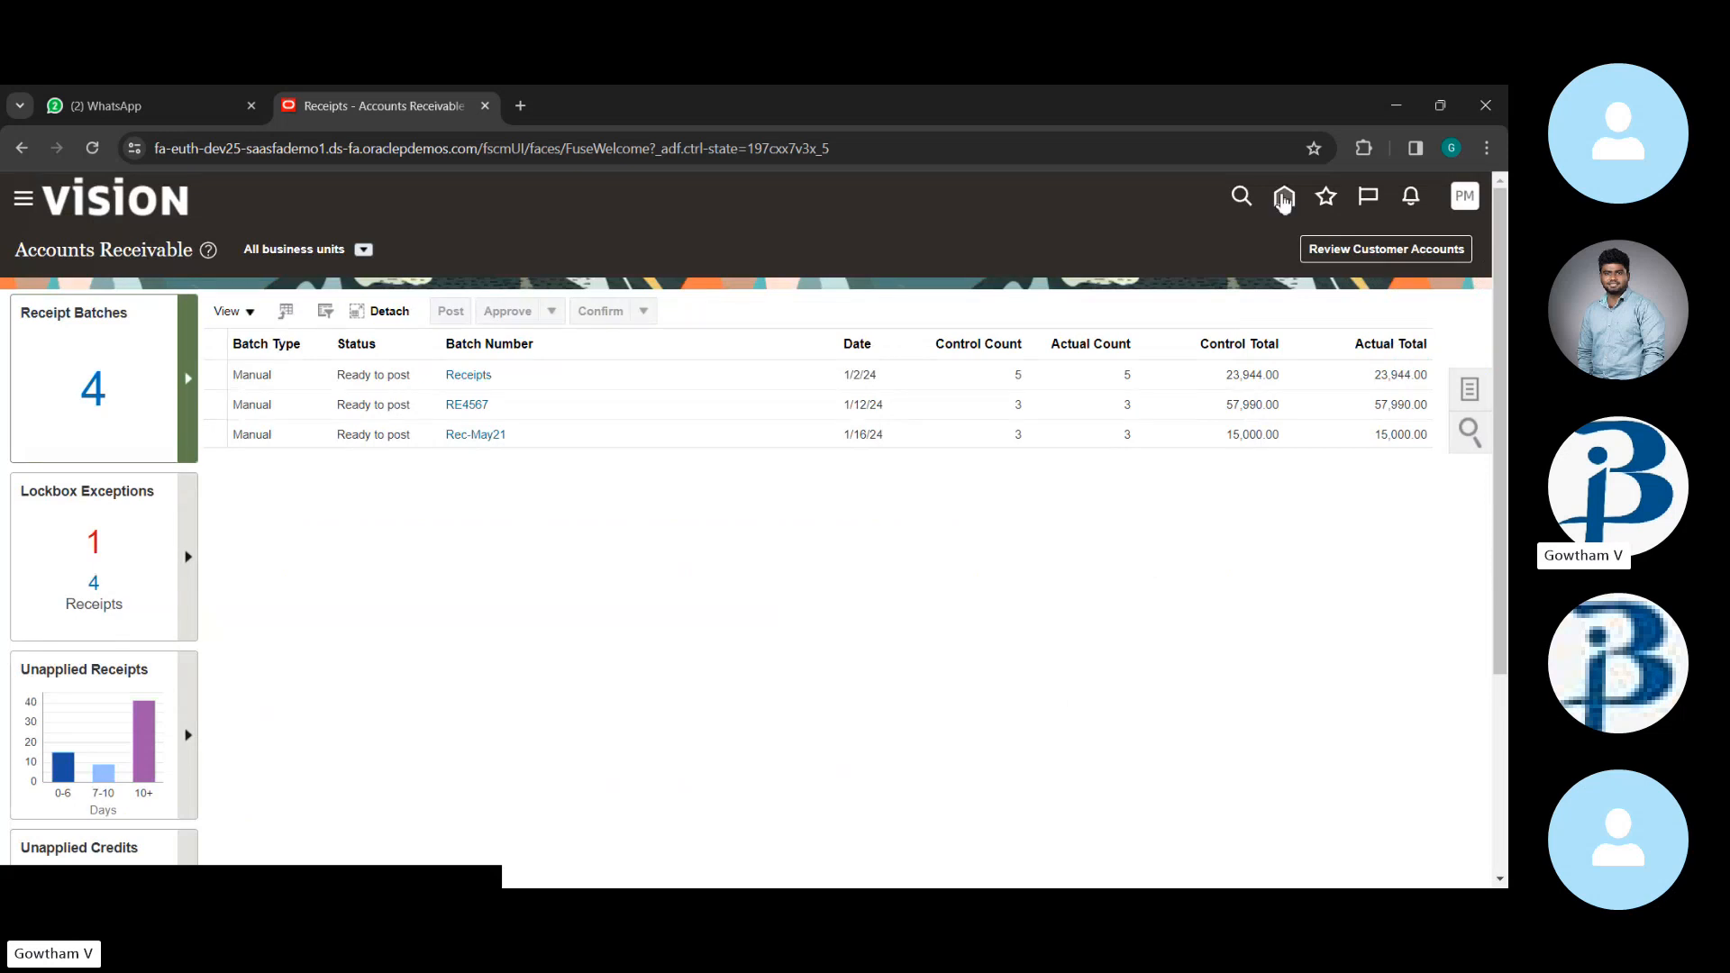
pyautogui.click(1284, 196)
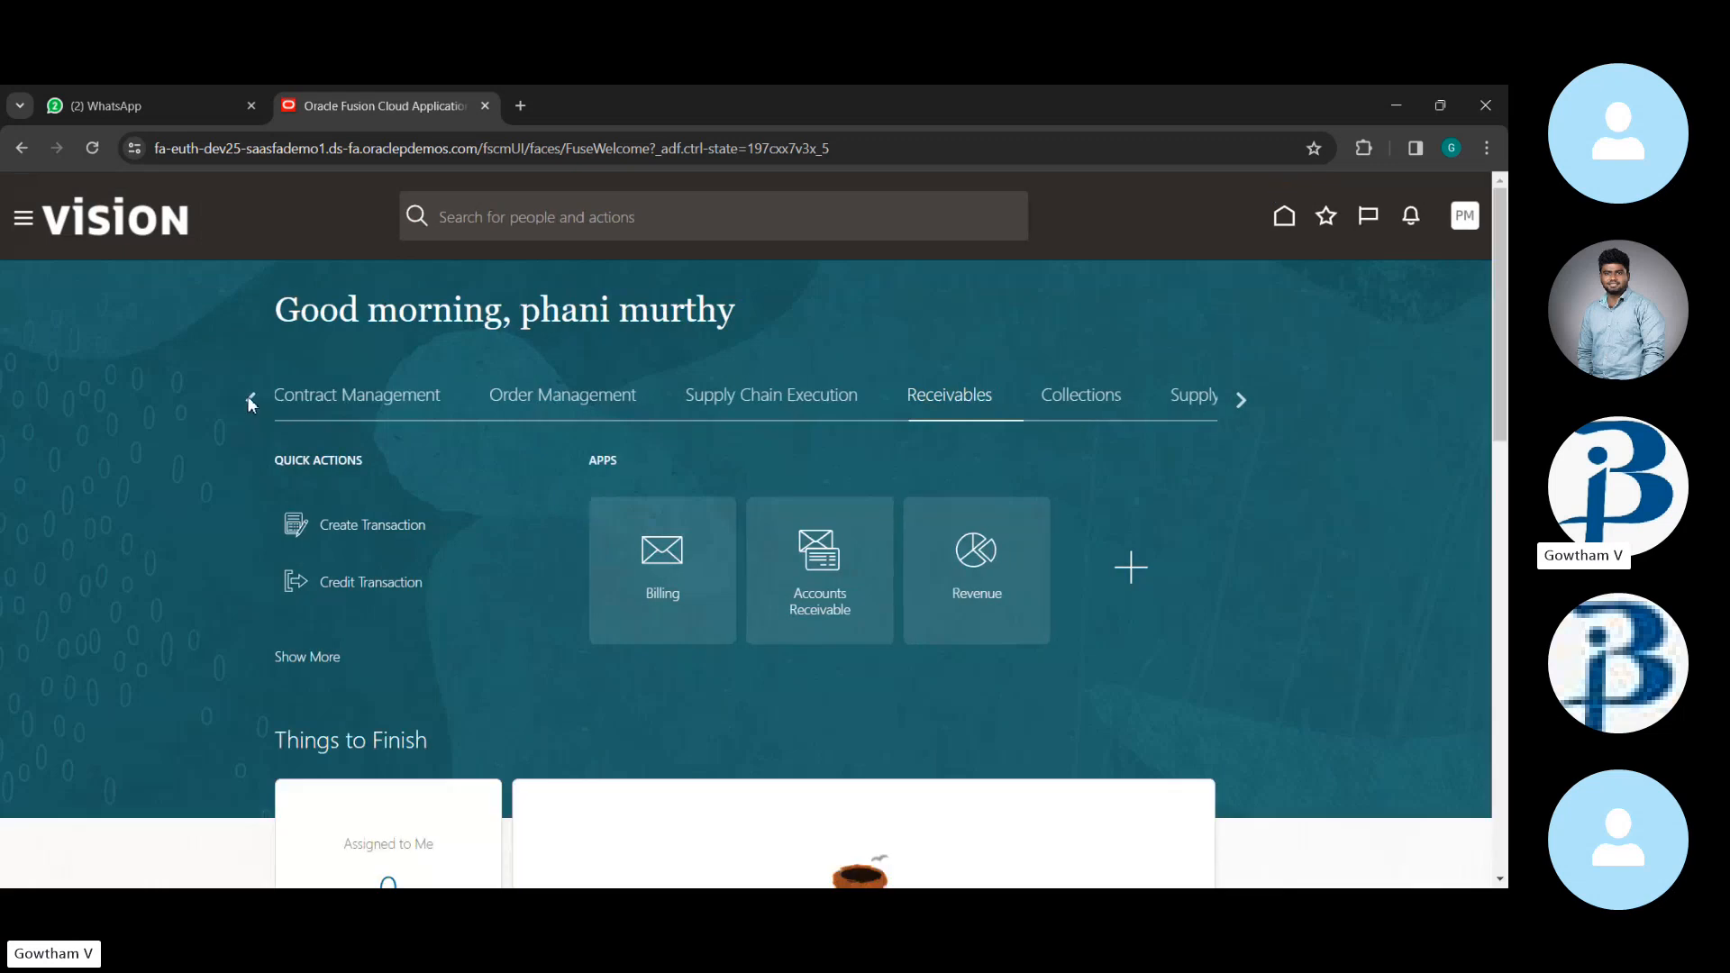
pyautogui.click(251, 397)
pyautogui.click(251, 398)
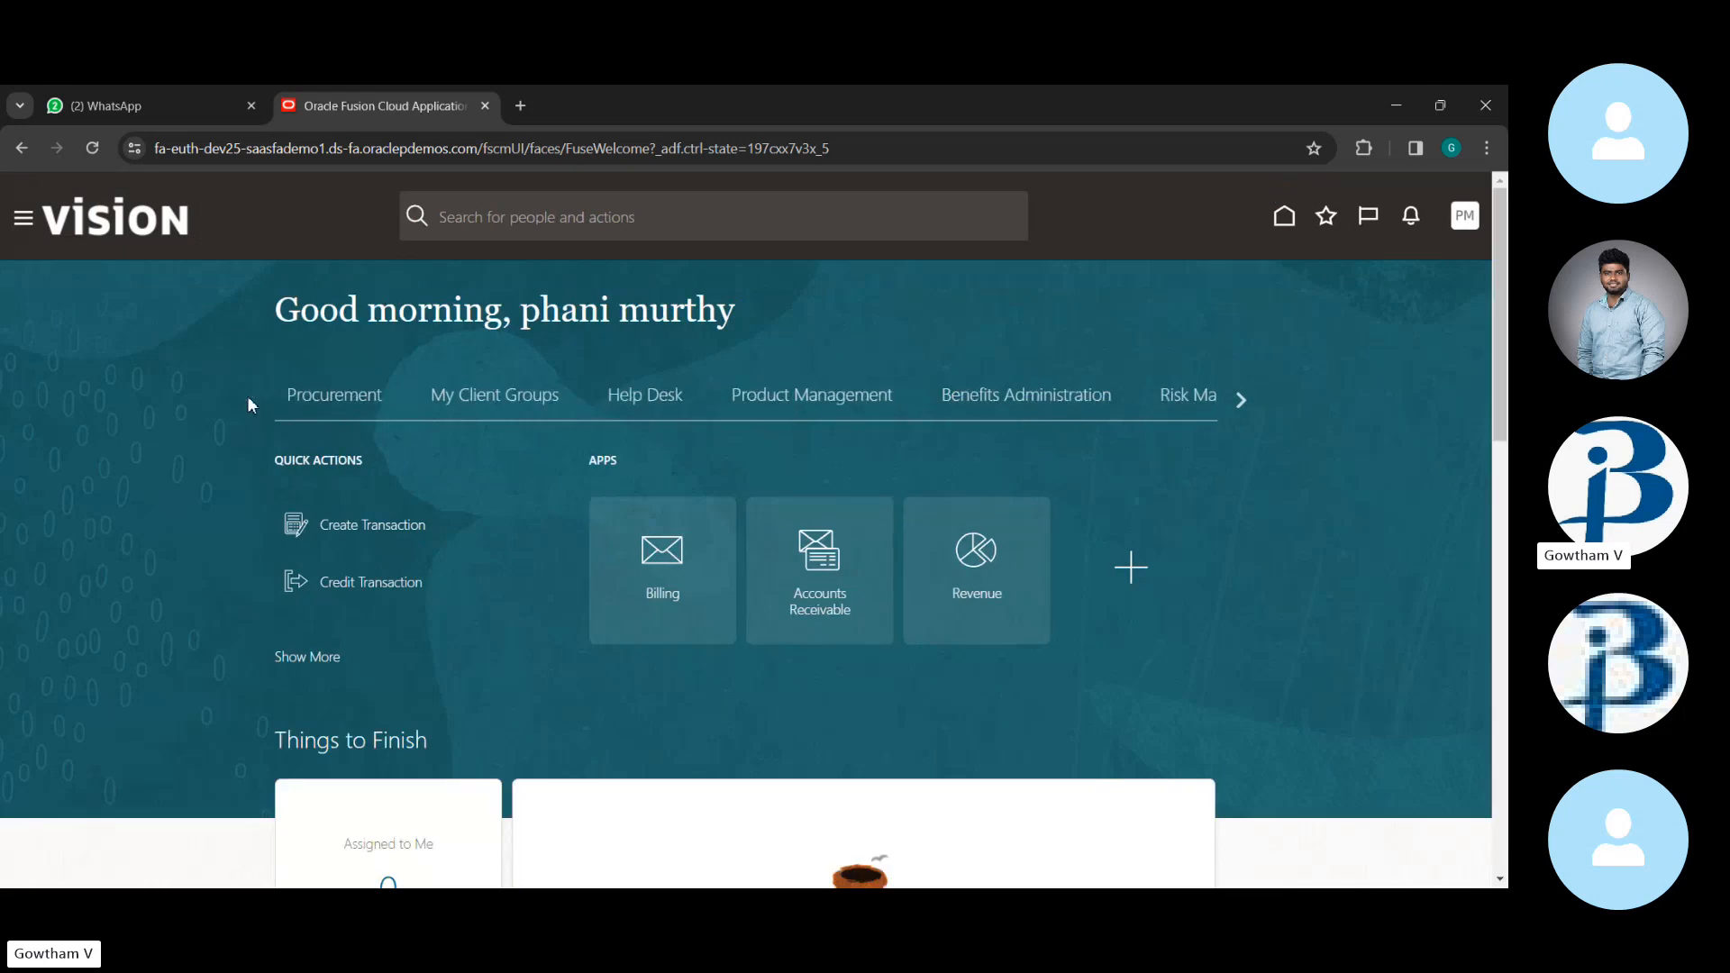
pyautogui.click(251, 398)
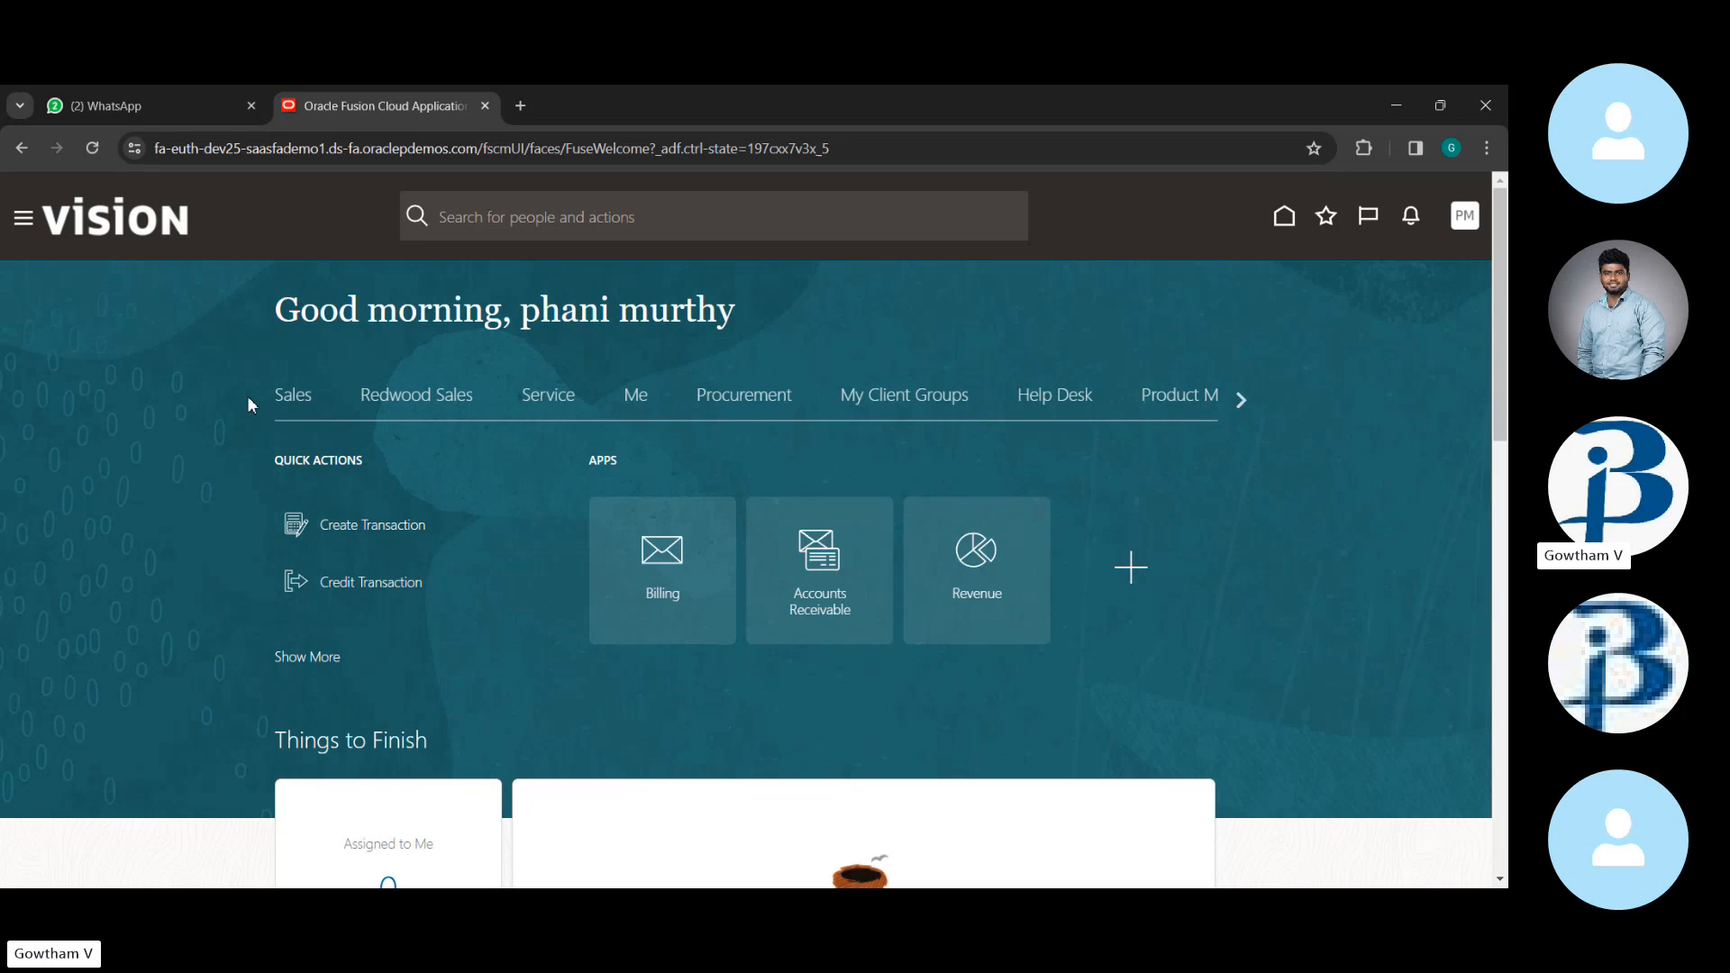
pyautogui.click(1465, 216)
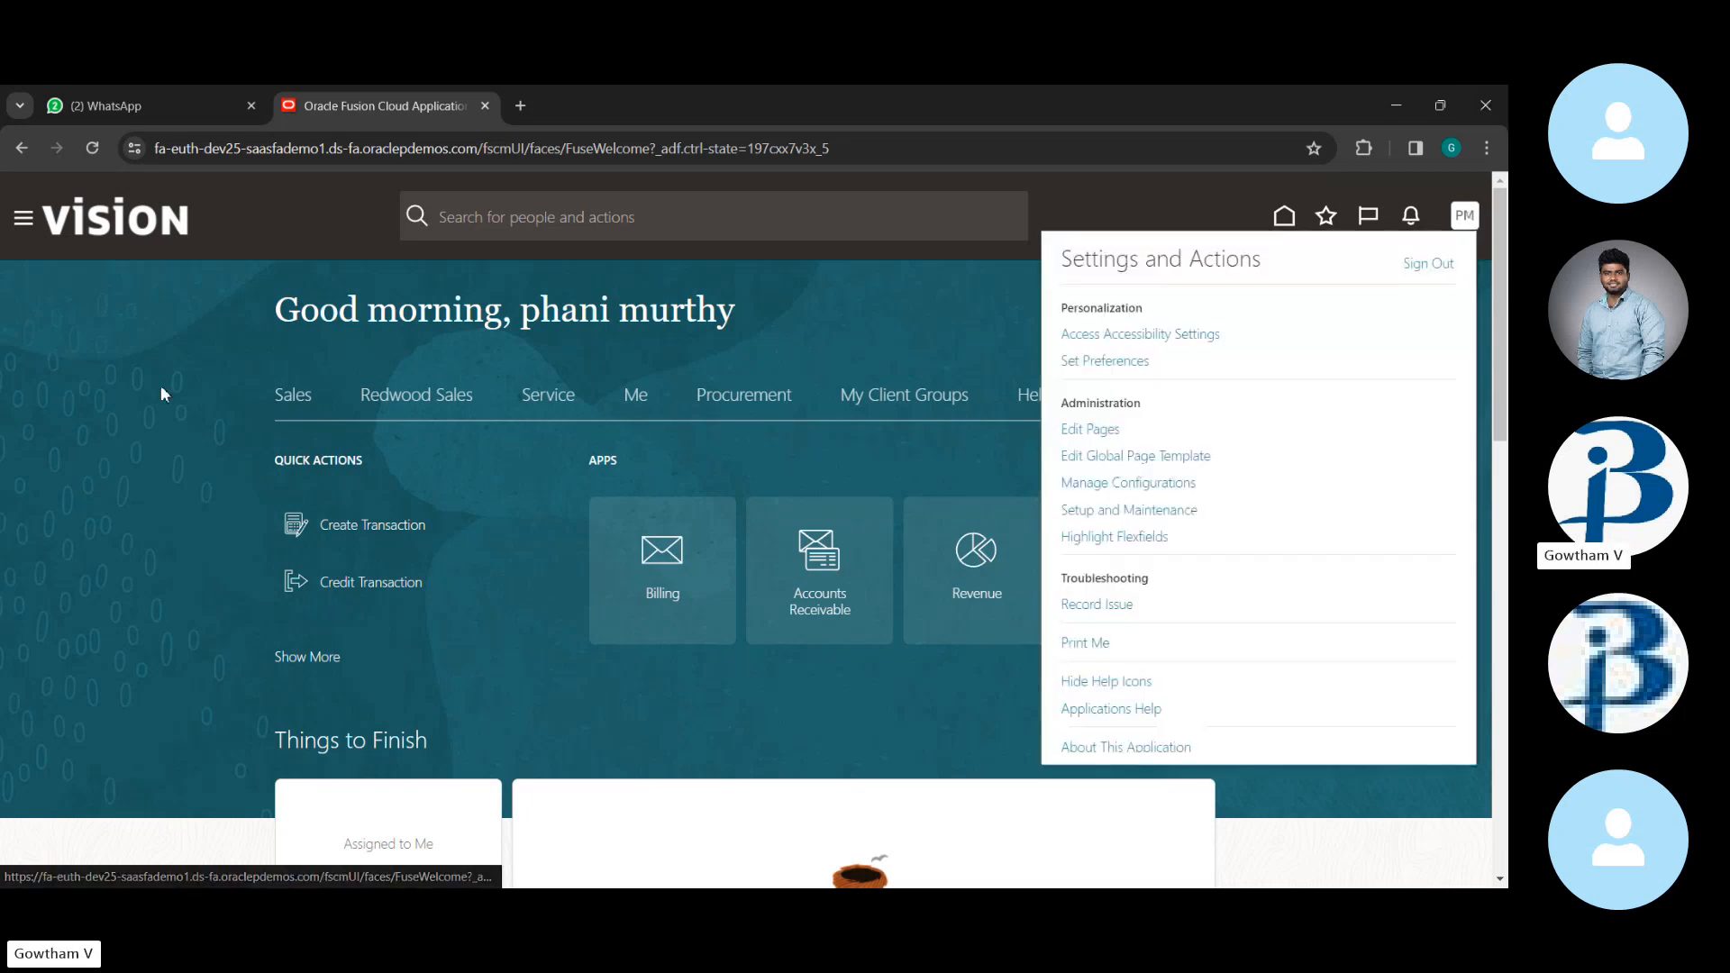
# - Expand the My Enterprise and Tools application groups in the navigator, and open the Security Console
pyautogui.click(27, 218)
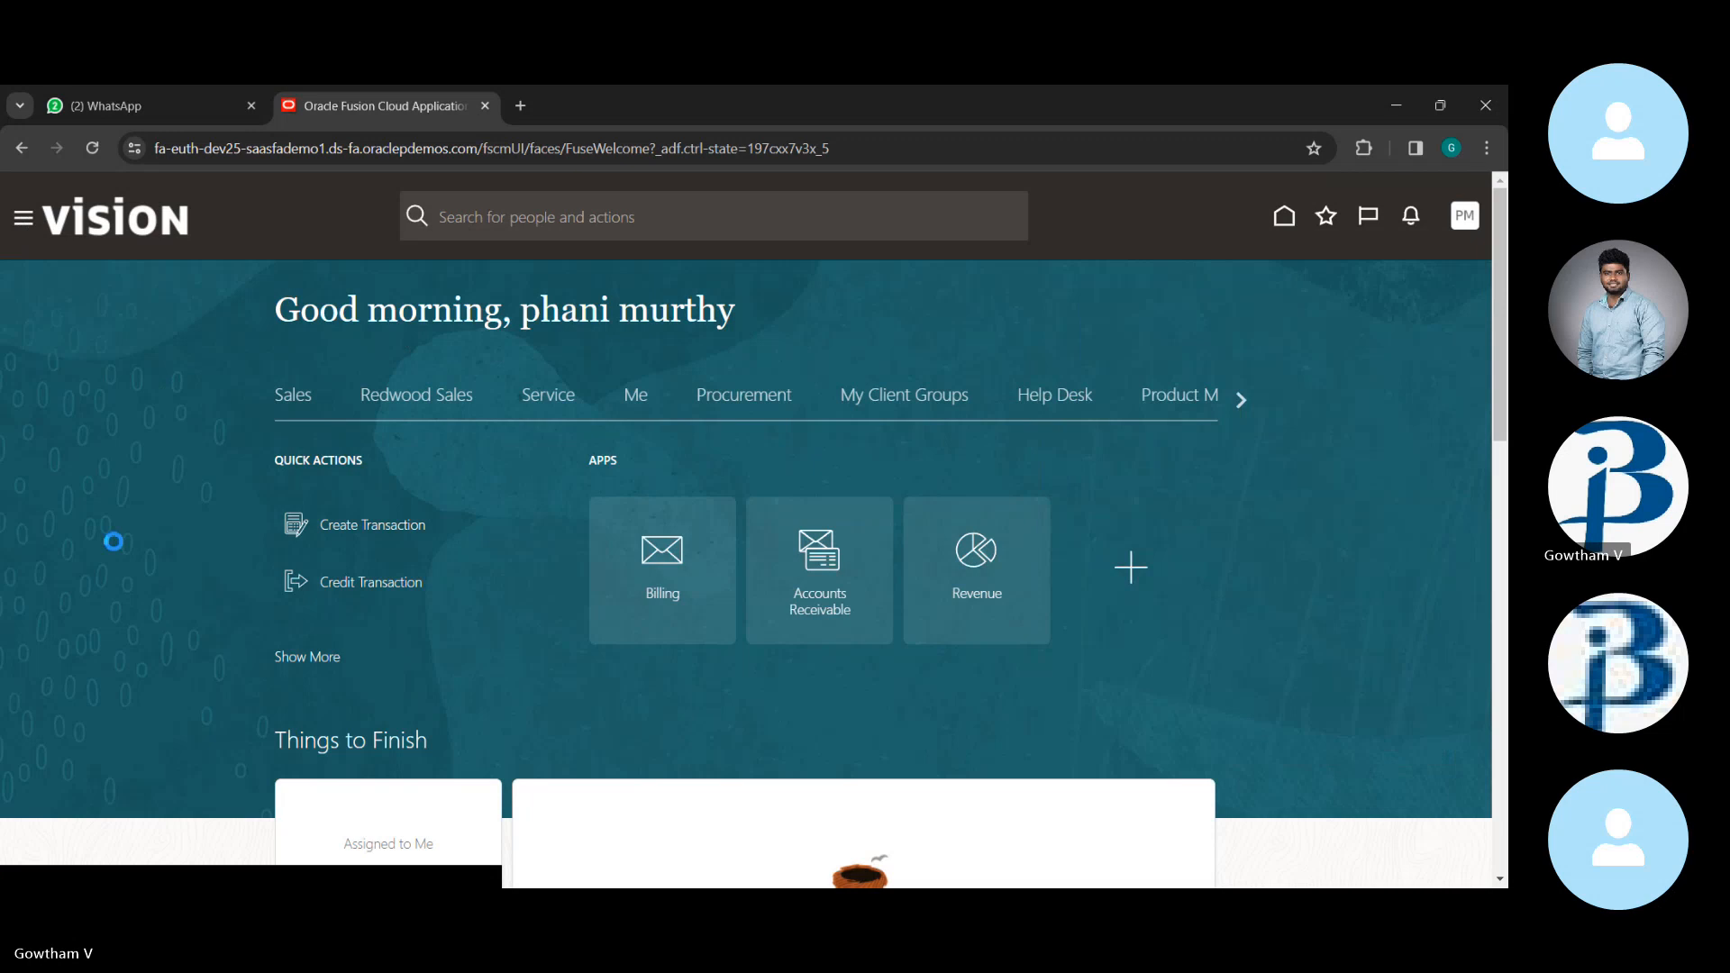
pyautogui.scroll(-5, 108, 545)
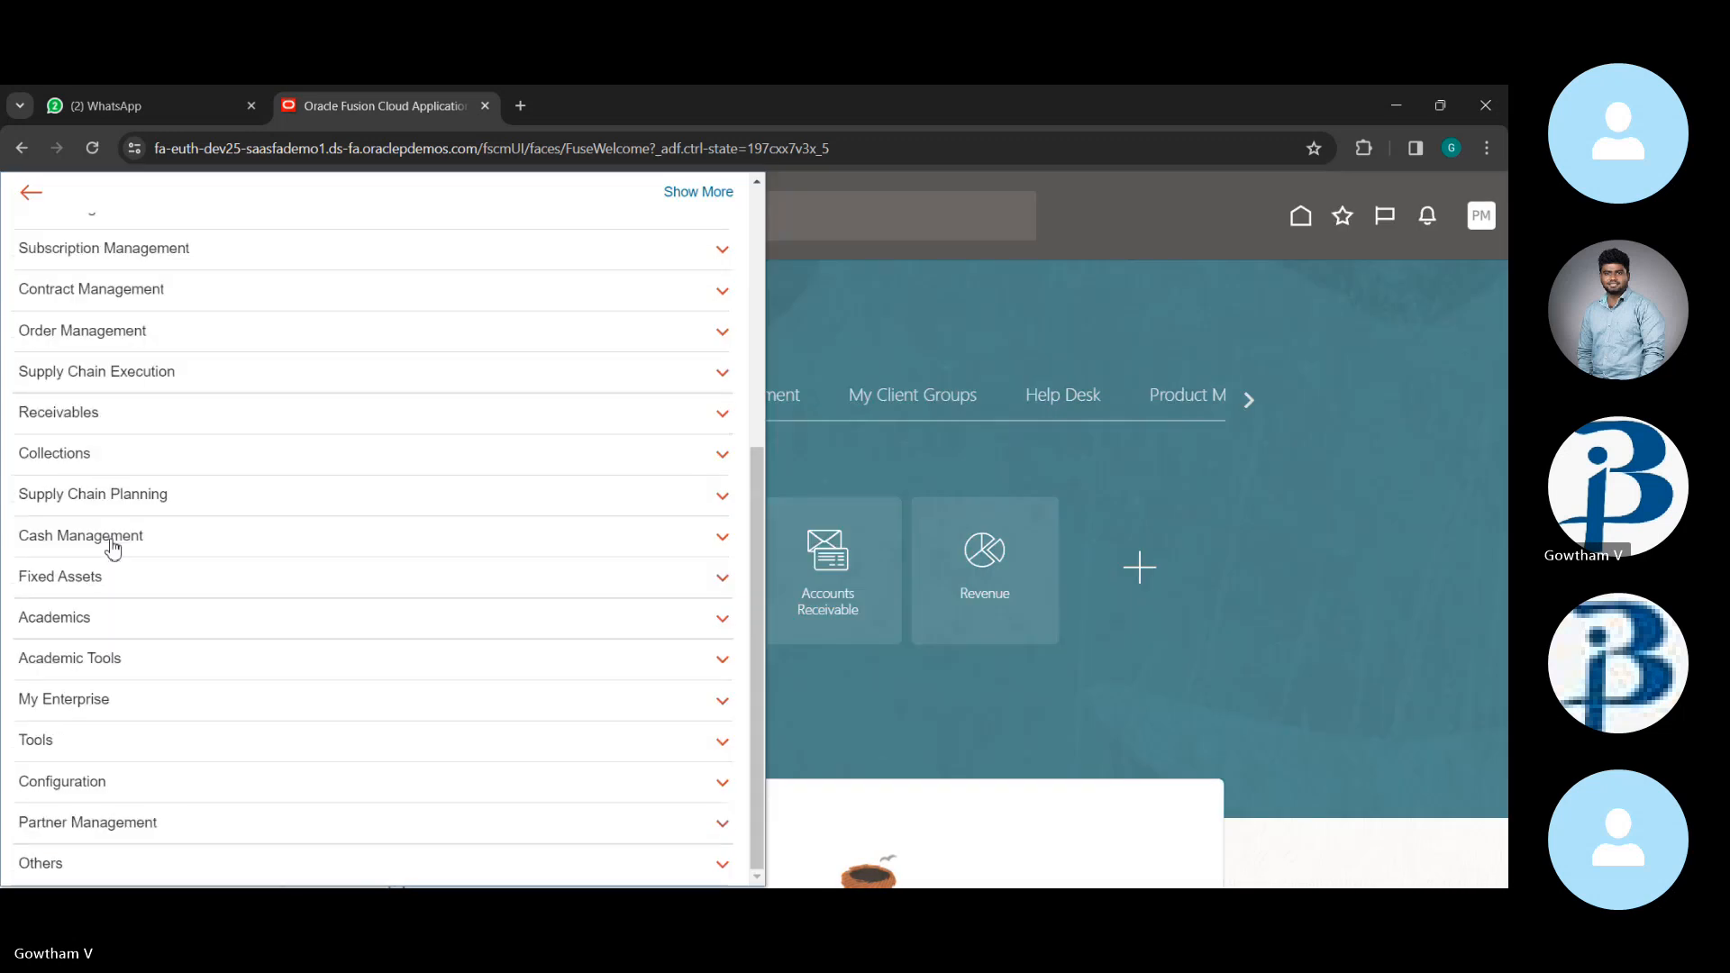
pyautogui.click(79, 712)
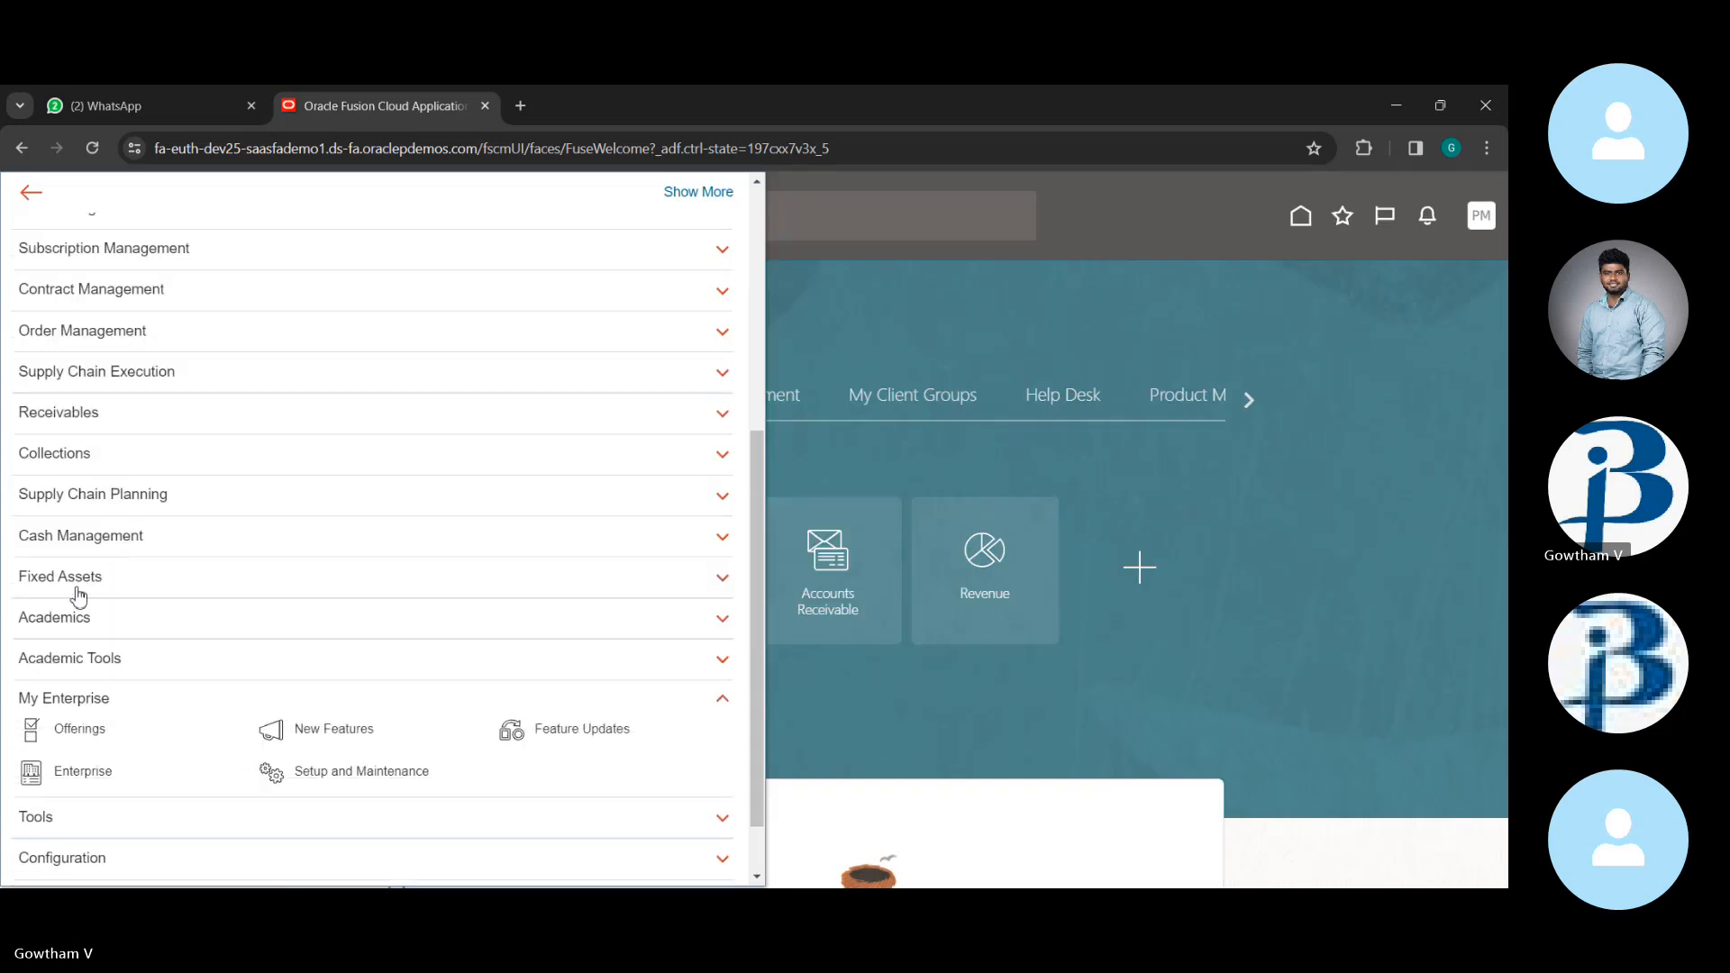
pyautogui.scroll(-1, 86, 685)
pyautogui.click(104, 741)
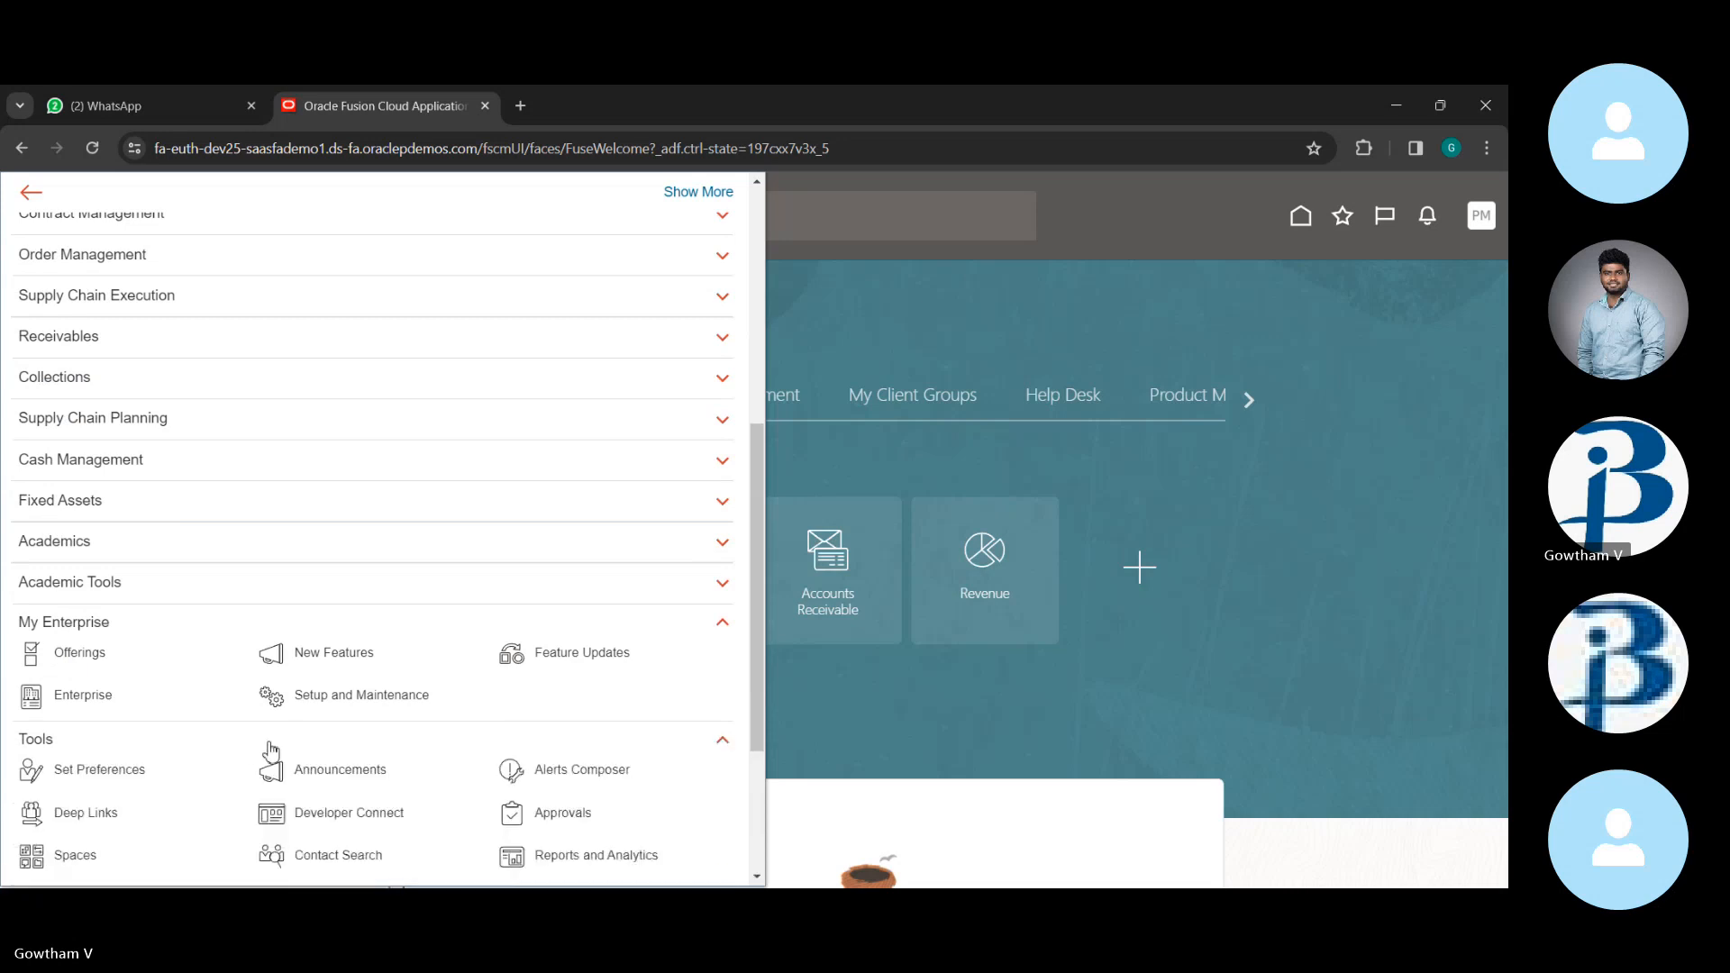
pyautogui.scroll(-3, 270, 749)
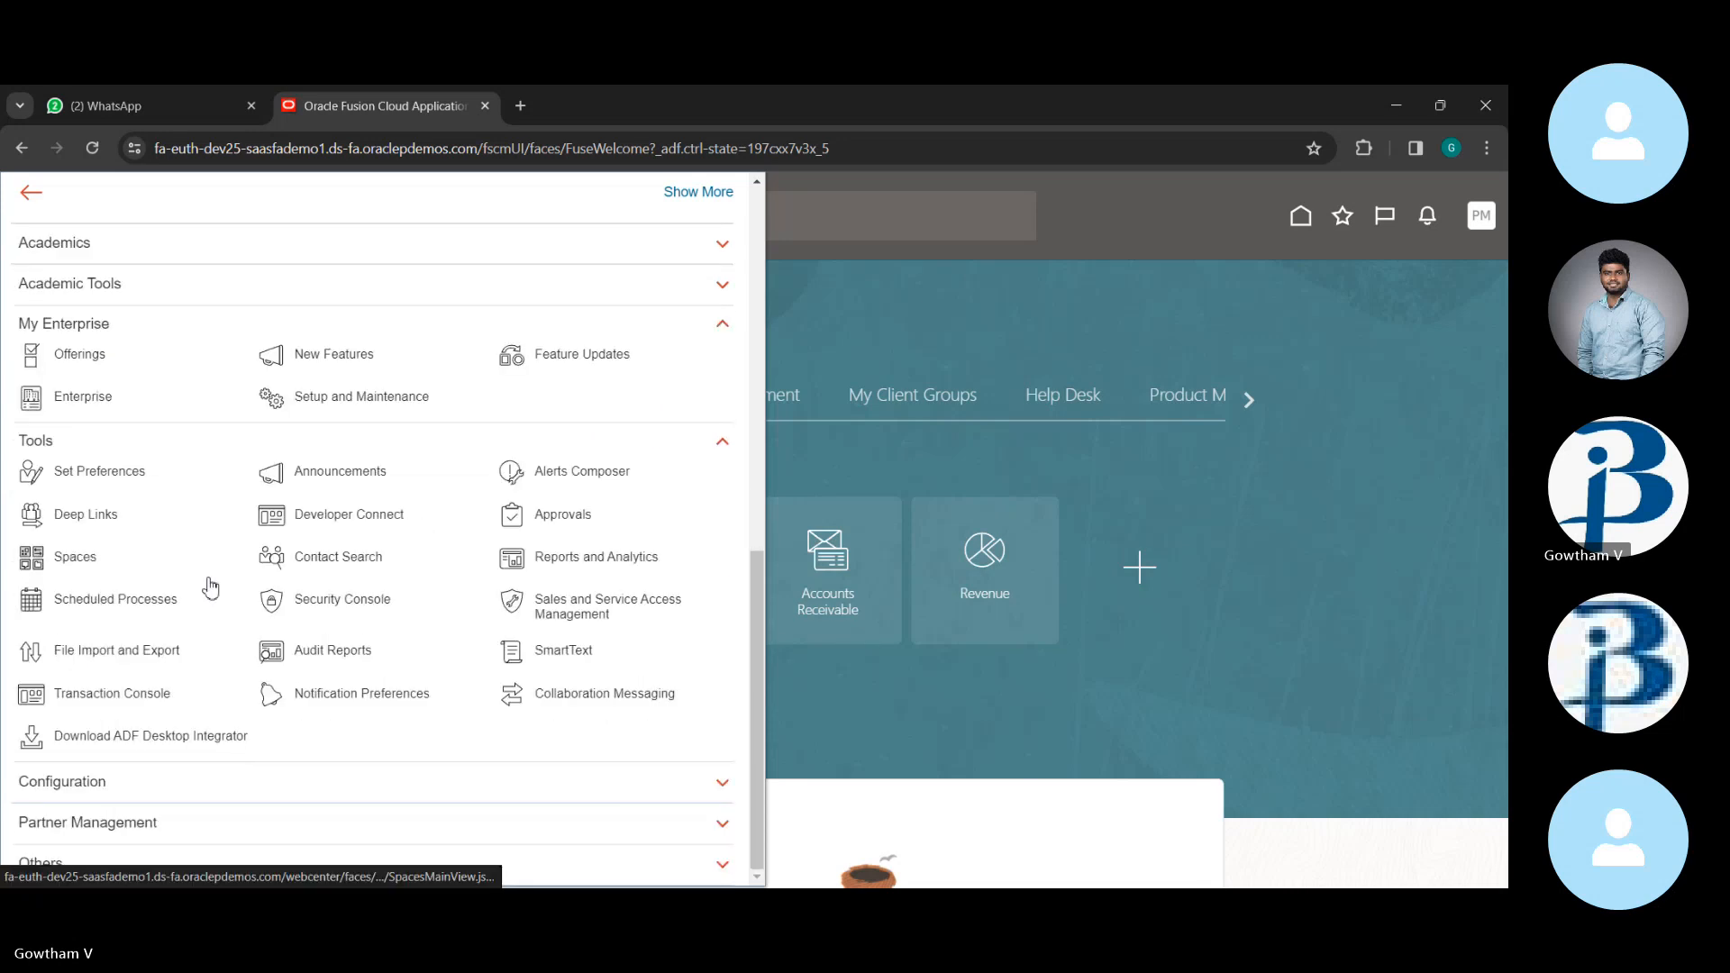
pyautogui.click(277, 620)
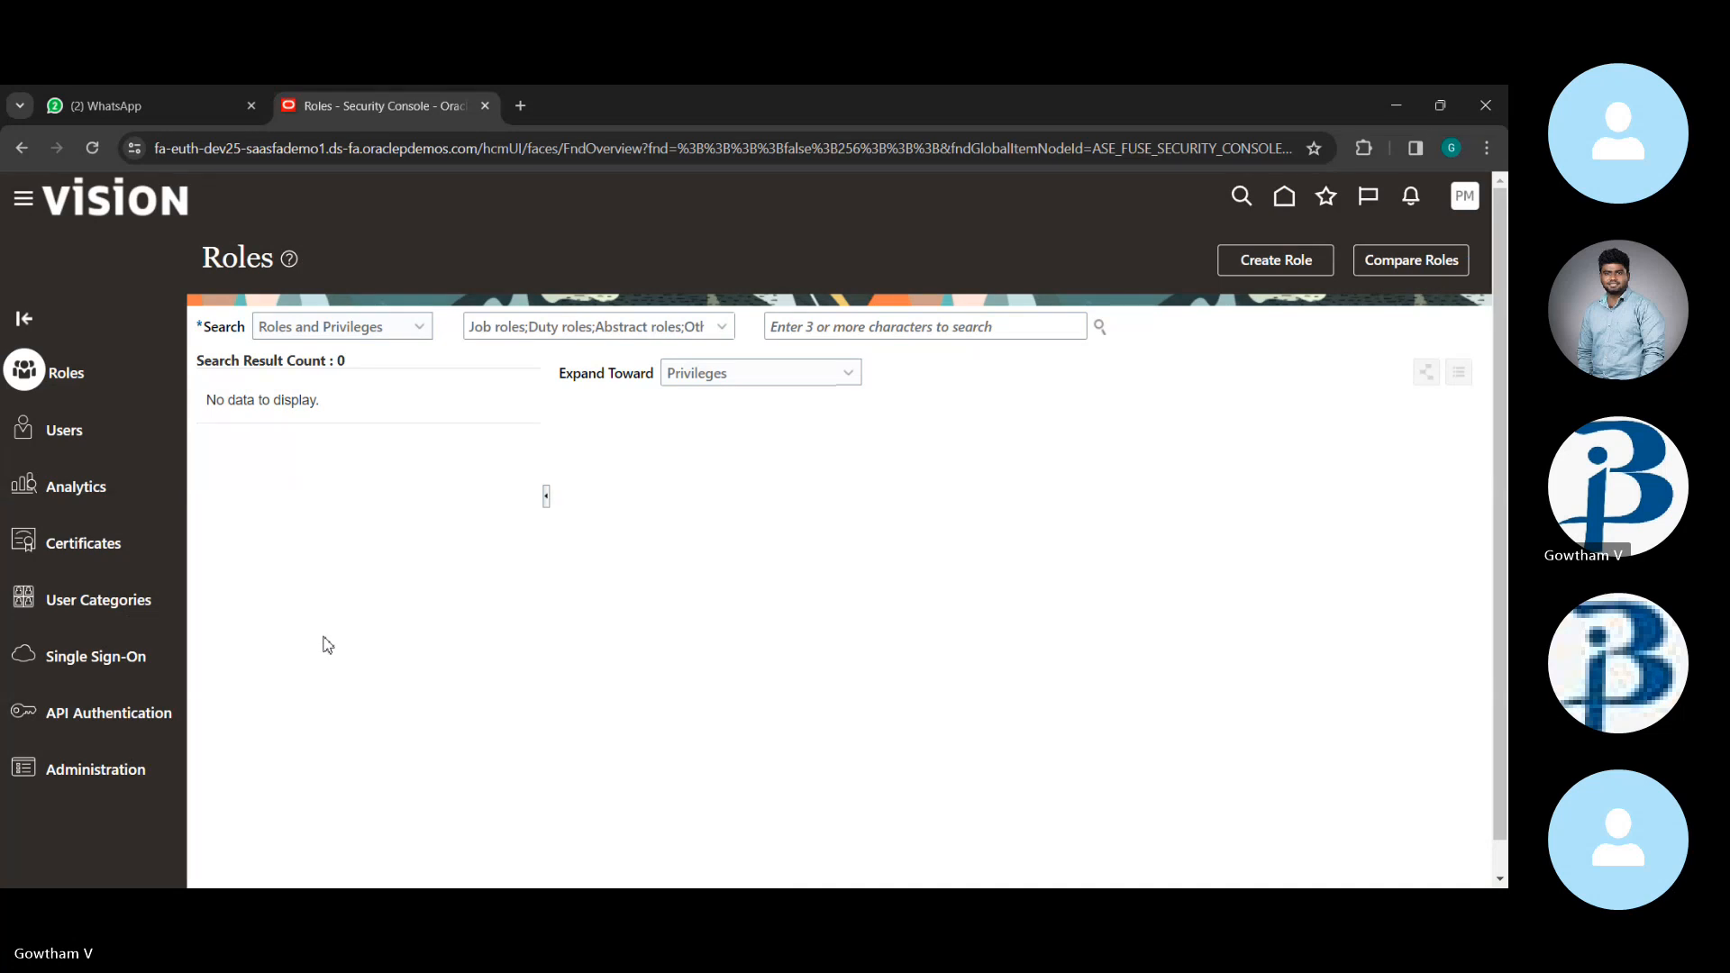
pyautogui.scroll(-1, 552, 664)
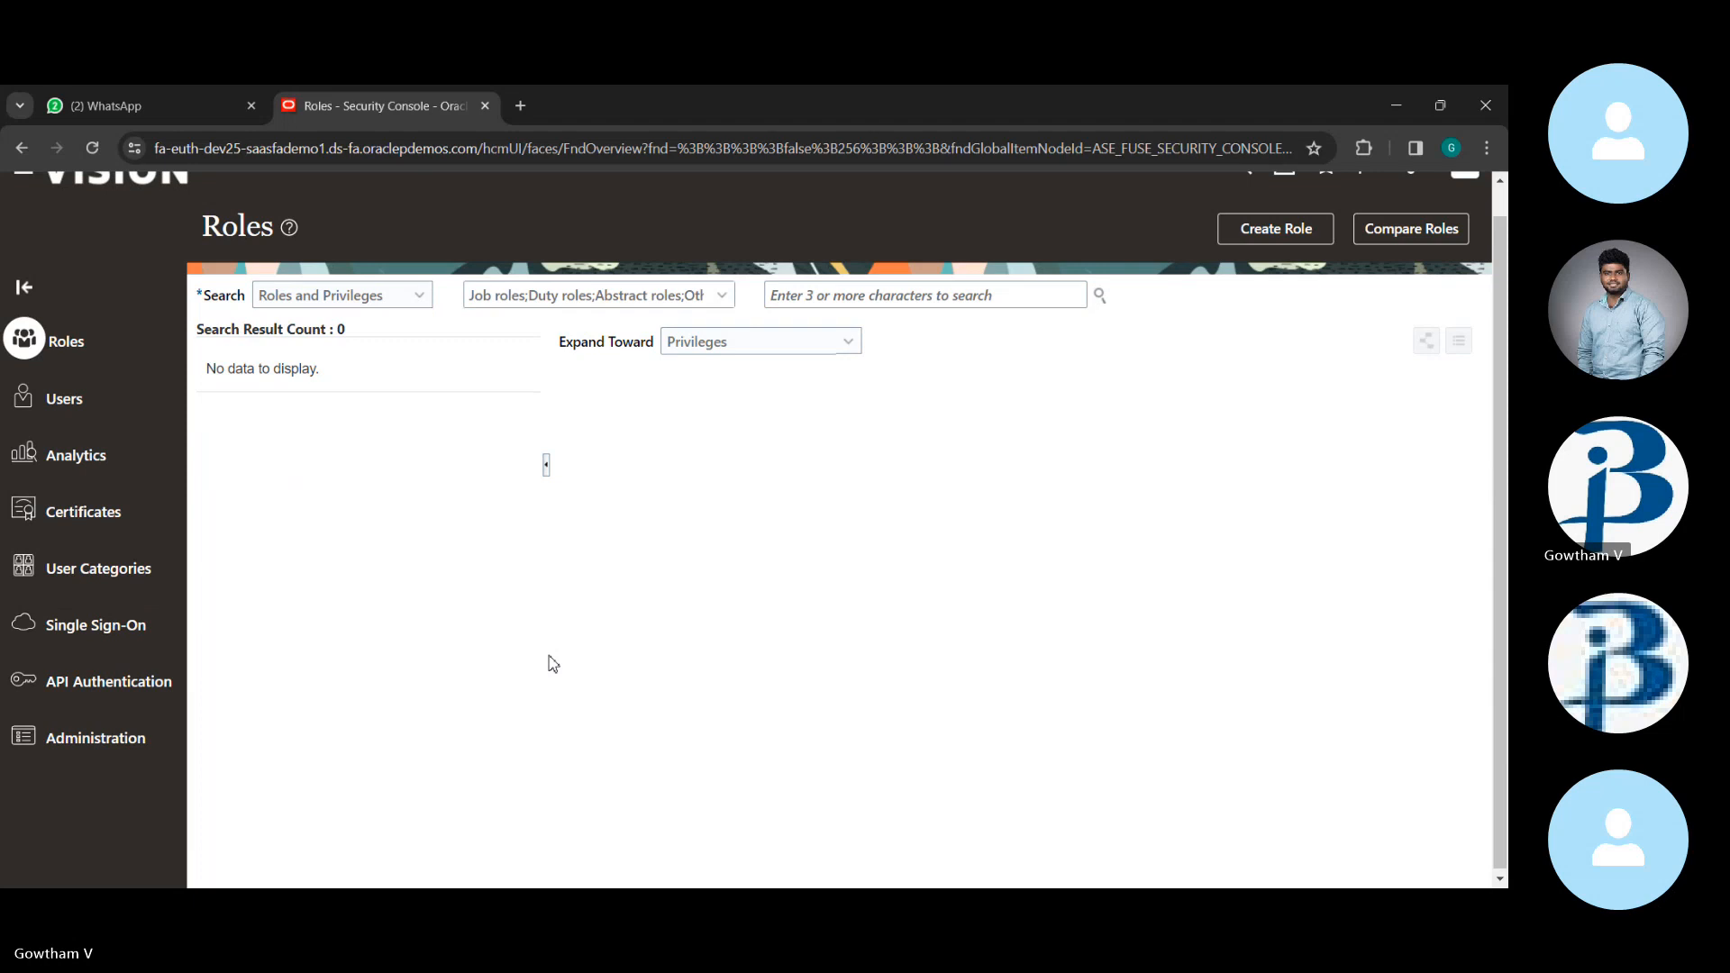
pyautogui.click(945, 299)
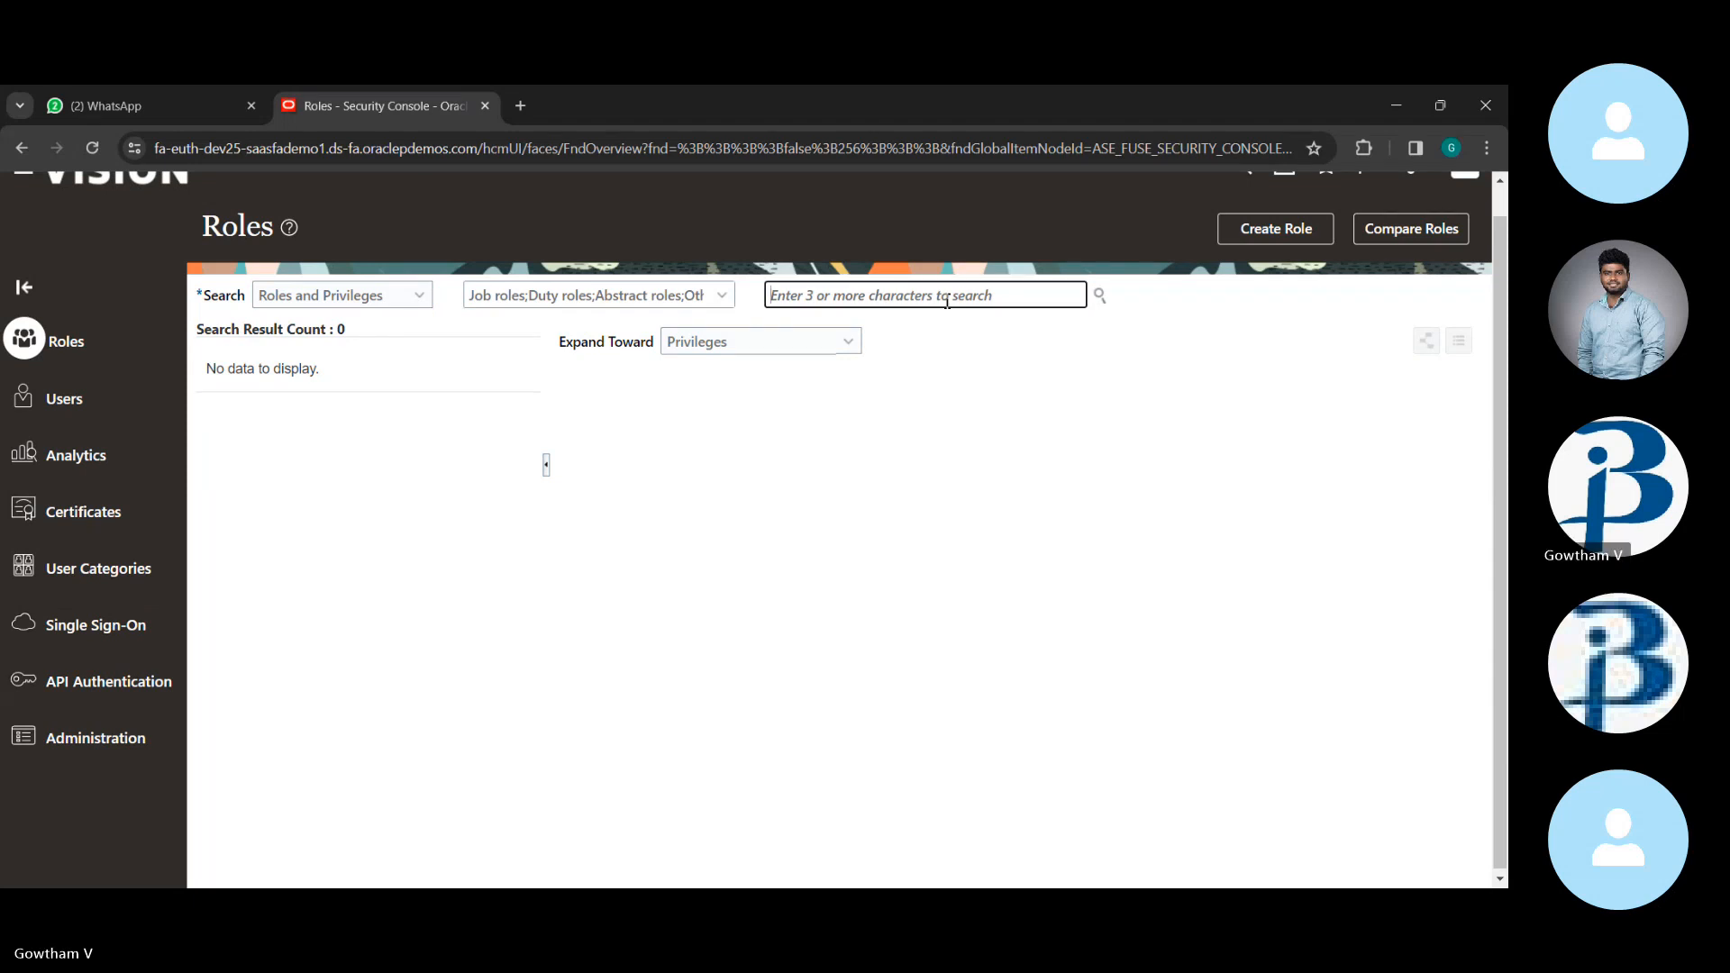
pyautogui.write('phani')
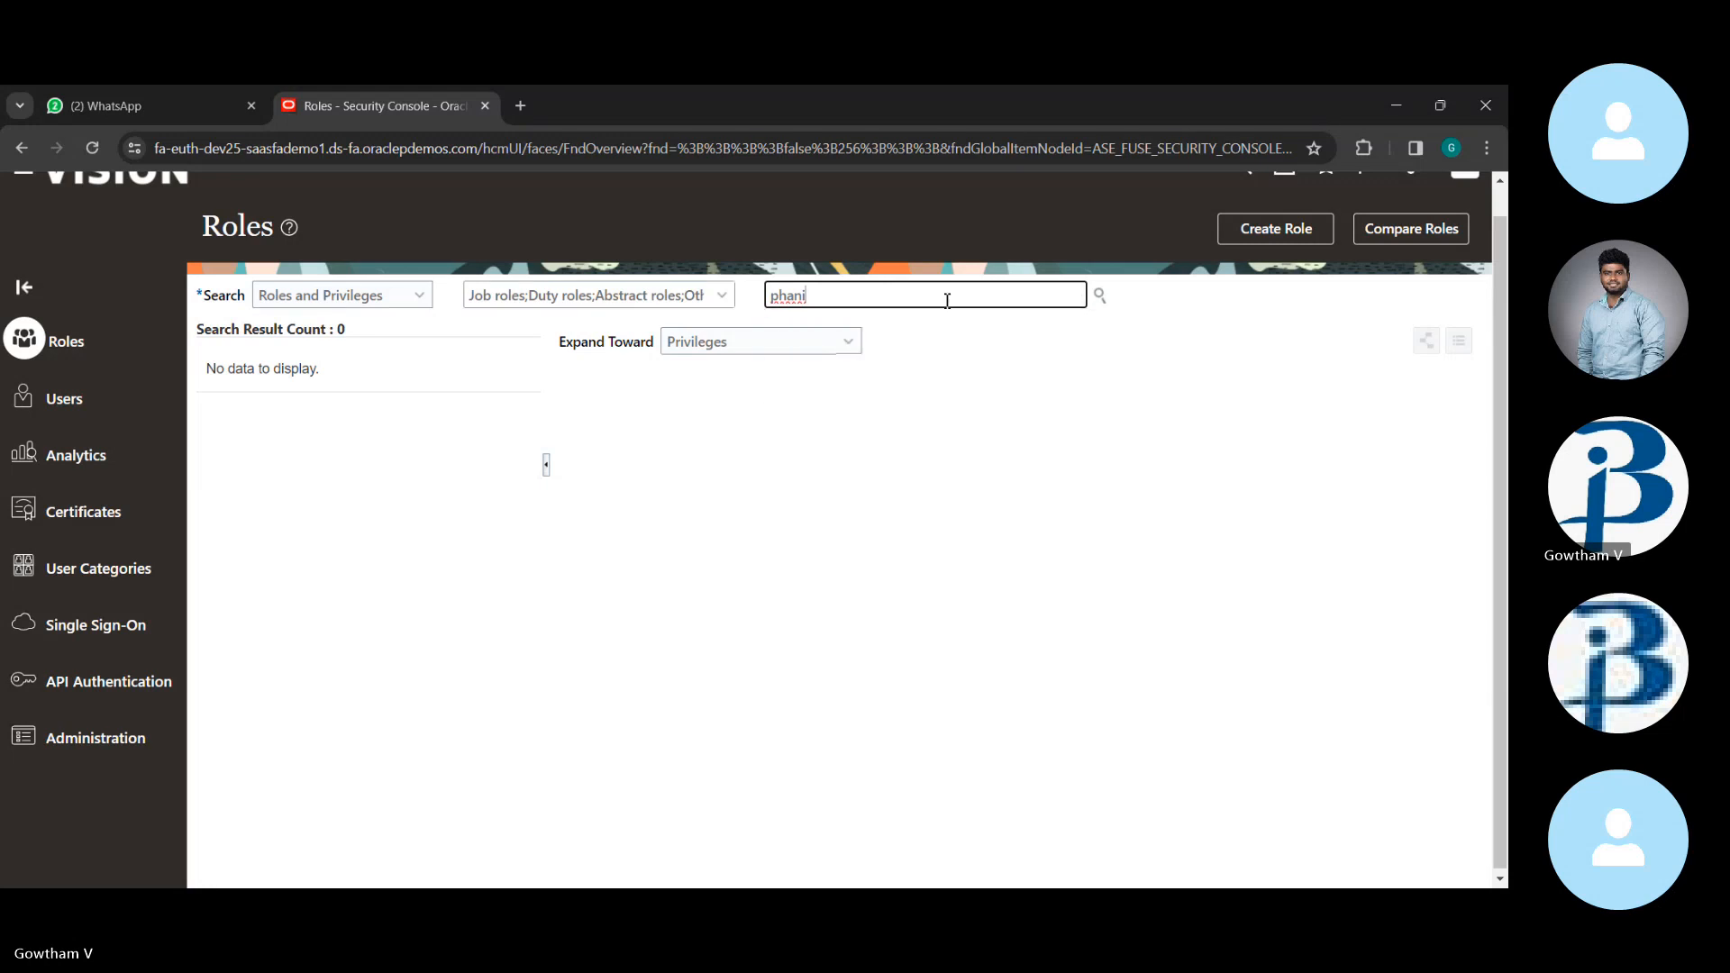
# - Search the Security Console's user accounts for the signed-in user's name, and open that account for editing
pyautogui.click(65, 405)
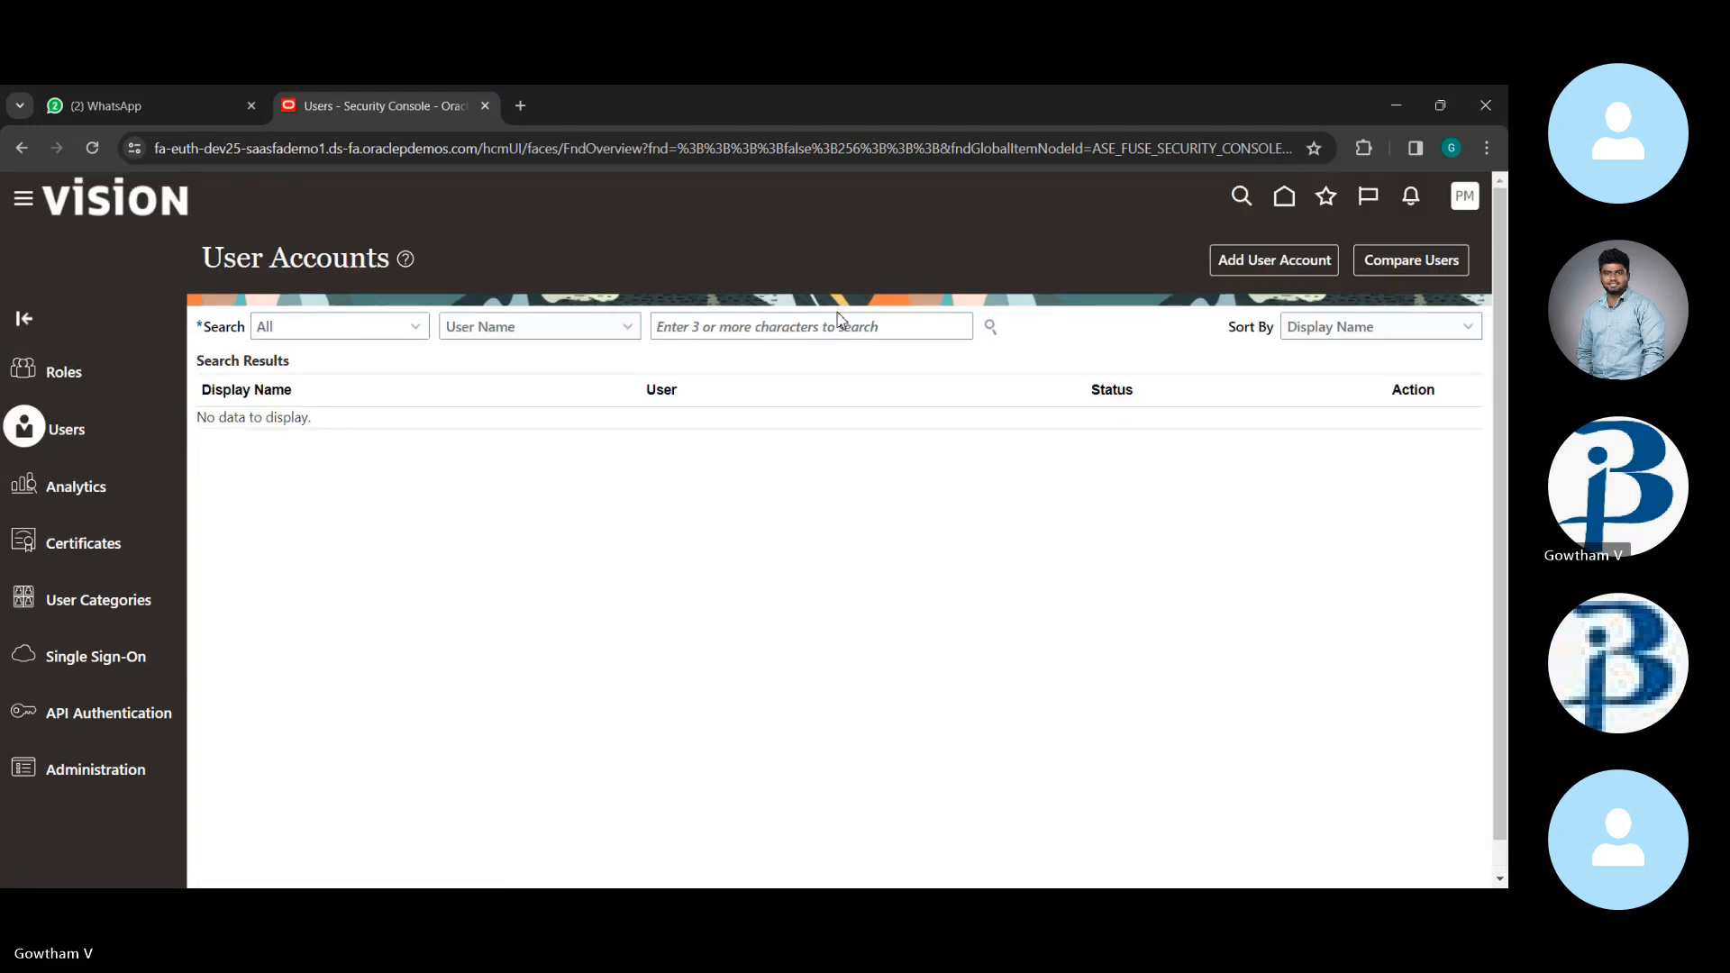
pyautogui.click(841, 324)
pyautogui.write('phani')
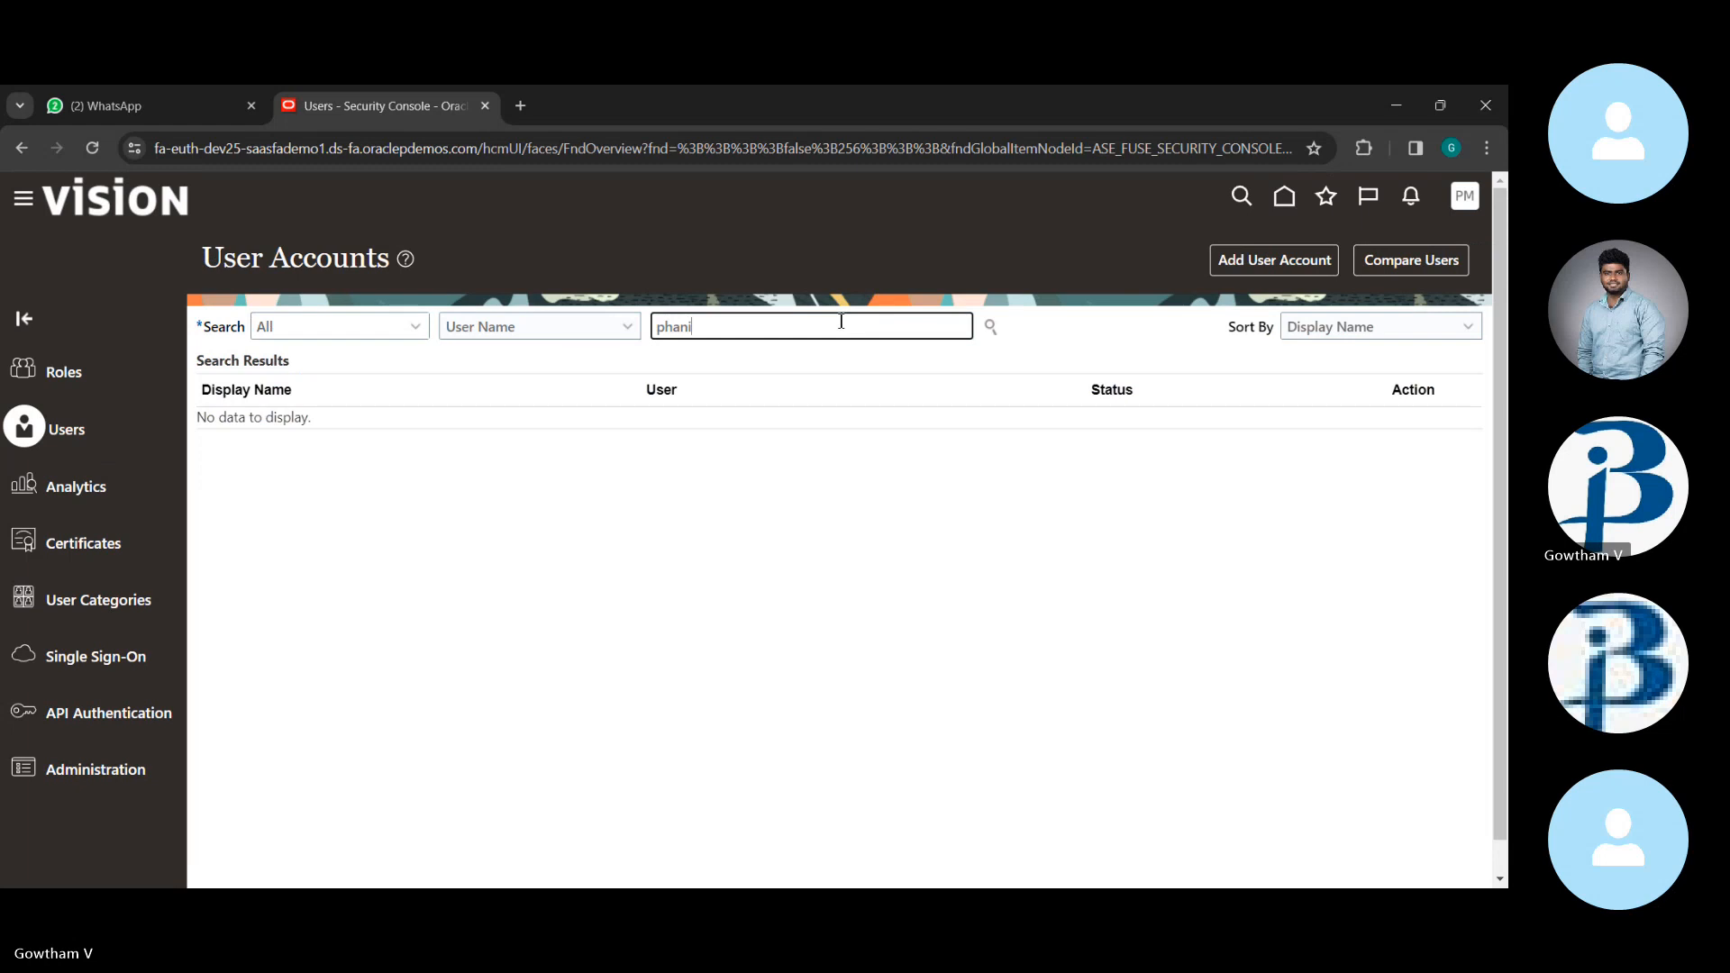
pyautogui.press('Return')
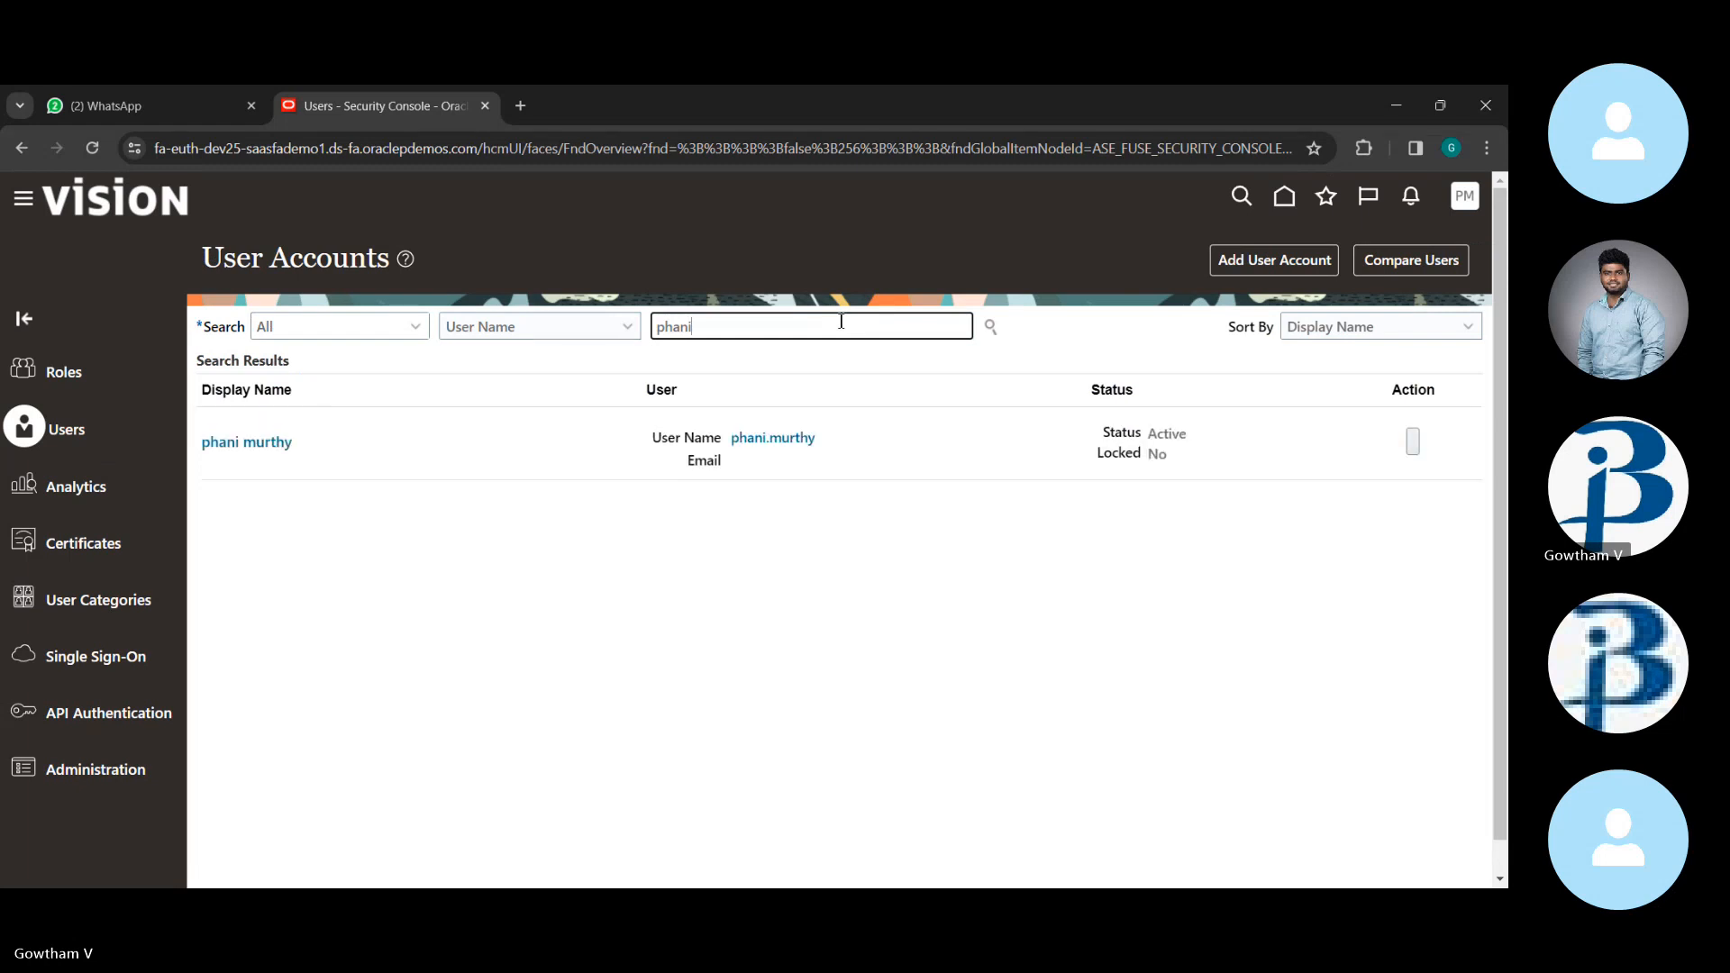
pyautogui.click(786, 449)
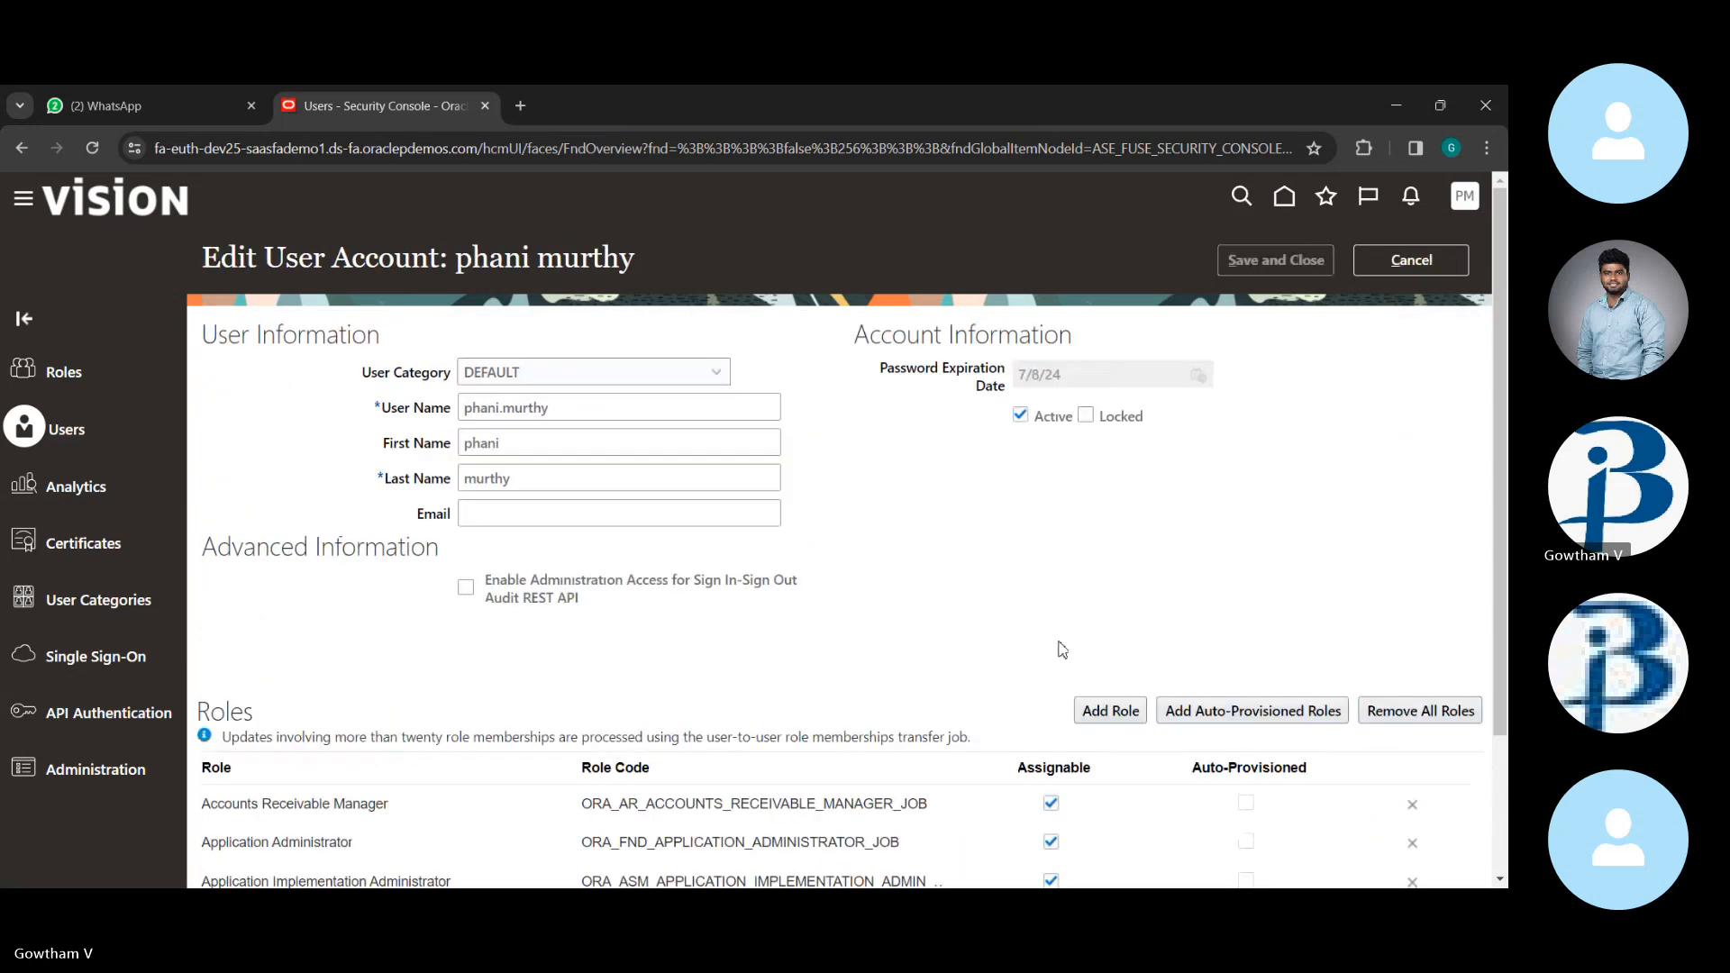
# - Start adding a role to the user account, and search for the General Accountant role ORA_GL_GENERAL_ACCOUNTANT_JOB
pyautogui.click(1124, 717)
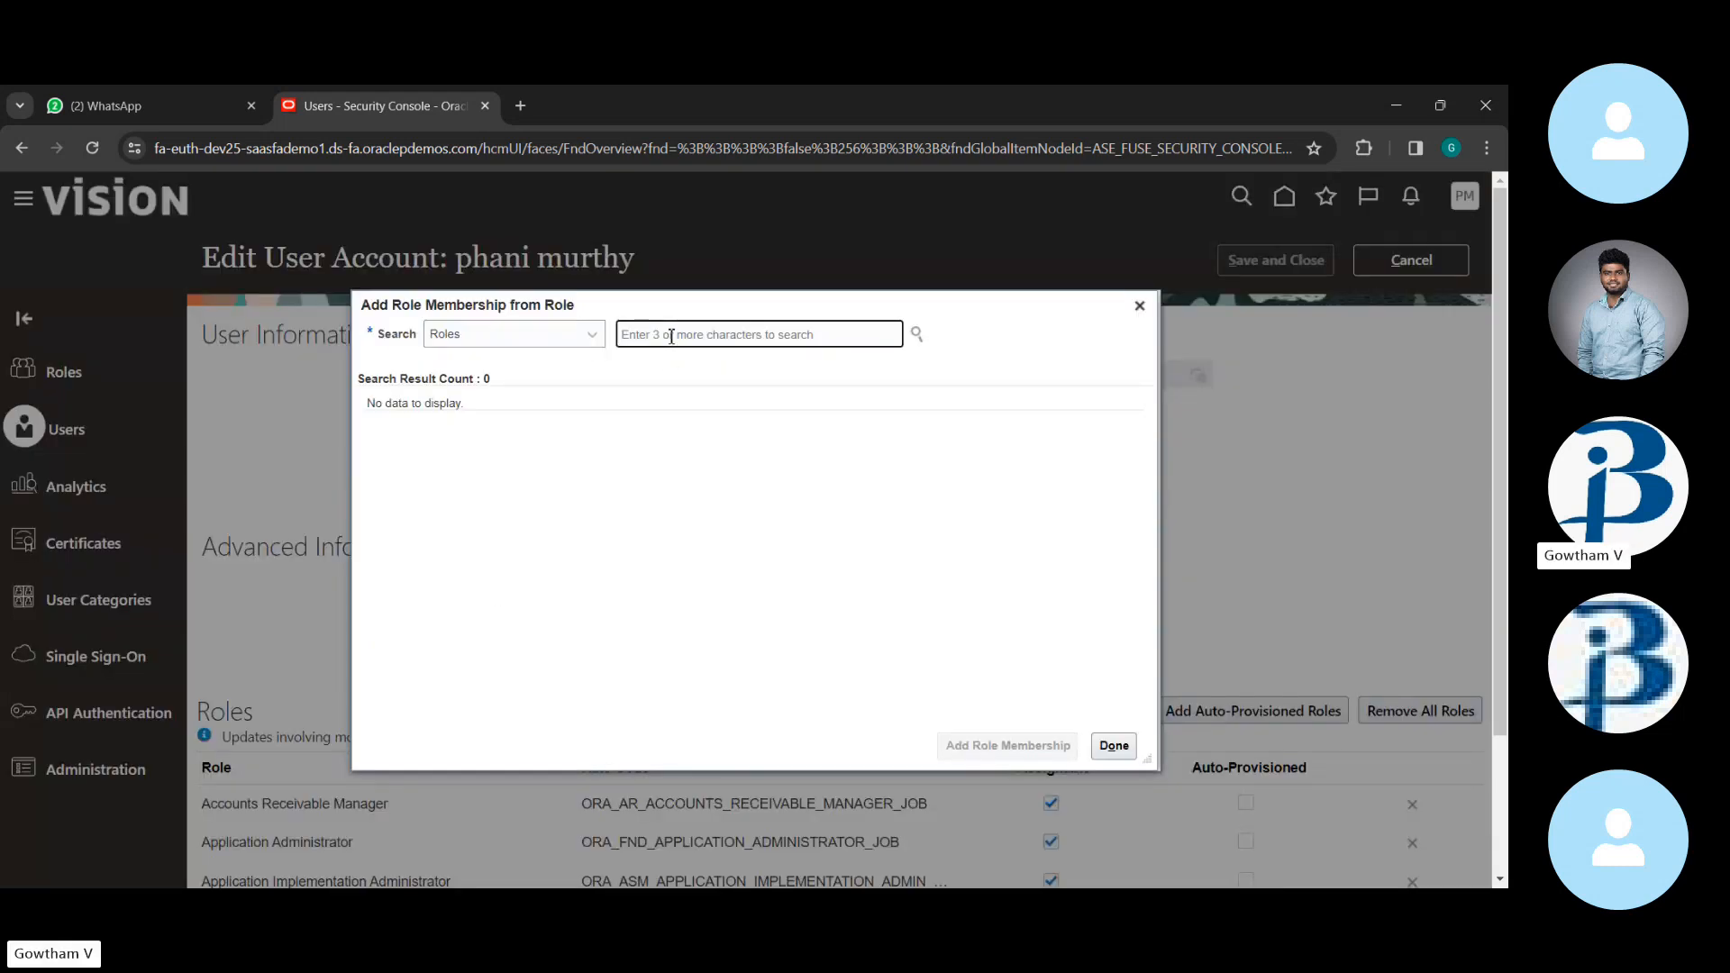
pyautogui.write('gener')
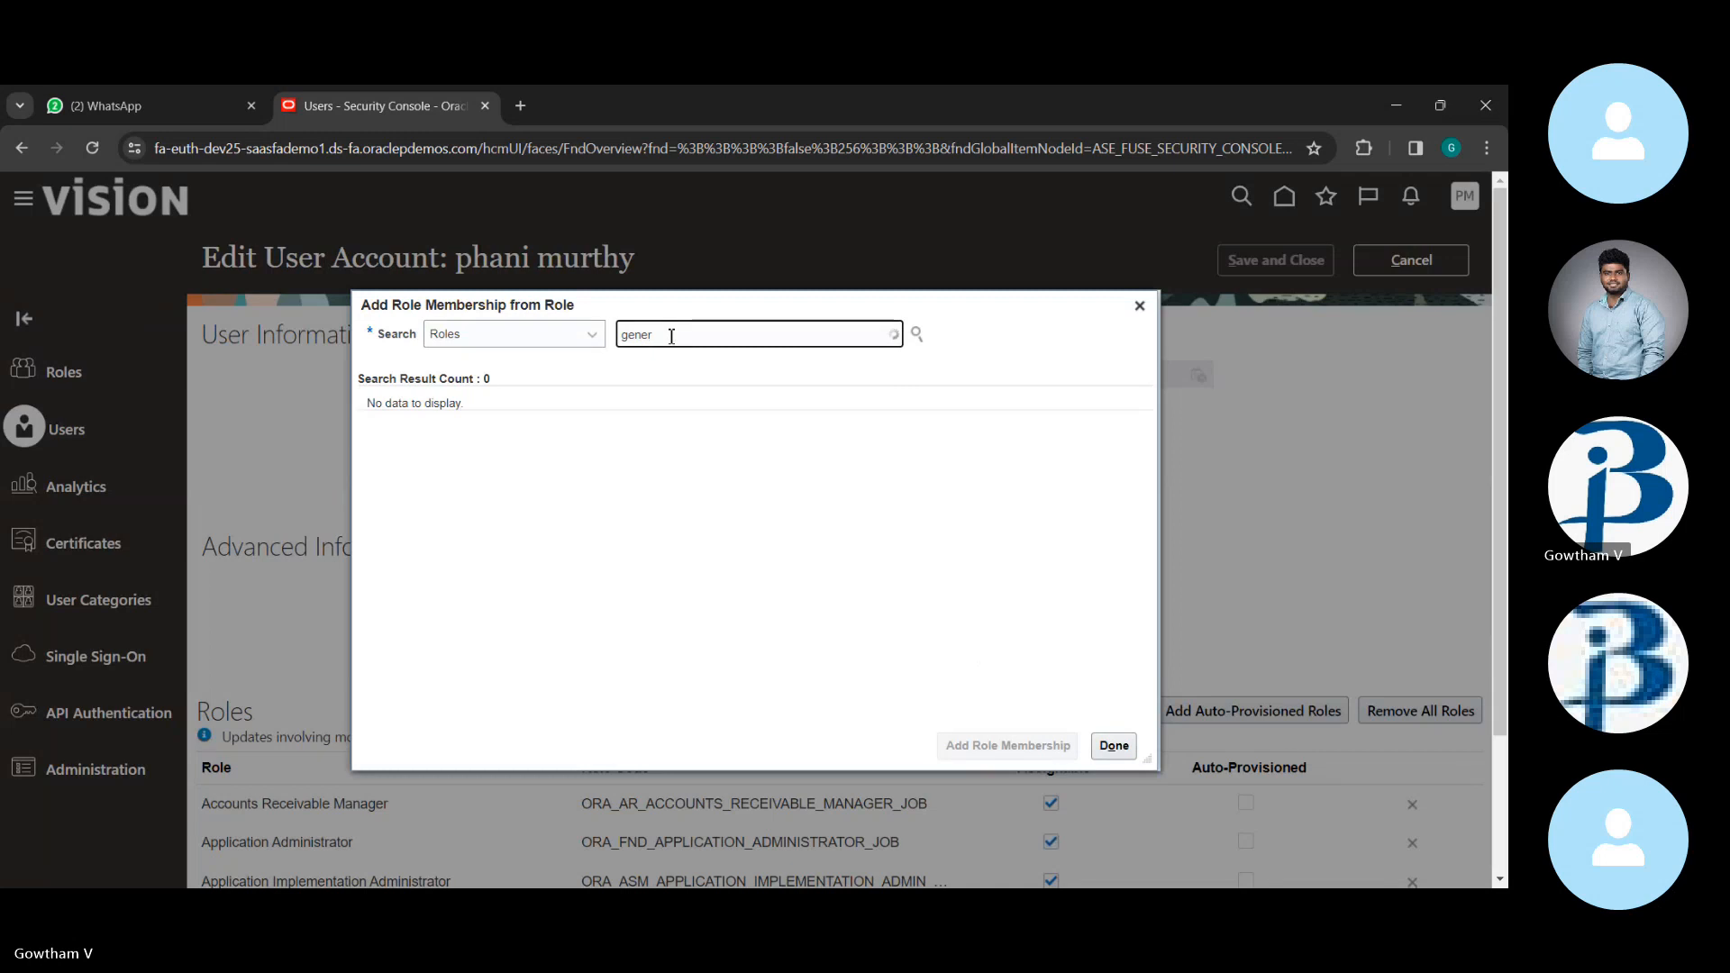
pyautogui.click(841, 426)
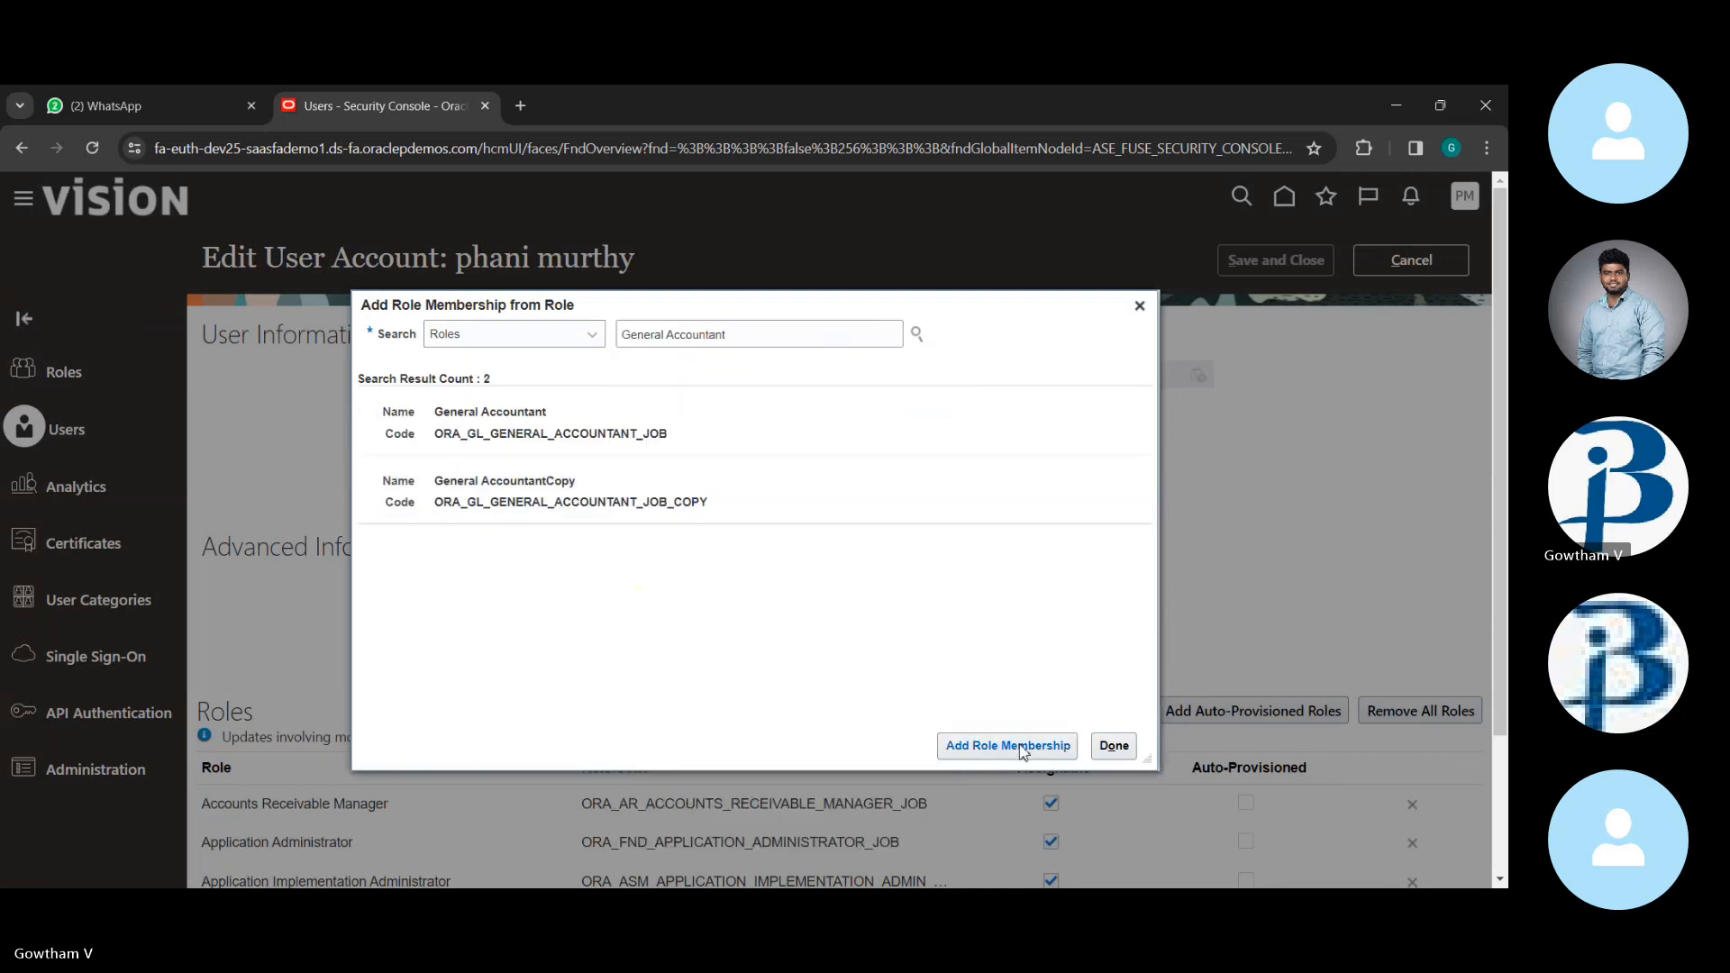
# - Replace the role search with General Accounting Manager, choosing the suggestion with code ORA_GL_GENERAL_ACCOUNTING_MANAGER_JOB
pyautogui.click(792, 342)
pyautogui.press('BackSpace')
pyautogui.press('BackSpace')
pyautogui.press('BackSpace')
pyautogui.press('BackSpace')
pyautogui.press('BackSpace')
pyautogui.press('BackSpace')
pyautogui.press('BackSpace')
pyautogui.press('BackSpace')
pyautogui.press('BackSpace')
pyautogui.press('BackSpace')
pyautogui.press('BackSpace')
pyautogui.press('BackSpace')
pyautogui.press('BackSpace')
pyautogui.press('BackSpace')
pyautogui.press('BackSpace')
pyautogui.press('BackSpace')
pyautogui.press('BackSpace')
pyautogui.press('BackSpace')
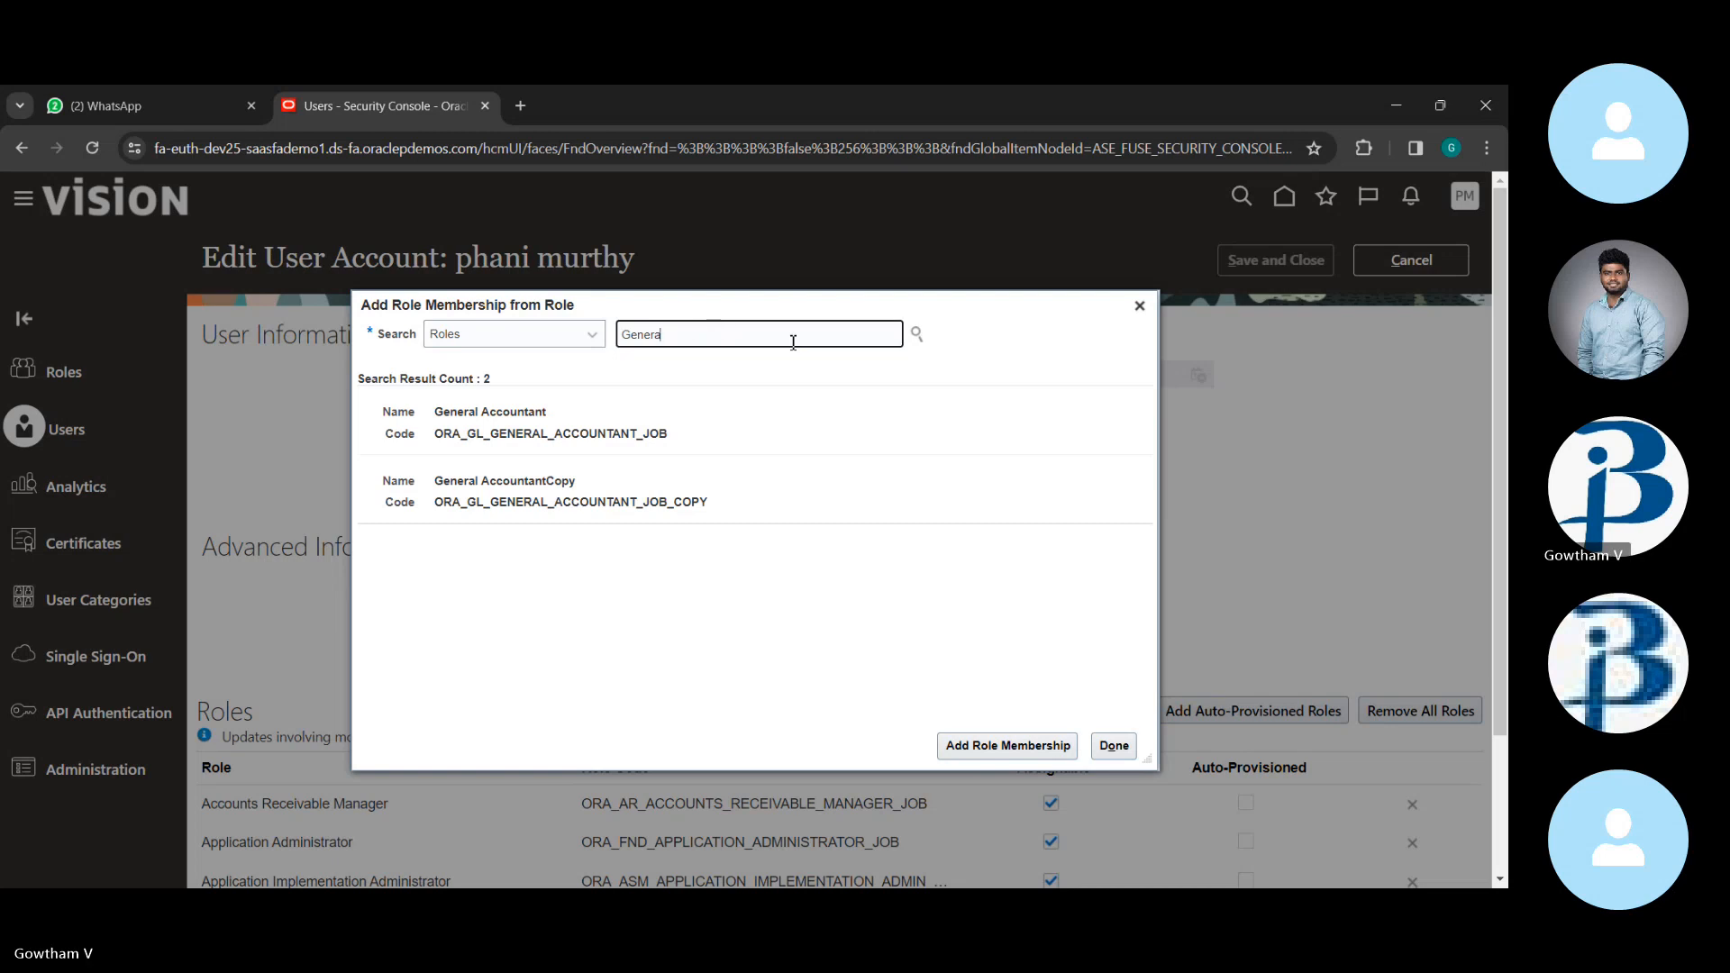
pyautogui.write('genera')
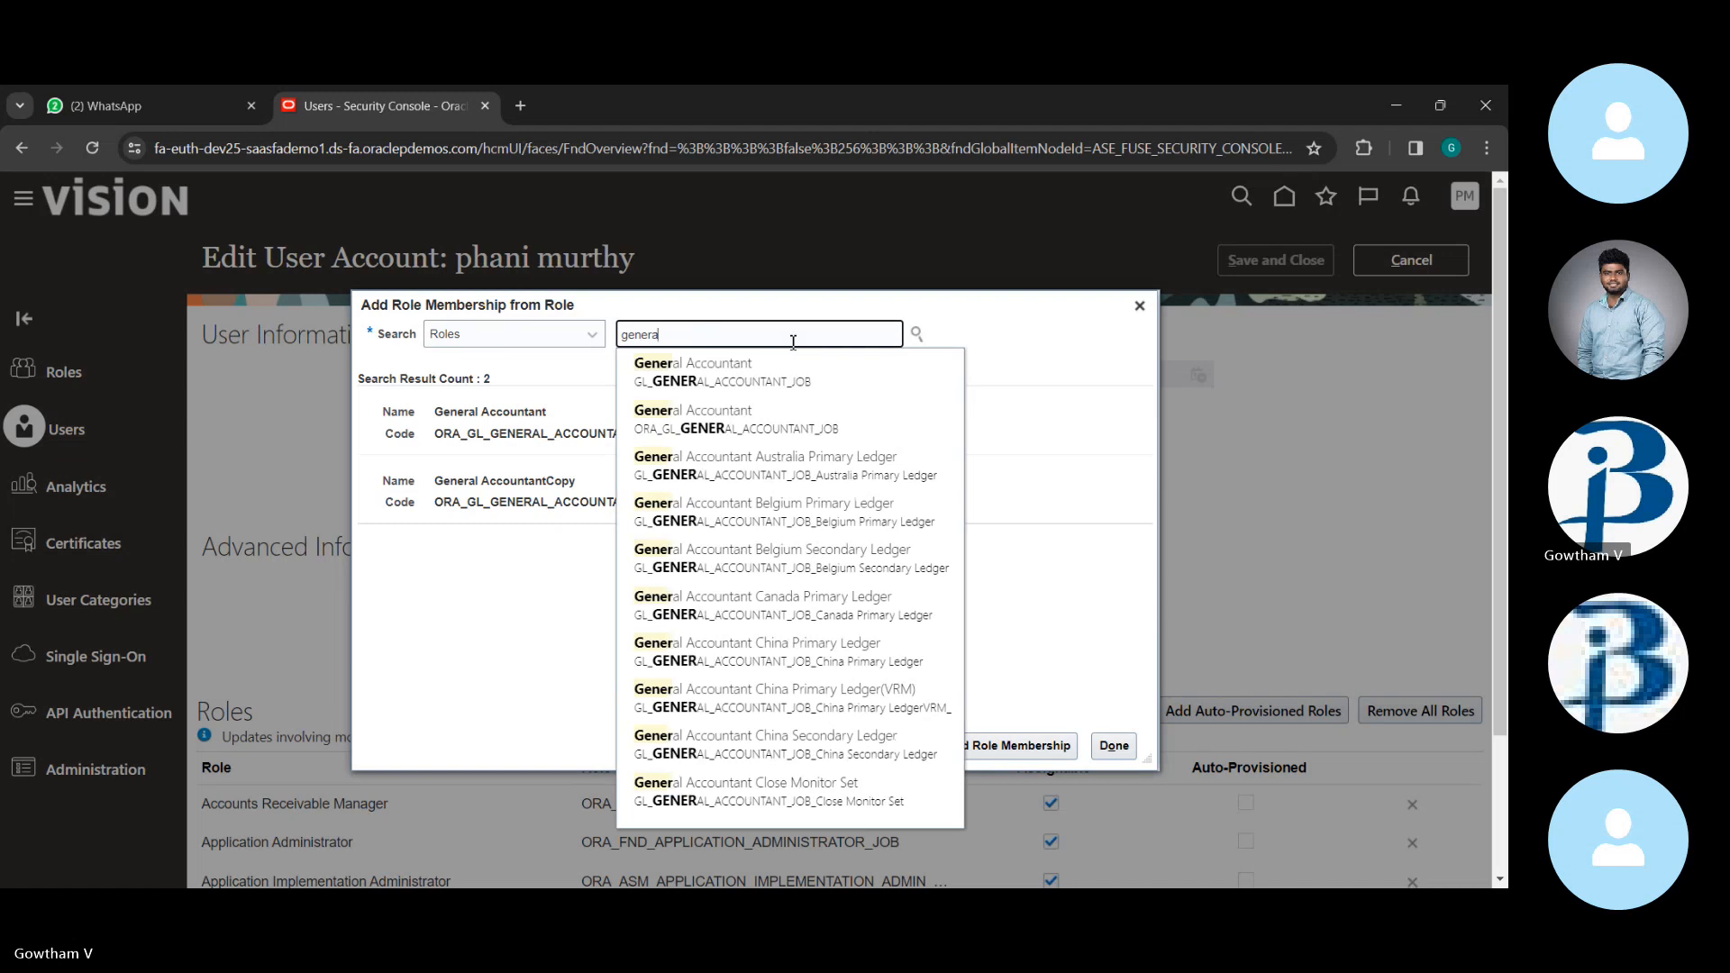
pyautogui.write('cc')
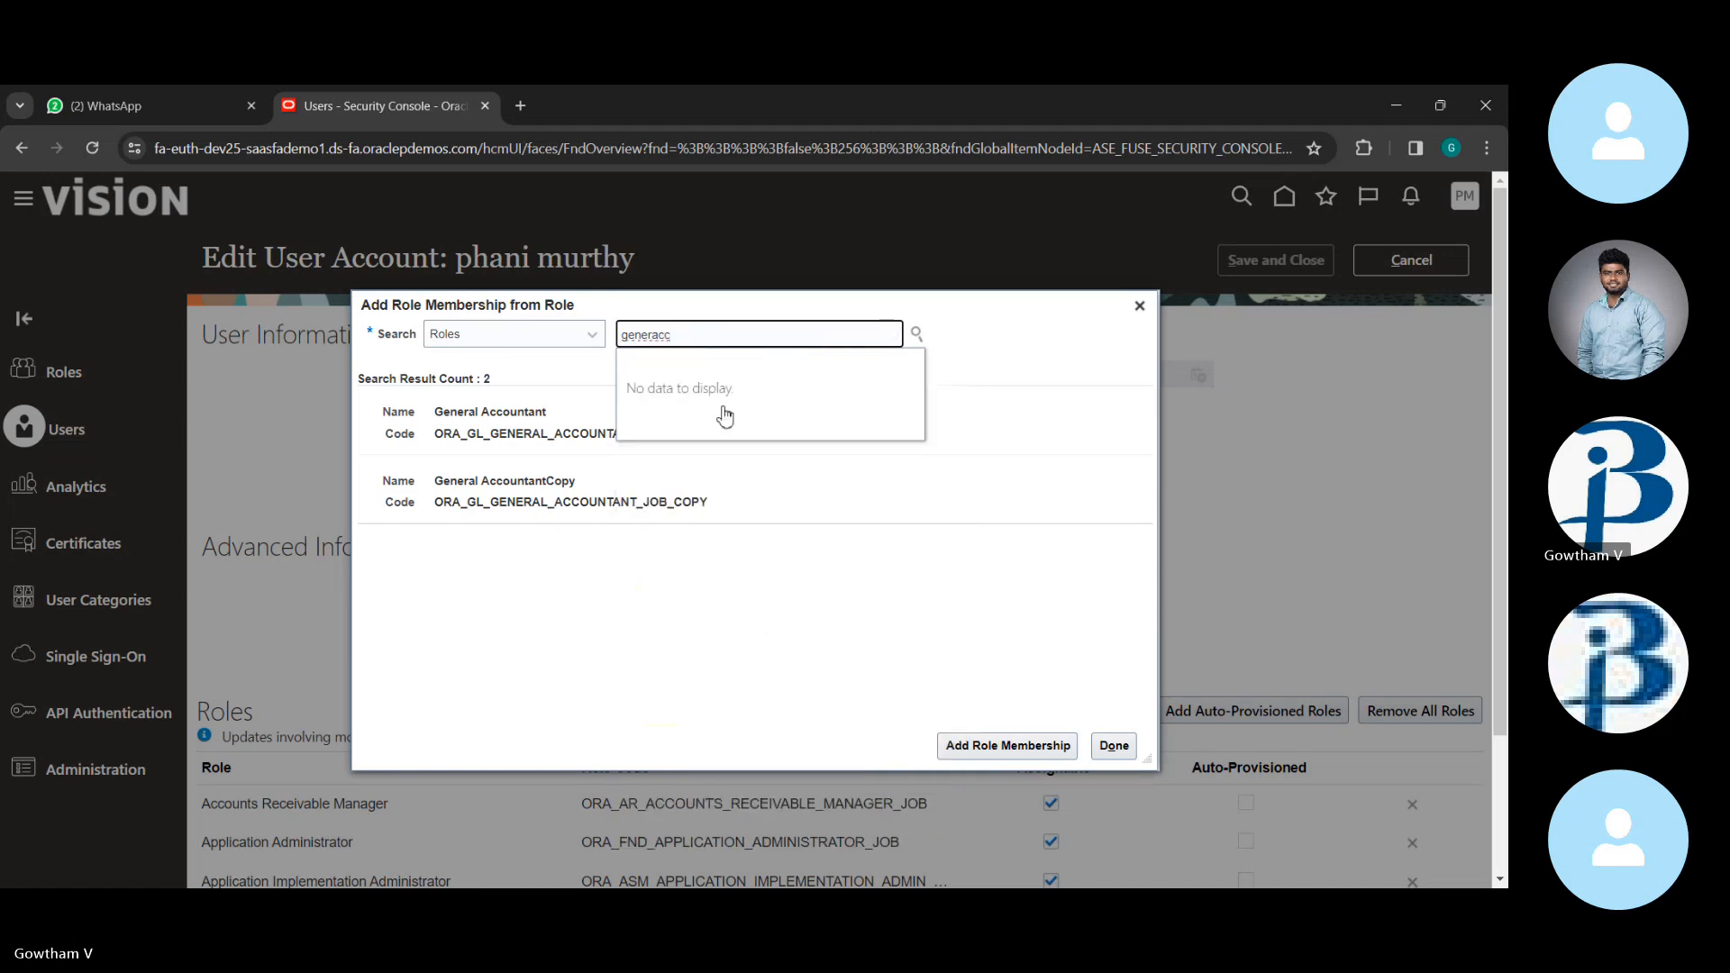
pyautogui.press('BackSpace')
pyautogui.press('BackSpace')
pyautogui.write('l')
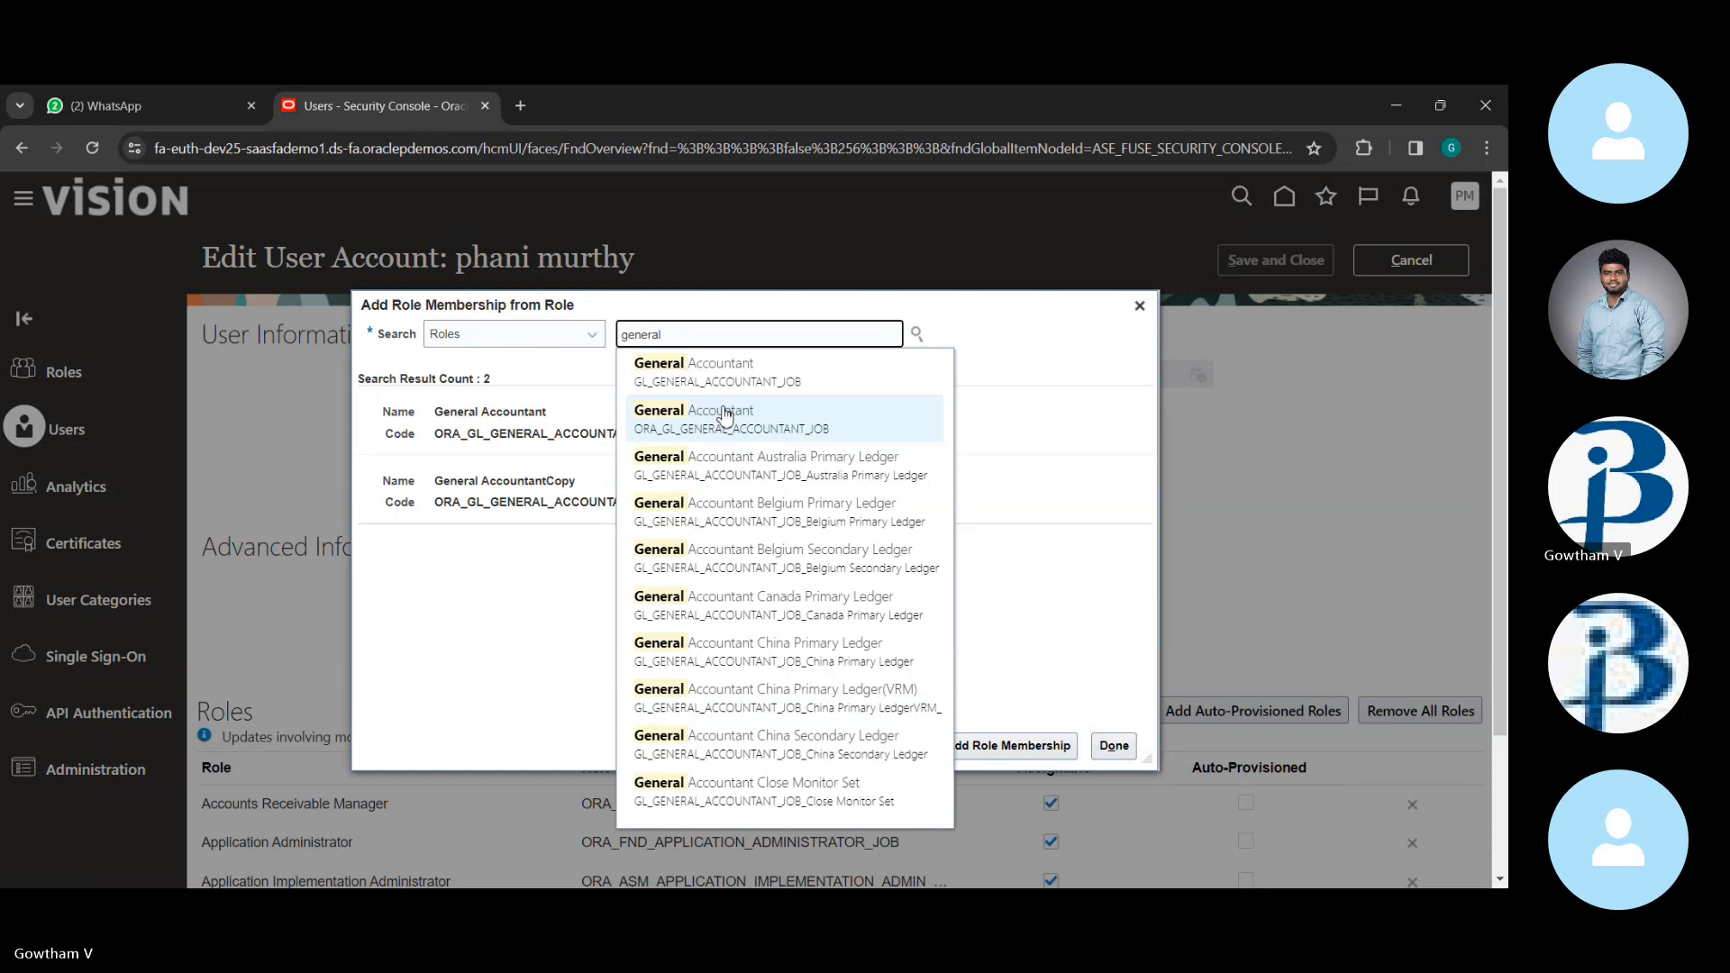
pyautogui.write('acc')
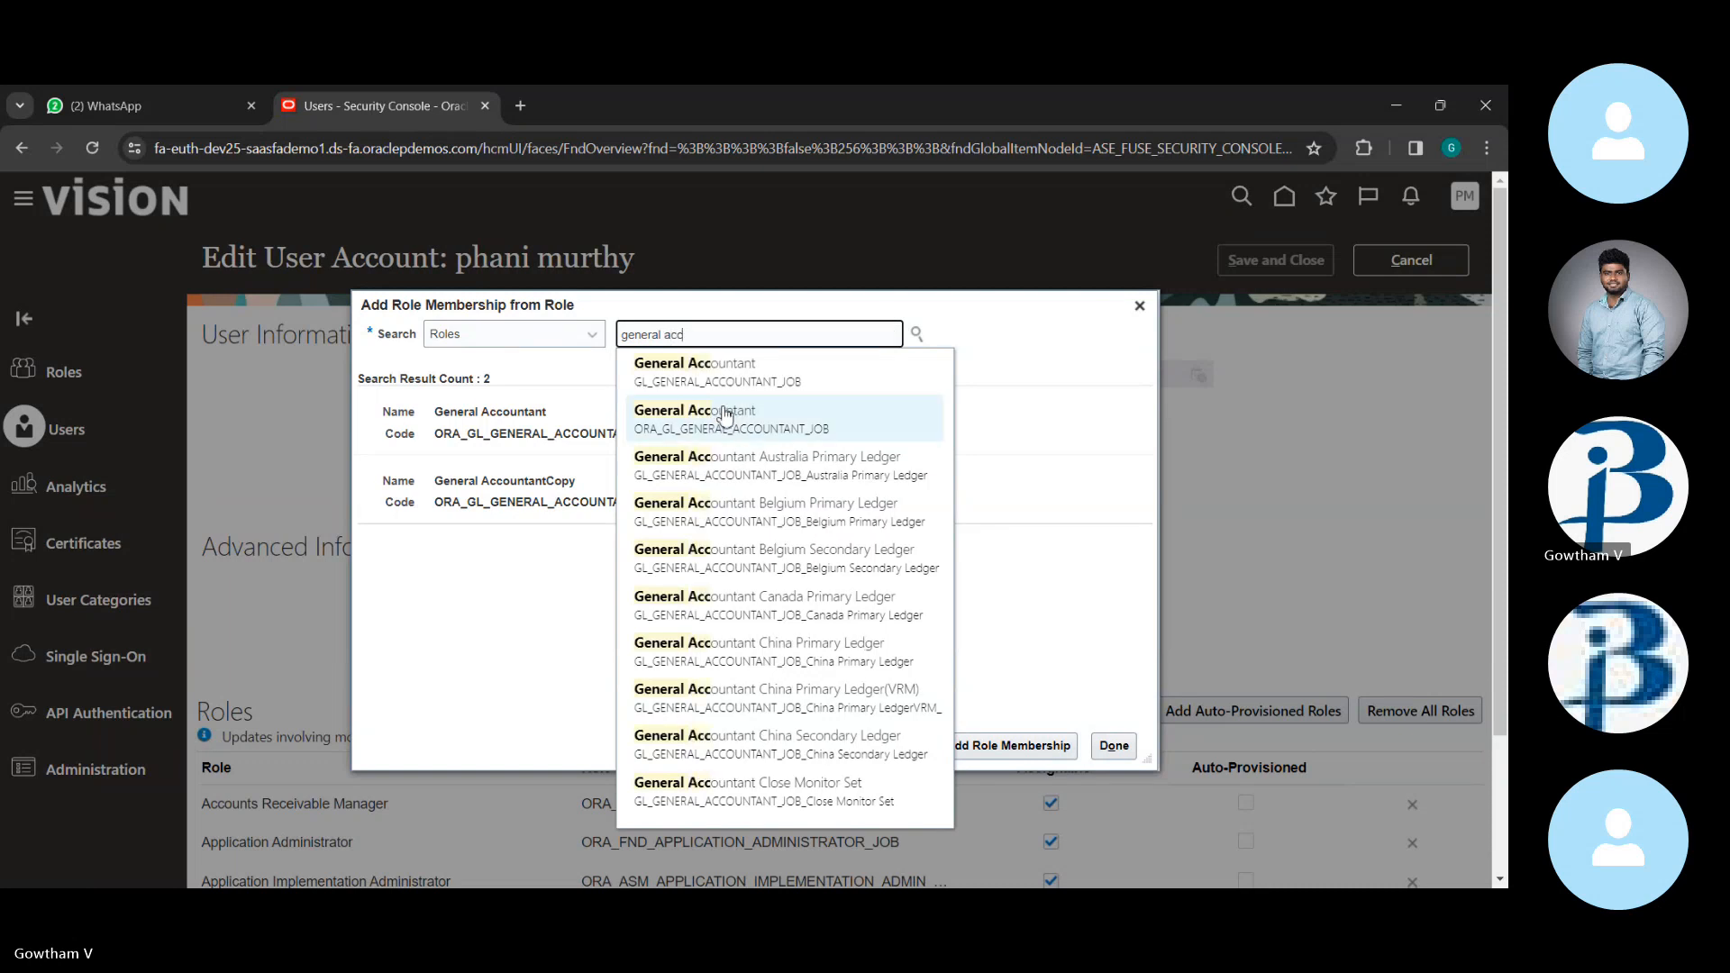
pyautogui.write('ount')
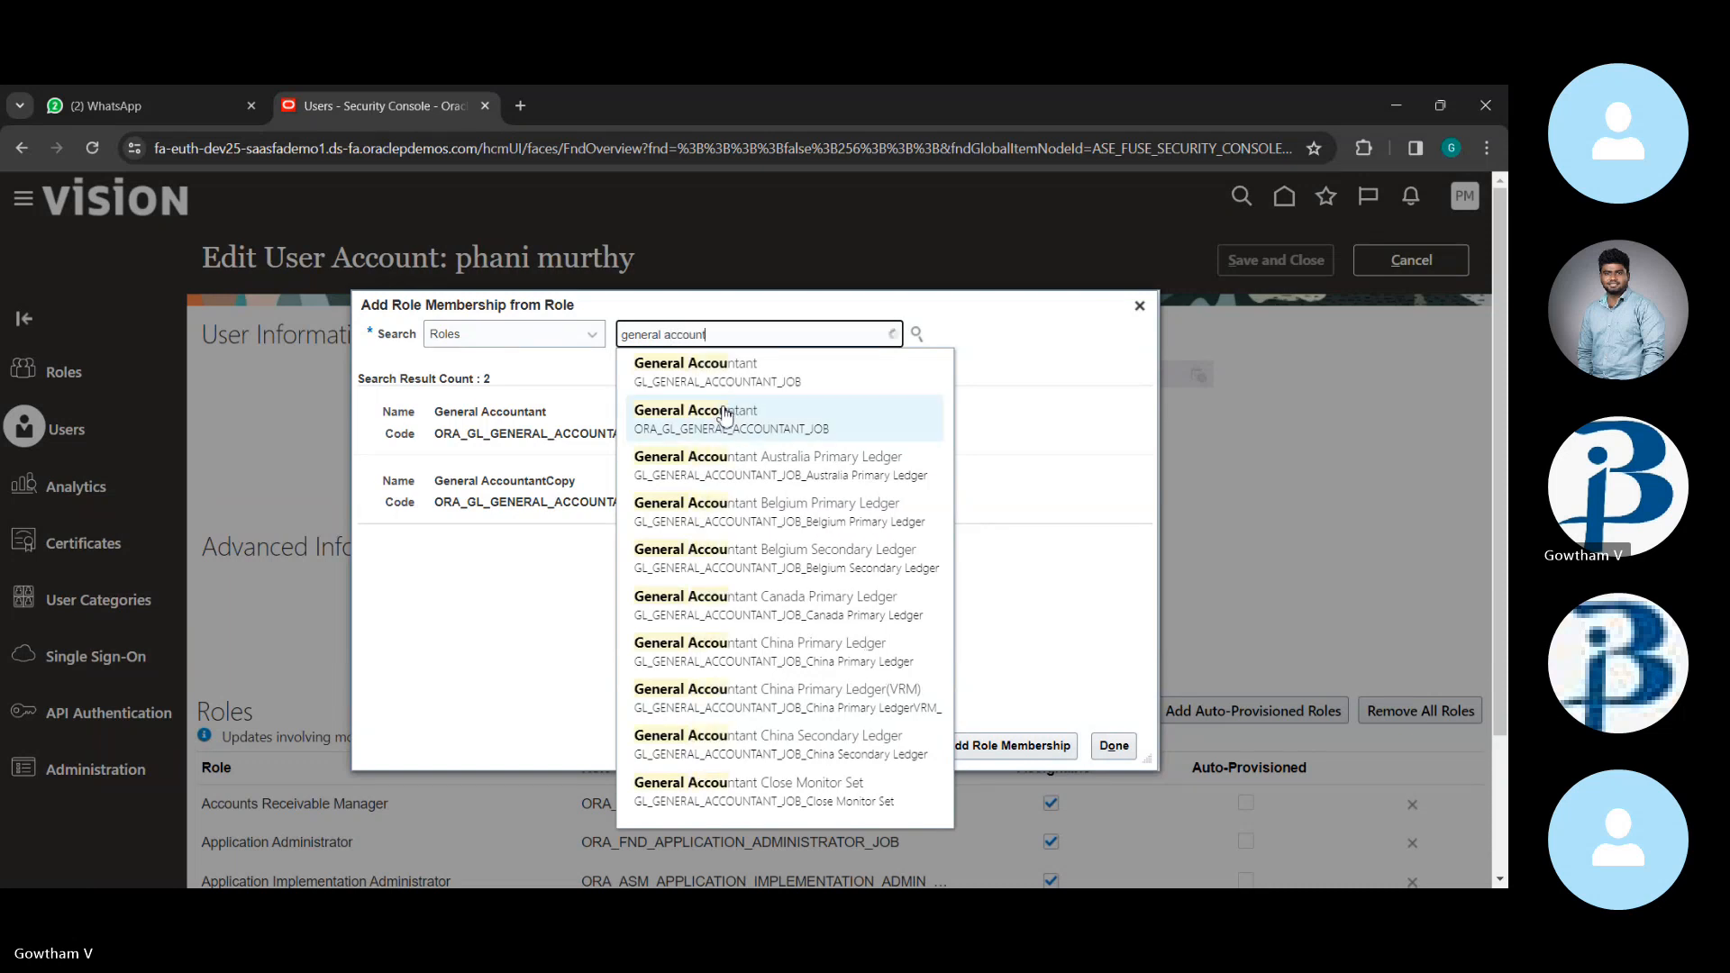
pyautogui.write('ing')
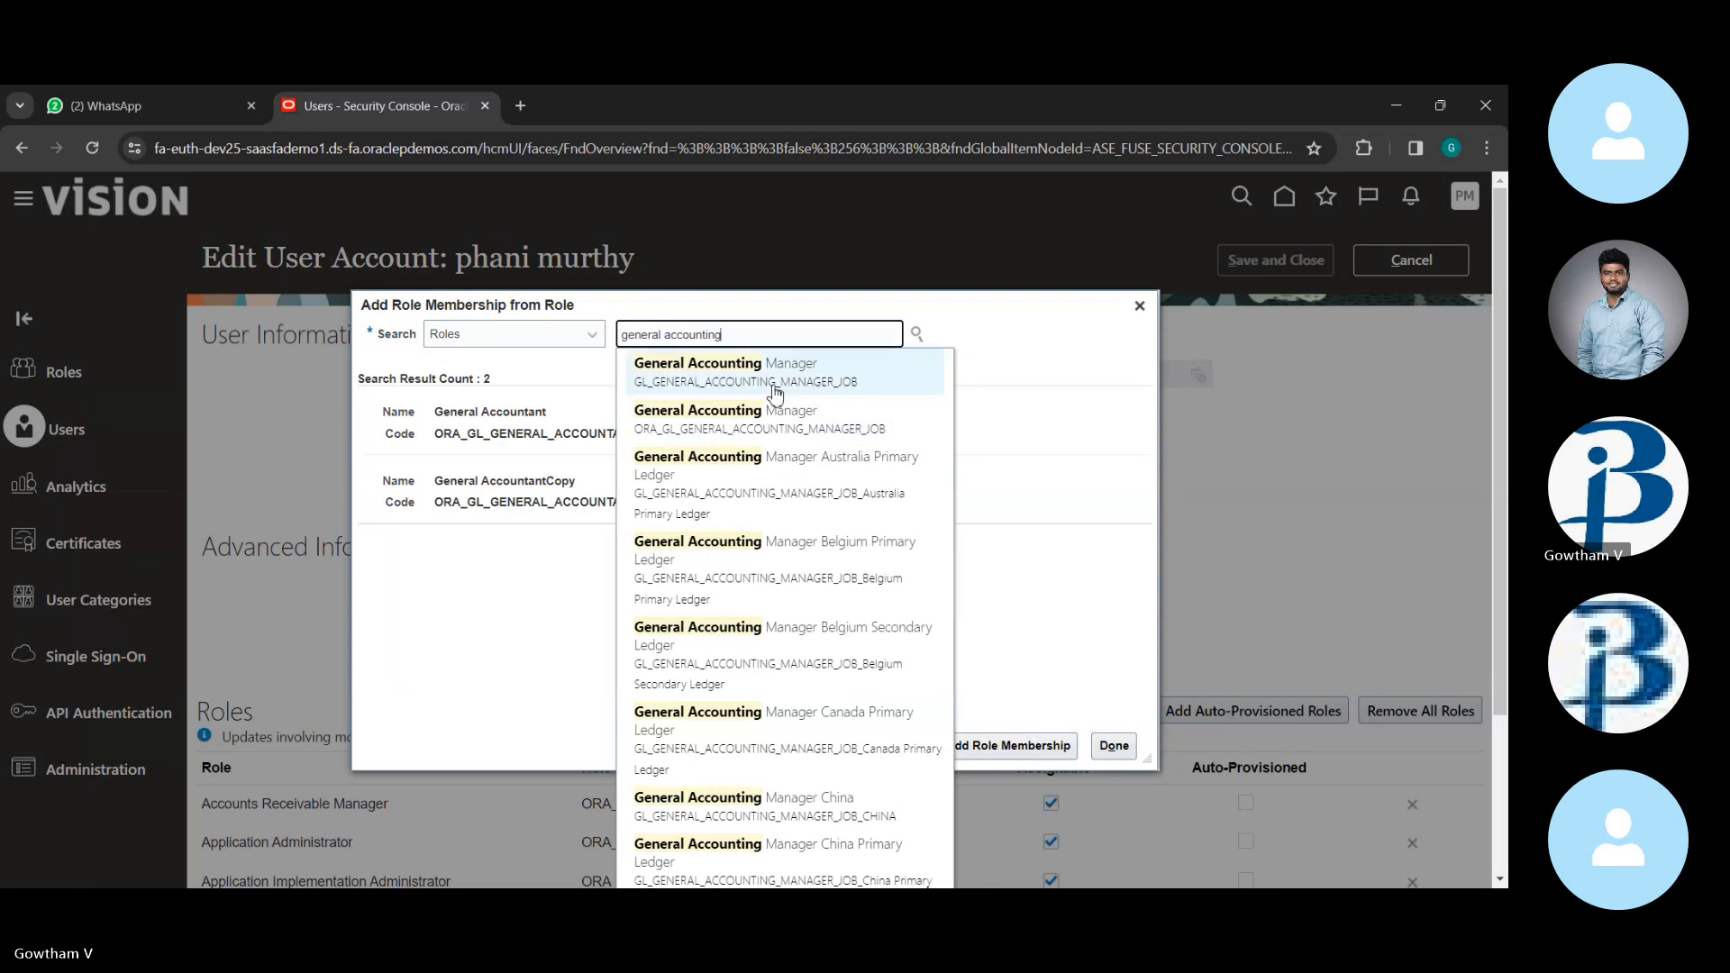
pyautogui.click(770, 436)
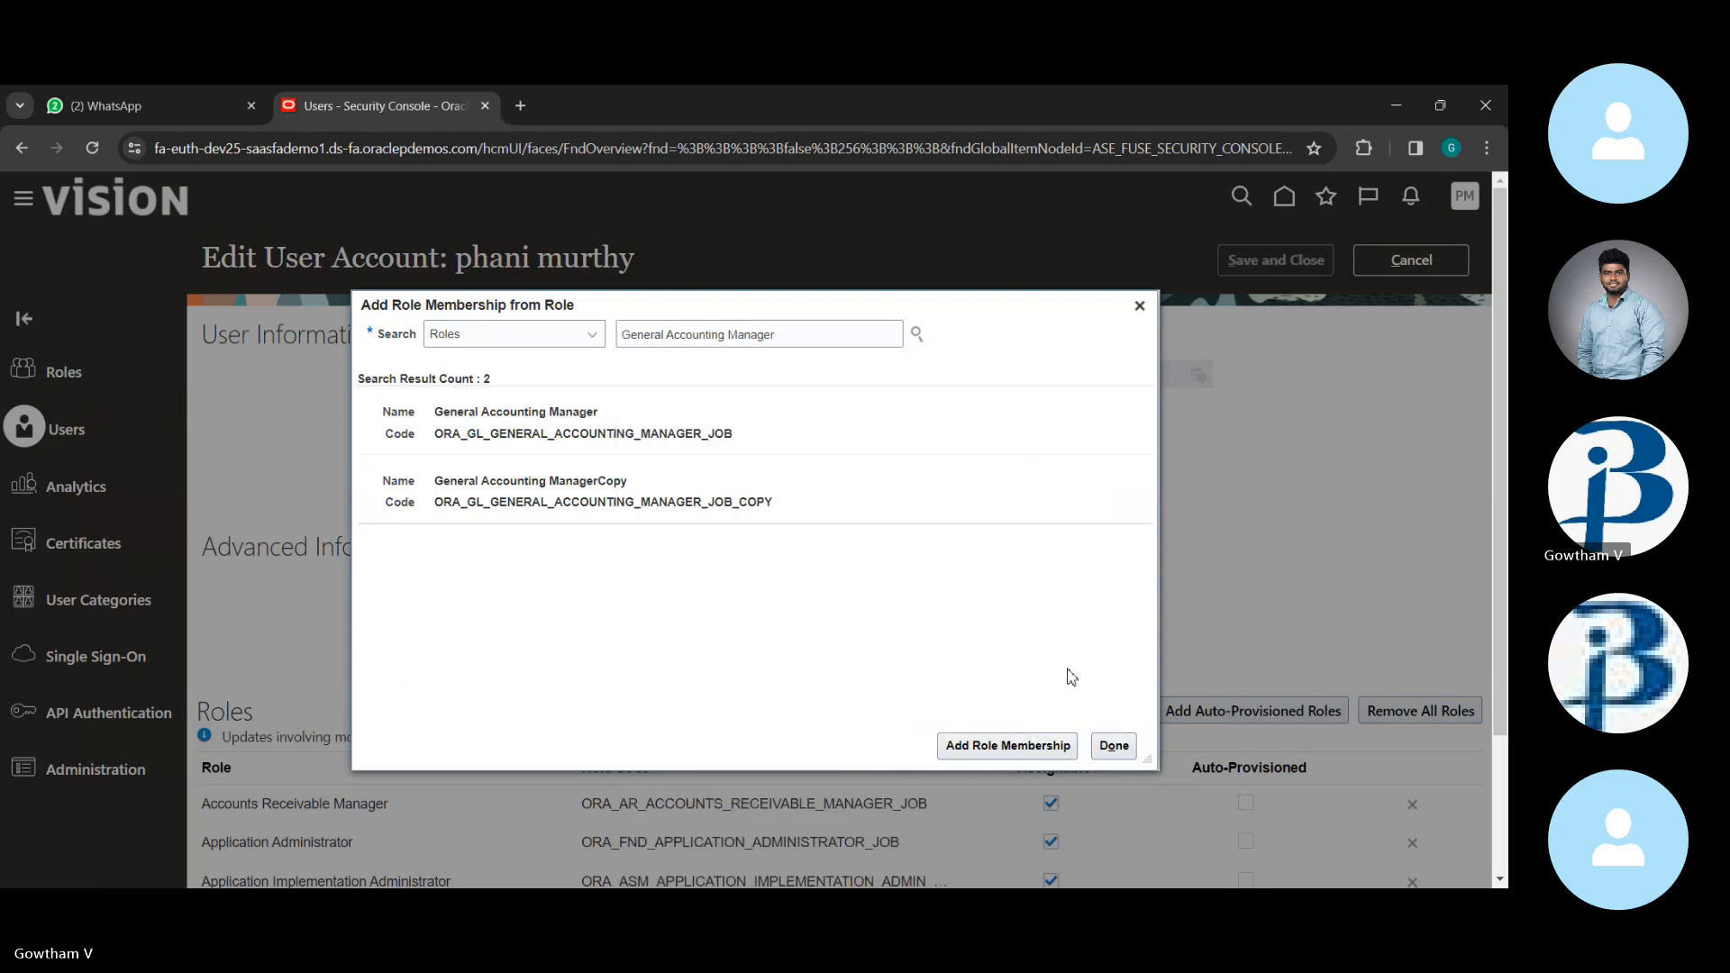
# - Add the General Accounting Manager role (ORA_GL_GENERAL_ACCOUNTING_MANAGER_JOB) to the user account and close the role search
pyautogui.click(826, 438)
pyautogui.click(1007, 745)
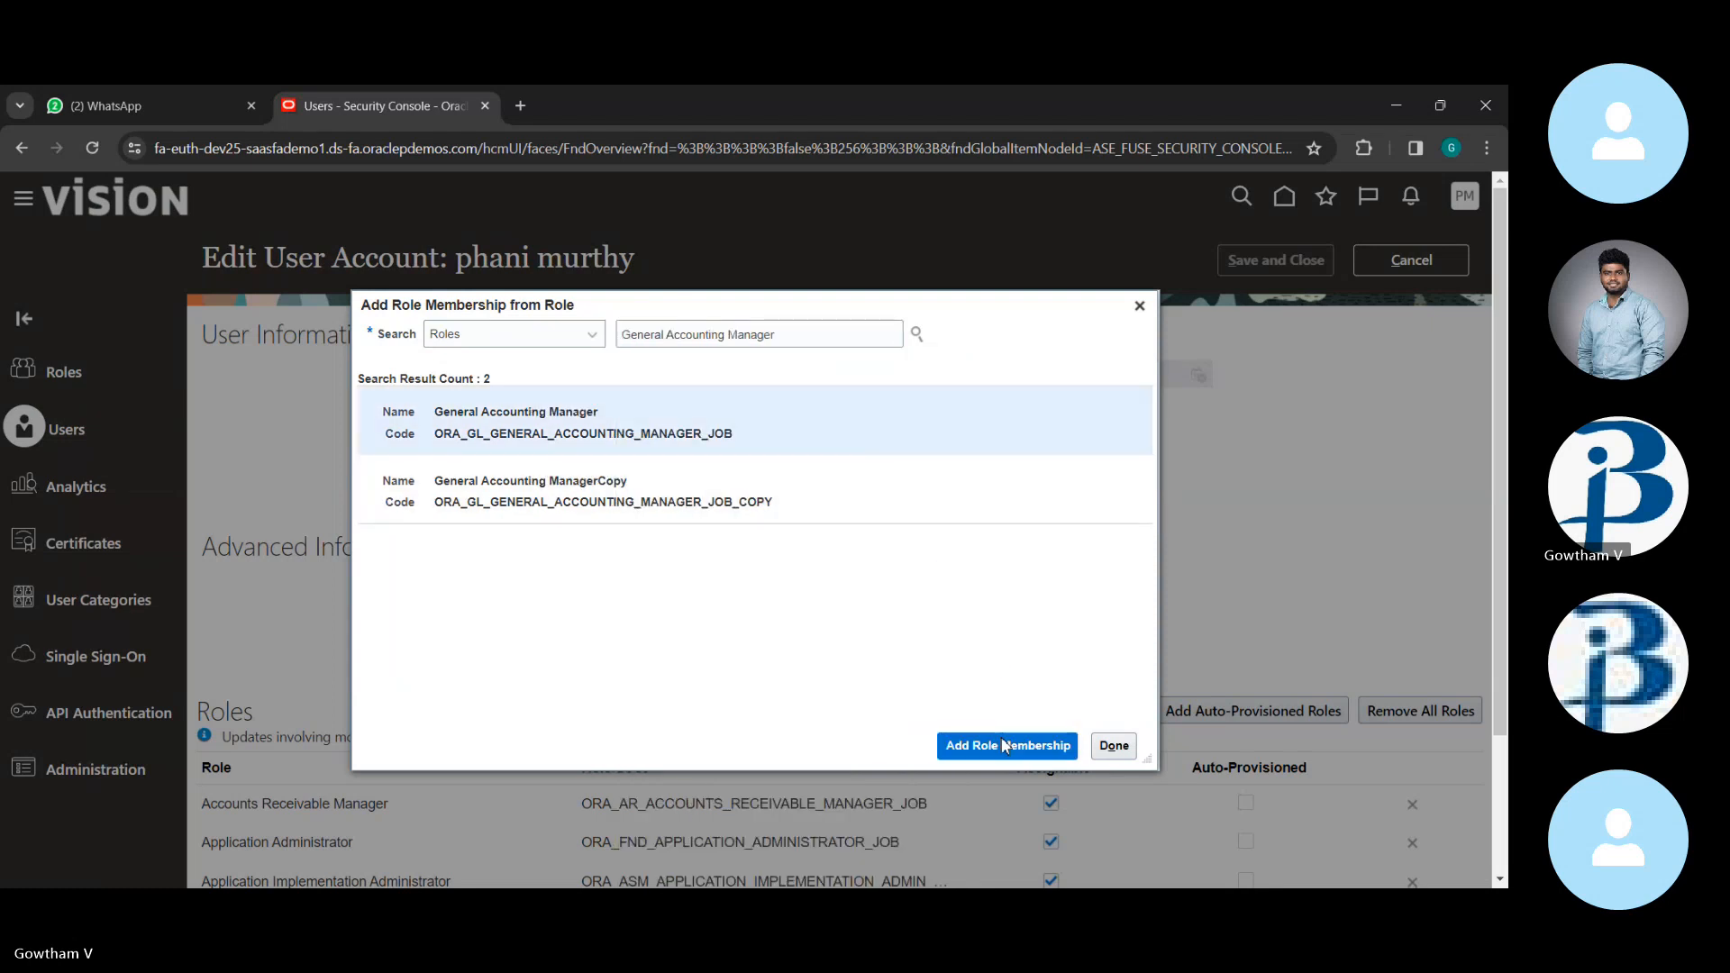
pyautogui.click(1114, 745)
# - Review the roles assigned to the user account, down to the General Accounting Manager entry
pyautogui.scroll(-5, 847, 793)
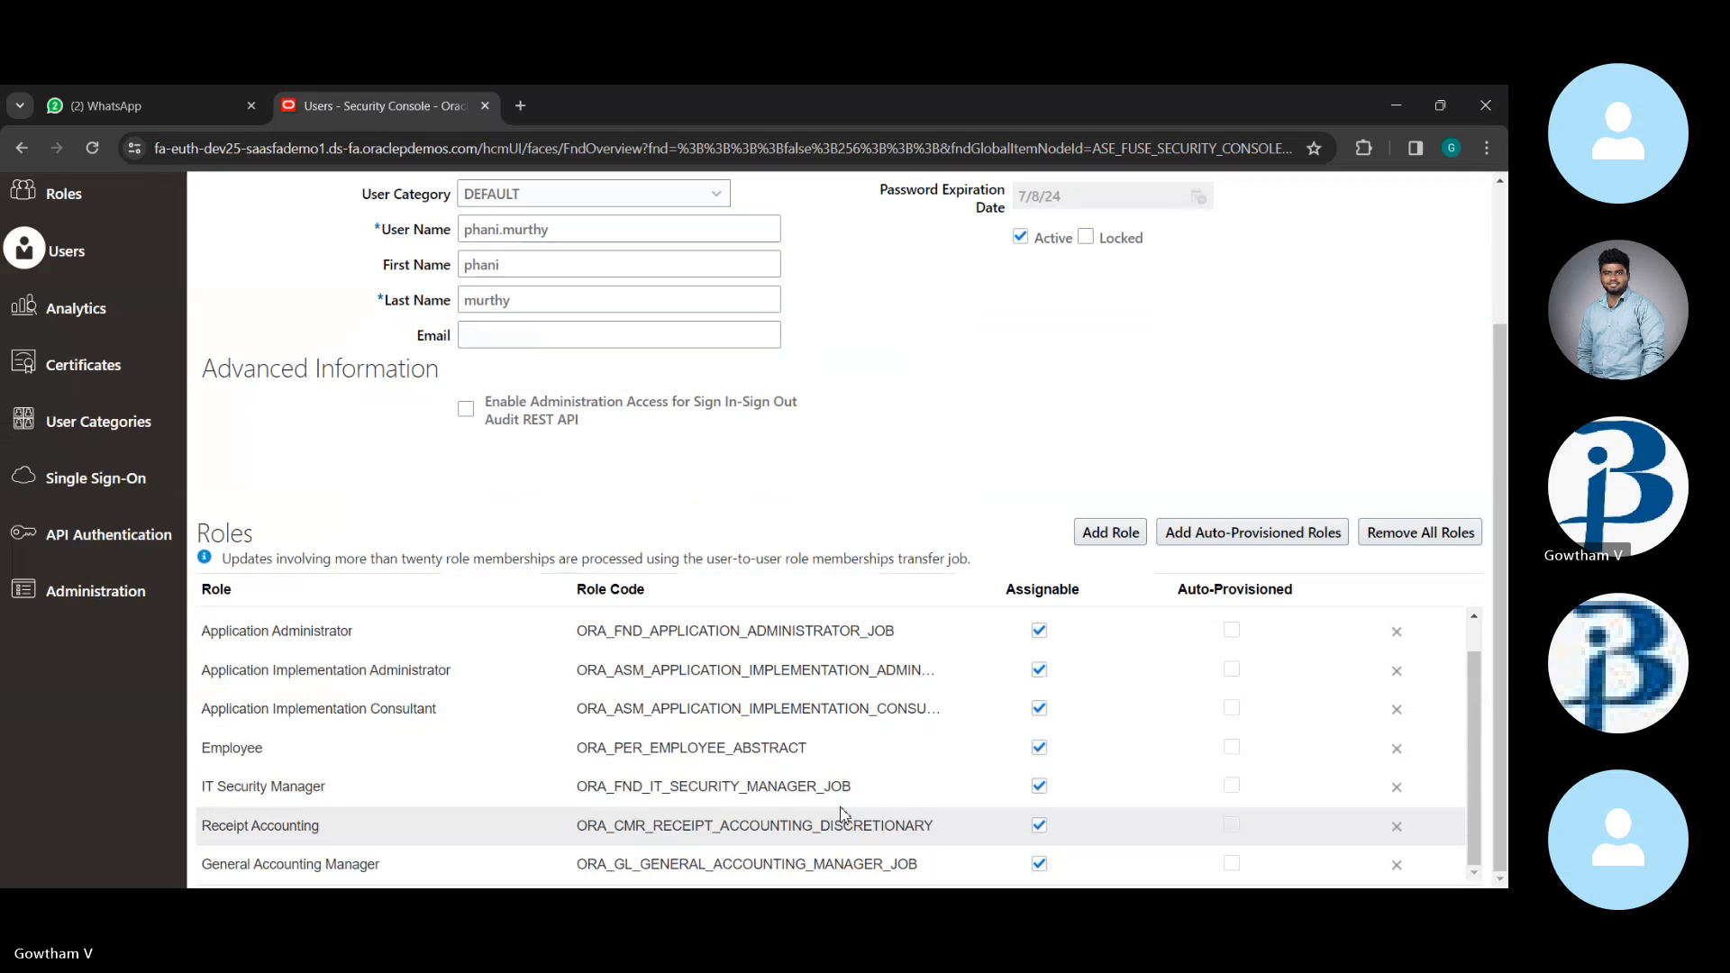
pyautogui.scroll(1, 847, 814)
pyautogui.scroll(3, 872, 655)
pyautogui.scroll(-2, 872, 655)
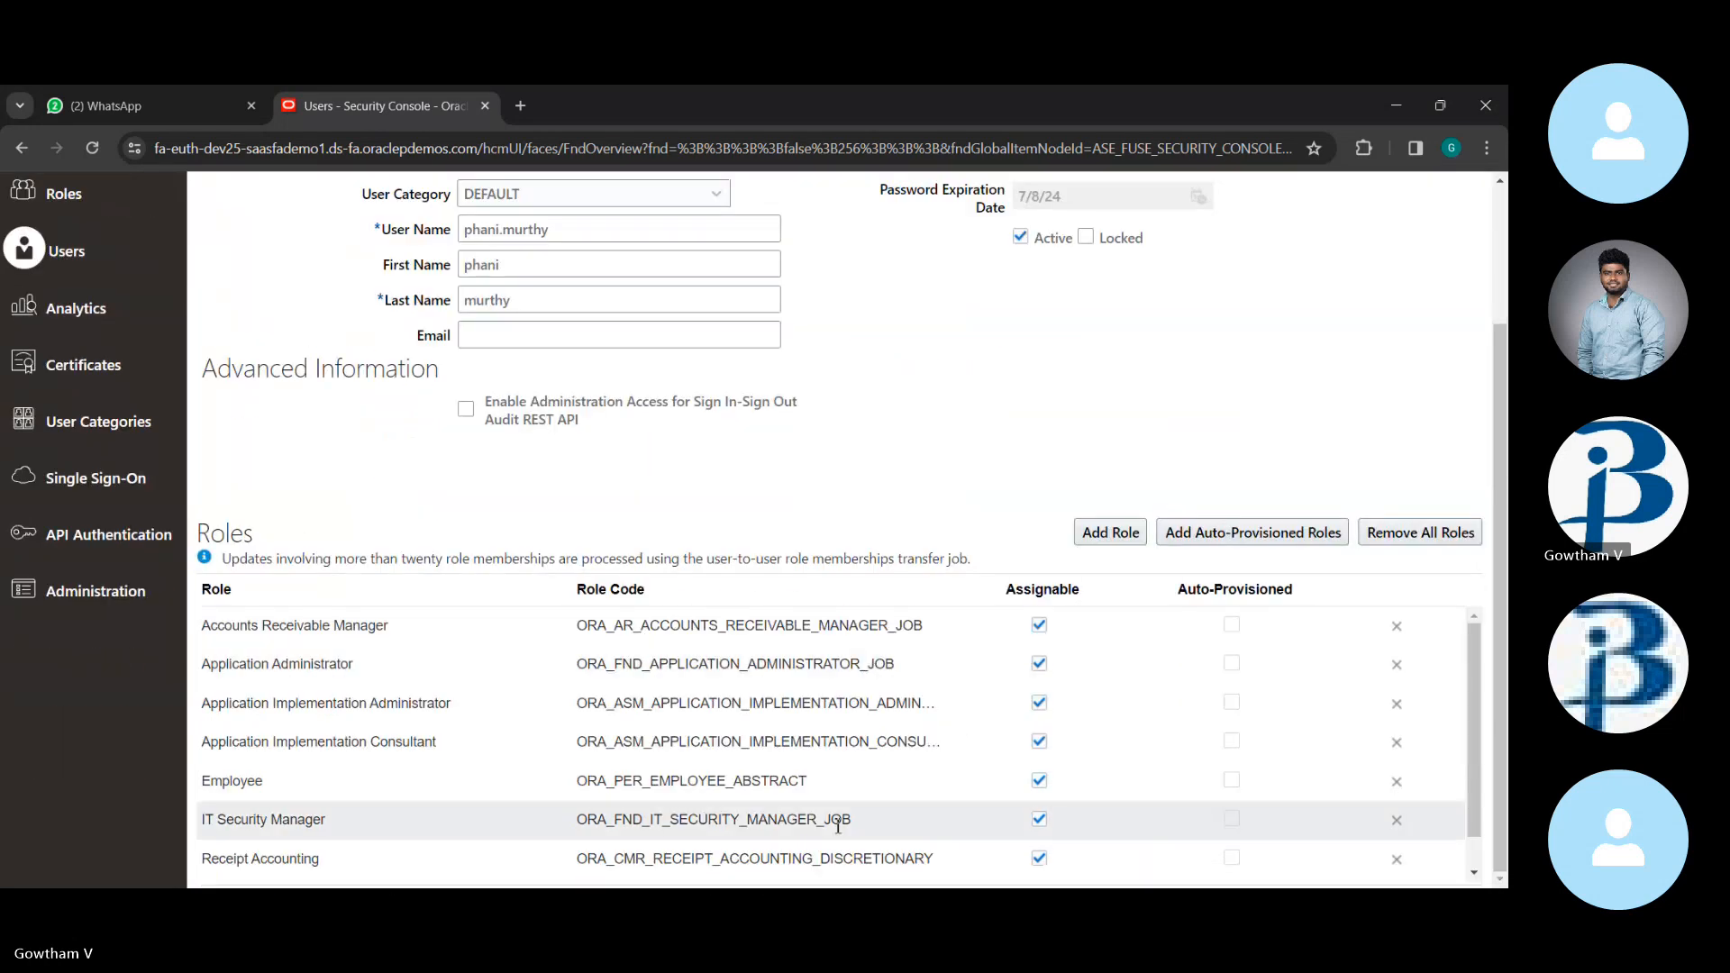
pyautogui.scroll(-1, 838, 825)
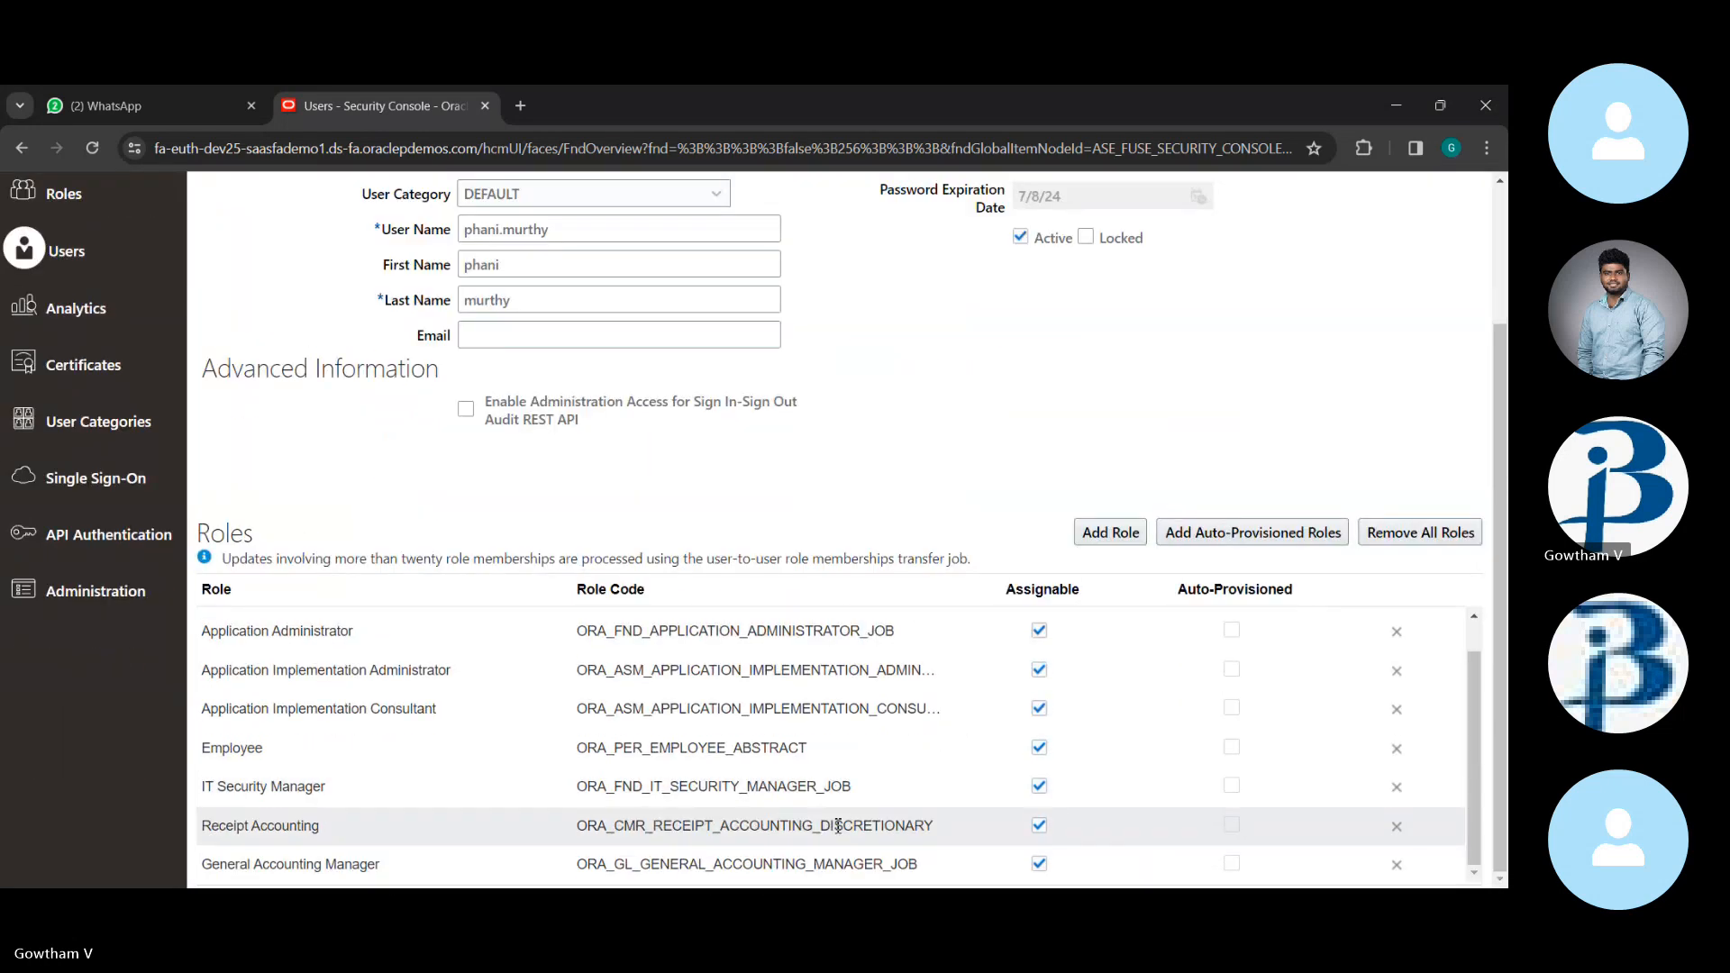
pyautogui.scroll(1, 838, 825)
pyautogui.scroll(3, 1180, 667)
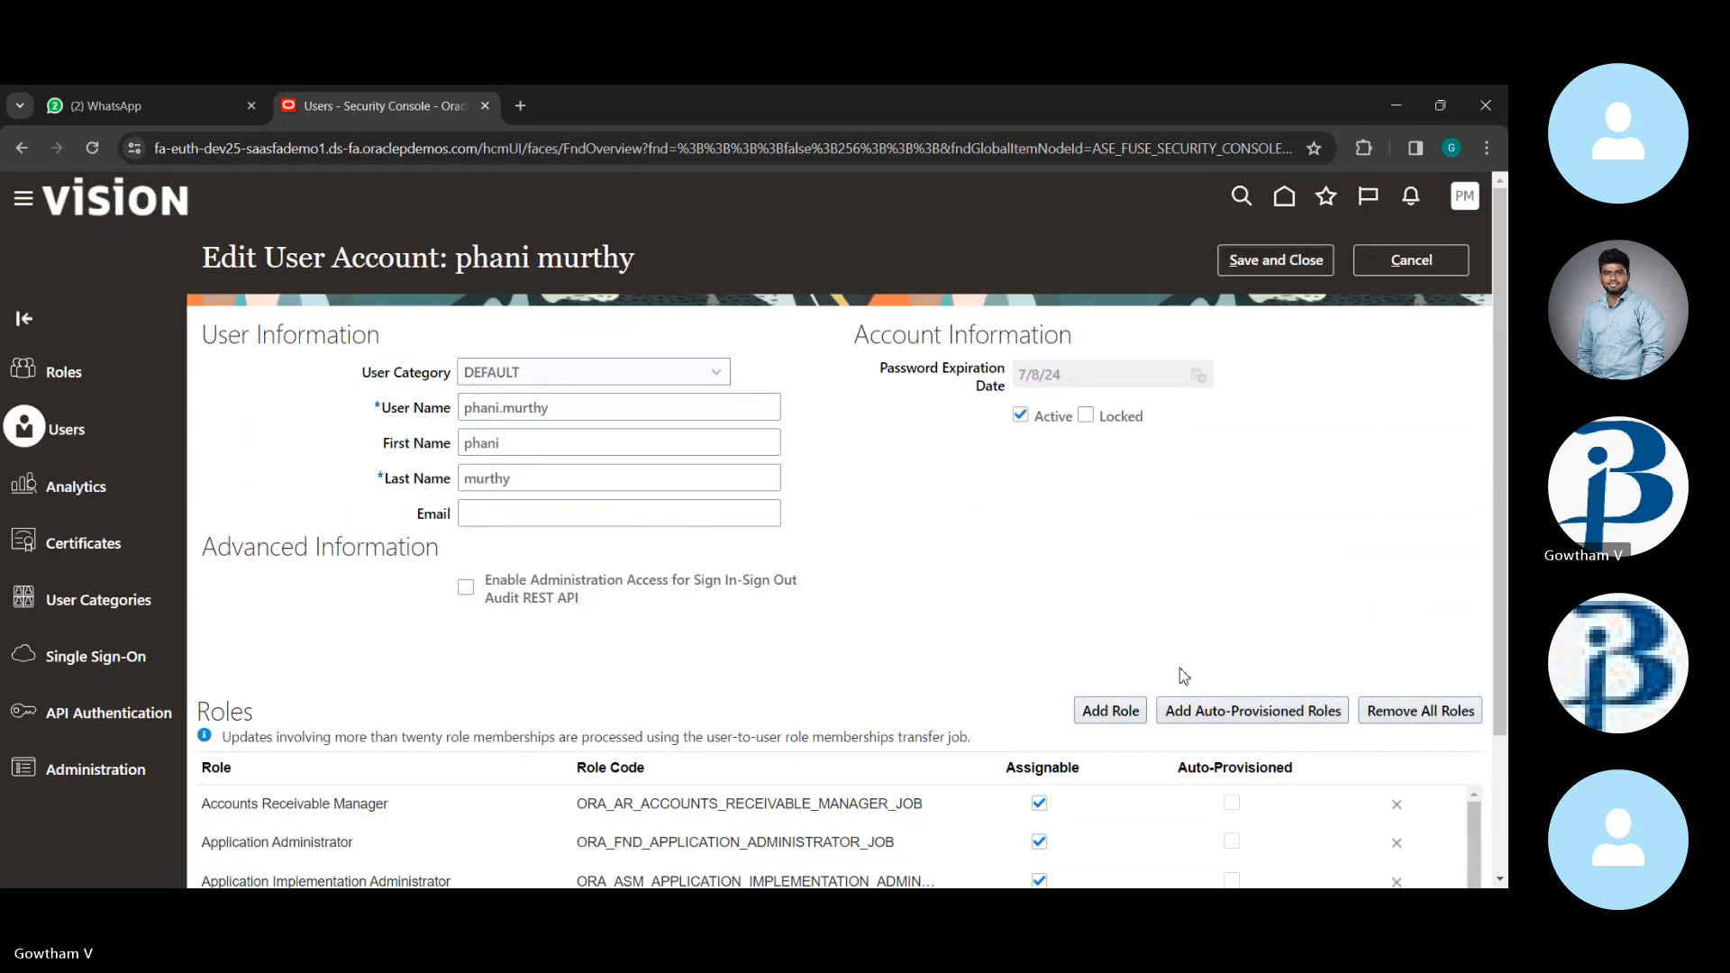
# - Add the General Accountant role (ORA_GL_GENERAL_ACCOUNTANT_JOB) to the user account and finish the role search
pyautogui.click(1105, 711)
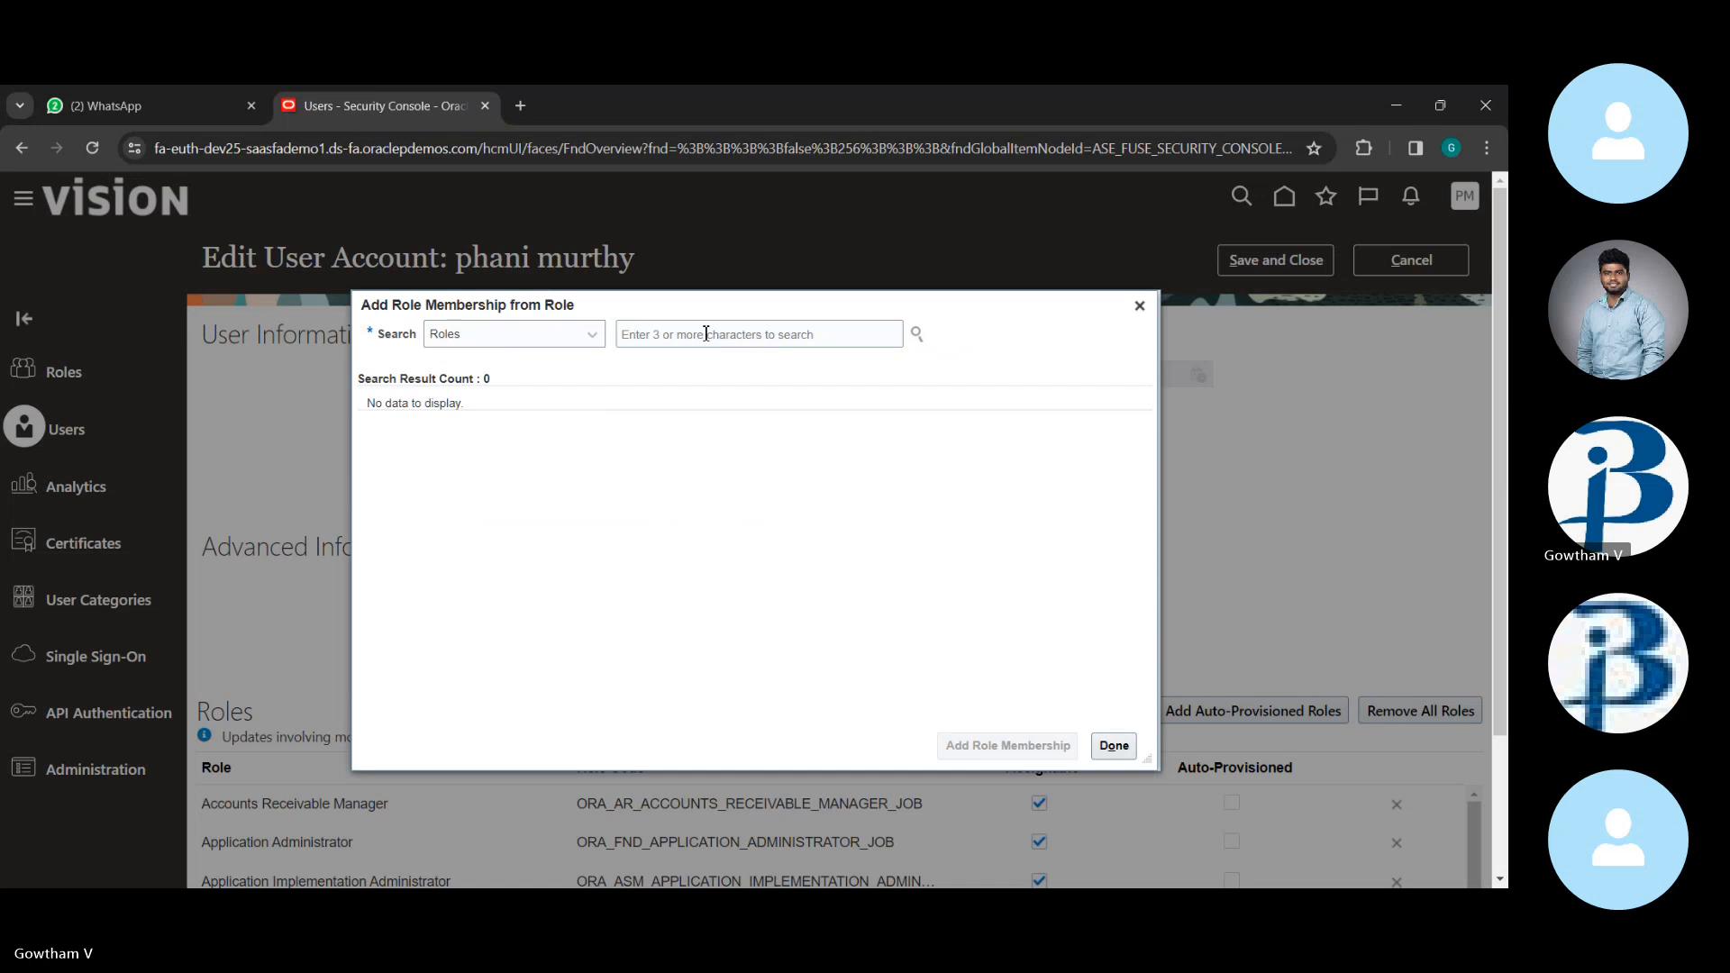
pyautogui.click(705, 333)
pyautogui.write('gene')
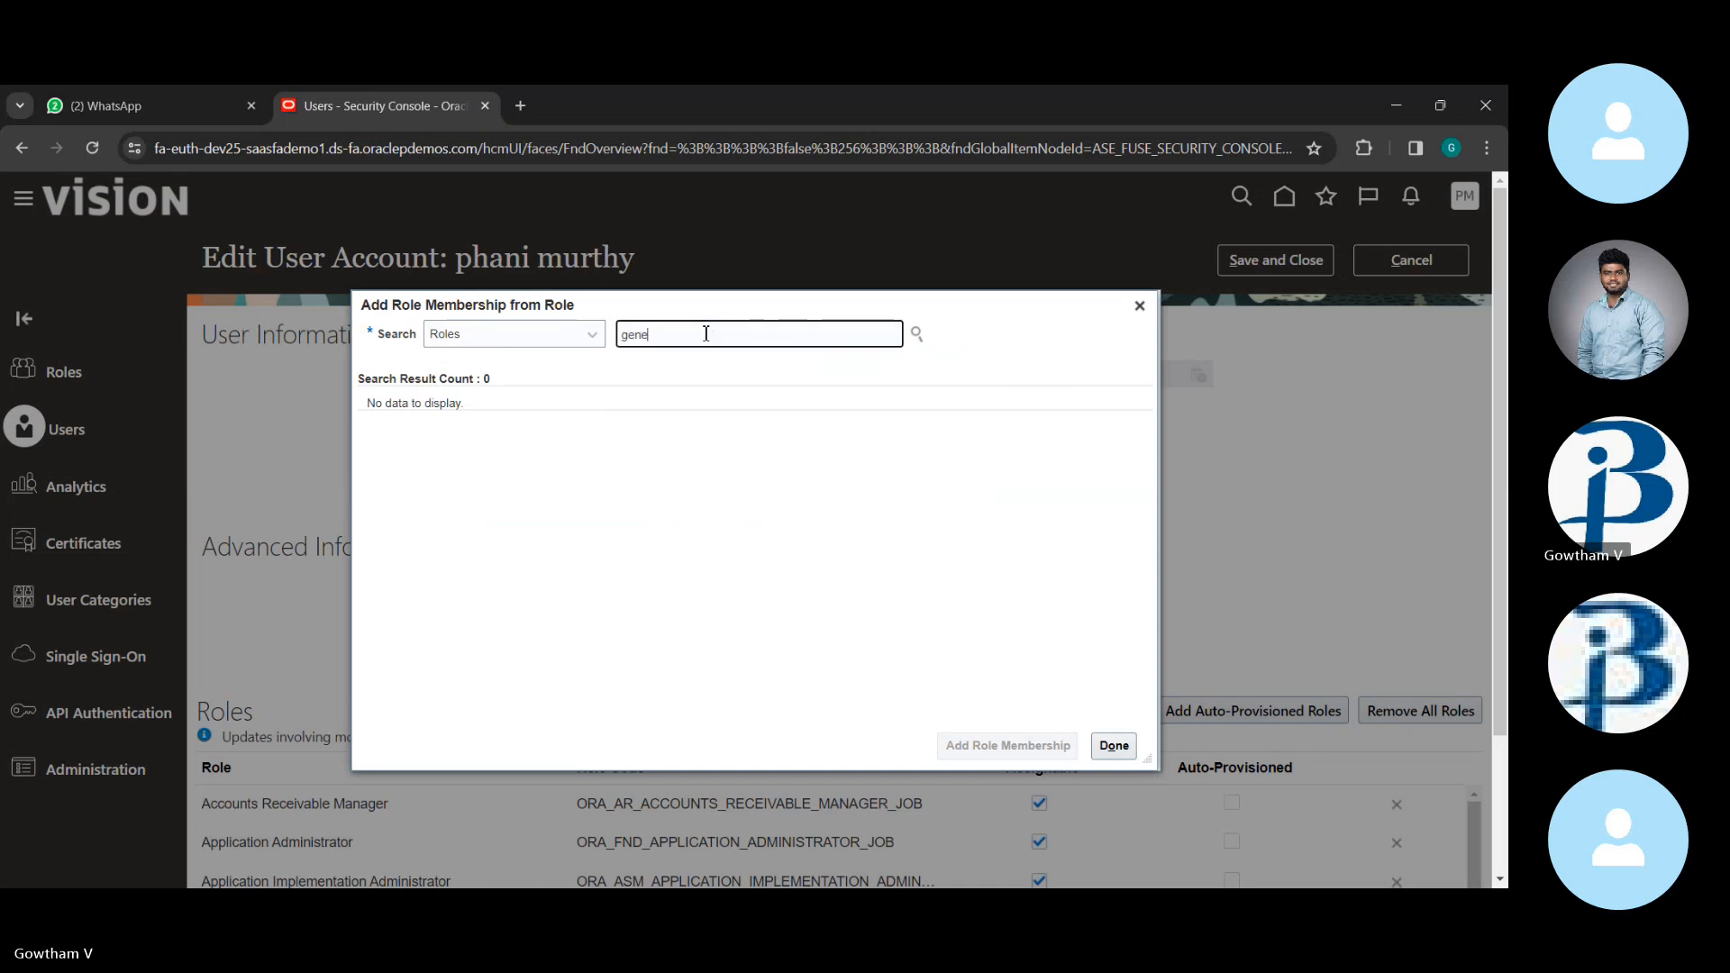
pyautogui.write('ral')
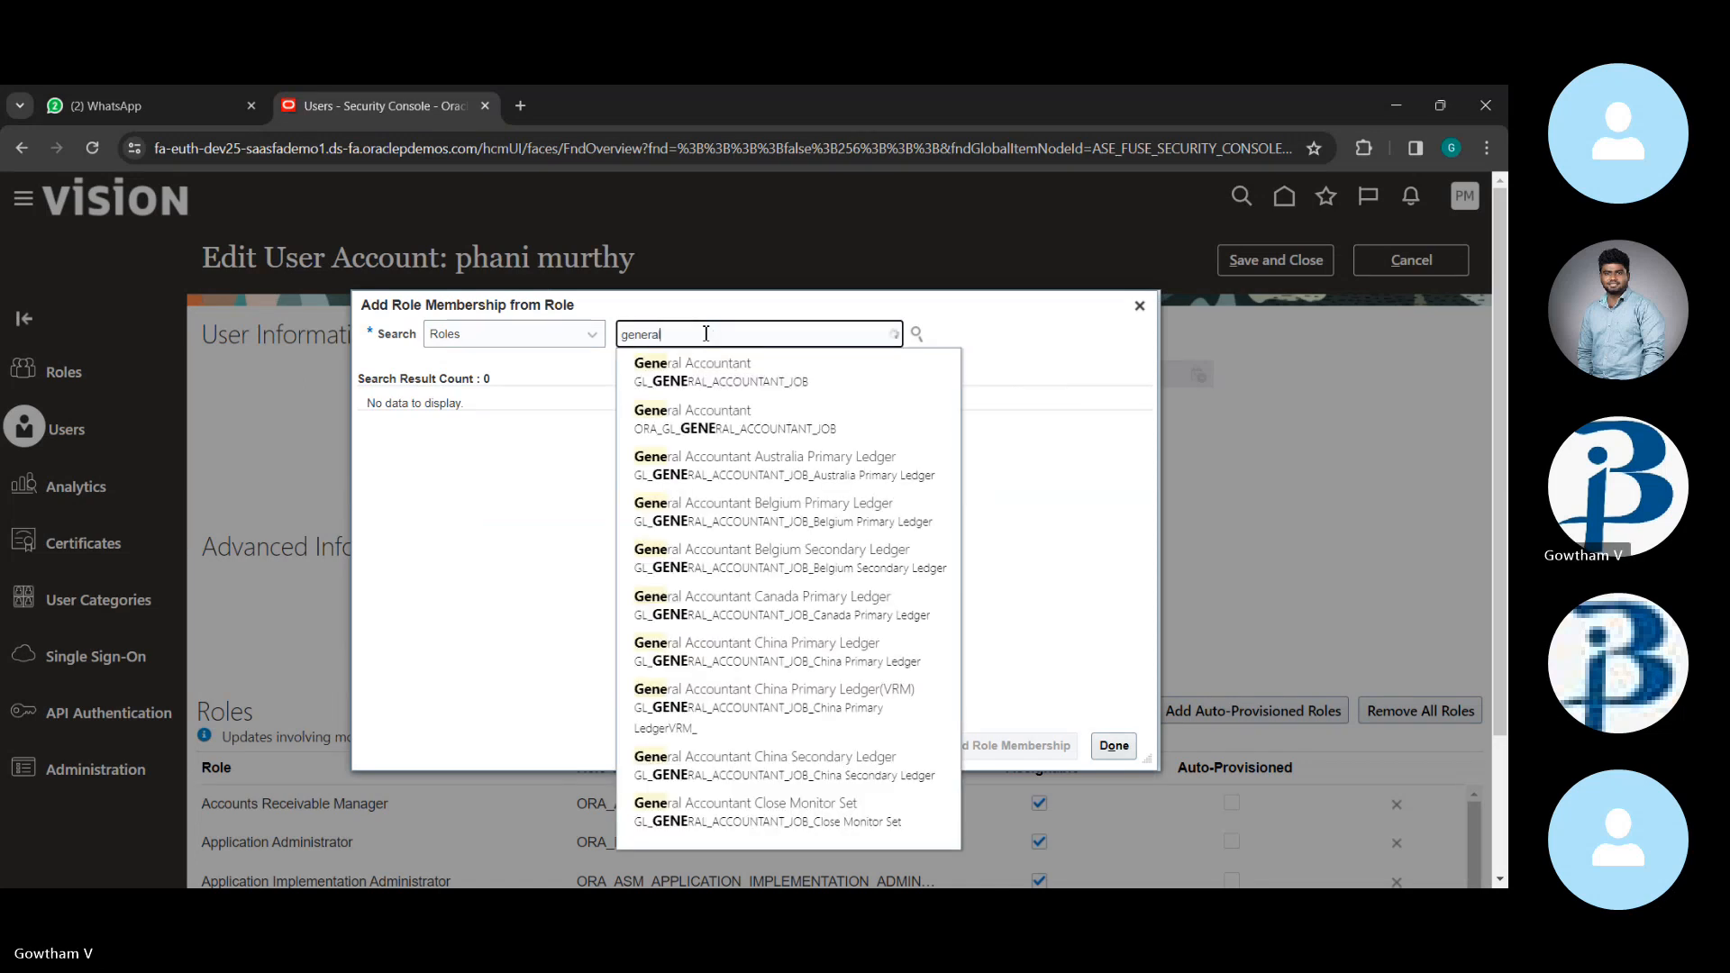
pyautogui.click(704, 423)
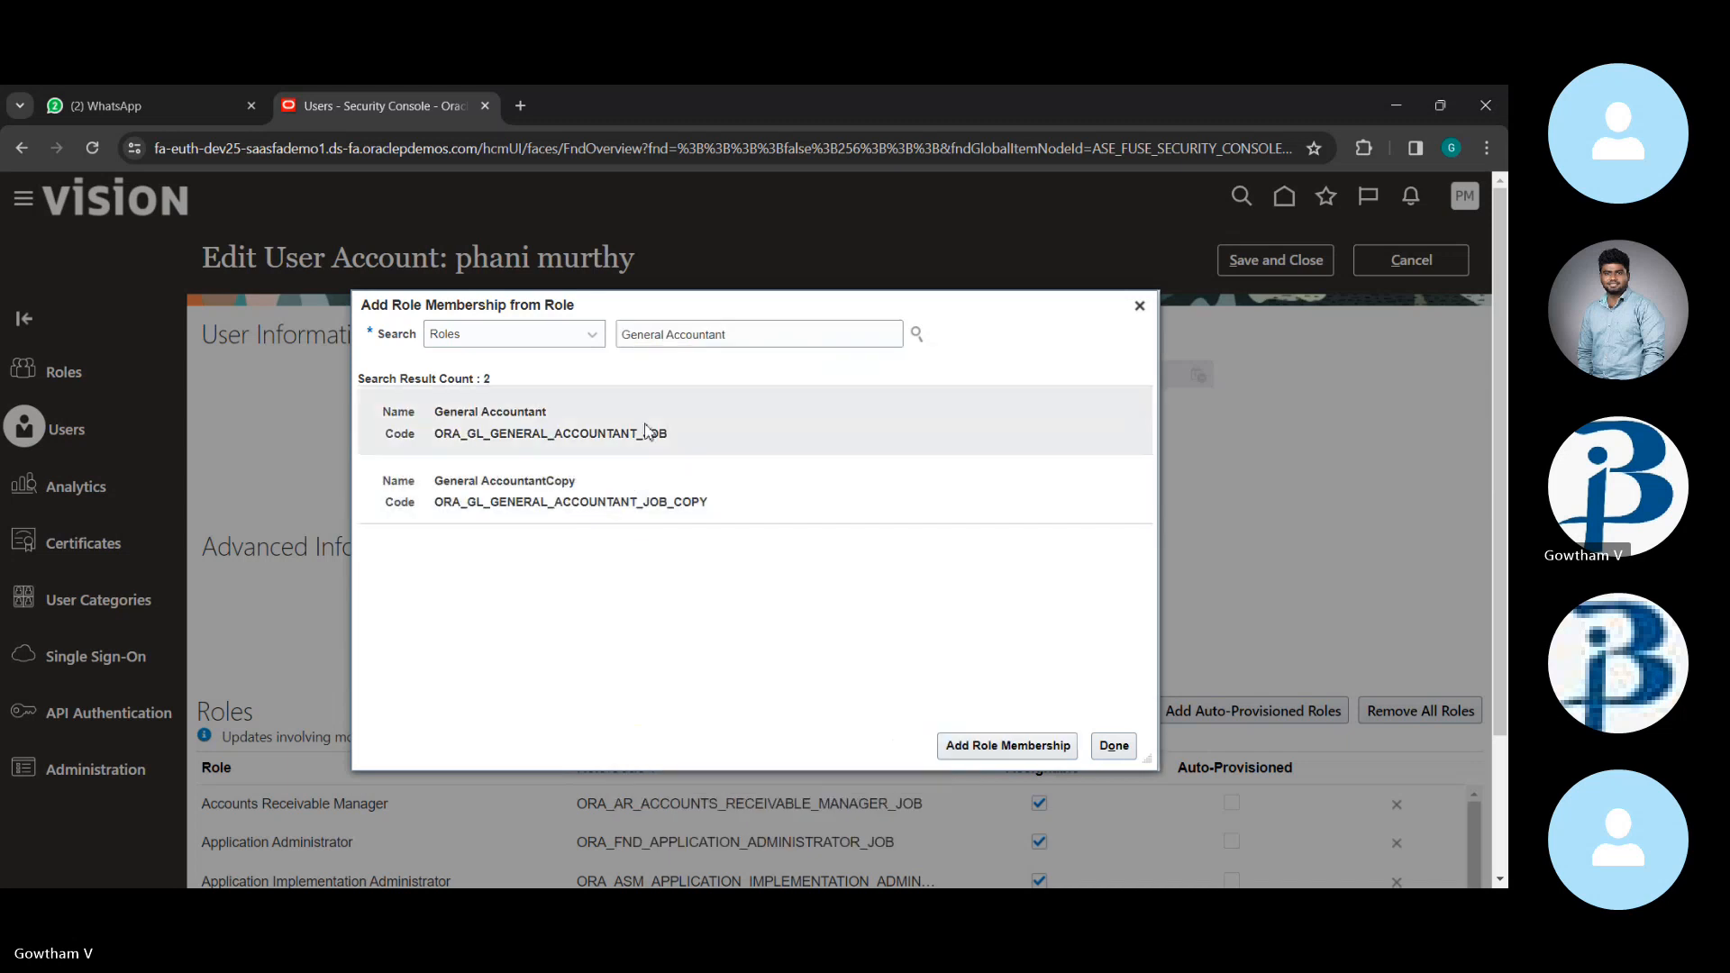
pyautogui.click(645, 423)
pyautogui.click(1007, 744)
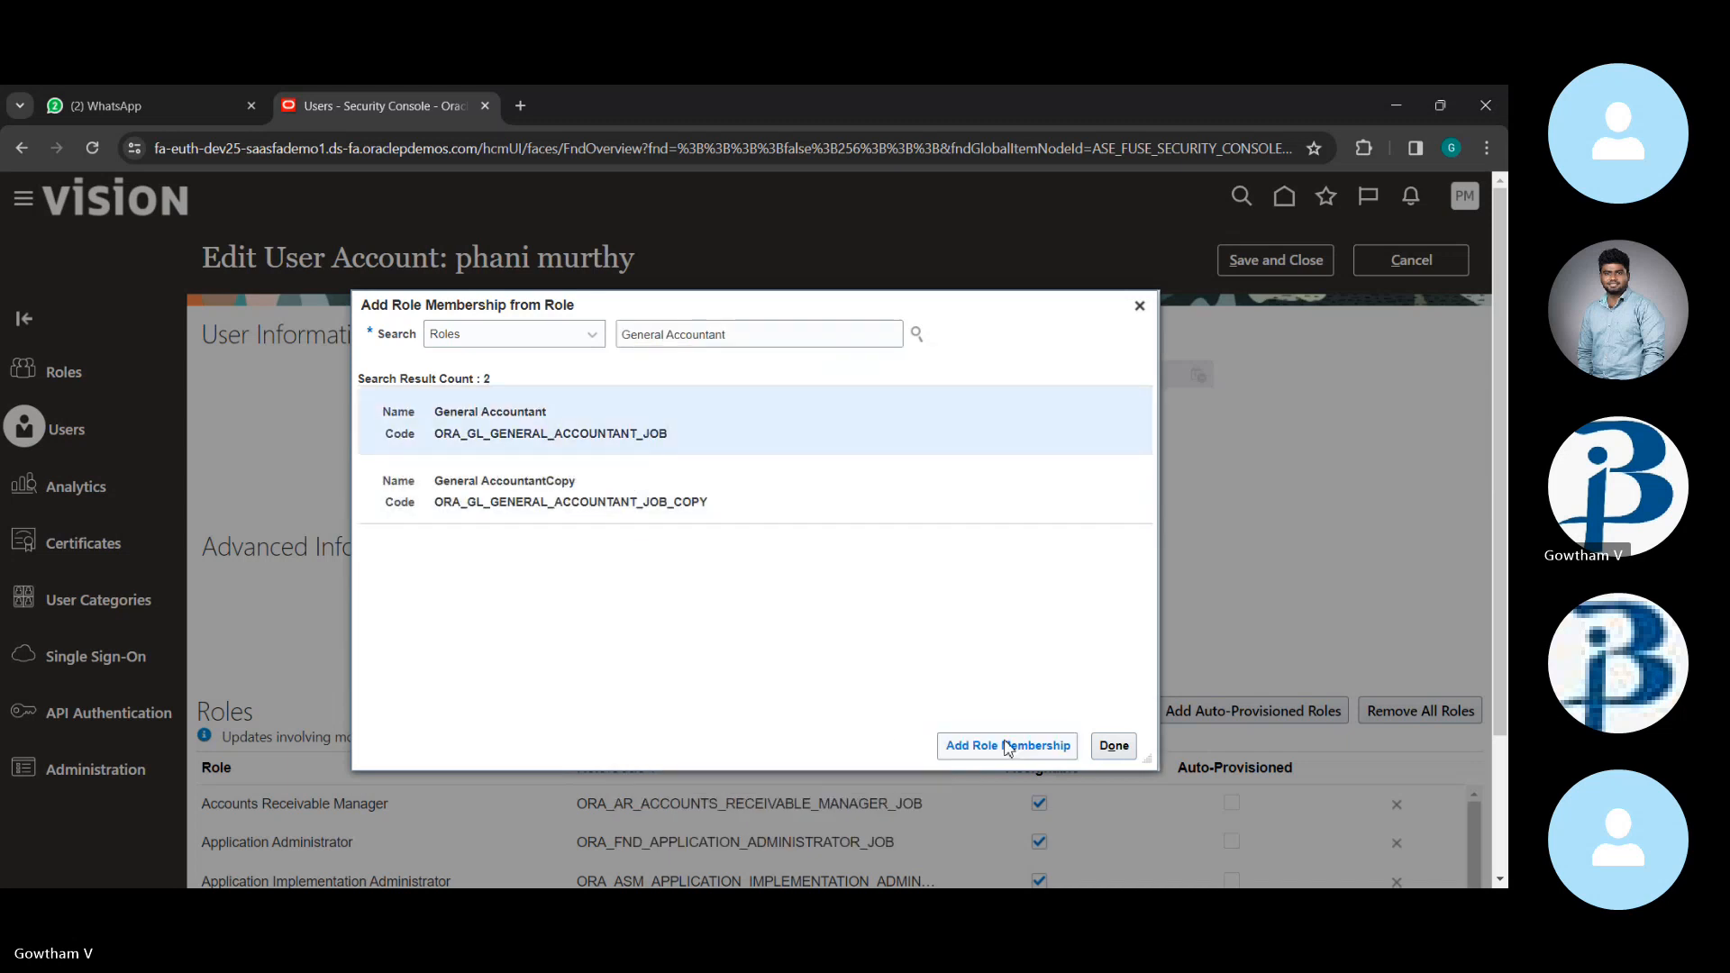
pyautogui.click(1114, 746)
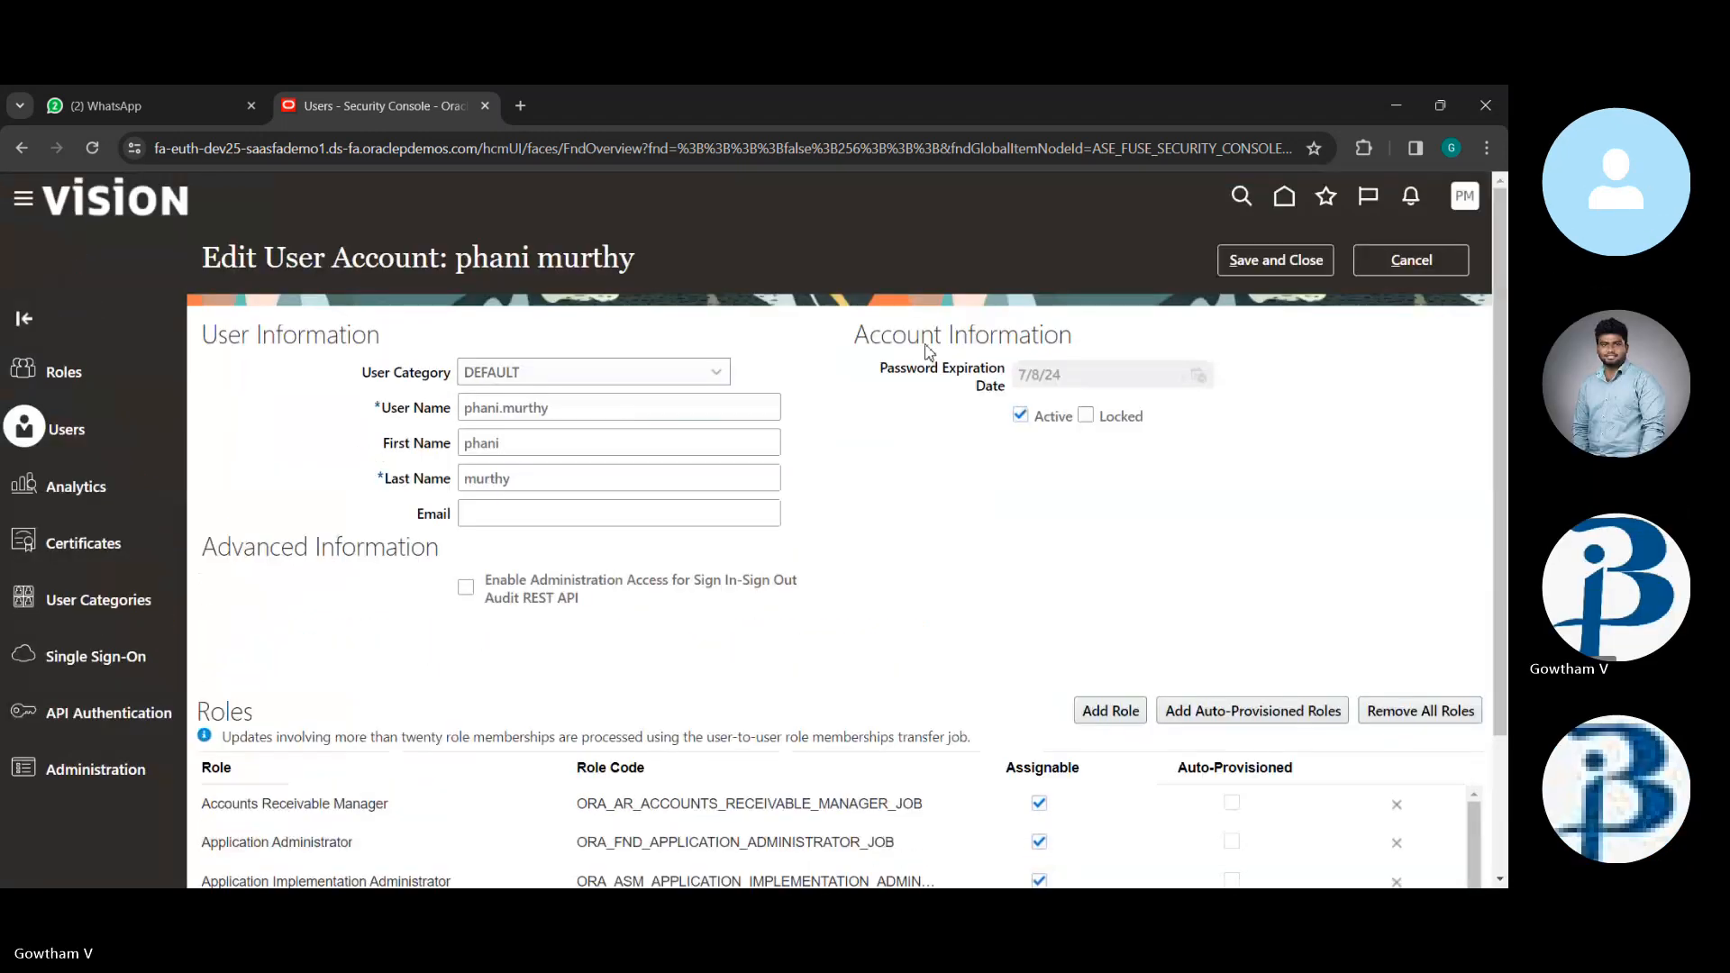
# - Save and close the edited user account, and leave its details page
pyautogui.click(1324, 272)
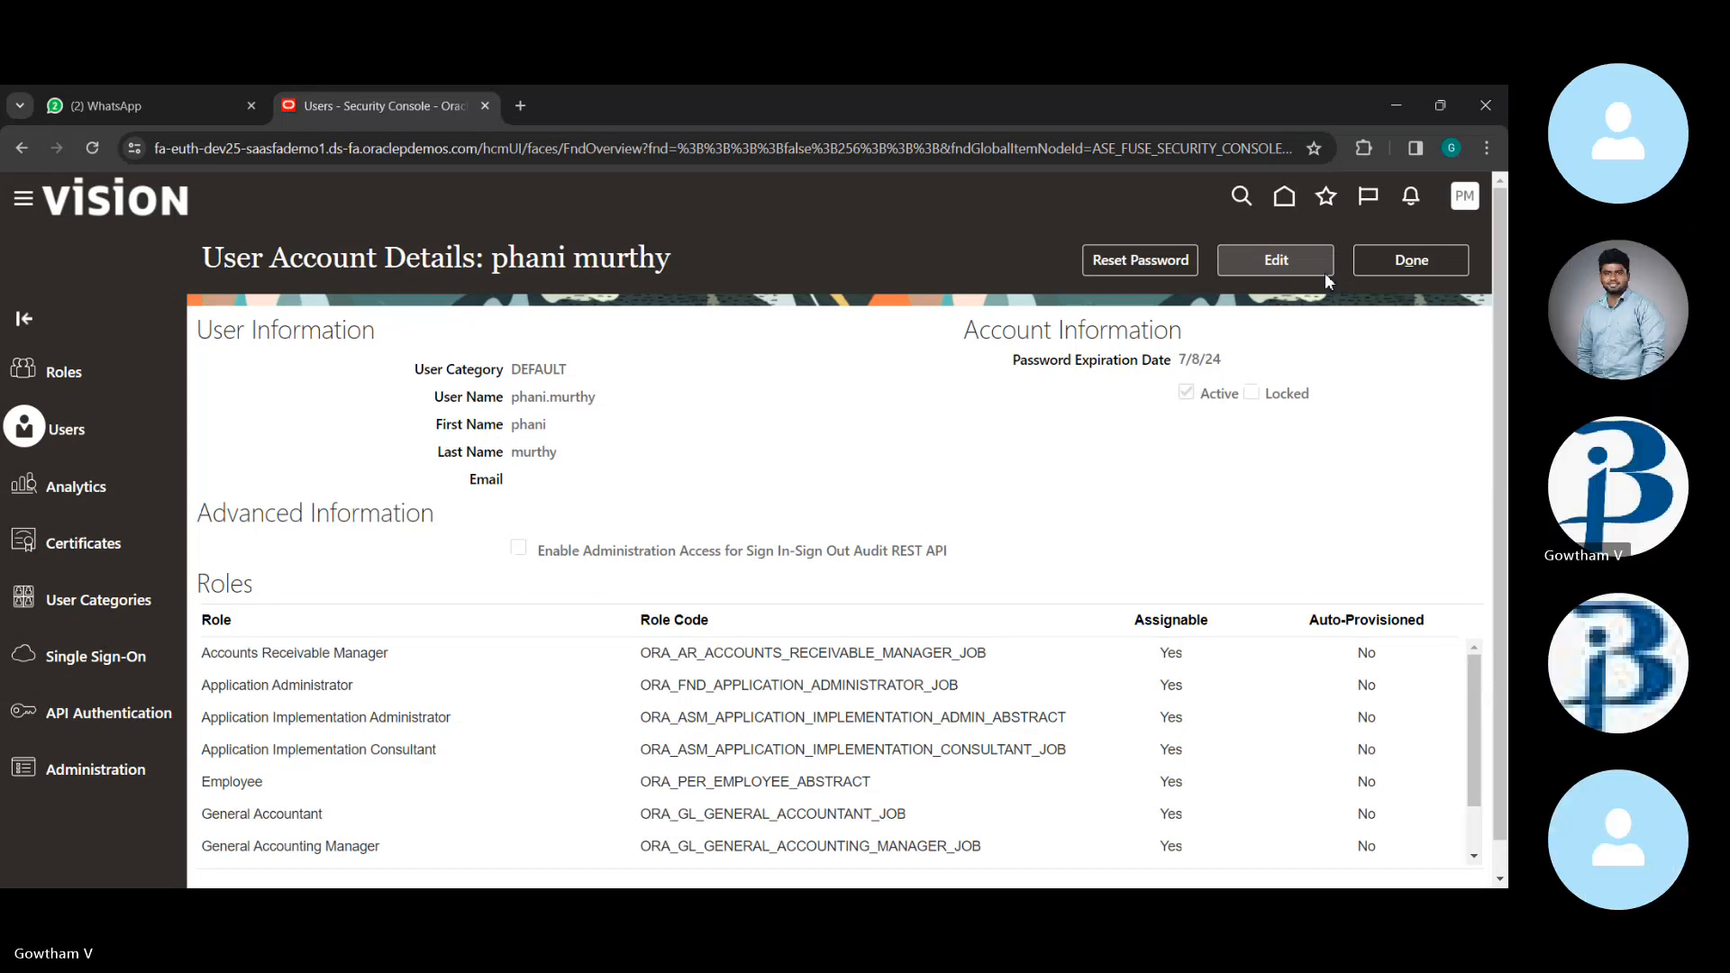
pyautogui.click(1402, 261)
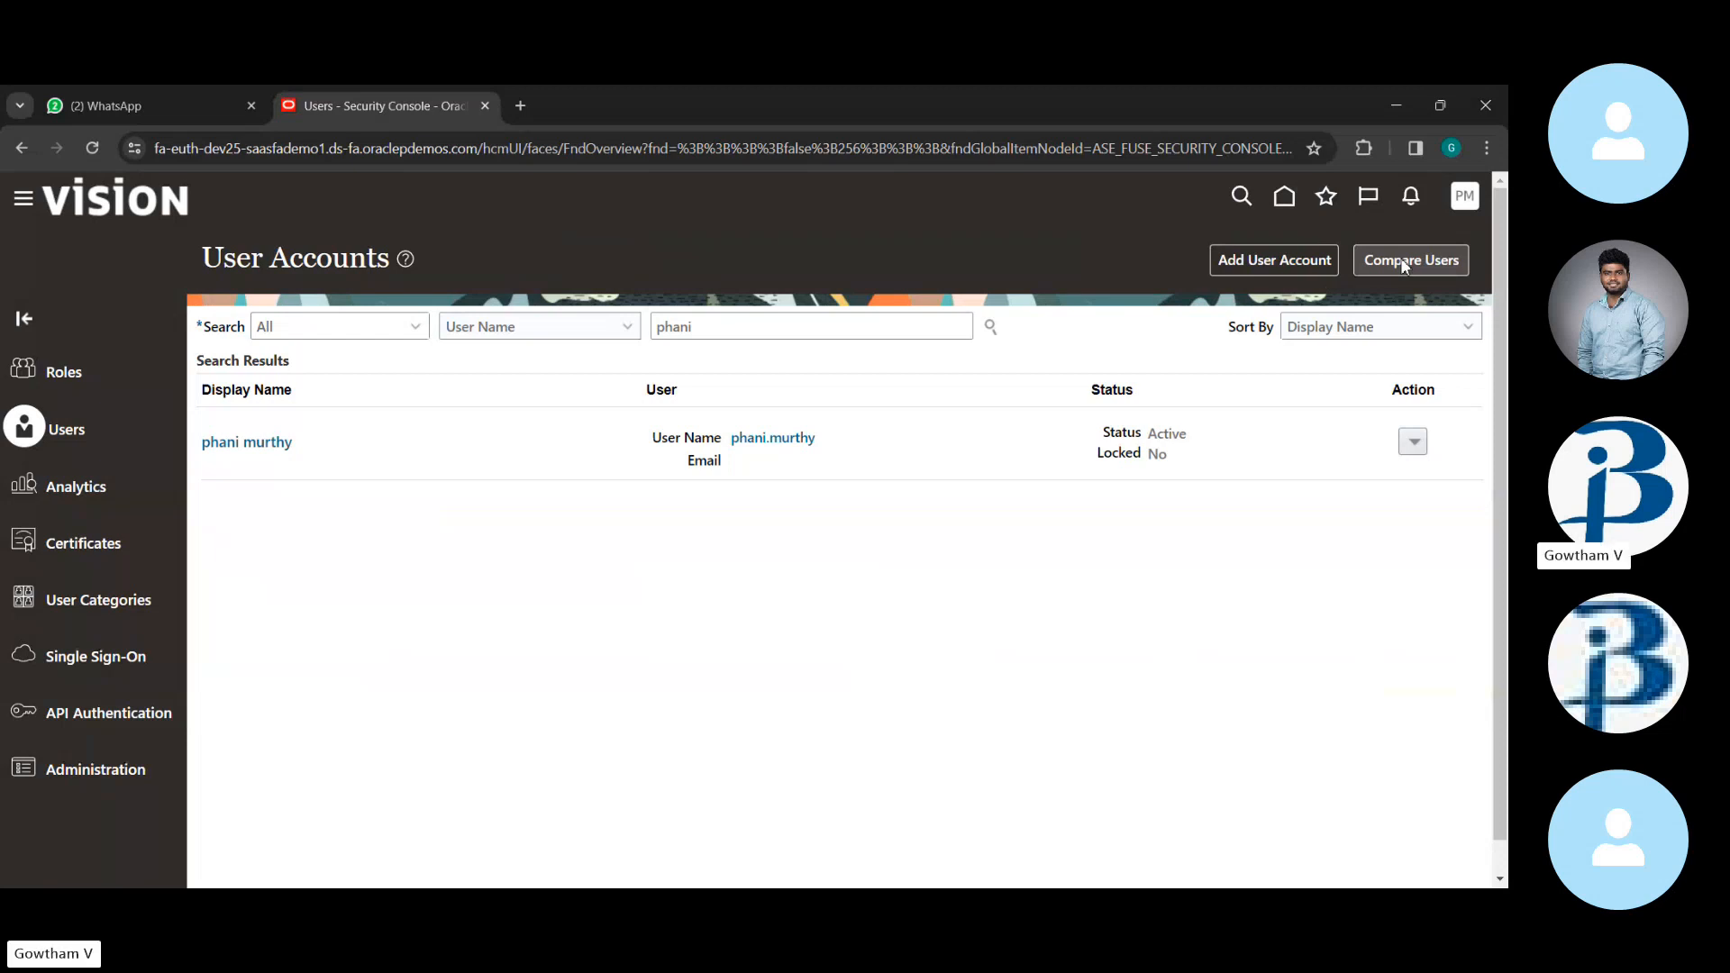
pyautogui.click(1404, 261)
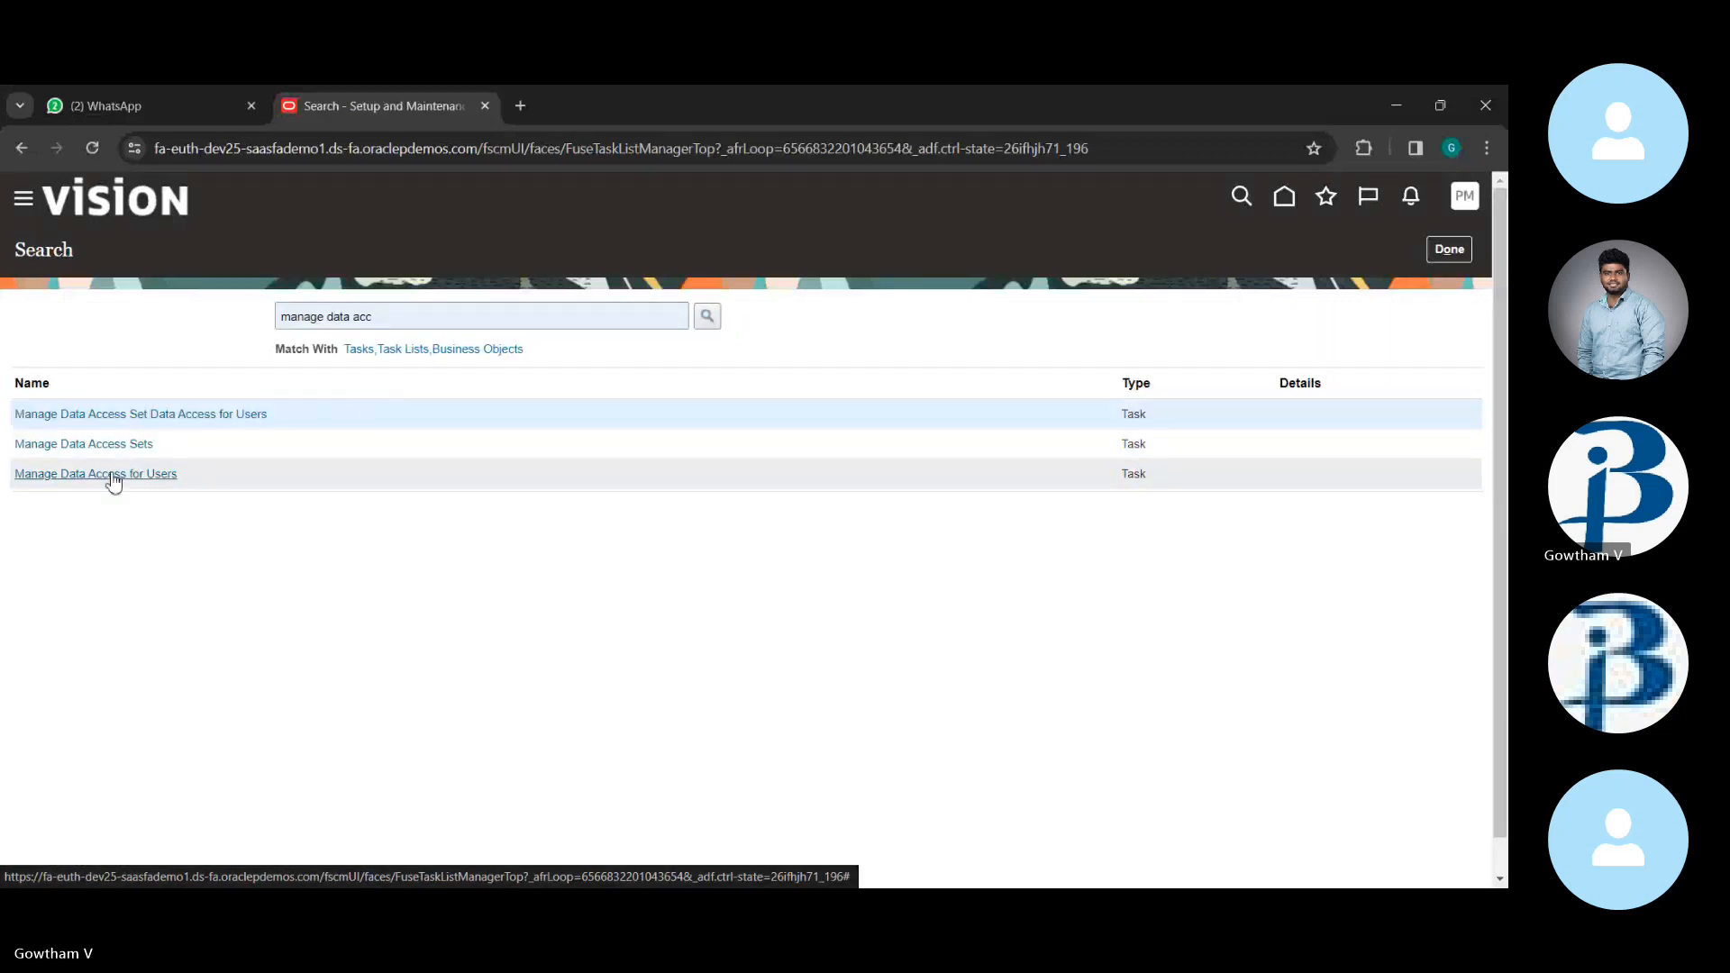
# - Open the Manage Data Access for Users task and start a data access entry for the user's account with the General Accounting Manager role
pyautogui.click(112, 478)
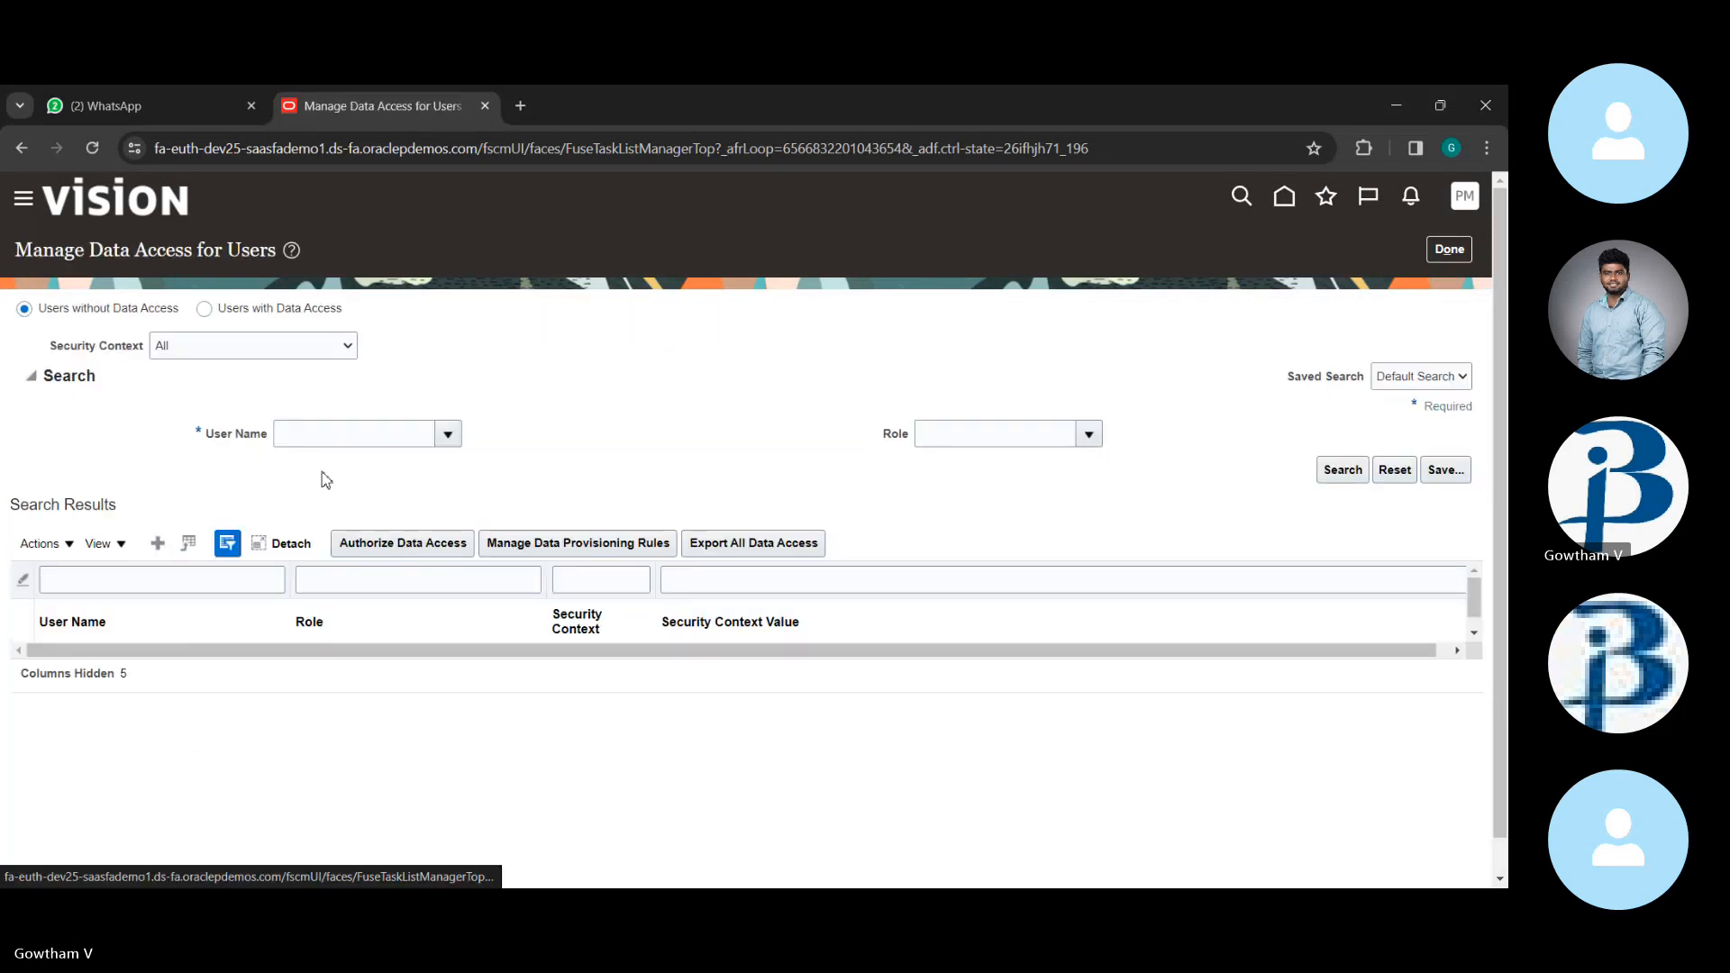
pyautogui.click(347, 549)
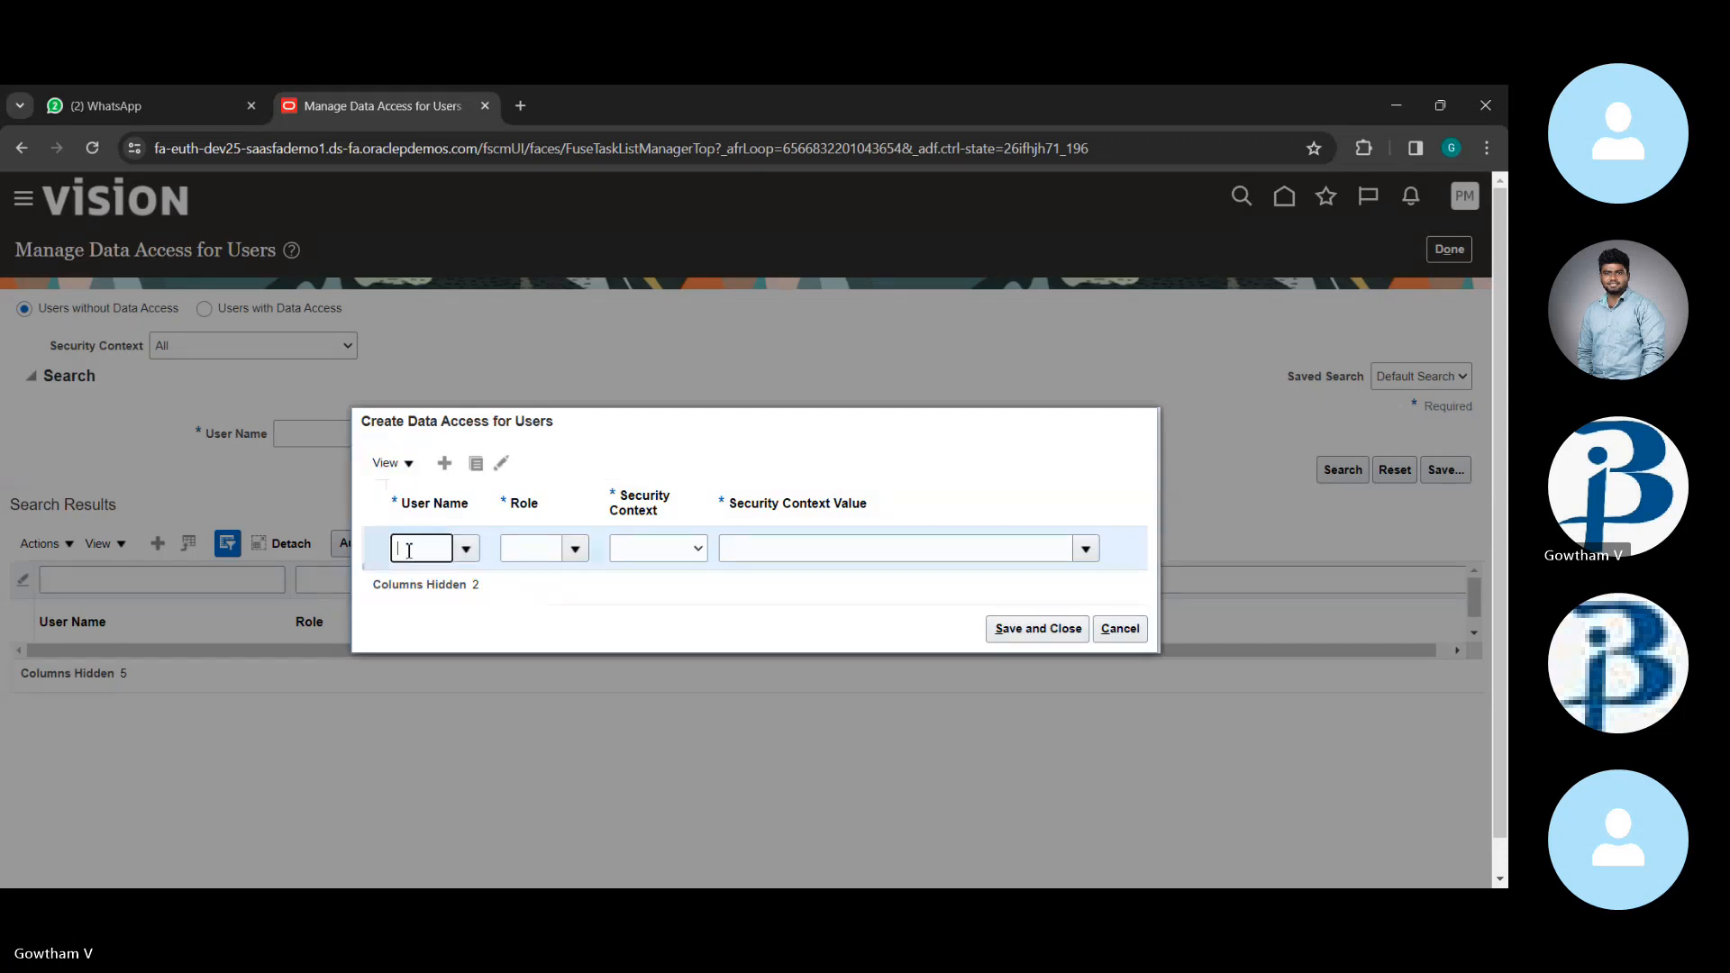
pyautogui.write('phani')
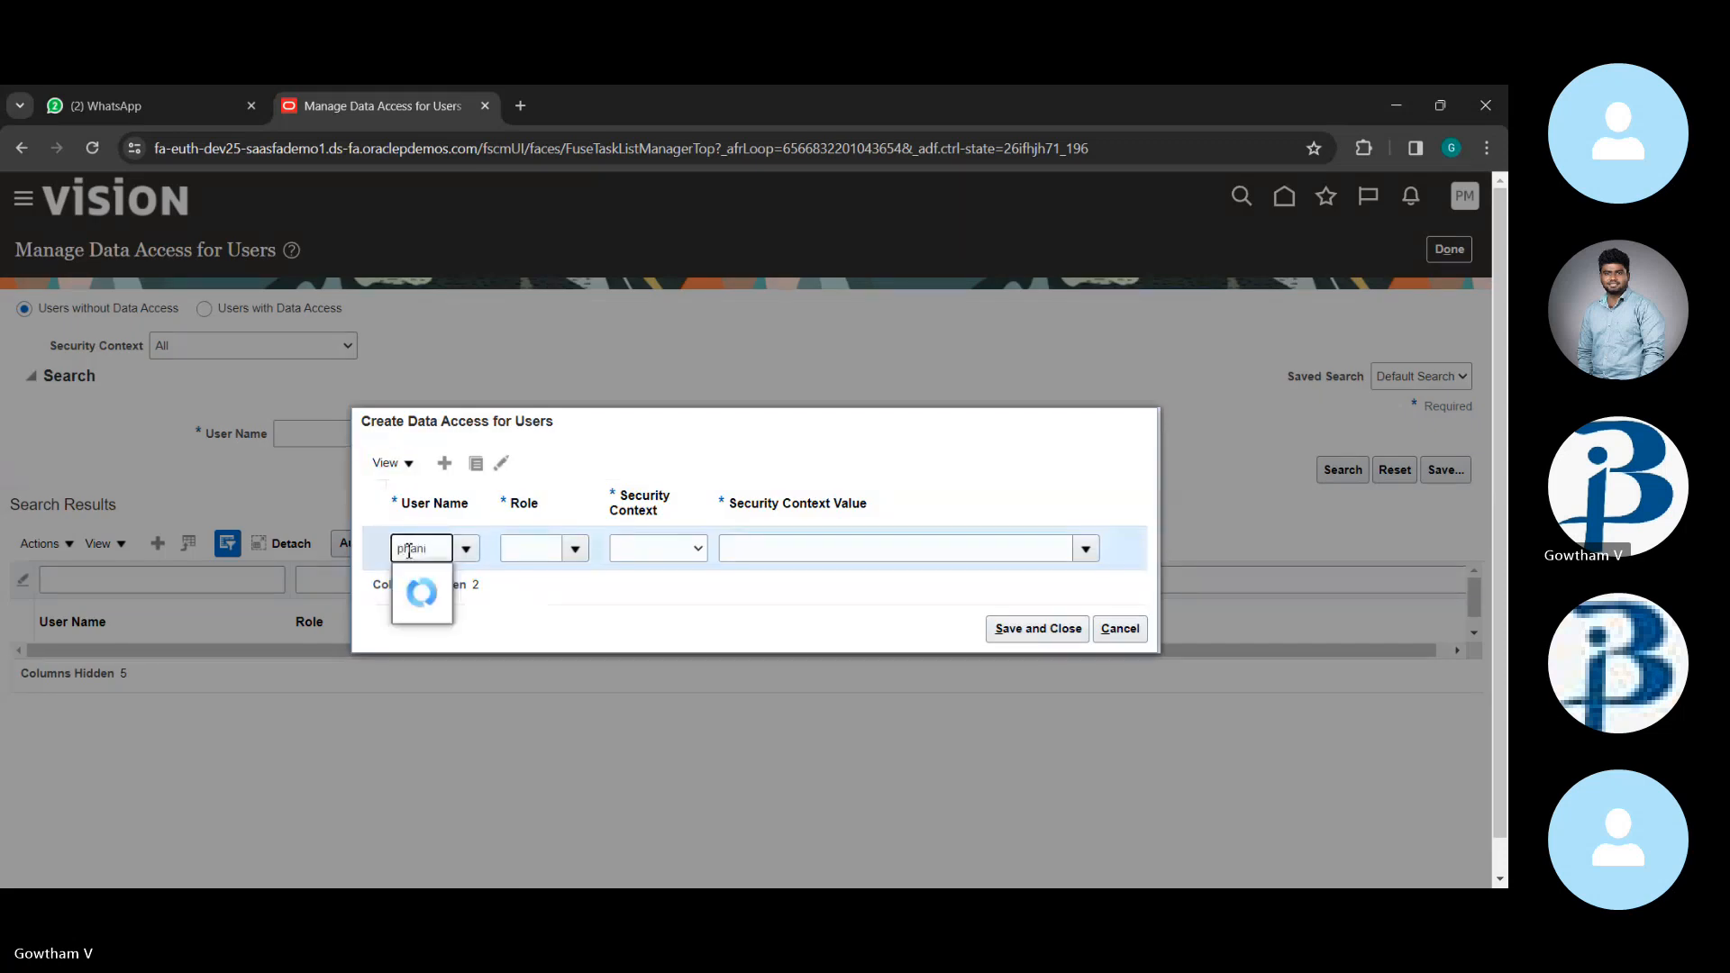
pyautogui.click(464, 589)
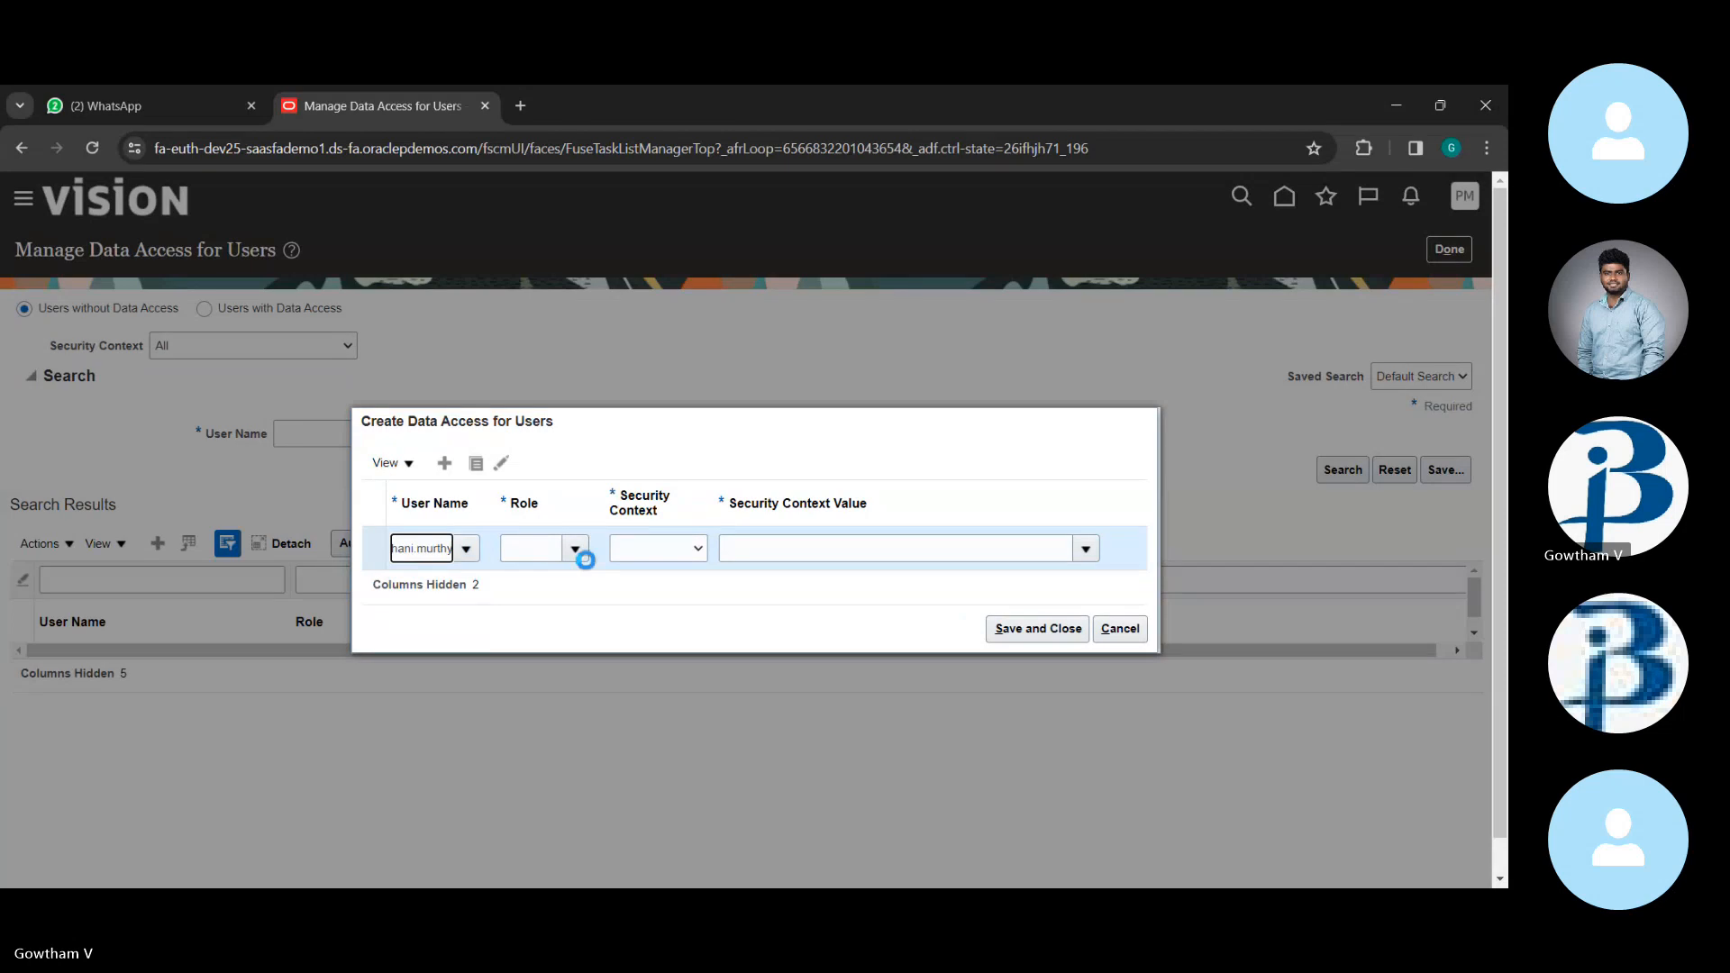
pyautogui.click(575, 550)
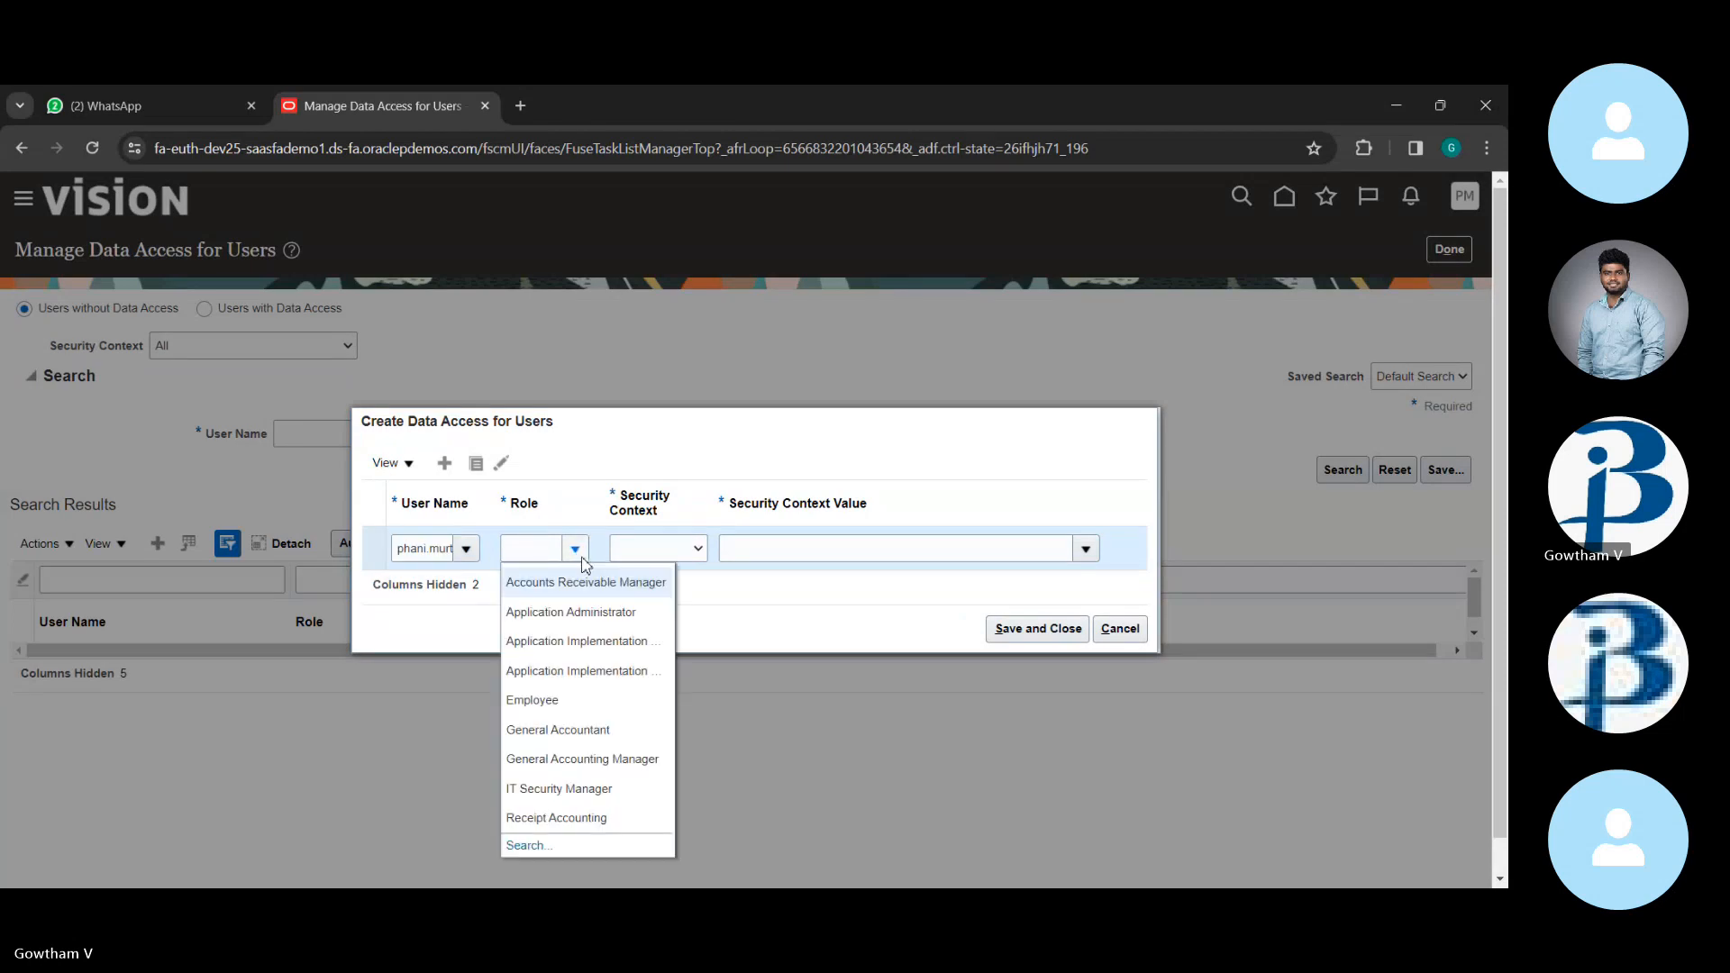
pyautogui.click(653, 758)
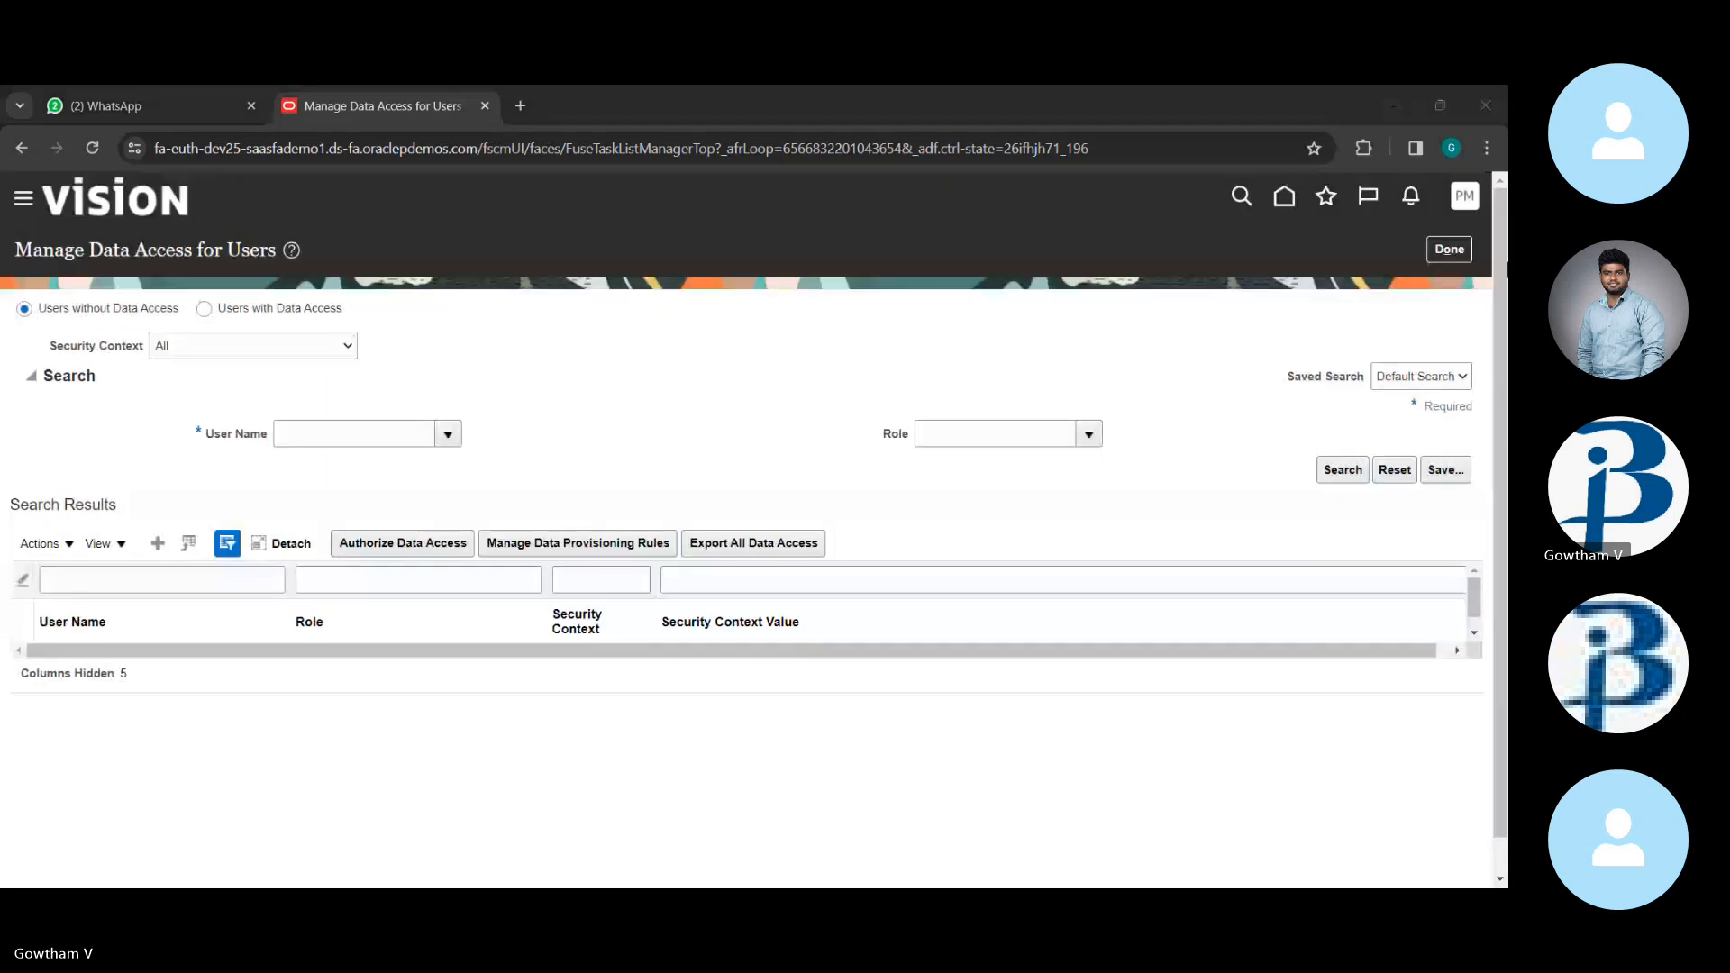
# - Leave the data access task and open Period Close from the General Accounting apps on the home page
pyautogui.click(1460, 251)
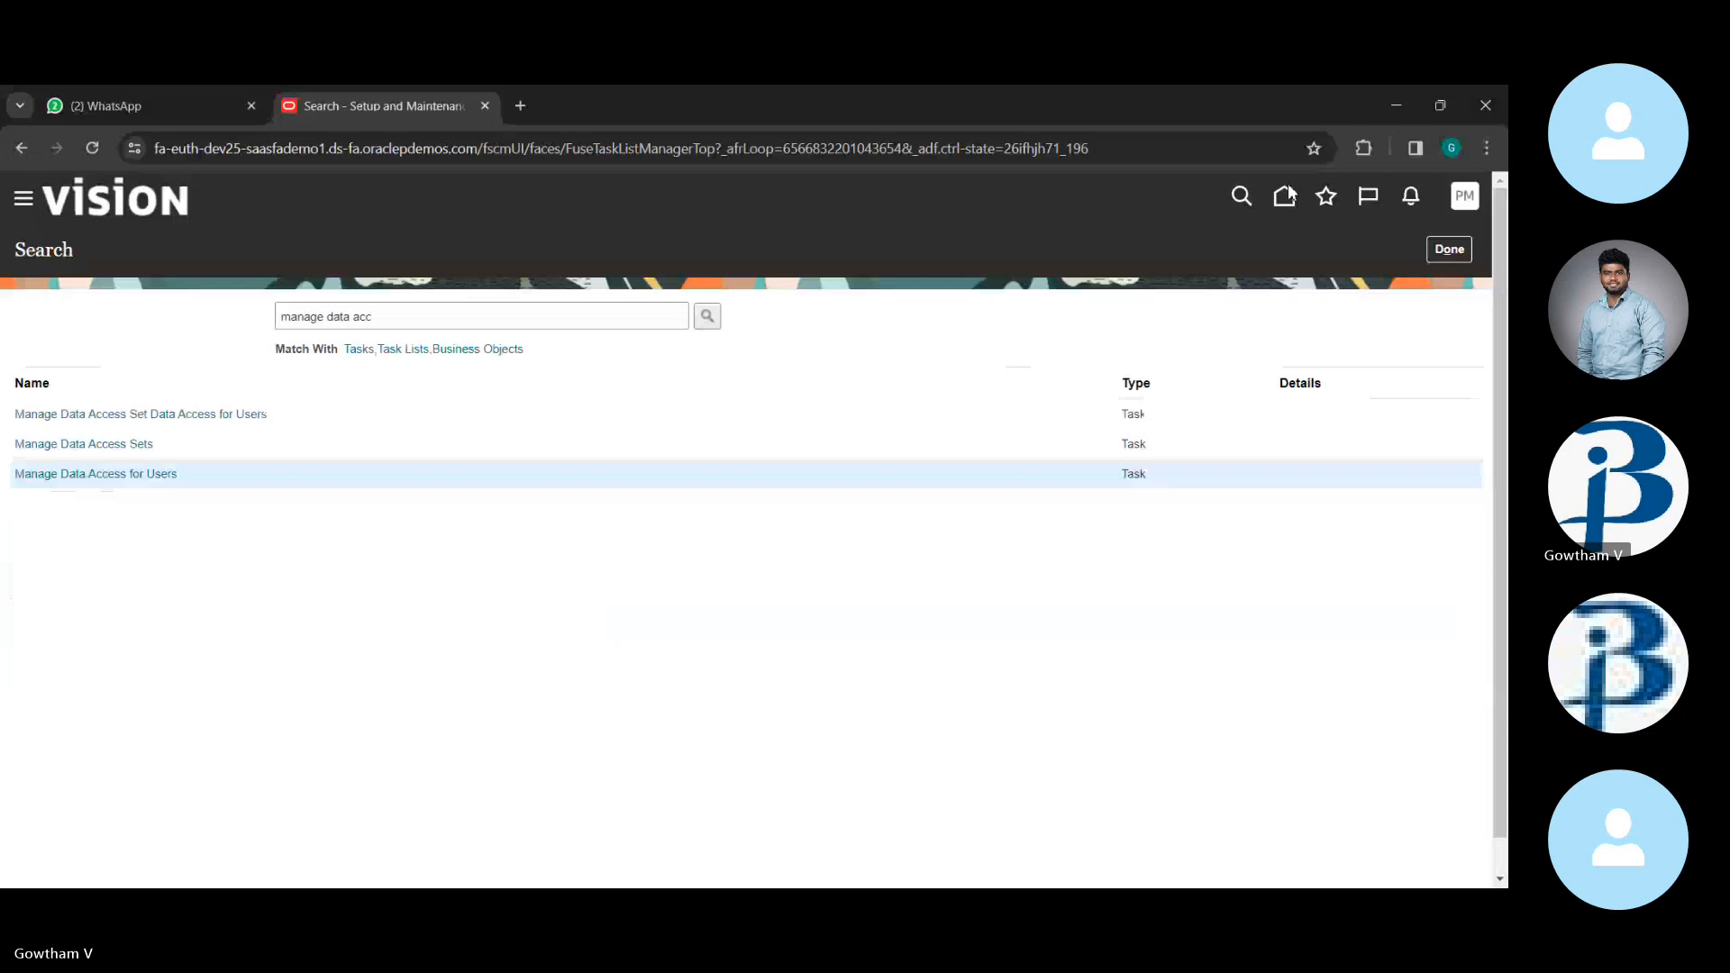
pyautogui.click(1286, 196)
pyautogui.click(250, 400)
pyautogui.click(598, 407)
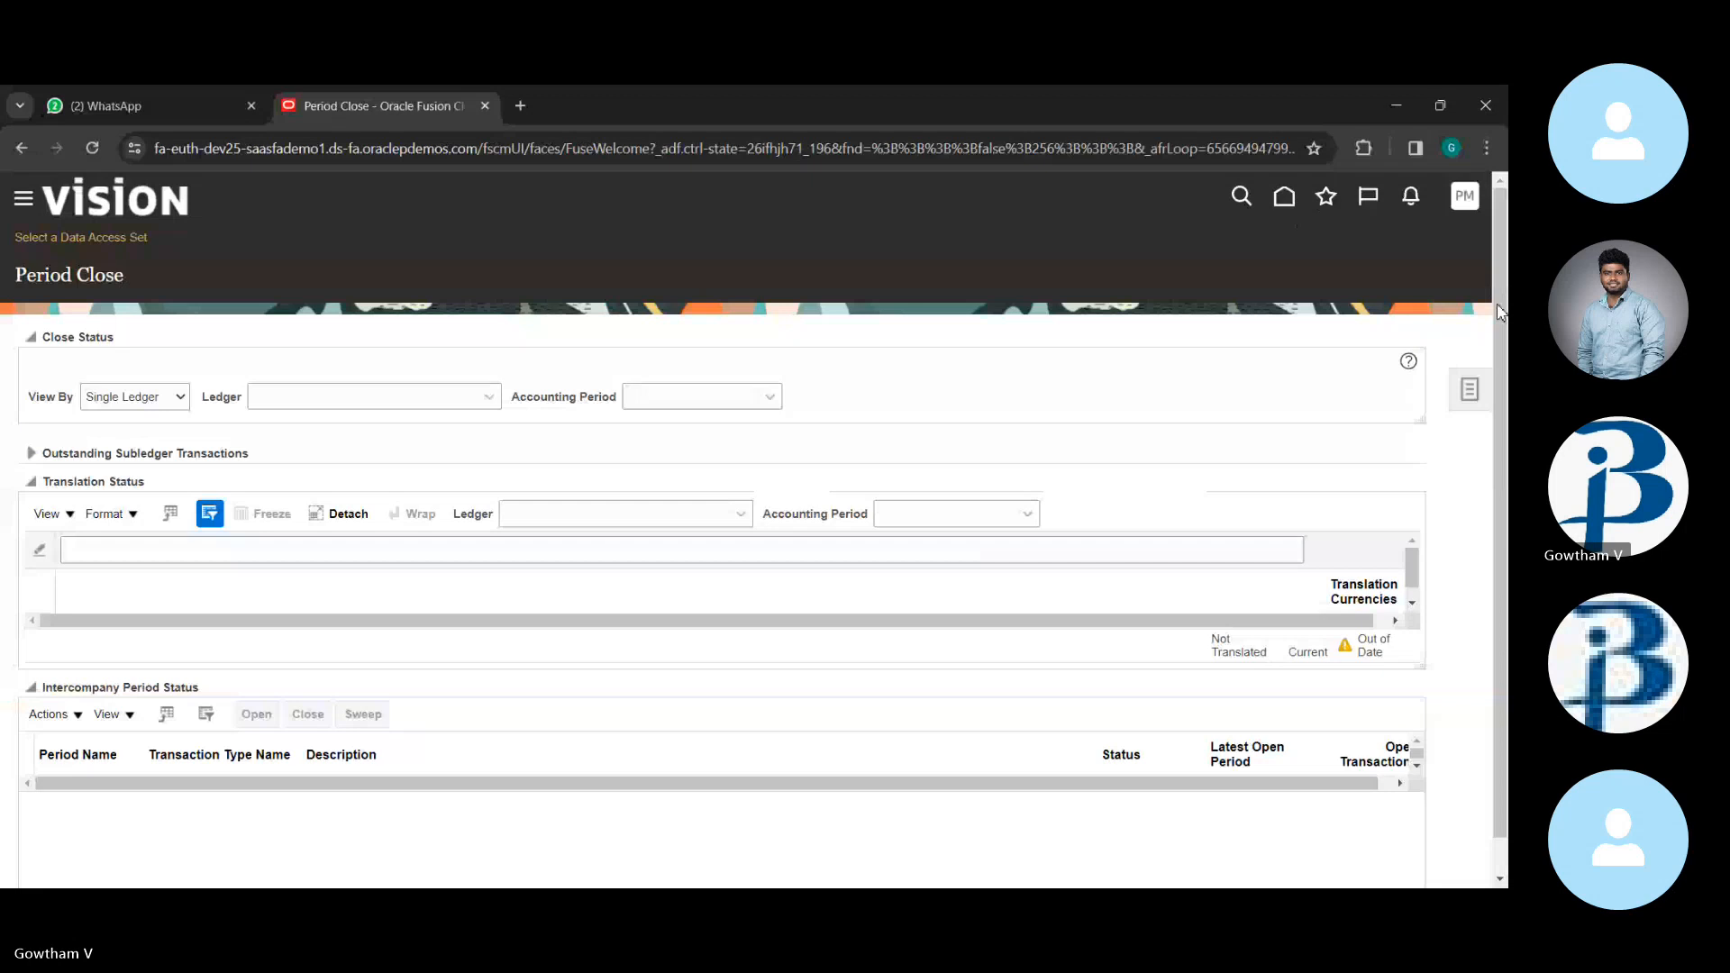
# - Return to the home page and show the General Accounting apps
pyautogui.click(1281, 193)
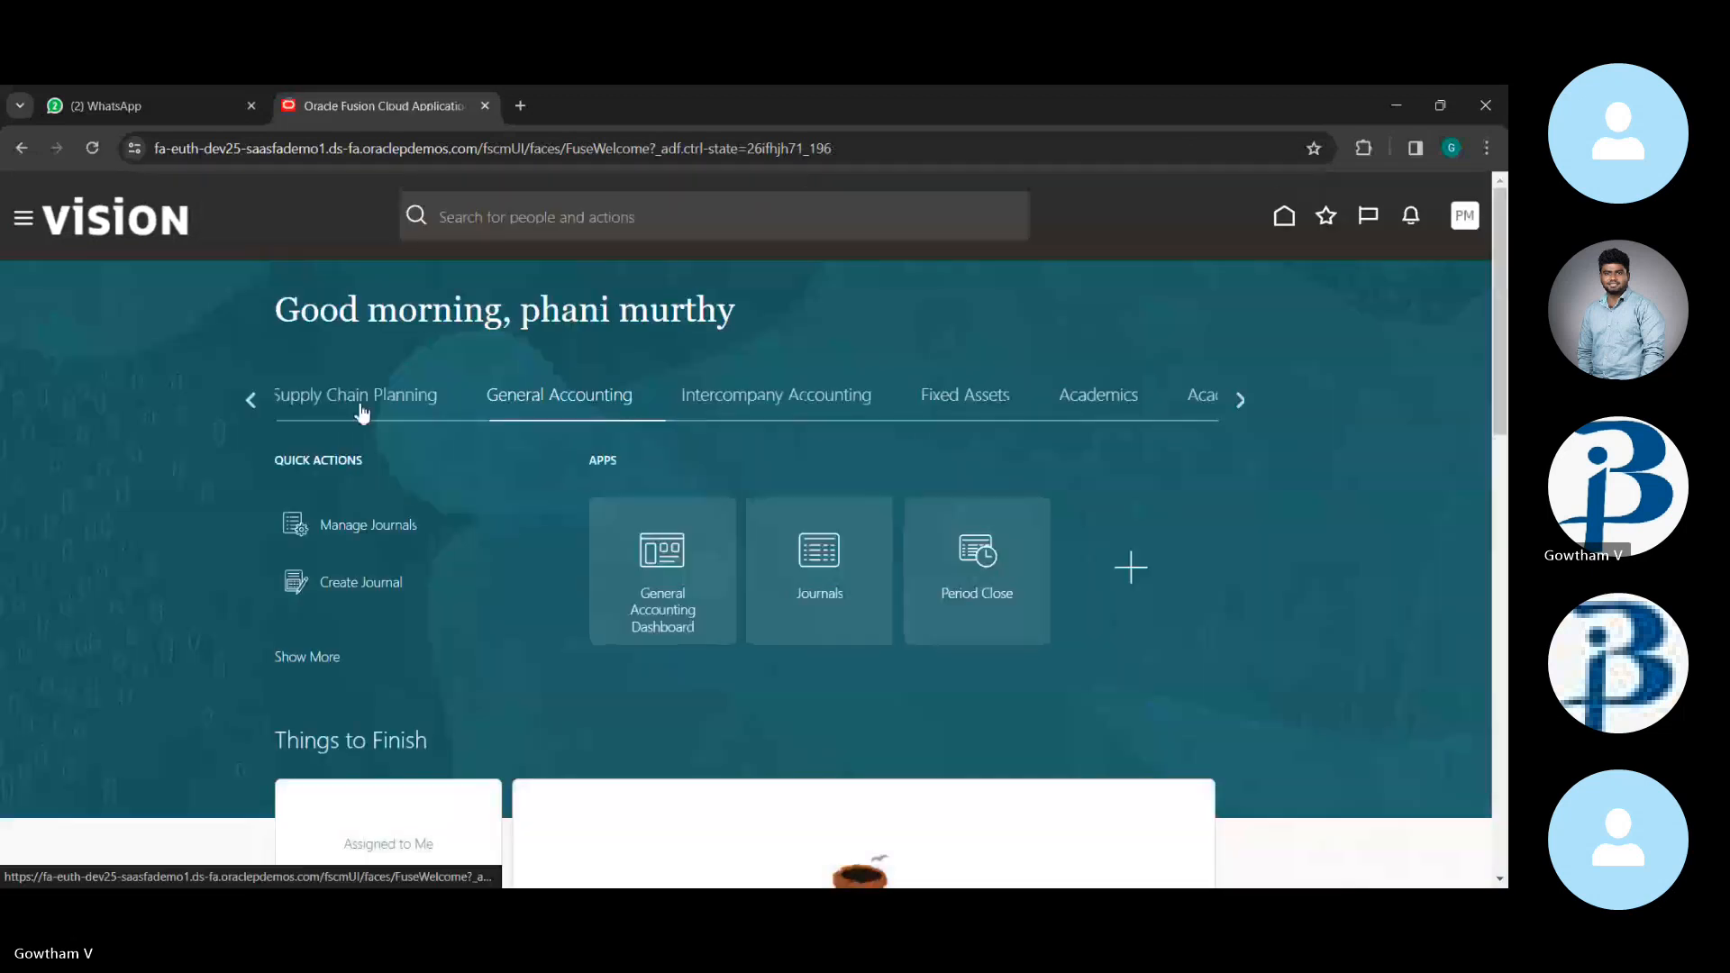
pyautogui.click(362, 407)
pyautogui.click(580, 404)
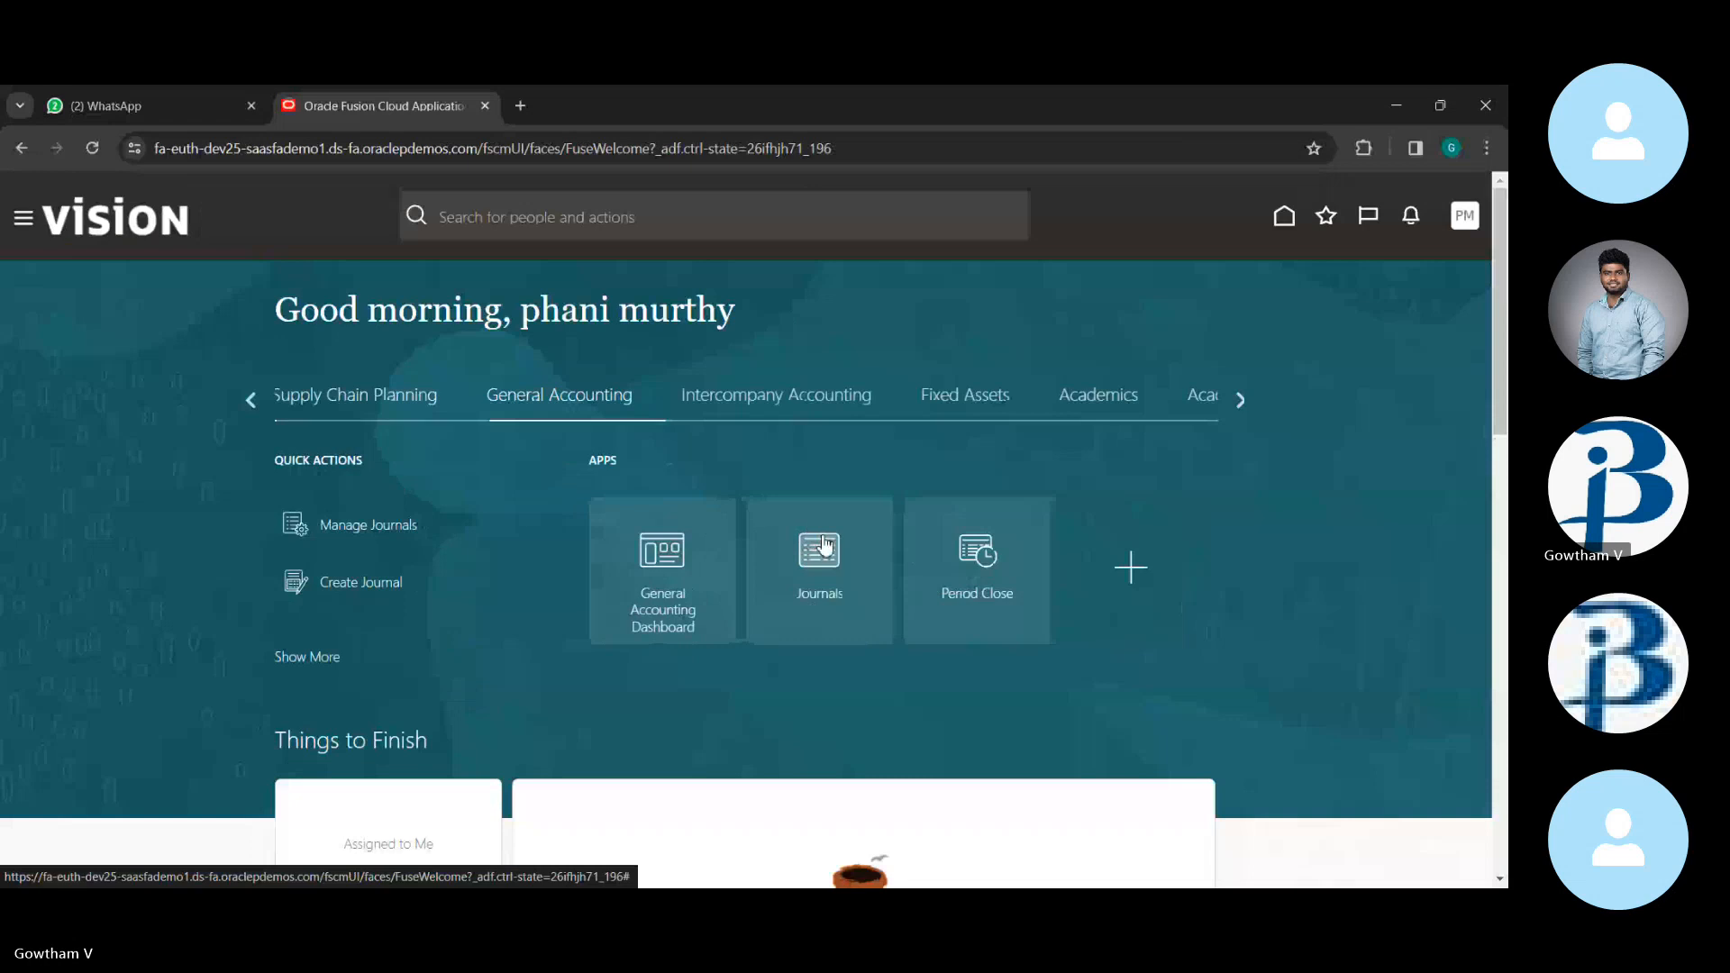